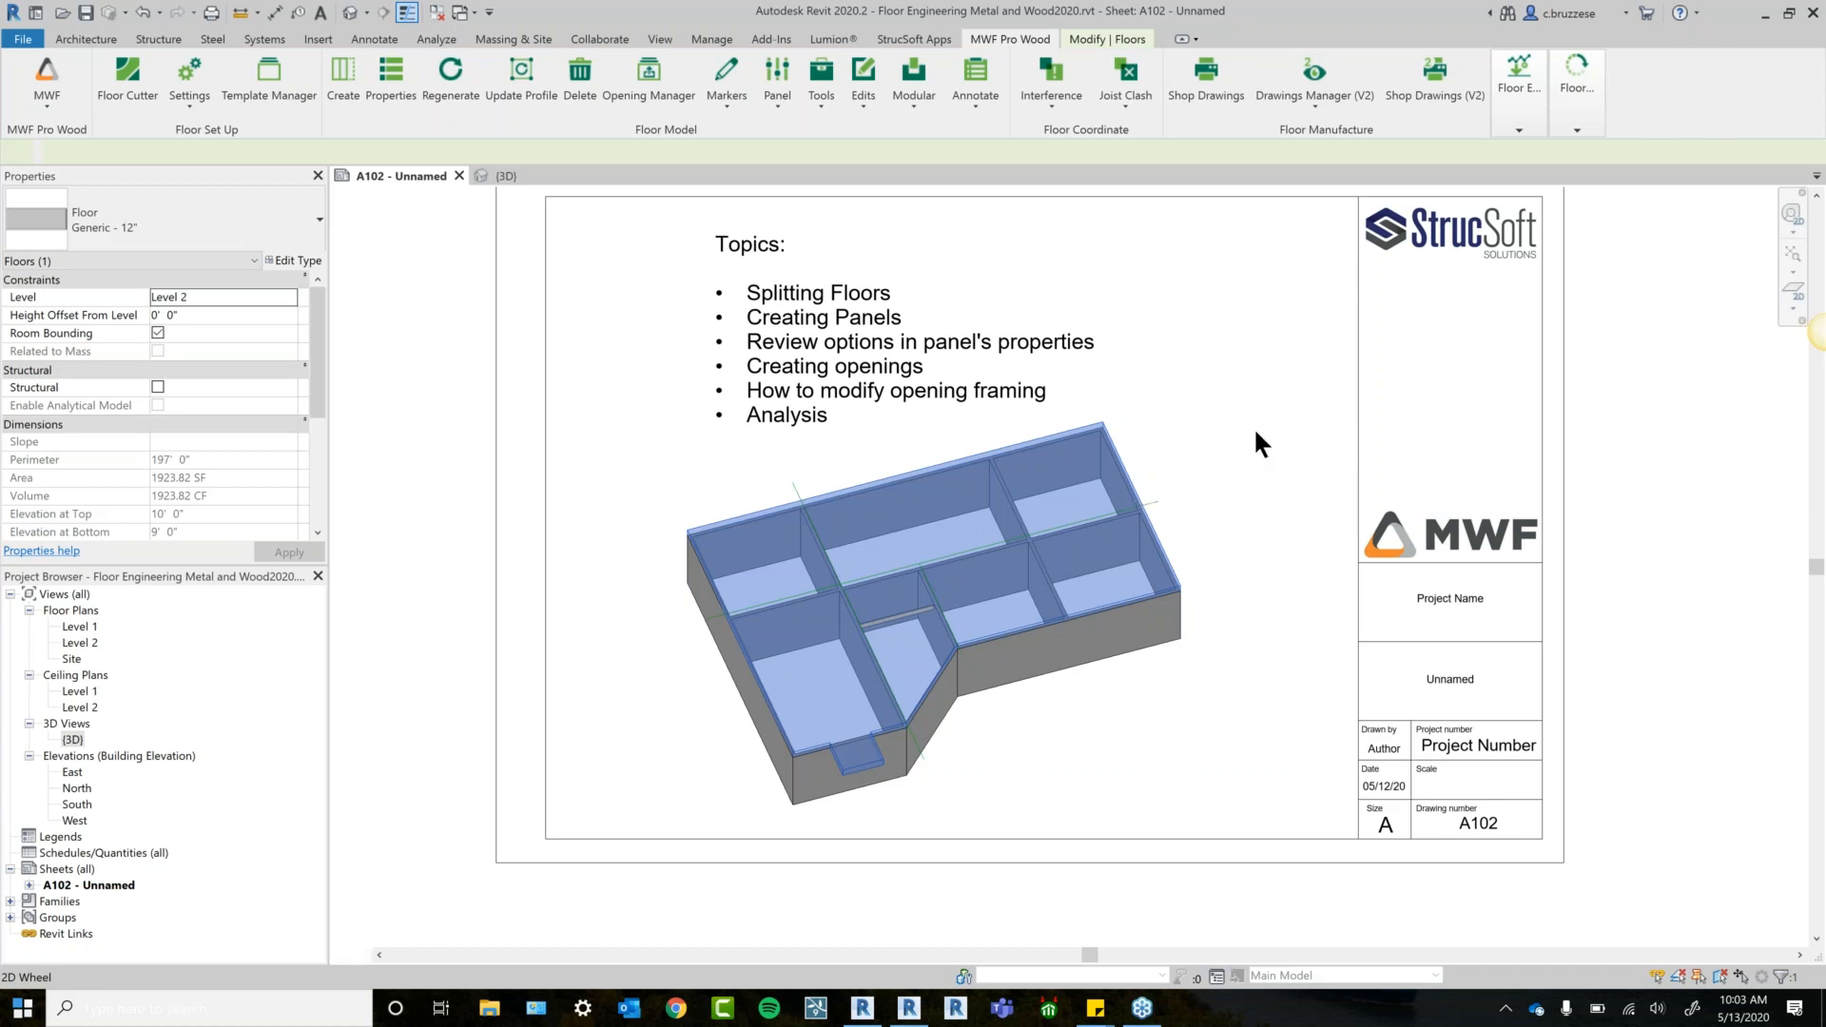
# Switch from sheet A102 to the 3D view of the Level 2 floor model.
pyautogui.moveTo(1284, 437); pyautogui.dragTo(1250, 445, button='middle')
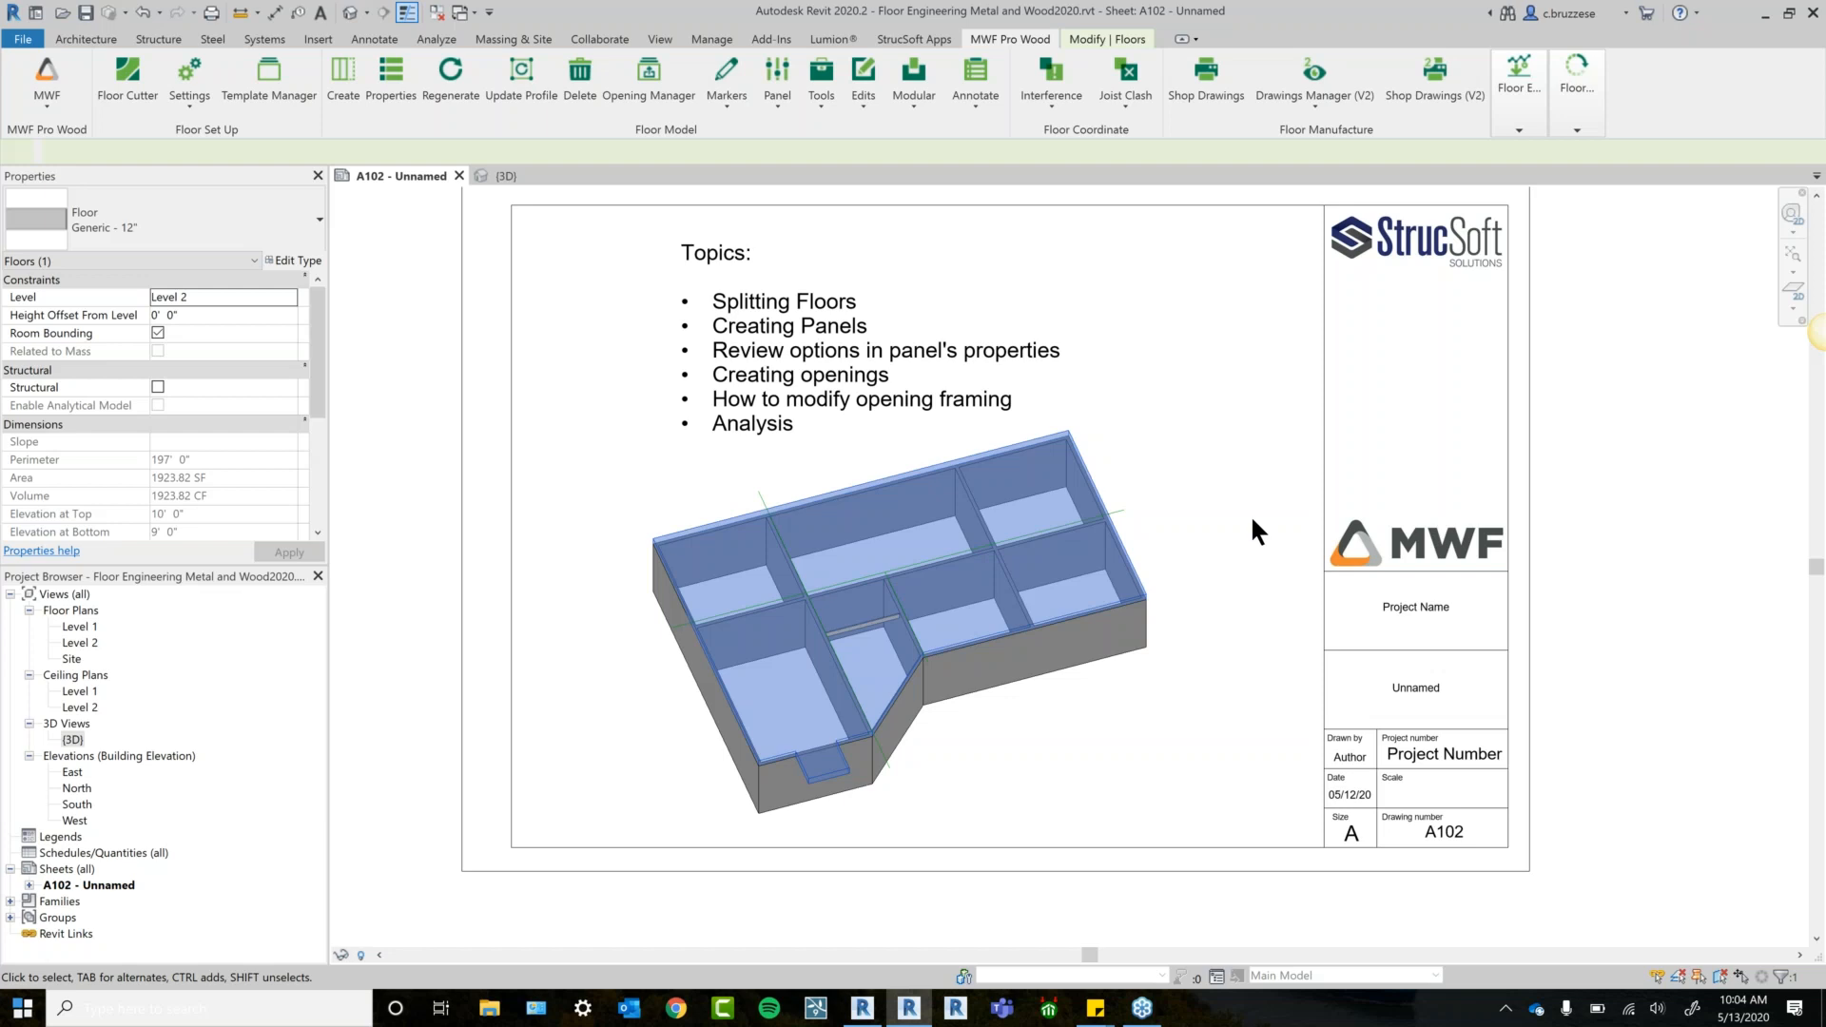
pyautogui.click(480, 175)
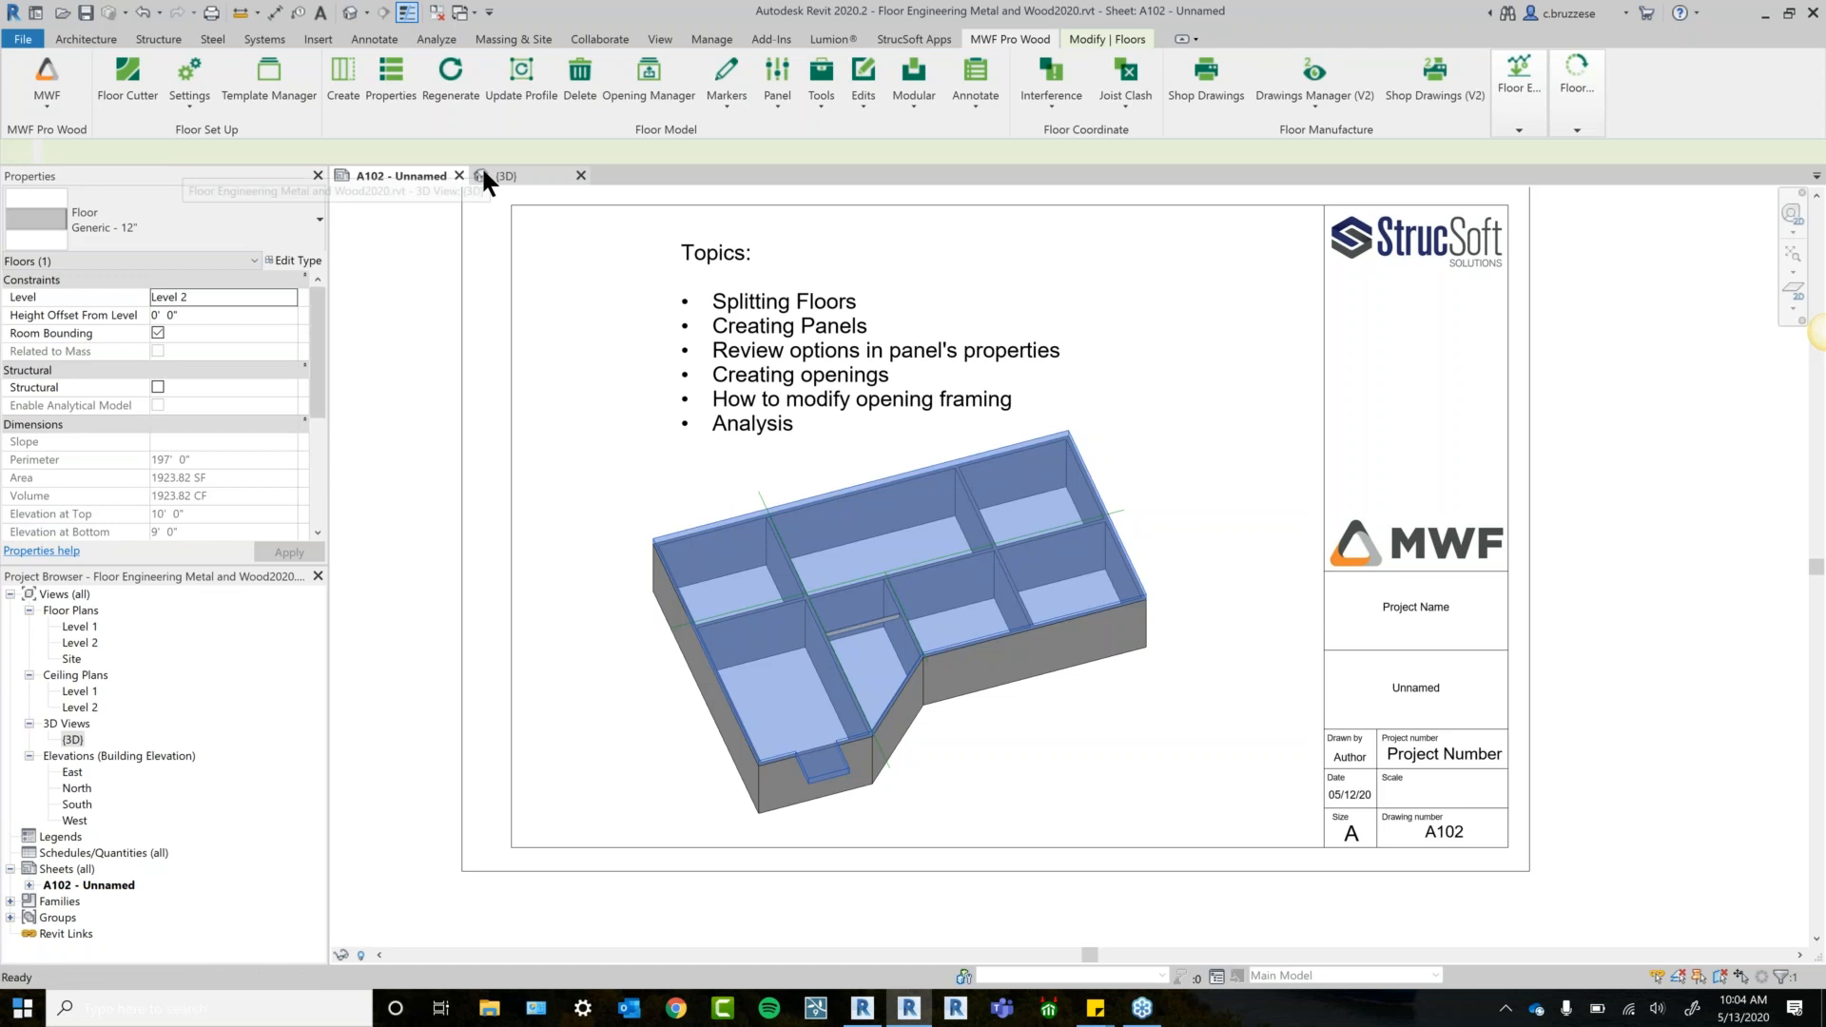
# Orbit the floor model, then snap to the Top view with the ViewCube.
pyautogui.keyDown('shift'); pyautogui.moveTo(1255, 837); pyautogui.dragTo(1303, 704, button='middle'); pyautogui.keyUp('shift')
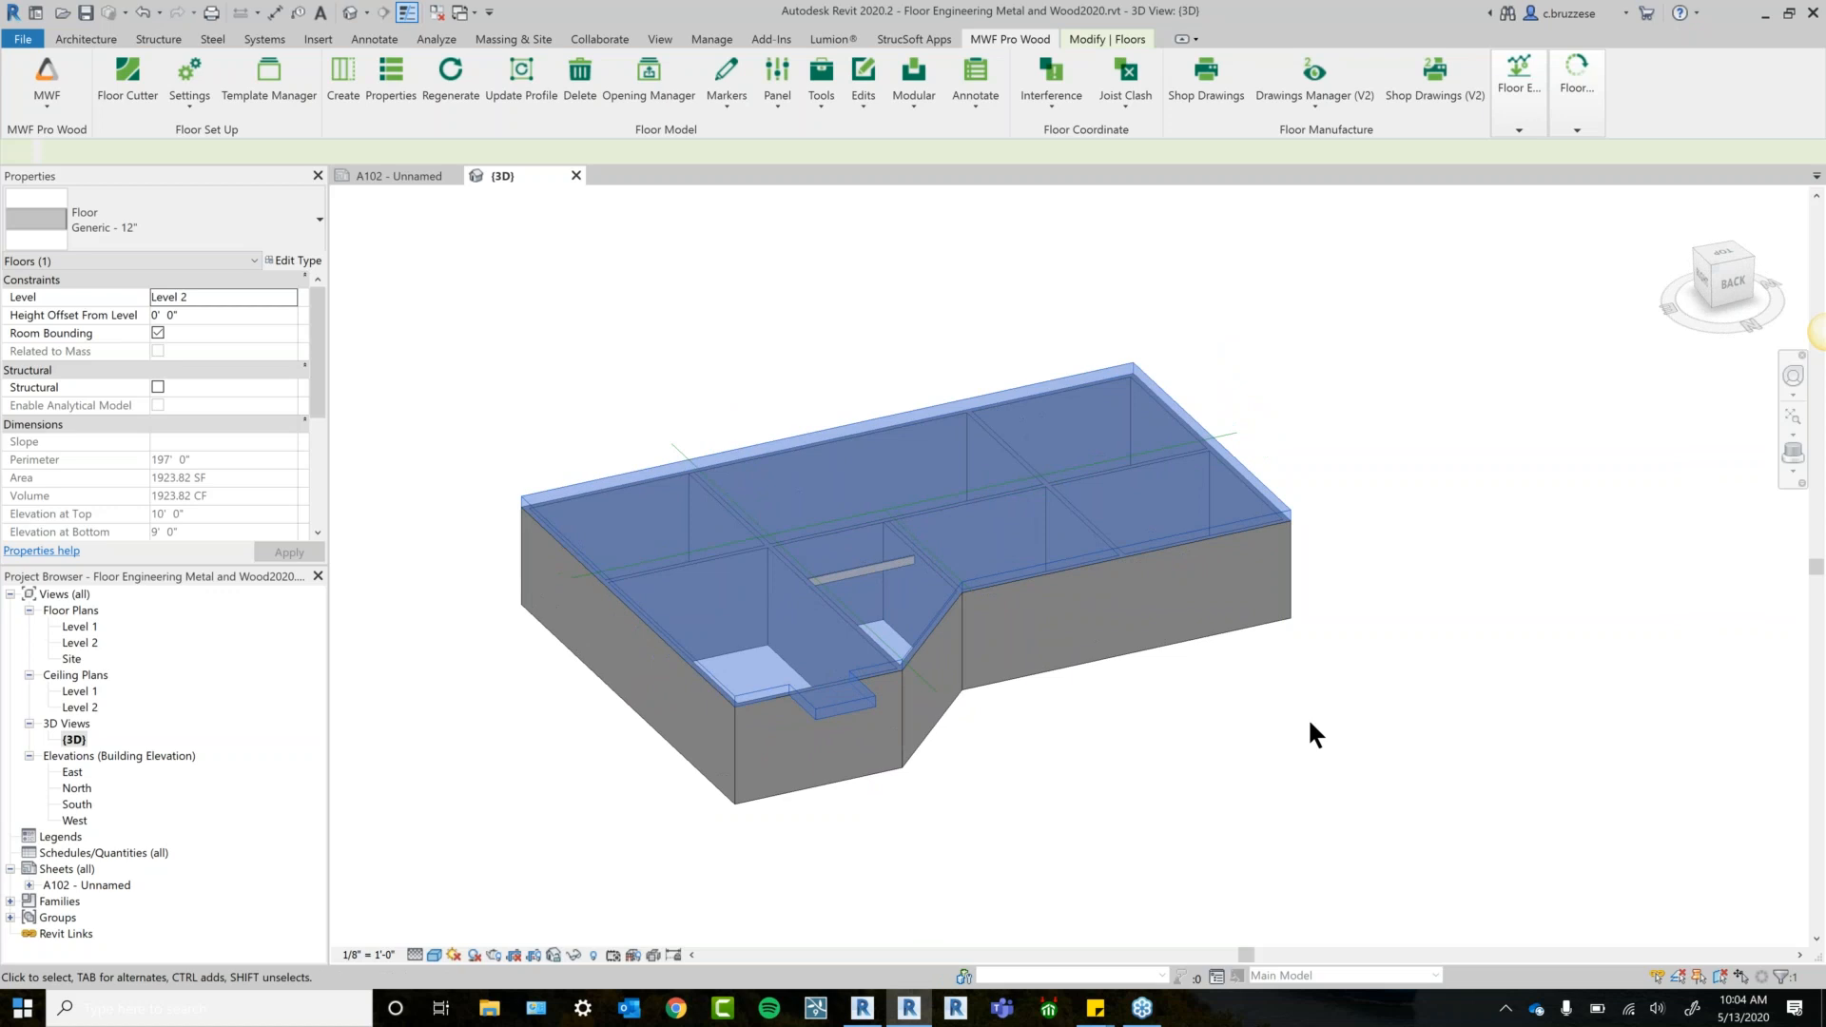
pyautogui.keyDown('shift'); pyautogui.moveTo(1332, 325); pyautogui.dragTo(1326, 628, button='middle'); pyautogui.keyUp('shift')
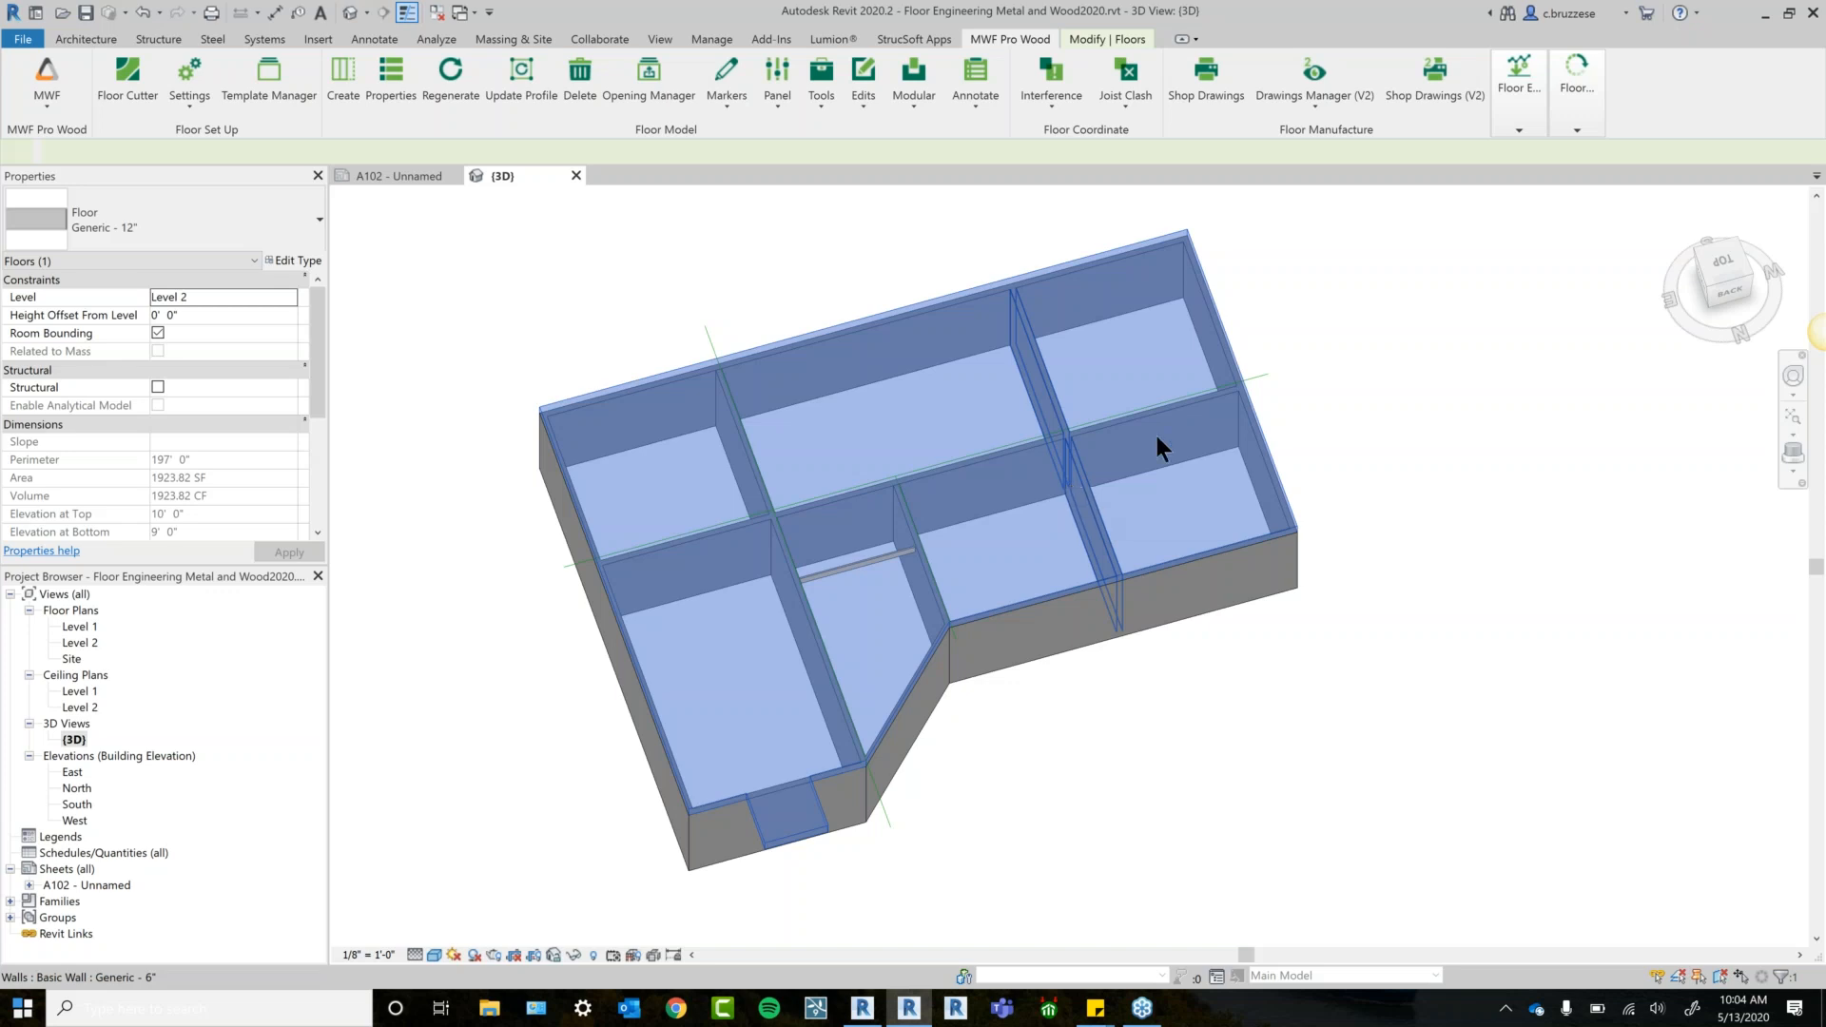
pyautogui.keyDown('shift'); pyautogui.moveTo(1341, 420); pyautogui.dragTo(1298, 476, button='middle'); pyautogui.keyUp('shift')
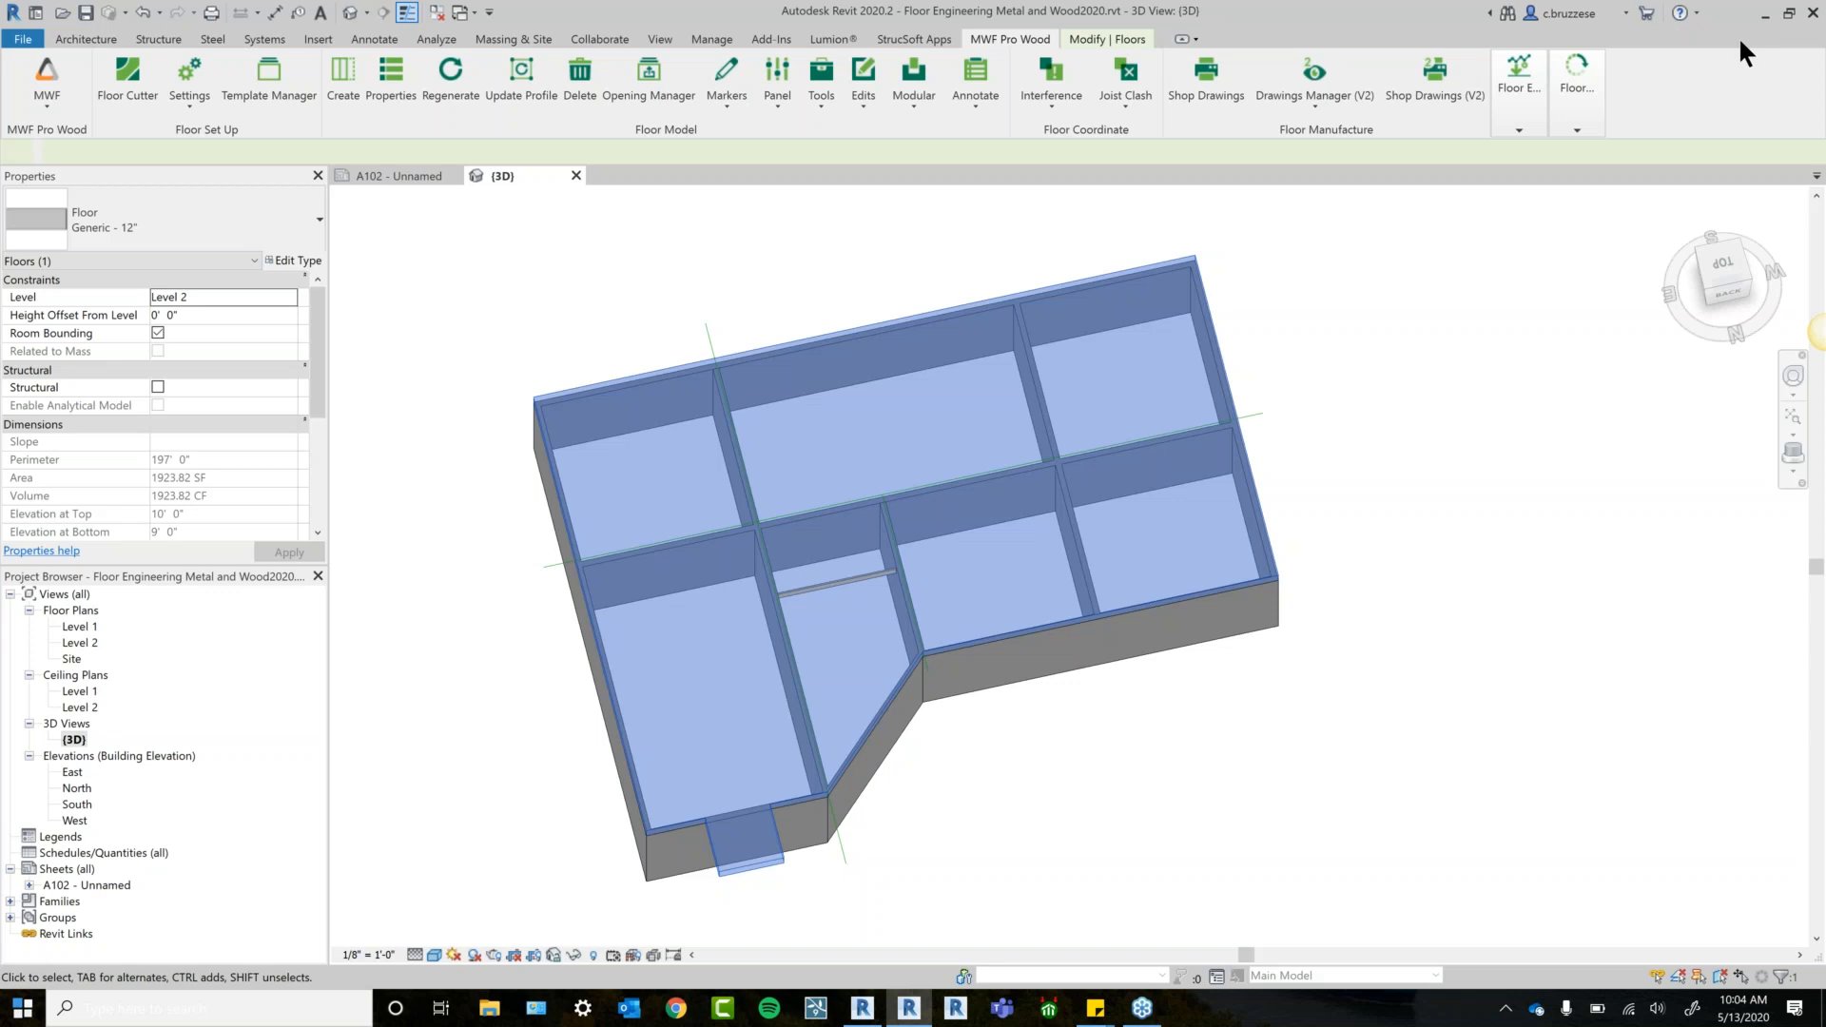
pyautogui.click(1723, 269)
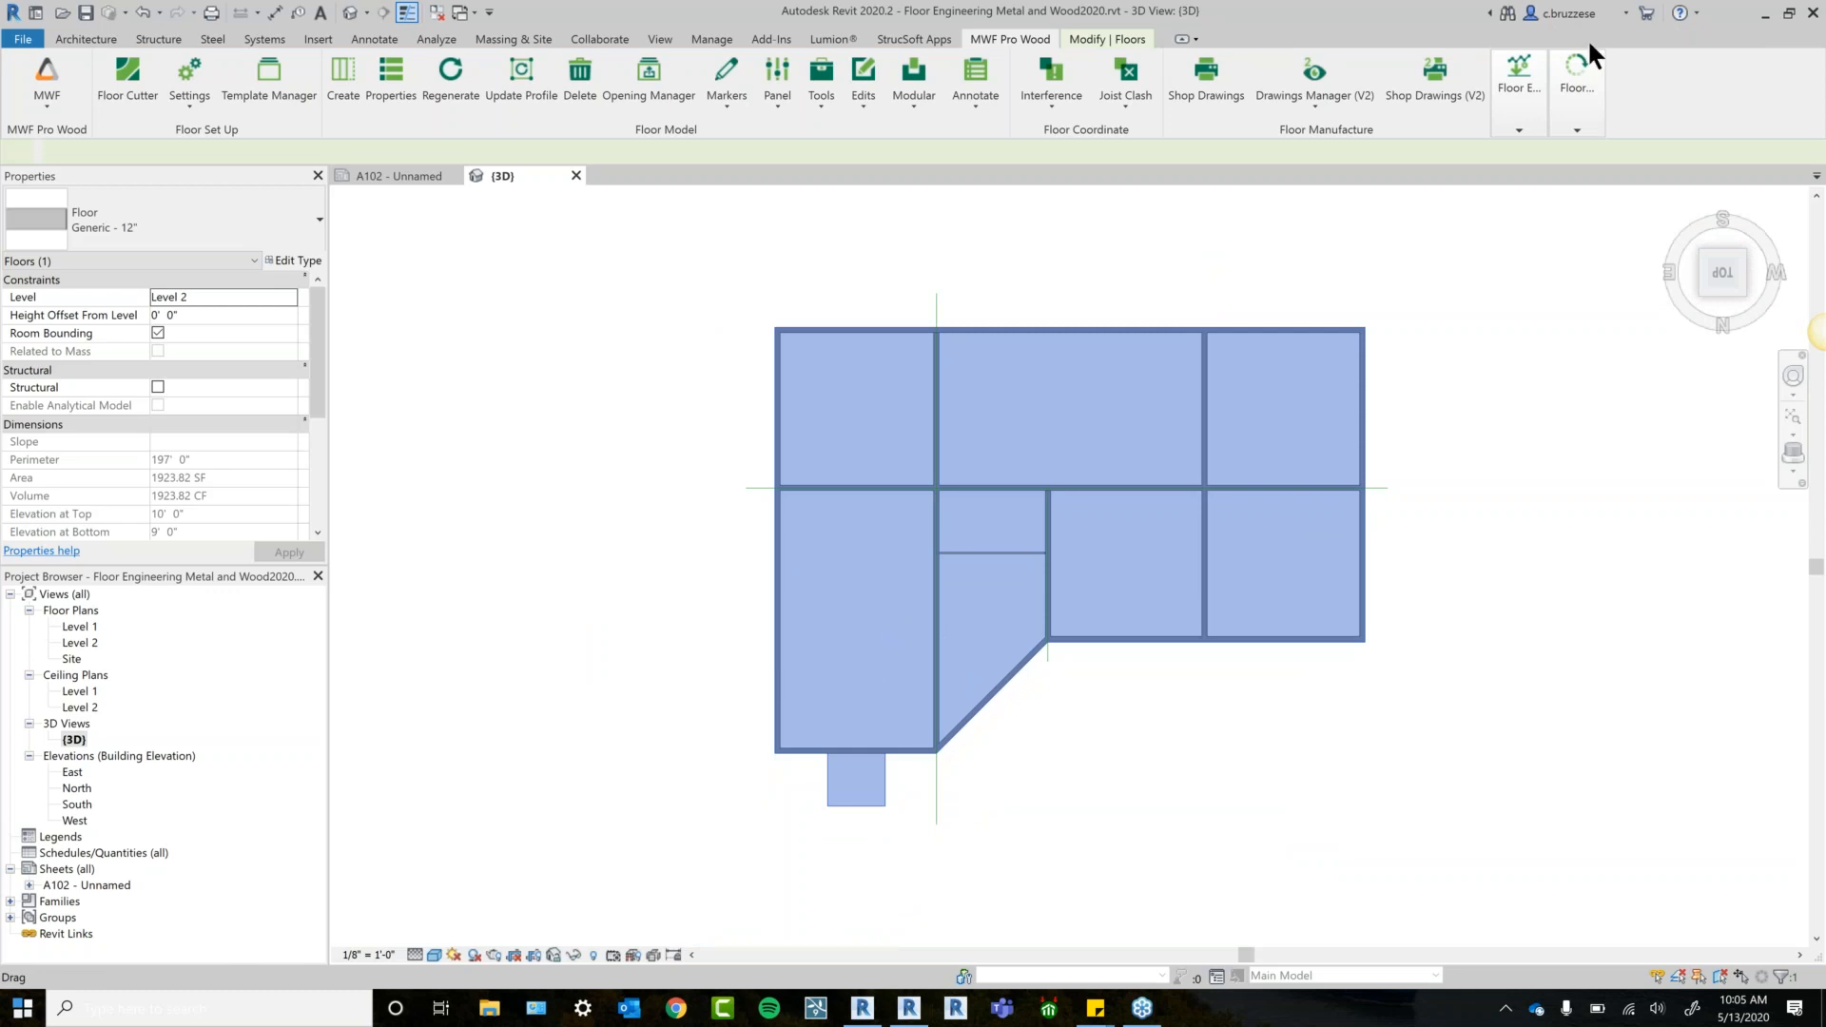
# Check the existing horizontal and vertical model lines crossing the floor.
pyautogui.scroll(2, 1180, 746)
pyautogui.moveTo(1206, 773); pyautogui.dragTo(956, 805, button='middle')
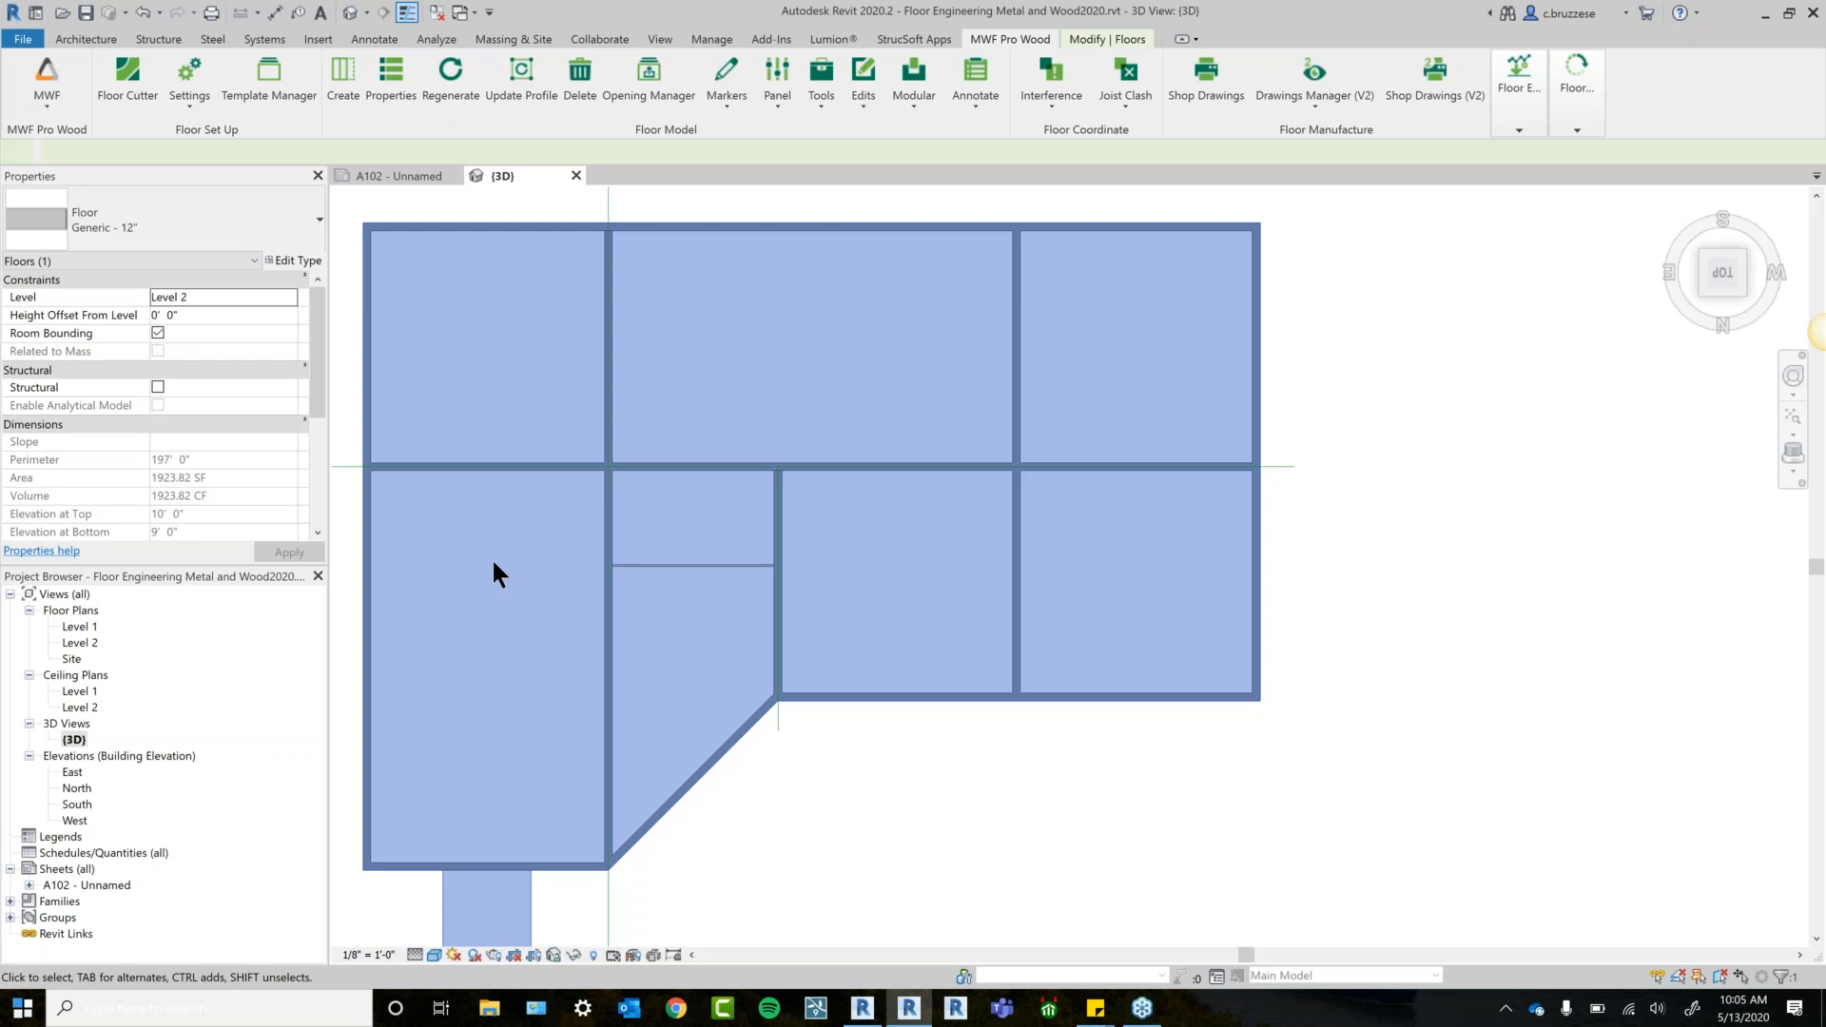
pyautogui.scroll(-1, 497, 573)
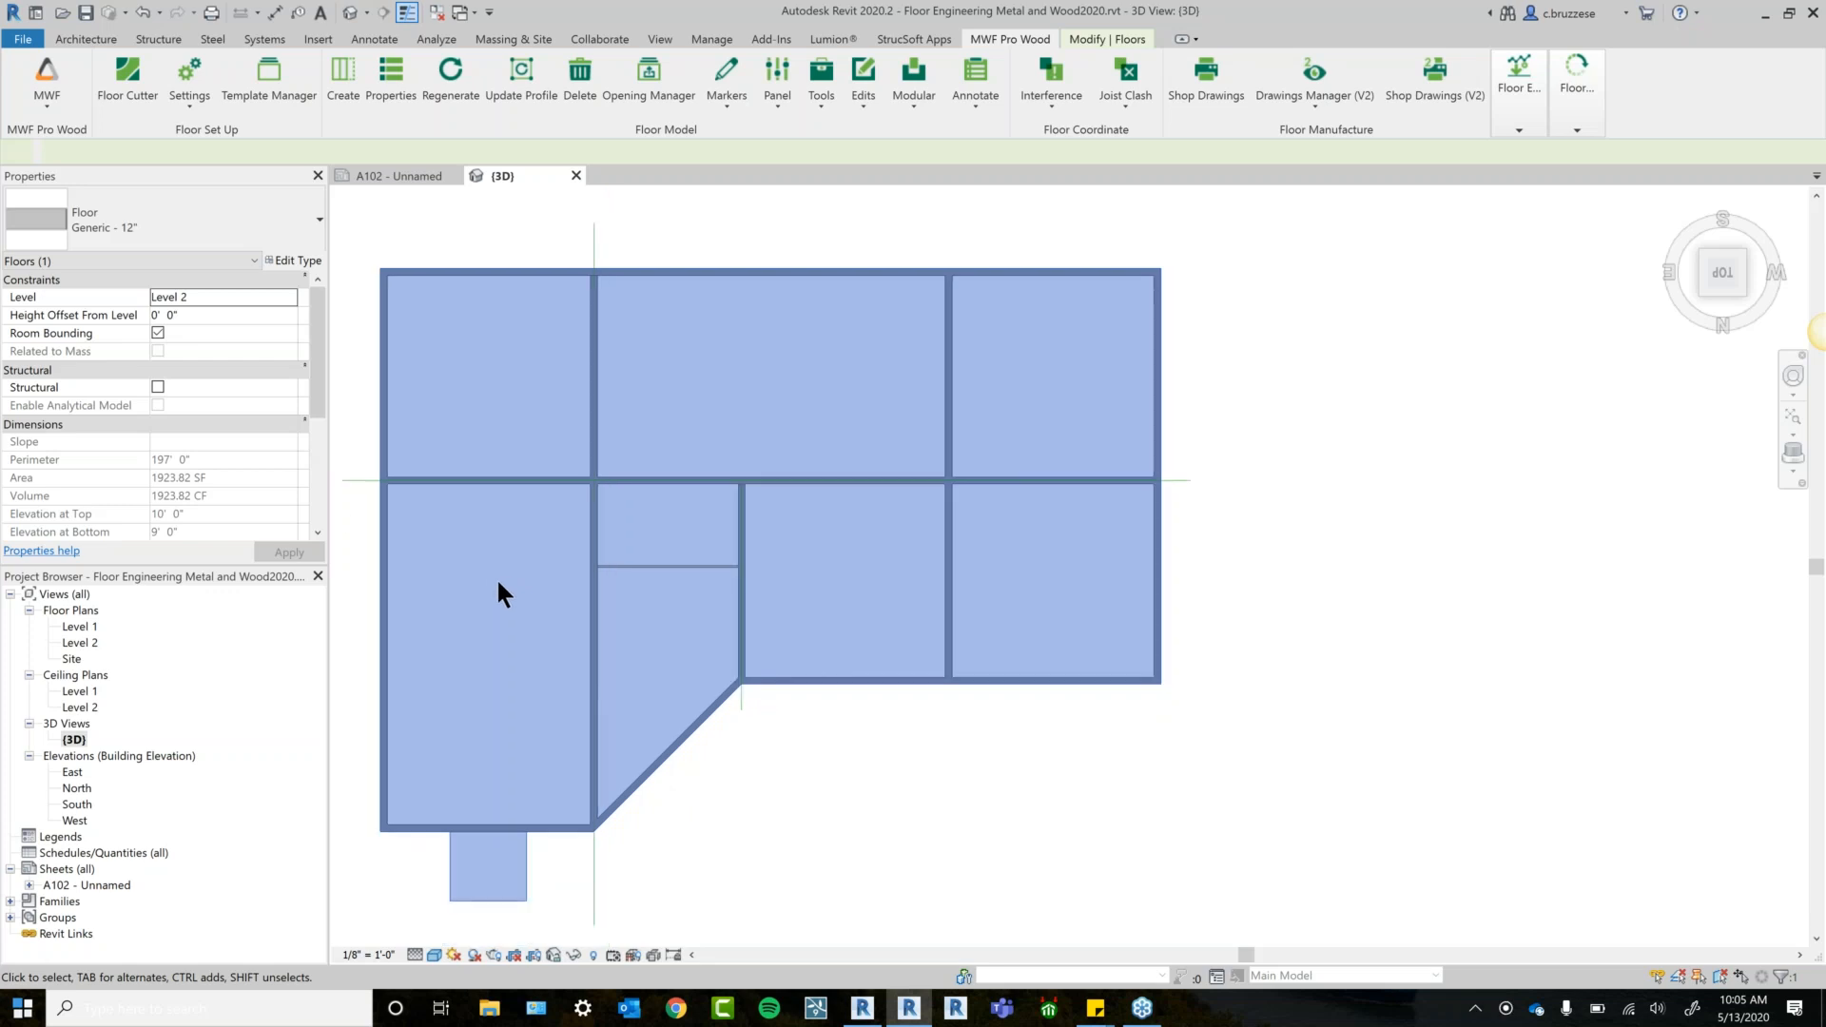
pyautogui.click(345, 480)
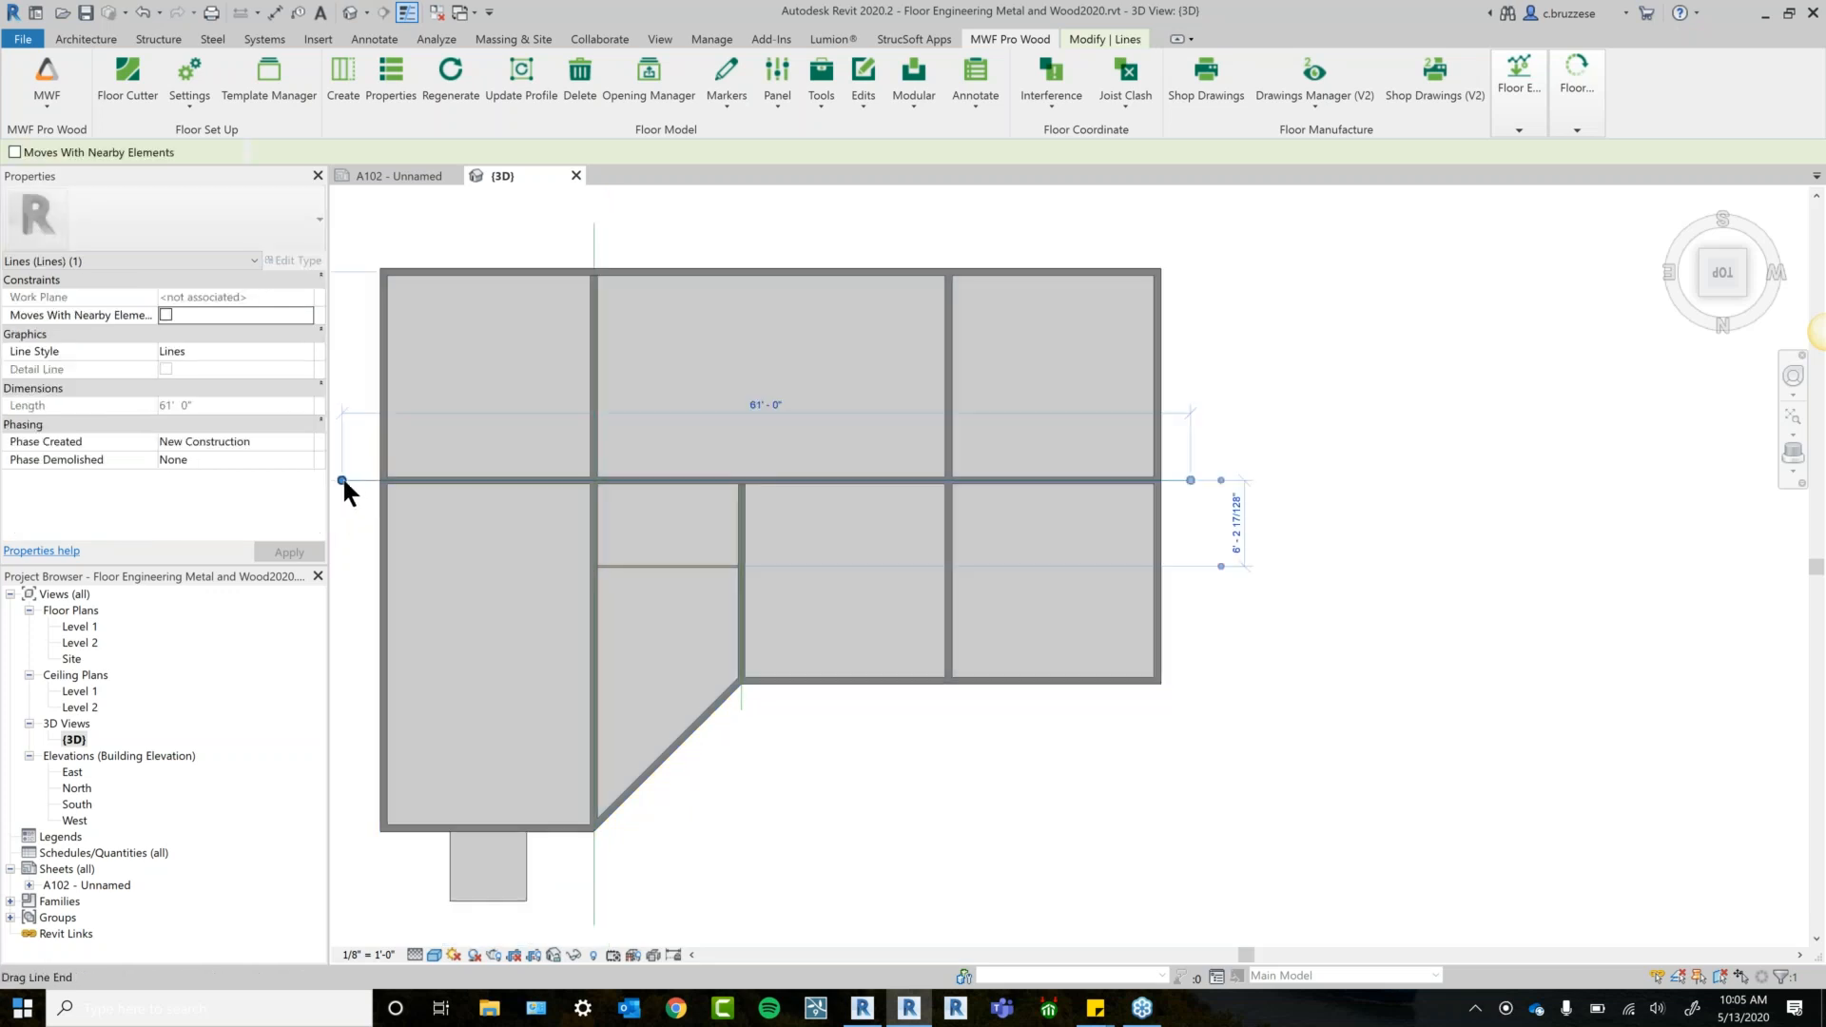
pyautogui.click(599, 226)
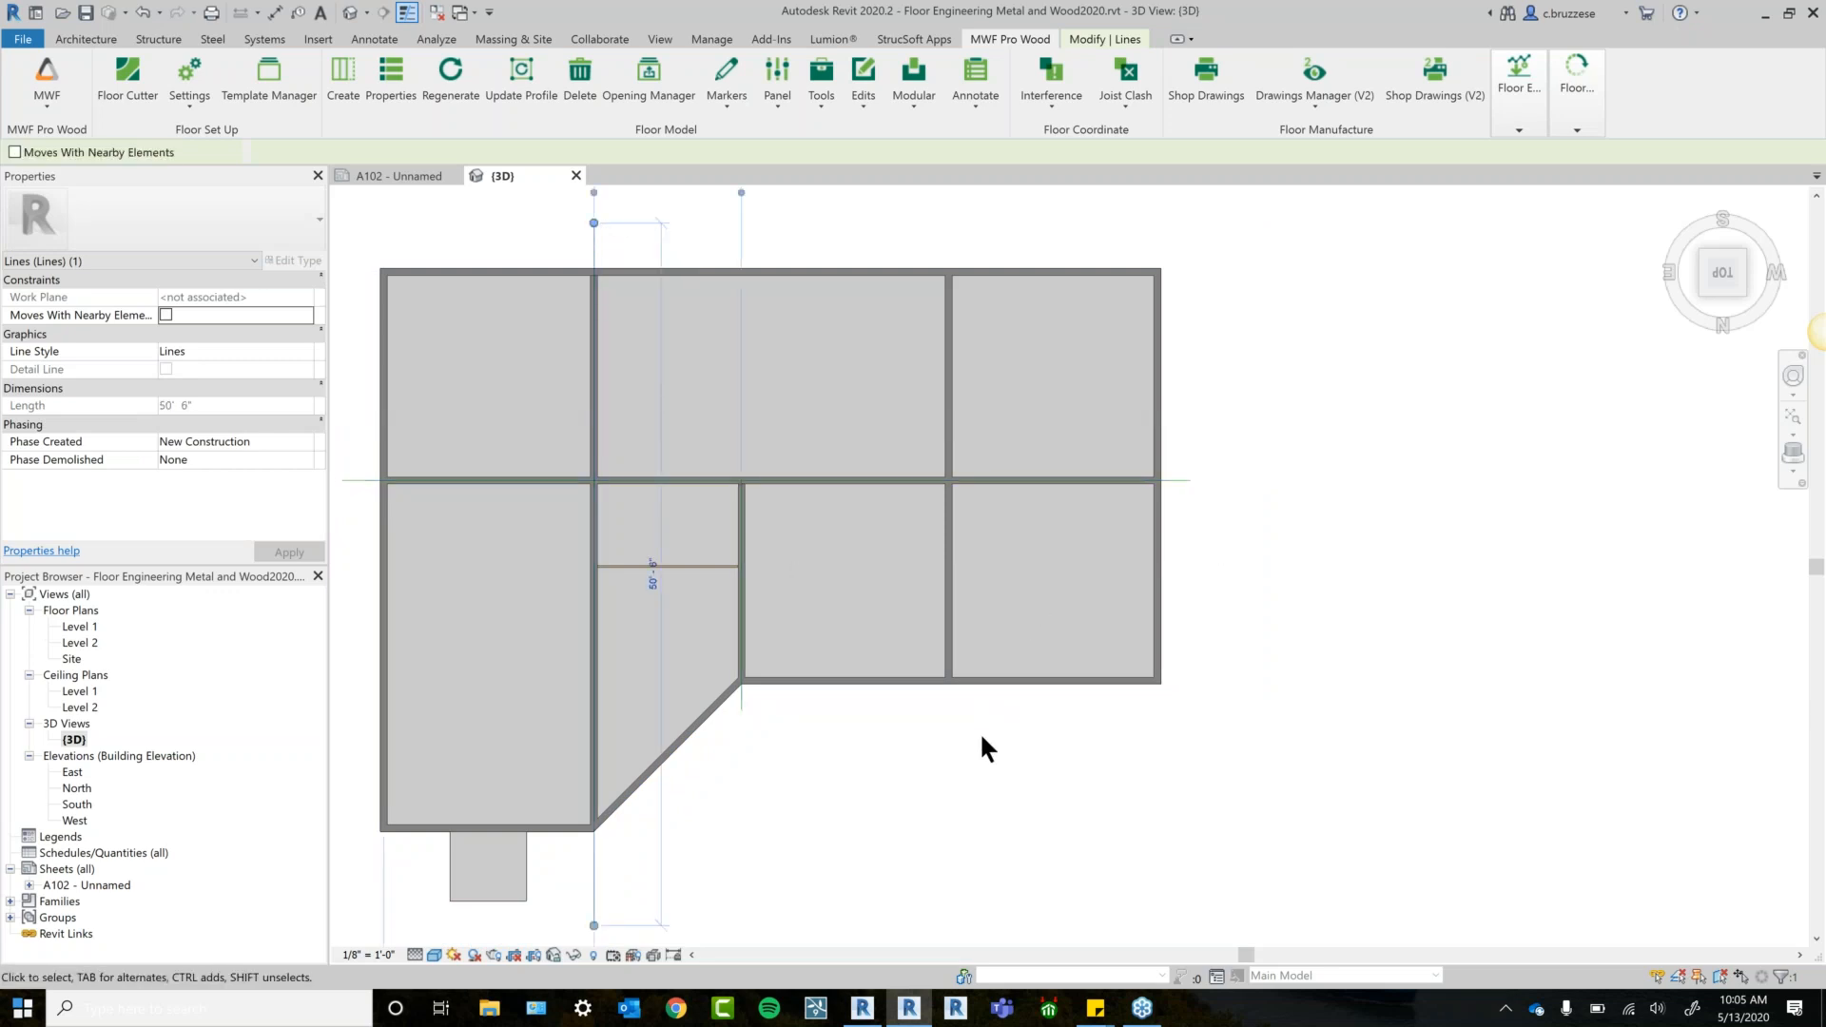
pyautogui.press('Escape')
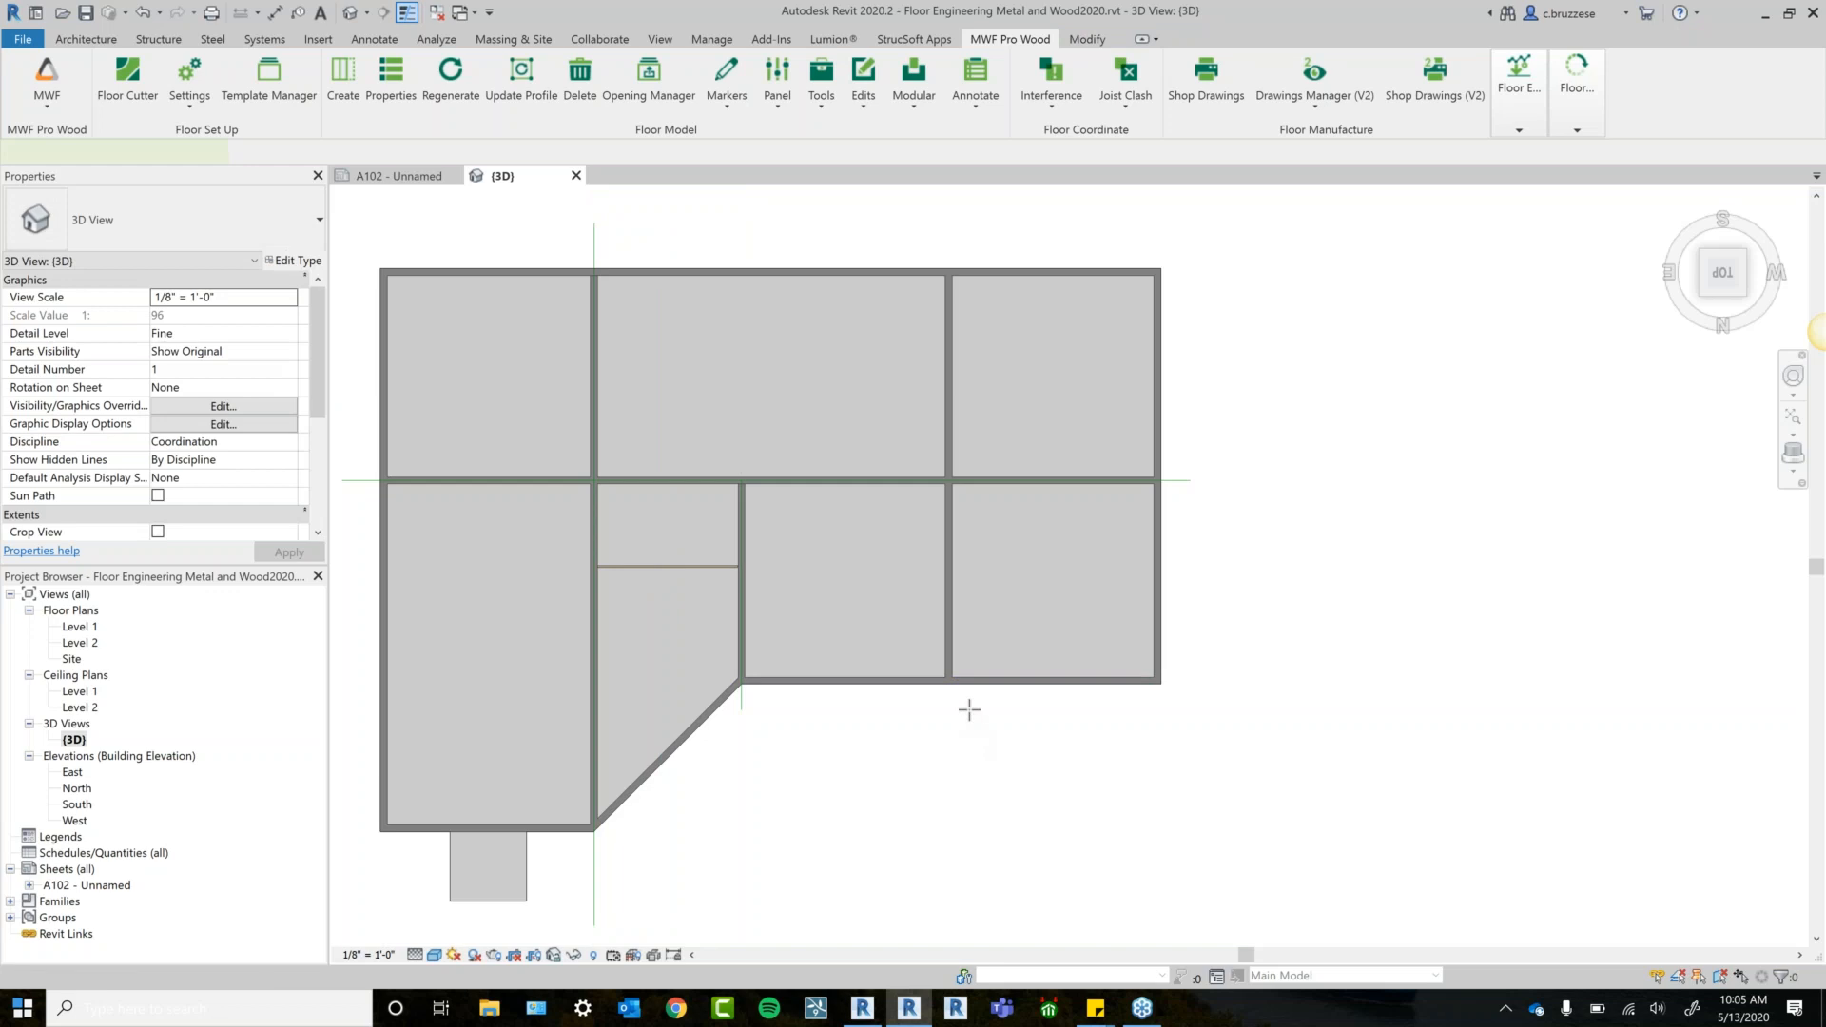
# Draw a vertical model line from the wall corner to the top wall, extended to 34'-0".
pyautogui.scroll(2, 970, 710)
pyautogui.press('l')
pyautogui.press('i')
pyautogui.scroll(1, 969, 710)
pyautogui.click(937, 622)
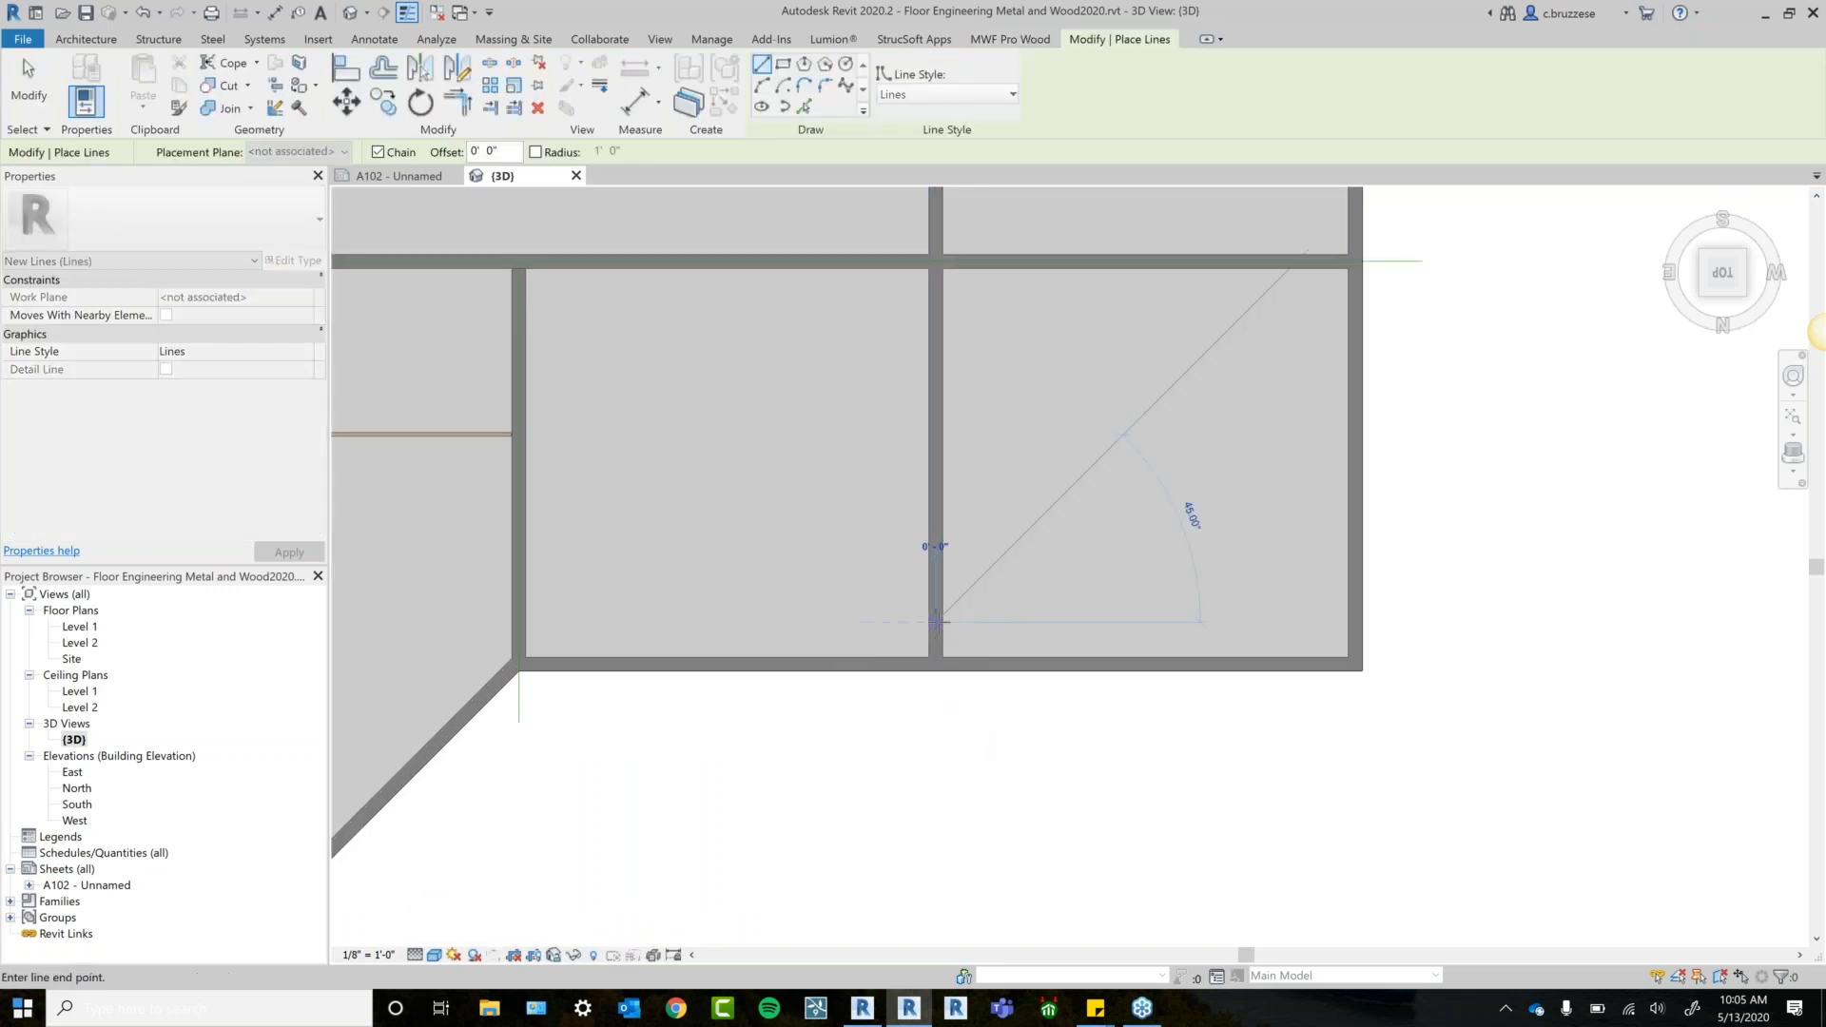
pyautogui.scroll(-3, 937, 622)
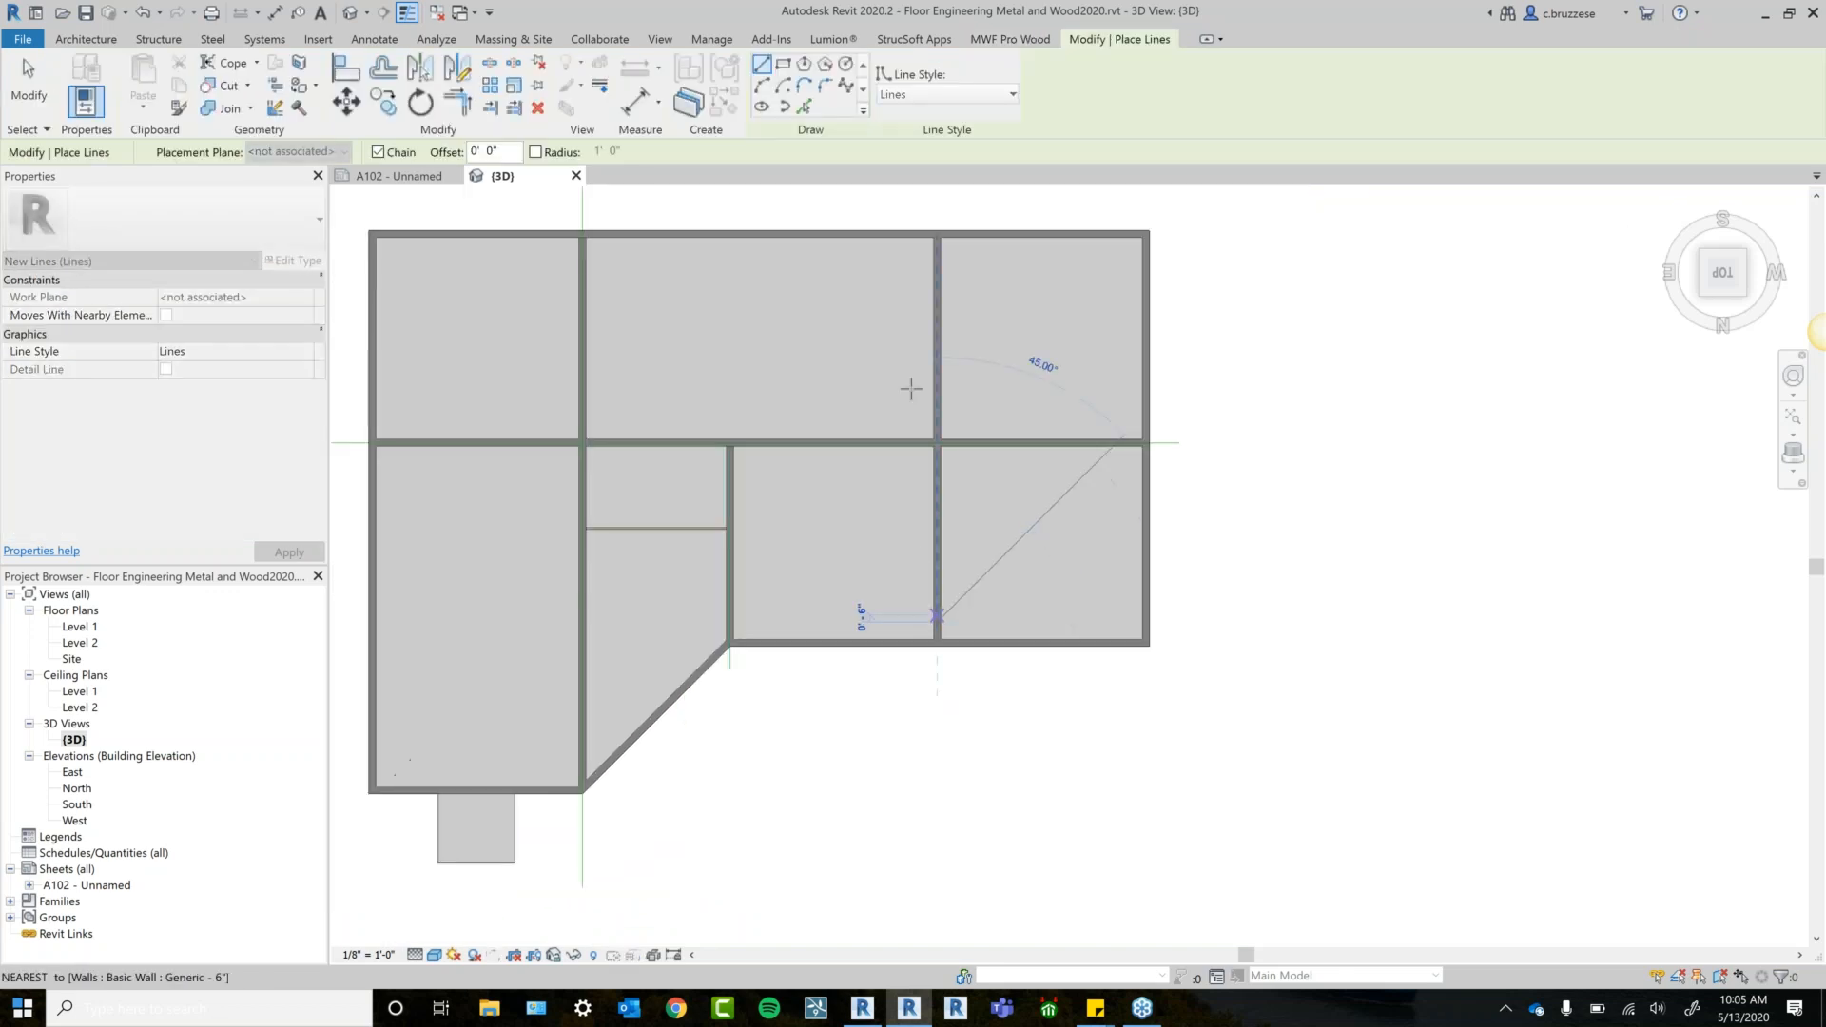
pyautogui.click(948, 209)
pyautogui.press('Escape')
pyautogui.press('Escape')
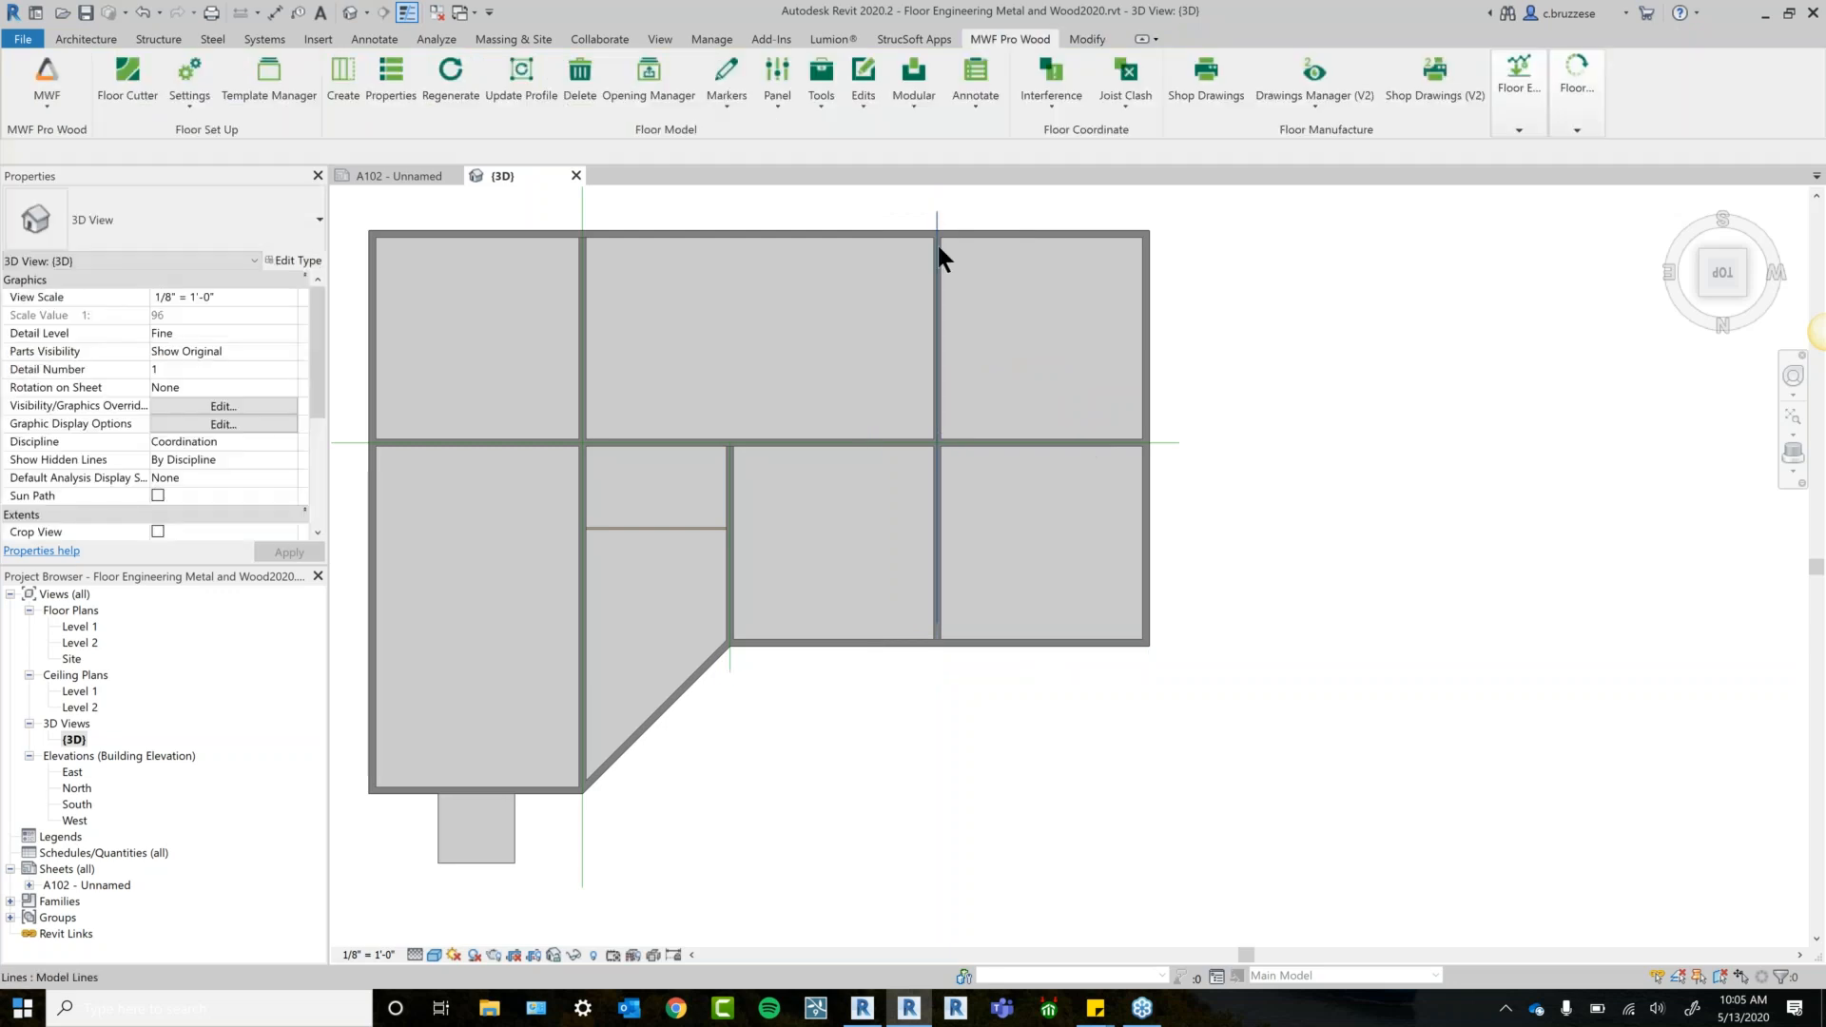
pyautogui.click(938, 622)
pyautogui.moveTo(938, 622); pyautogui.dragTo(938, 684)
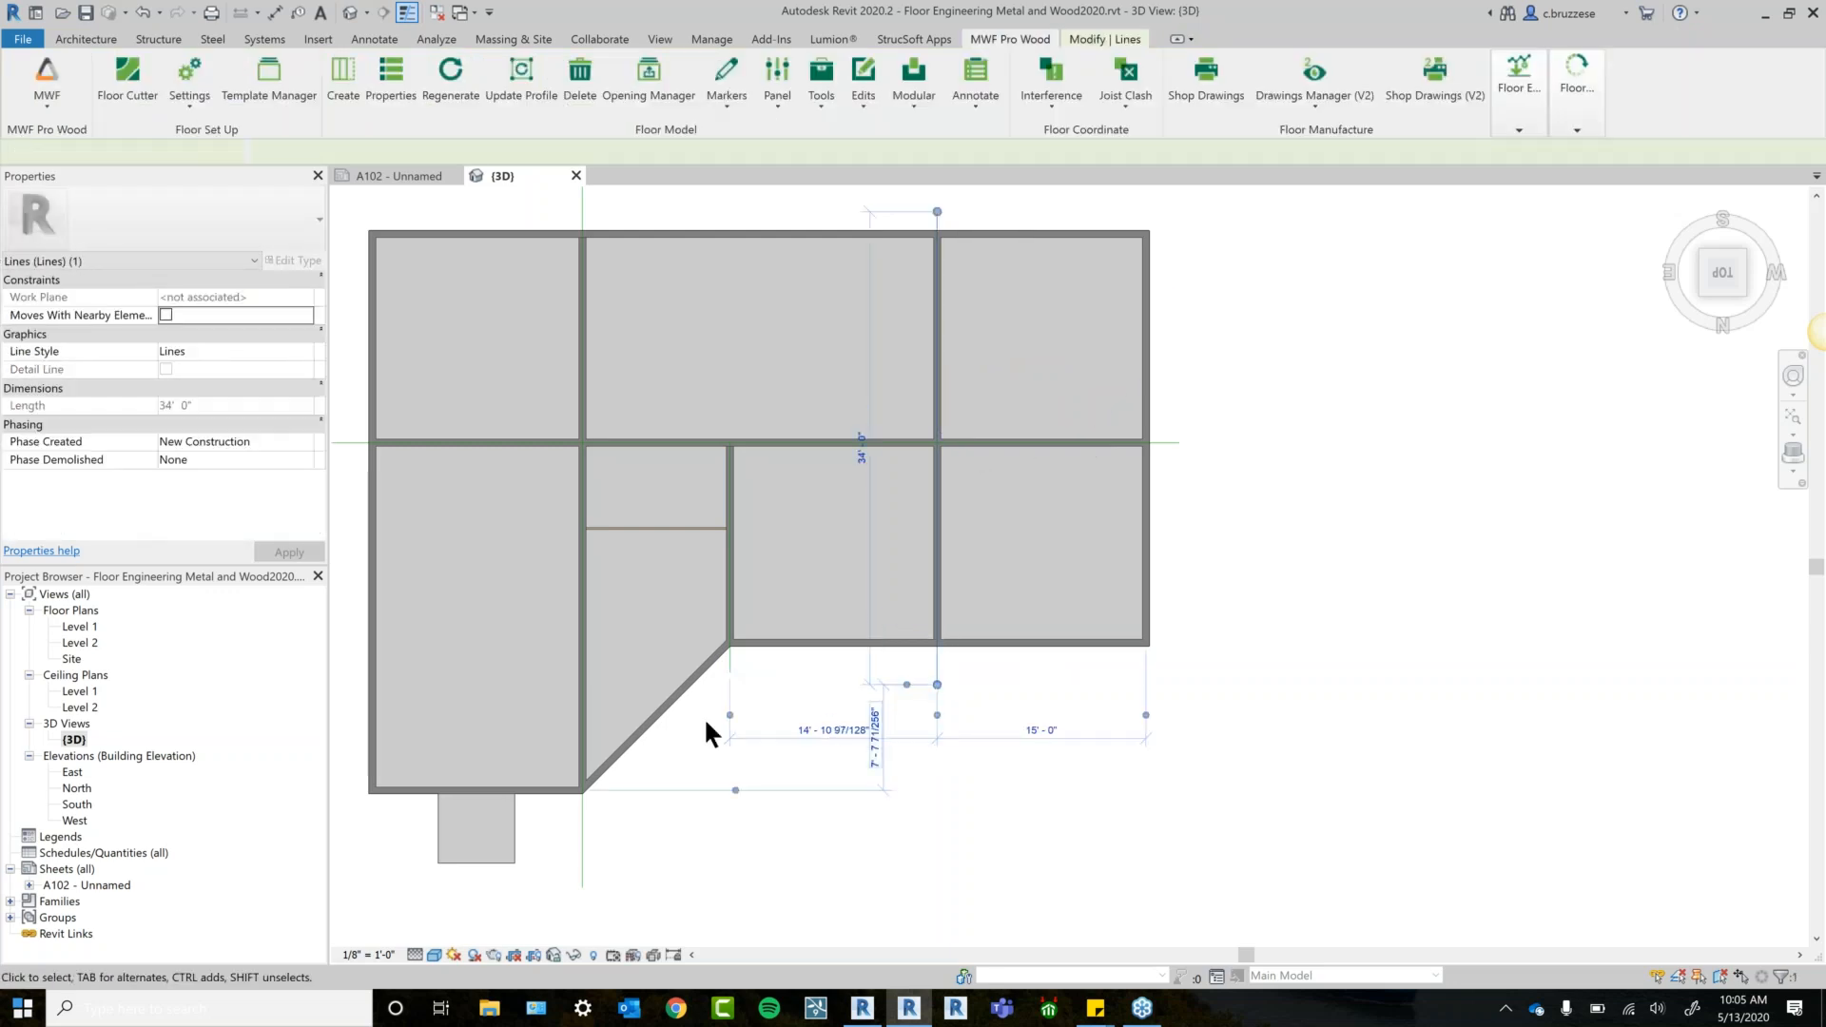
# Select the cutting model lines and the floor together for Floor Cutter.
pyautogui.keyDown('ctrl'); pyautogui.click(730, 667); pyautogui.keyUp('ctrl')
pyautogui.keyDown('ctrl'); pyautogui.click(583, 817); pyautogui.keyUp('ctrl')
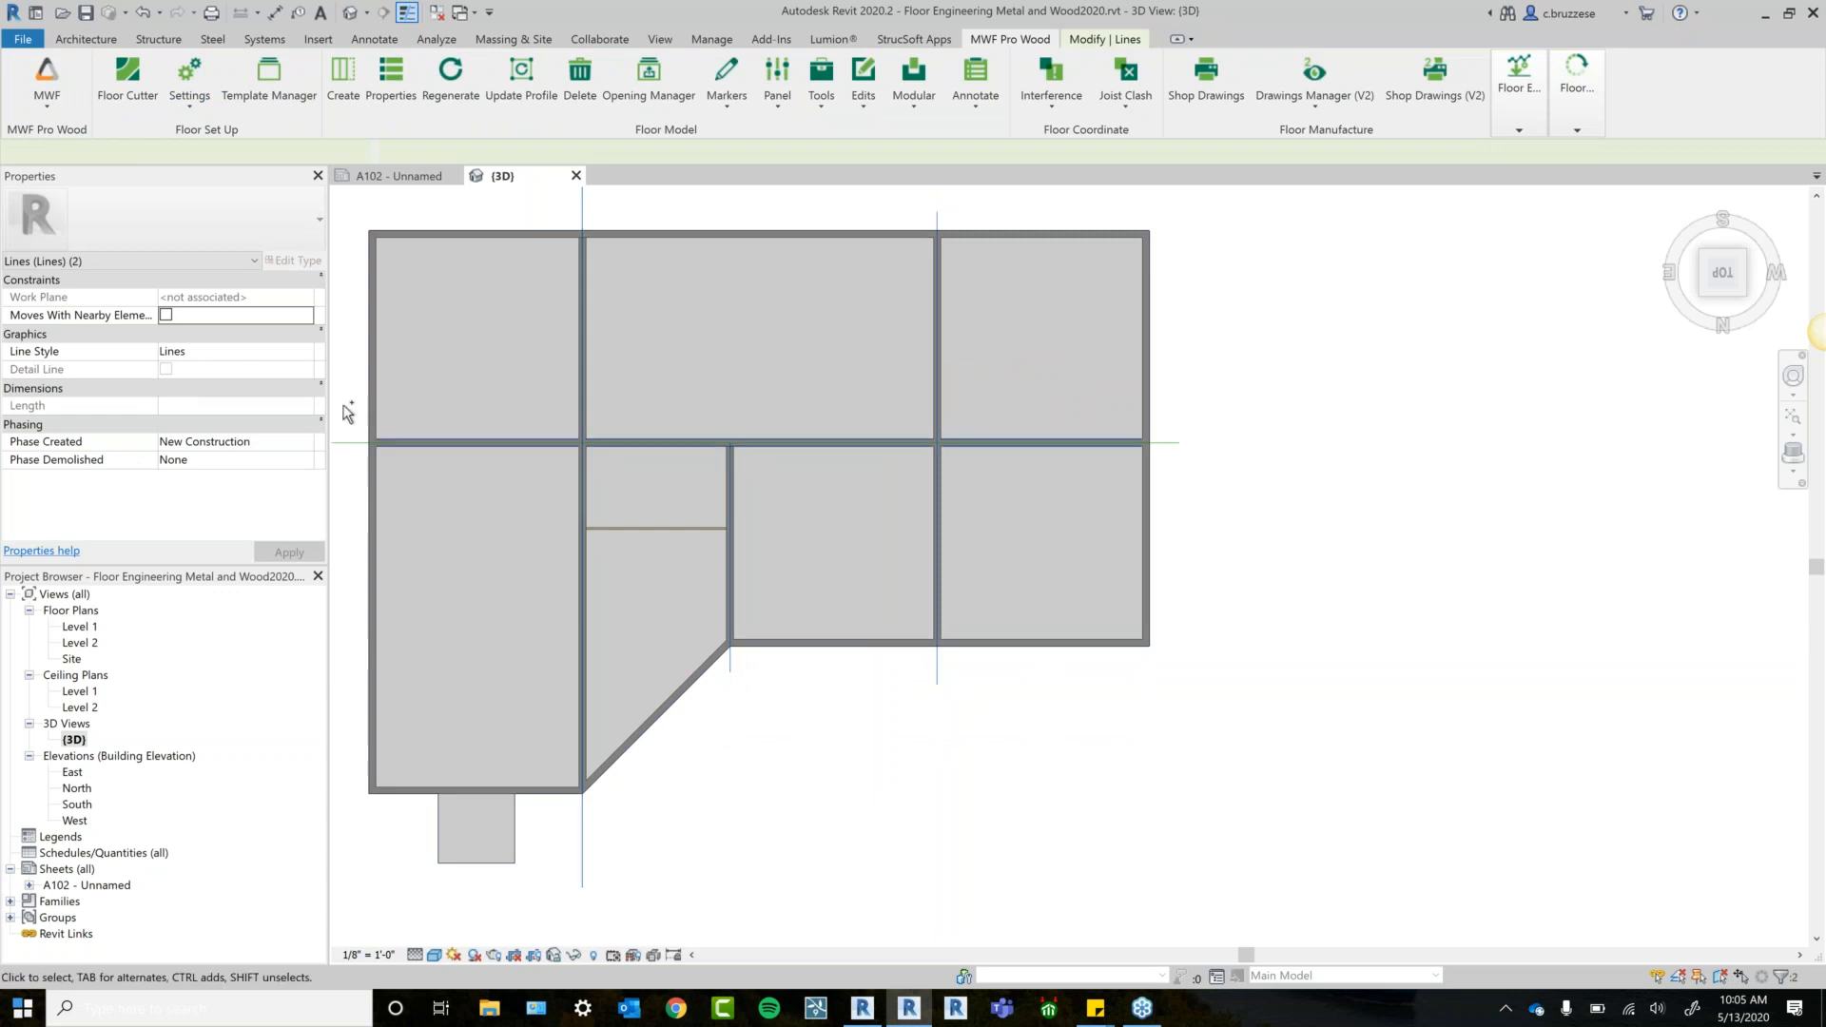
pyautogui.keyDown('ctrl'); pyautogui.click(344, 444); pyautogui.keyUp('ctrl')
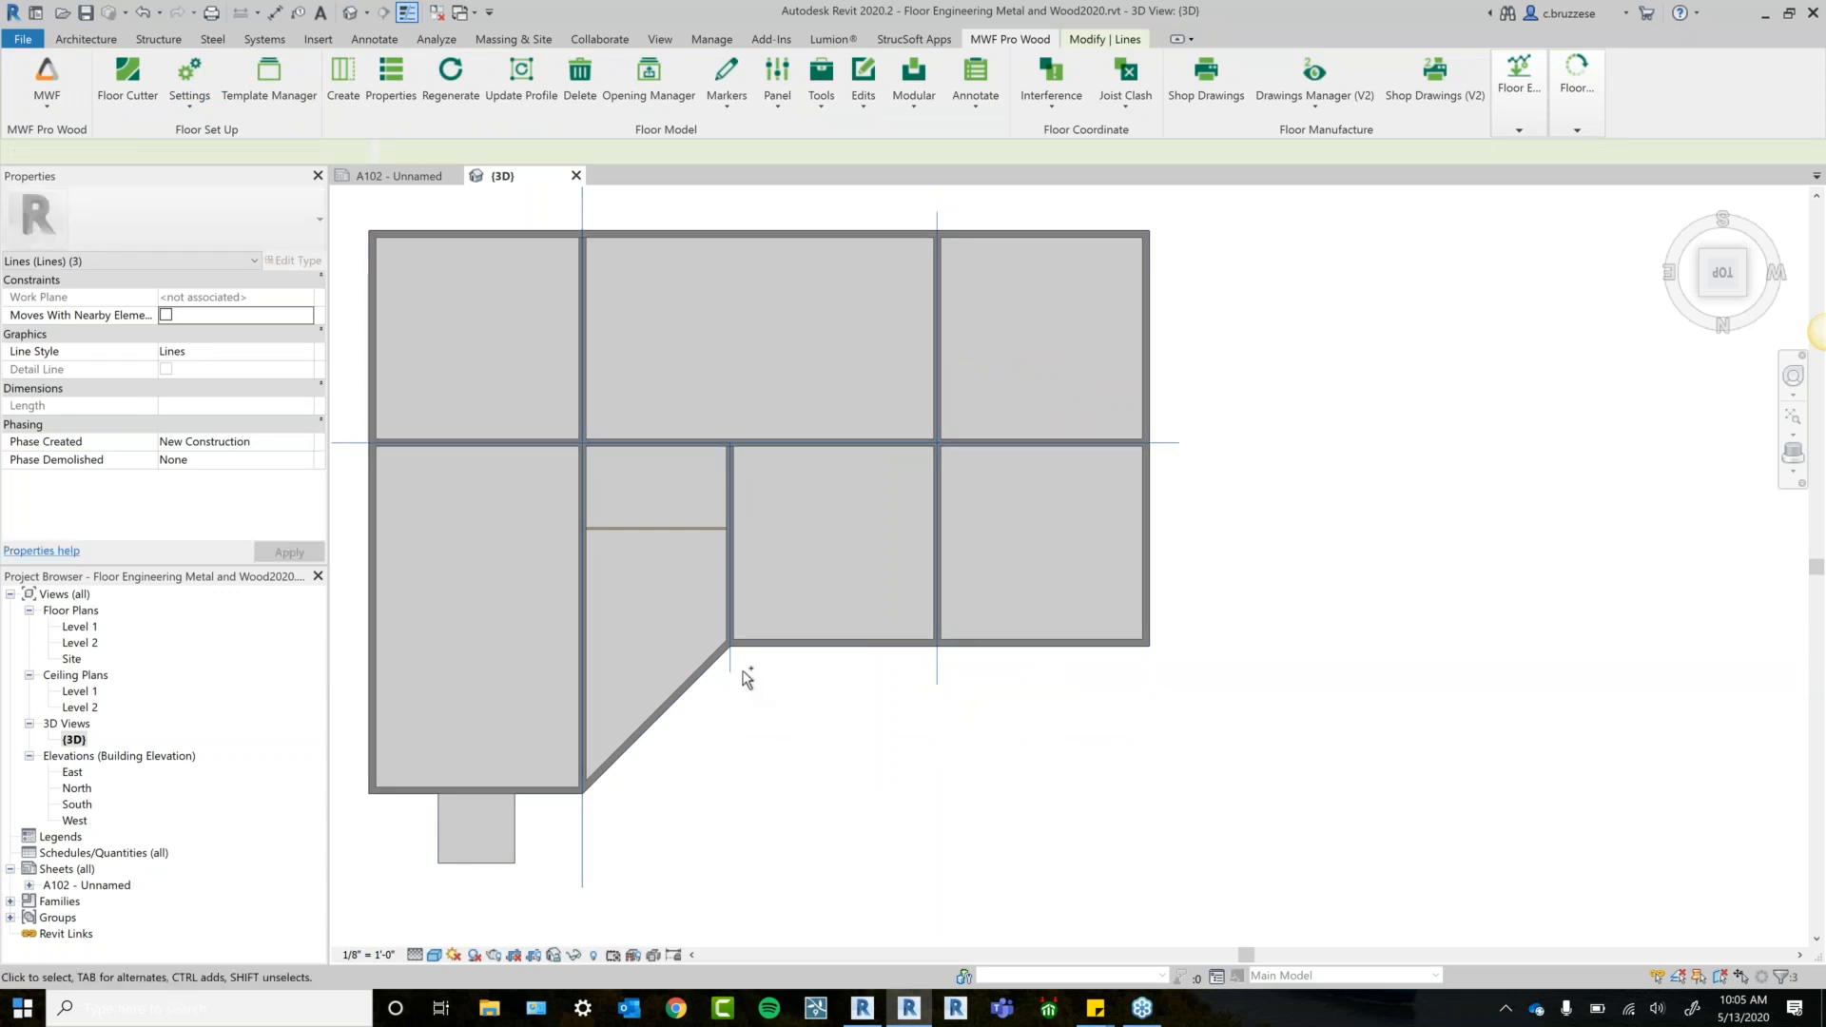
pyautogui.keyDown('shift'); pyautogui.moveTo(910, 757); pyautogui.dragTo(1051, 457, button='middle'); pyautogui.keyUp('shift')
pyautogui.keyDown('ctrl'); pyautogui.click(671, 869); pyautogui.keyUp('ctrl')
pyautogui.click(127, 90)
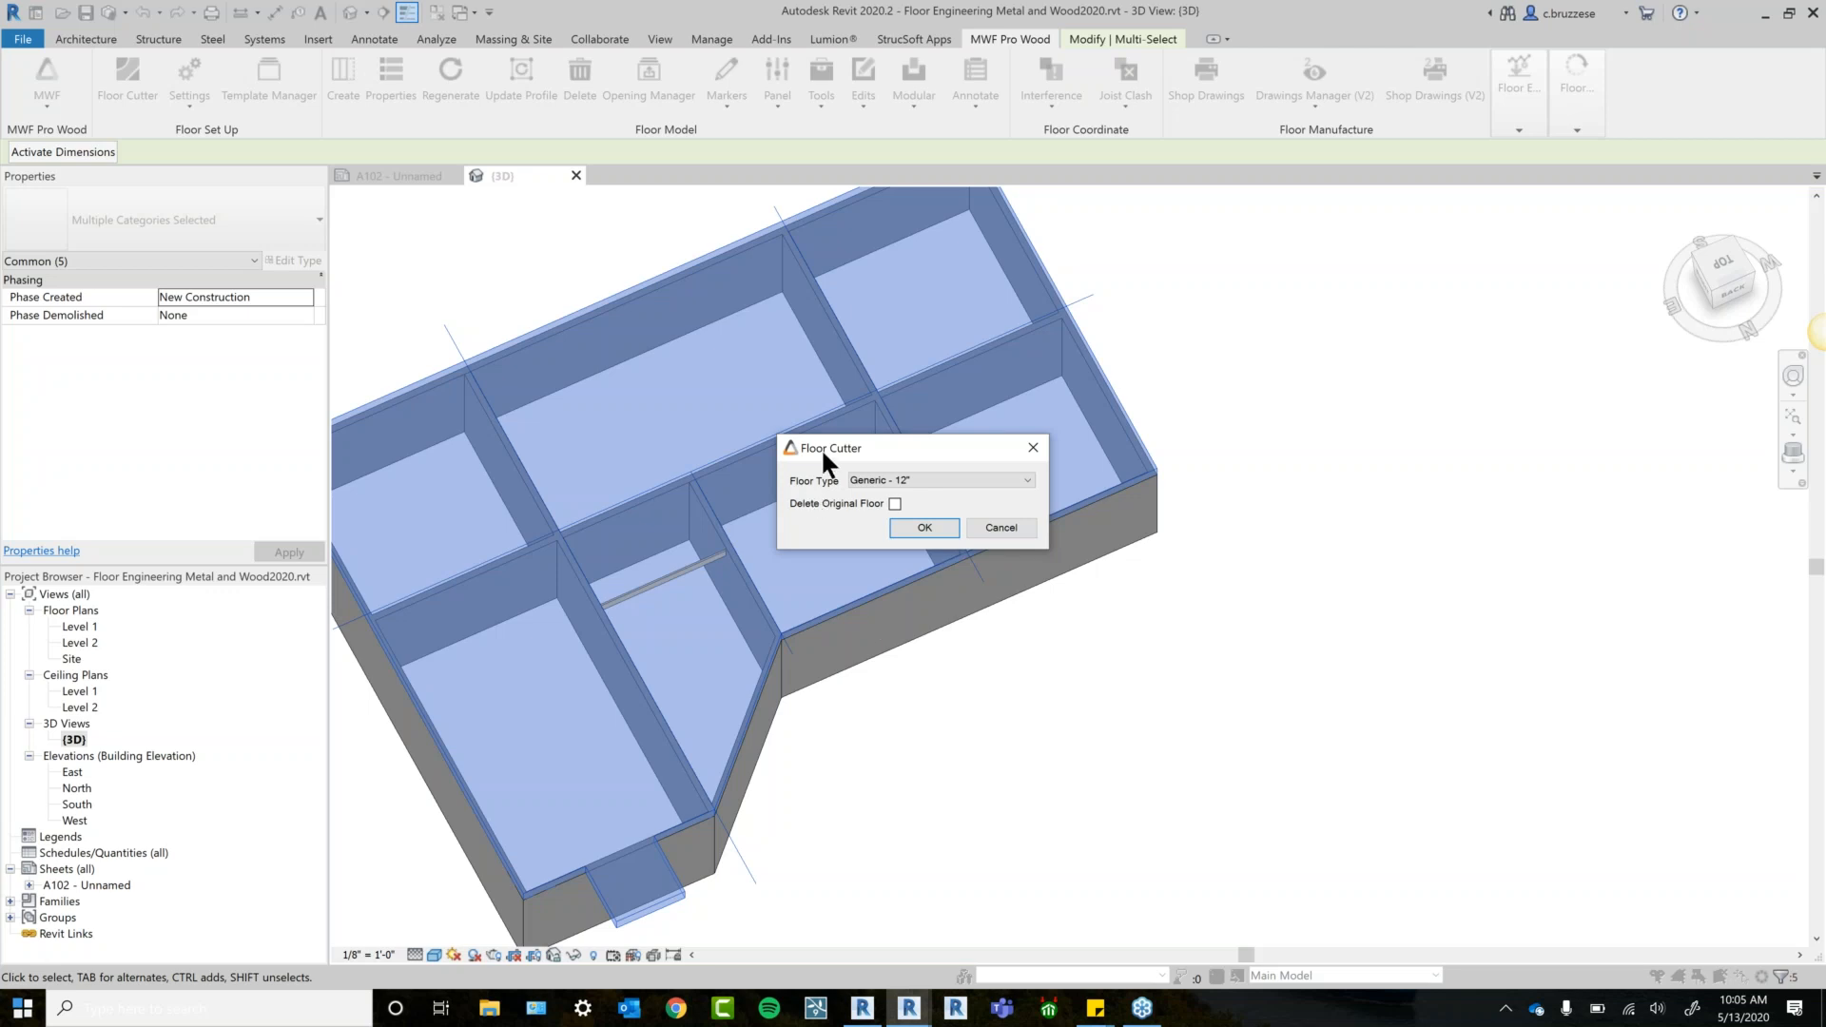
# Cut the floor with Generic - 12" type, deleting the original floor.
pyautogui.moveTo(820, 448); pyautogui.dragTo(973, 554)
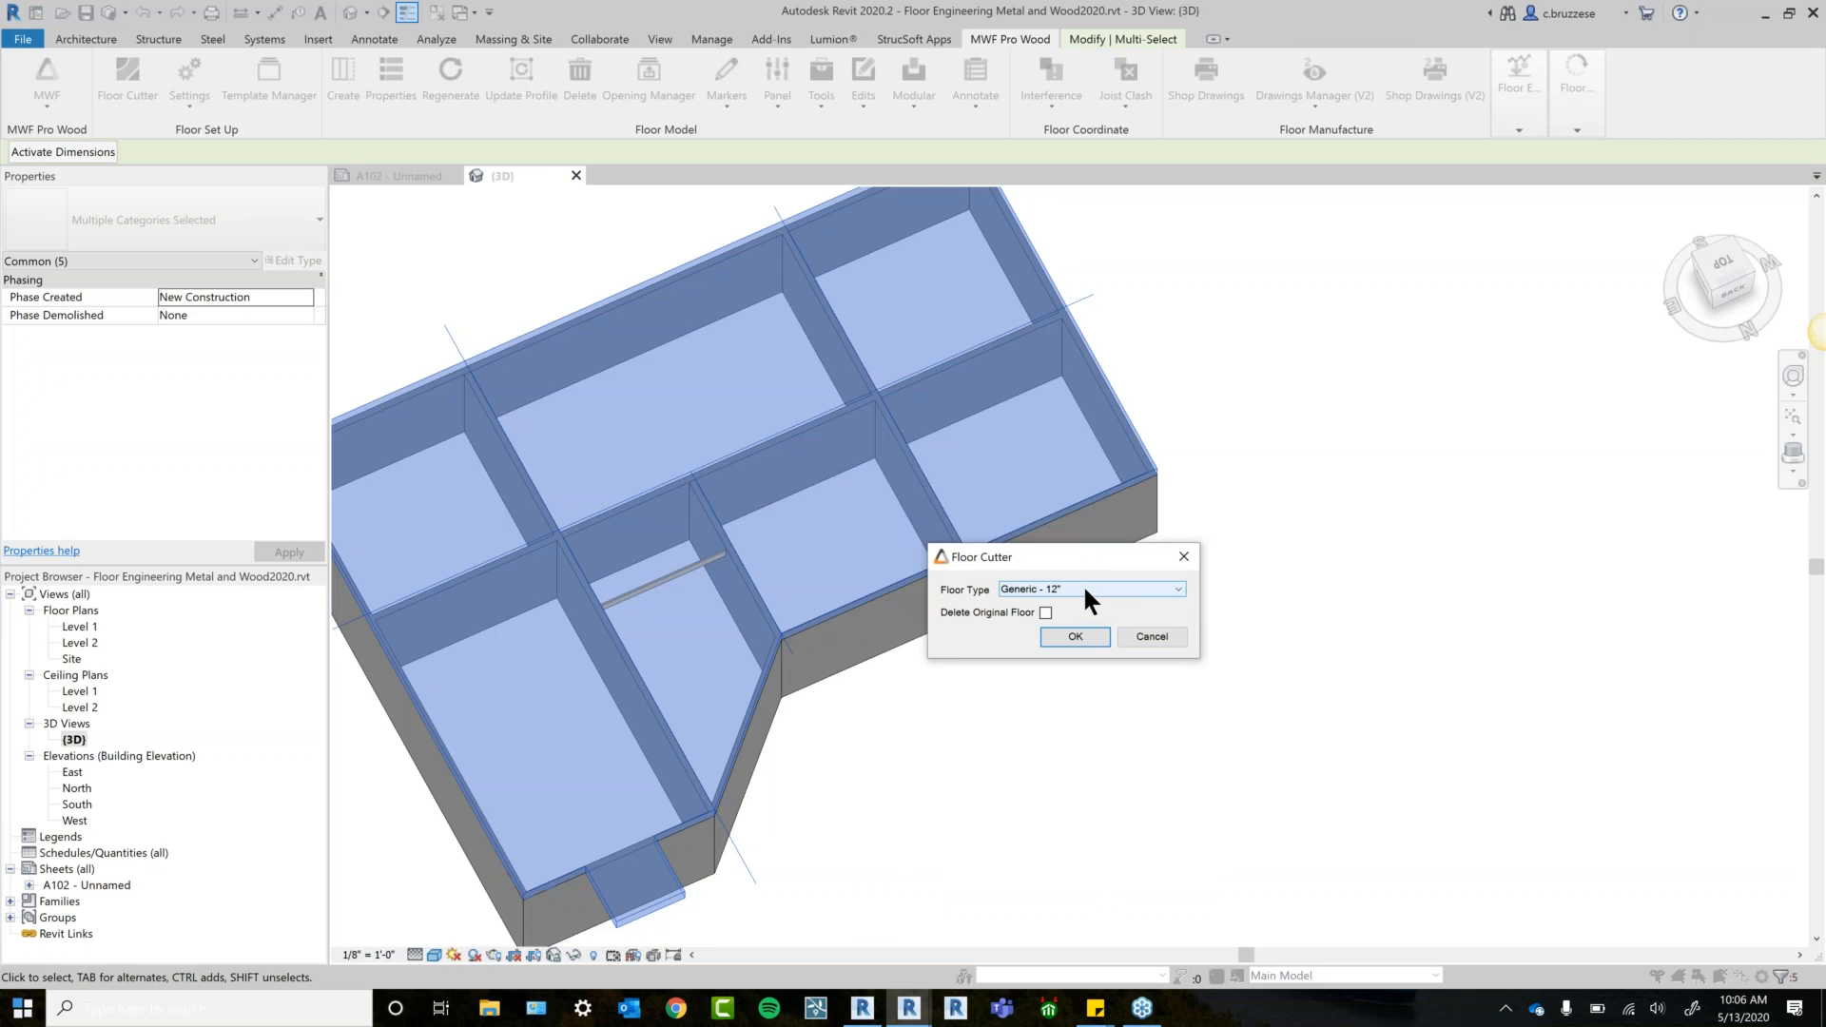
pyautogui.click(1083, 584)
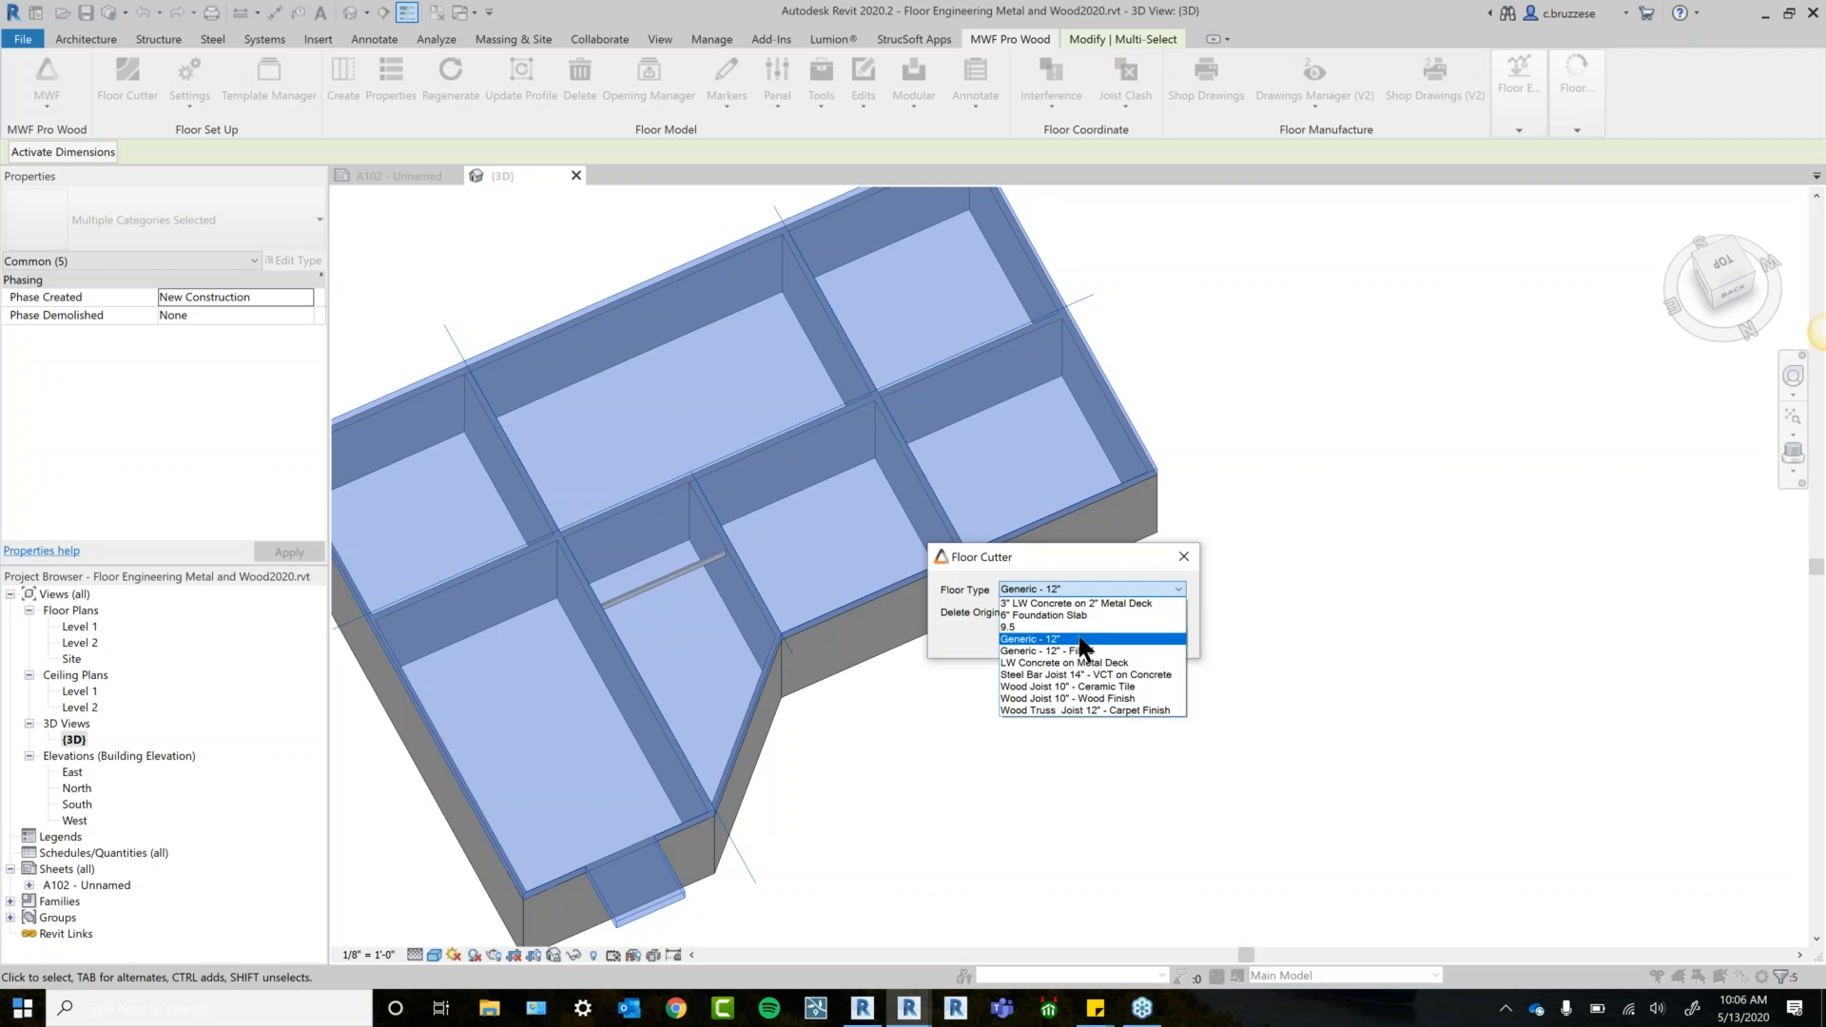
pyautogui.click(1081, 640)
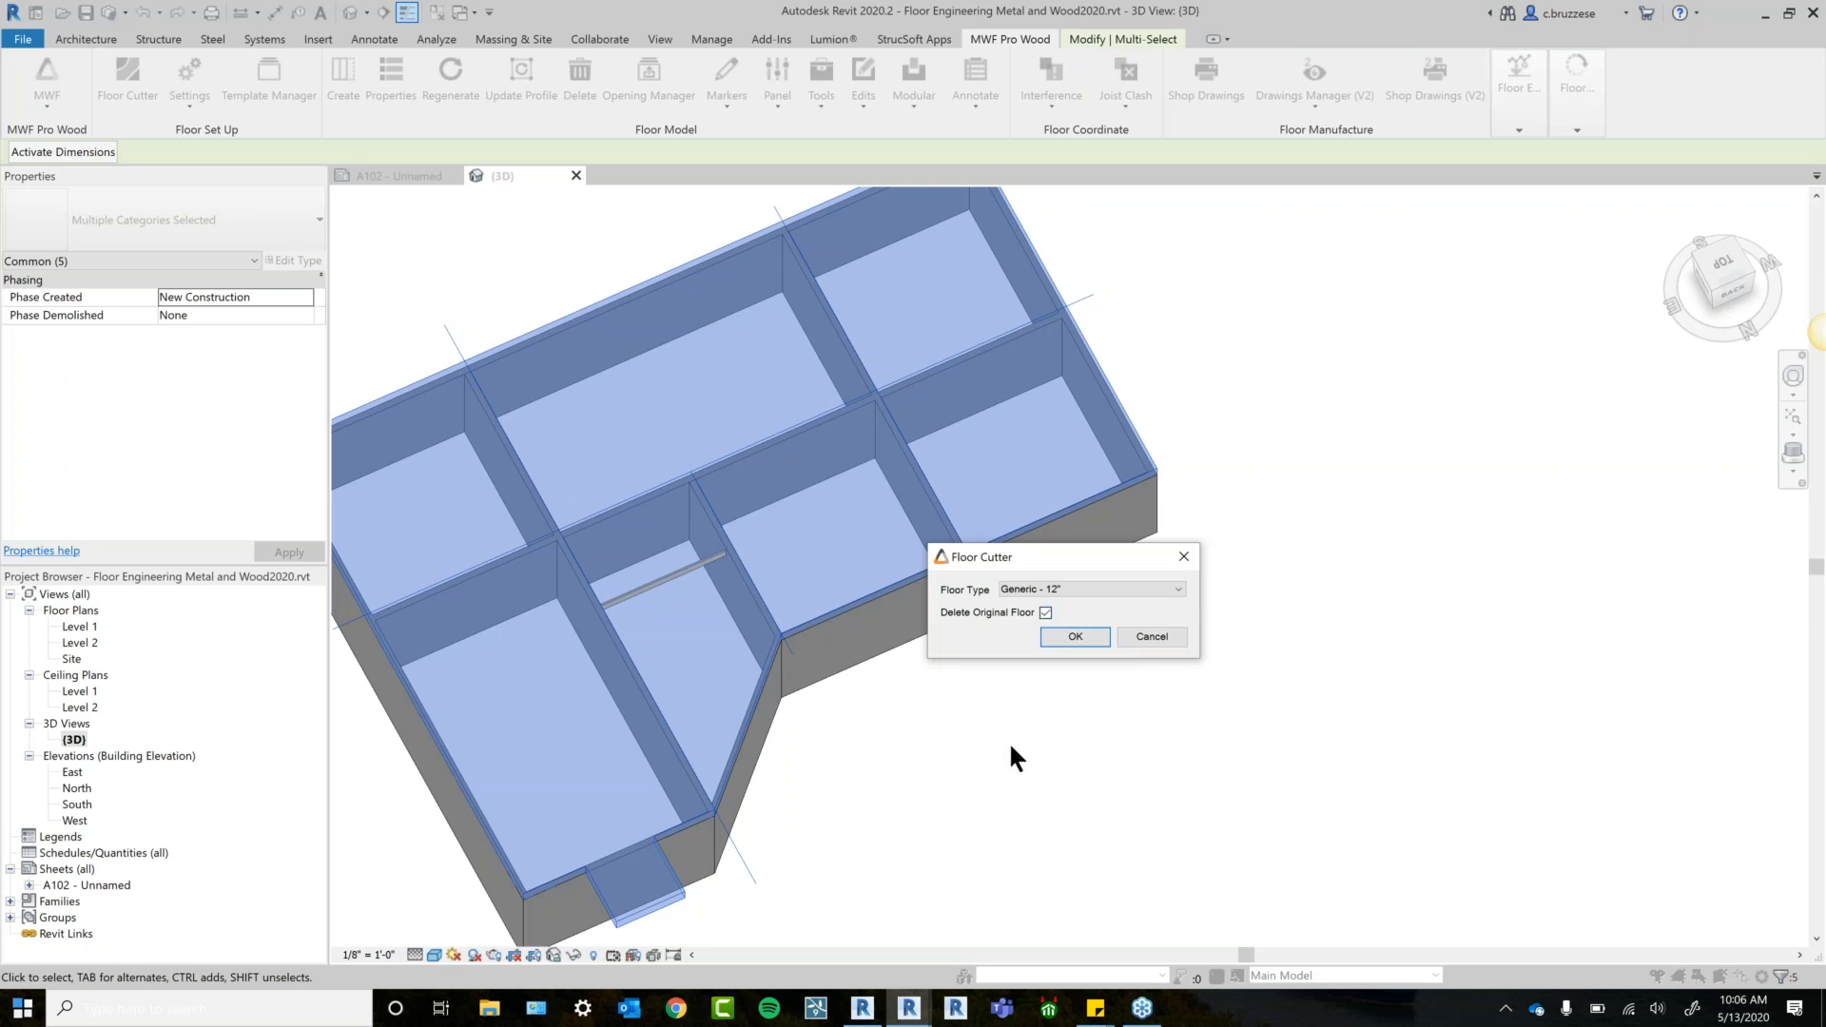
pyautogui.click(1076, 637)
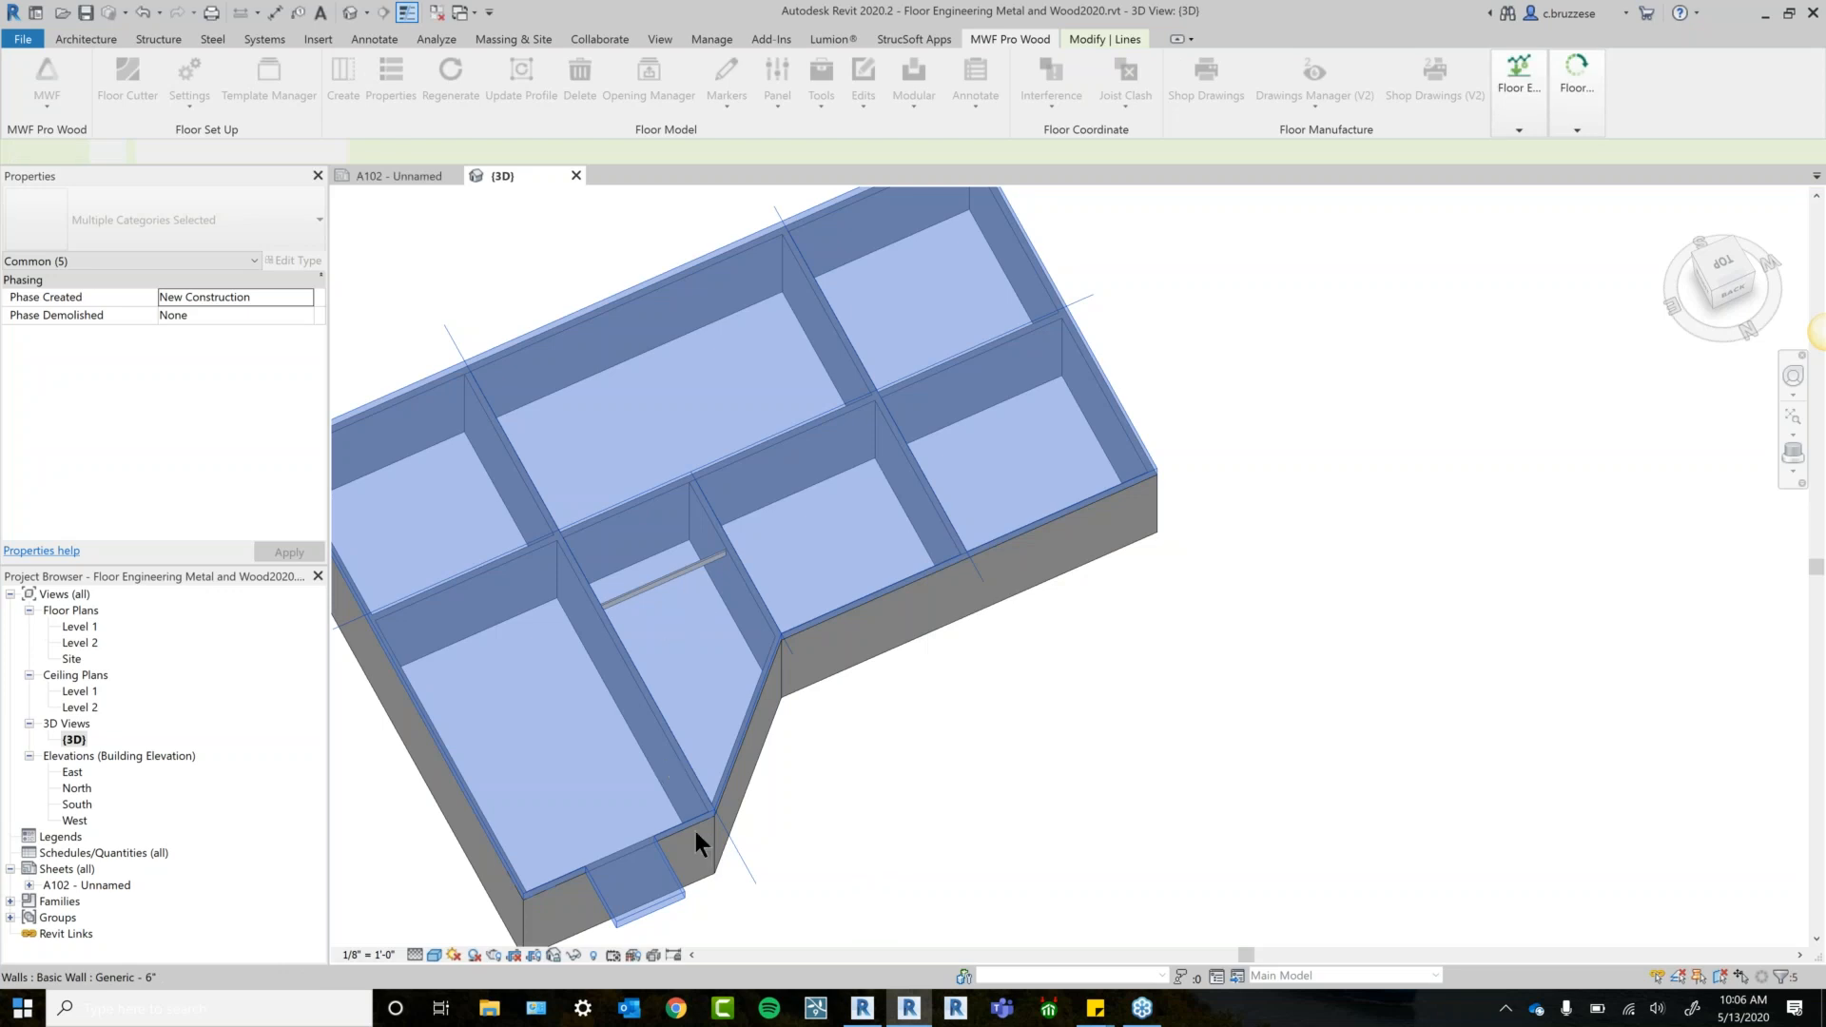
# Select each of the seven split floor pieces in turn to check them.
pyautogui.click(681, 893)
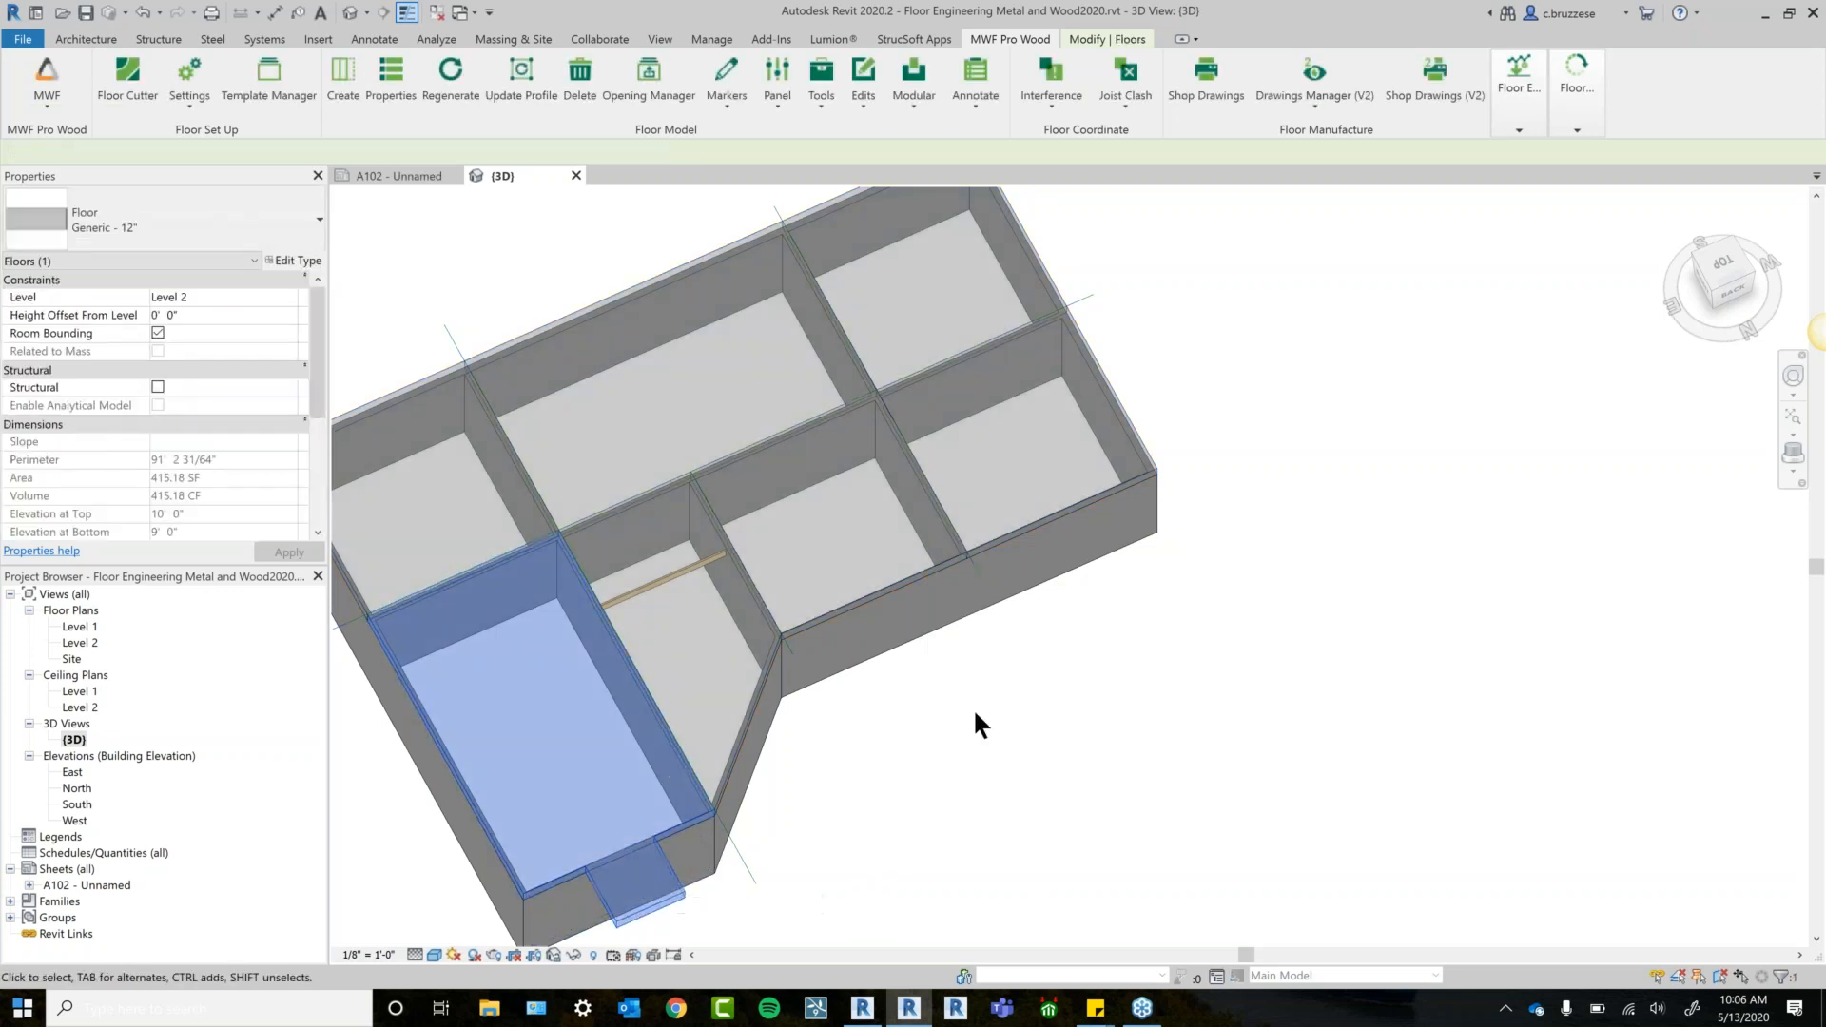
pyautogui.keyDown('shift'); pyautogui.moveTo(982, 708); pyautogui.dragTo(845, 867, button='middle'); pyautogui.keyUp('shift')
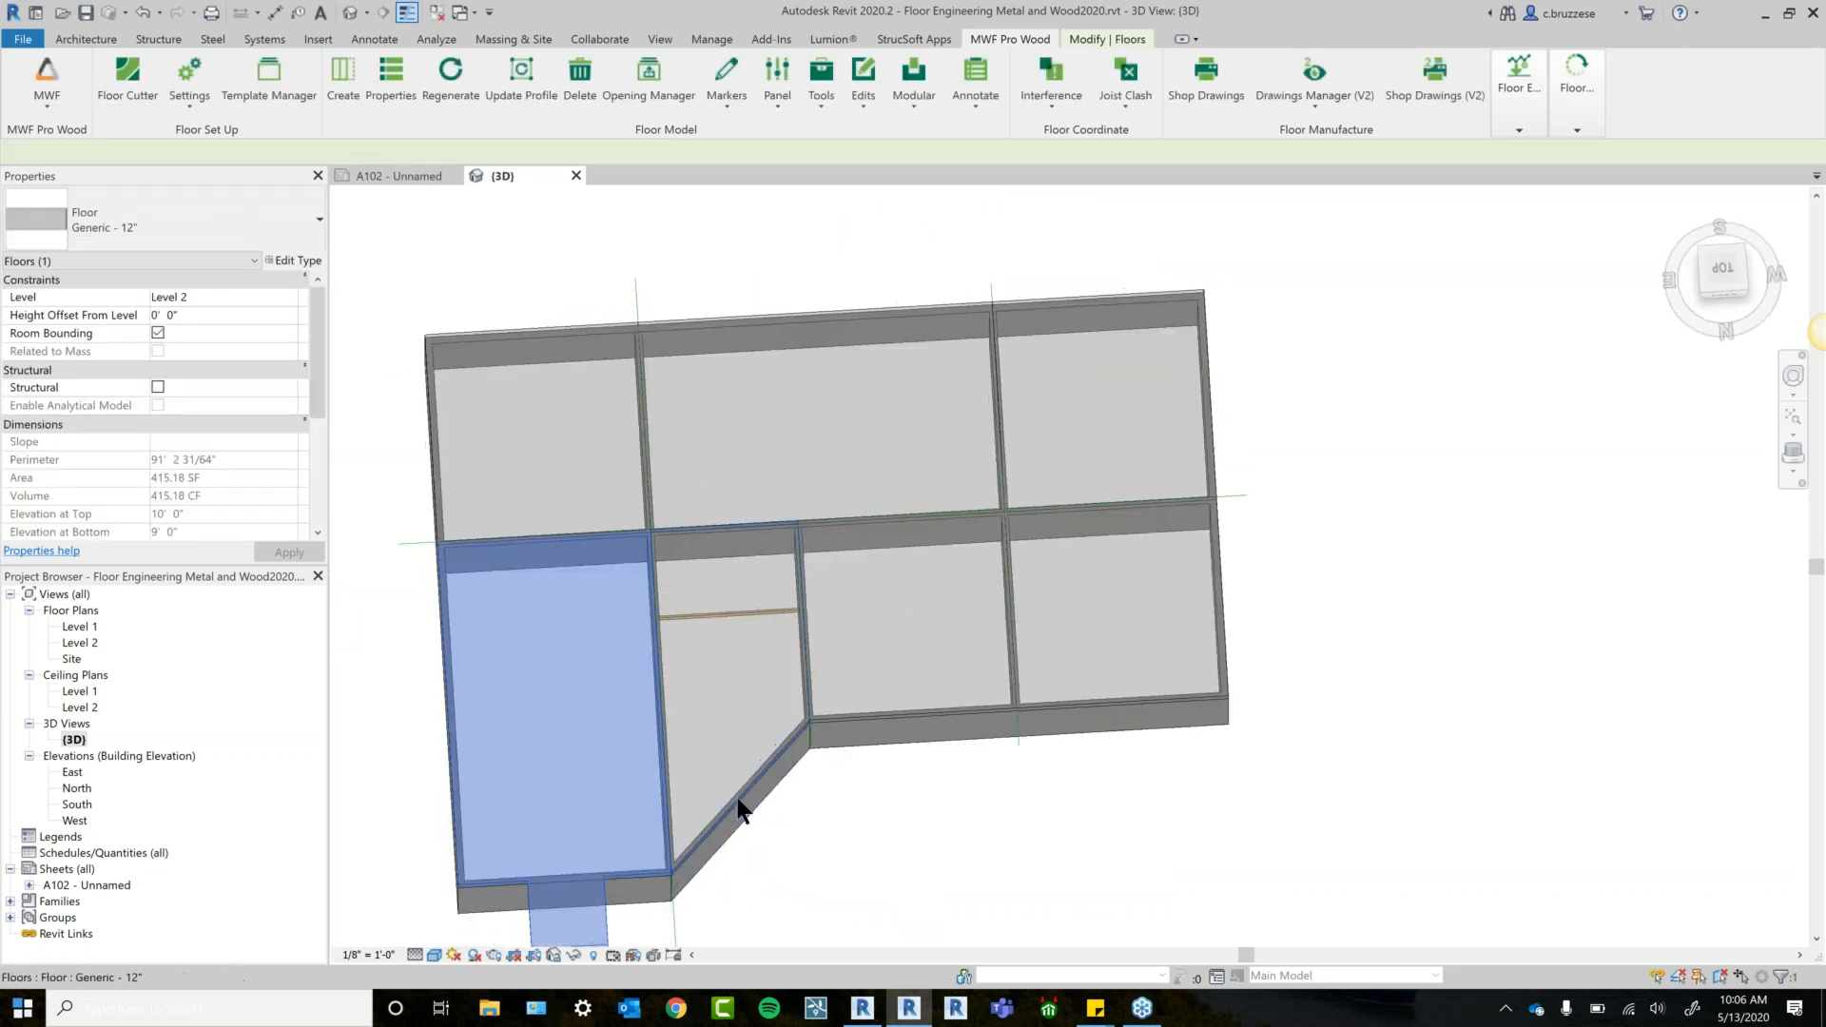
pyautogui.click(737, 797)
pyautogui.click(945, 711)
pyautogui.click(1060, 698)
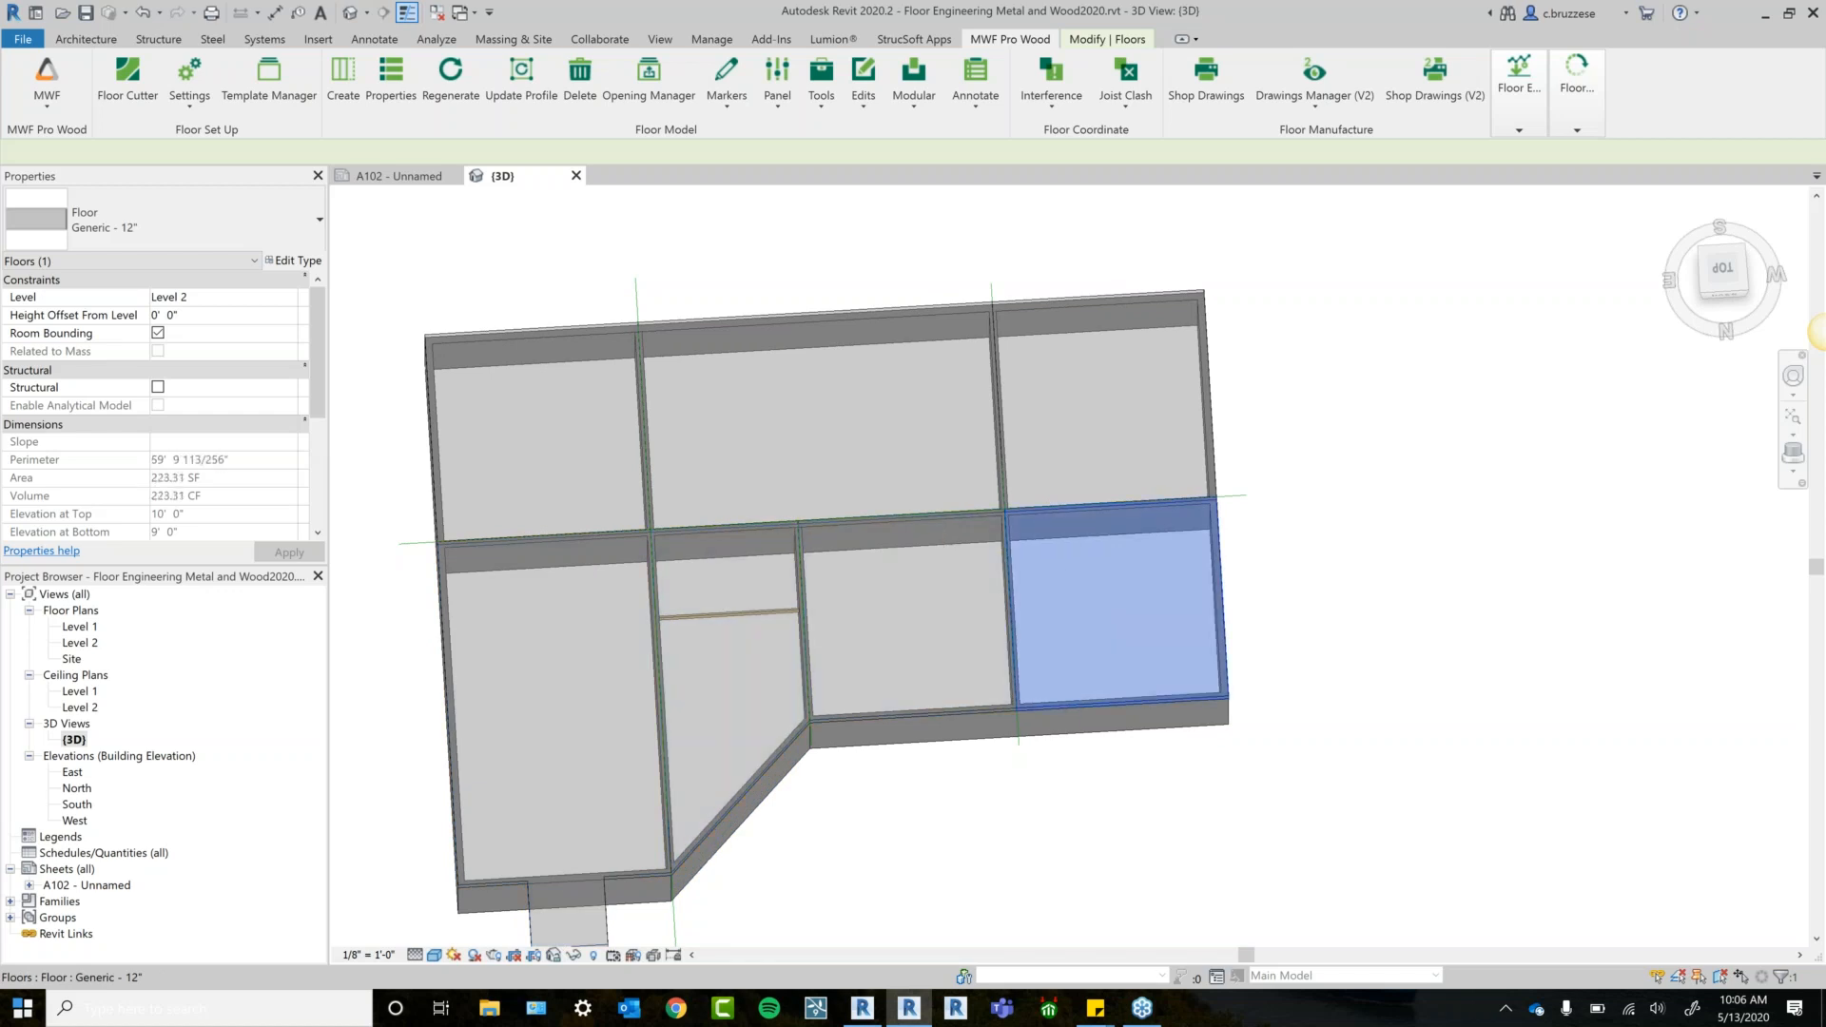
pyautogui.click(1113, 297)
pyautogui.click(927, 312)
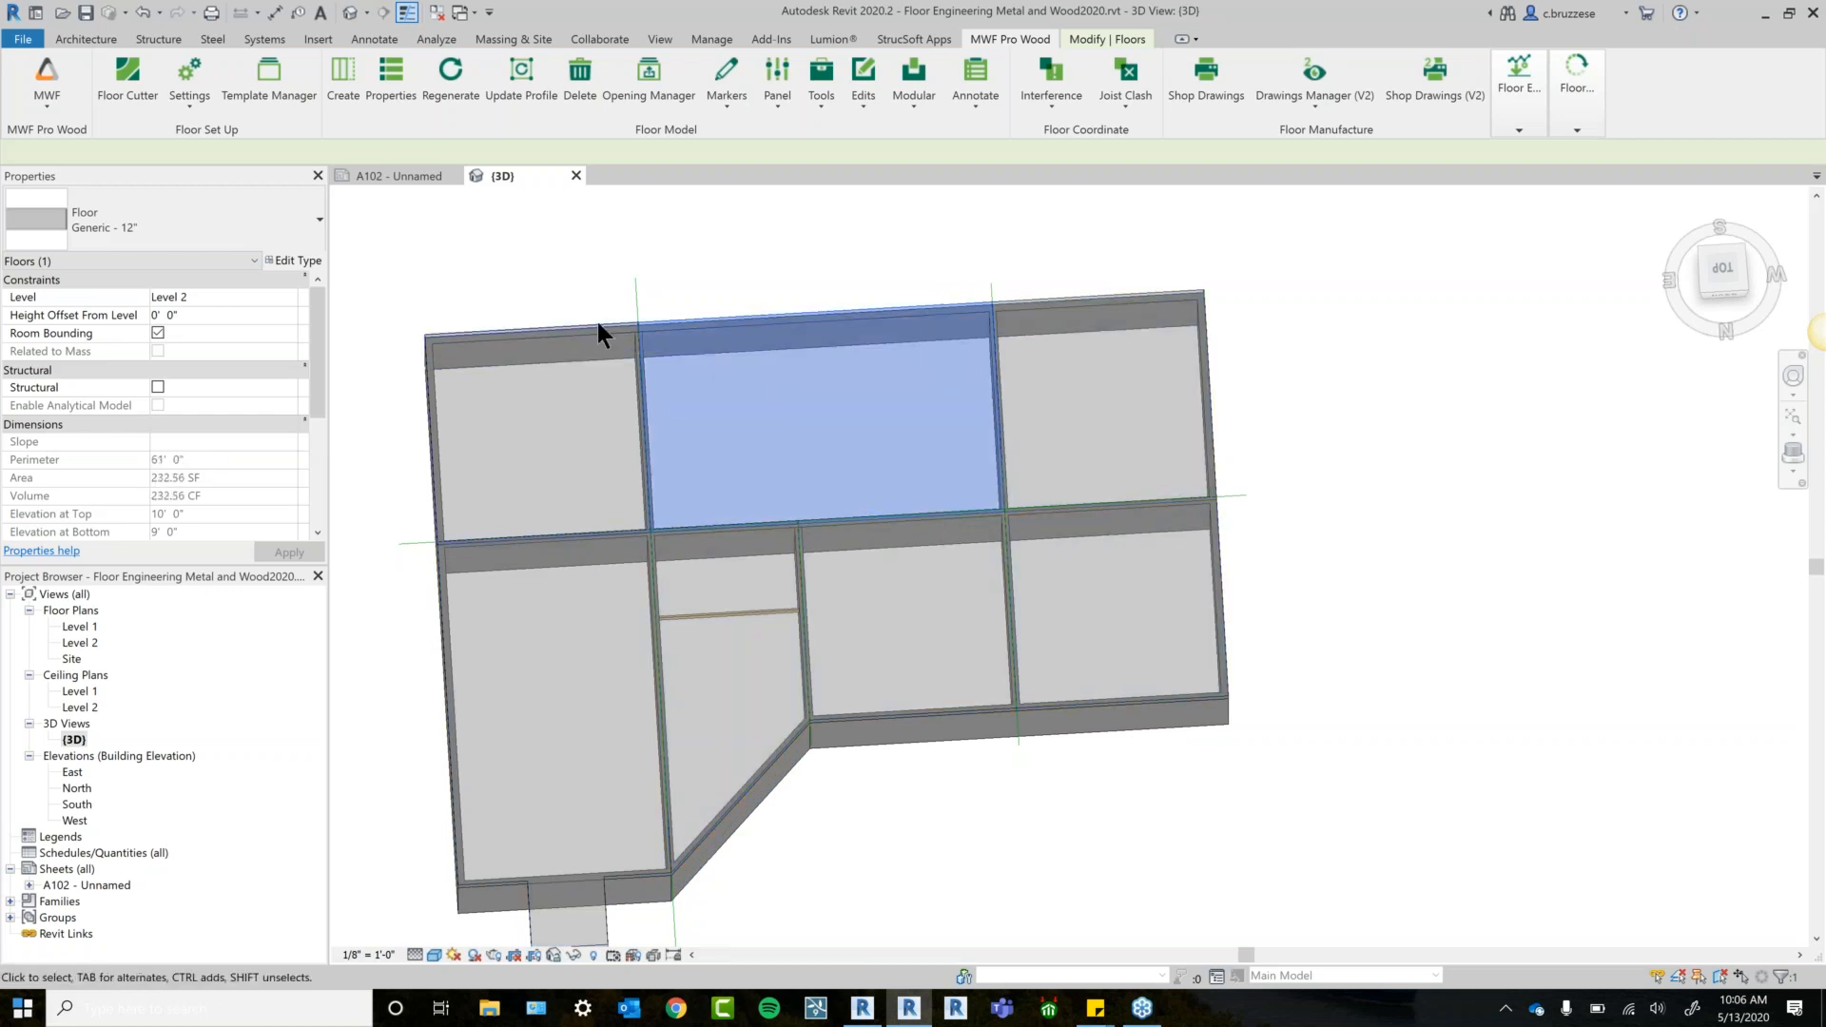
pyautogui.click(599, 328)
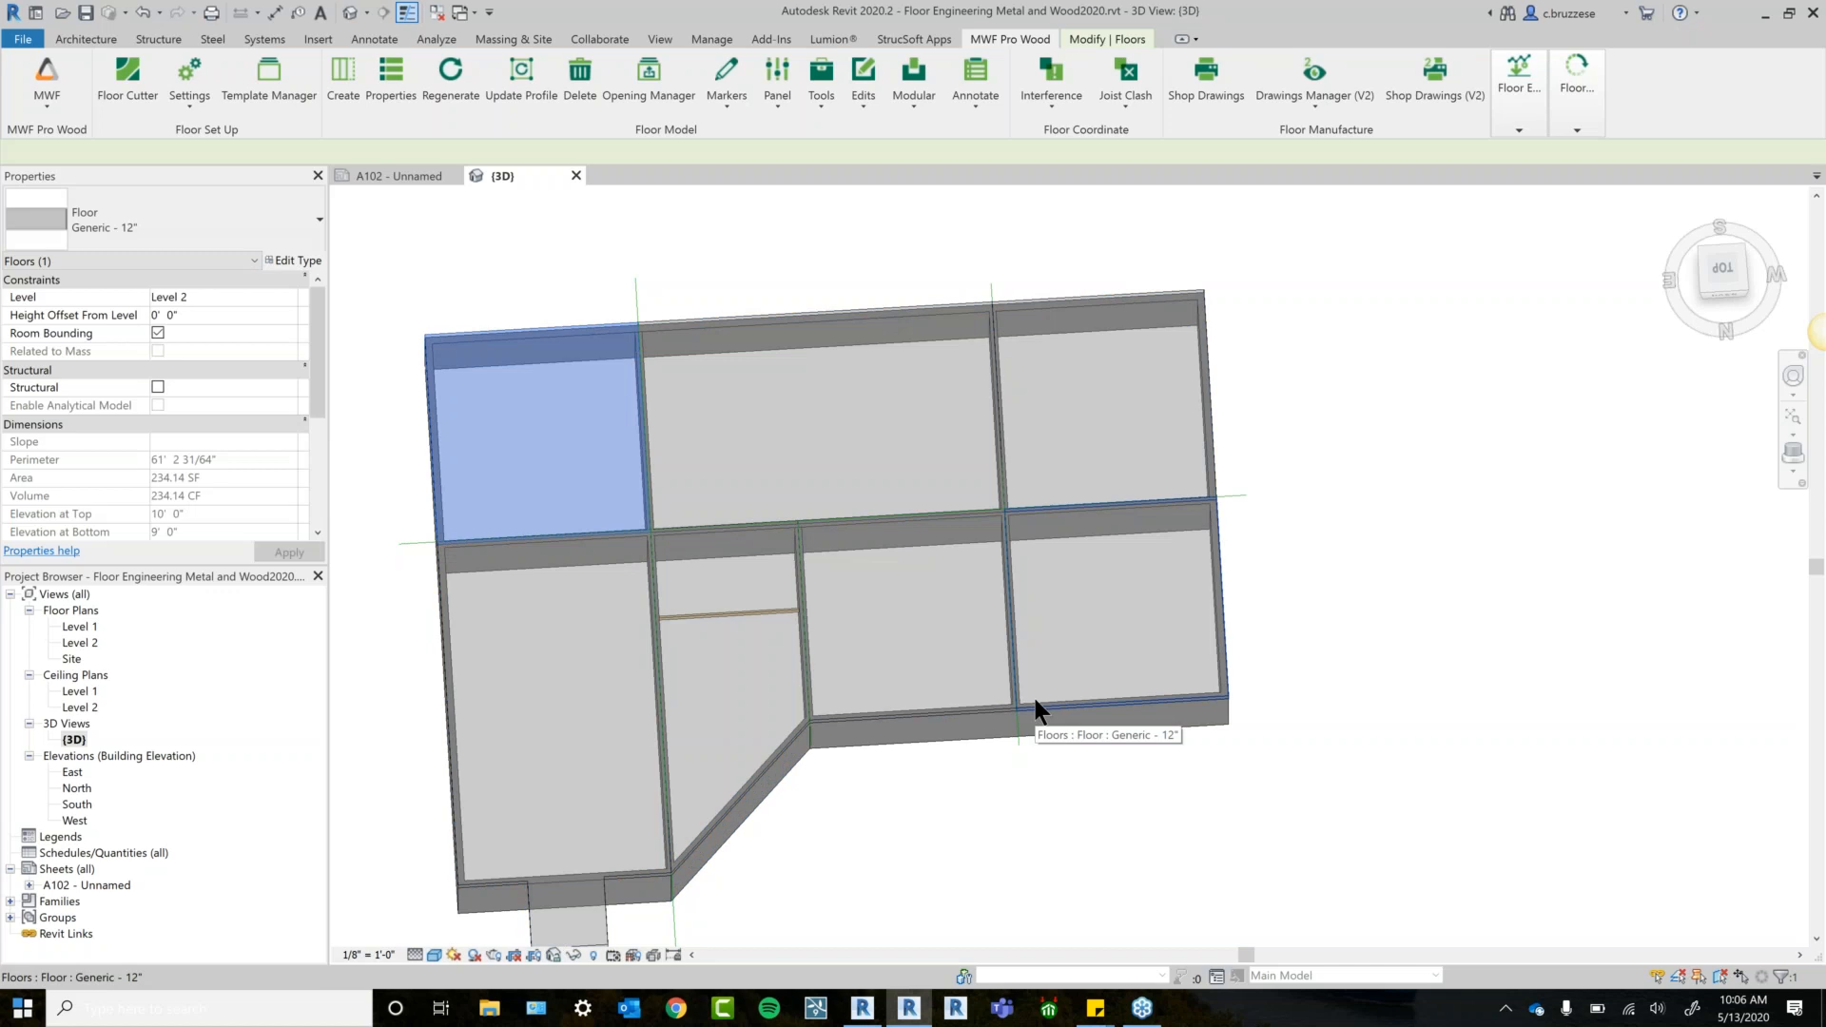
# Select all seven floor pieces together and start MWF panel creation.
pyautogui.keyDown('ctrl'); pyautogui.click(718, 314); pyautogui.keyUp('ctrl')
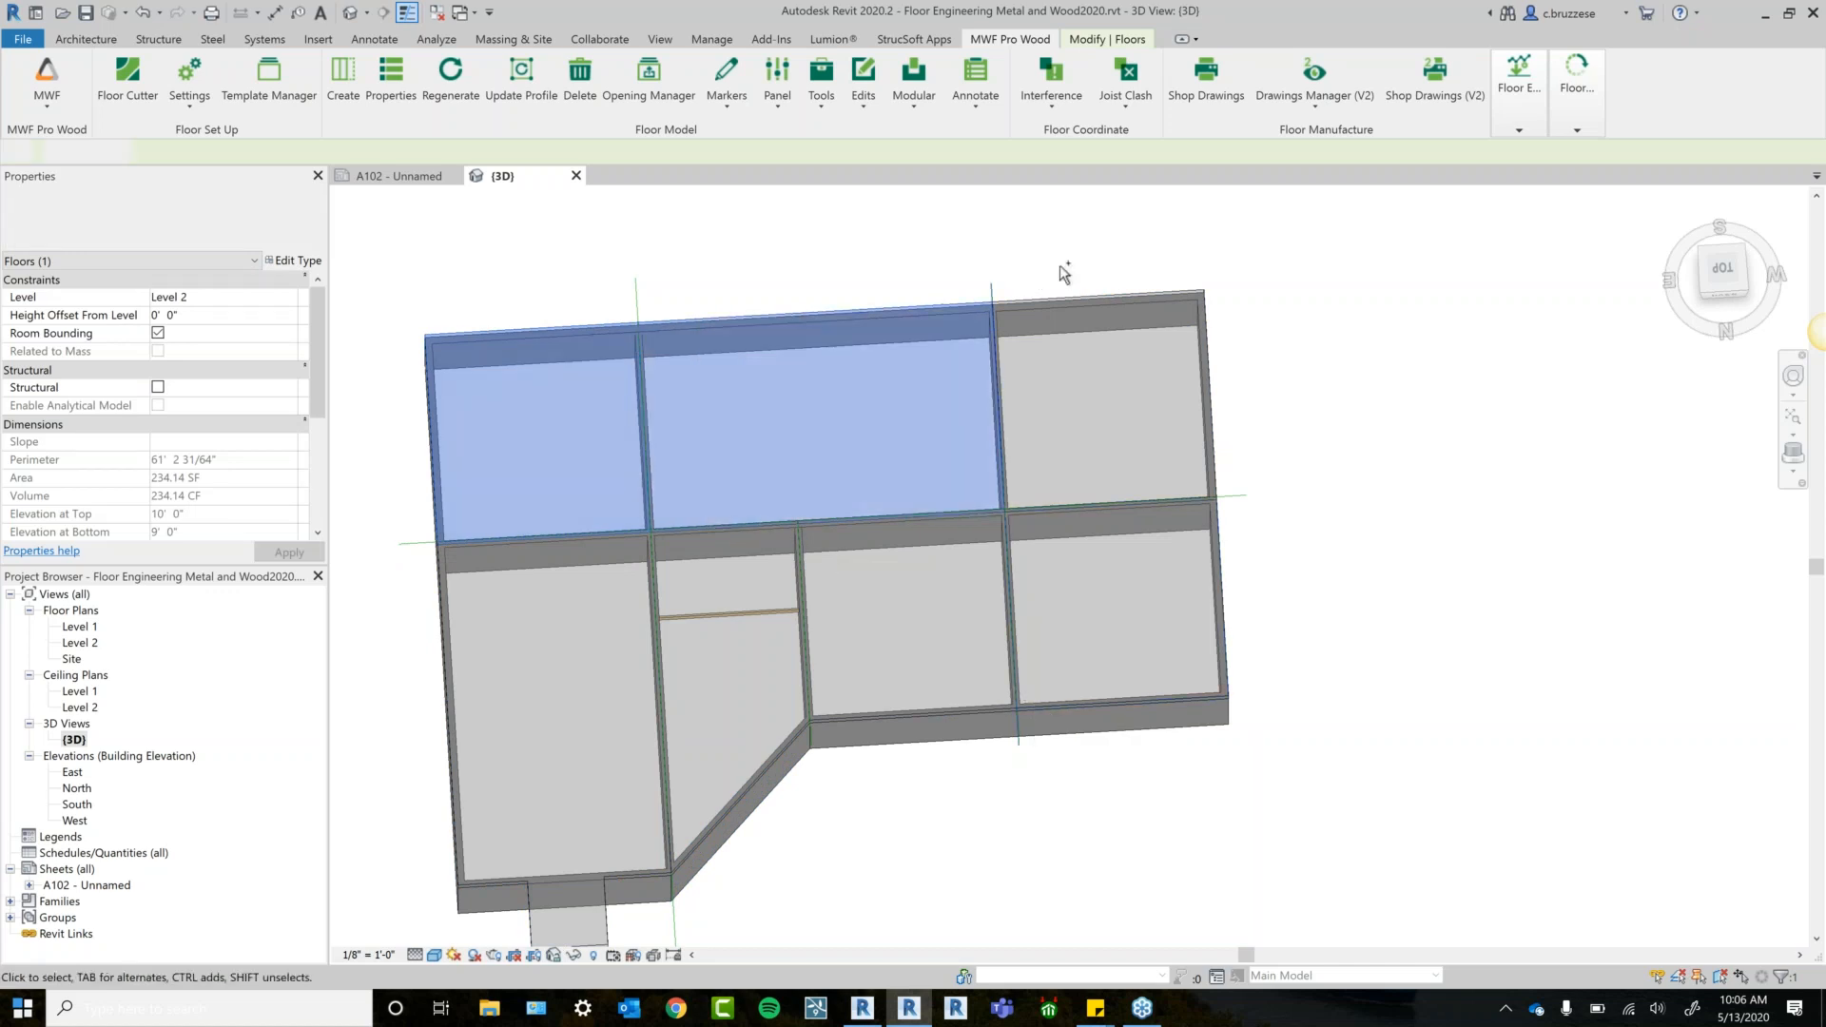
pyautogui.keyDown('ctrl'); pyautogui.click(1094, 314); pyautogui.keyUp('ctrl')
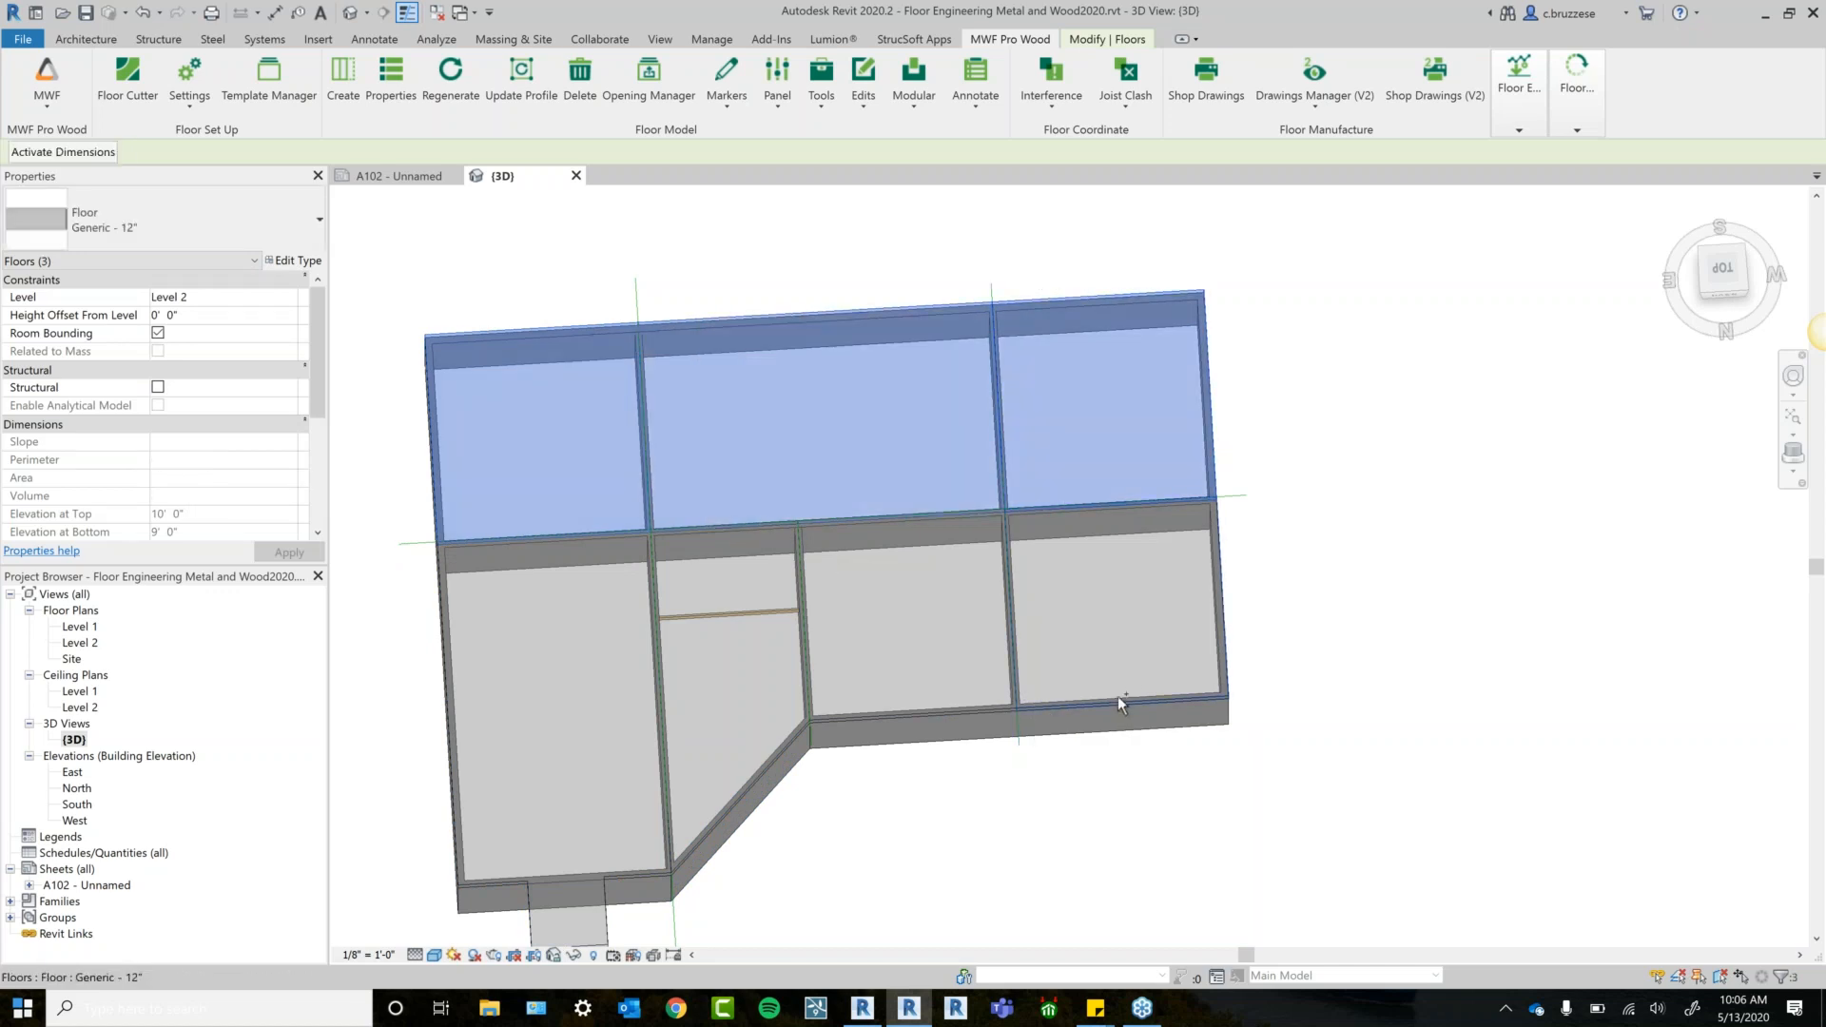
pyautogui.keyDown('ctrl'); pyautogui.click(1121, 704); pyautogui.keyUp('ctrl')
pyautogui.keyDown('ctrl'); pyautogui.click(913, 712); pyautogui.keyUp('ctrl')
pyautogui.keyDown('ctrl'); pyautogui.click(728, 828); pyautogui.keyUp('ctrl')
pyautogui.keyDown('ctrl'); pyautogui.click(571, 903); pyautogui.keyUp('ctrl')
pyautogui.keyDown('ctrl'); pyautogui.click(561, 723); pyautogui.keyUp('ctrl')
pyautogui.moveTo(990, 876); pyautogui.dragTo(999, 634, button='middle')
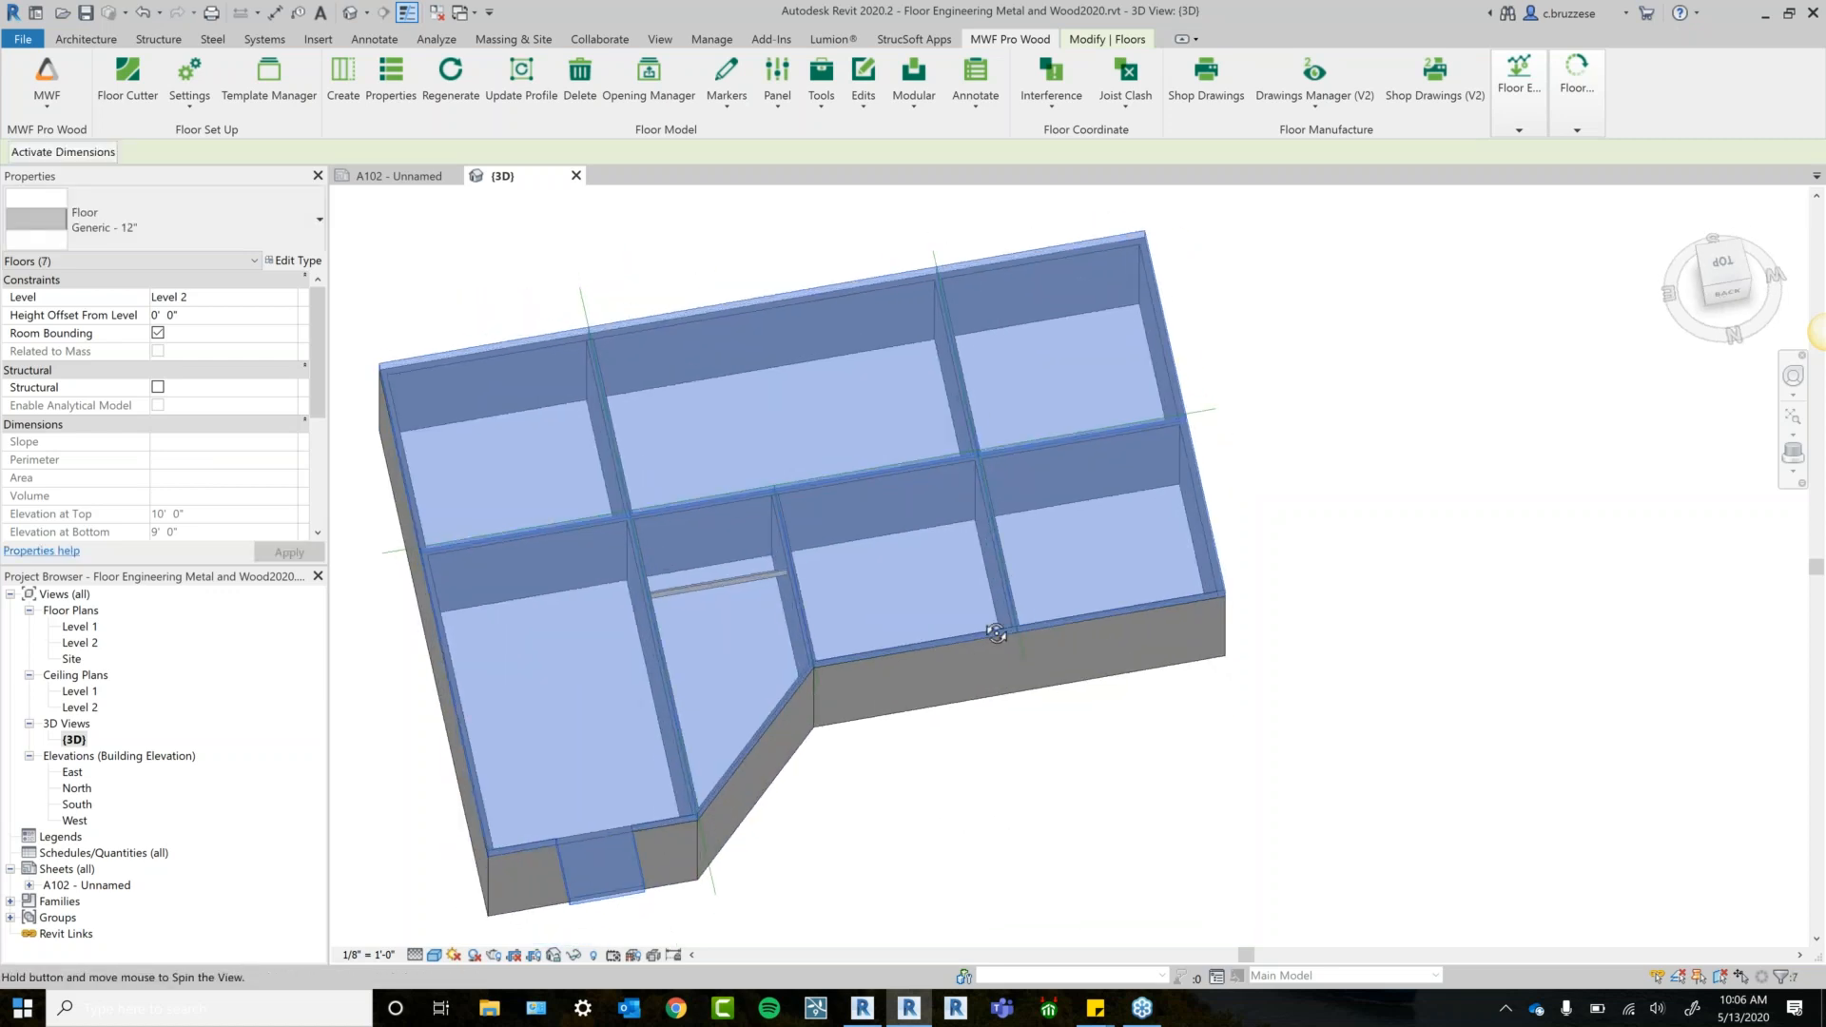
pyautogui.click(347, 77)
# Clear the floor selection and select the top-middle floor piece.
pyautogui.keyDown('shift'); pyautogui.moveTo(1059, 825); pyautogui.dragTo(942, 825, button='middle'); pyautogui.keyUp('shift')
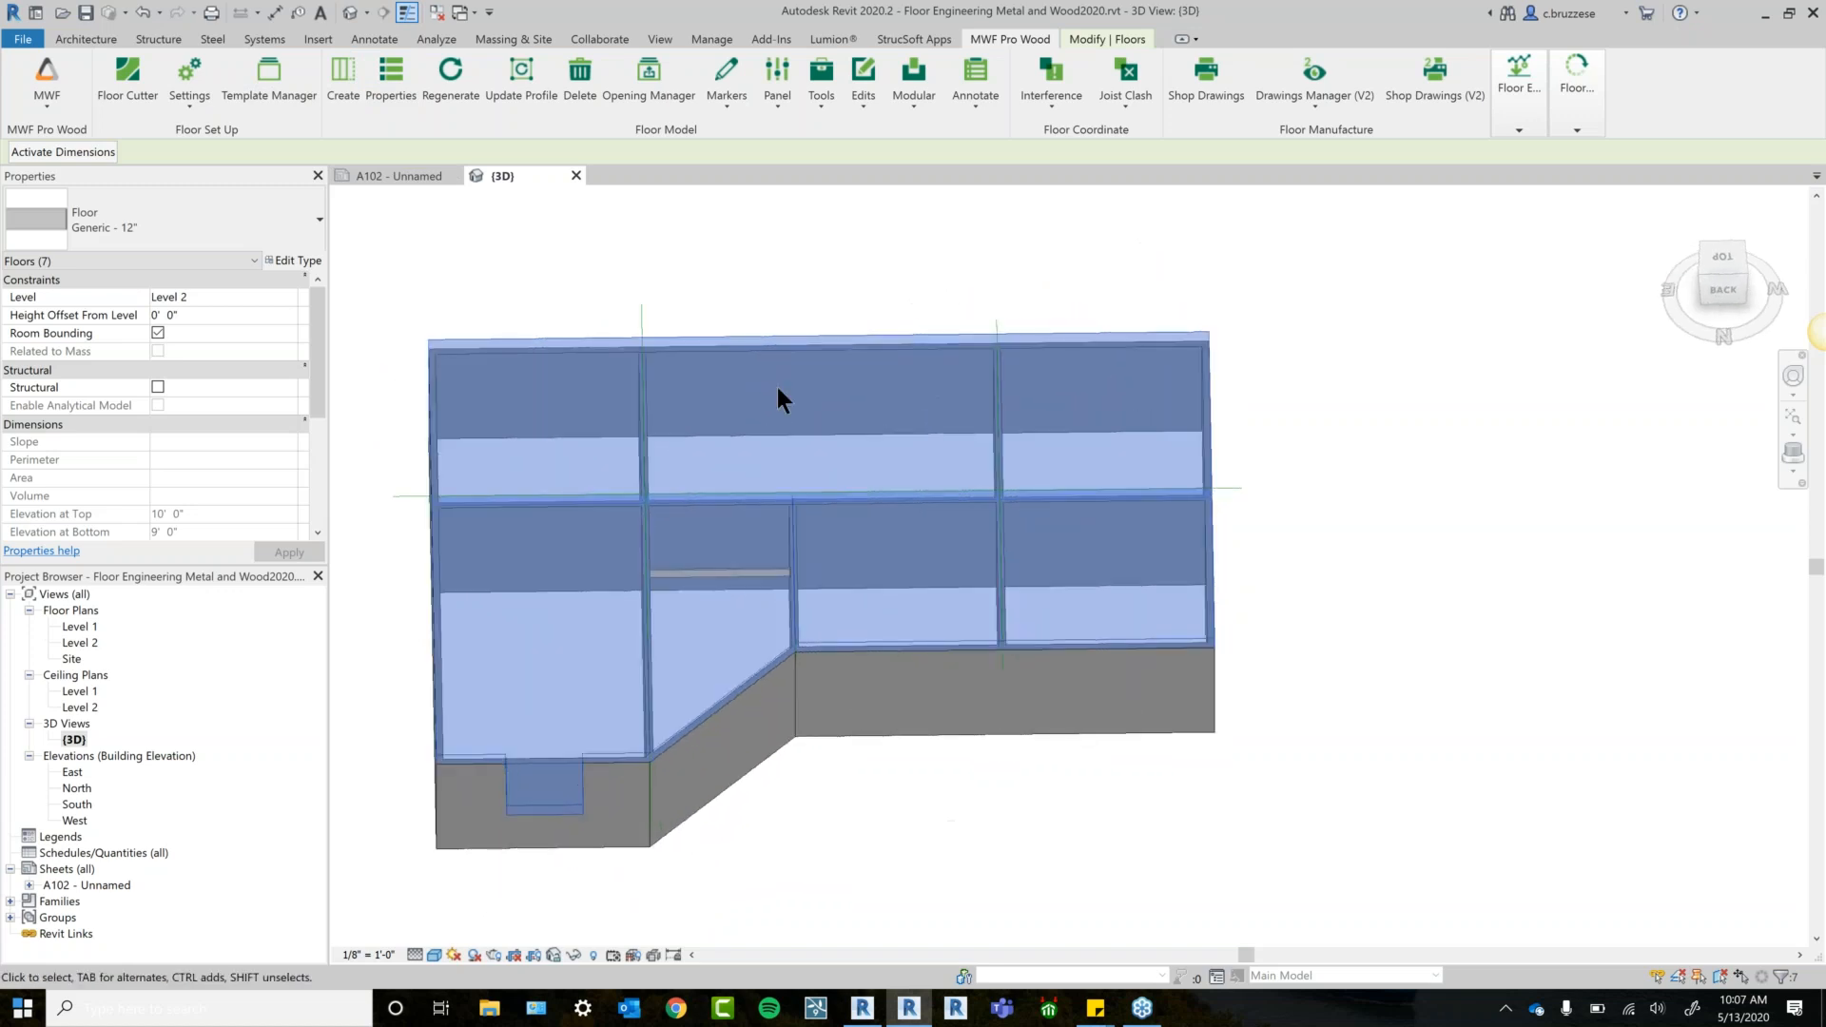
pyautogui.click(747, 276)
pyautogui.click(742, 339)
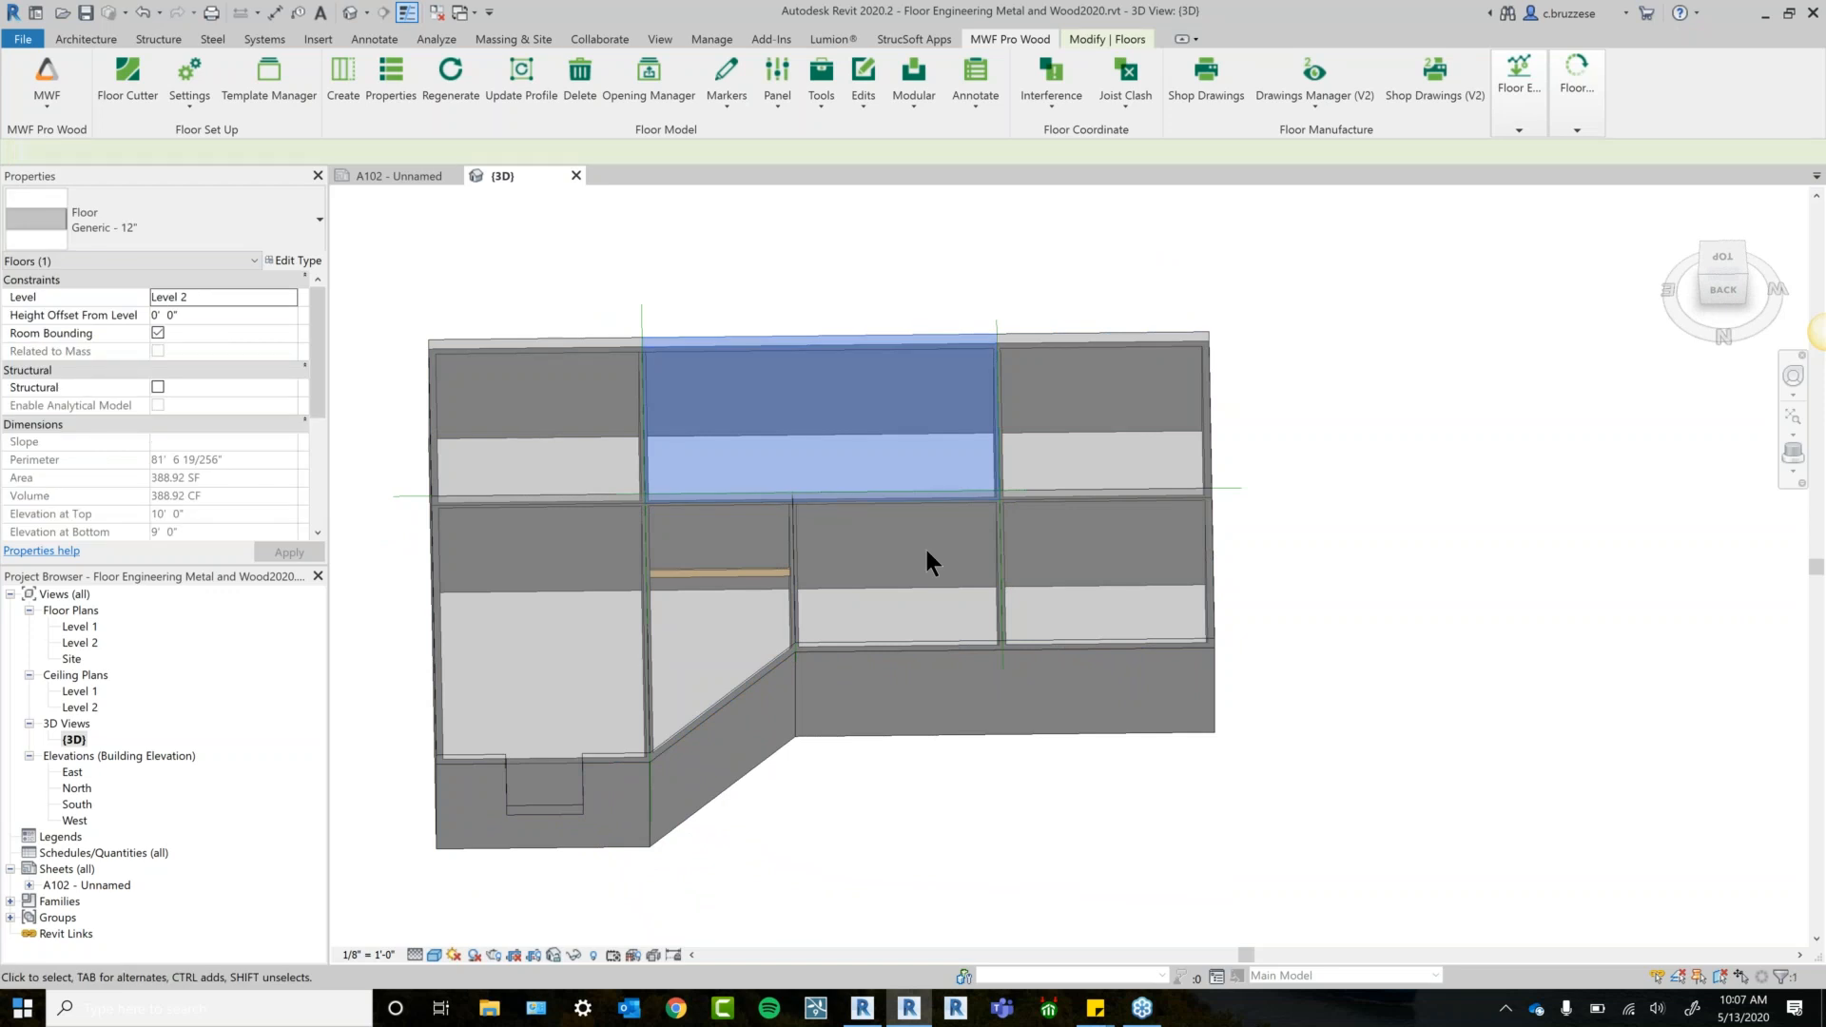
pyautogui.keyDown('shift'); pyautogui.moveTo(434, 264); pyautogui.dragTo(1007, 735, button='middle'); pyautogui.keyUp('shift')
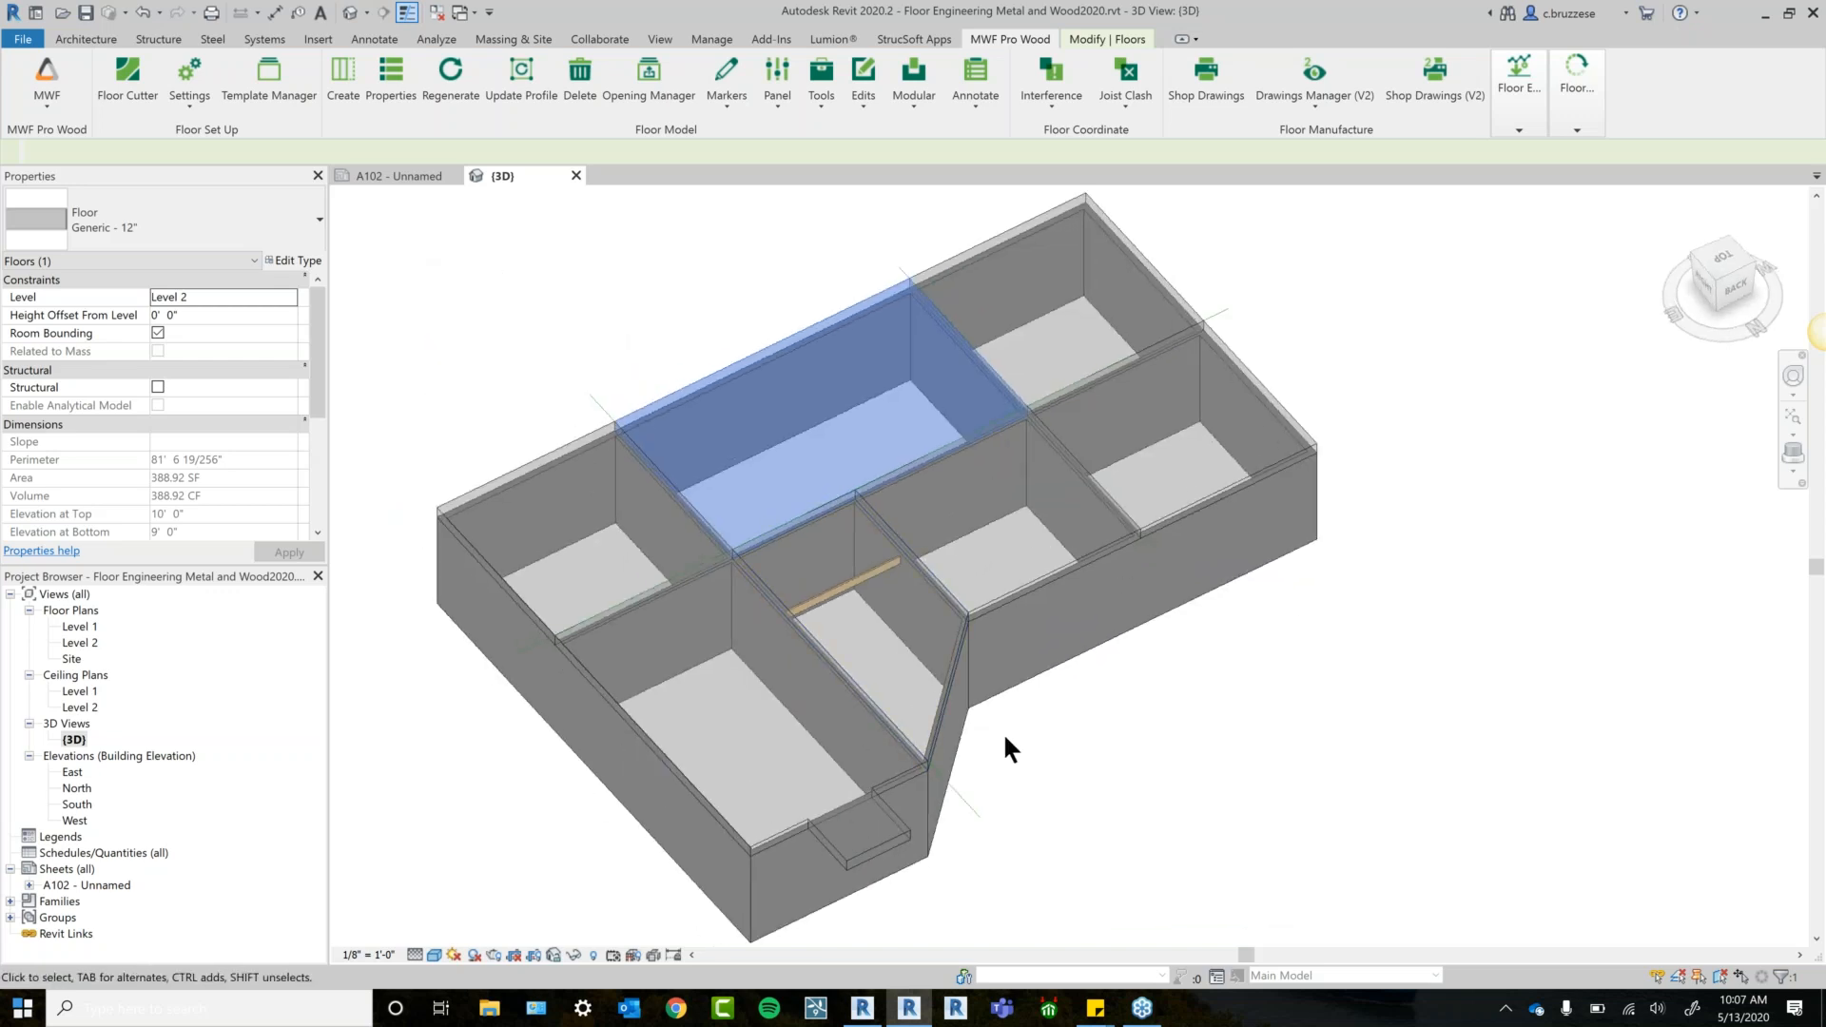
pyautogui.scroll(2, 995, 413)
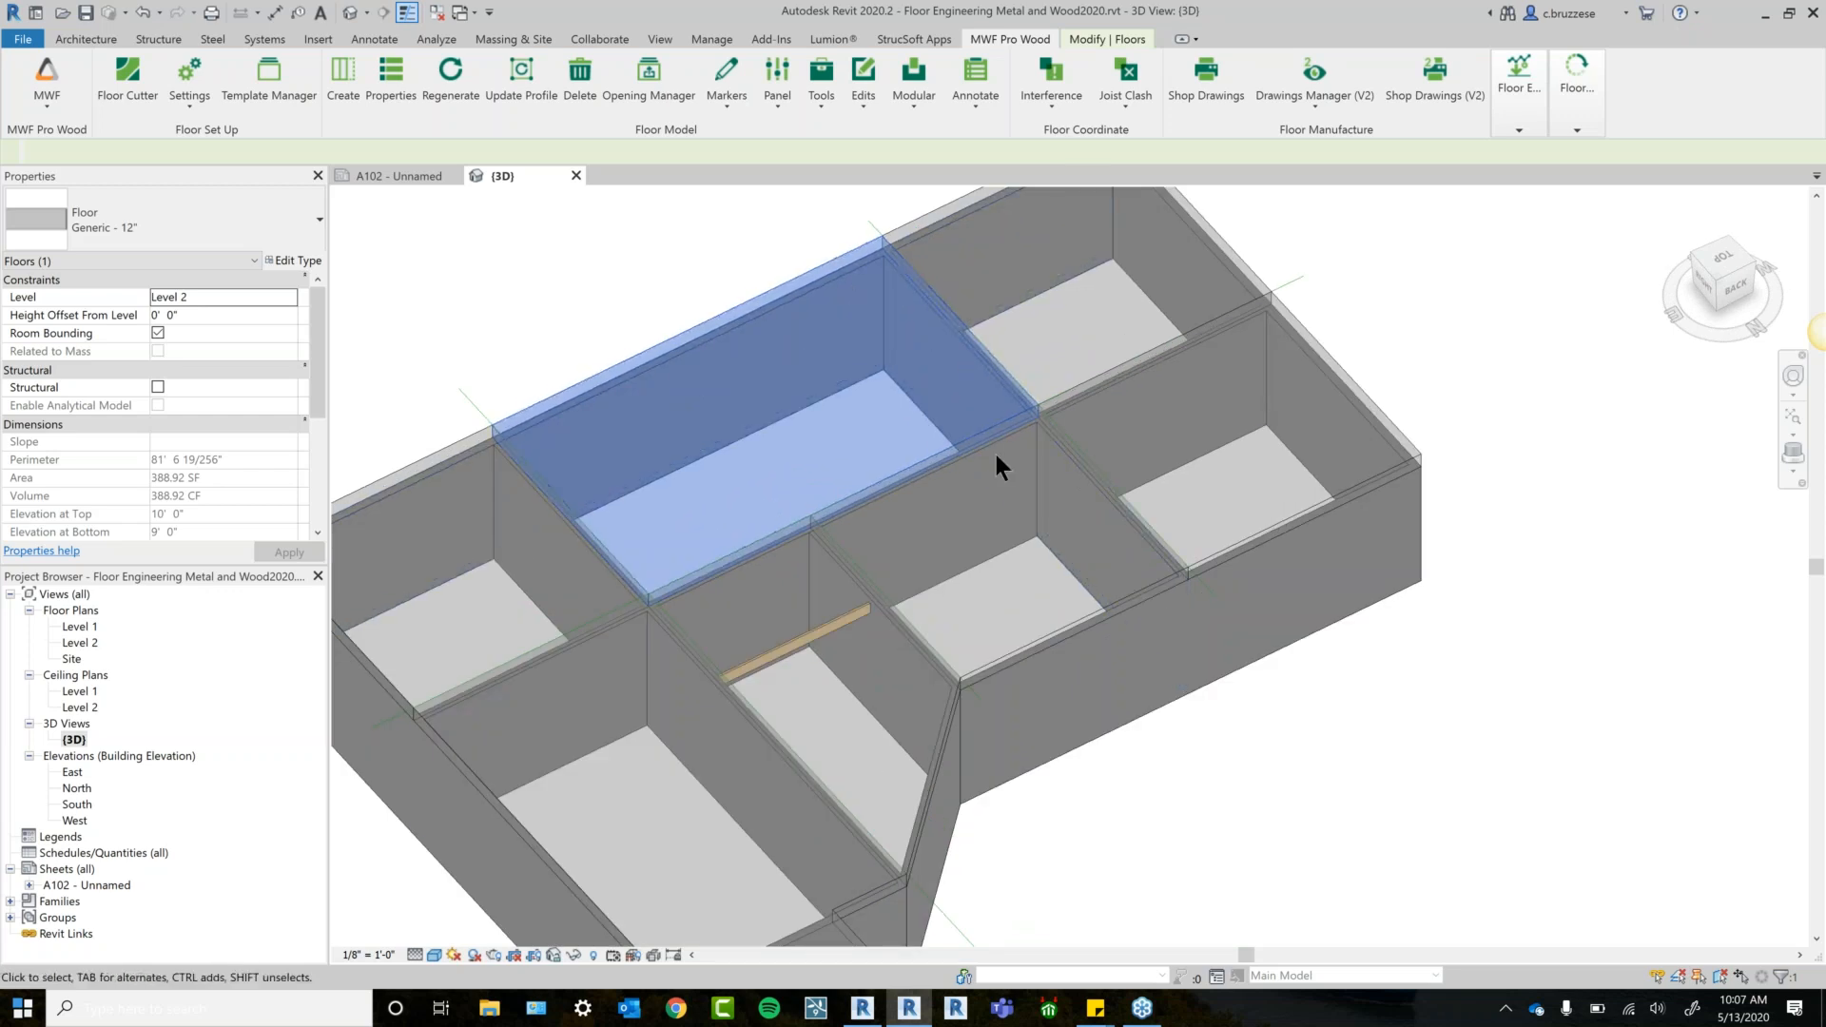
pyautogui.keyDown('shift'); pyautogui.moveTo(996, 455); pyautogui.dragTo(1044, 699, button='middle'); pyautogui.keyUp('shift')
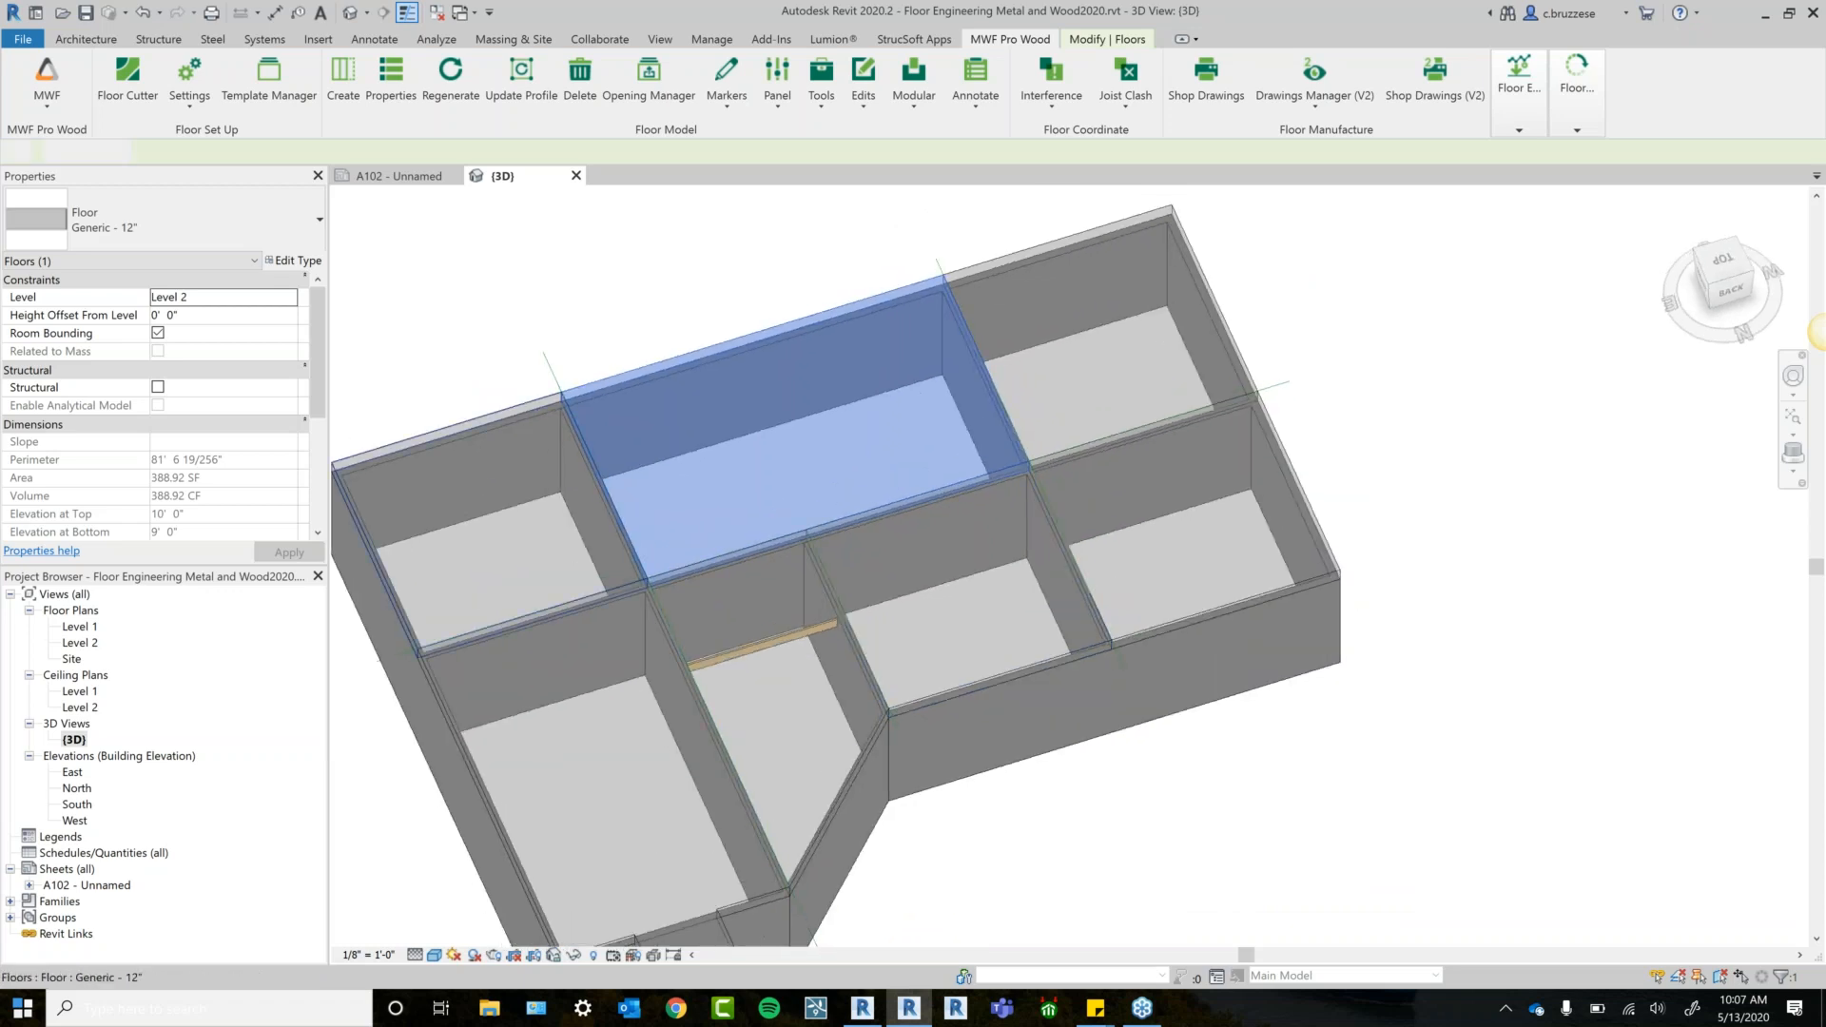
# Add the remaining six floors until Properties shows Floors (7).
pyautogui.keyDown('ctrl'); pyautogui.click(529, 410); pyautogui.keyUp('ctrl')
pyautogui.keyDown('ctrl'); pyautogui.click(1067, 243); pyautogui.keyUp('ctrl')
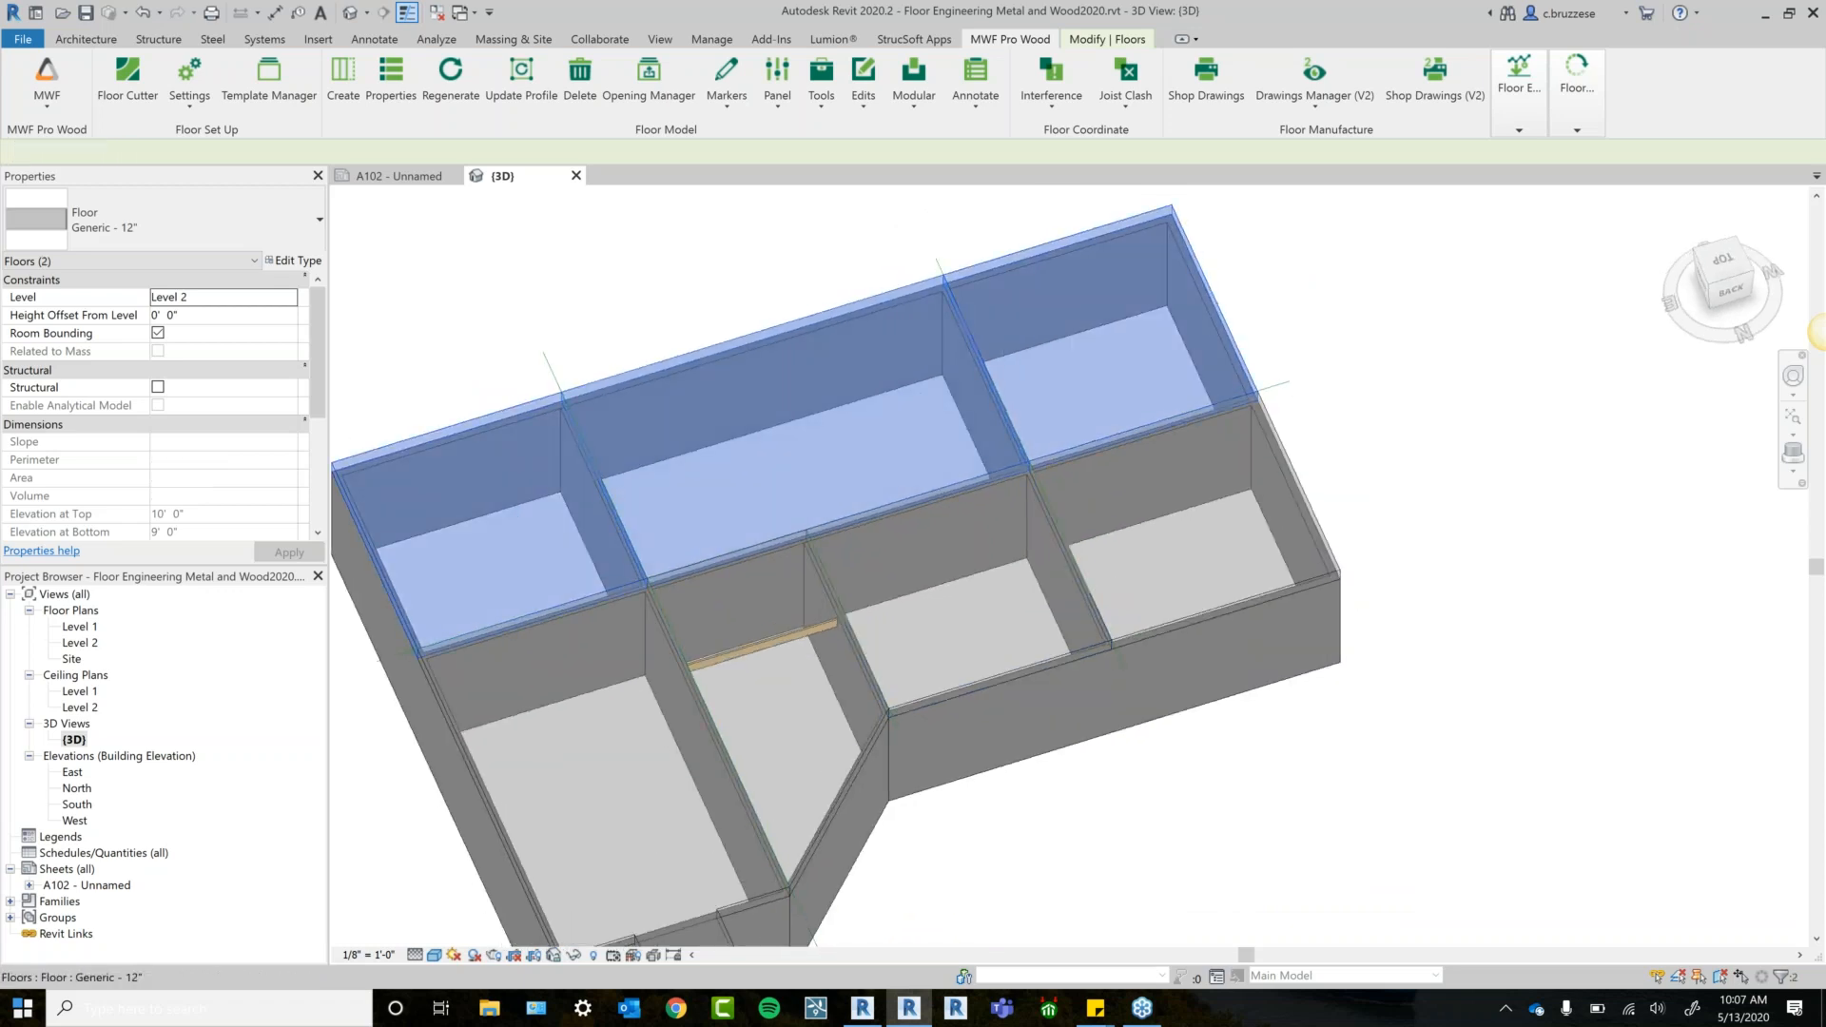
pyautogui.keyDown('ctrl'); pyautogui.click(1307, 472); pyautogui.keyUp('ctrl')
pyautogui.keyDown('ctrl'); pyautogui.click(1035, 655); pyautogui.keyUp('ctrl')
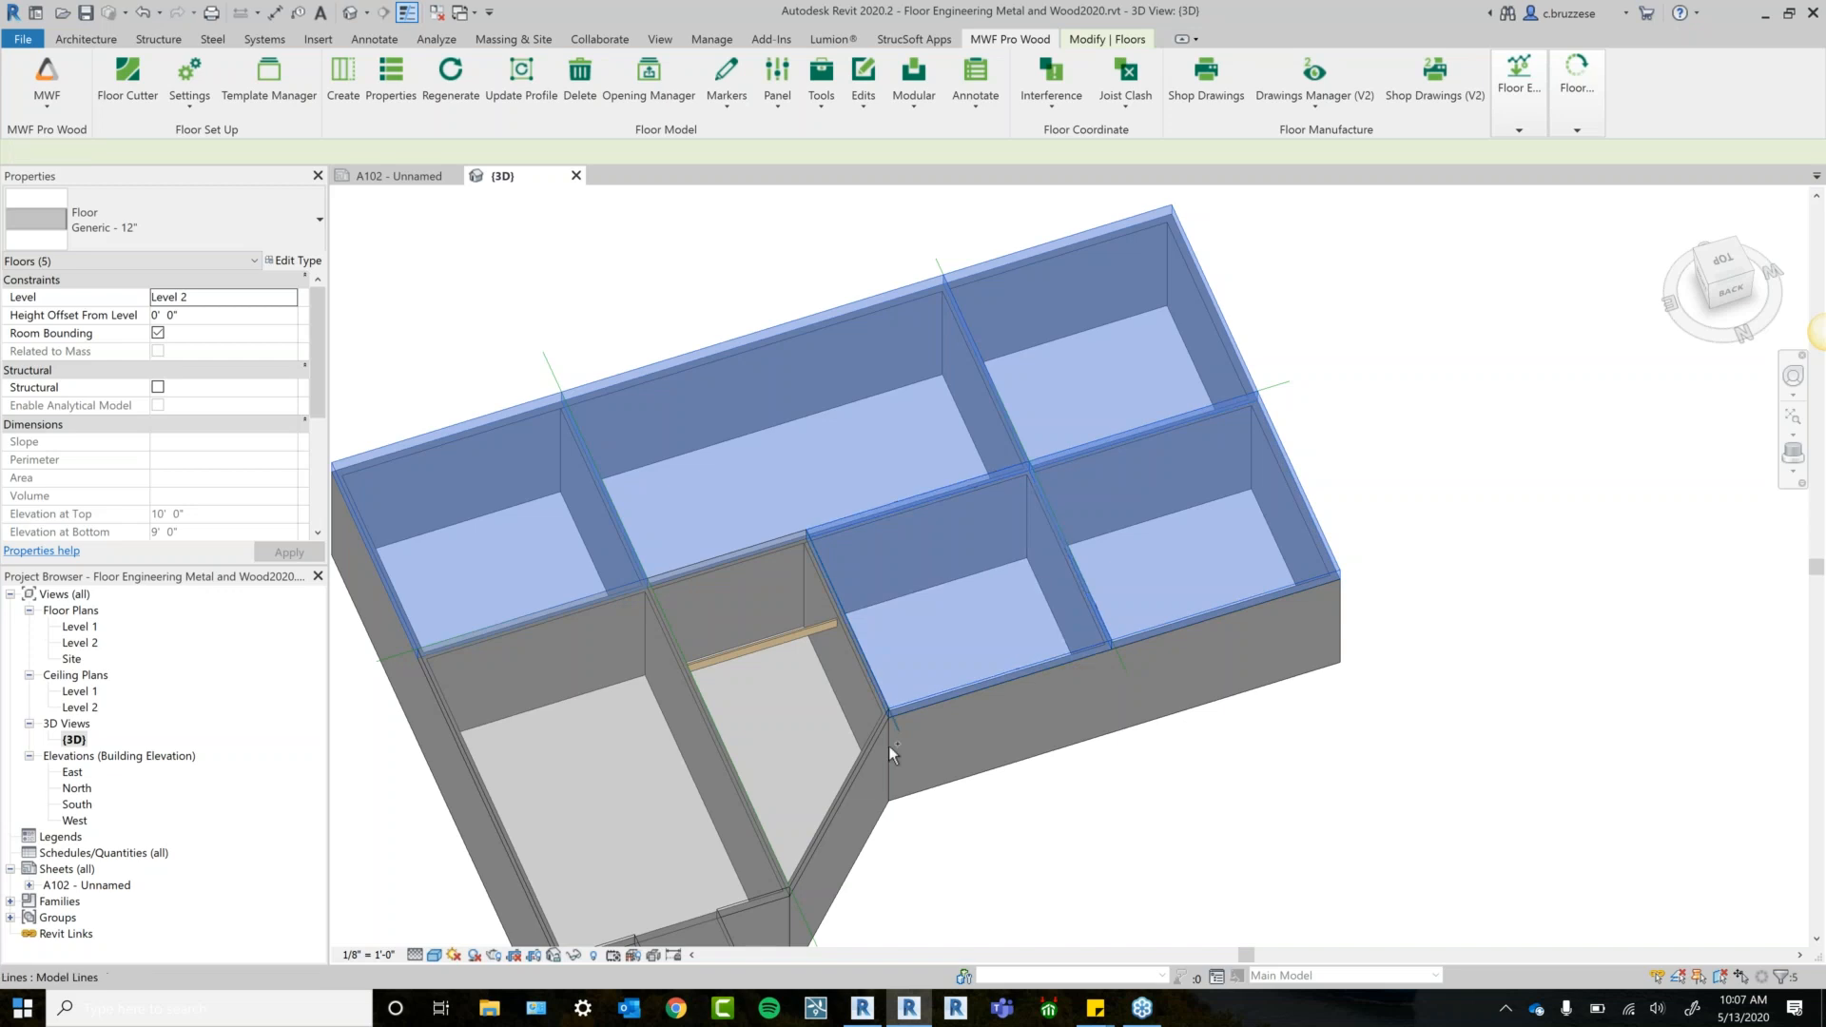
pyautogui.keyDown('ctrl'); pyautogui.click(860, 753); pyautogui.keyUp('ctrl')
pyautogui.moveTo(1007, 797); pyautogui.dragTo(1041, 689, button='middle')
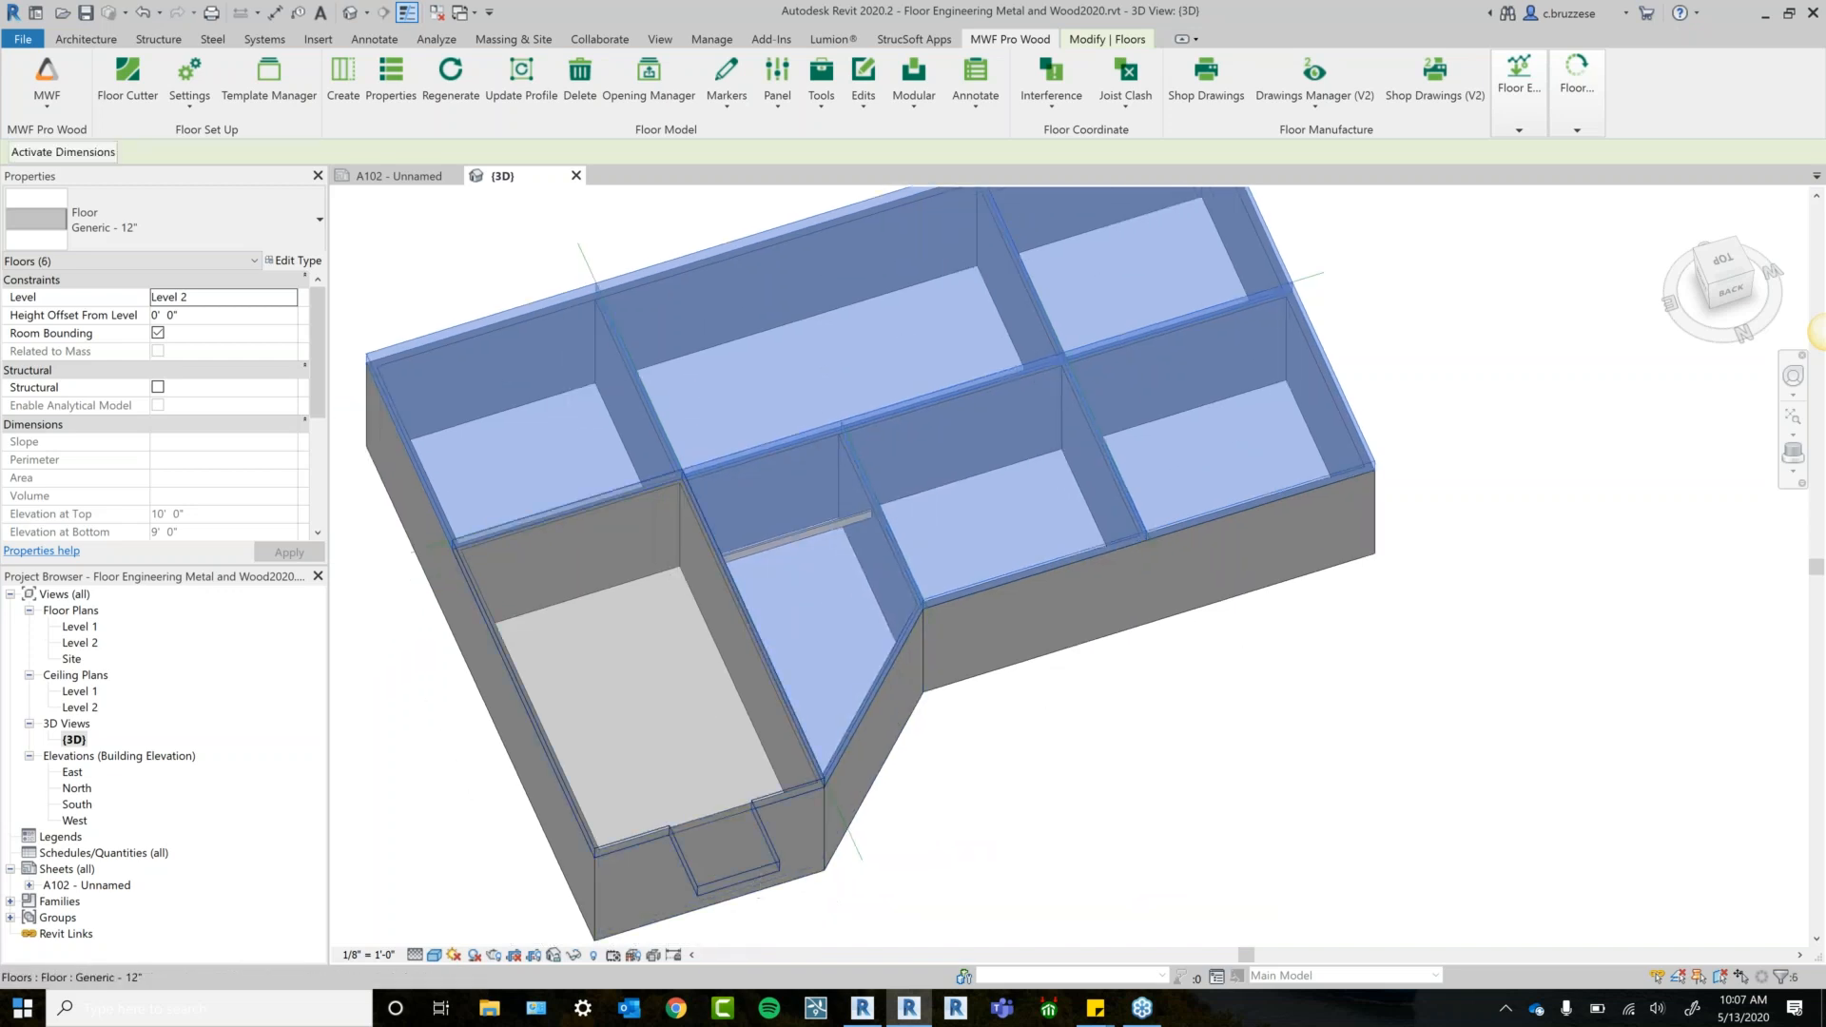
pyautogui.keyDown('ctrl'); pyautogui.click(756, 873); pyautogui.keyUp('ctrl')
pyautogui.keyDown('shift'); pyautogui.moveTo(1261, 729); pyautogui.dragTo(1160, 801, button='middle'); pyautogui.keyUp('shift')
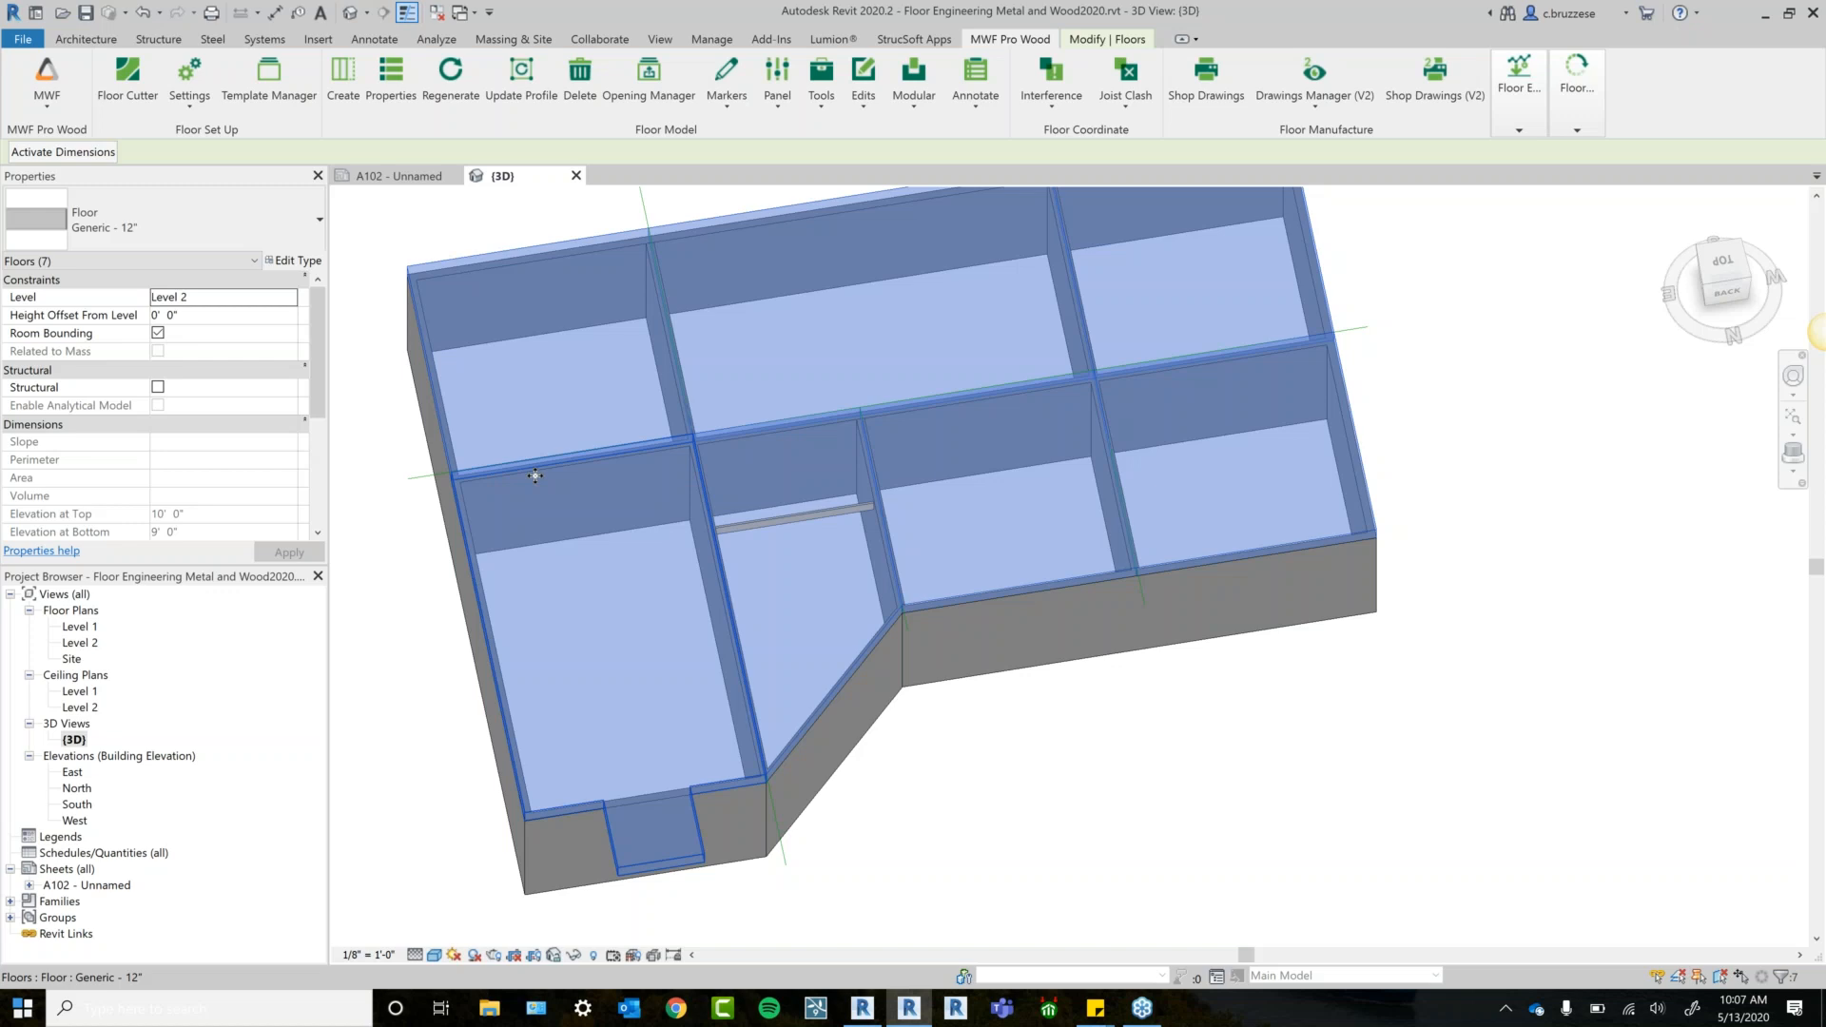
# Create framed panels FloorPanel1–FloorPanel7 using the 2x10@2' template.
pyautogui.click(335, 76)
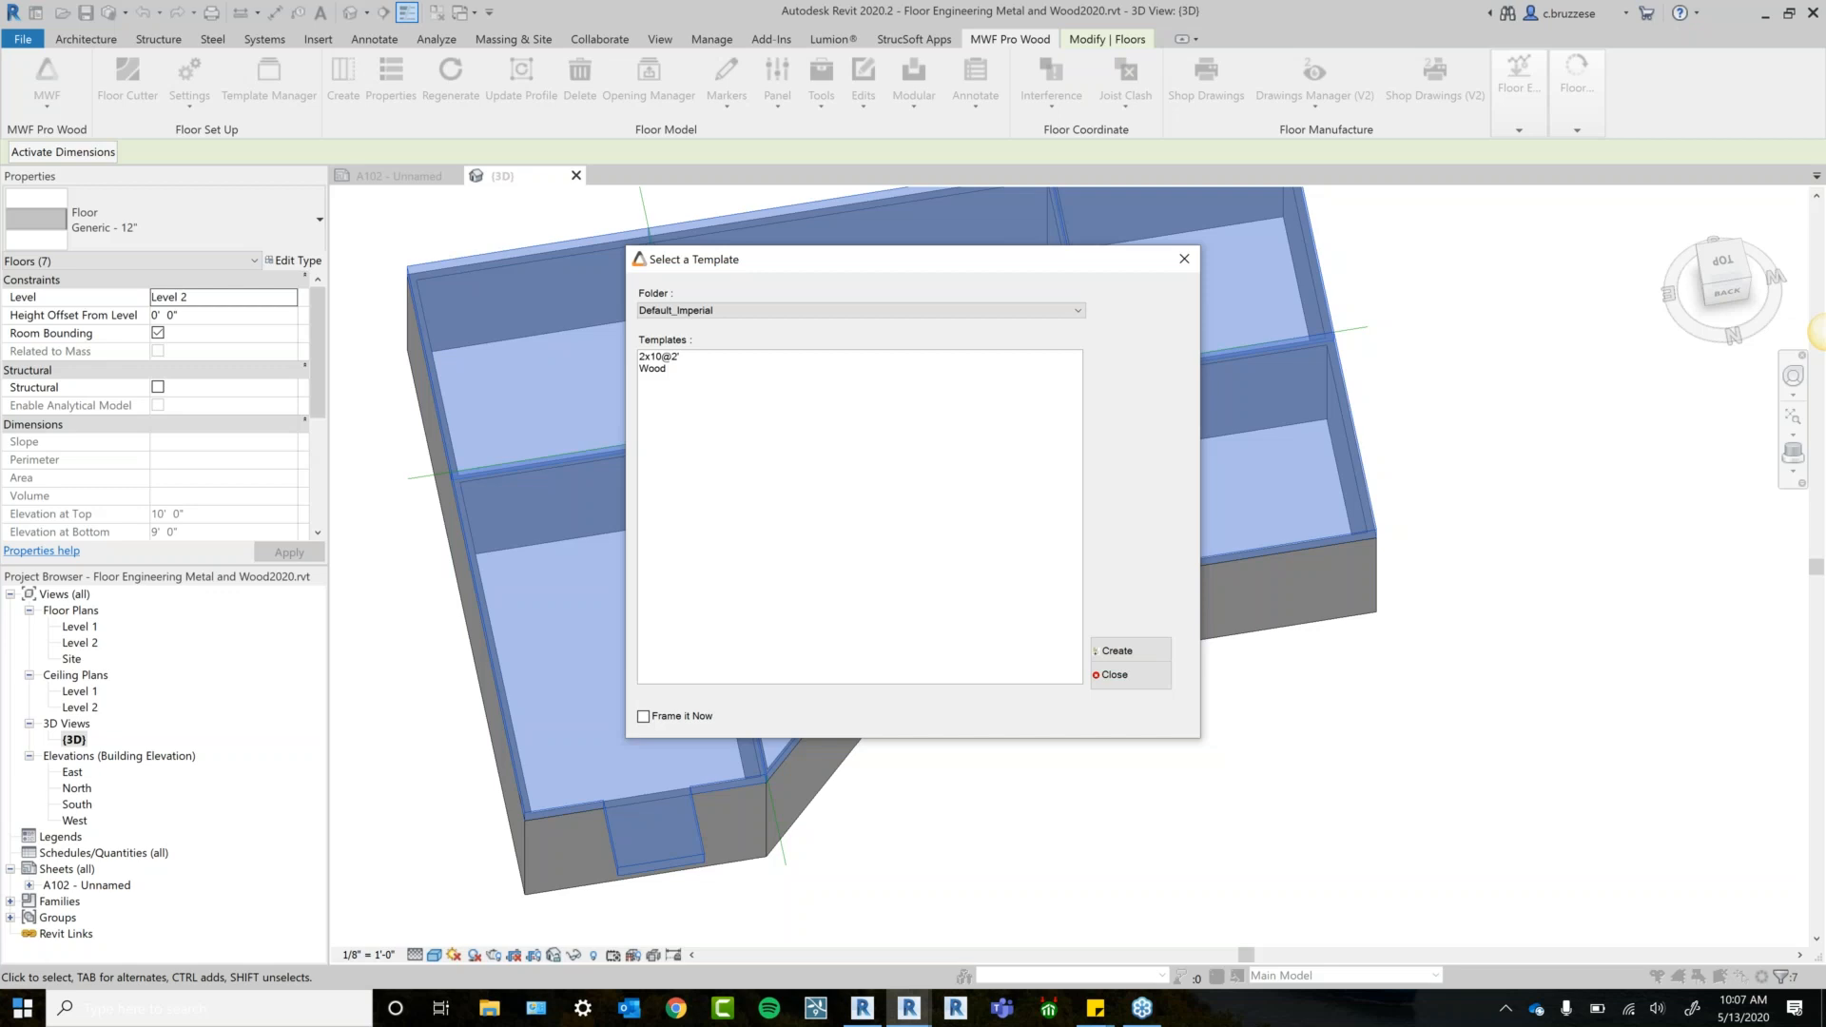
pyautogui.click(675, 356)
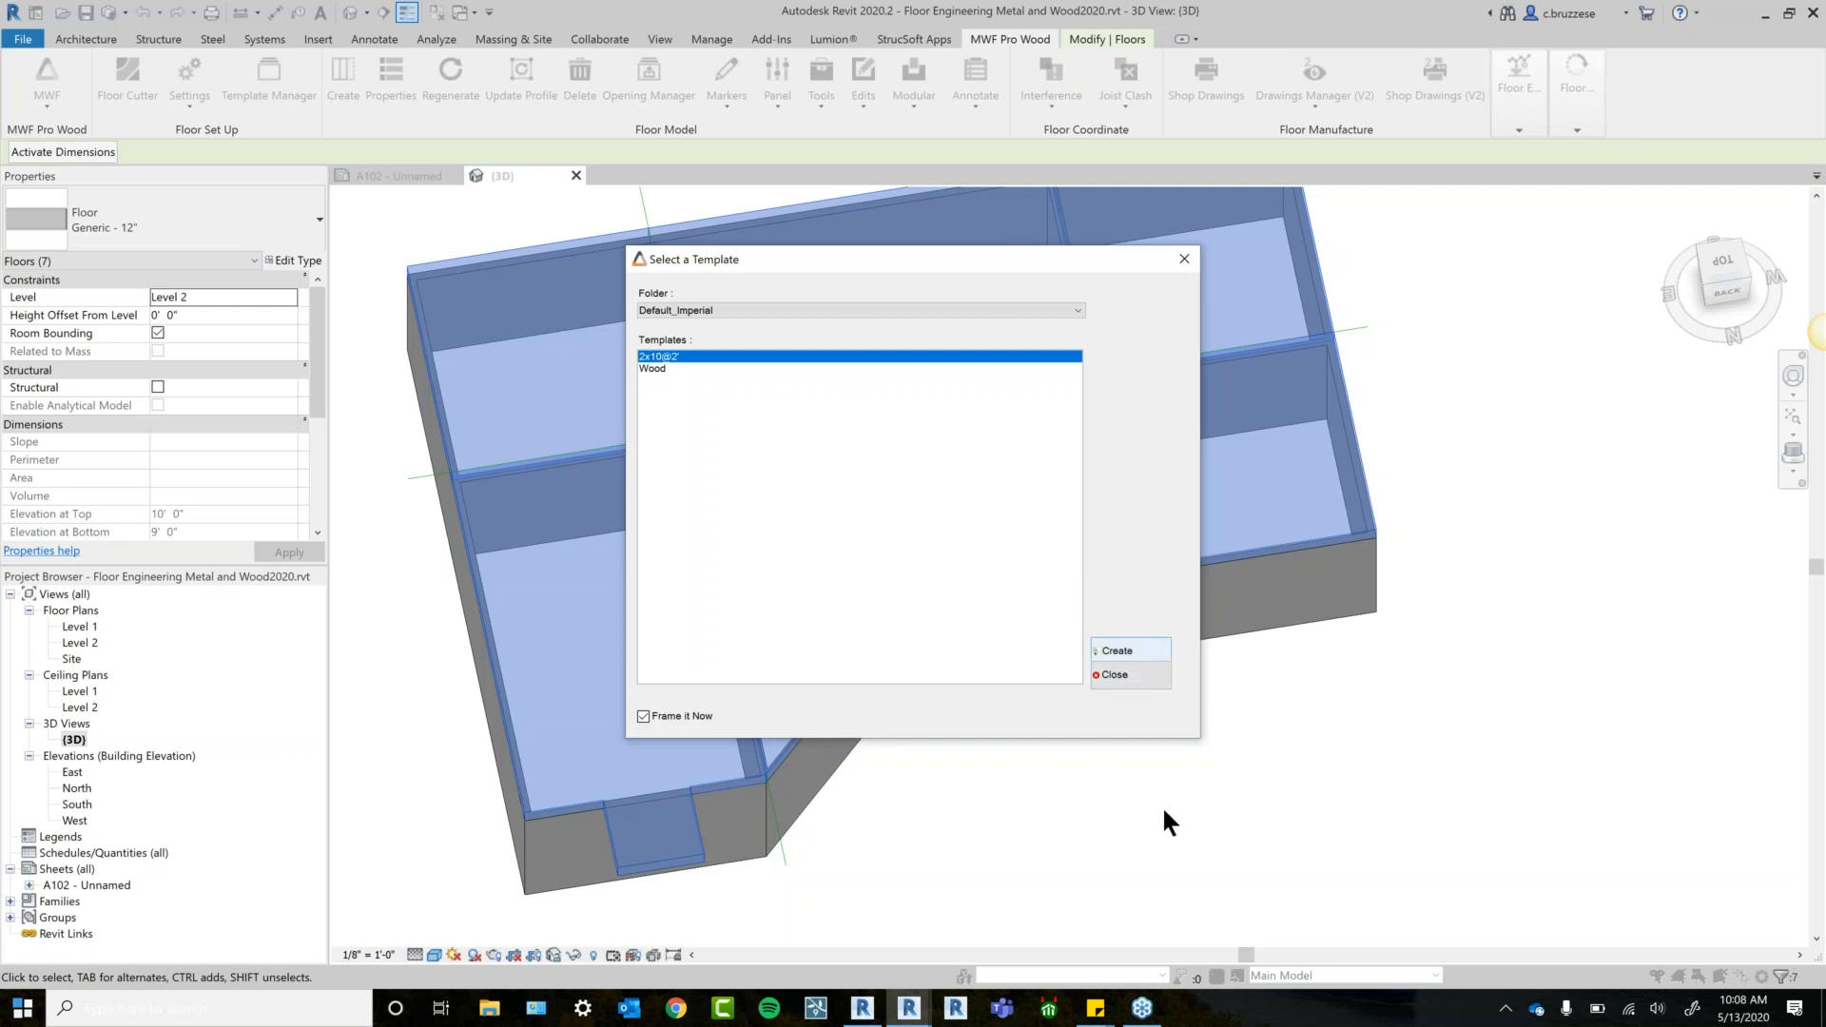
pyautogui.press('Return')
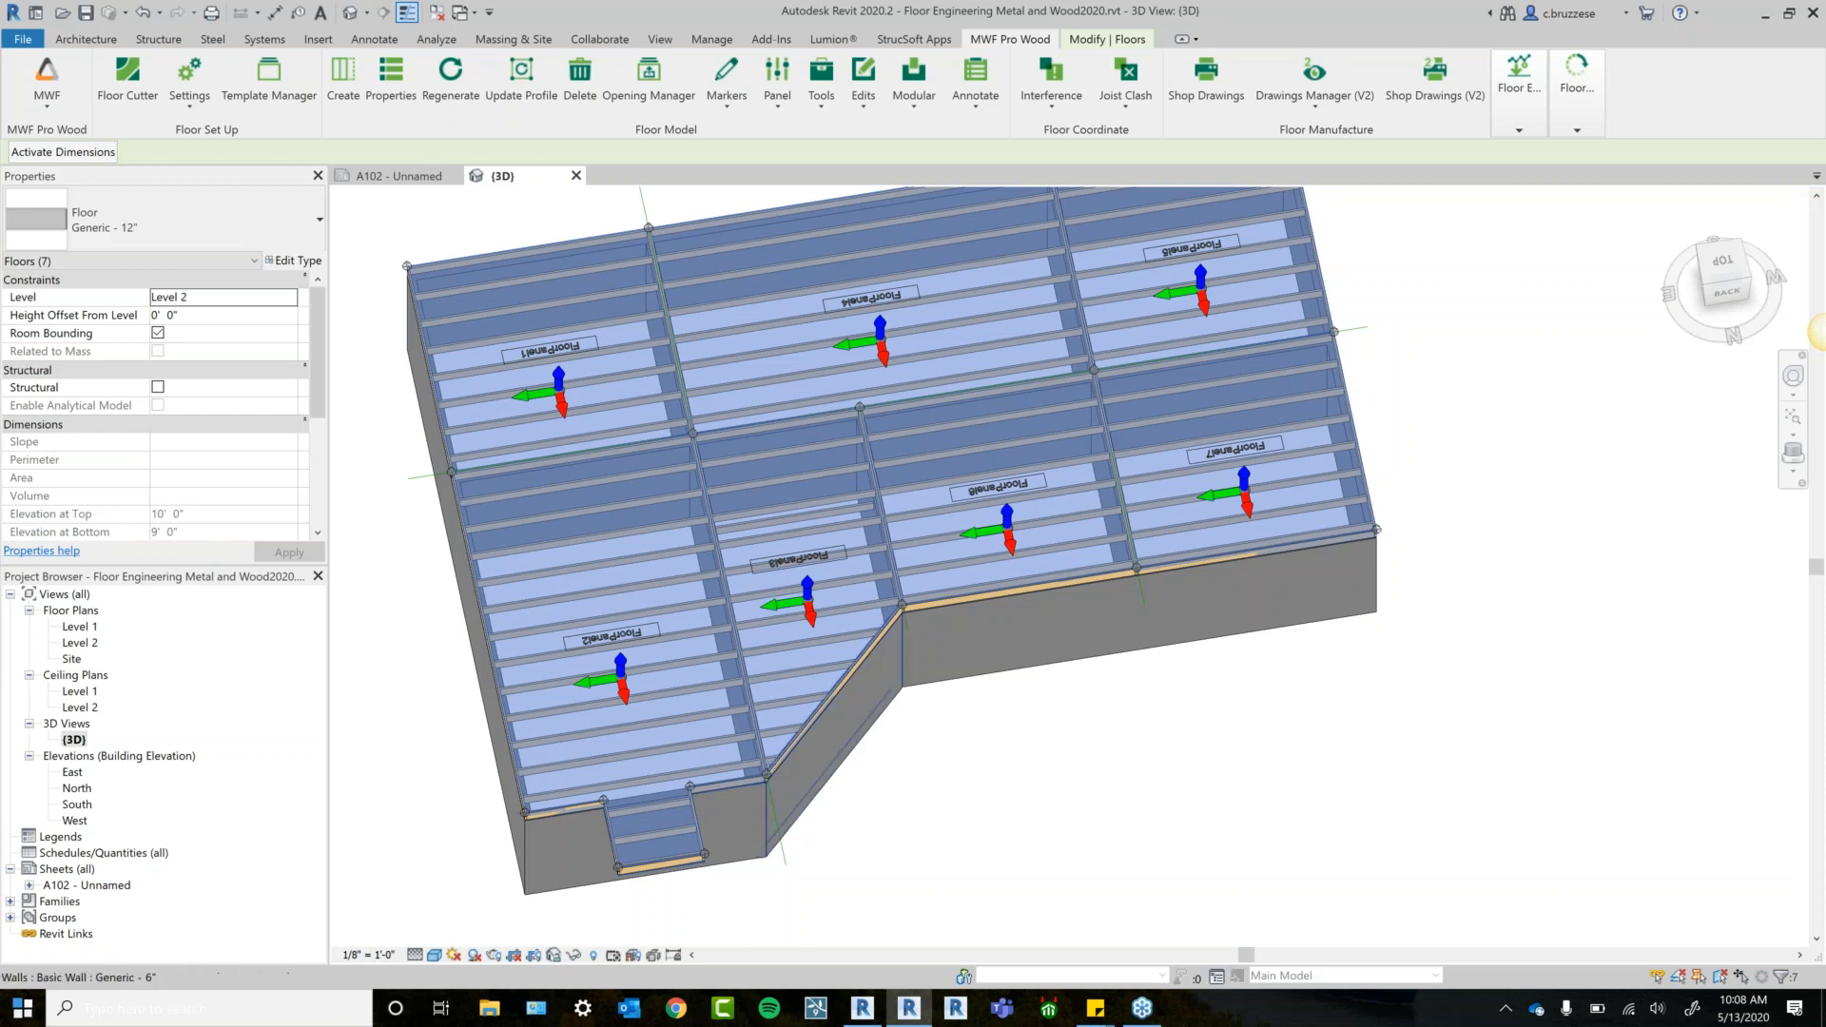
pyautogui.moveTo(578, 326); pyautogui.dragTo(713, 532, button='middle')
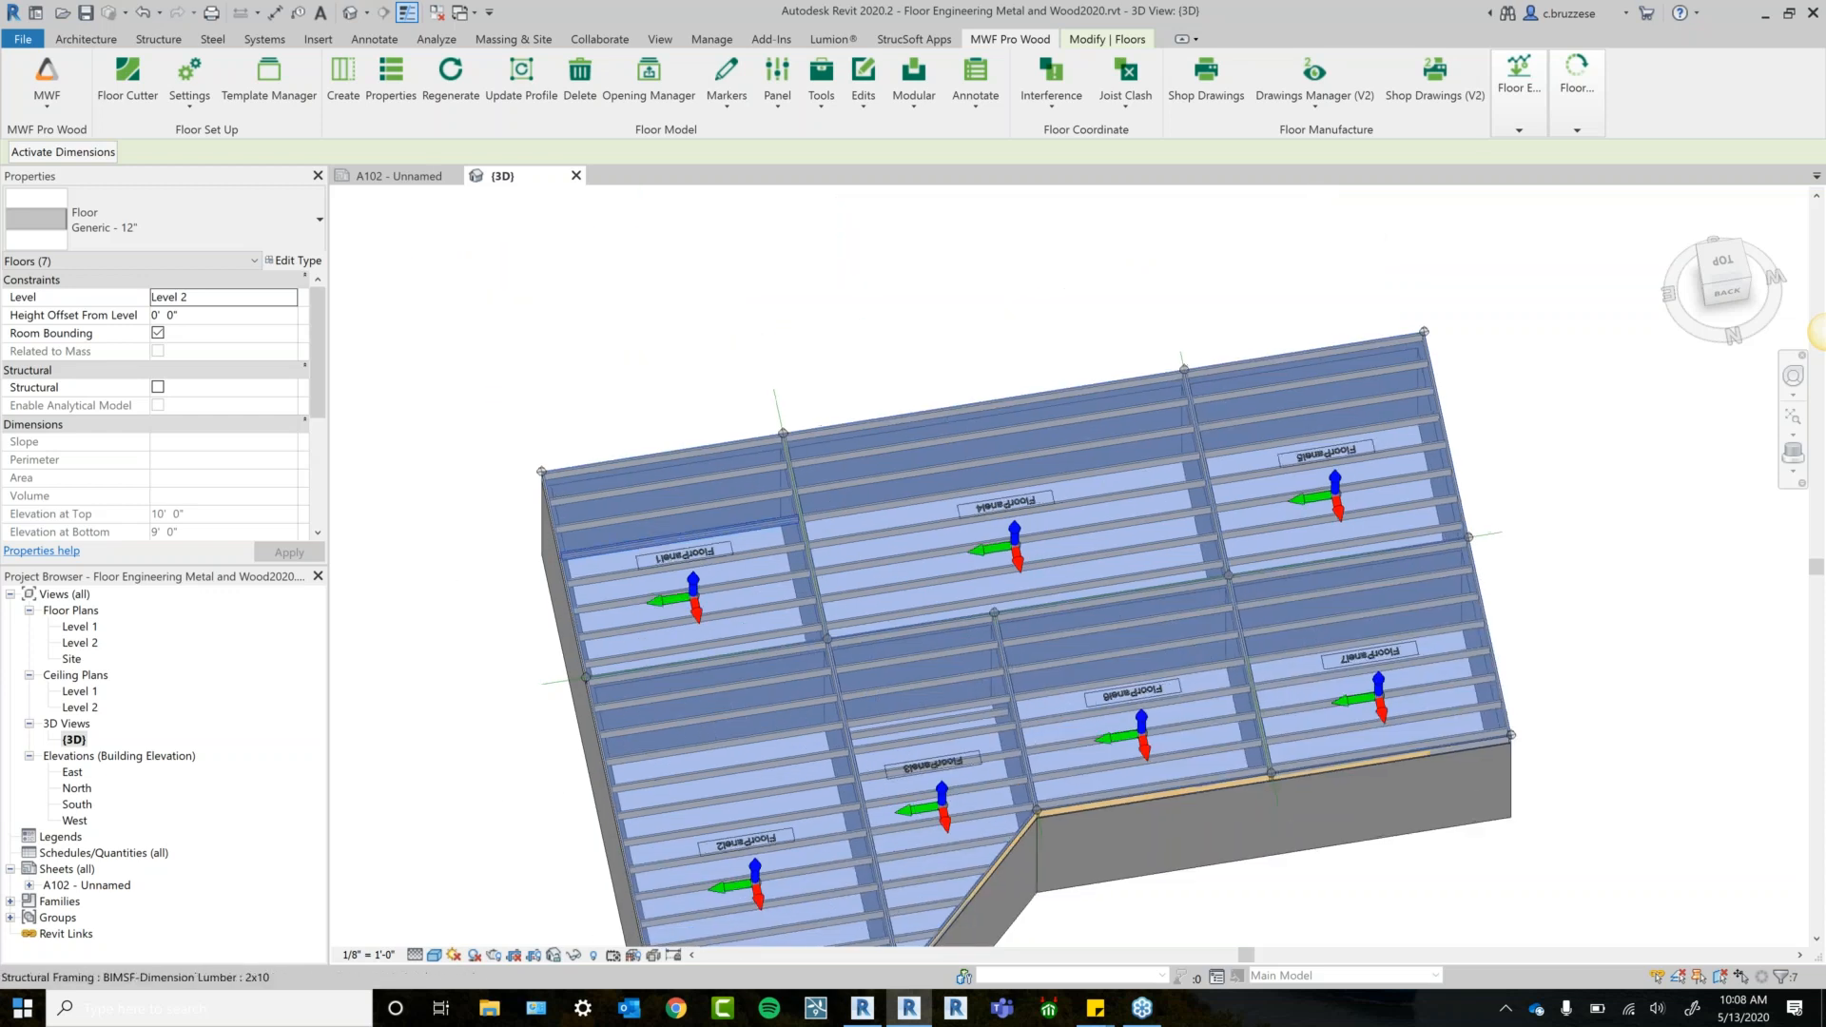
pyautogui.scroll(3, 761, 441)
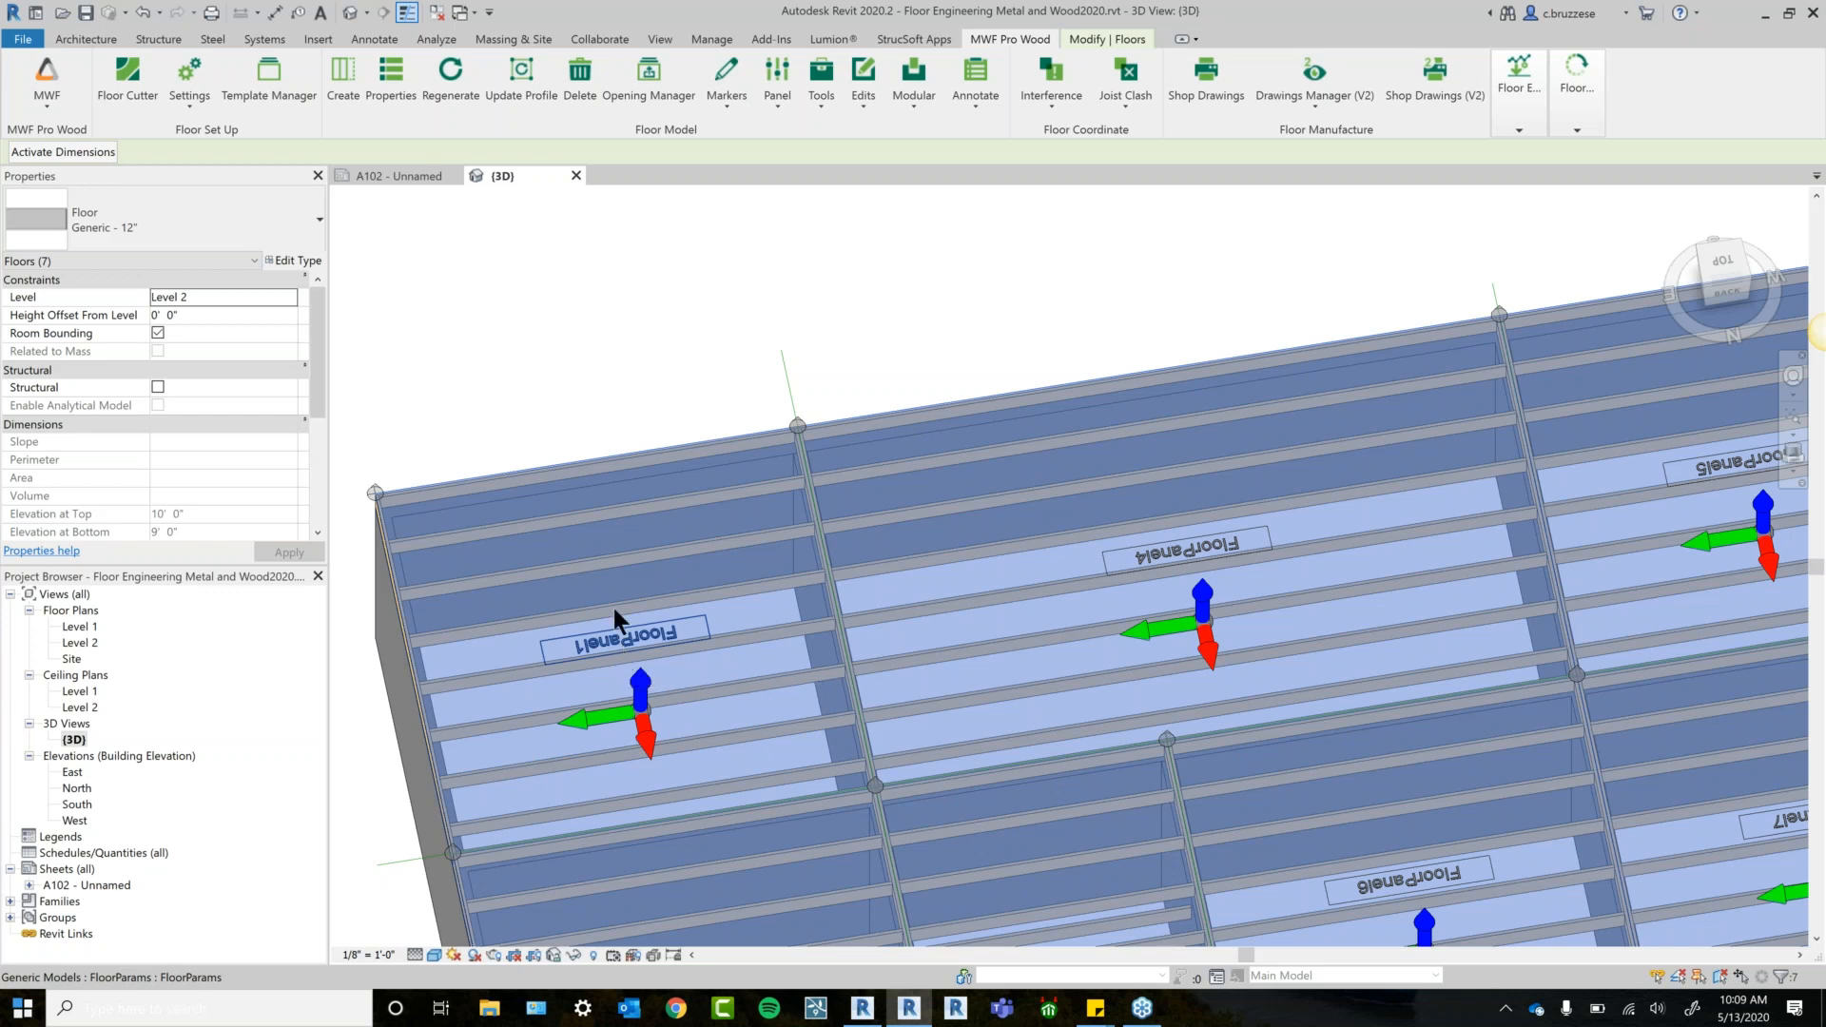
pyautogui.click(687, 586)
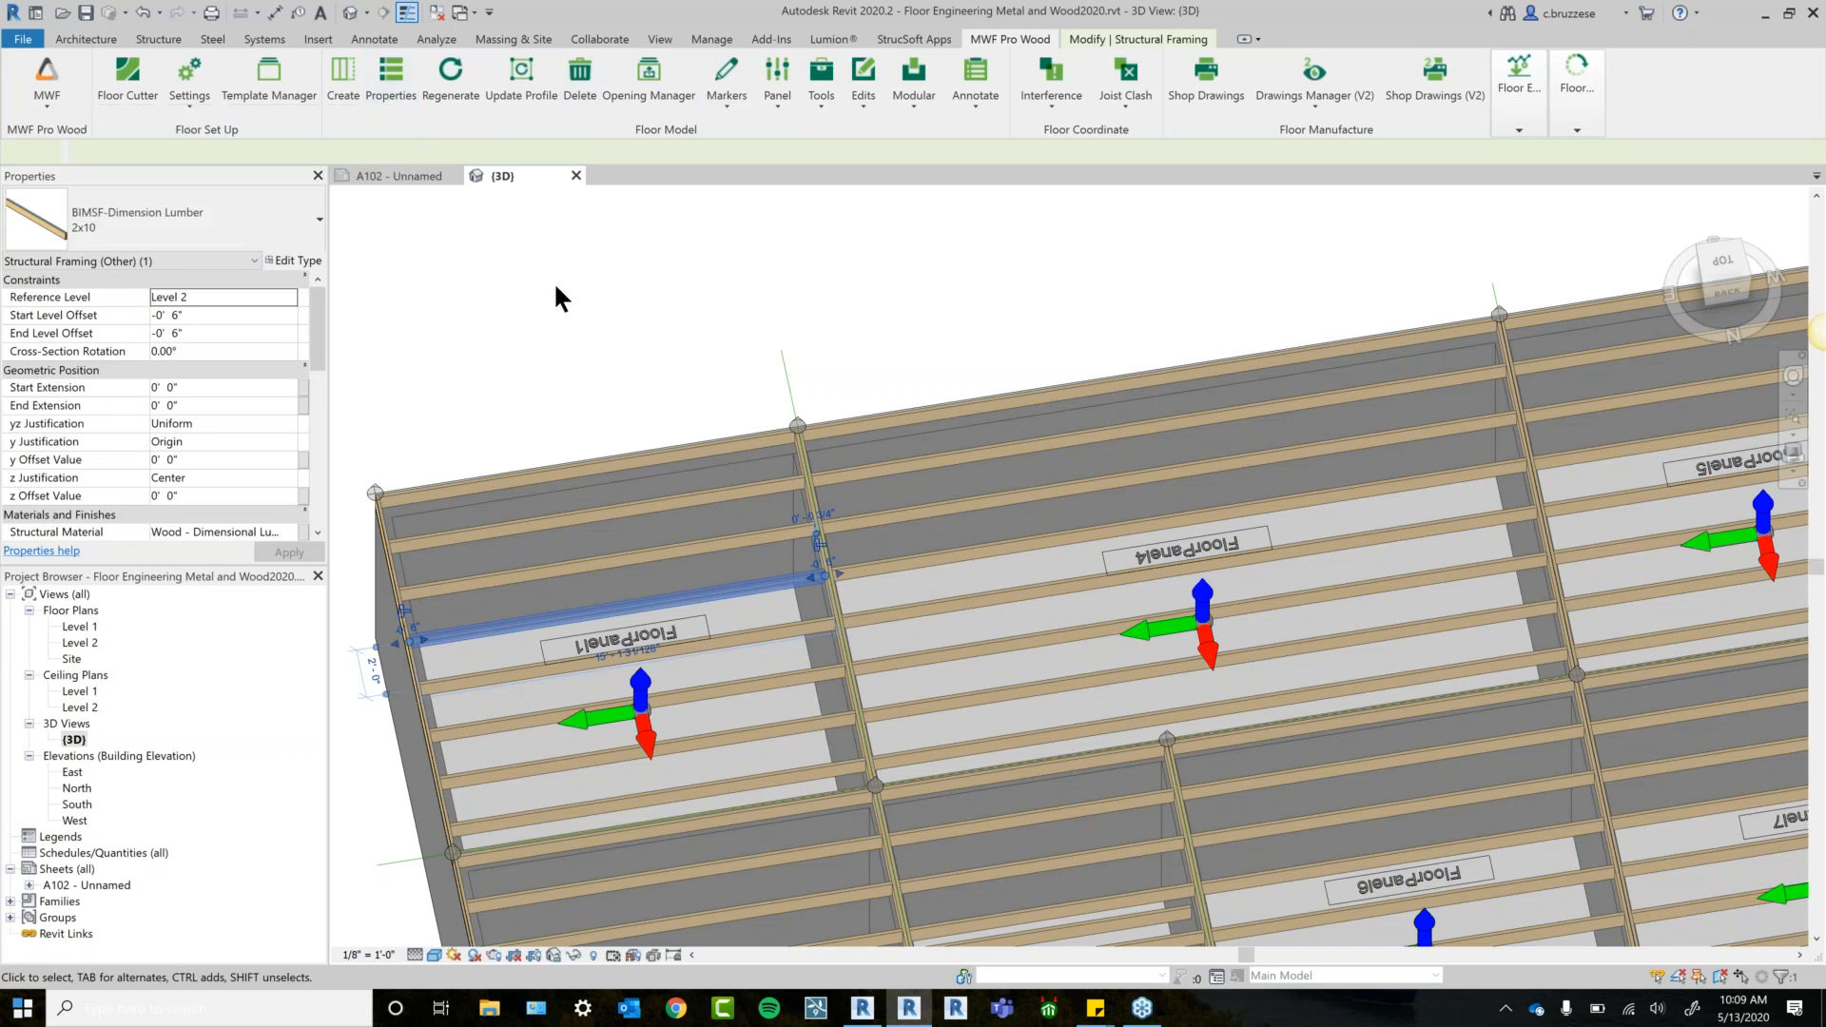
pyautogui.scroll(-1, 553, 284)
pyautogui.moveTo(578, 267); pyautogui.dragTo(574, 253, button='middle')
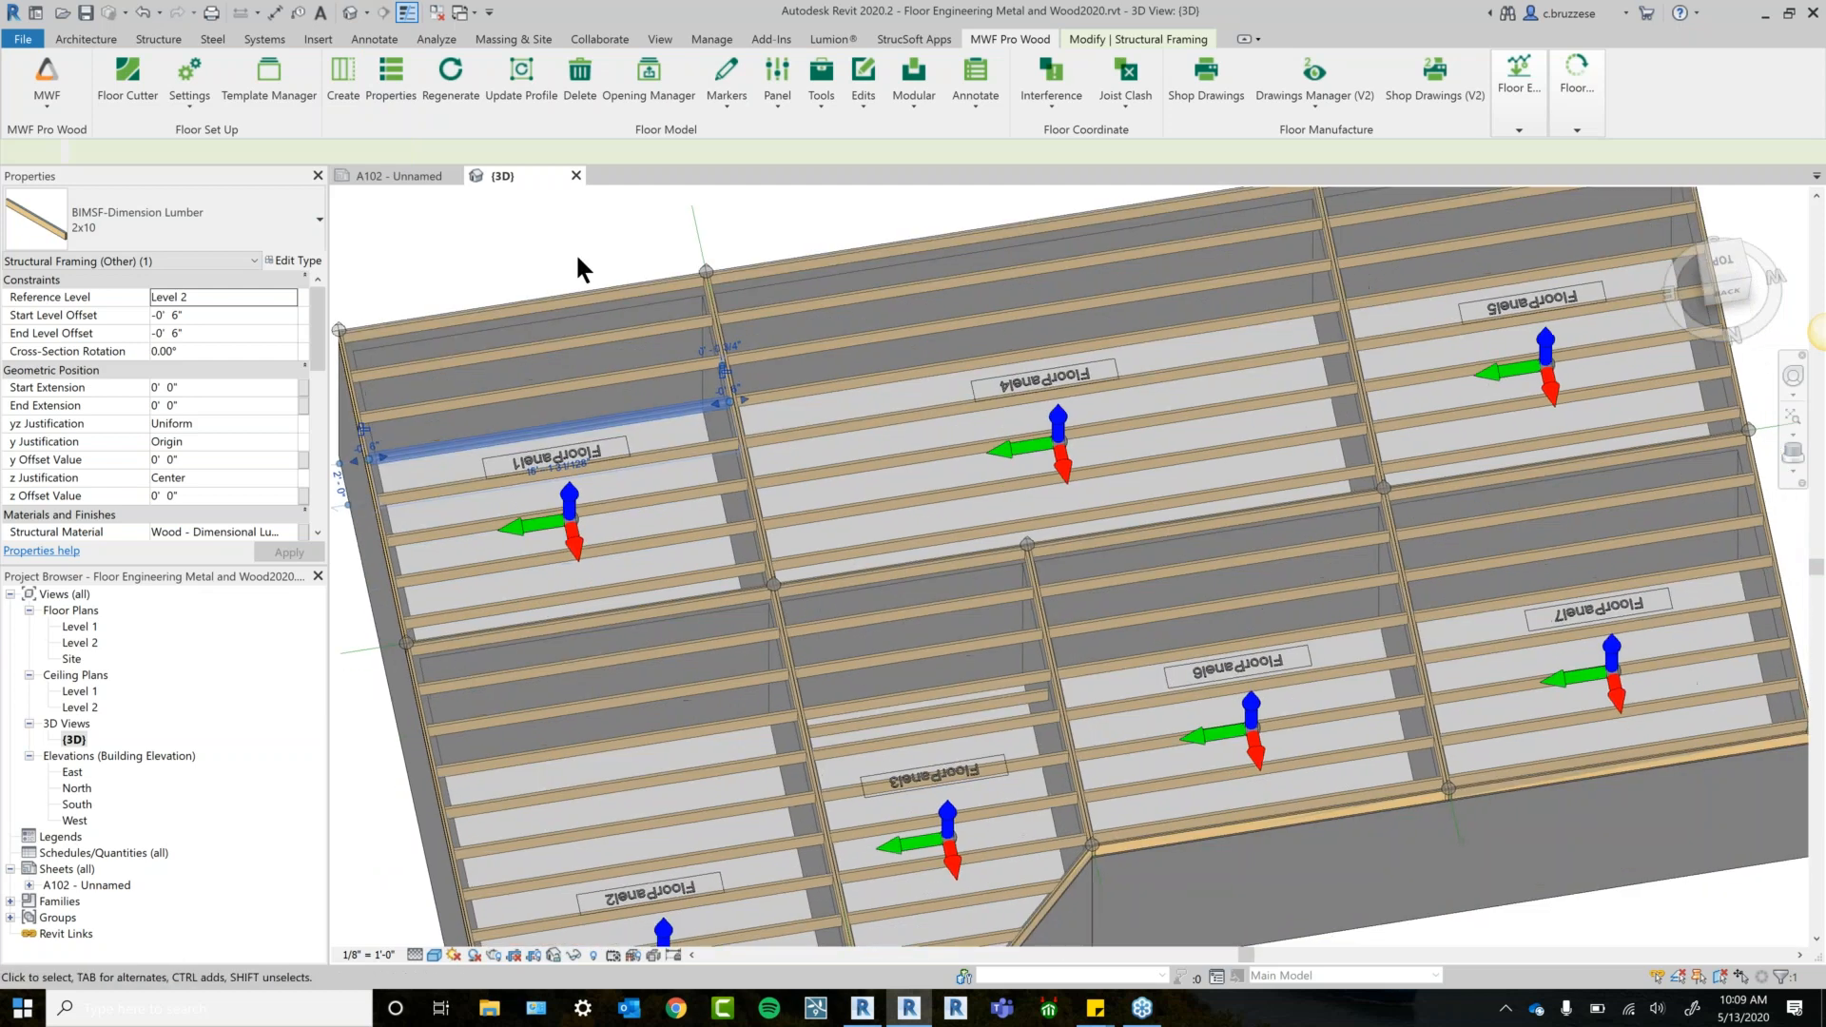
pyautogui.scroll(-1, 574, 253)
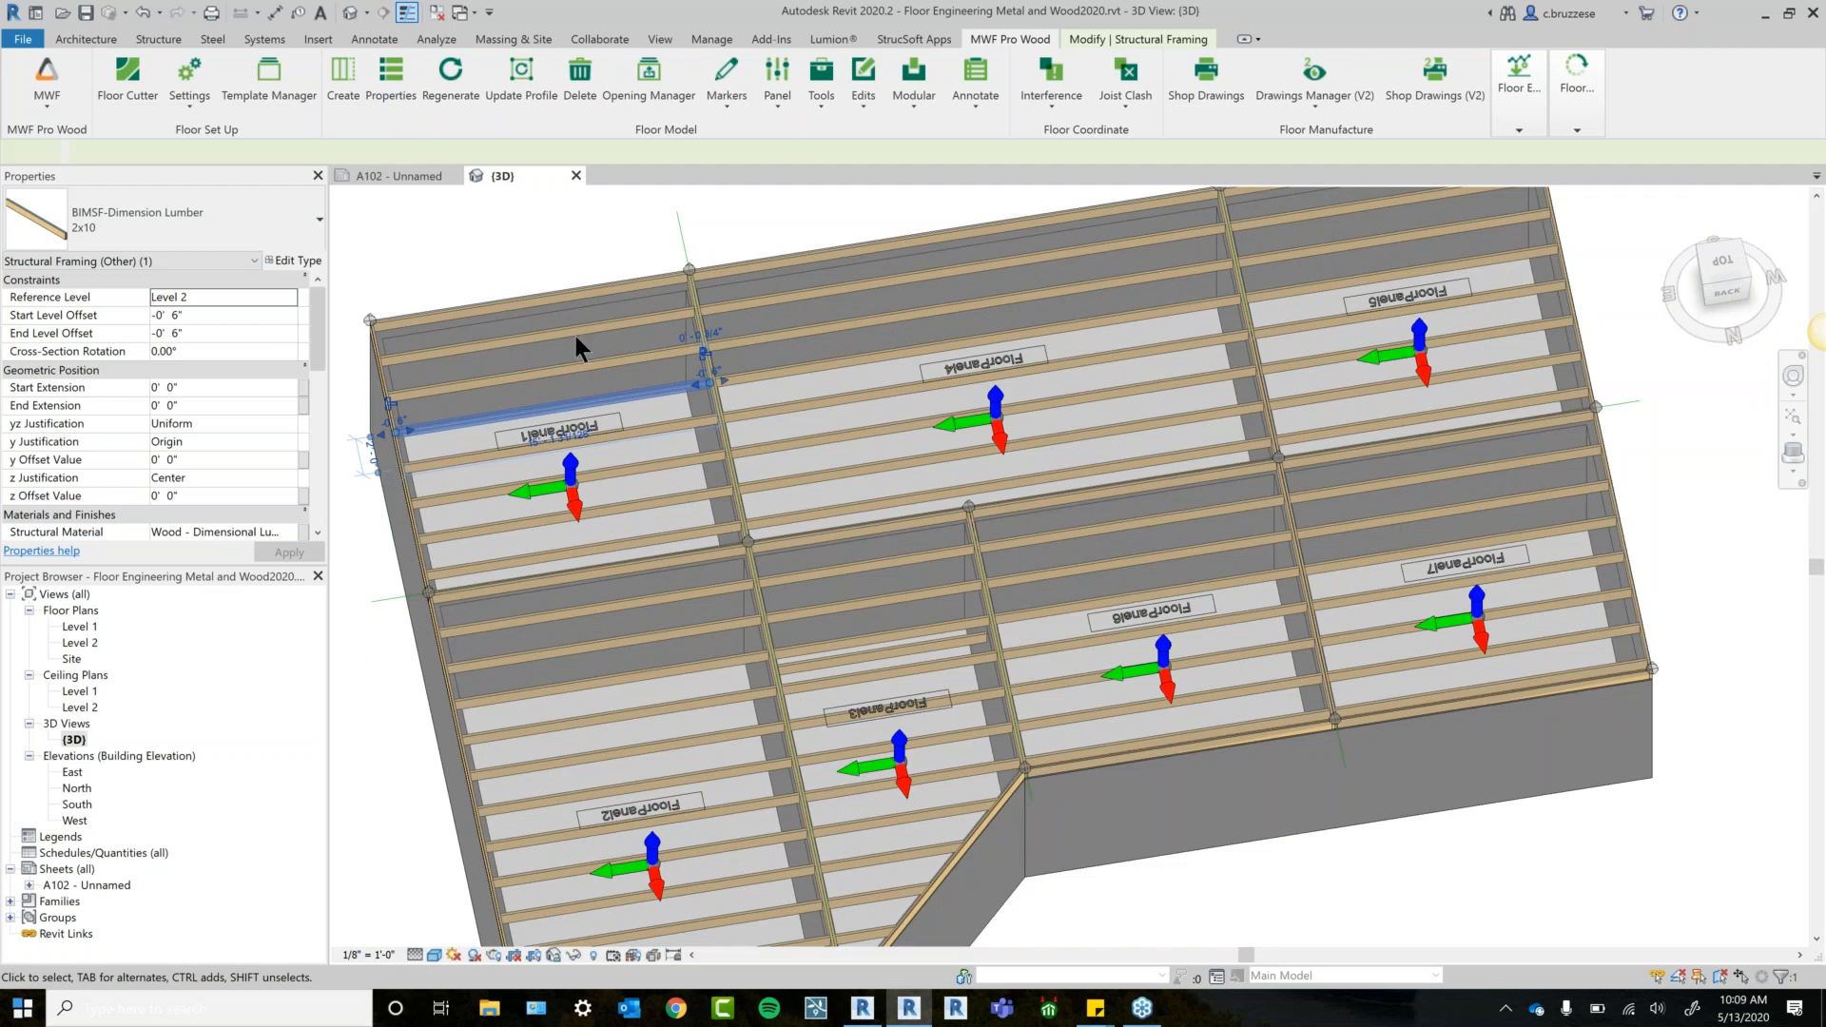
pyautogui.scroll(-1, 690, 495)
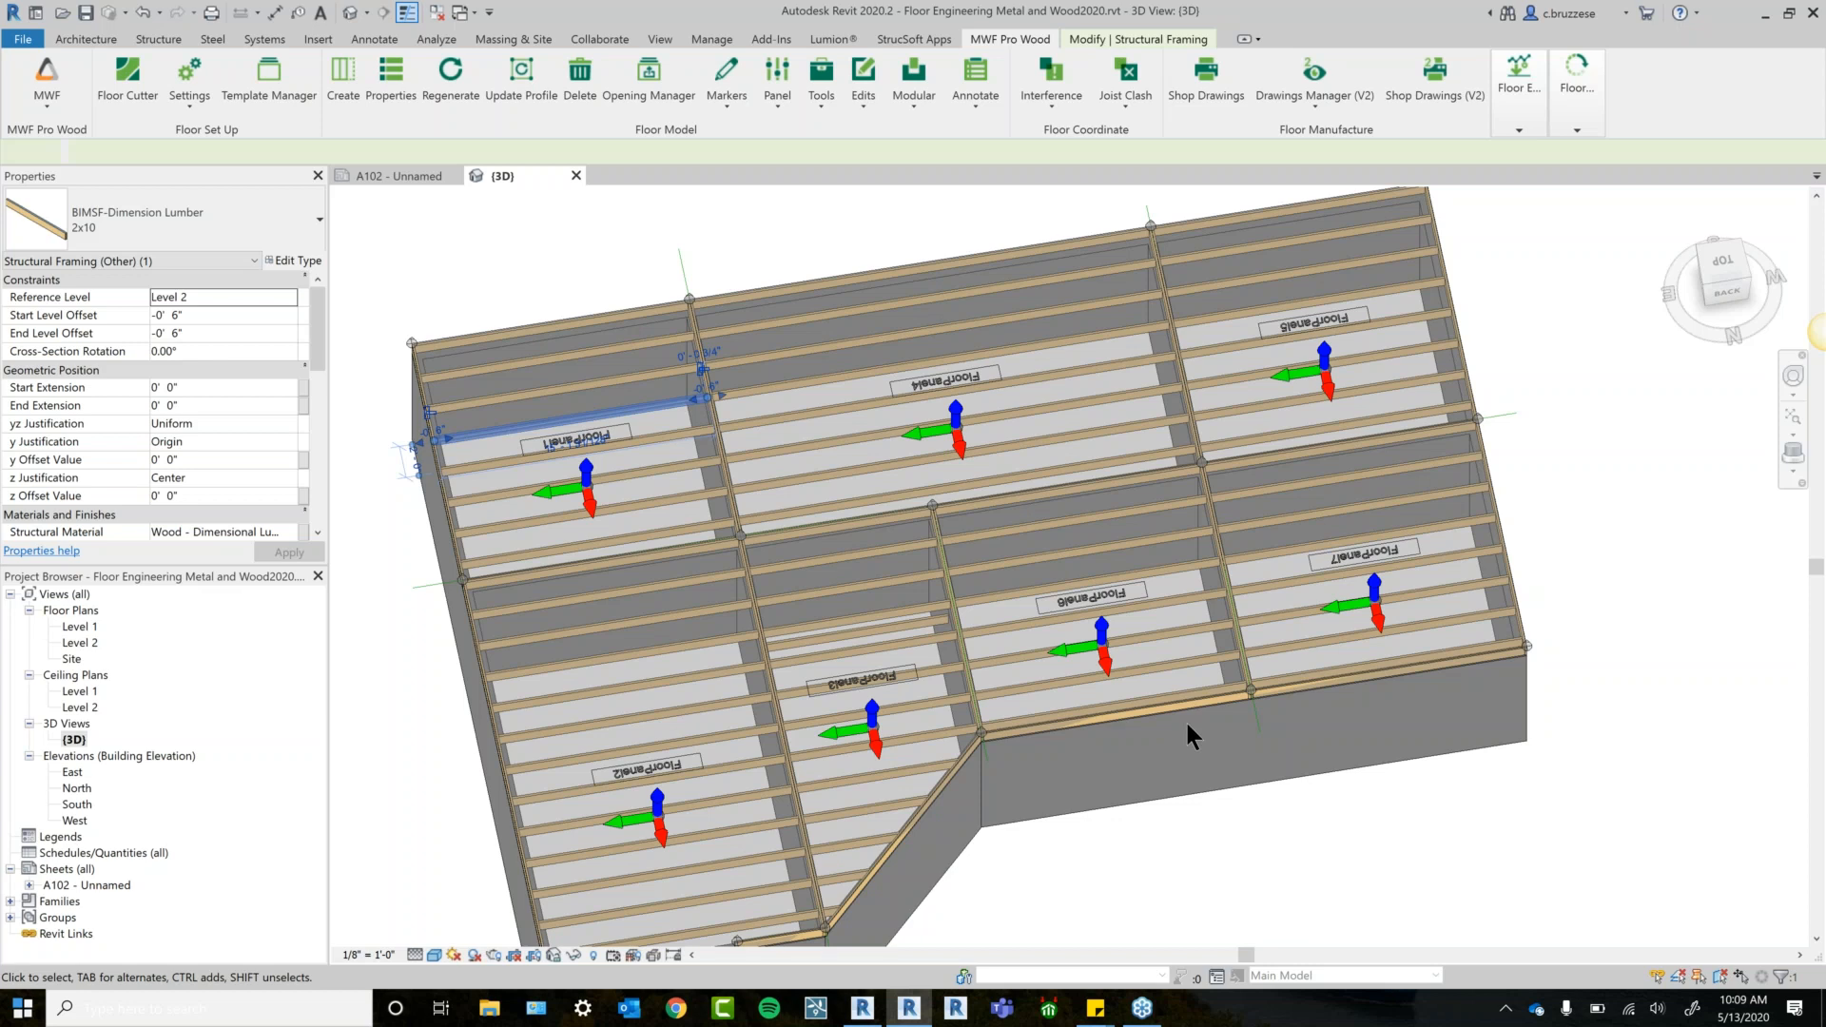
pyautogui.click(1321, 864)
pyautogui.keyDown('shift'); pyautogui.moveTo(1322, 864); pyautogui.dragTo(1390, 762, button='middle'); pyautogui.keyUp('shift')
pyautogui.click(1727, 269)
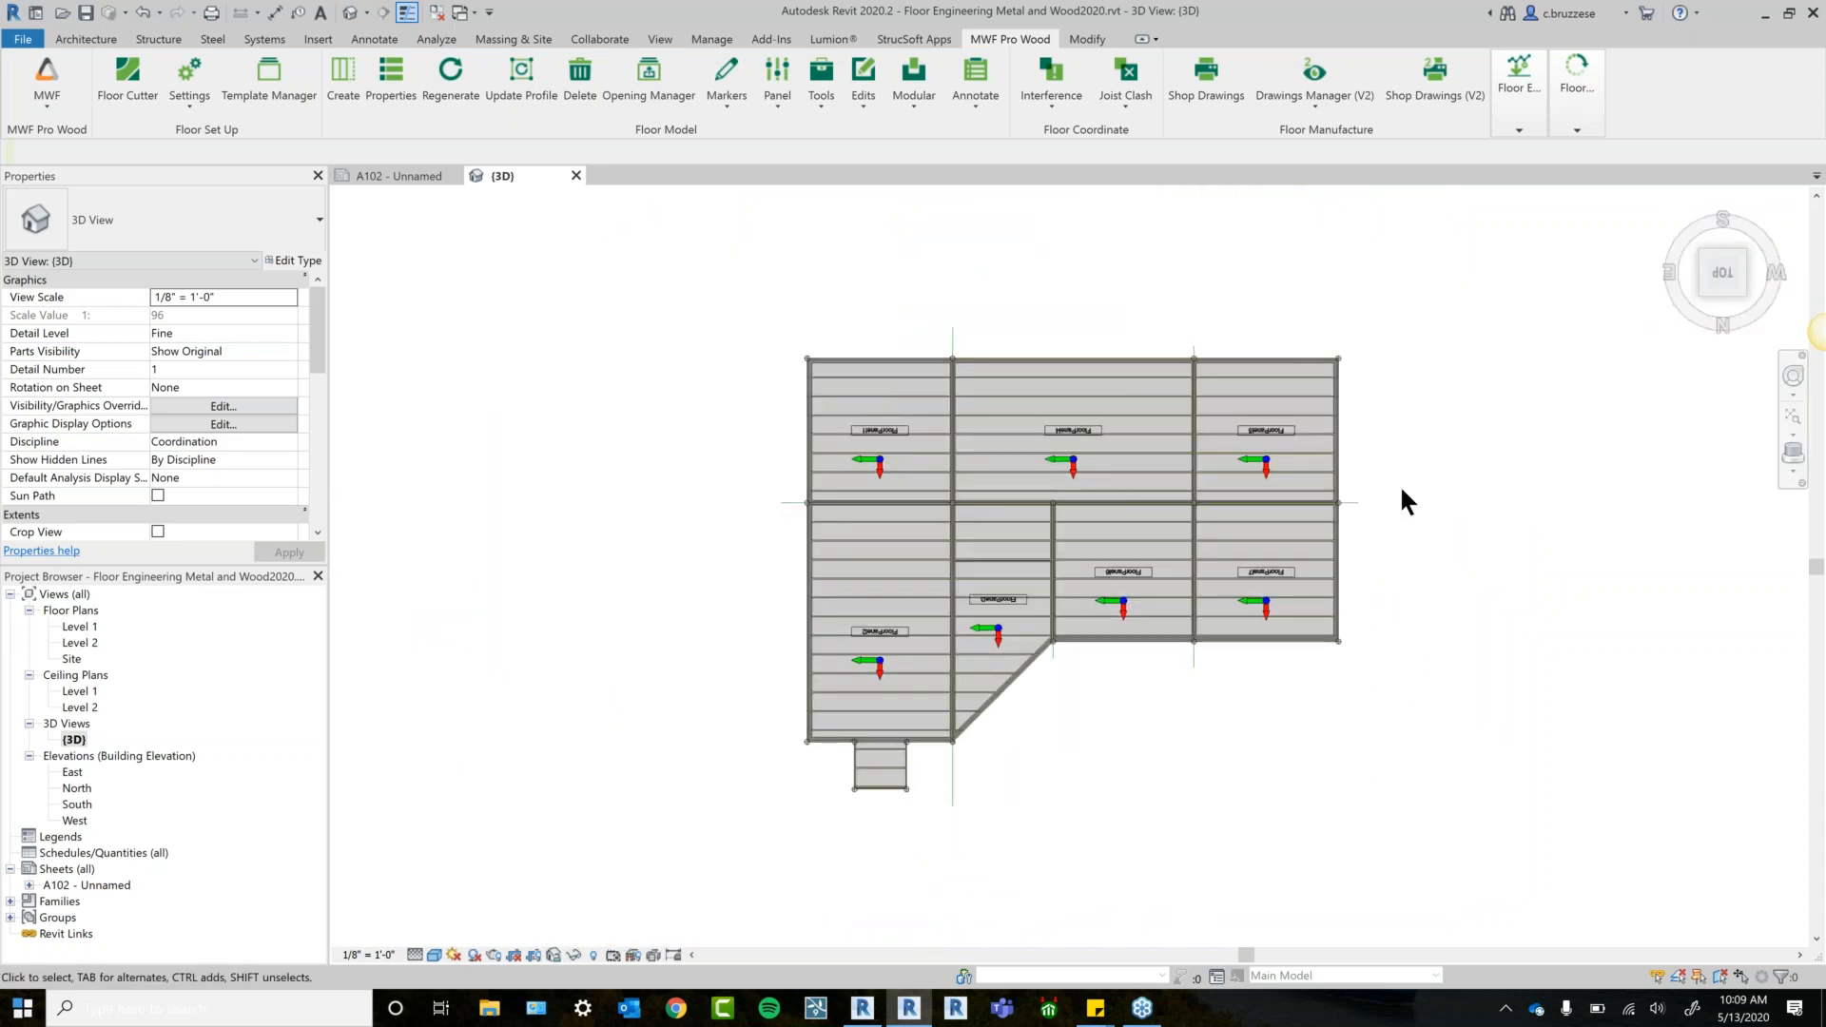
pyautogui.scroll(2, 1058, 659)
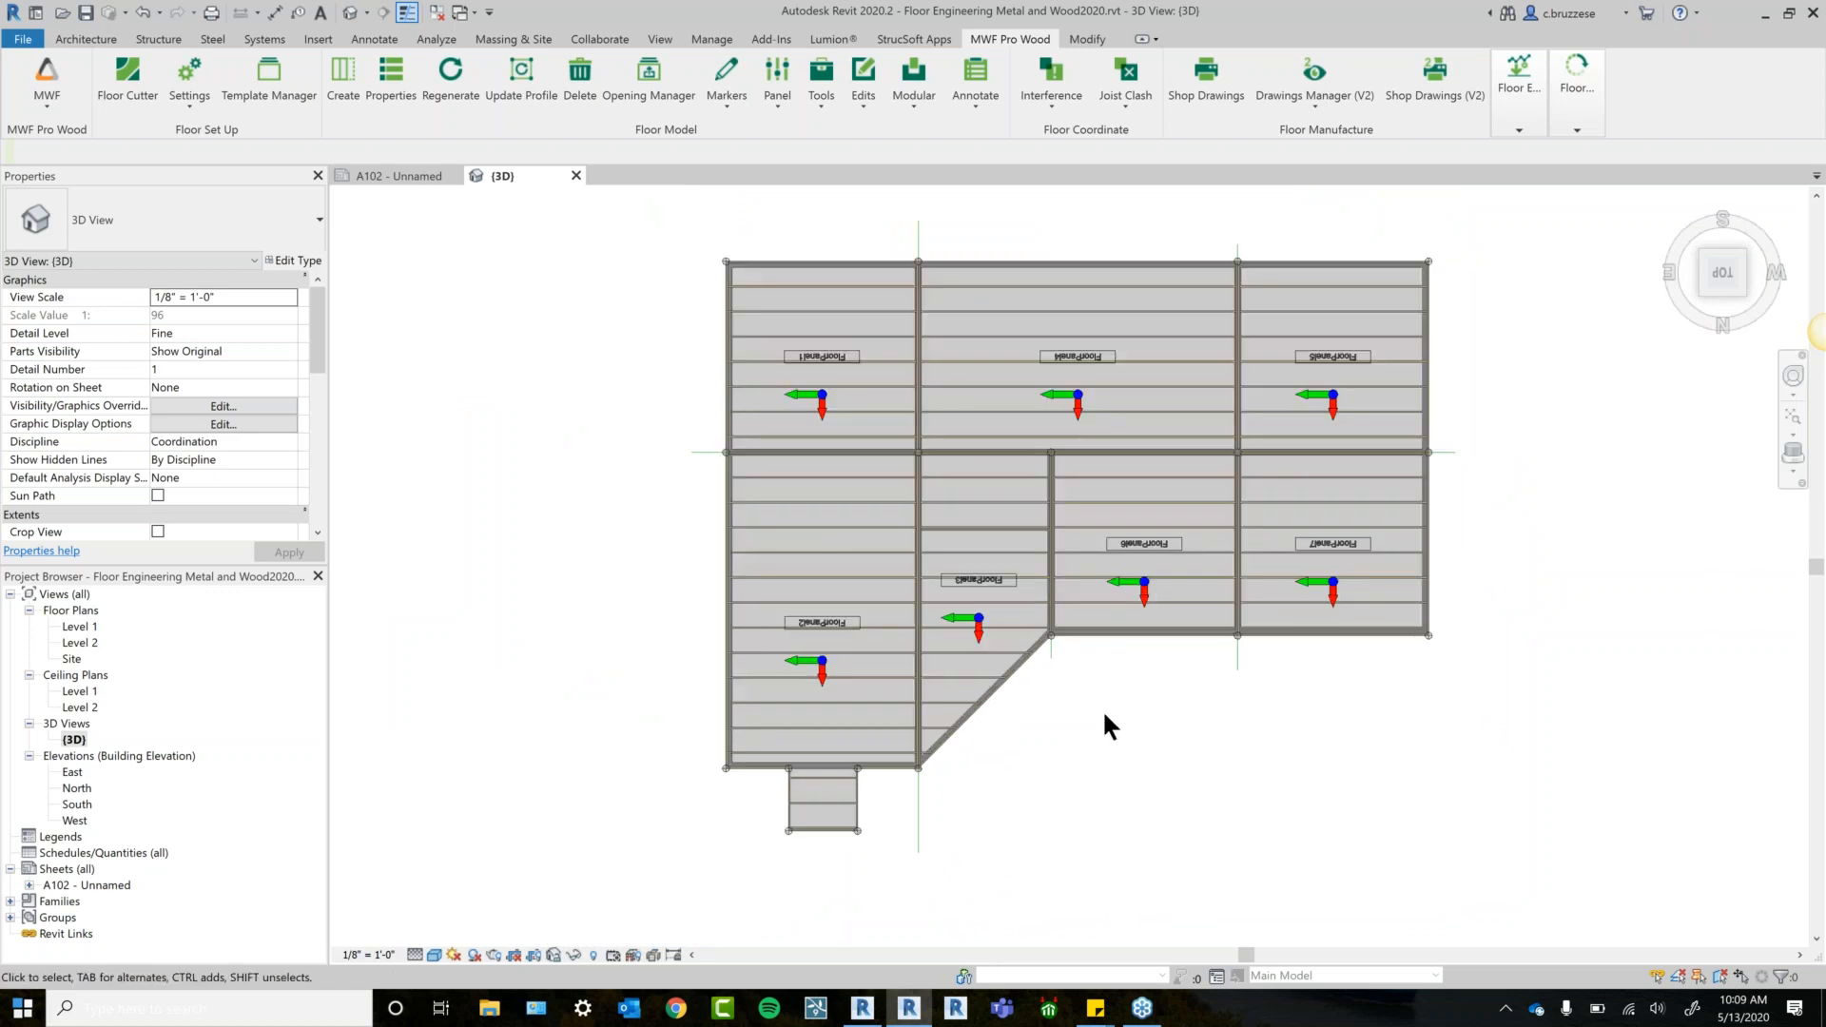
pyautogui.moveTo(1106, 767); pyautogui.dragTo(805, 730, button='middle')
pyautogui.scroll(3, 771, 666)
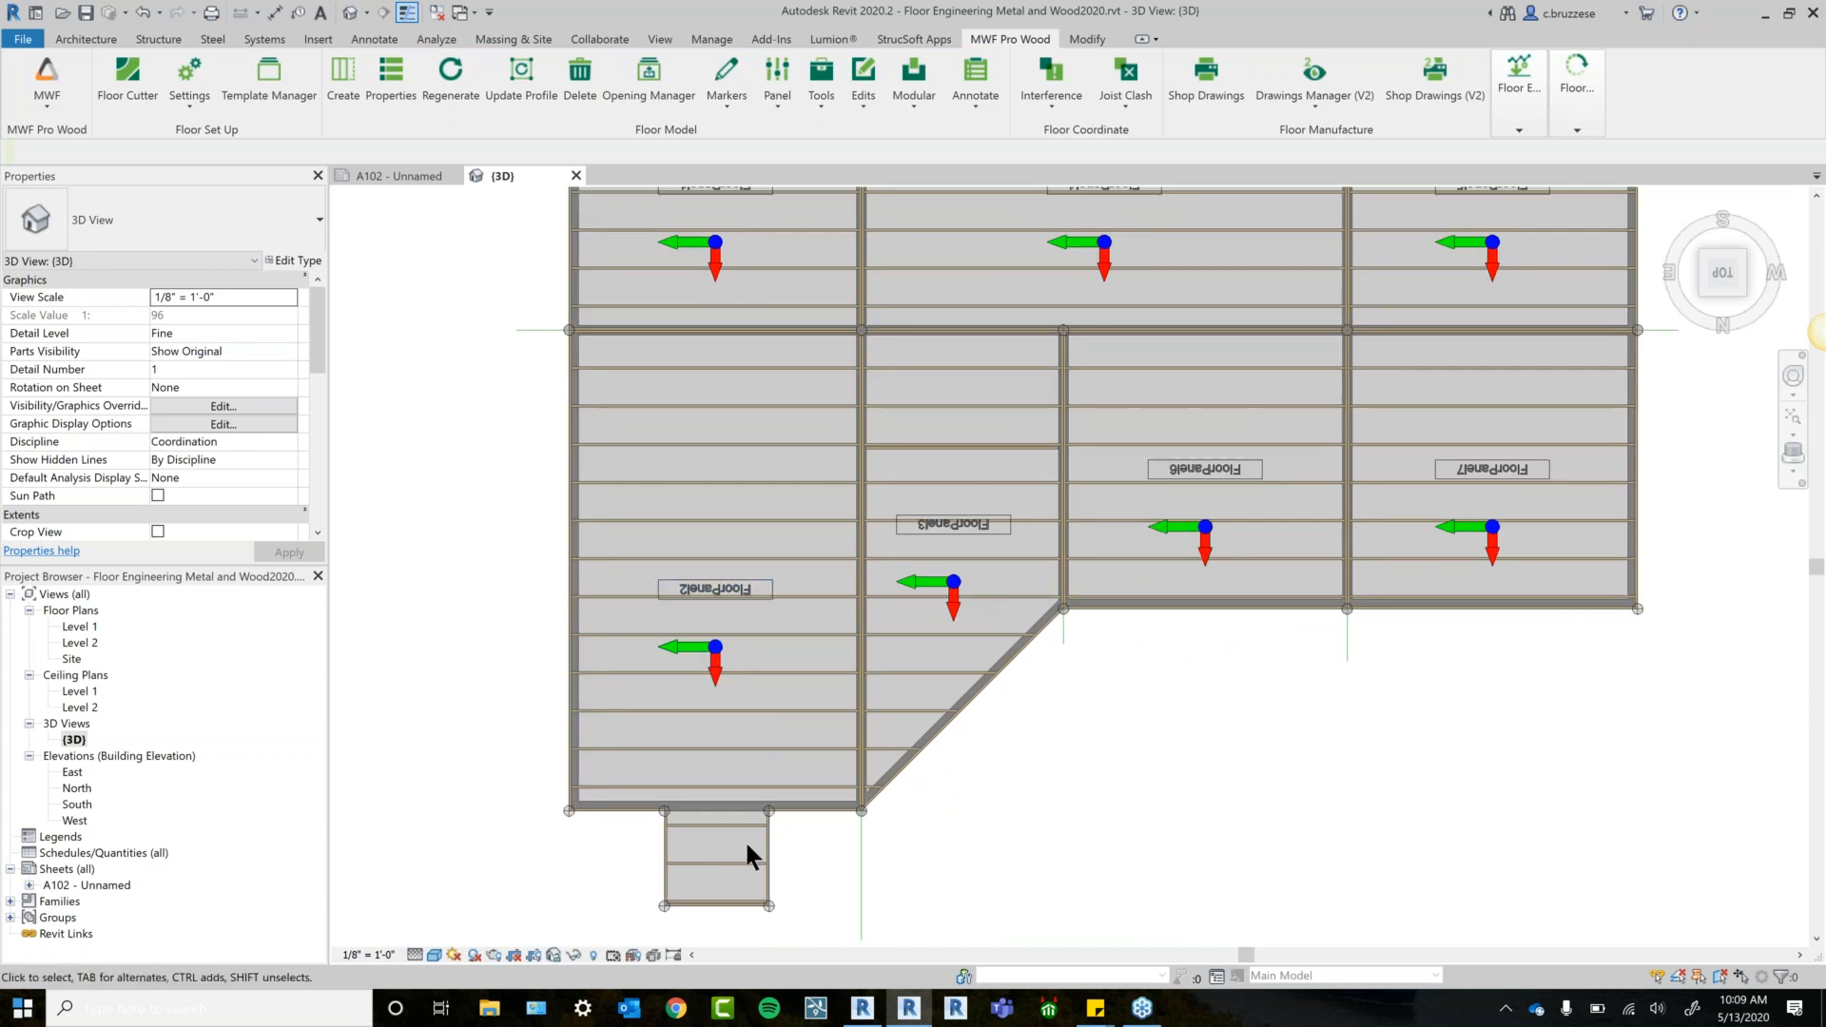
pyautogui.click(720, 666)
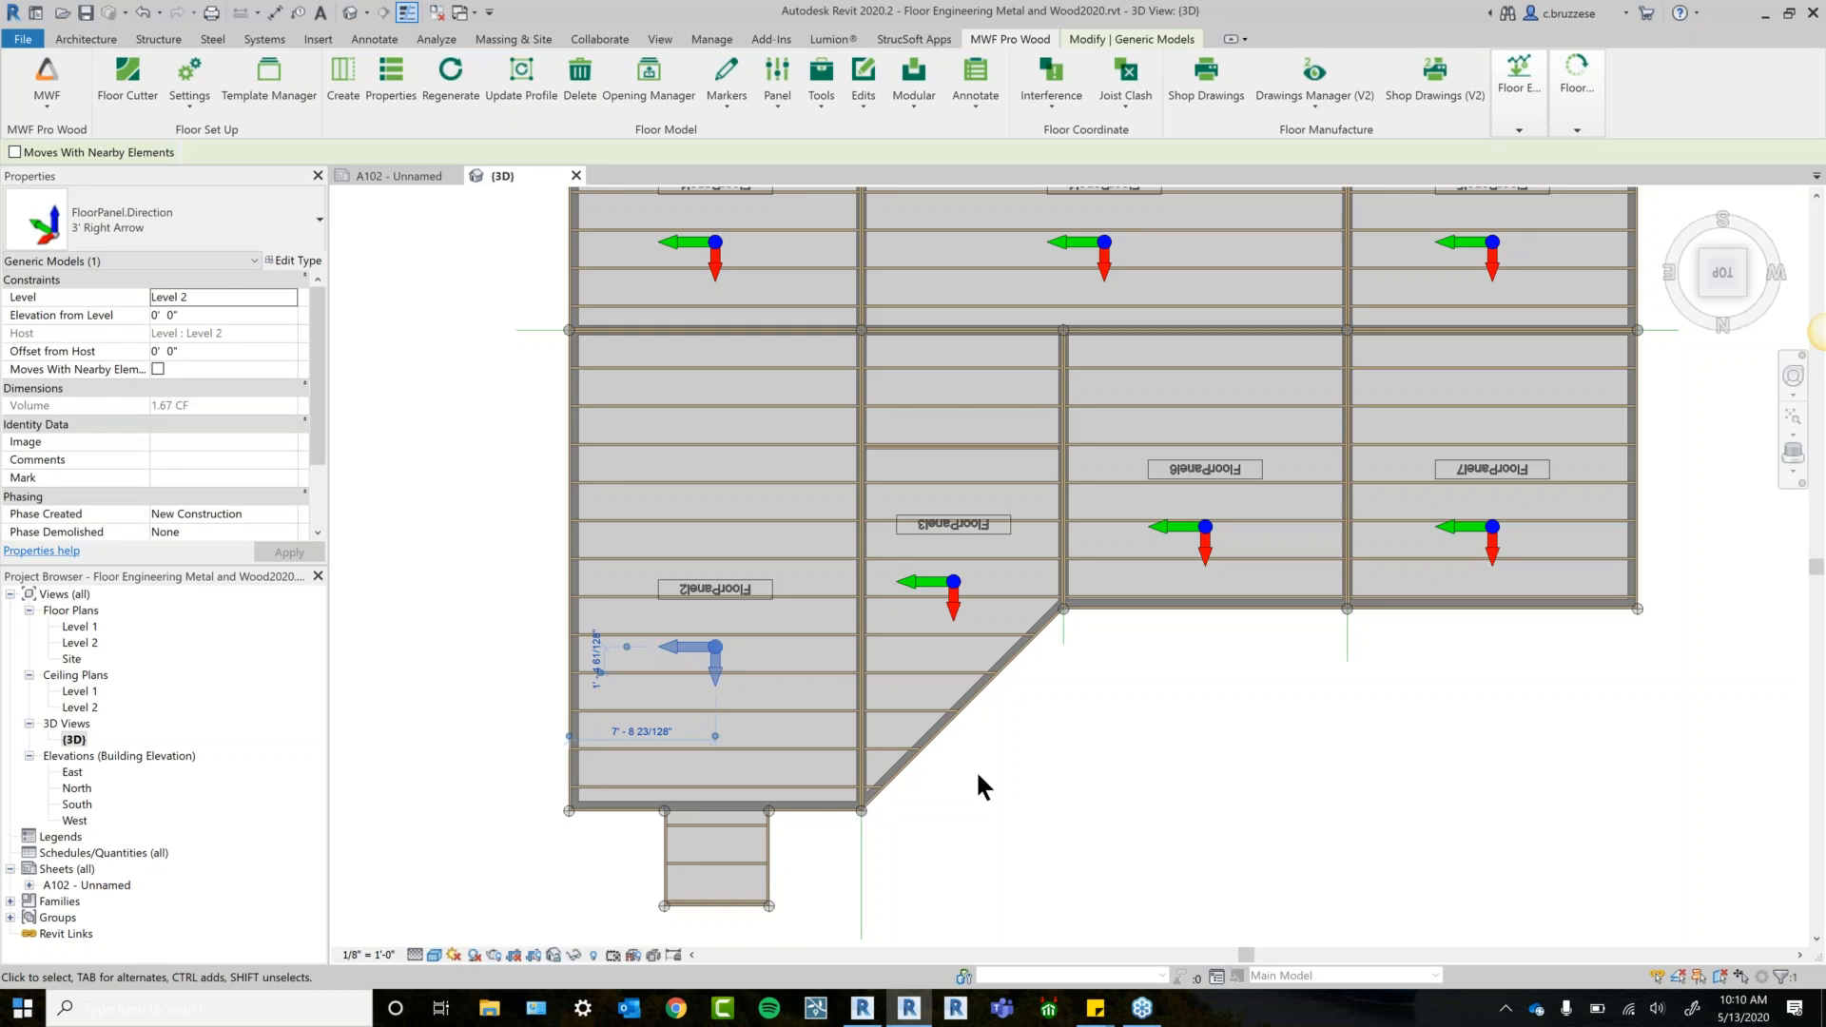
pyautogui.click(1075, 792)
pyautogui.moveTo(1075, 792); pyautogui.dragTo(1043, 745, button='middle')
pyautogui.click(689, 613)
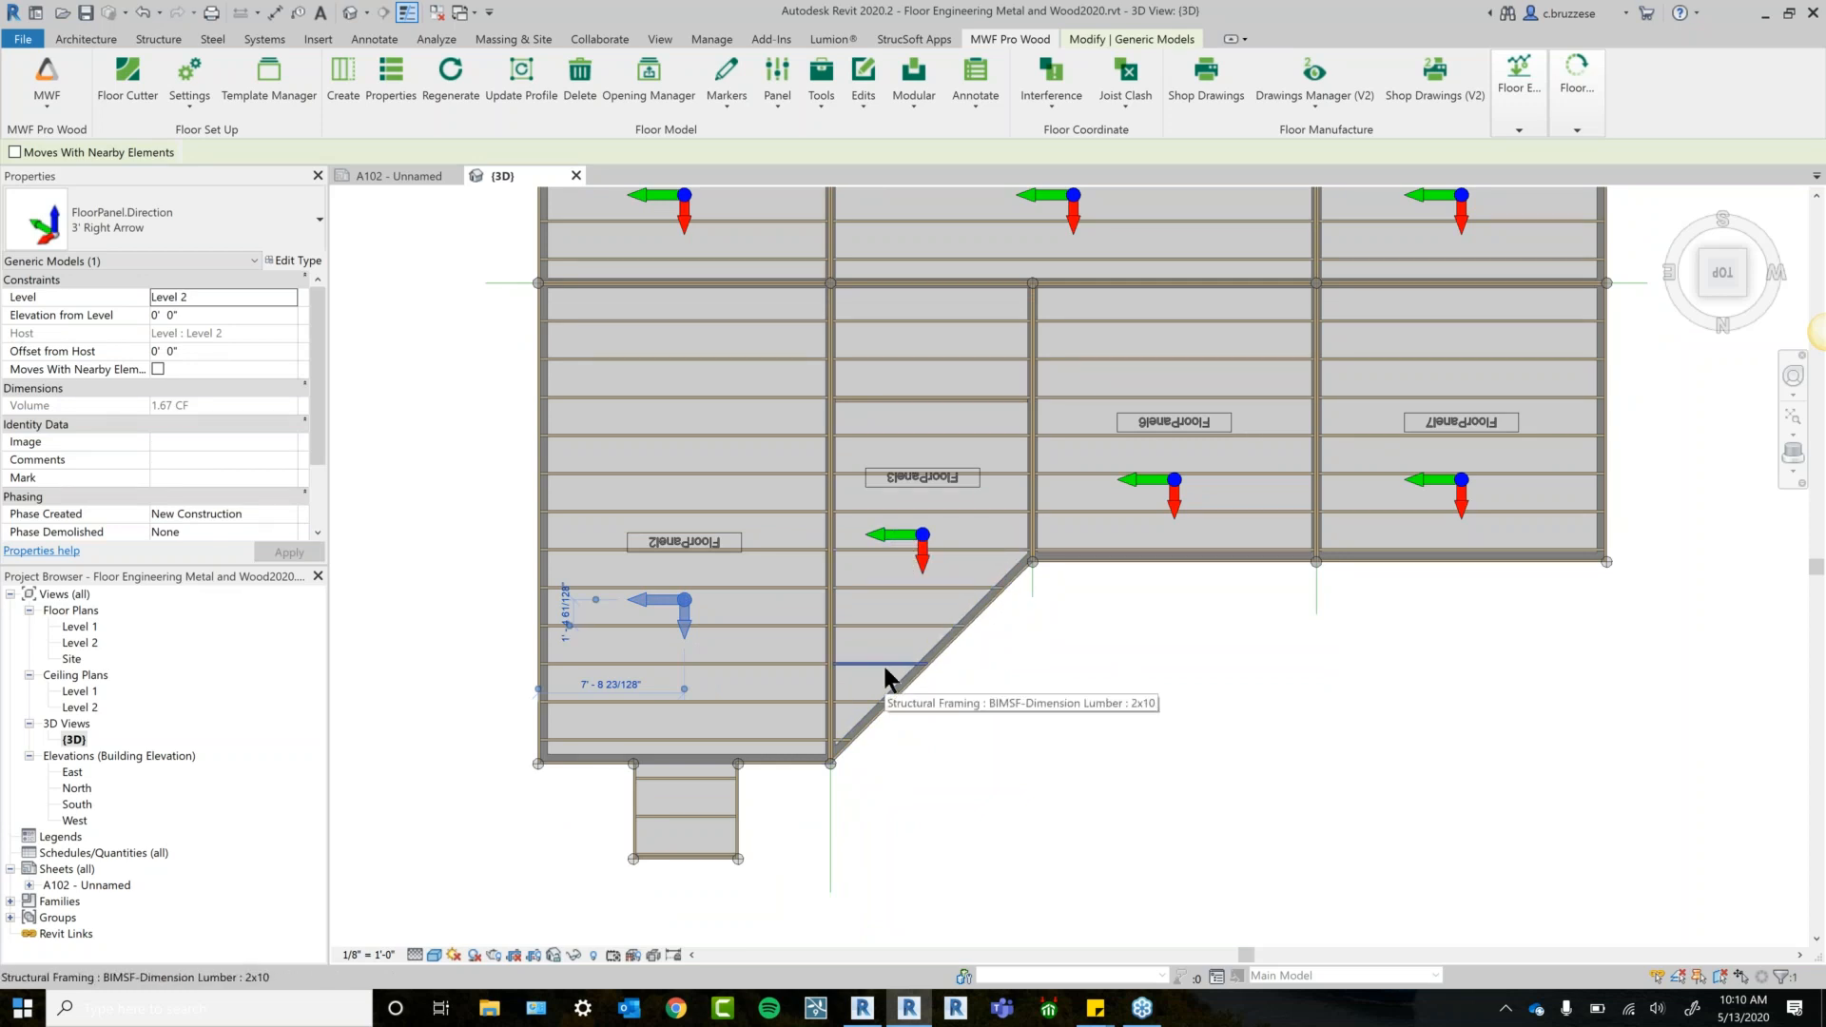
pyautogui.click(470, 647)
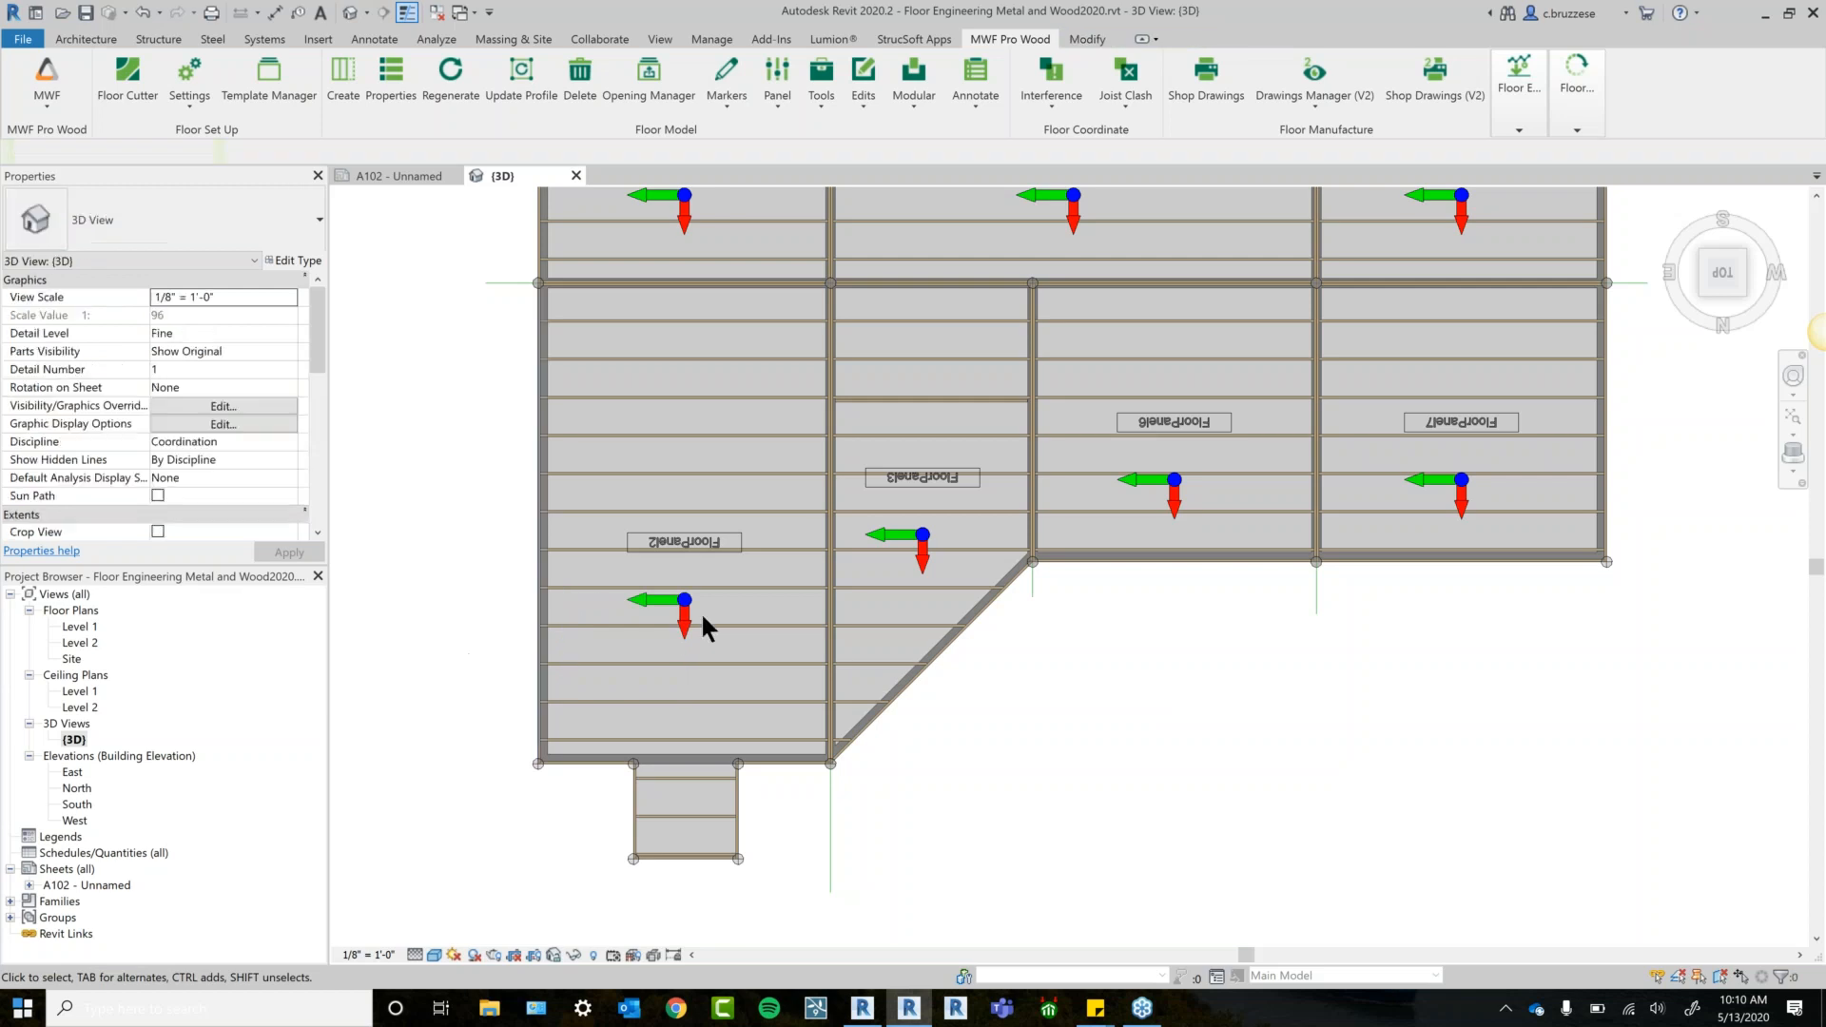
pyautogui.click(761, 589)
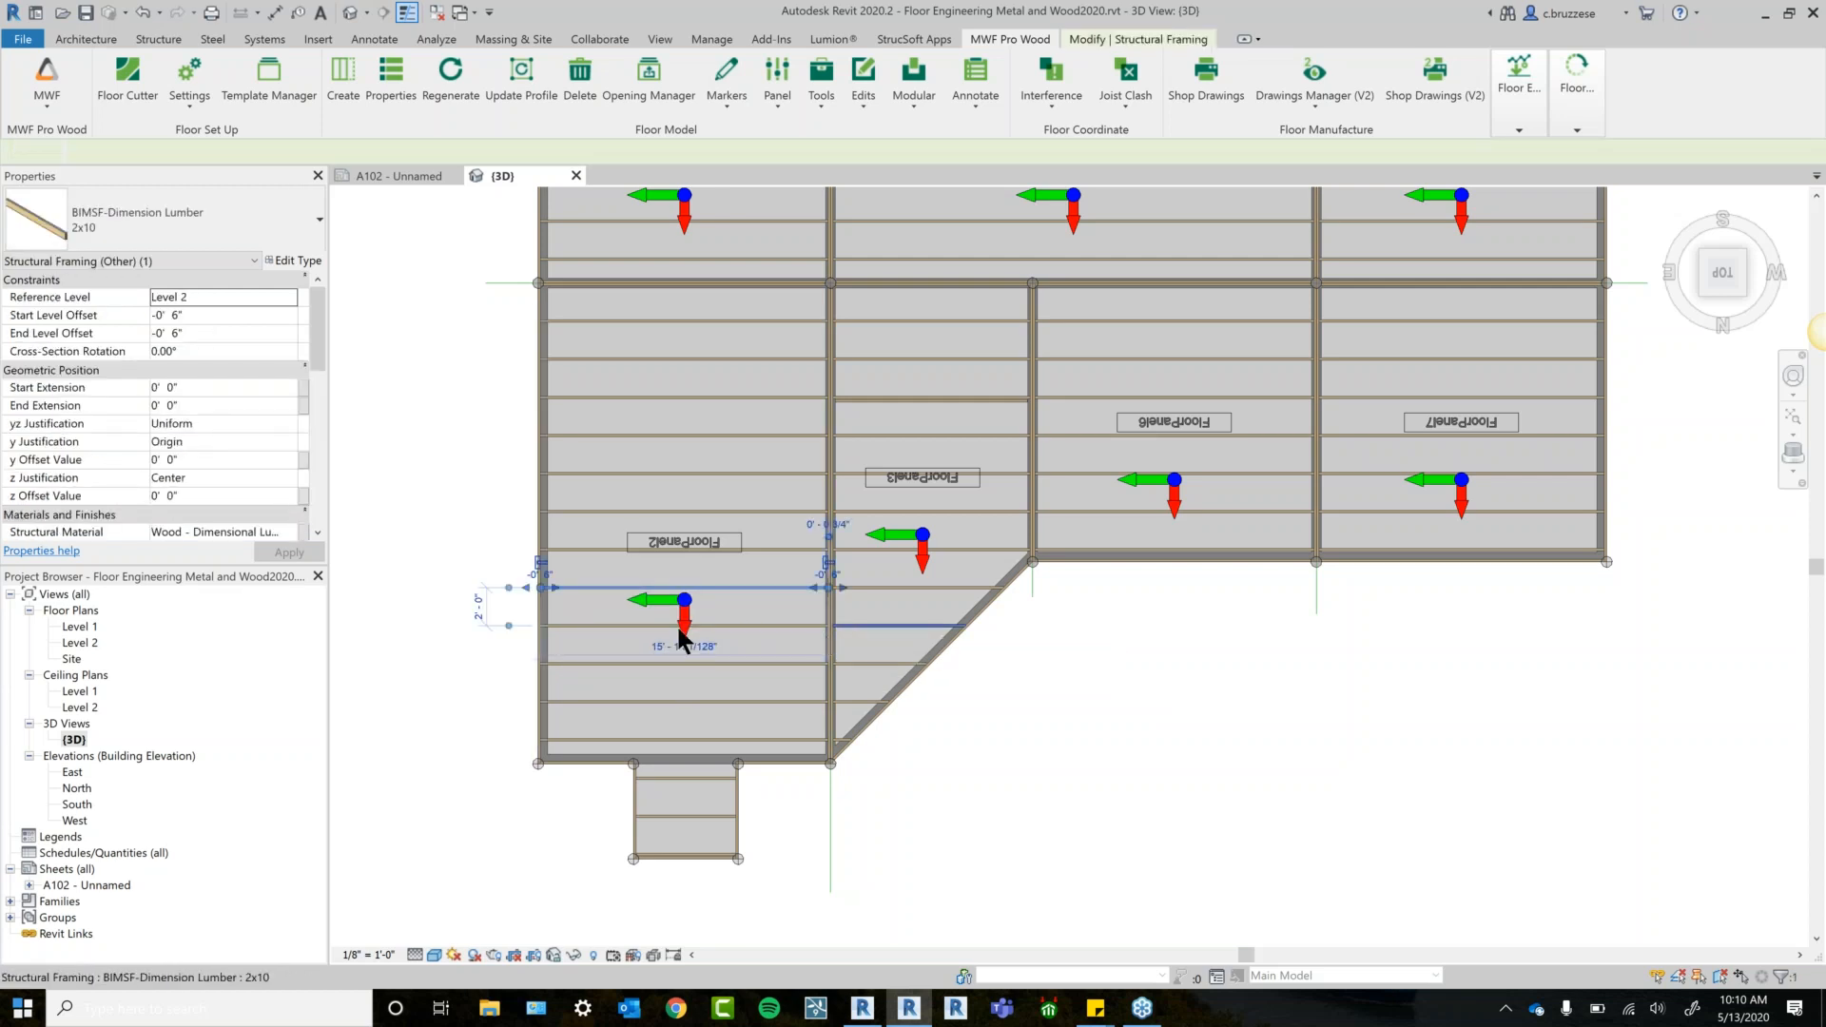
pyautogui.click(432, 699)
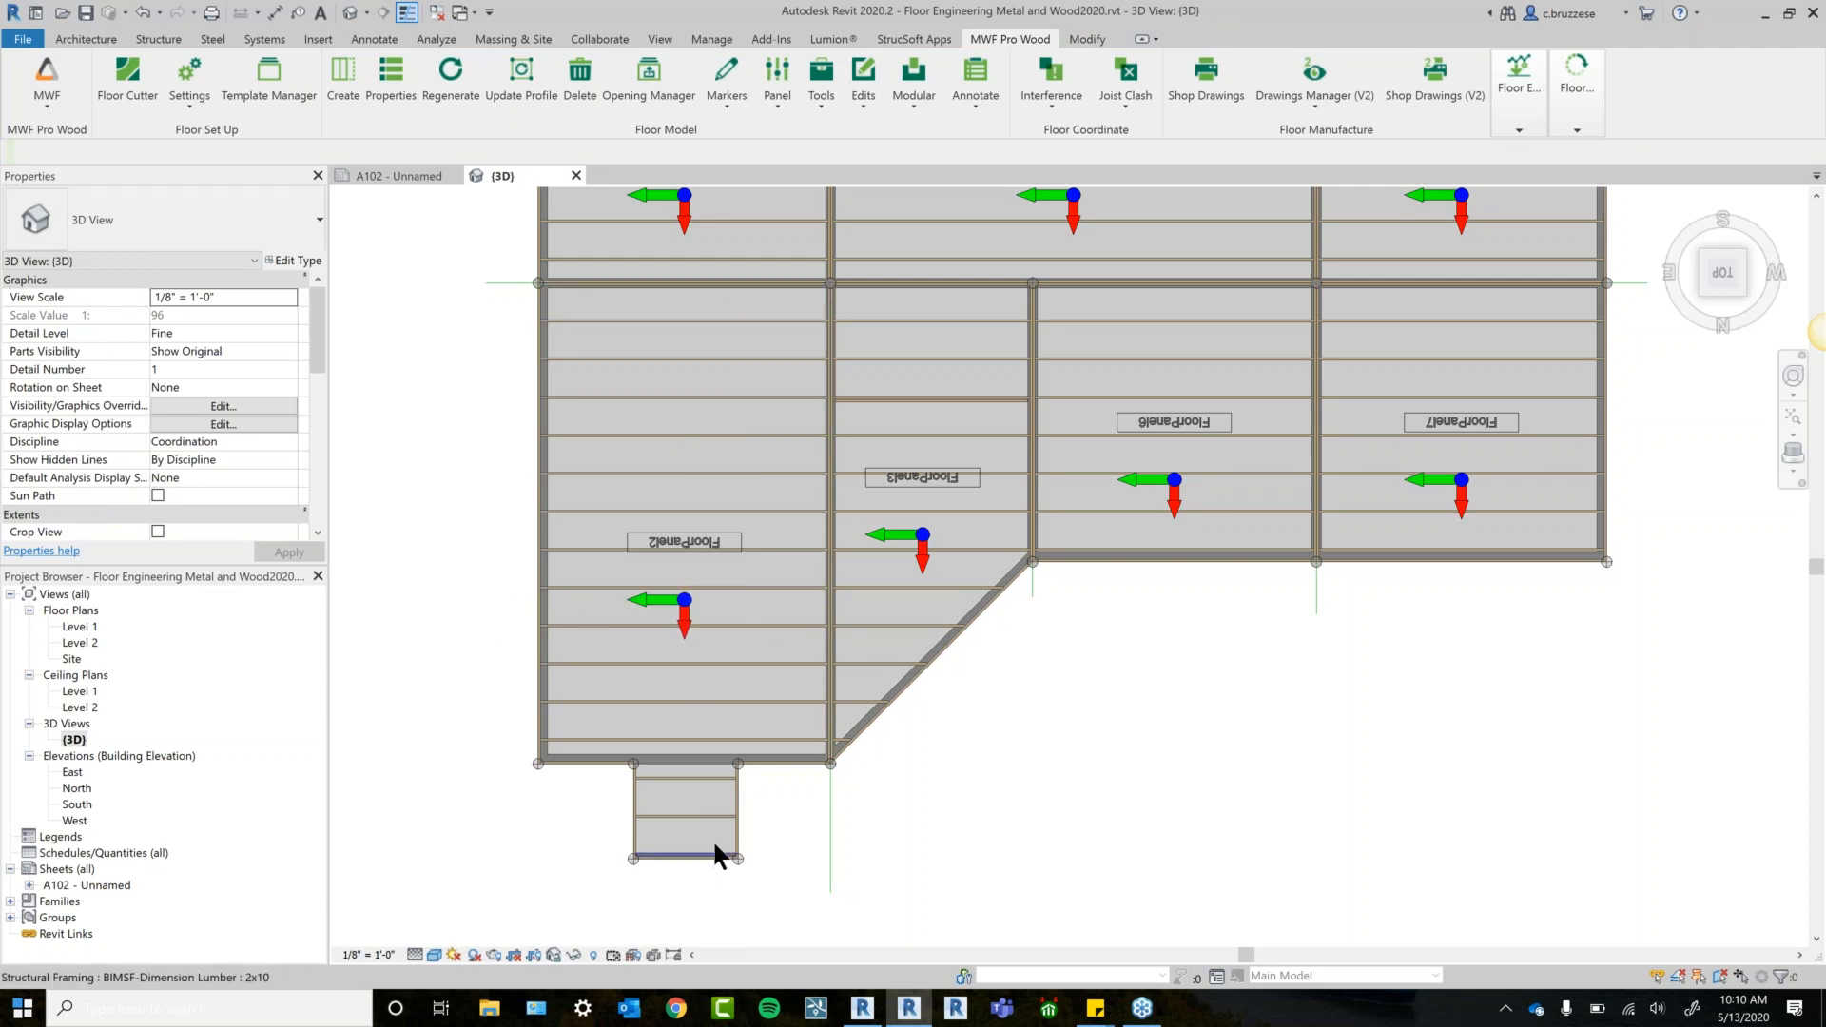
pyautogui.click(688, 619)
pyautogui.press('r')
pyautogui.press('o')
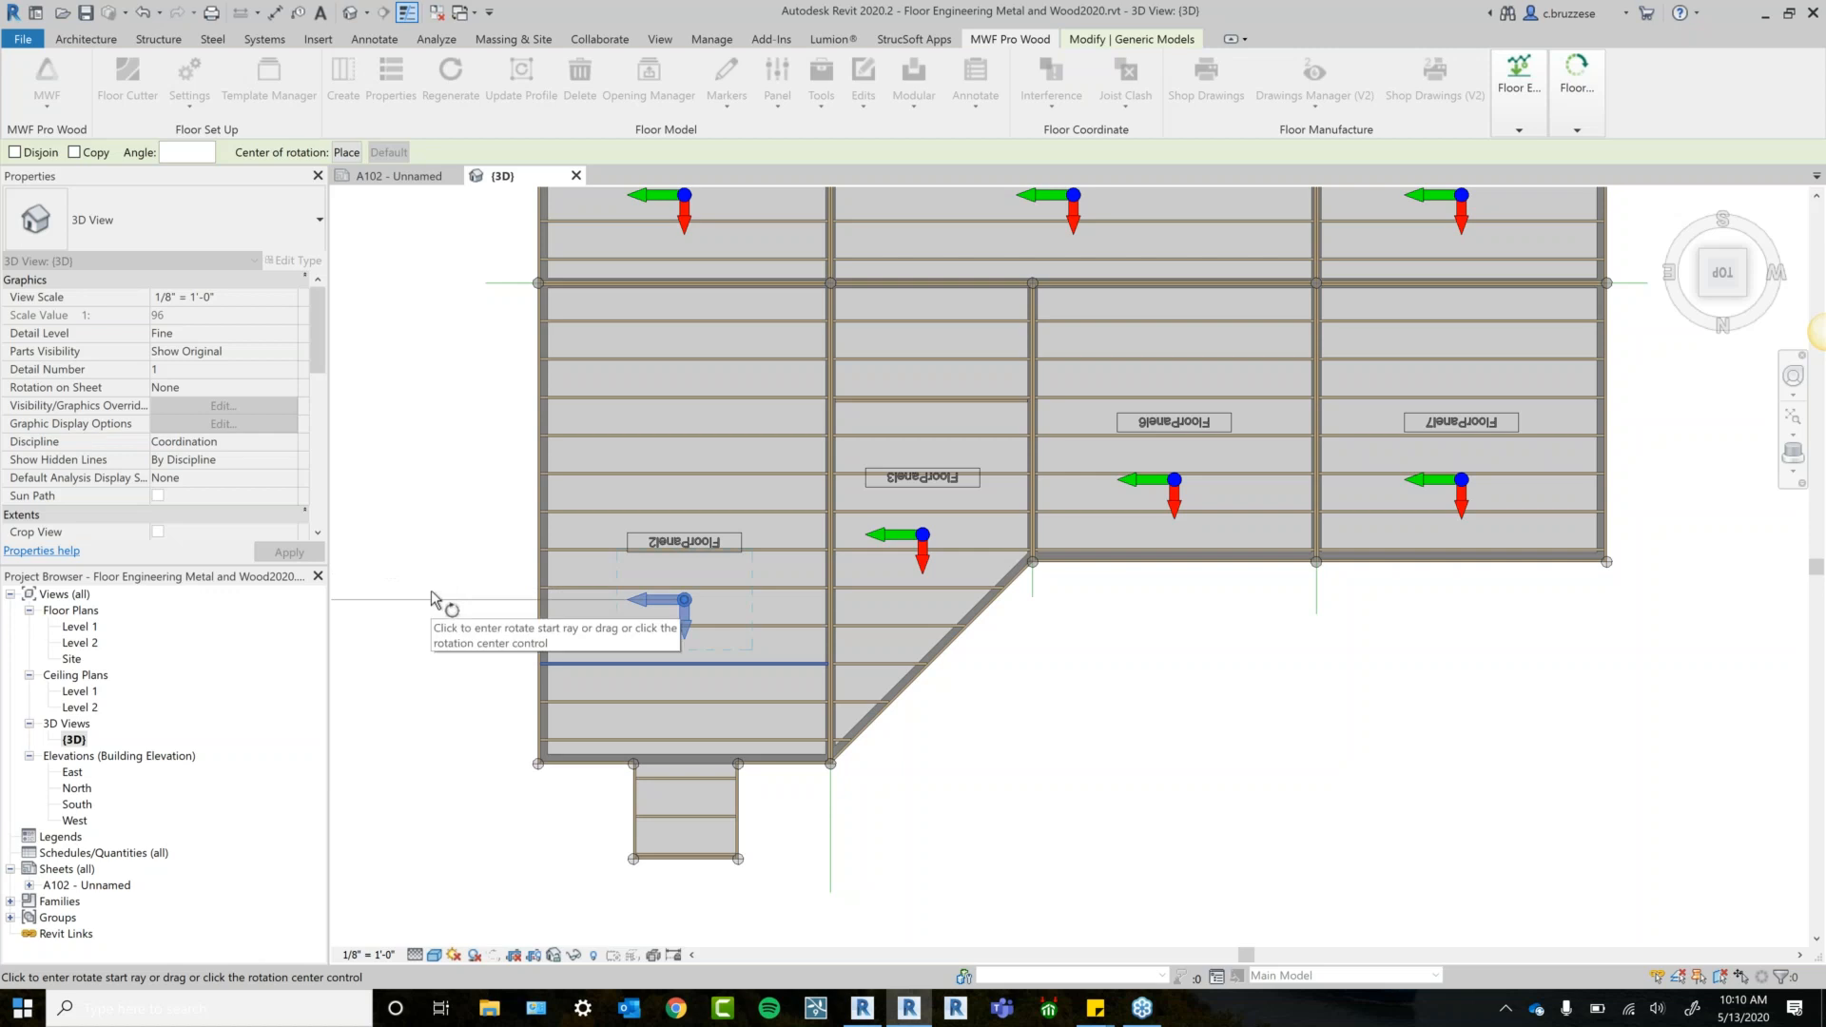
pyautogui.press('Escape')
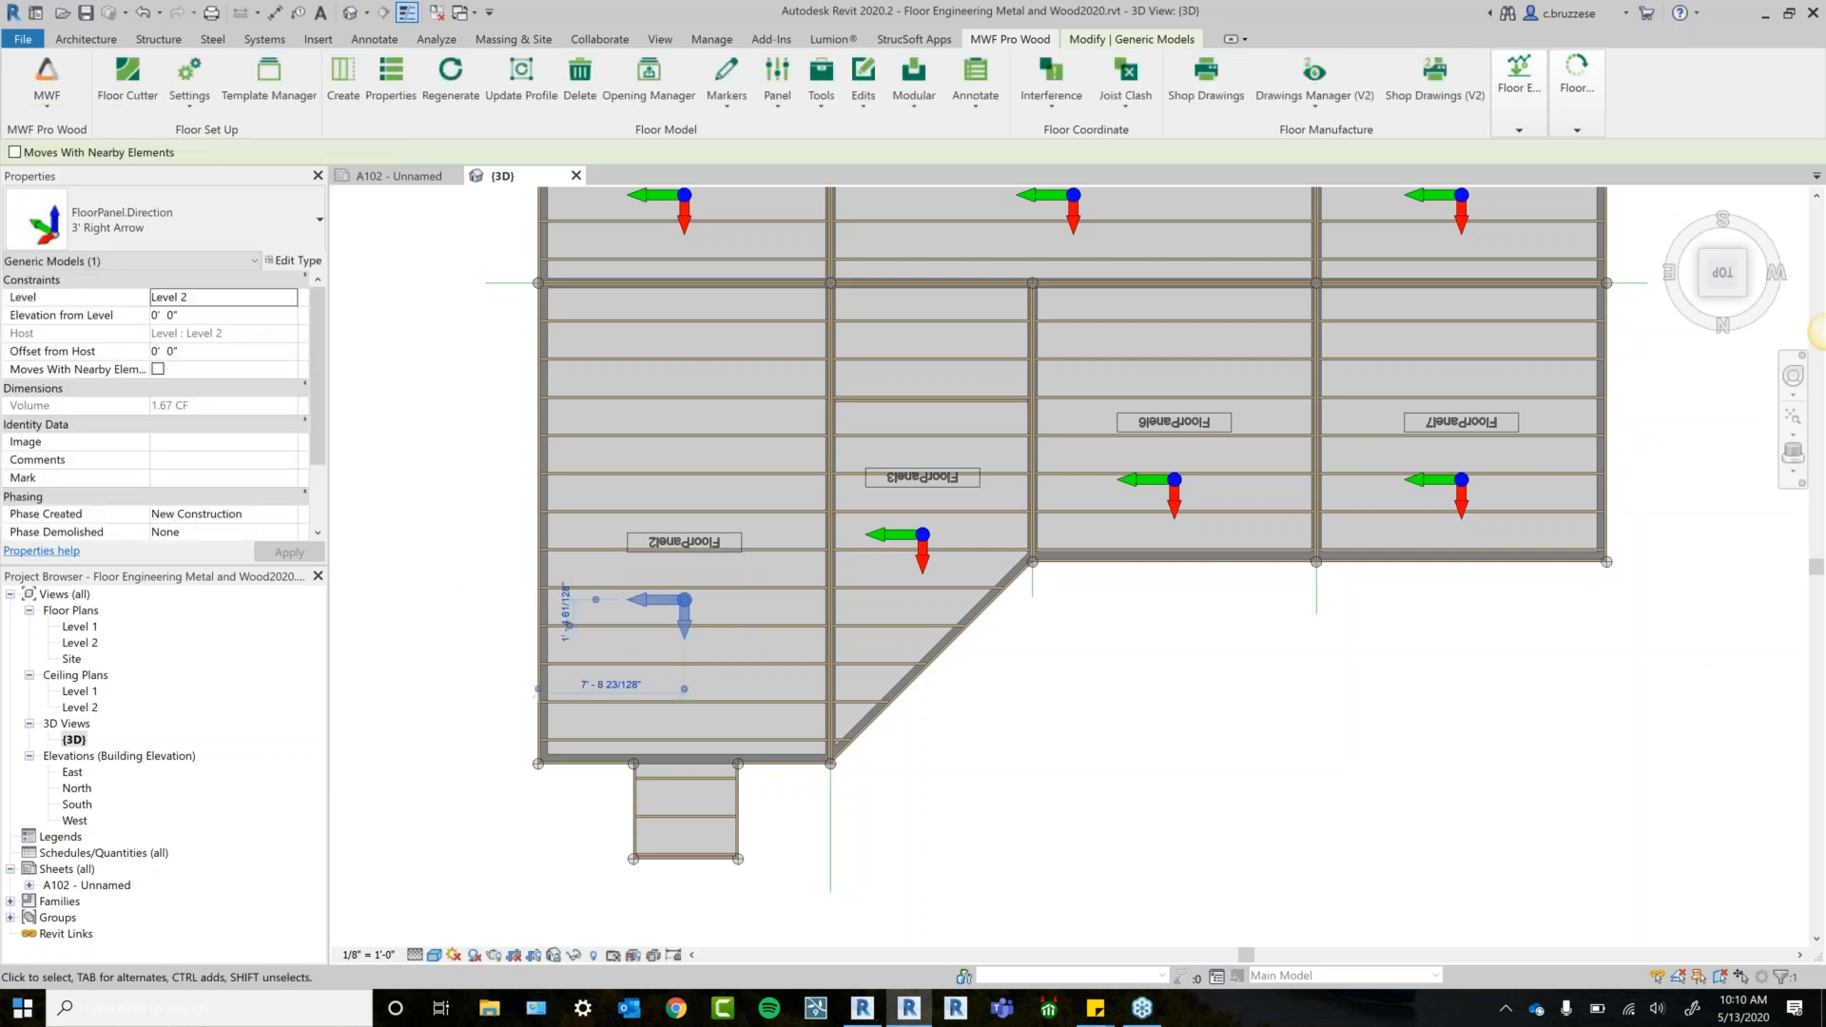
pyautogui.click(1109, 43)
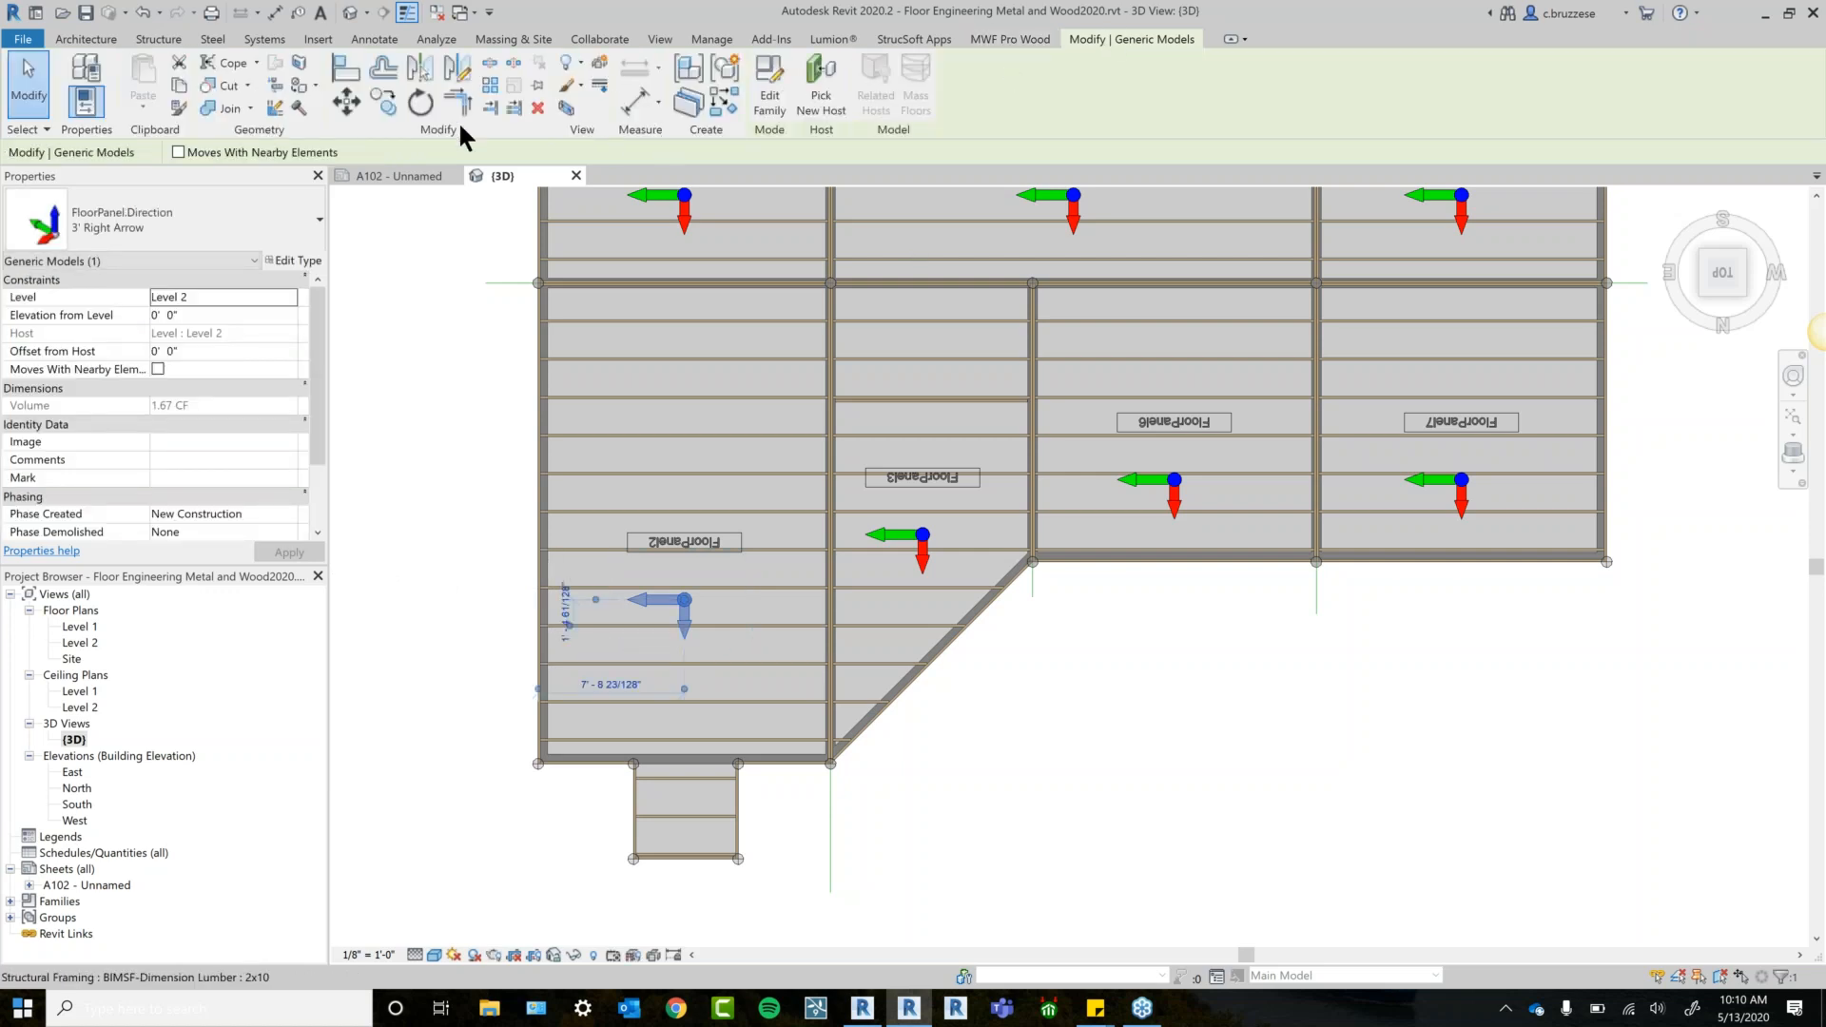
pyautogui.press('r')
pyautogui.press('o')
pyautogui.click(481, 574)
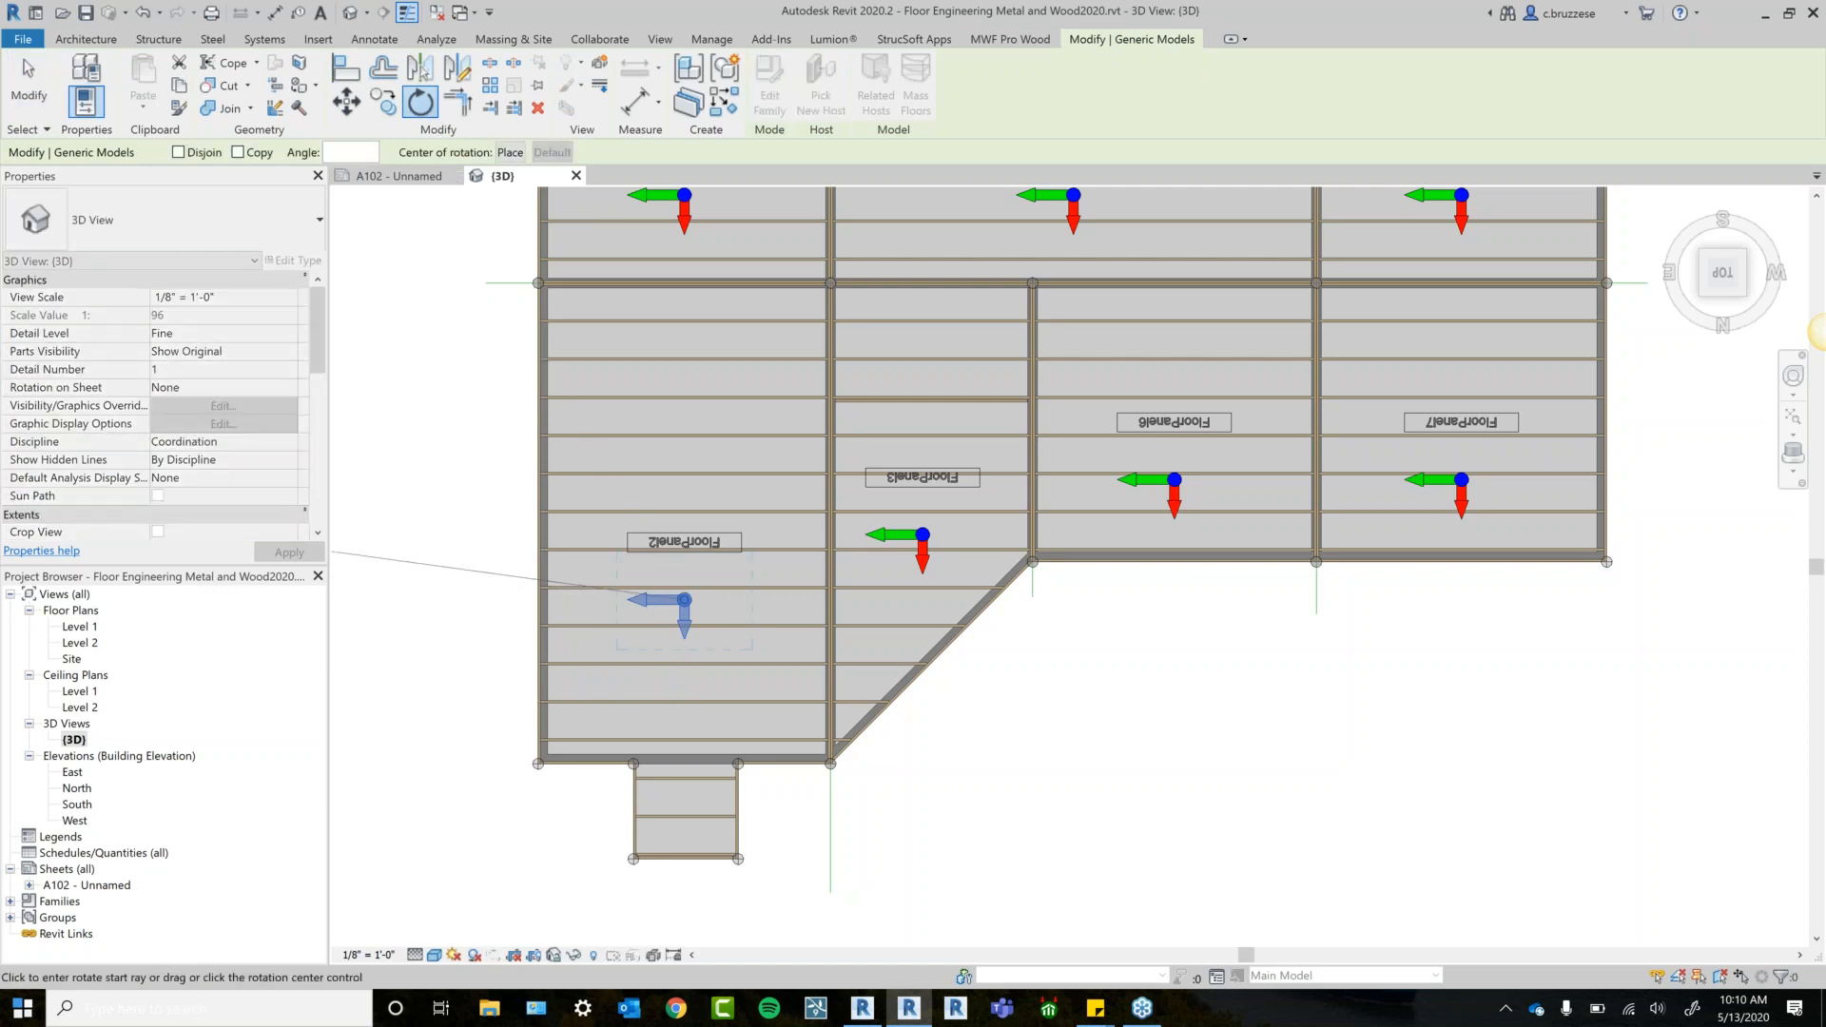
pyautogui.write('90')
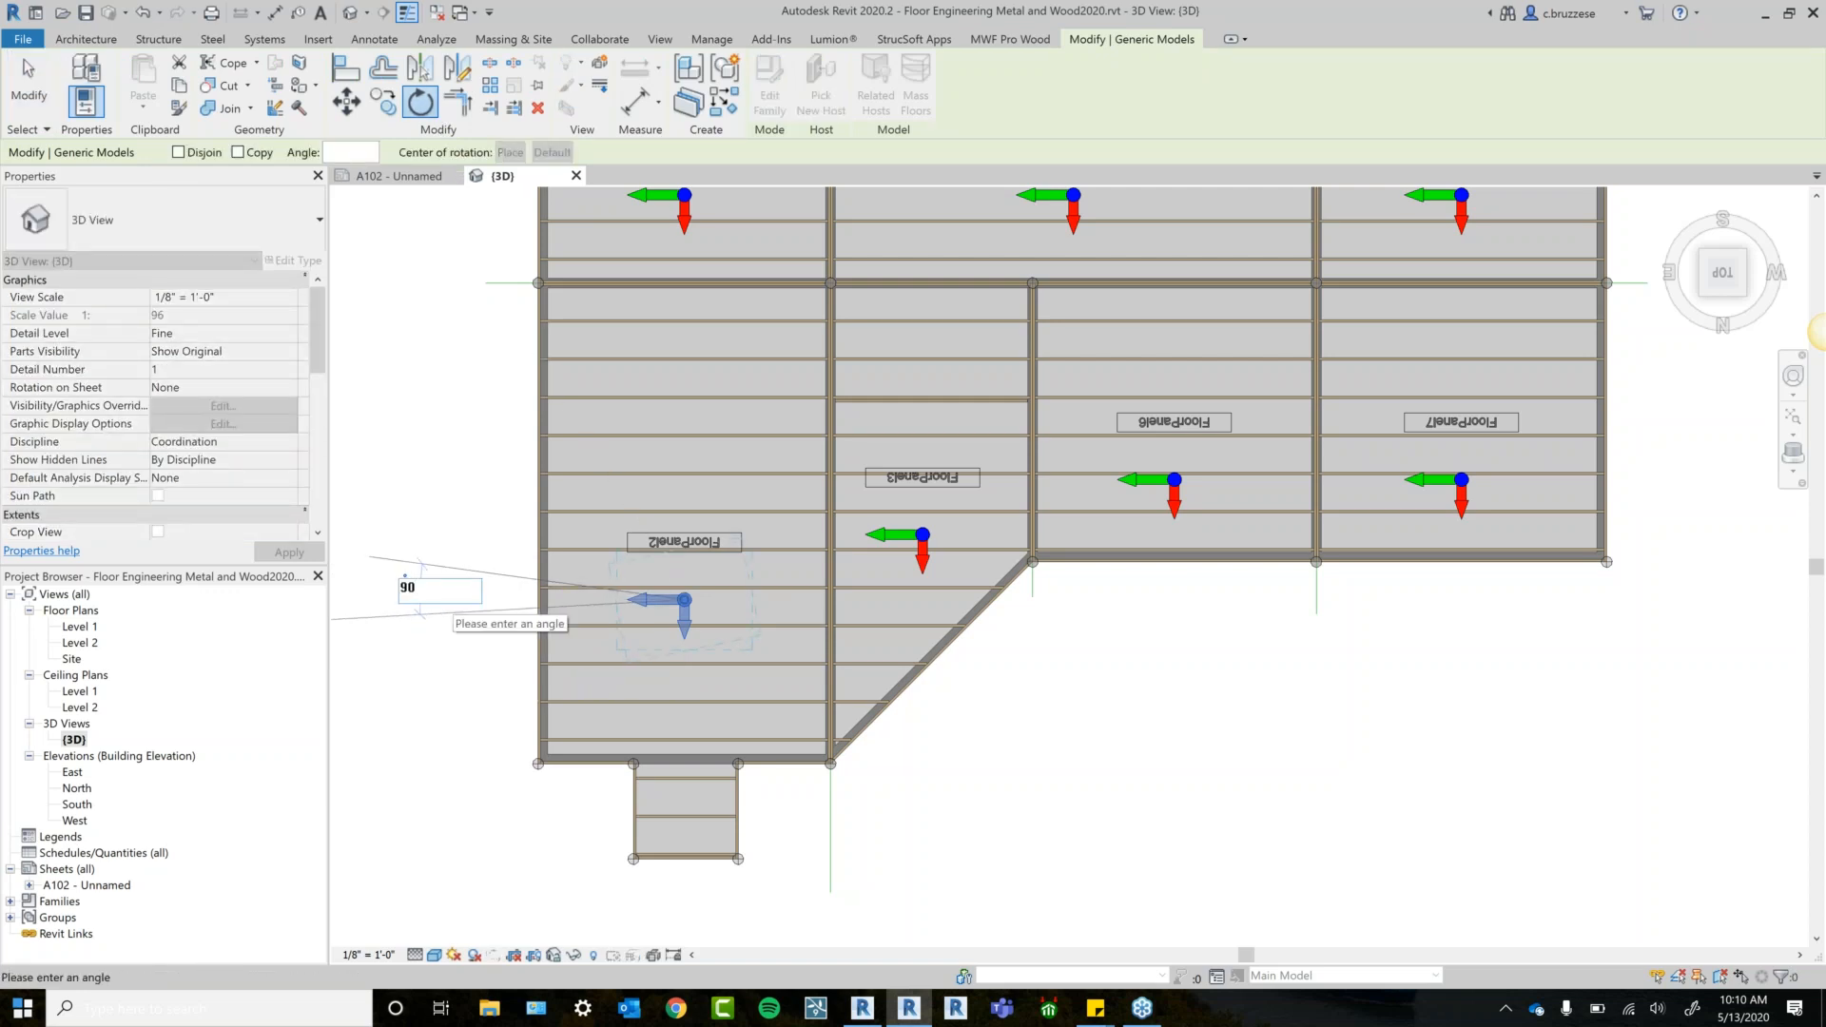
pyautogui.press('Return')
pyautogui.click(1028, 761)
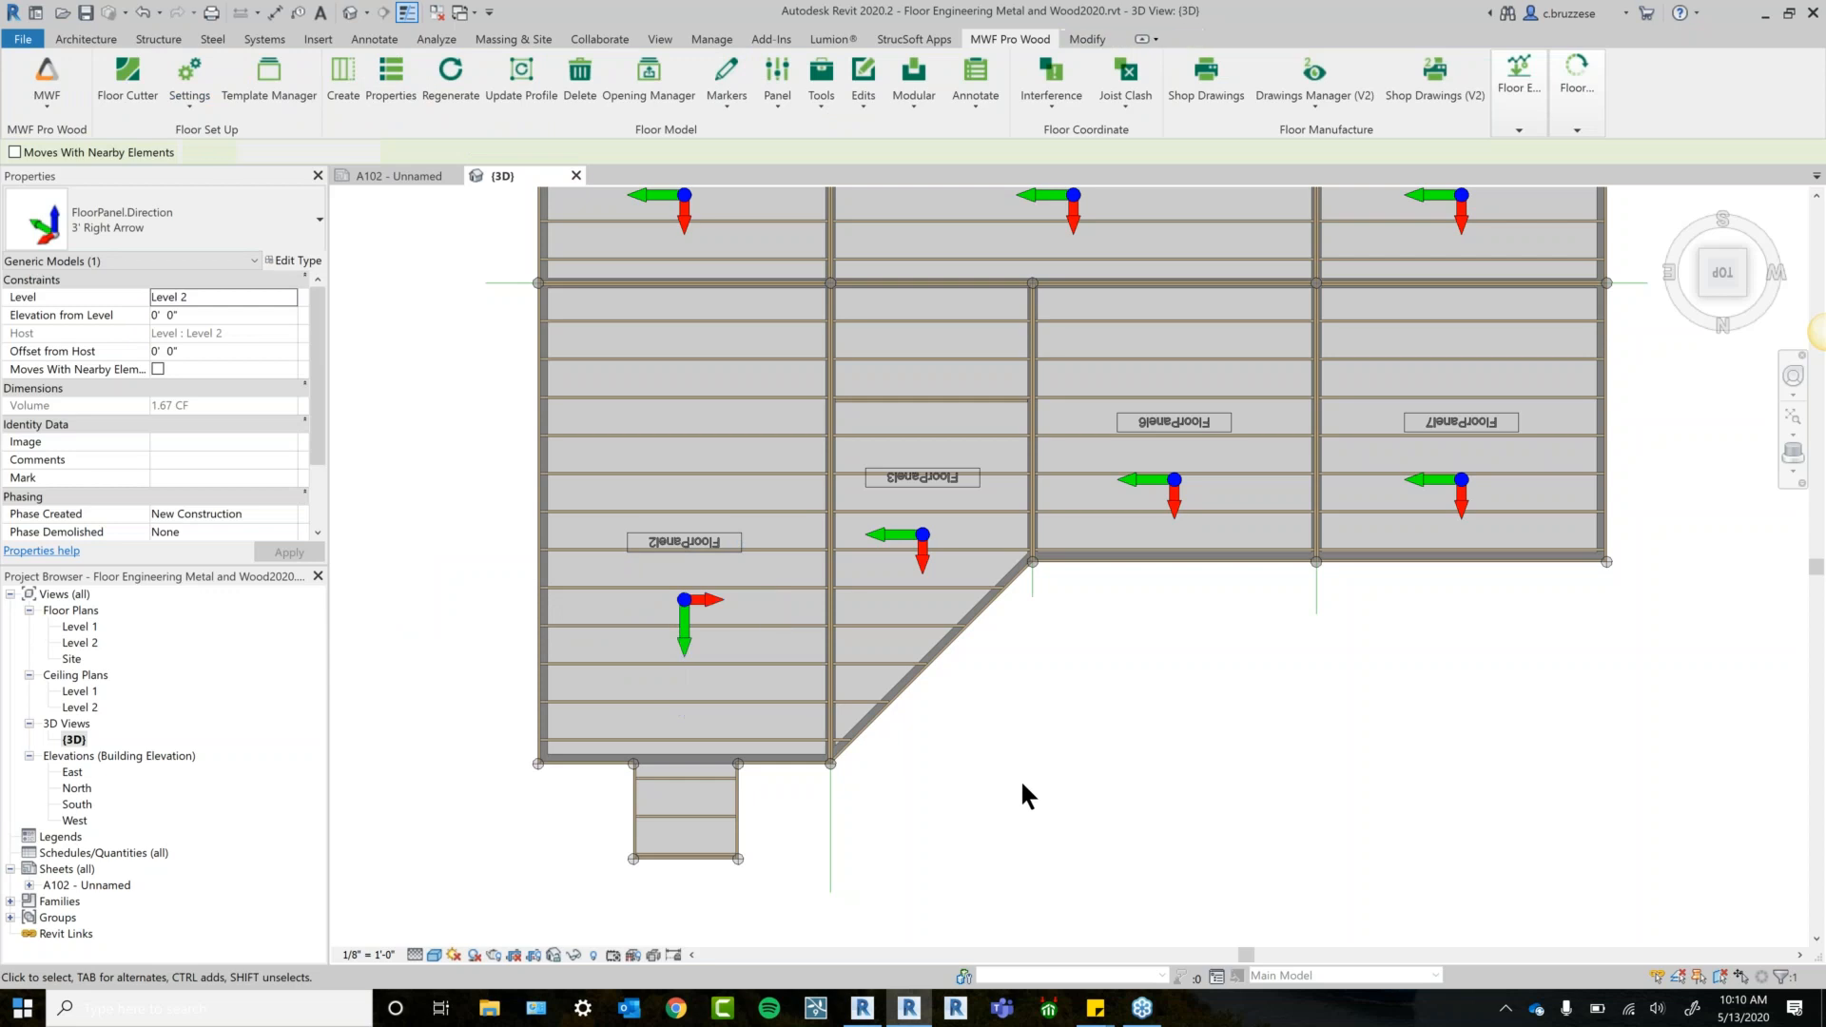
pyautogui.click(684, 655)
pyautogui.click(434, 84)
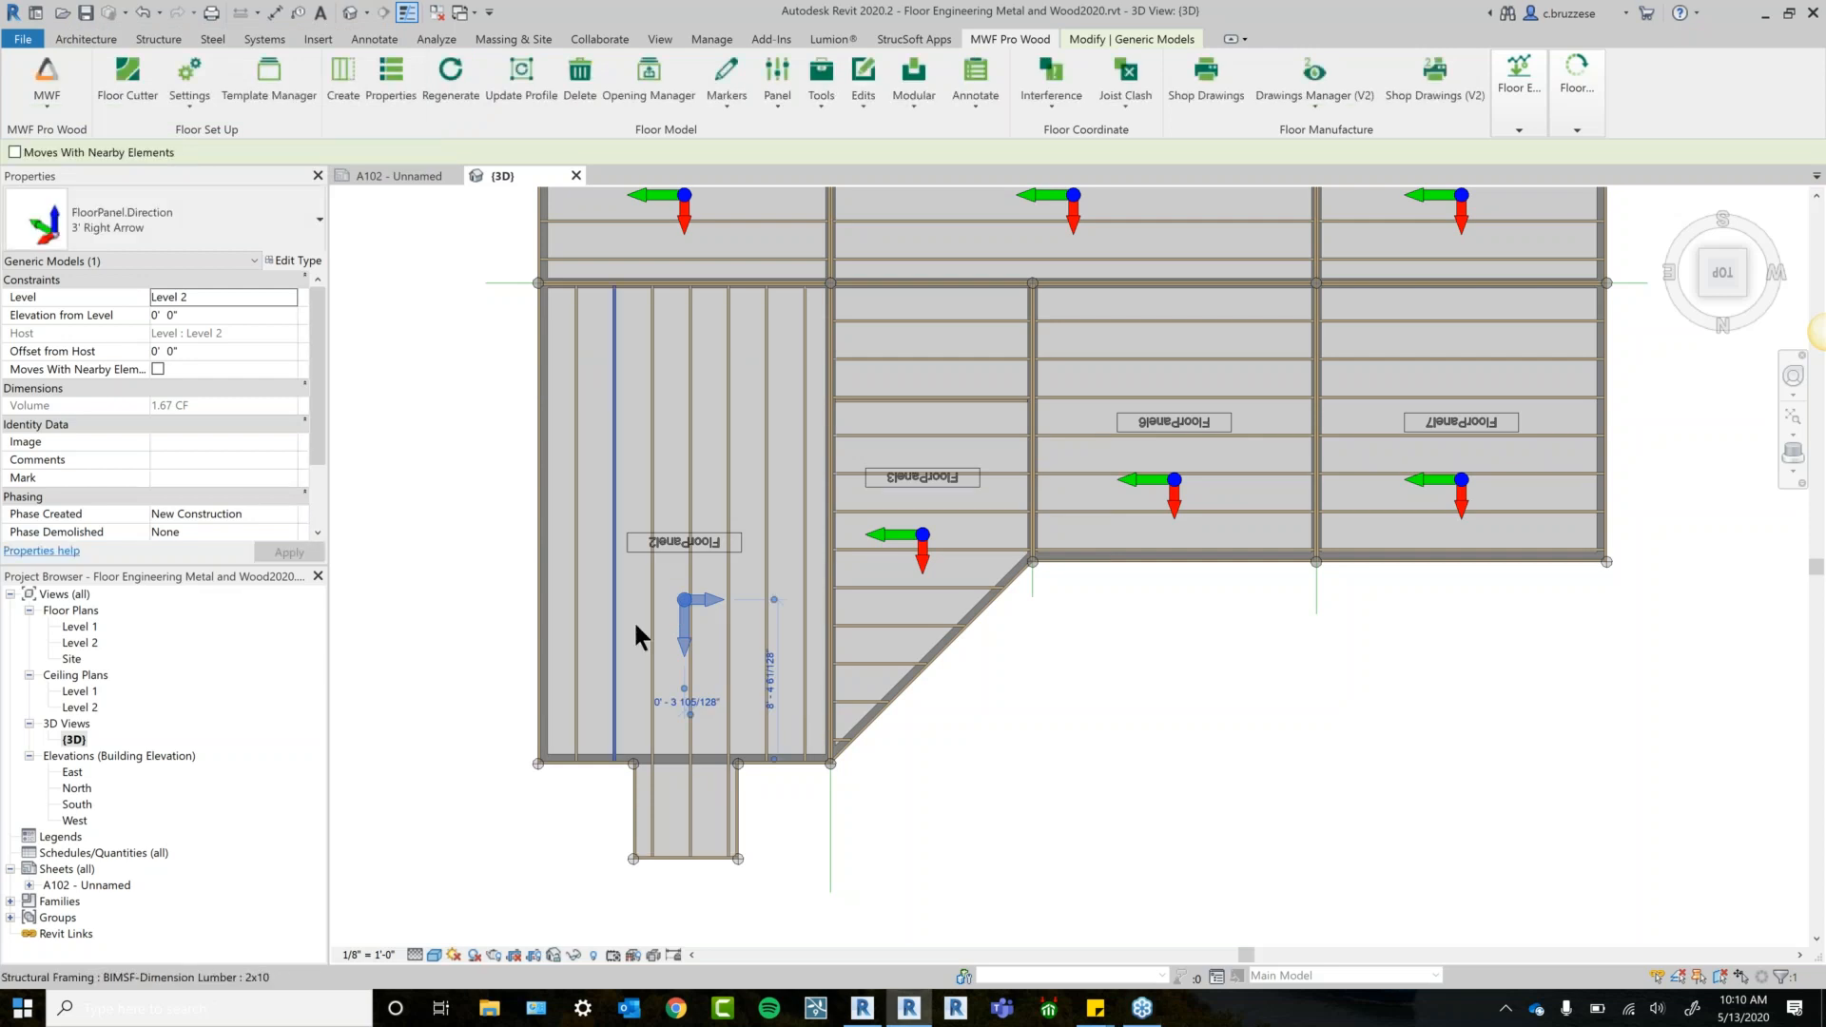
pyautogui.keyDown('shift'); pyautogui.moveTo(1108, 775); pyautogui.dragTo(995, 718, button='middle'); pyautogui.keyUp('shift')
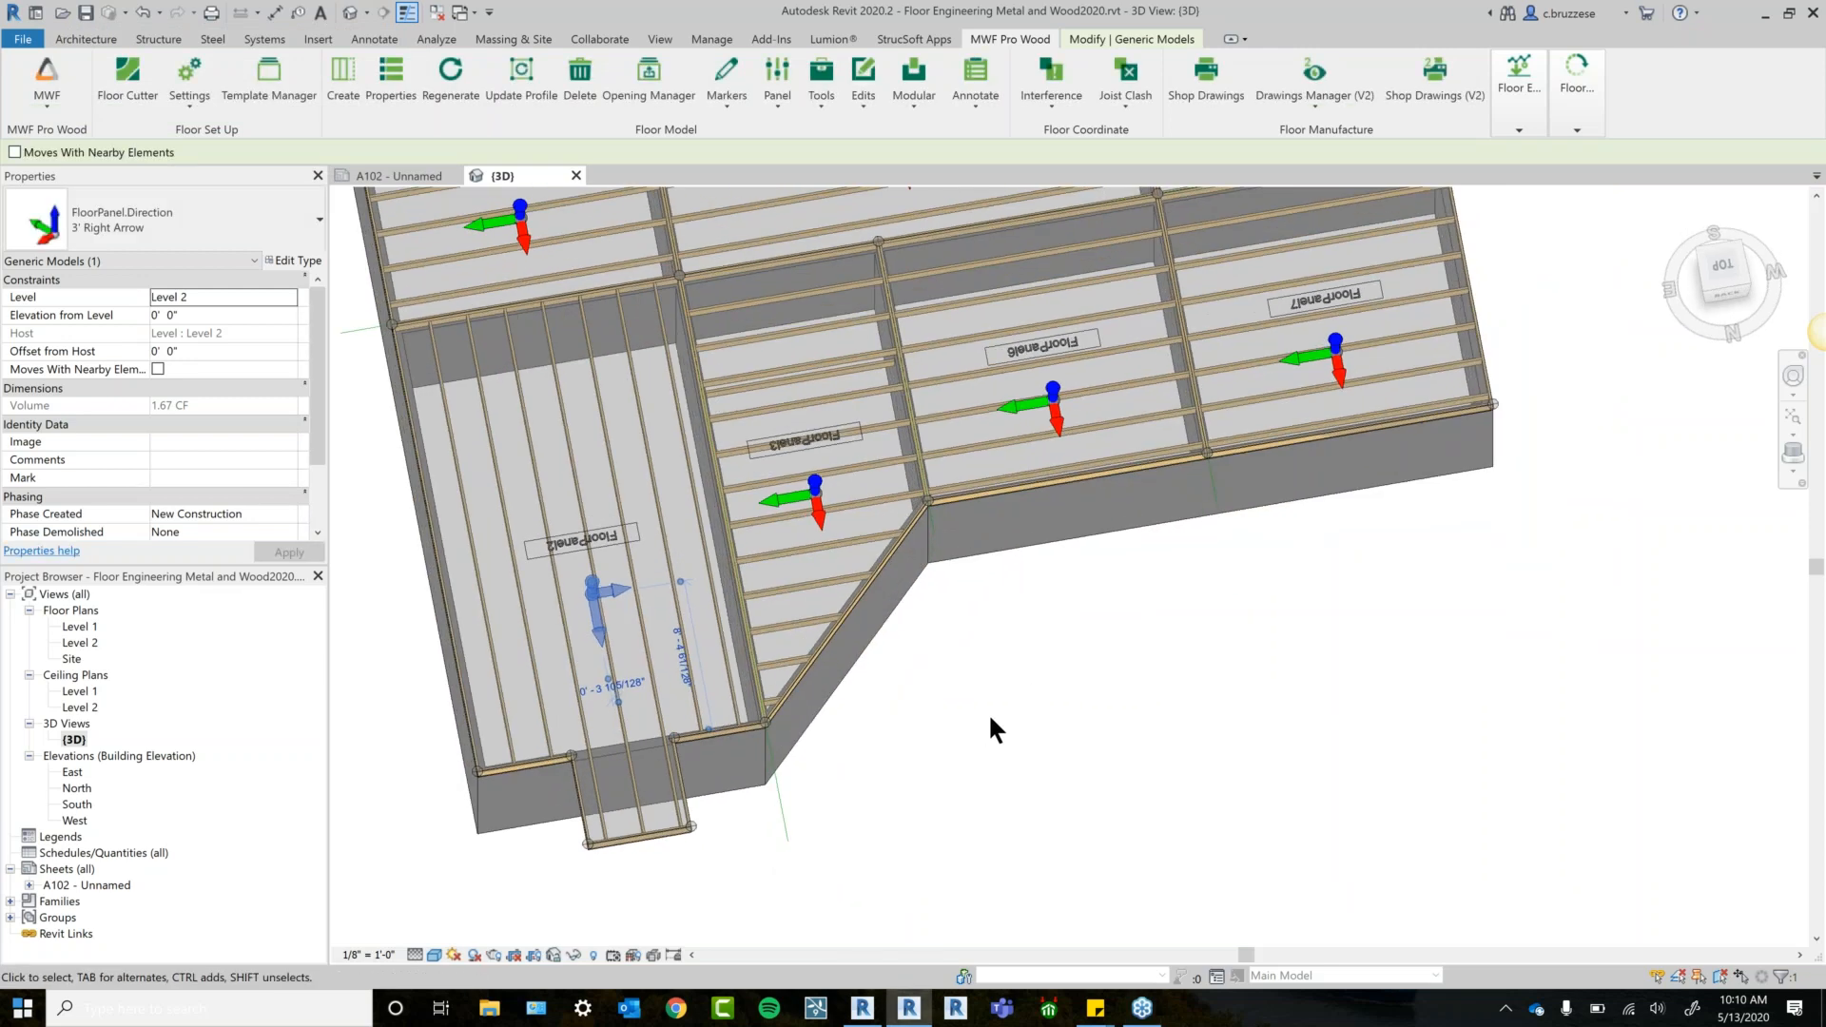
pyautogui.click(575, 493)
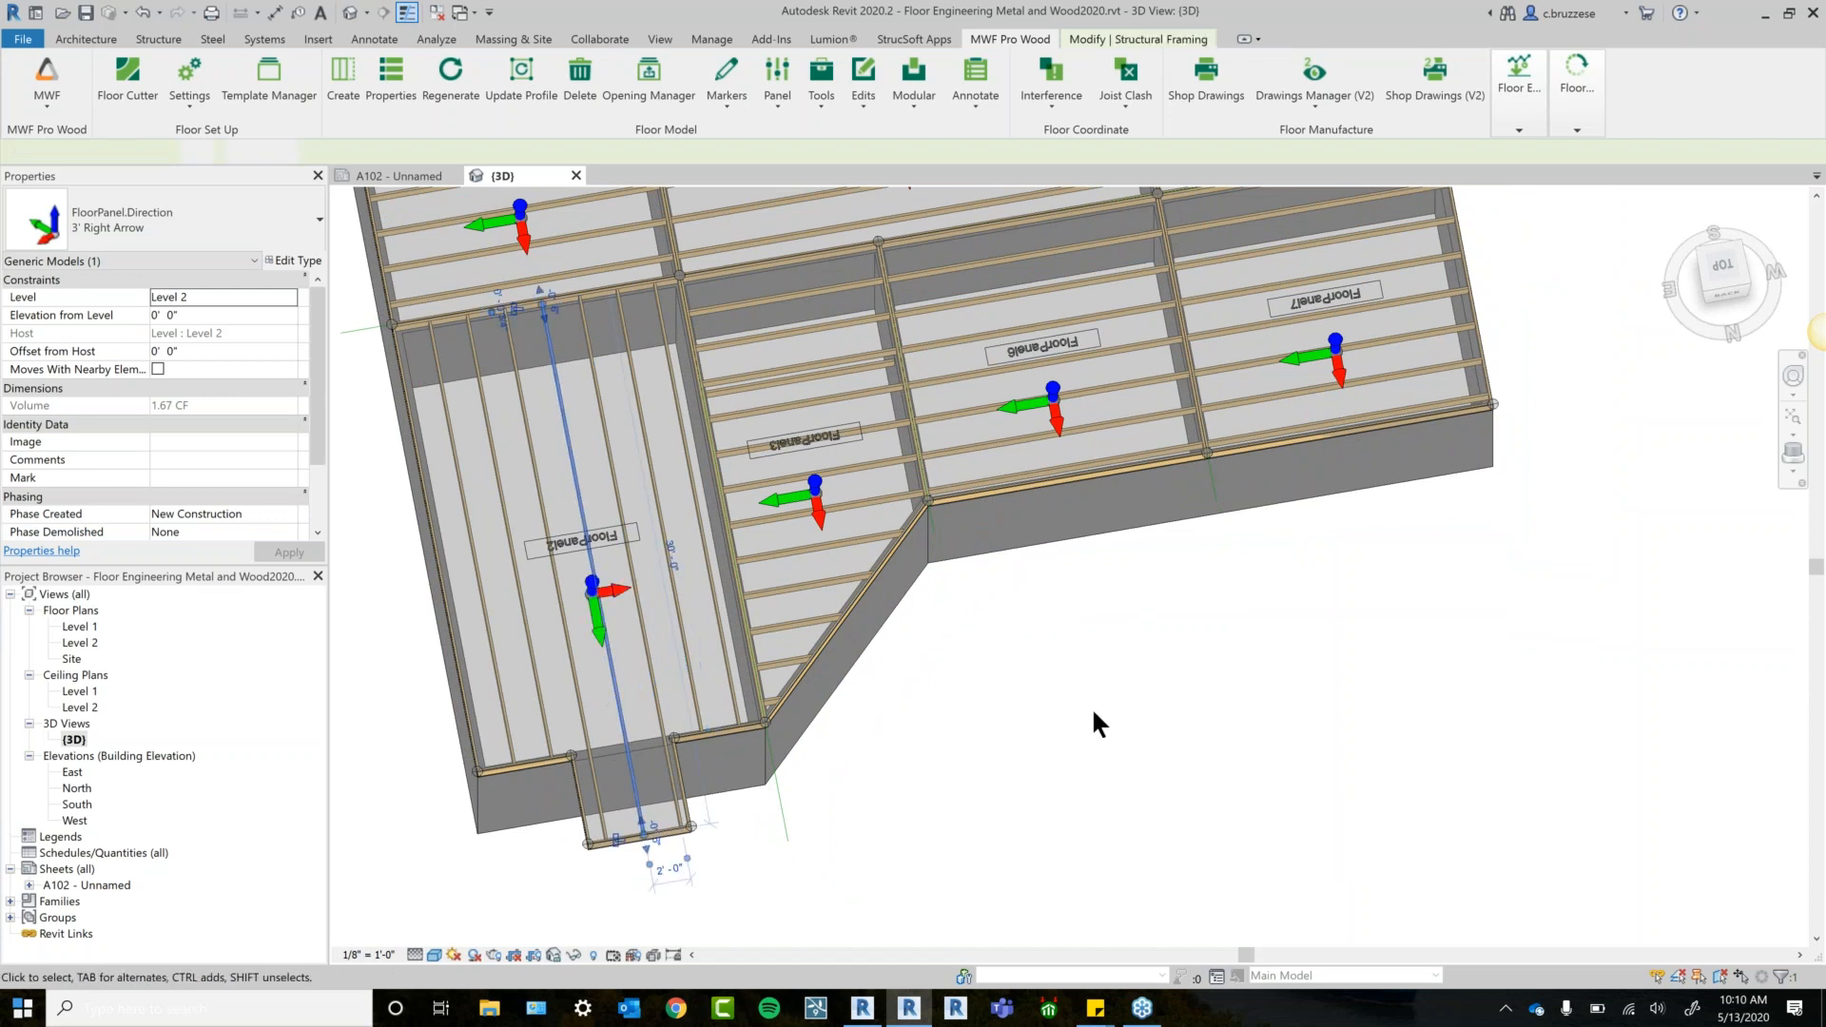
pyautogui.moveTo(1093, 712); pyautogui.dragTo(1021, 808, button='middle')
pyautogui.press('Escape')
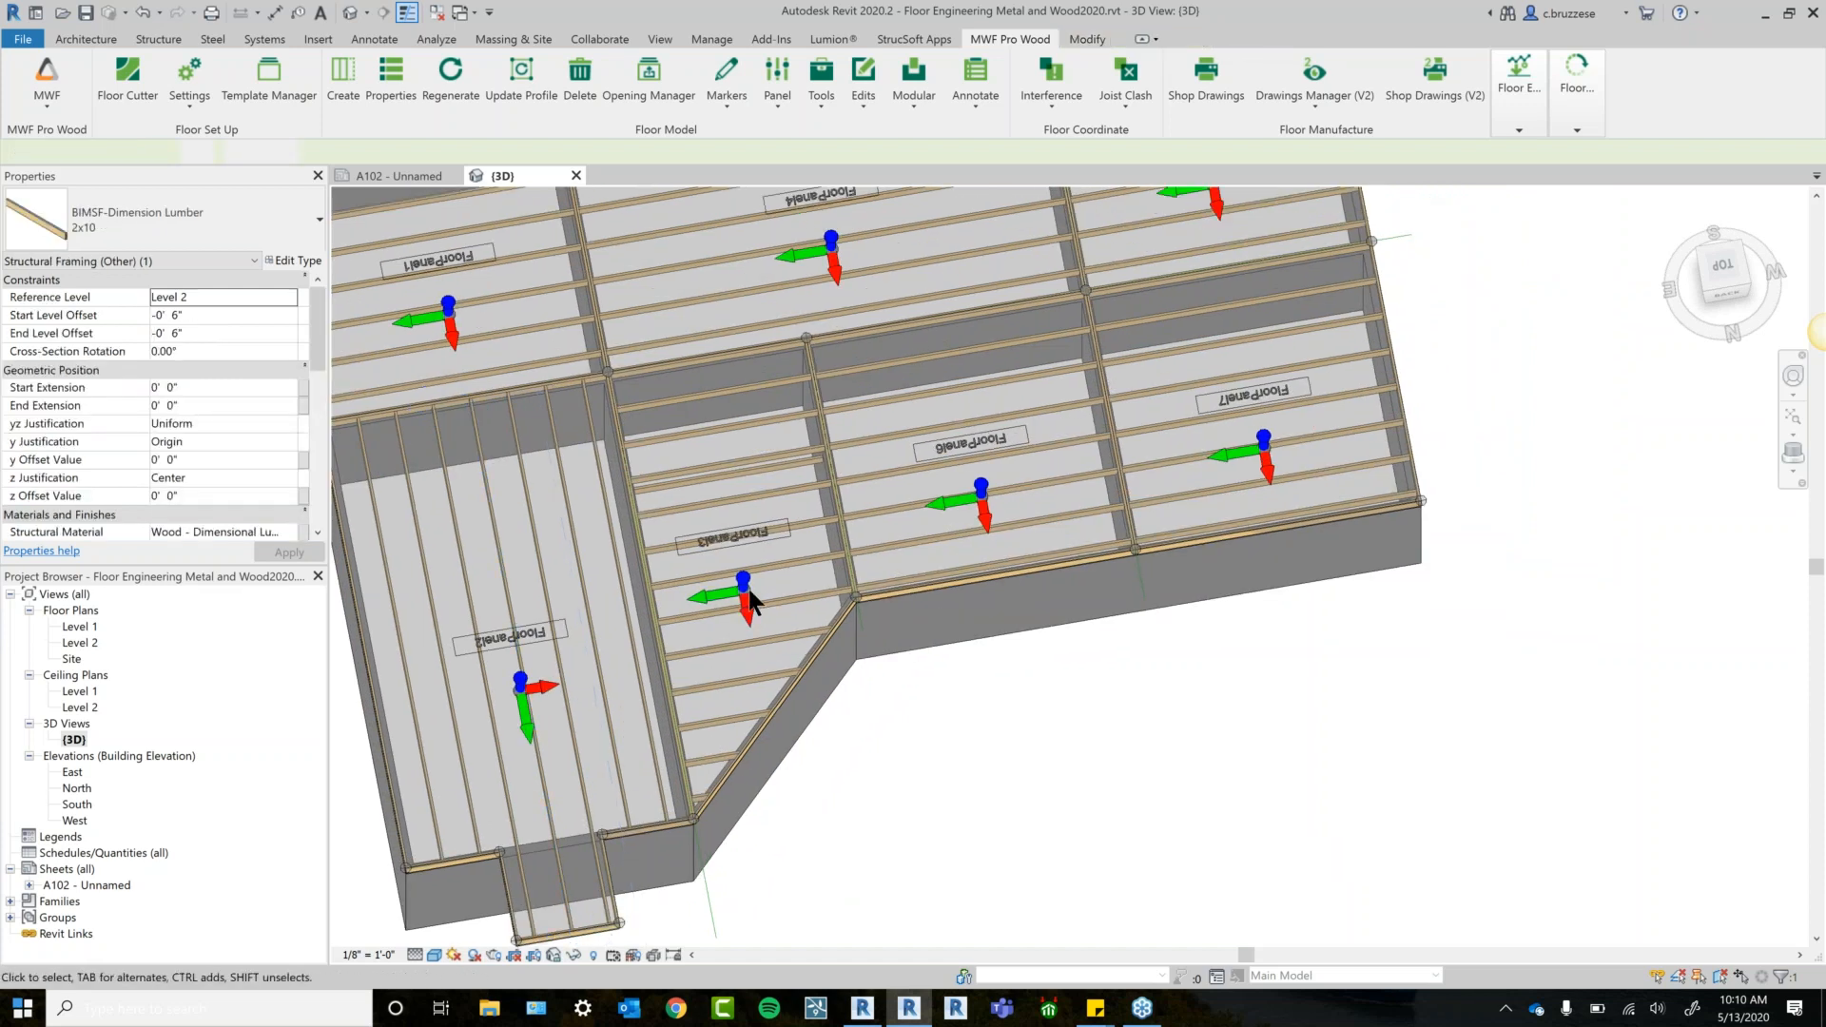
pyautogui.click(747, 617)
pyautogui.click(1710, 268)
pyautogui.click(1680, 224)
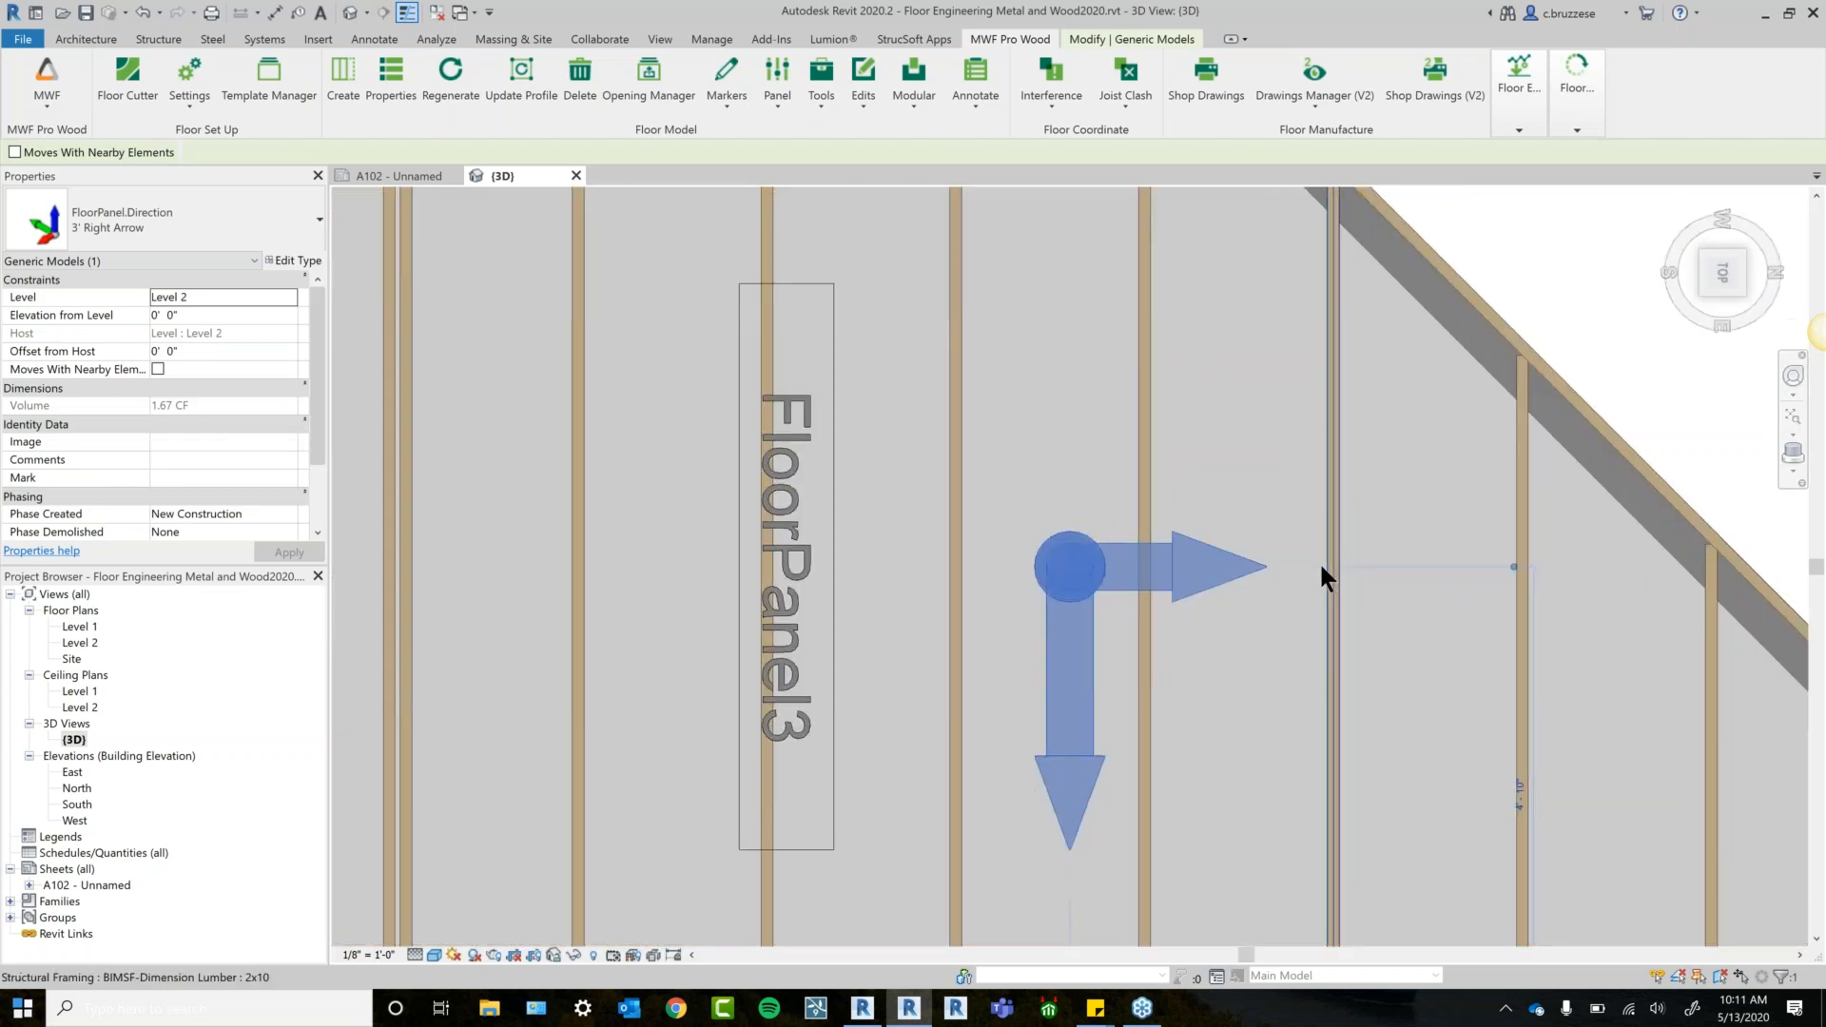
pyautogui.scroll(-1, 1232, 572)
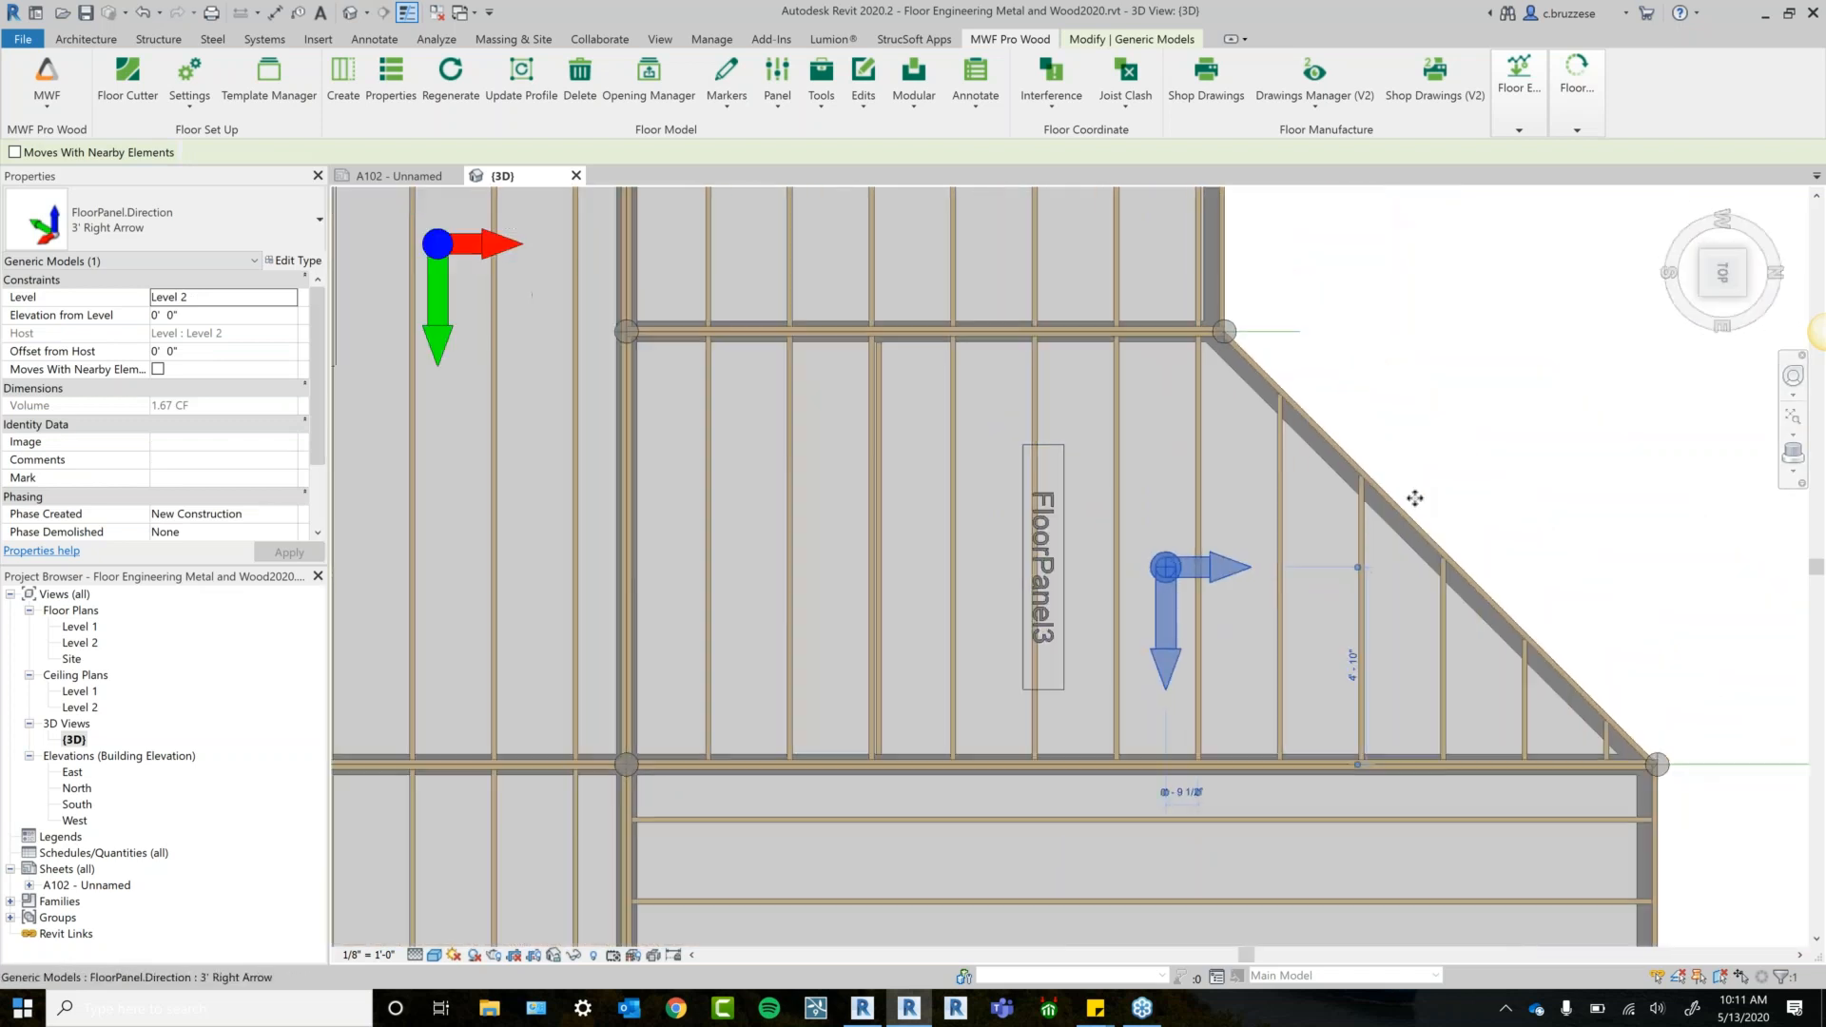
pyautogui.click(1523, 466)
pyautogui.keyDown('shift'); pyautogui.moveTo(1437, 567); pyautogui.dragTo(1123, 597, button='middle'); pyautogui.keyUp('shift')
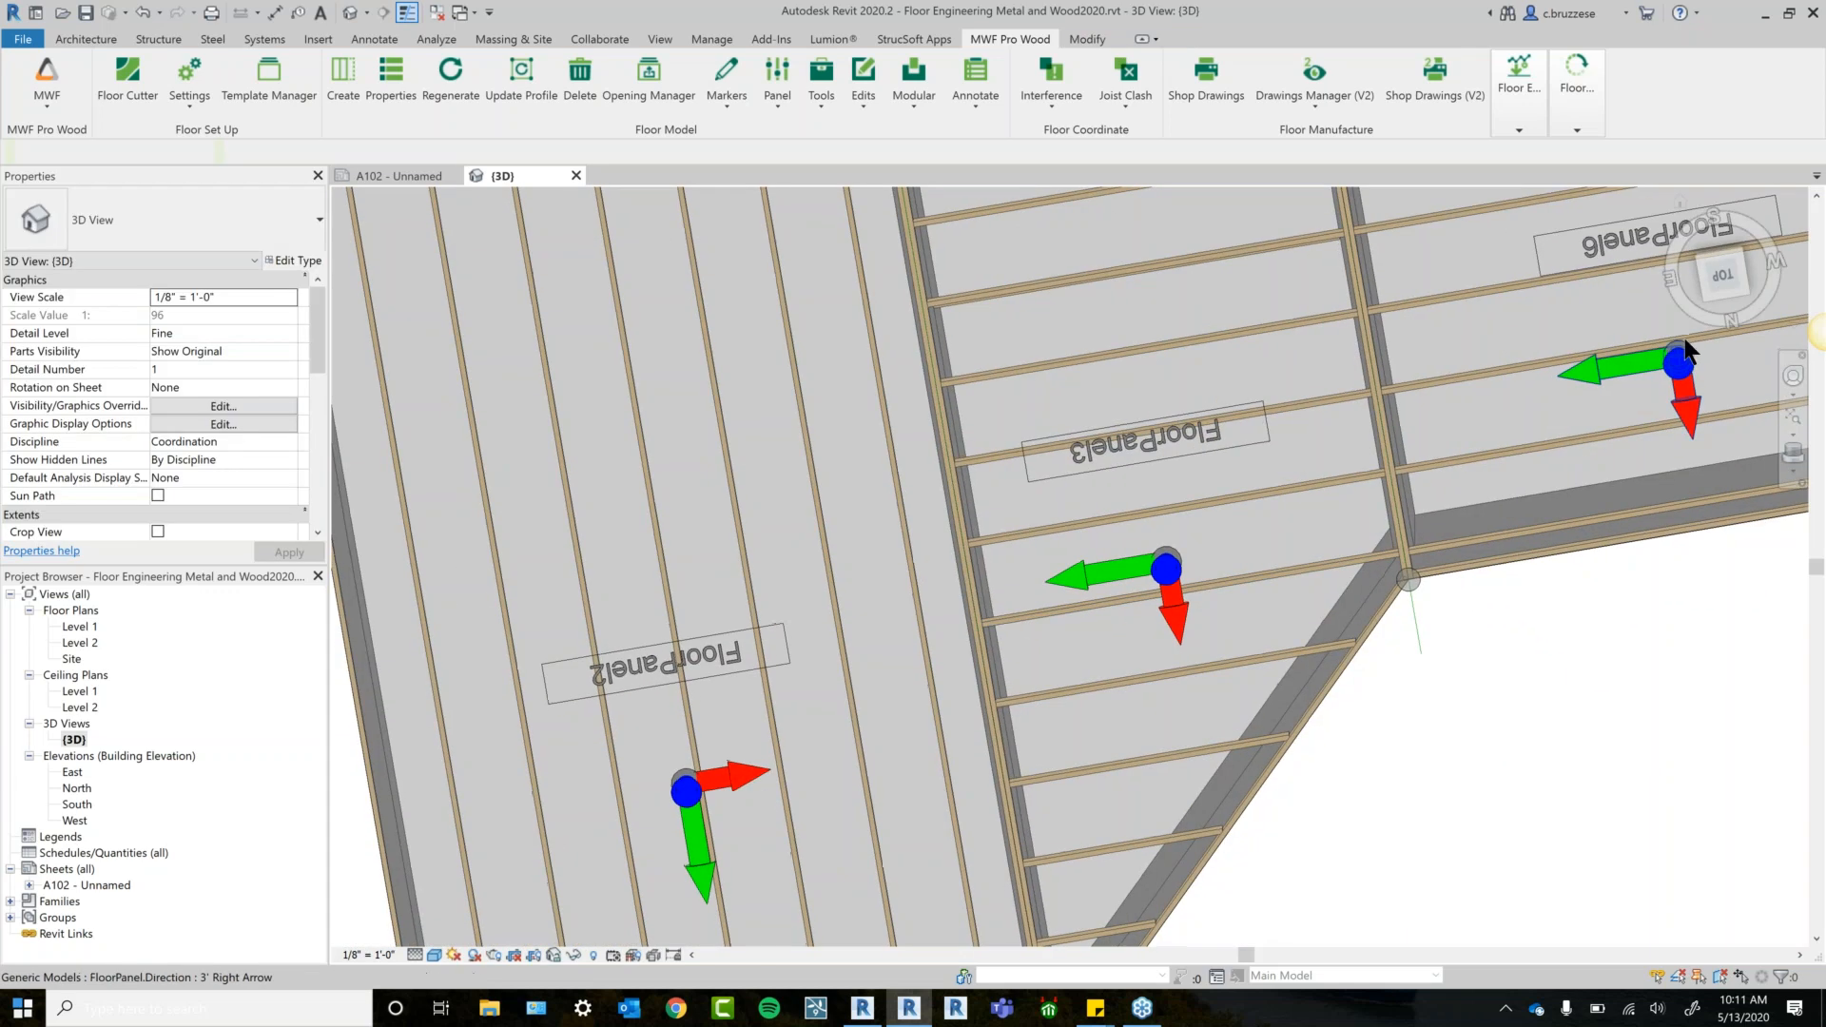
# Rotate FloorPanel3's direction arrow 90° with RO.
pyautogui.click(1720, 278)
pyautogui.scroll(2, 965, 596)
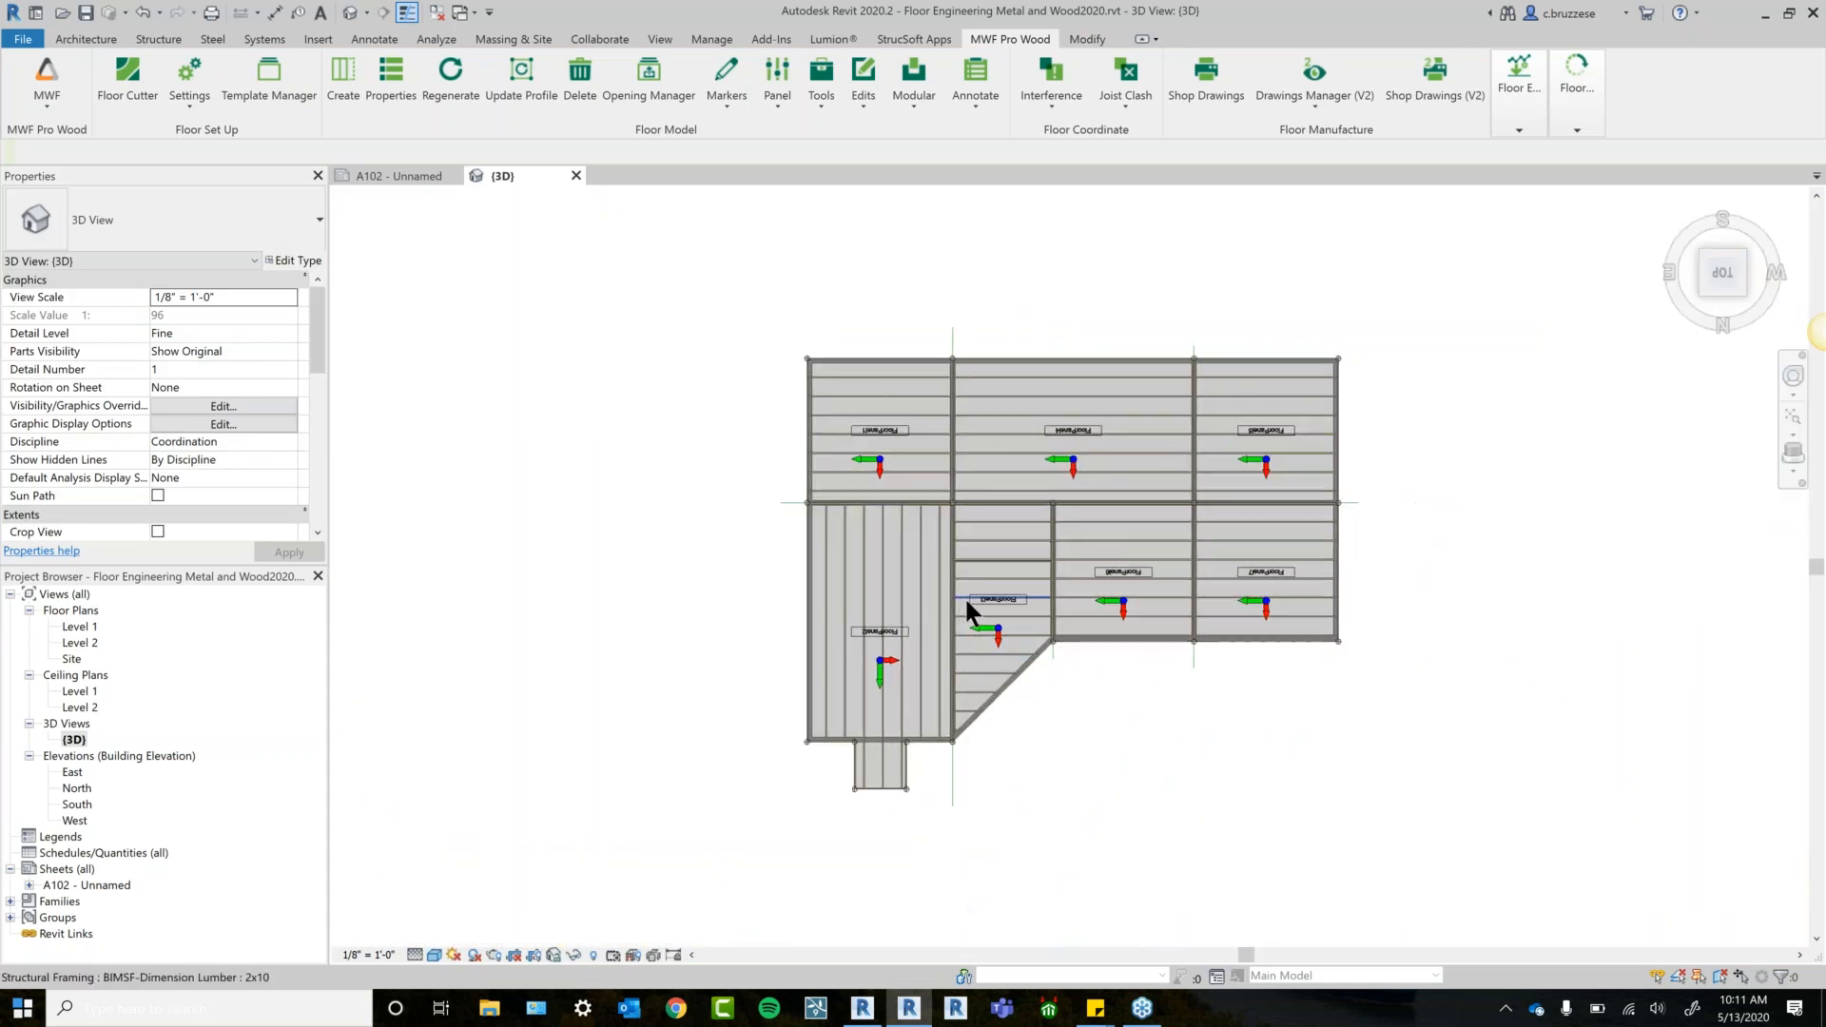
pyautogui.scroll(1, 996, 609)
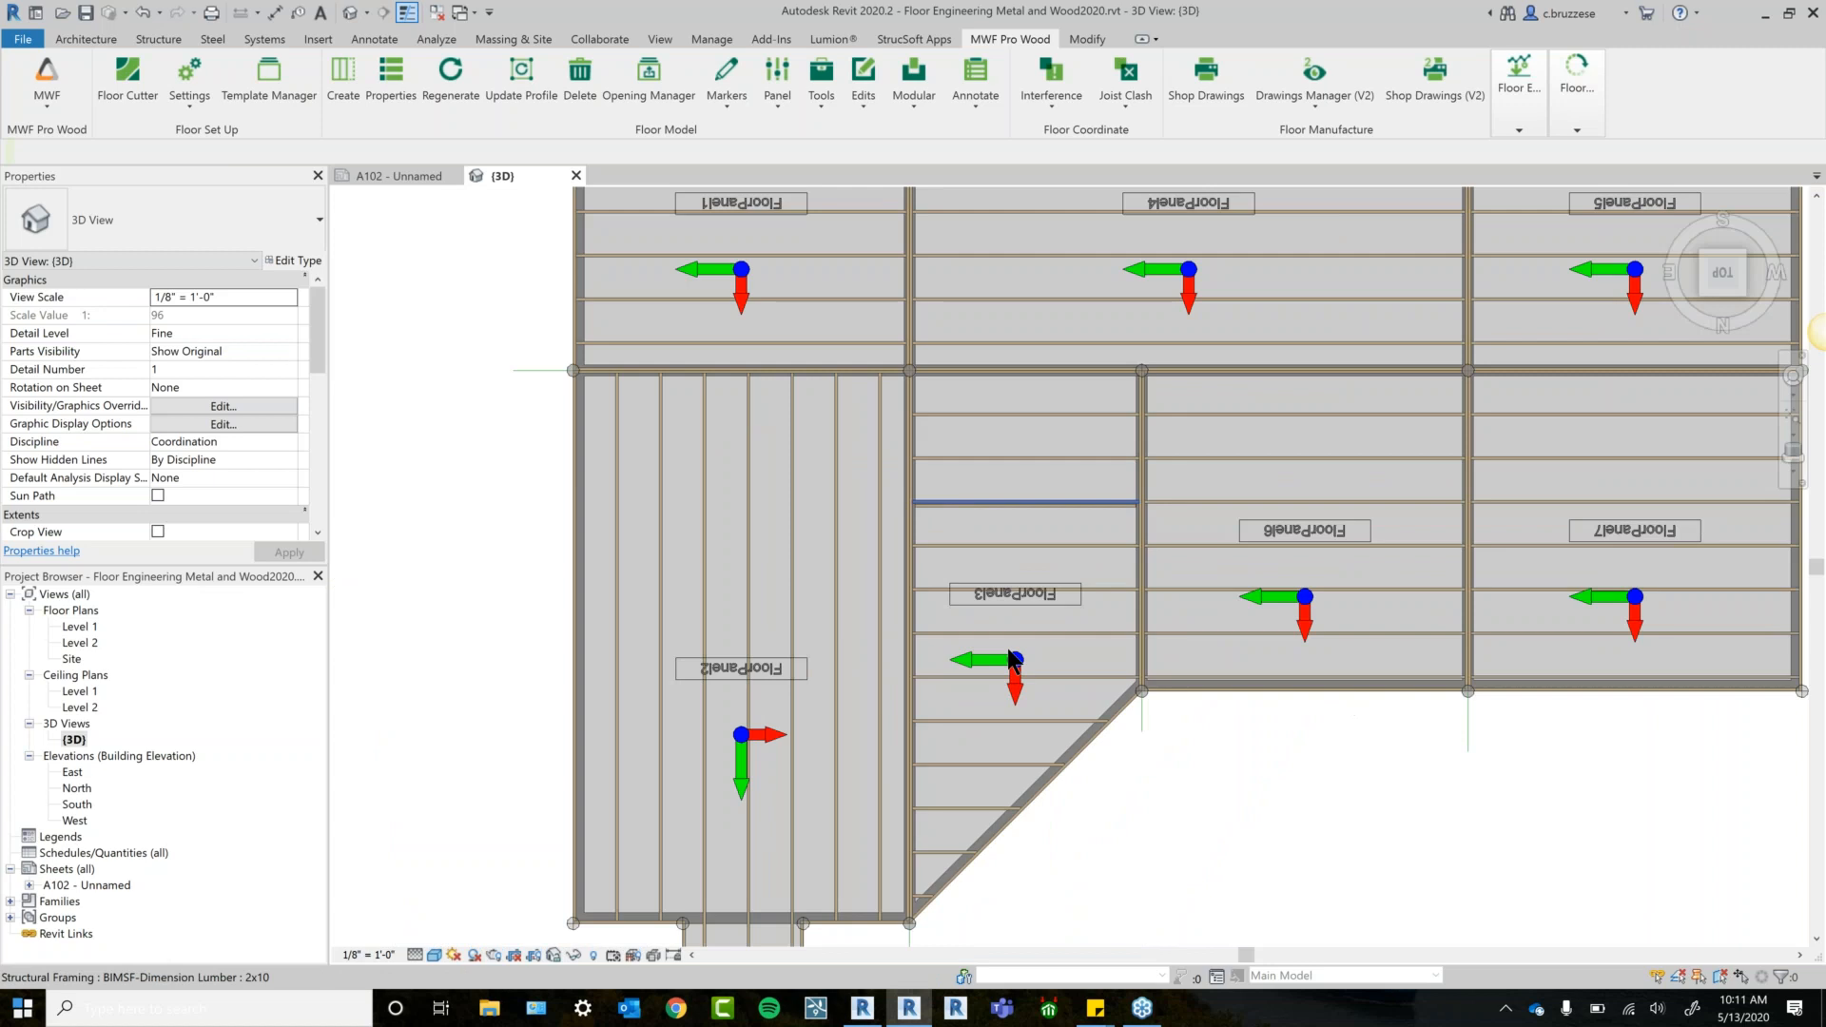
pyautogui.click(1009, 666)
pyautogui.press('r')
pyautogui.press('o')
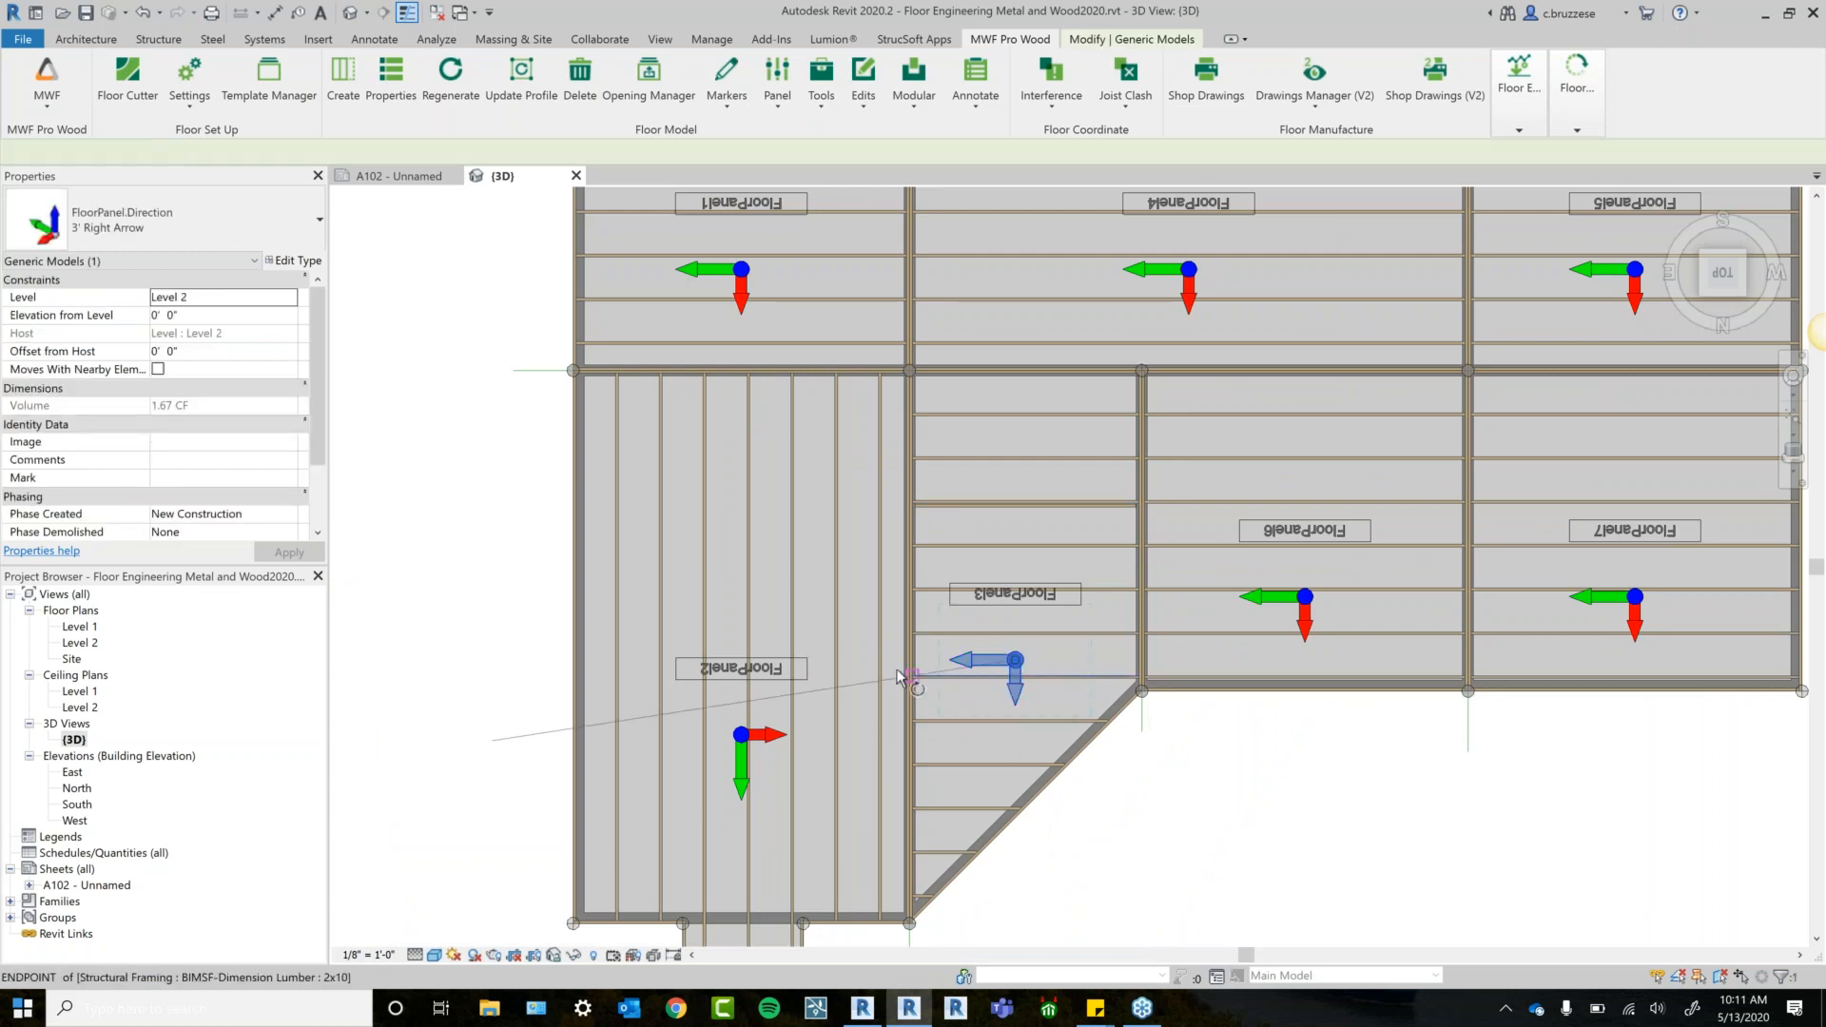
pyautogui.click(887, 684)
pyautogui.write('90')
pyautogui.press('Return')
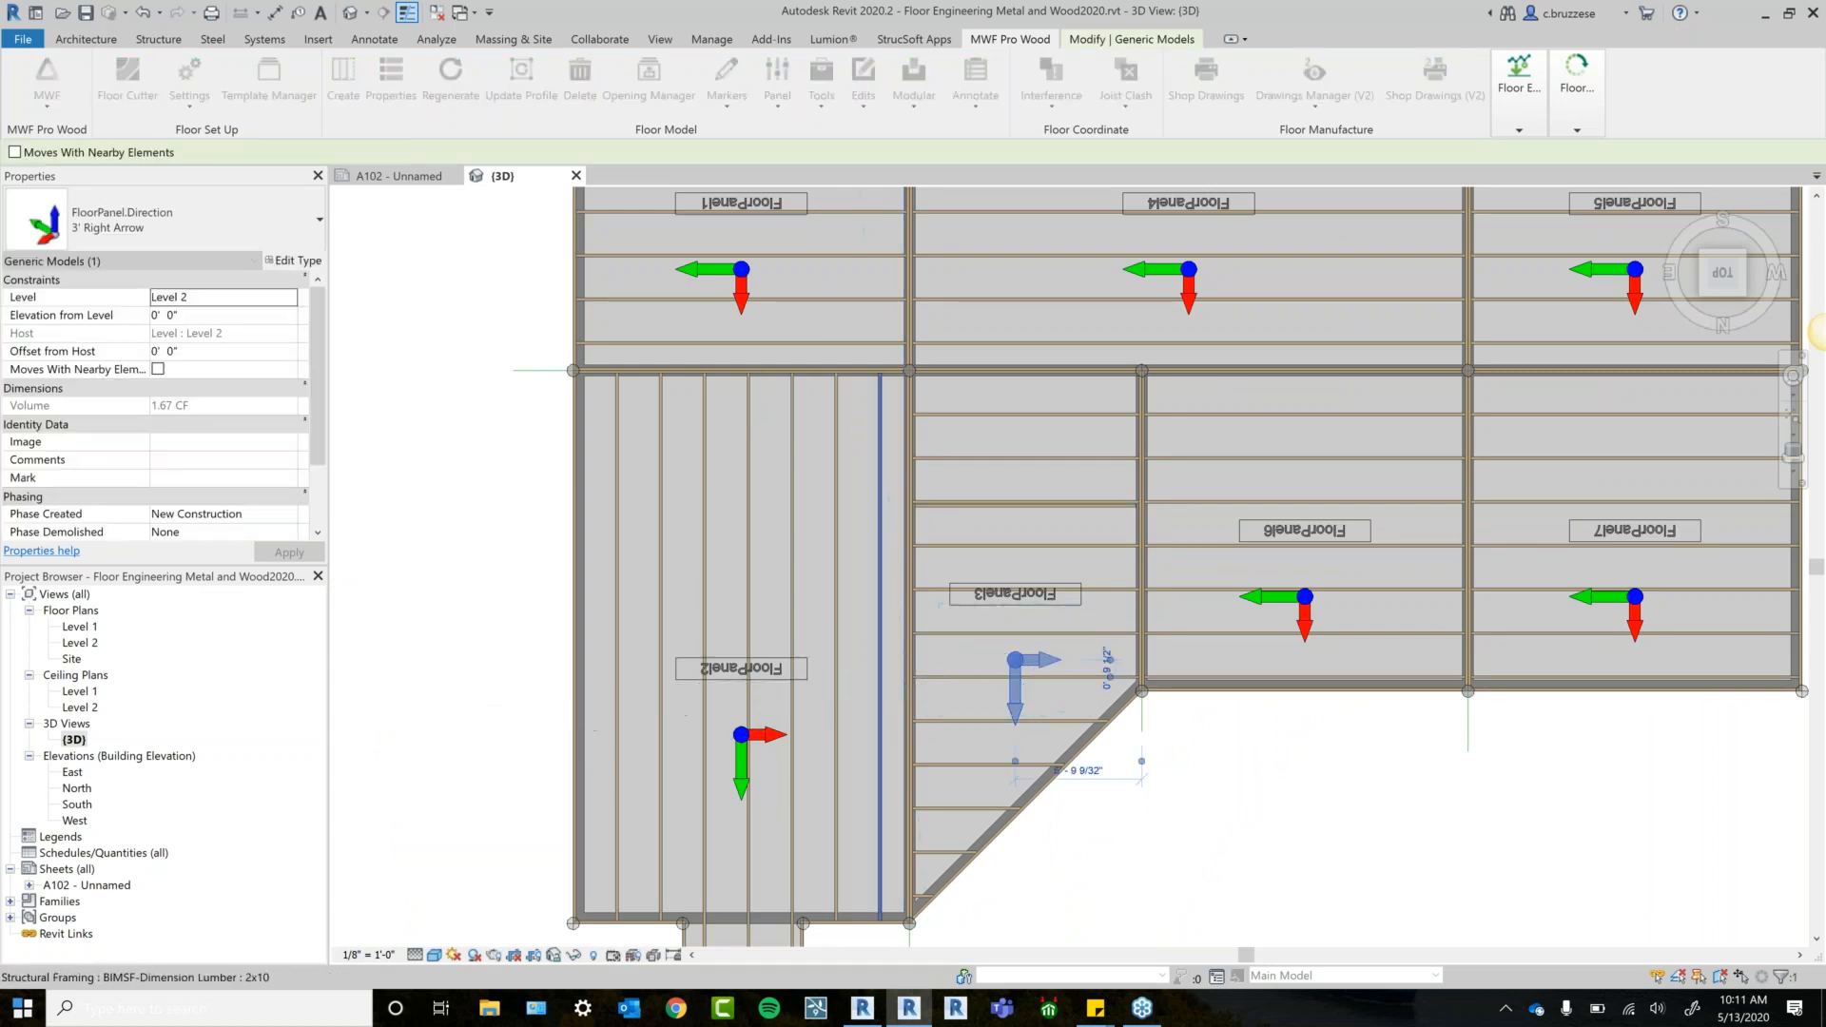
# Regenerate FloorPanel3 so its joists run parallel to FloorPanel2's, then inspect it.
pyautogui.click(1266, 798)
pyautogui.click(1000, 676)
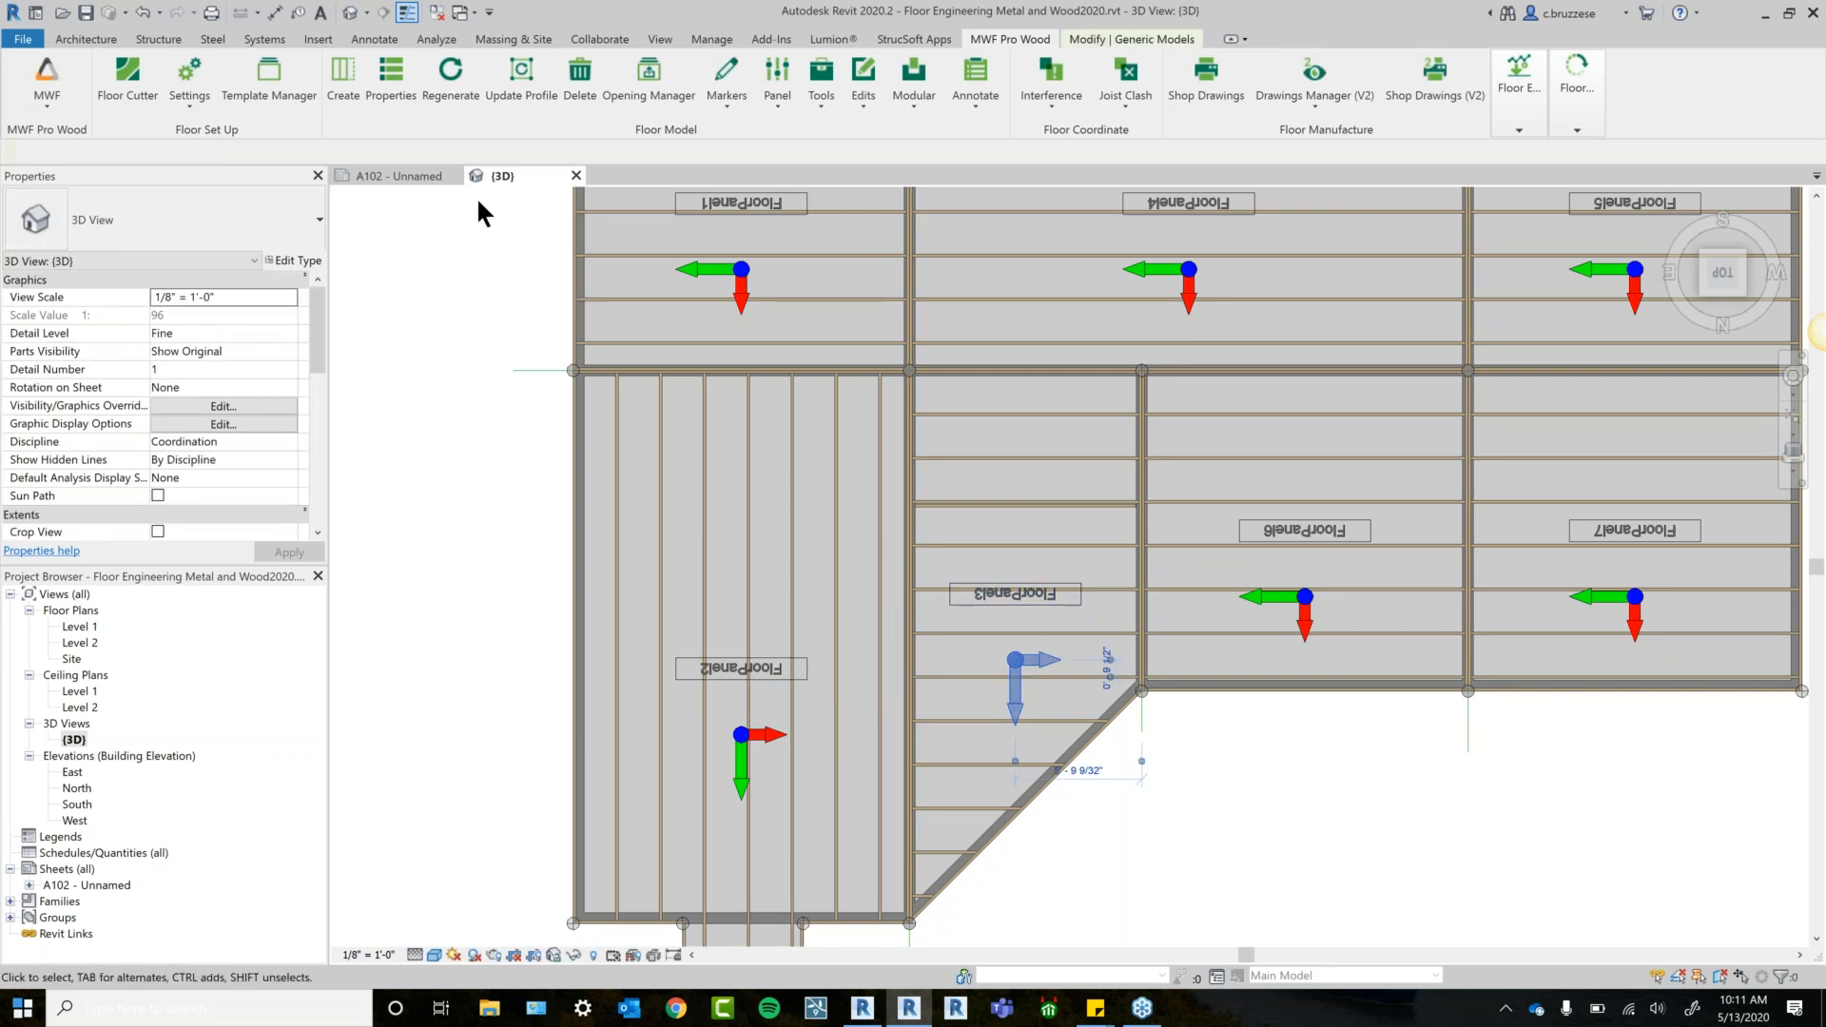
pyautogui.click(458, 99)
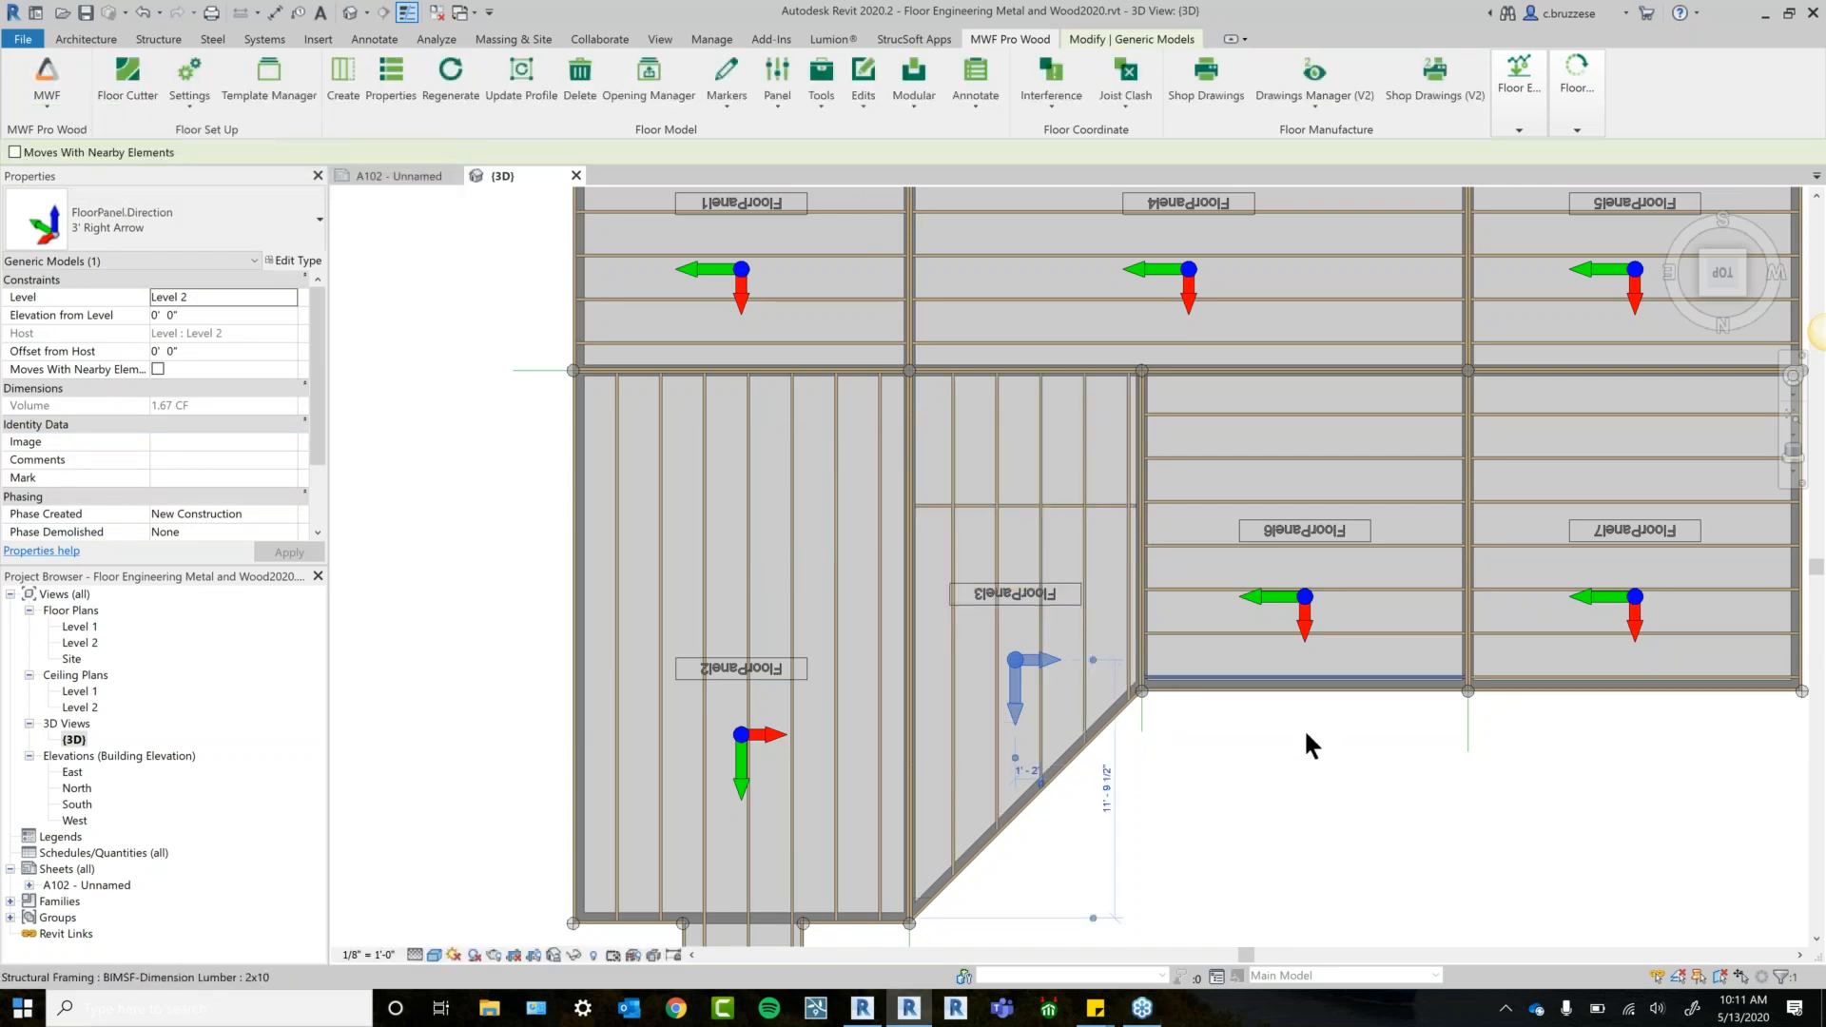
pyautogui.moveTo(1257, 751); pyautogui.dragTo(1037, 656, button='middle')
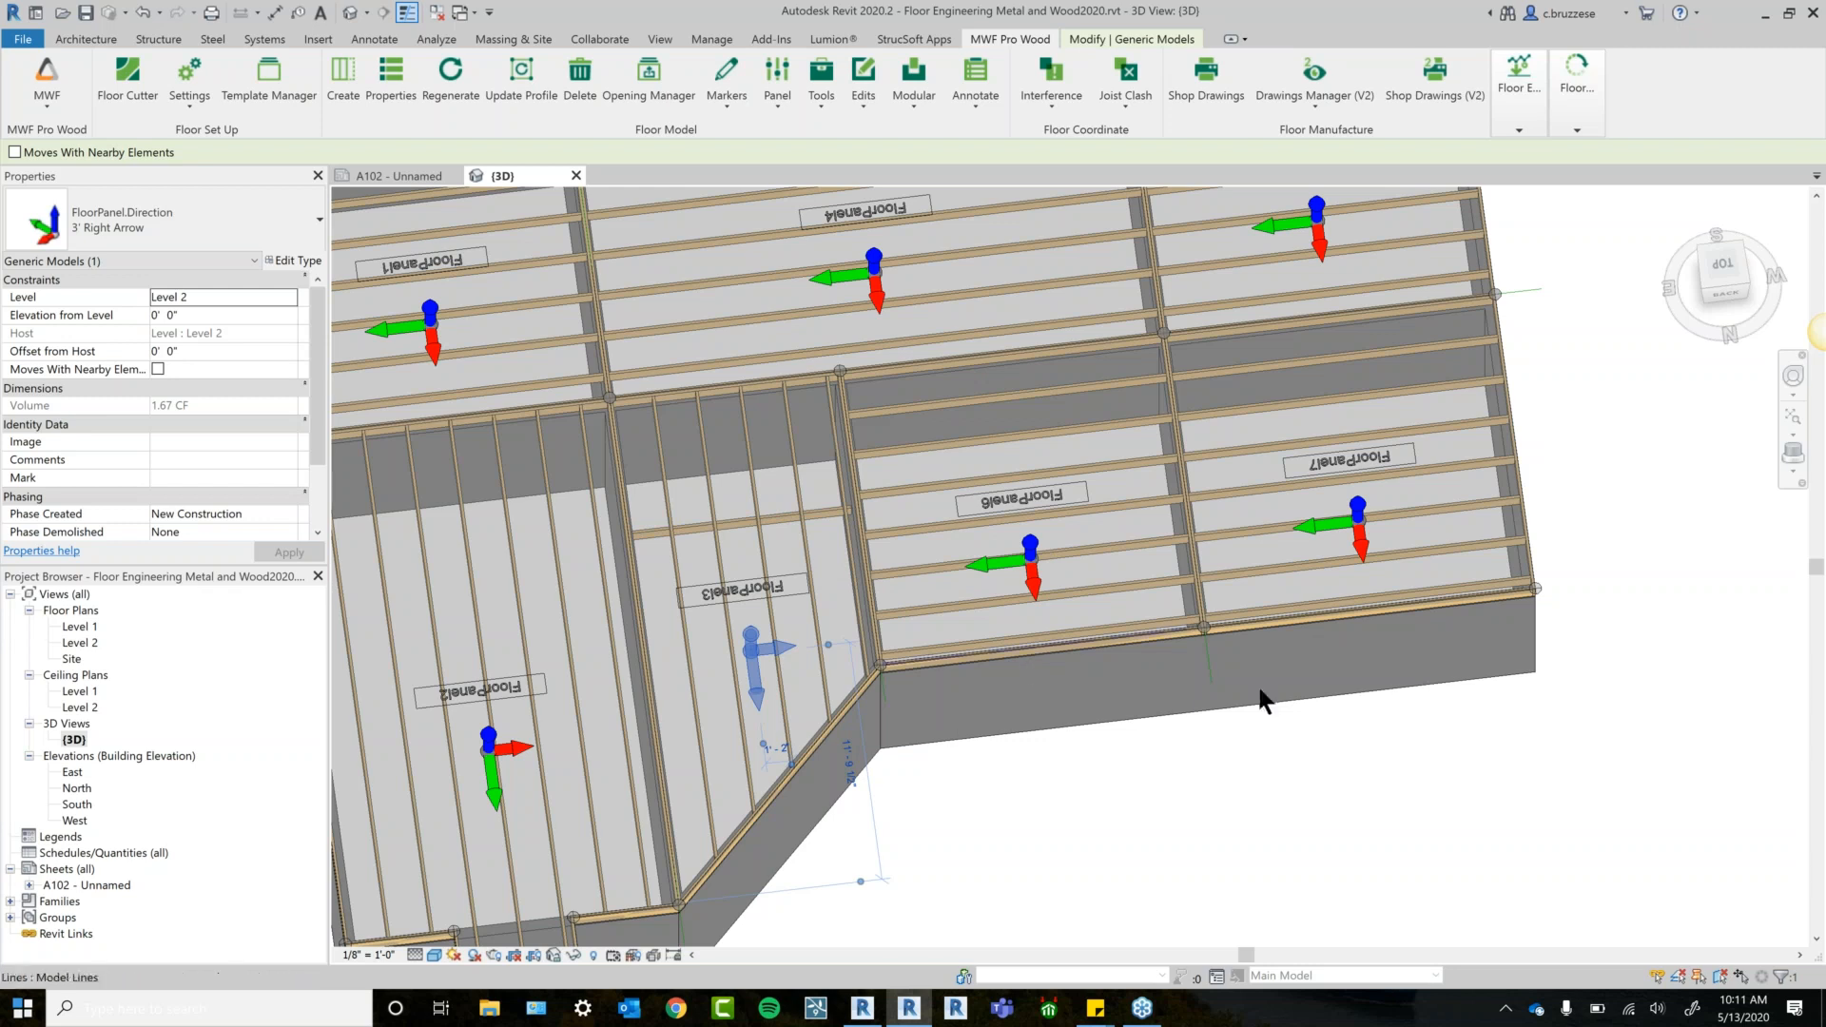
pyautogui.click(1723, 264)
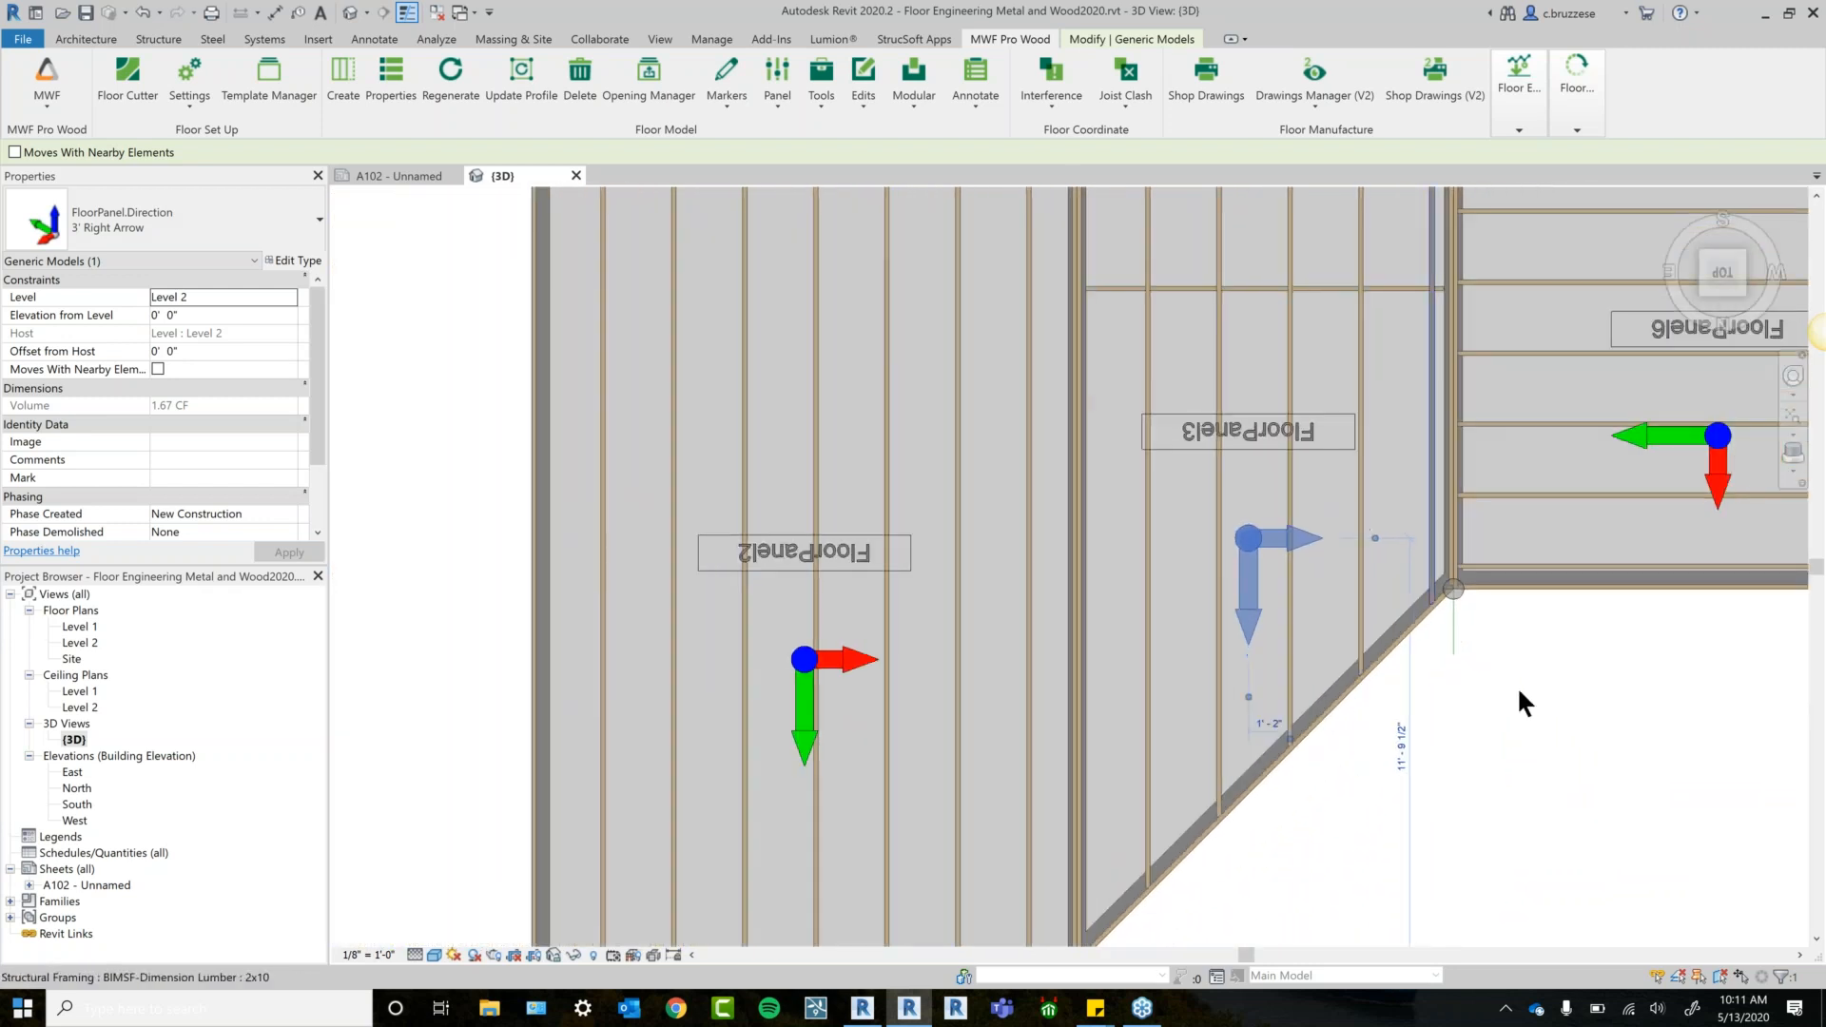
pyautogui.moveTo(1406, 630); pyautogui.dragTo(1199, 713, button='middle')
pyautogui.click(1230, 671)
pyautogui.scroll(-1, 1302, 678)
pyautogui.scroll(-1, 1204, 693)
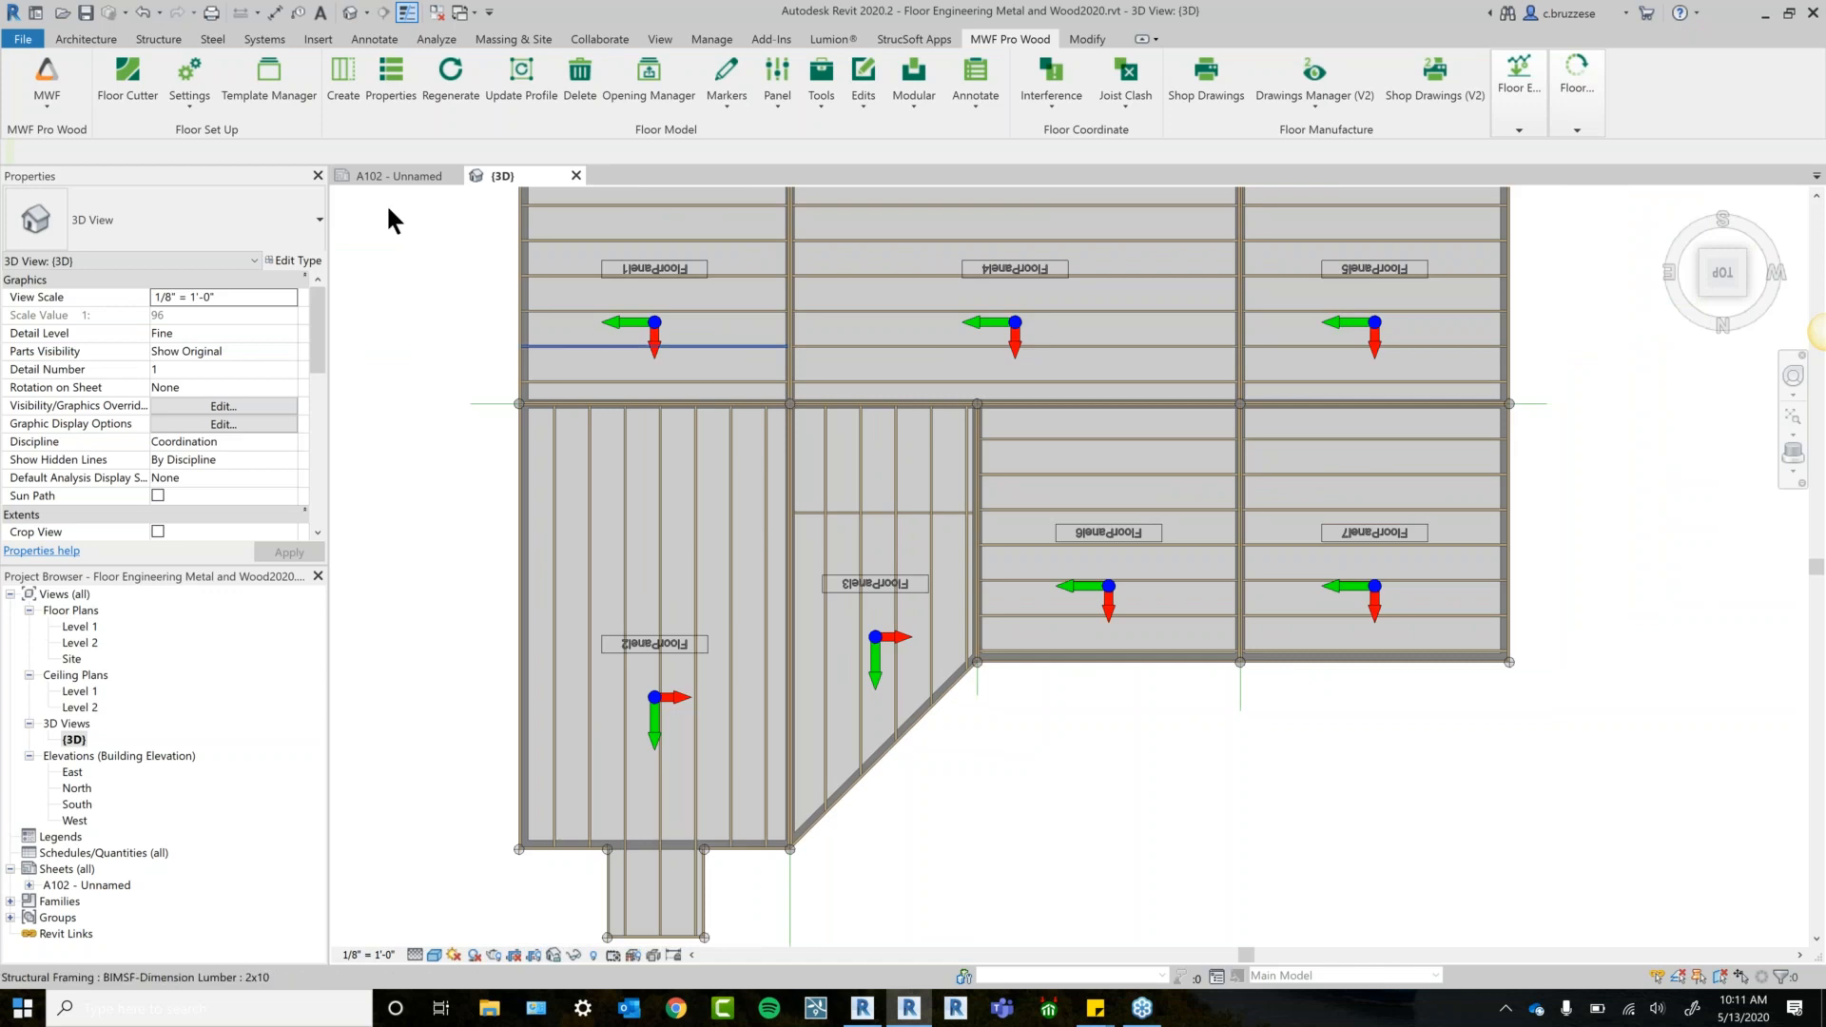
# Toggle to sheet A102 and back to 3D, then select a FloorPanel3 joist.
pyautogui.click(380, 175)
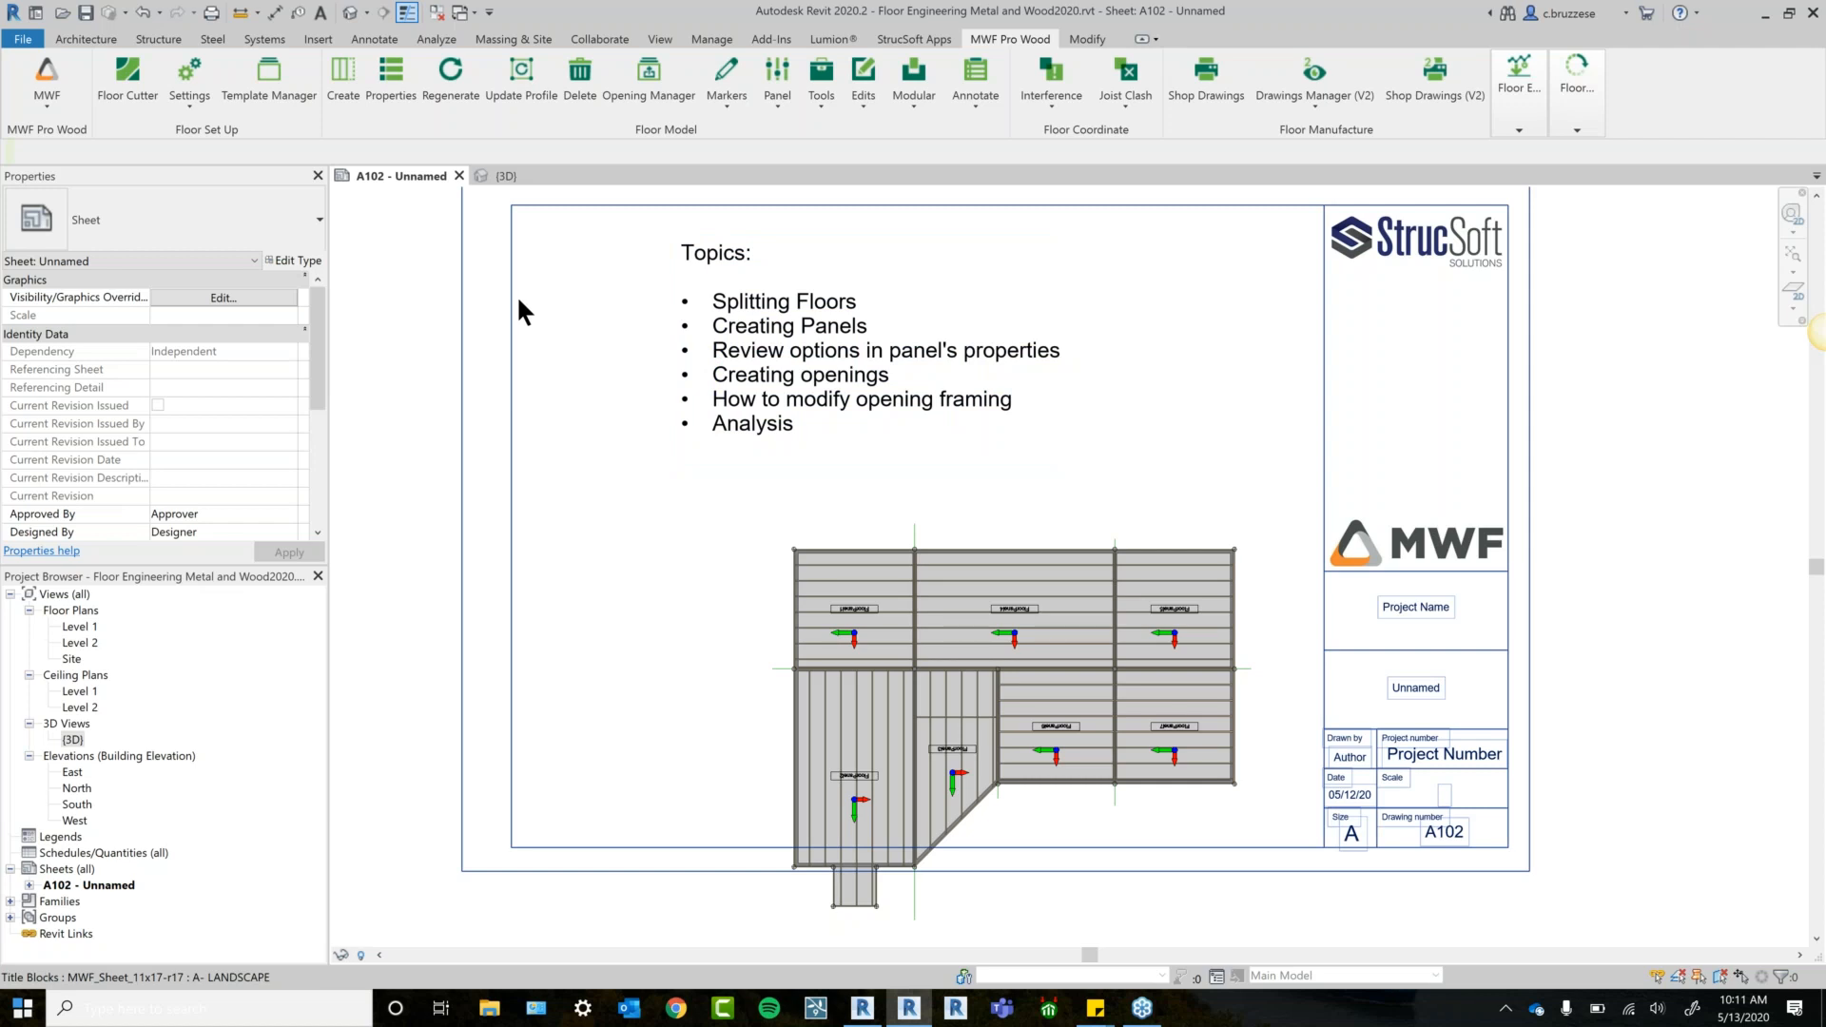
pyautogui.click(495, 175)
pyautogui.scroll(-1, 1552, 498)
pyautogui.moveTo(1552, 498); pyautogui.dragTo(1388, 492, button='middle')
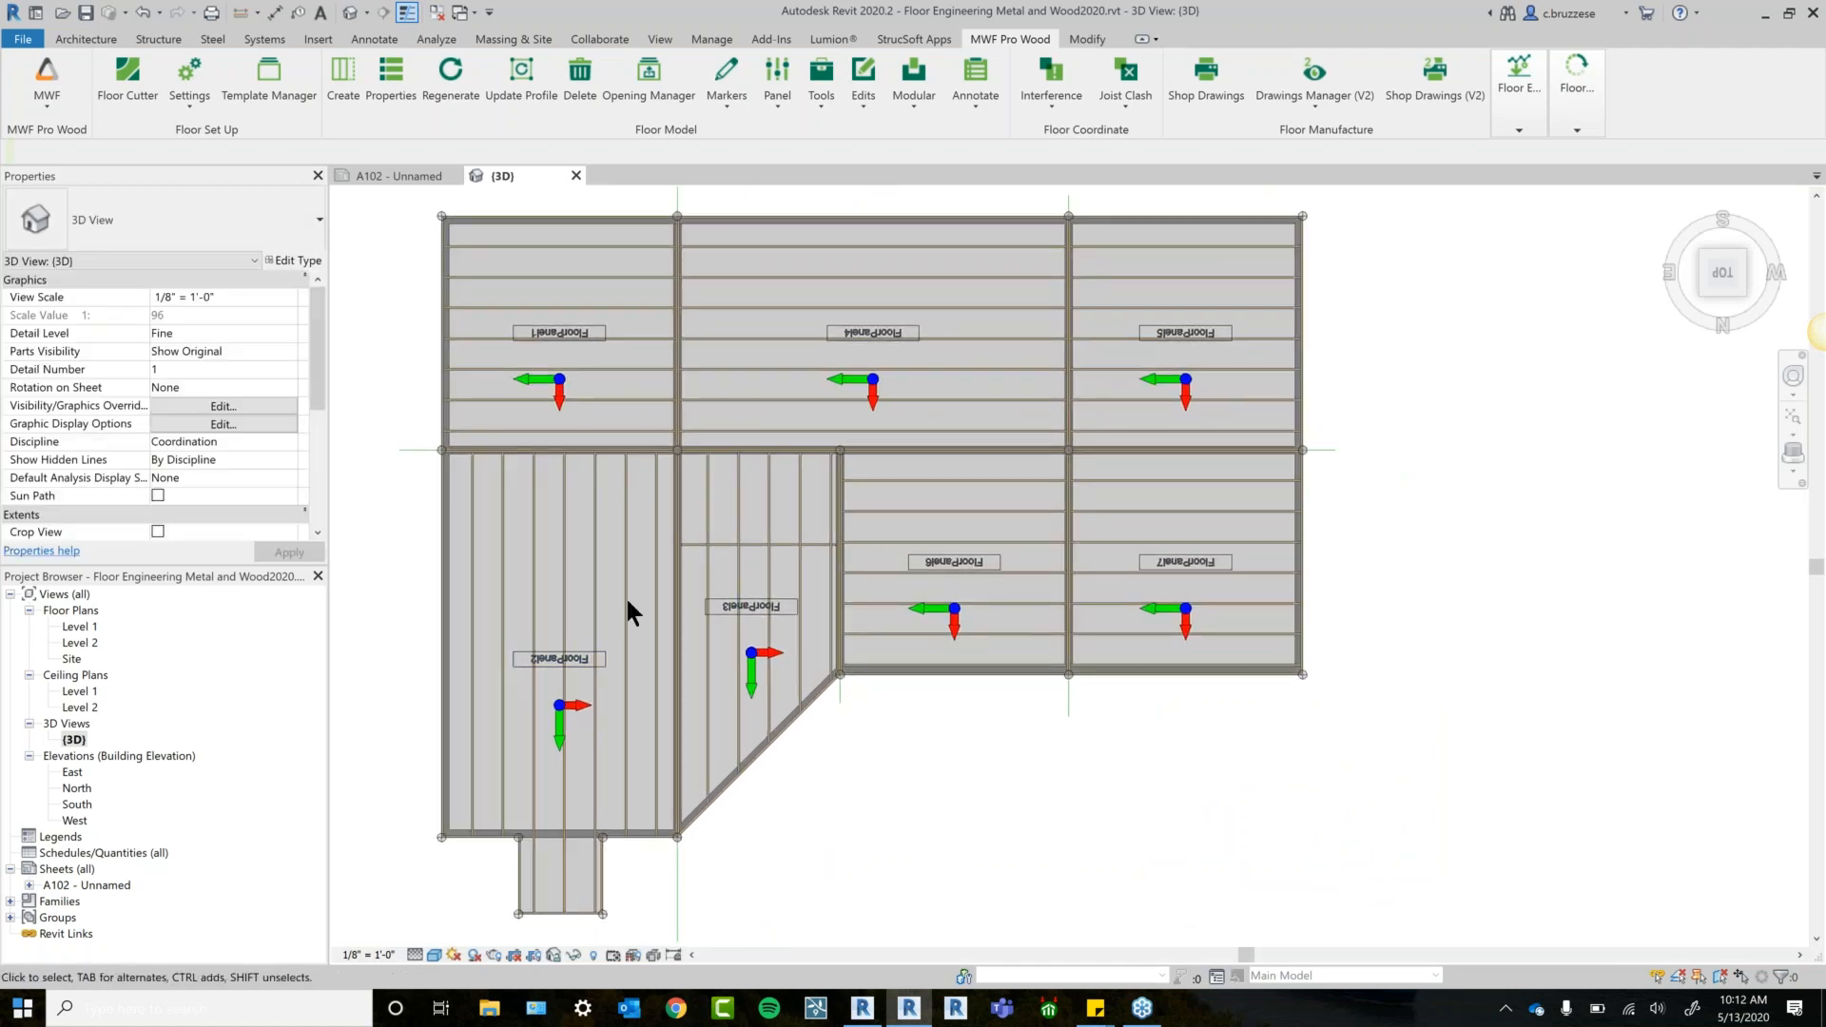
pyautogui.click(740, 480)
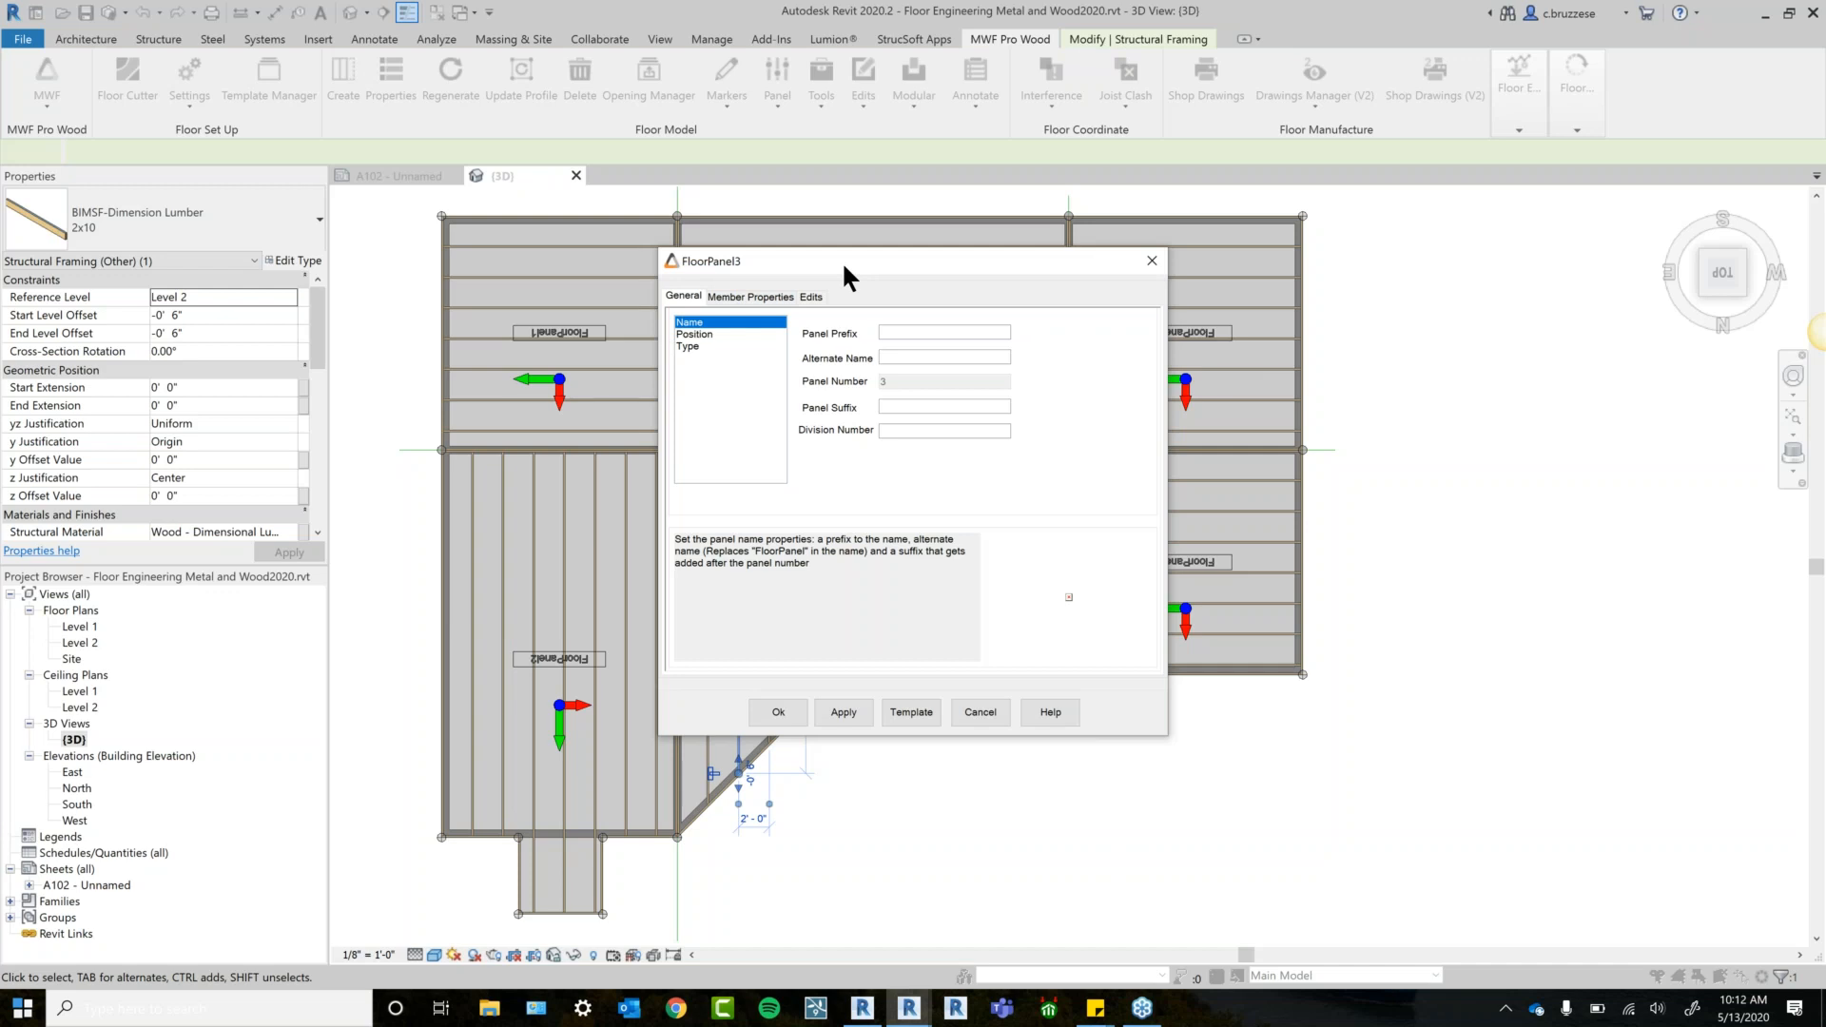
# Review FloorPanel3's joist settings (BIMSF-Dimension Lumber, 2' 0" spacing) and close unchanged.
pyautogui.click(746, 296)
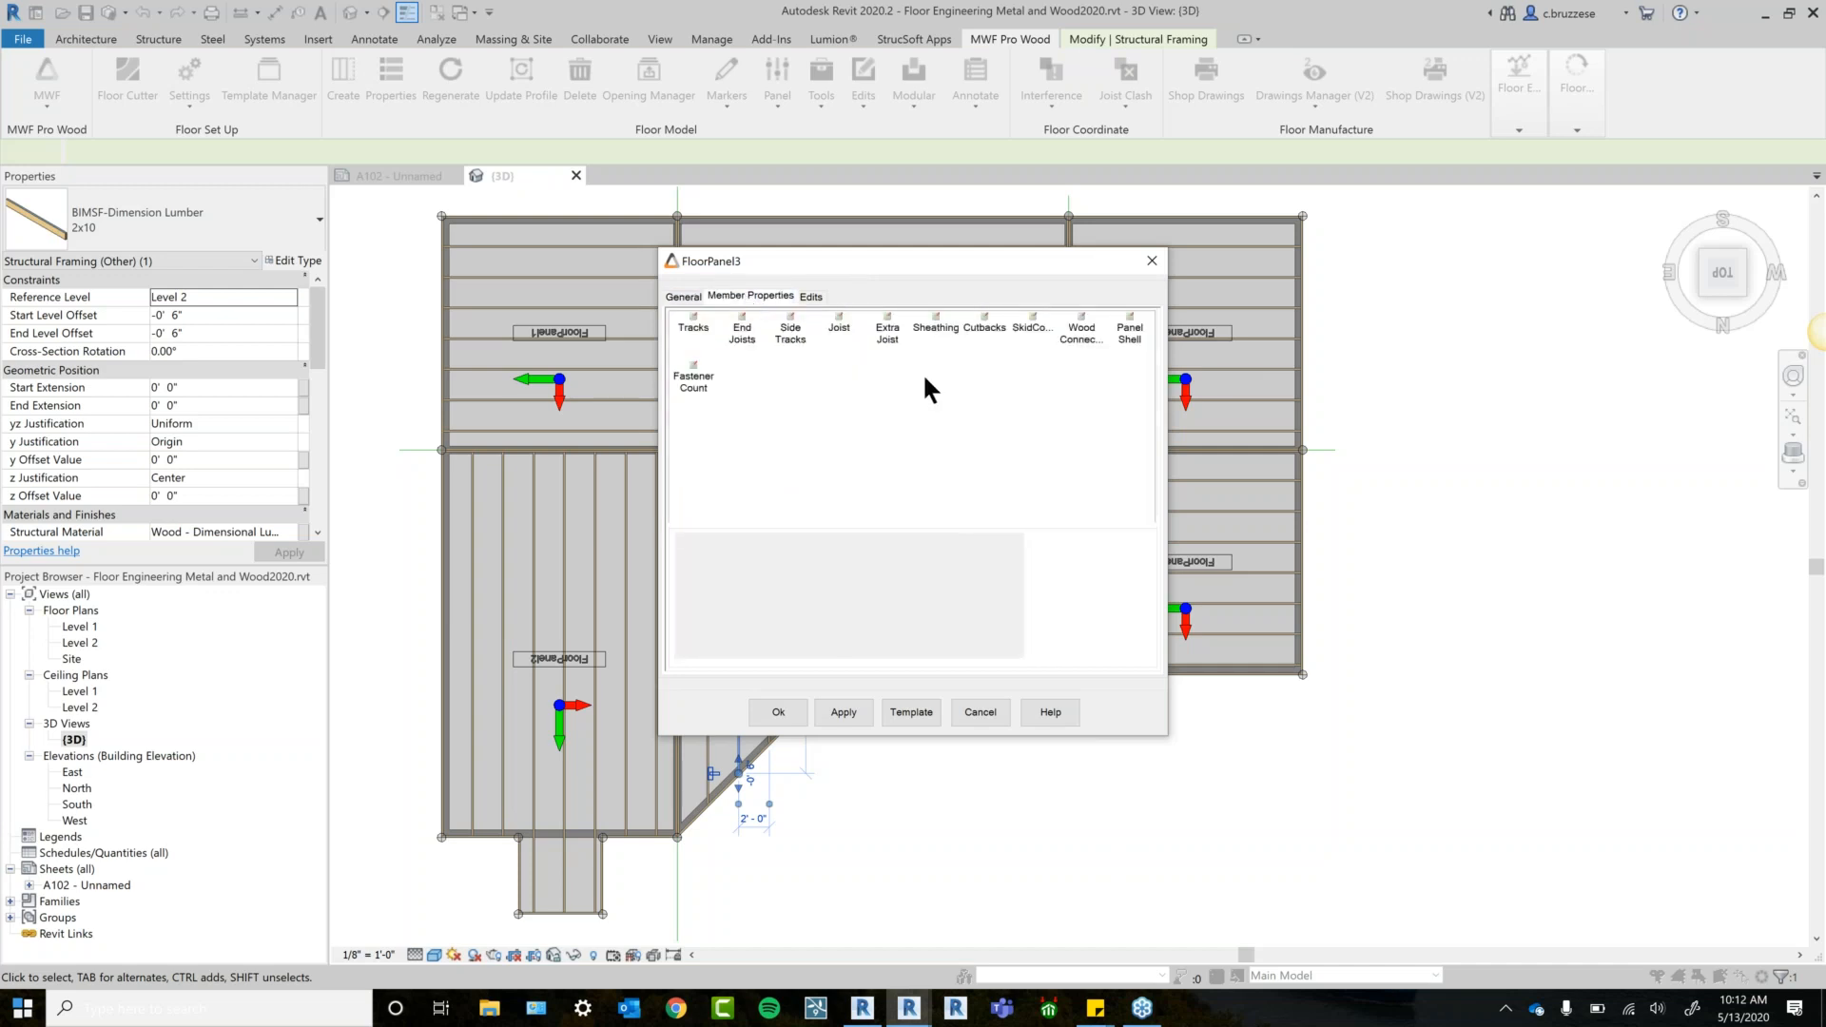
pyautogui.click(694, 317)
pyautogui.click(737, 327)
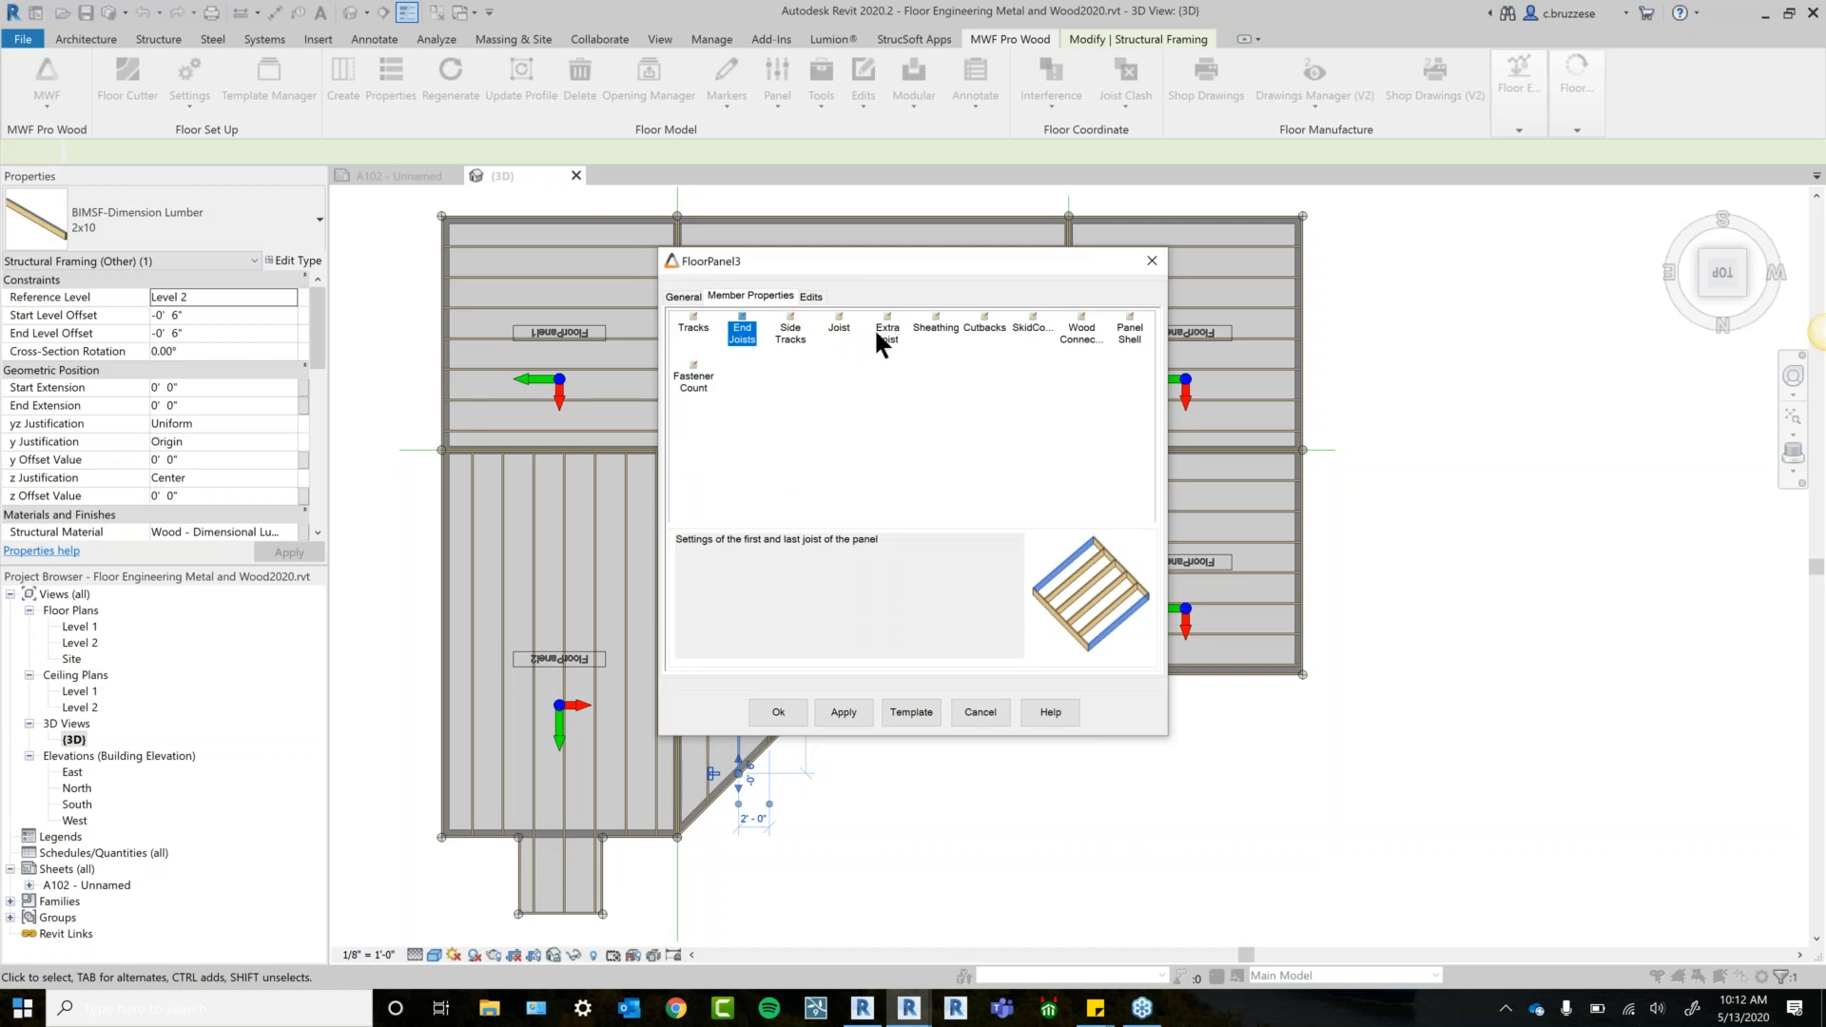
pyautogui.doubleClick(841, 320)
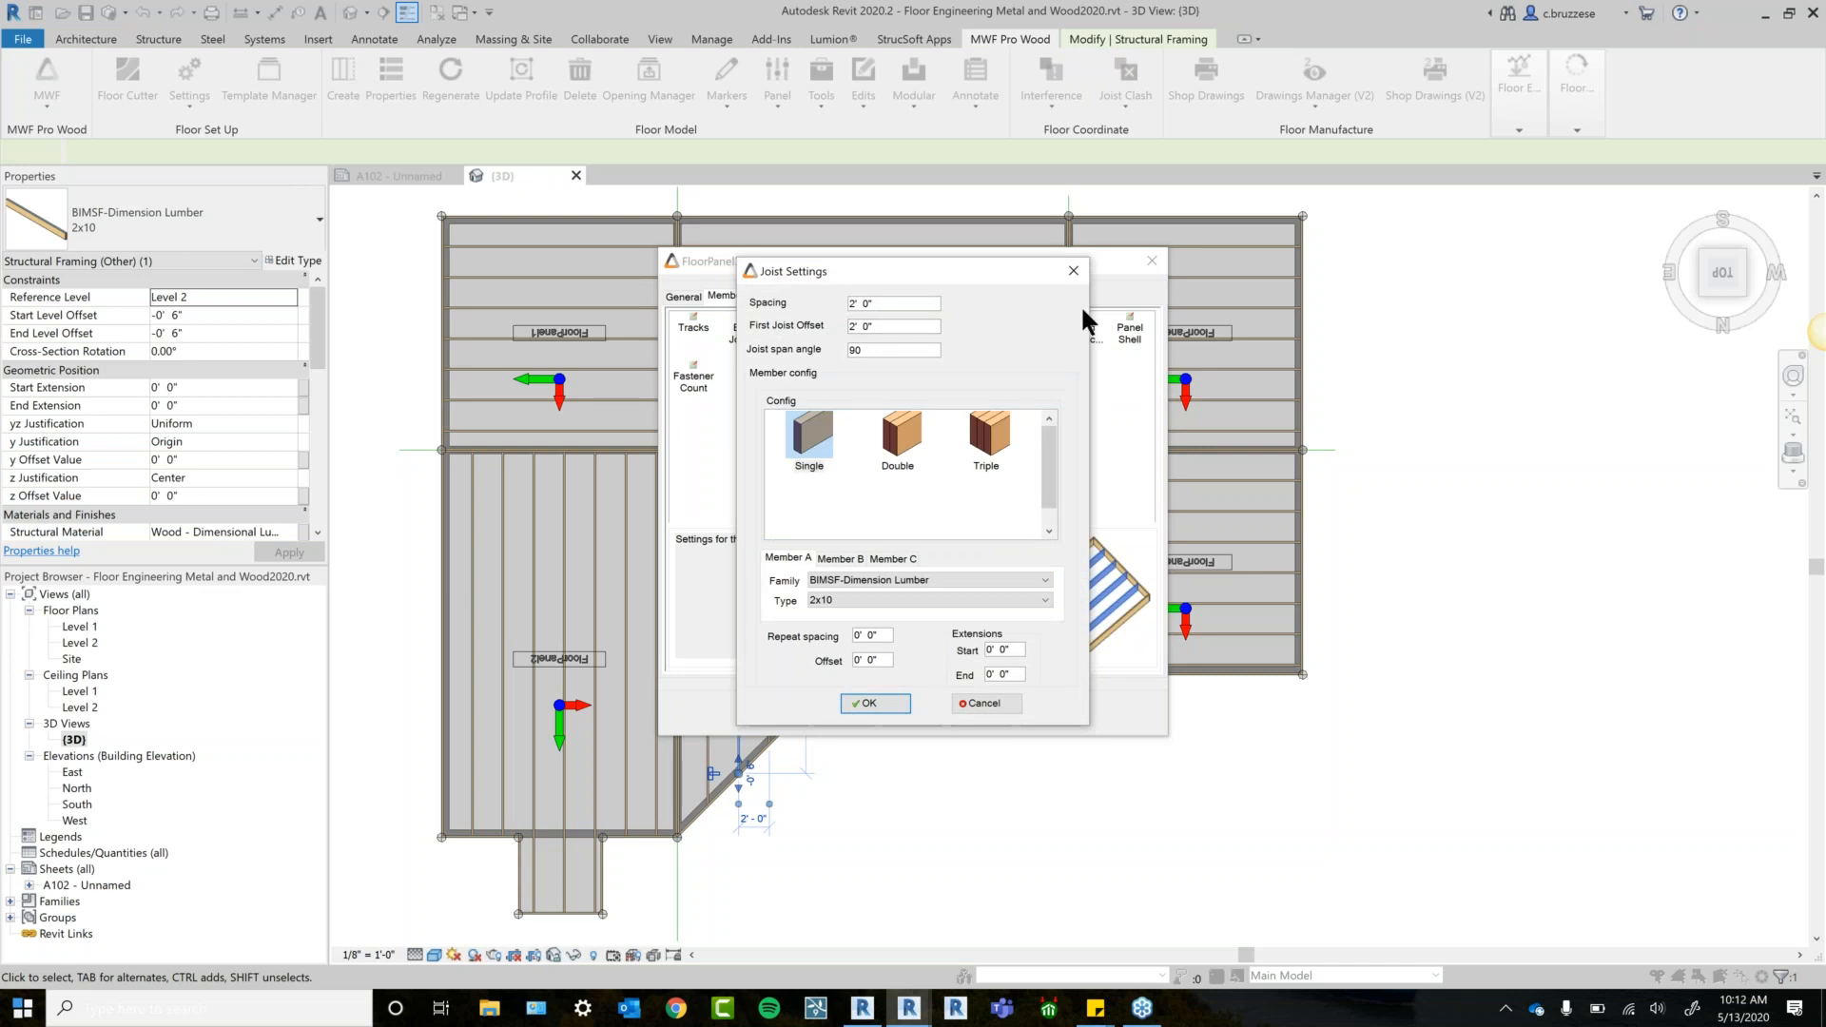
pyautogui.click(918, 582)
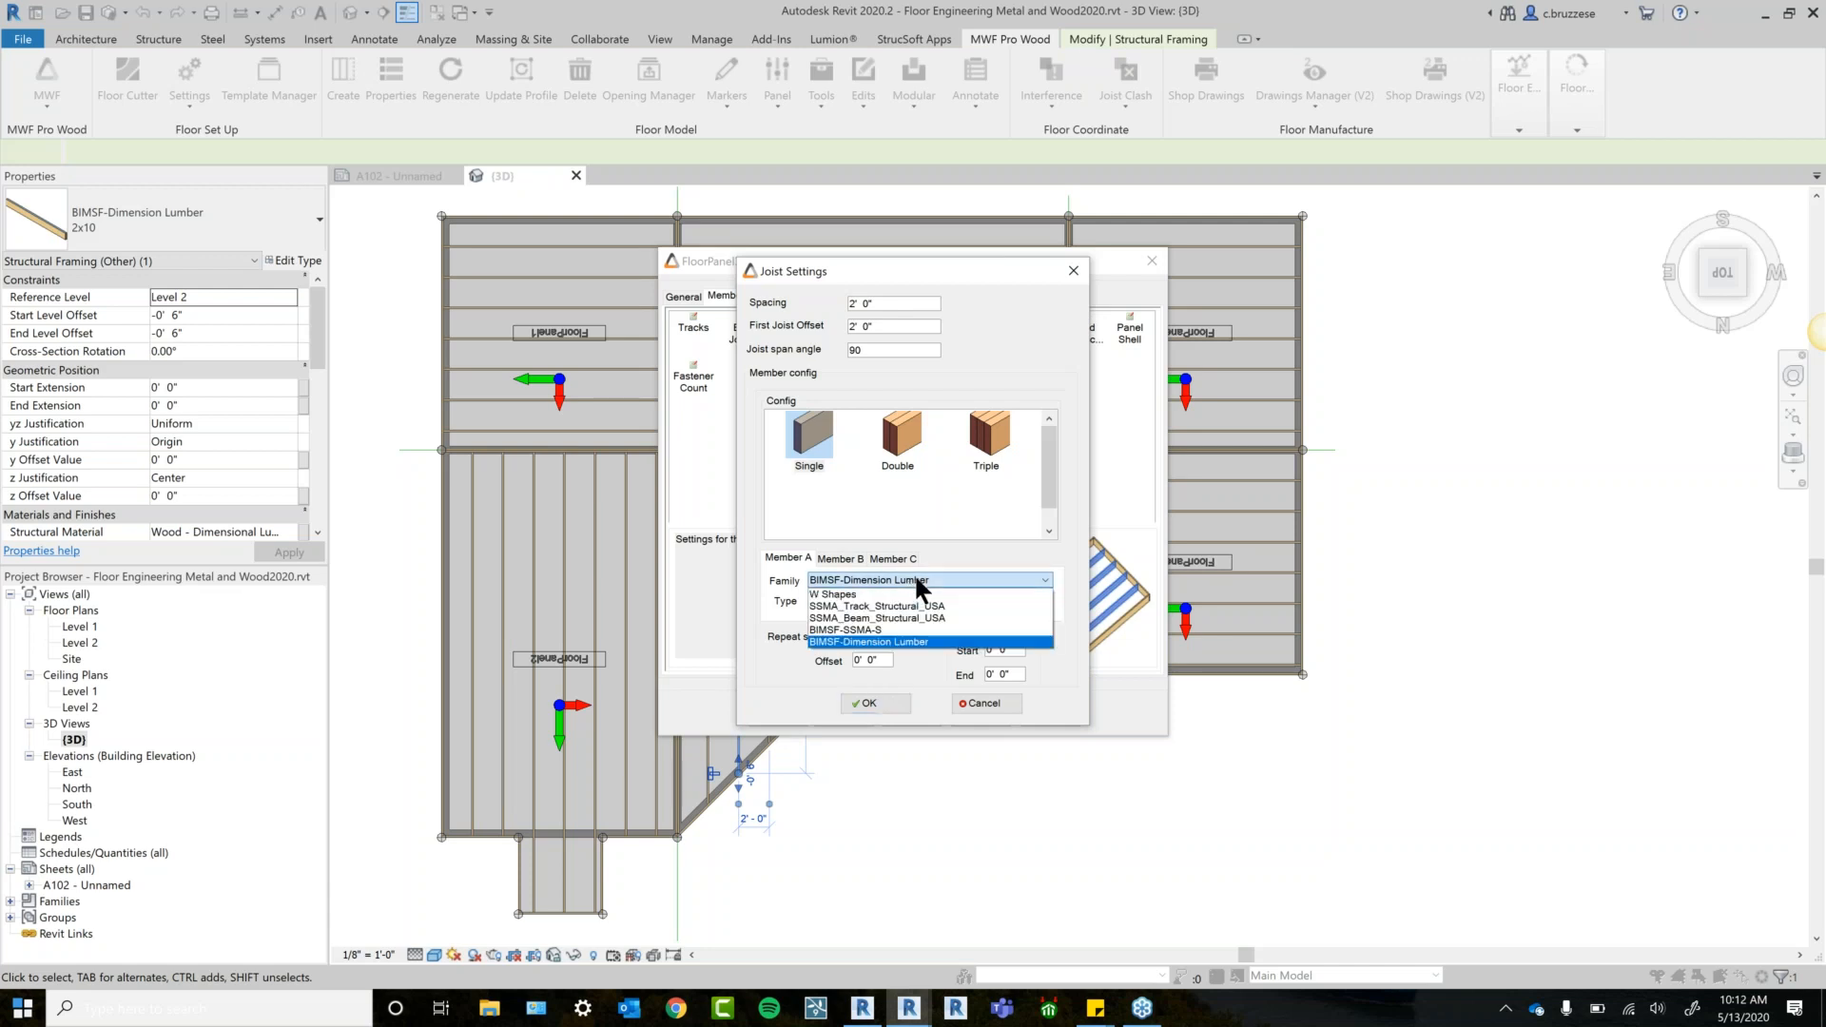
pyautogui.click(871, 645)
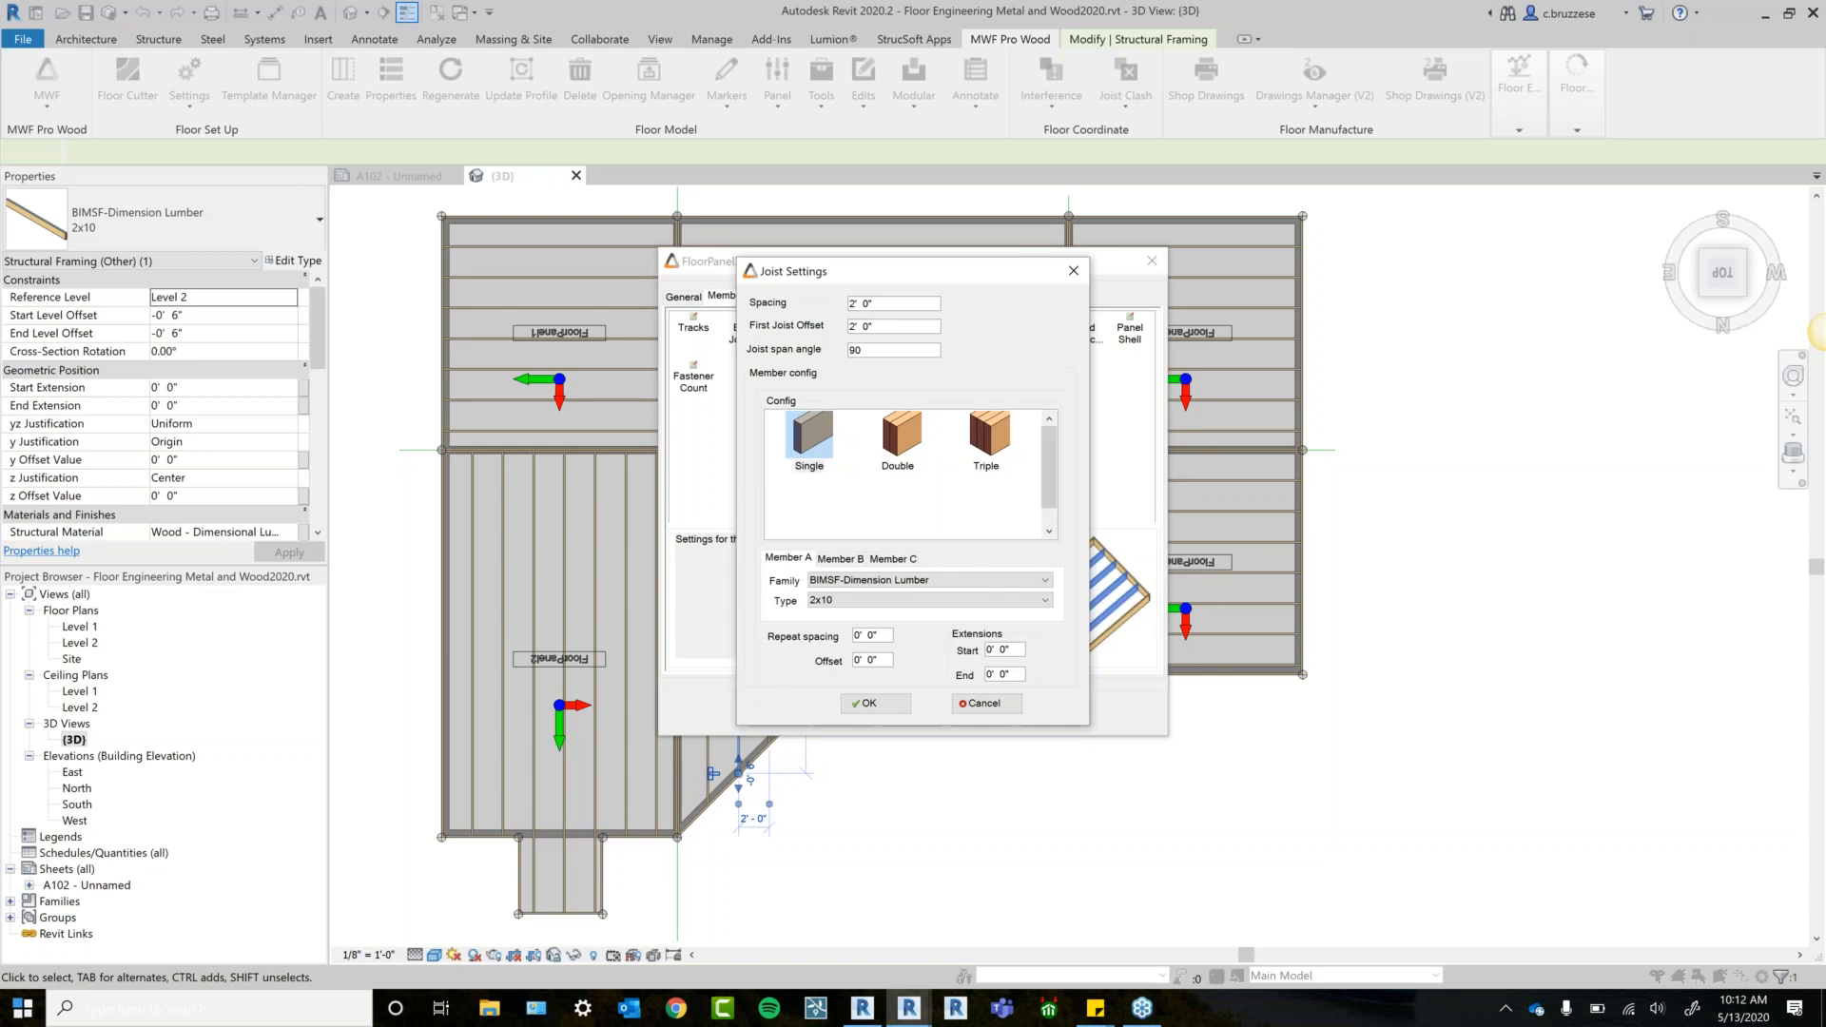
pyautogui.doubleClick(878, 324)
pyautogui.click(889, 303)
pyautogui.click(1074, 271)
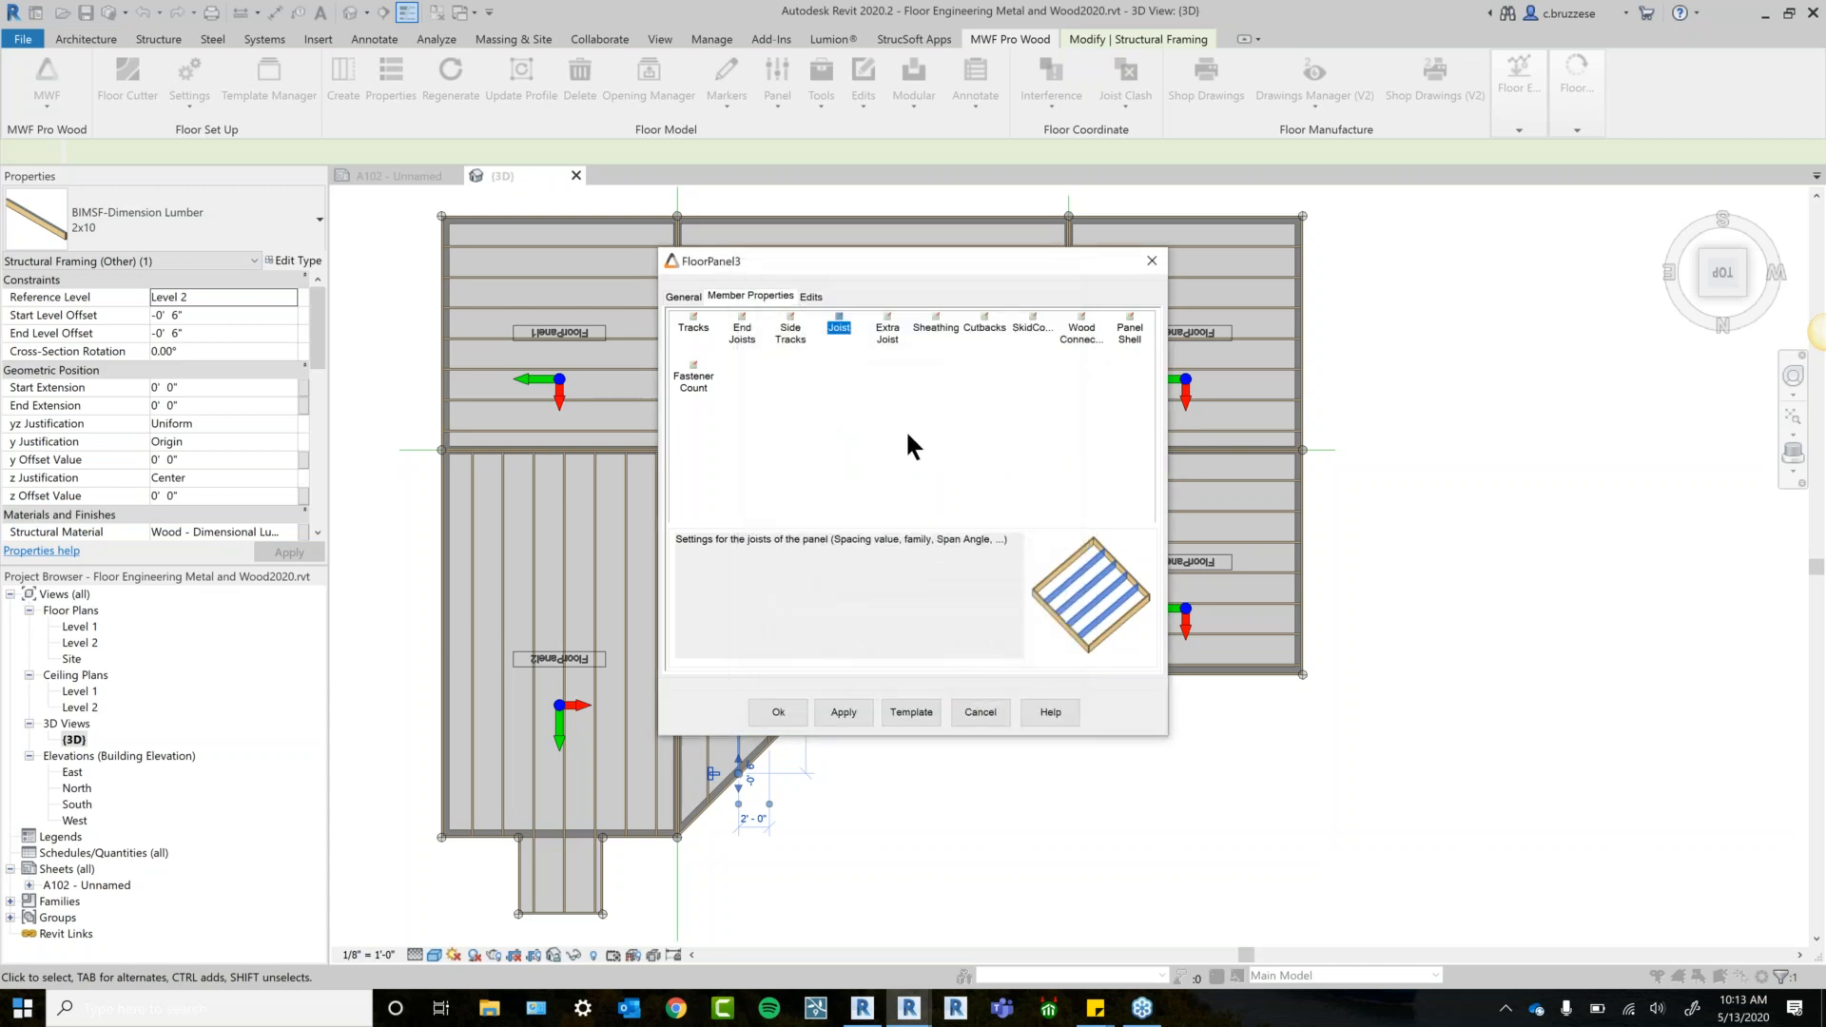
# Keep FloorPanel3's member reference point at Centerline, then close its properties.
pyautogui.click(683, 295)
pyautogui.click(699, 334)
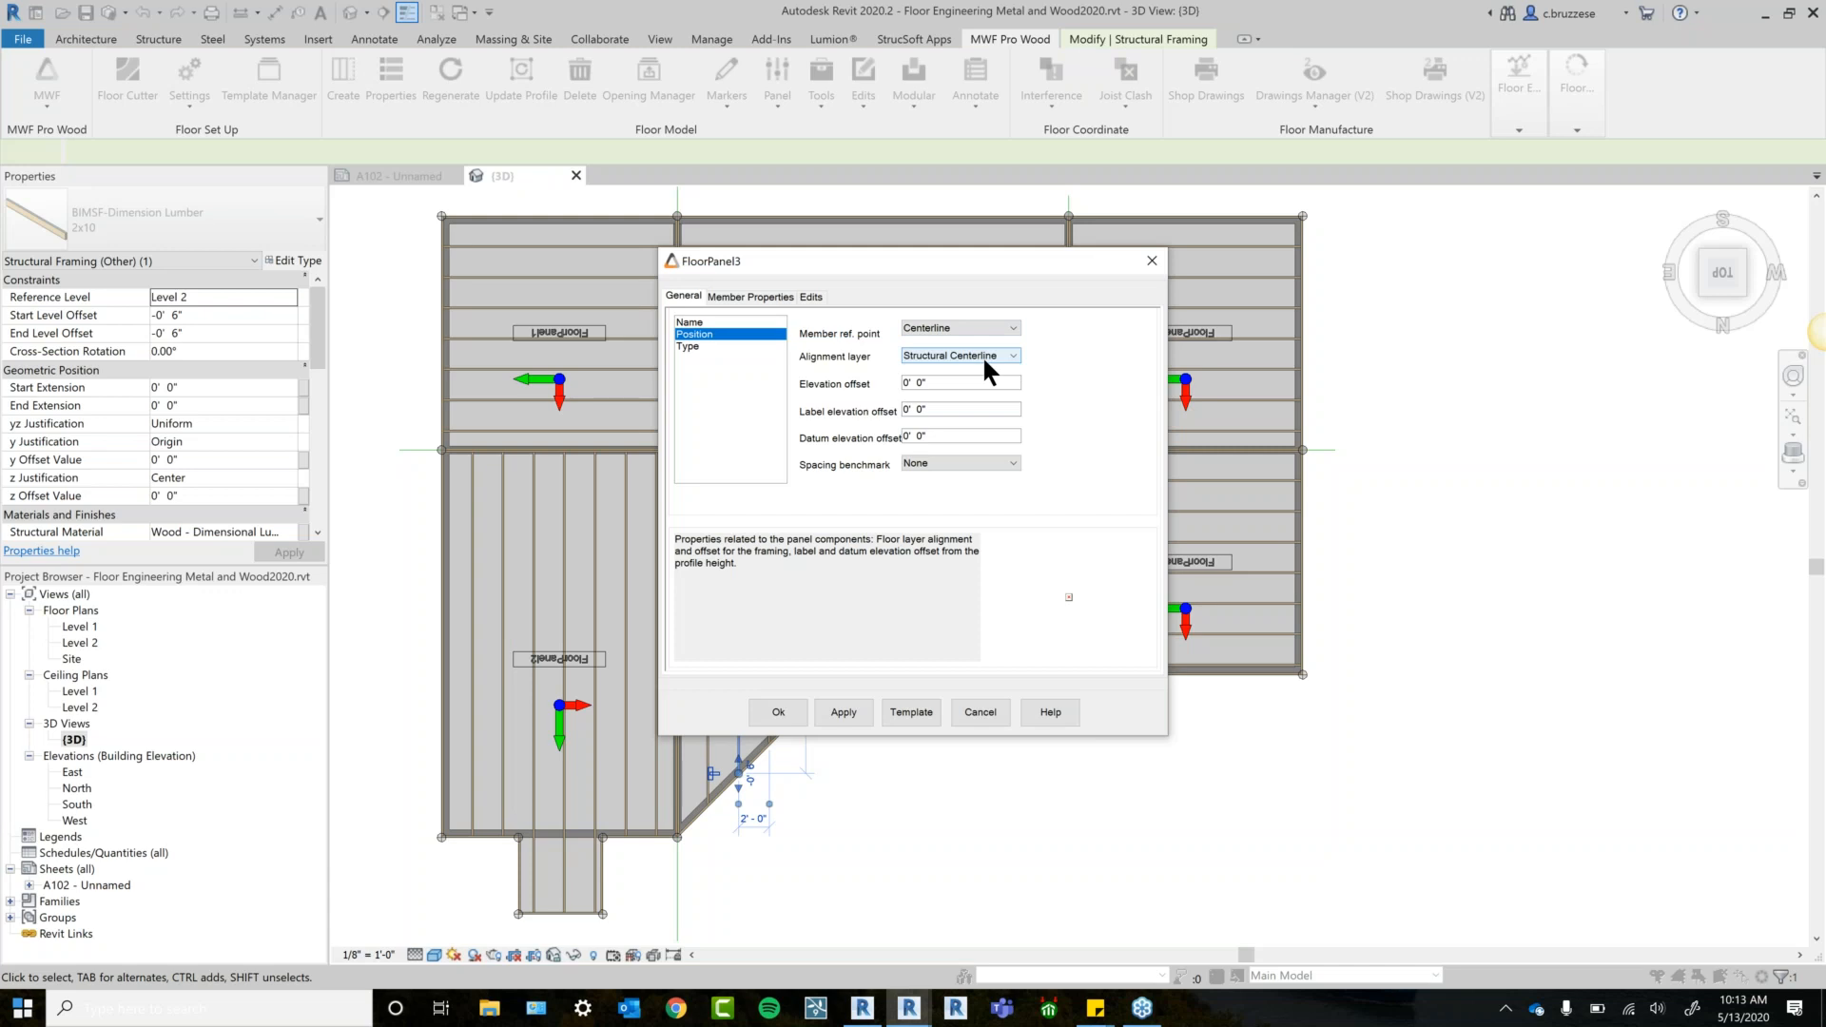
pyautogui.click(1013, 328)
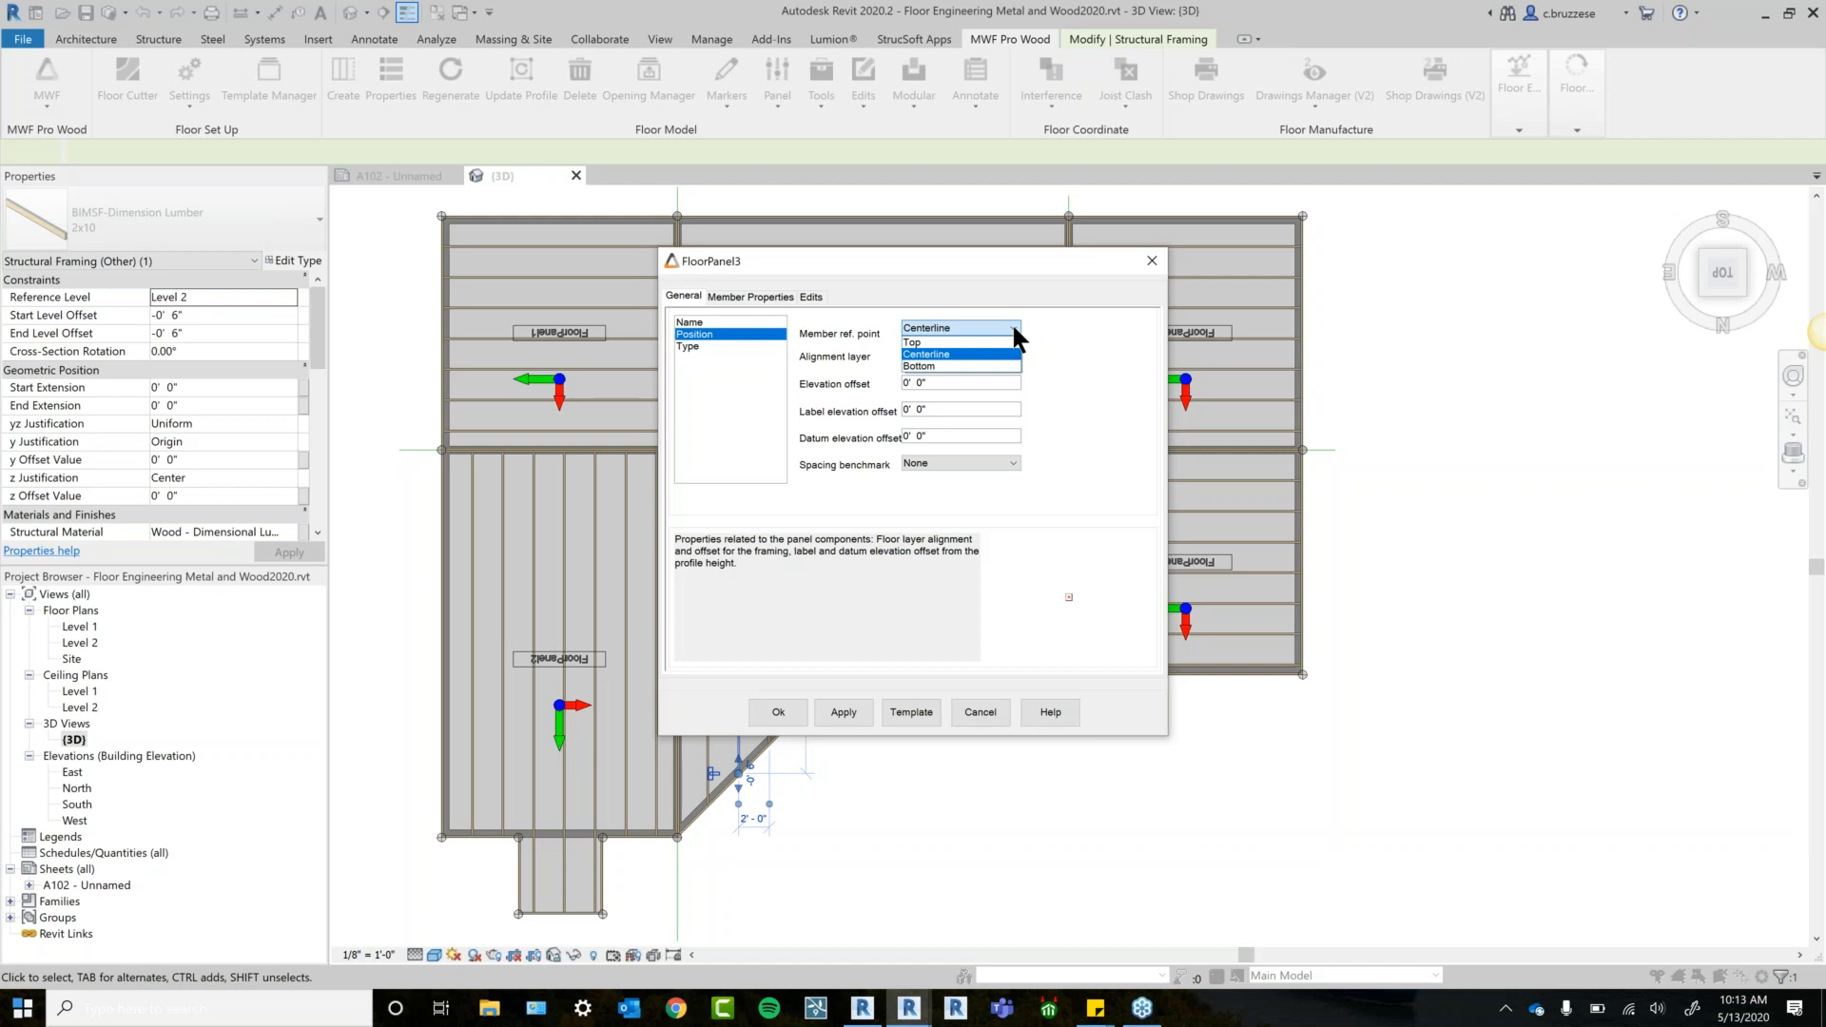
pyautogui.click(1014, 328)
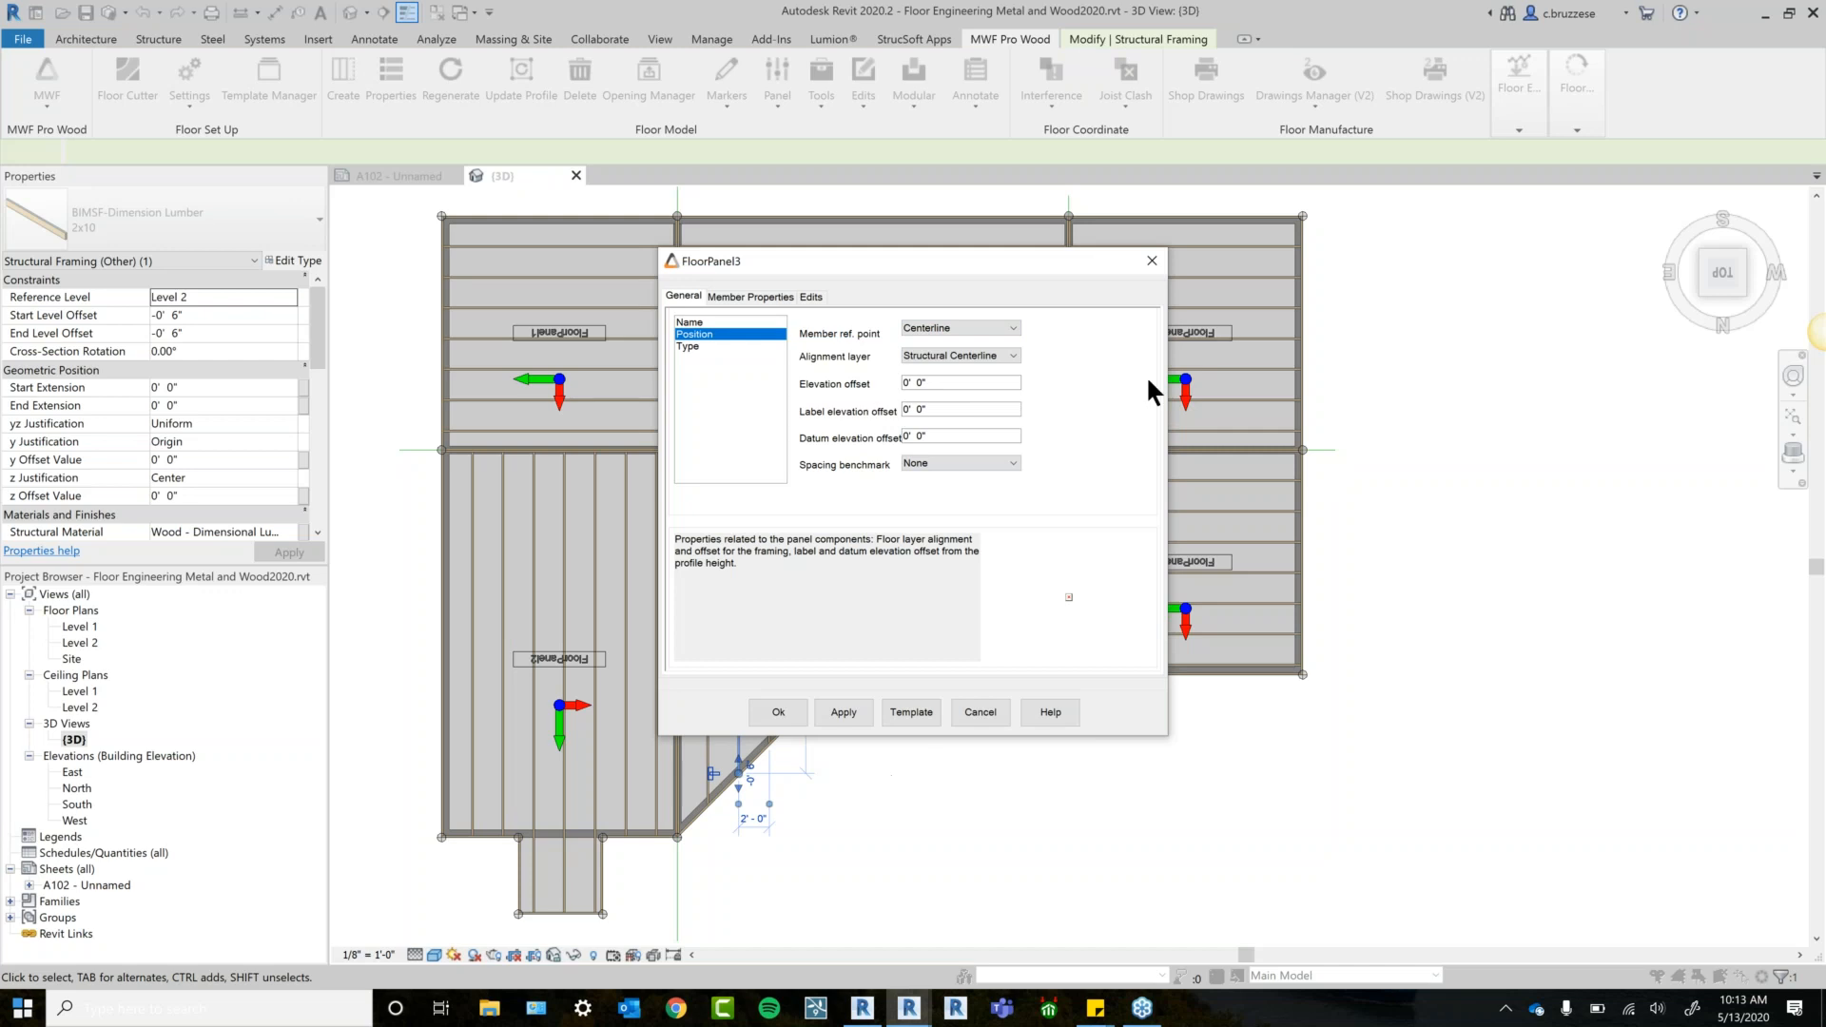
pyautogui.click(1149, 263)
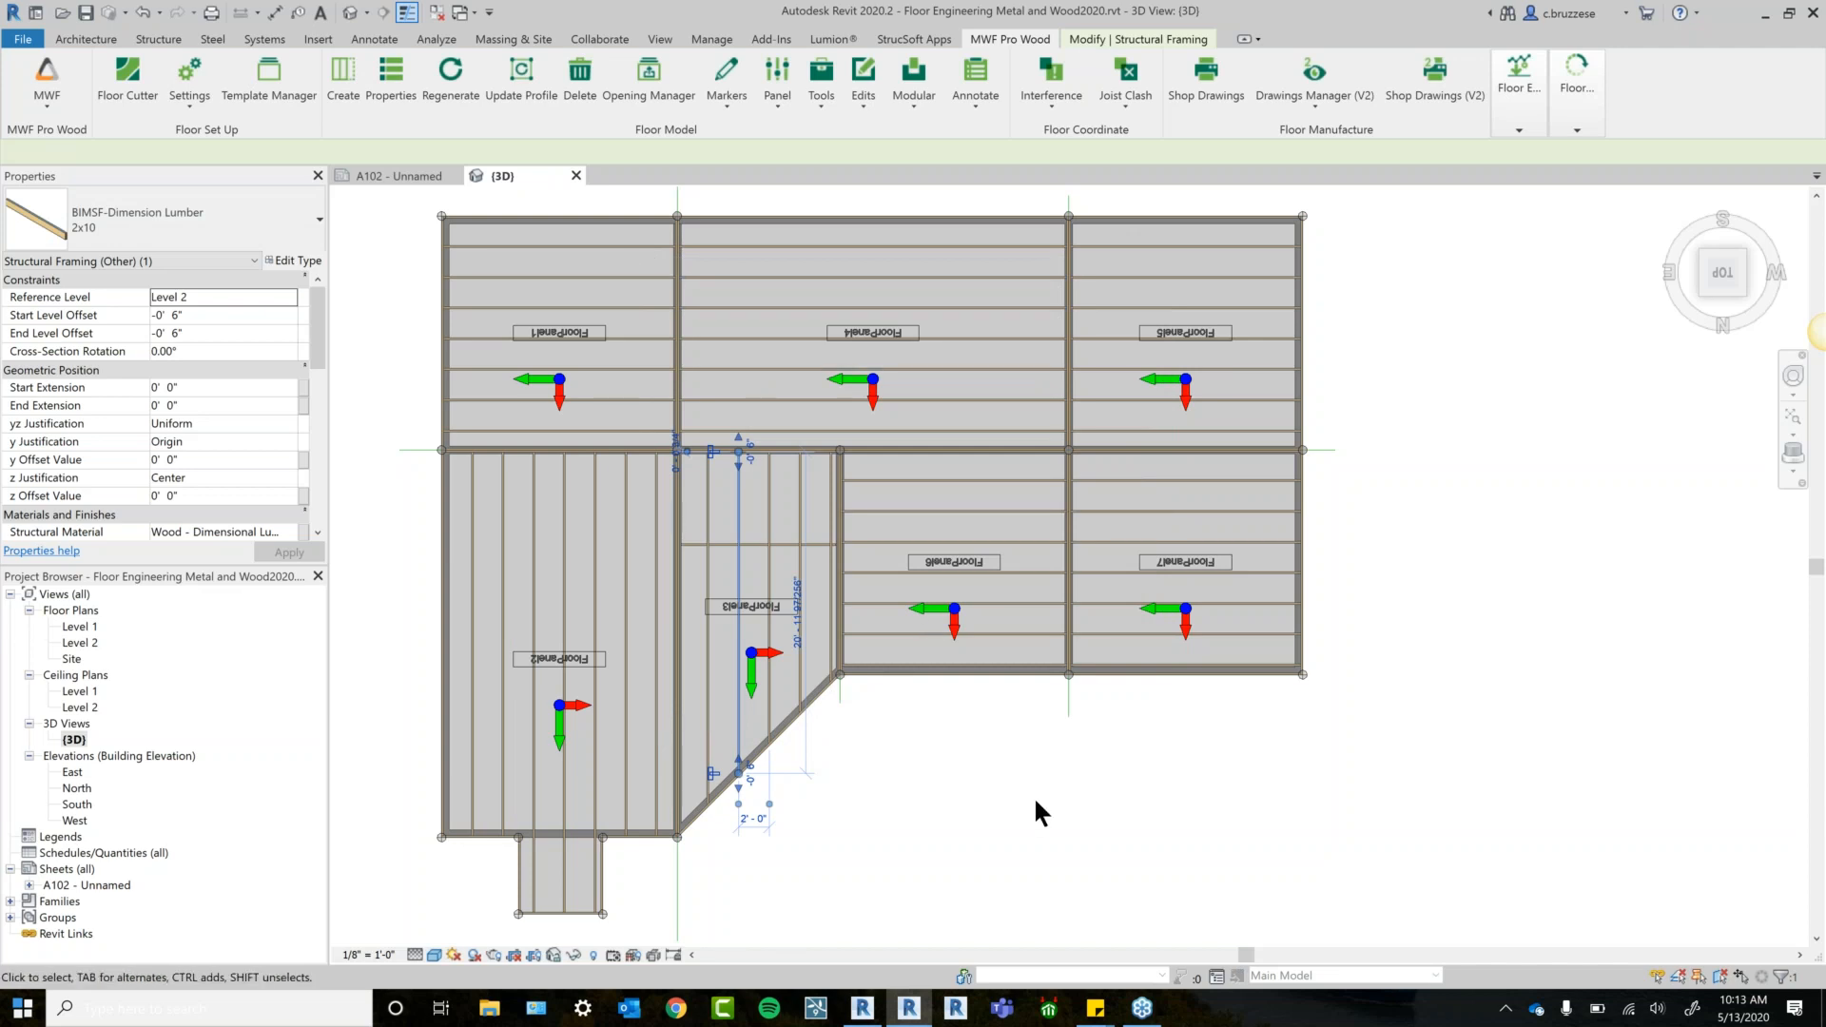
# Orbit to an oblique view of the Level 2 floor framing, clearing stray selections.
pyautogui.moveTo(1041, 786); pyautogui.dragTo(1035, 745, button='middle')
pyautogui.click(1035, 746)
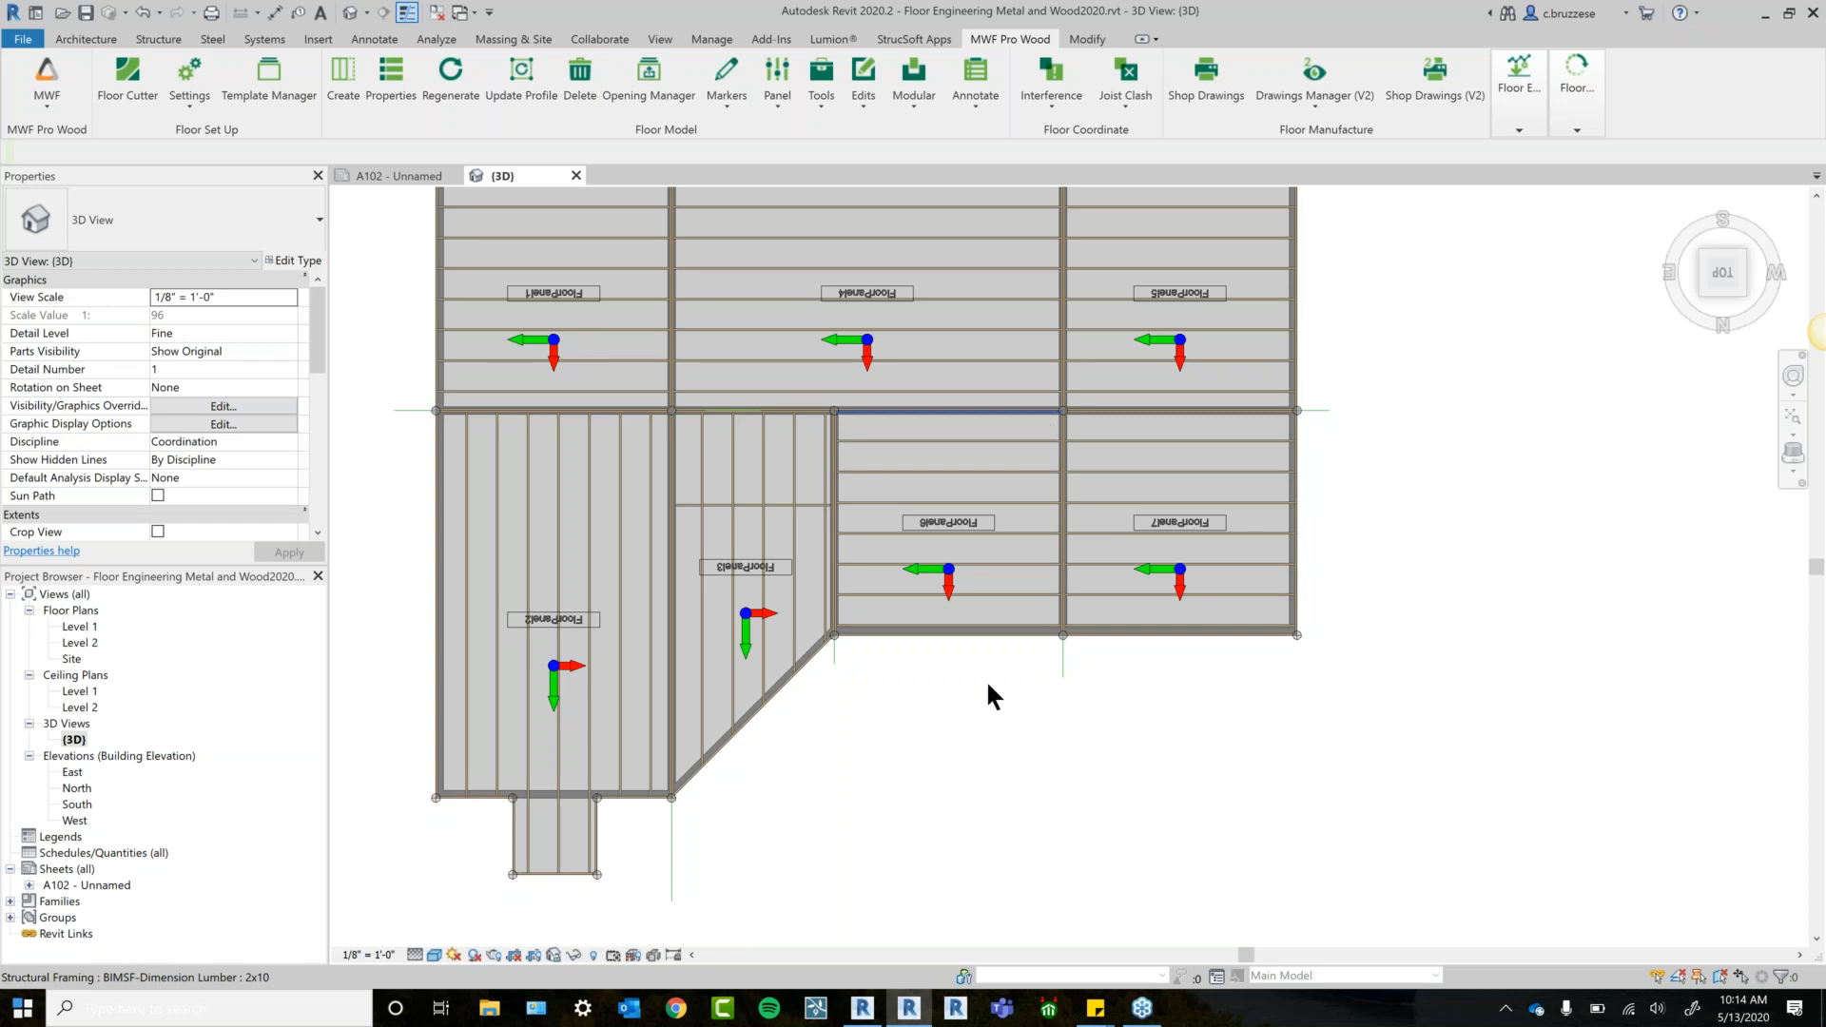
pyautogui.moveTo(946, 685); pyautogui.dragTo(972, 727, button='middle')
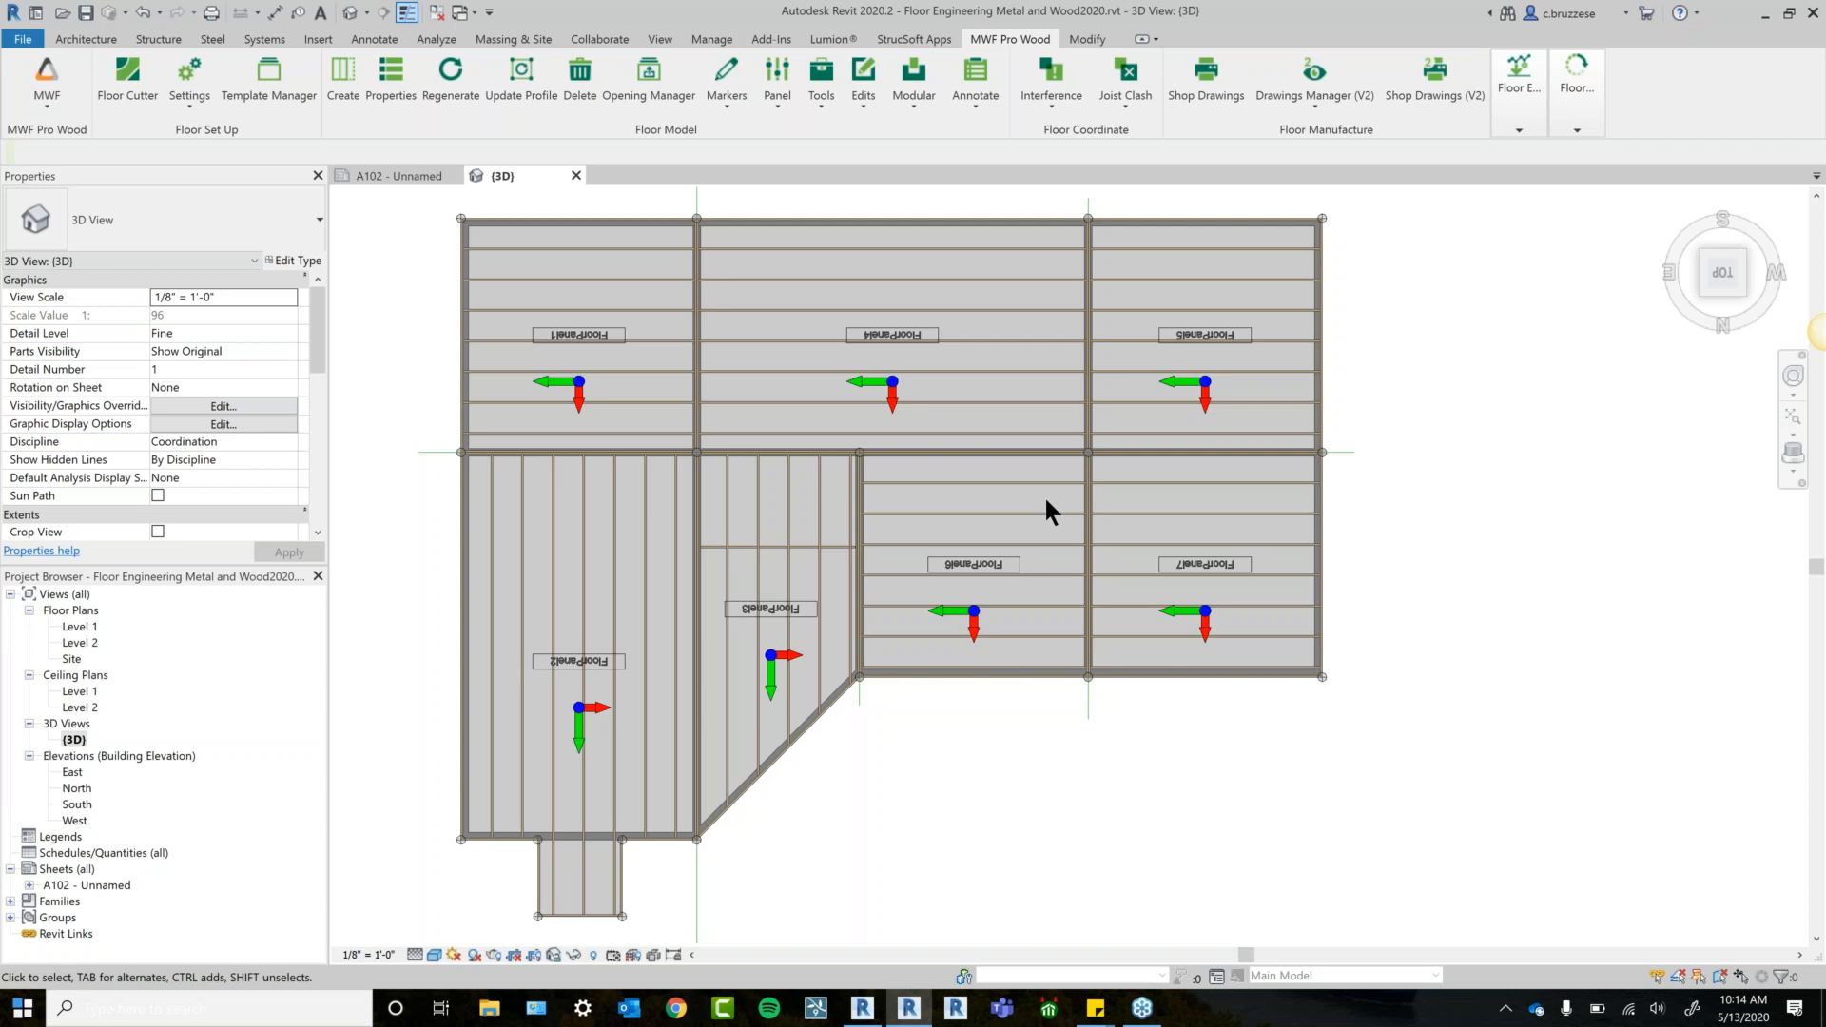
pyautogui.moveTo(1427, 453); pyautogui.dragTo(1428, 487, button='middle')
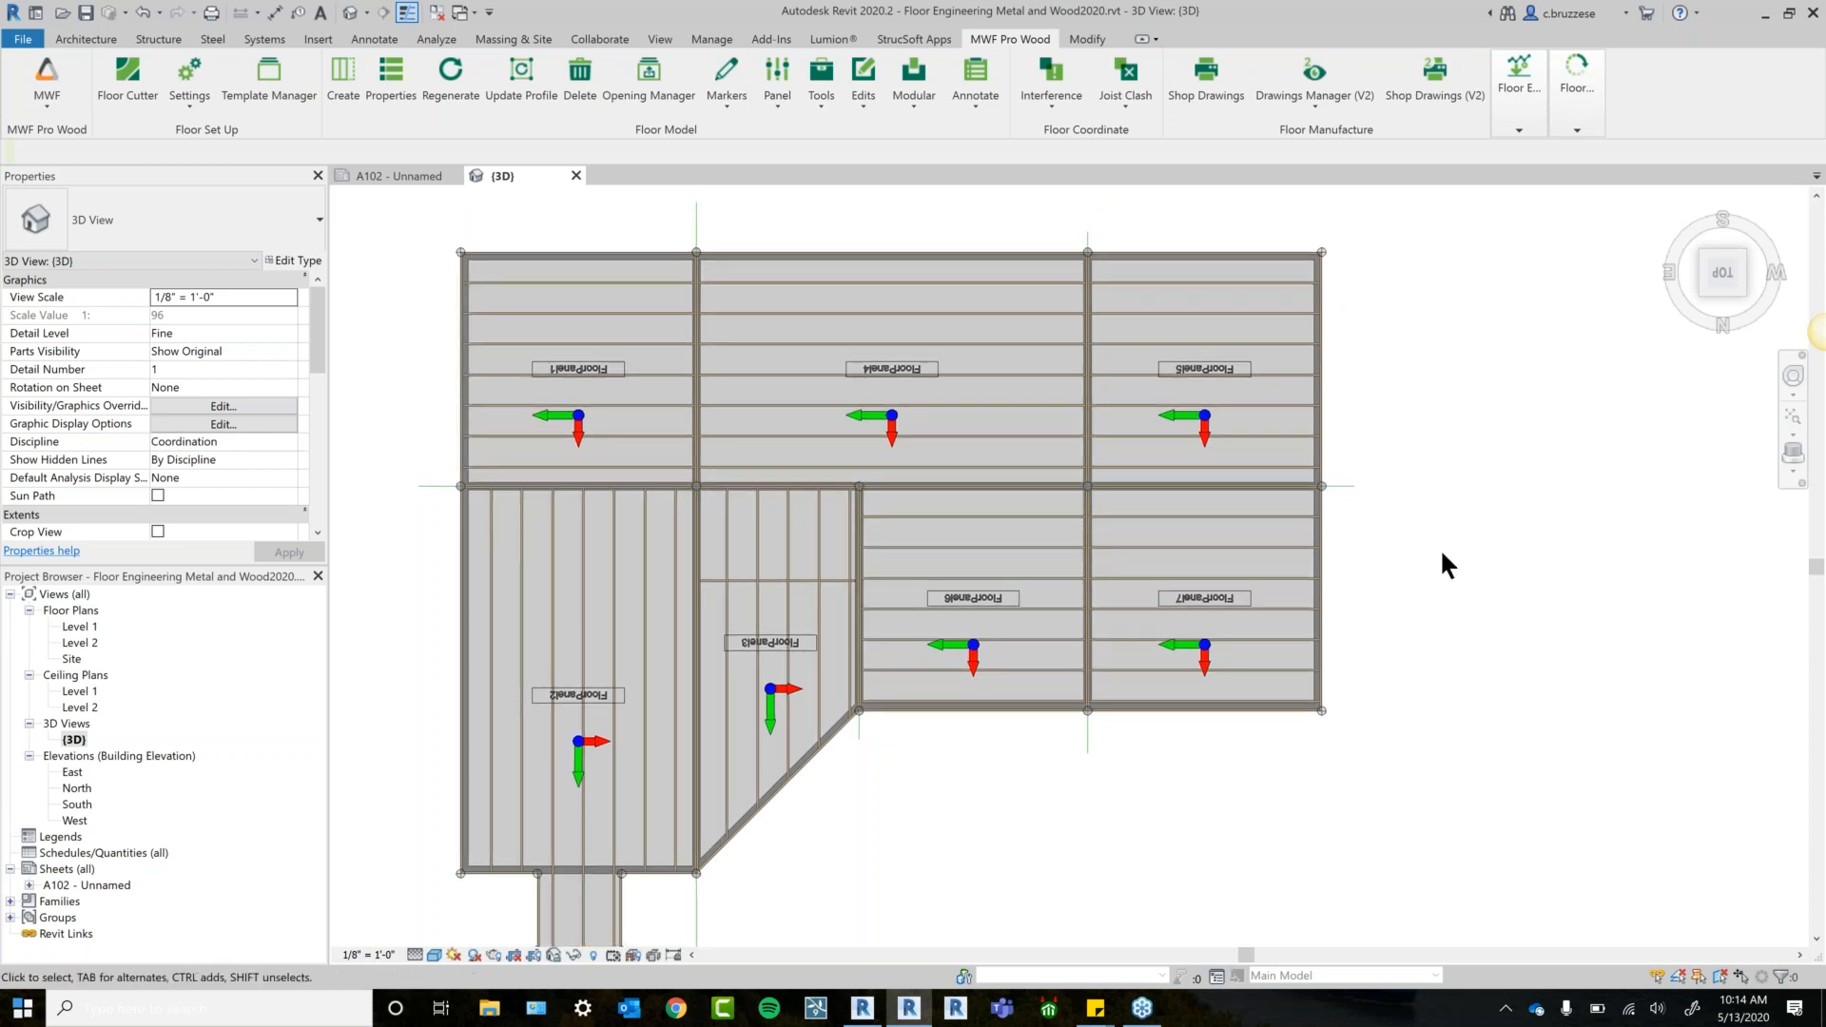
pyautogui.moveTo(1433, 560); pyautogui.dragTo(1435, 602, button='middle')
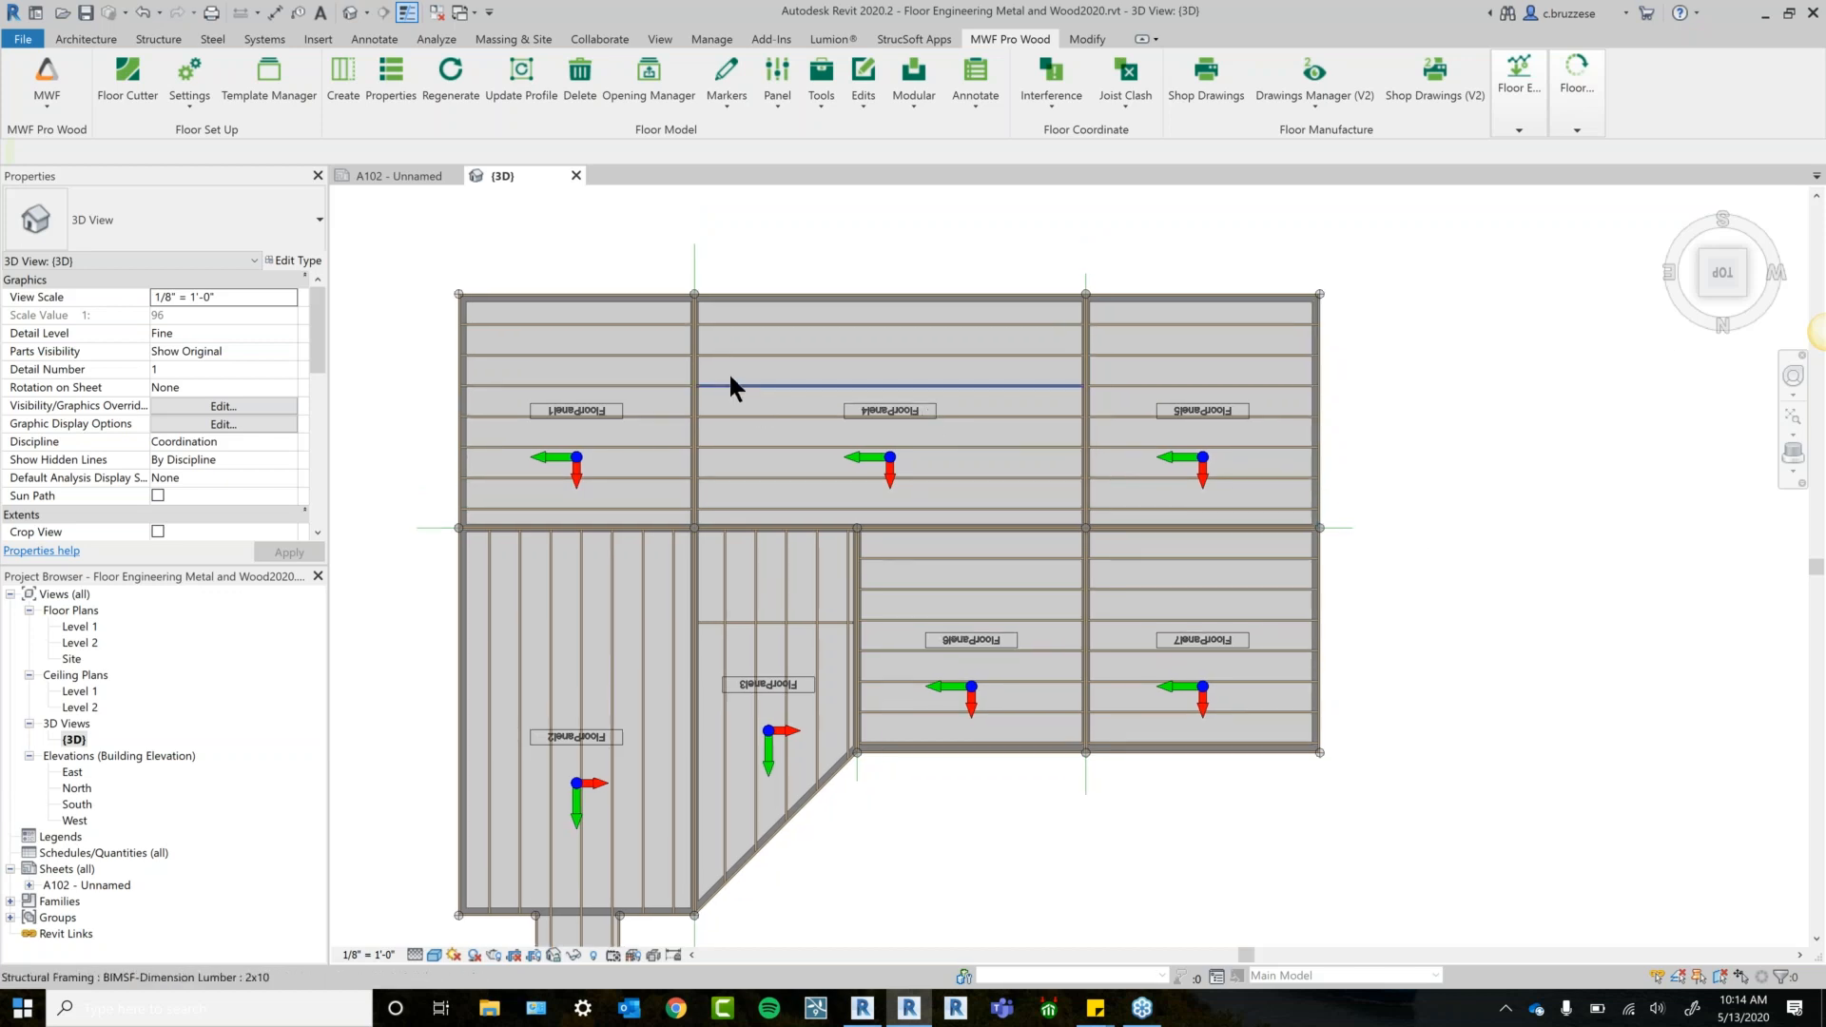
pyautogui.scroll(1, 998, 528)
pyautogui.moveTo(959, 459); pyautogui.dragTo(877, 454, button='middle')
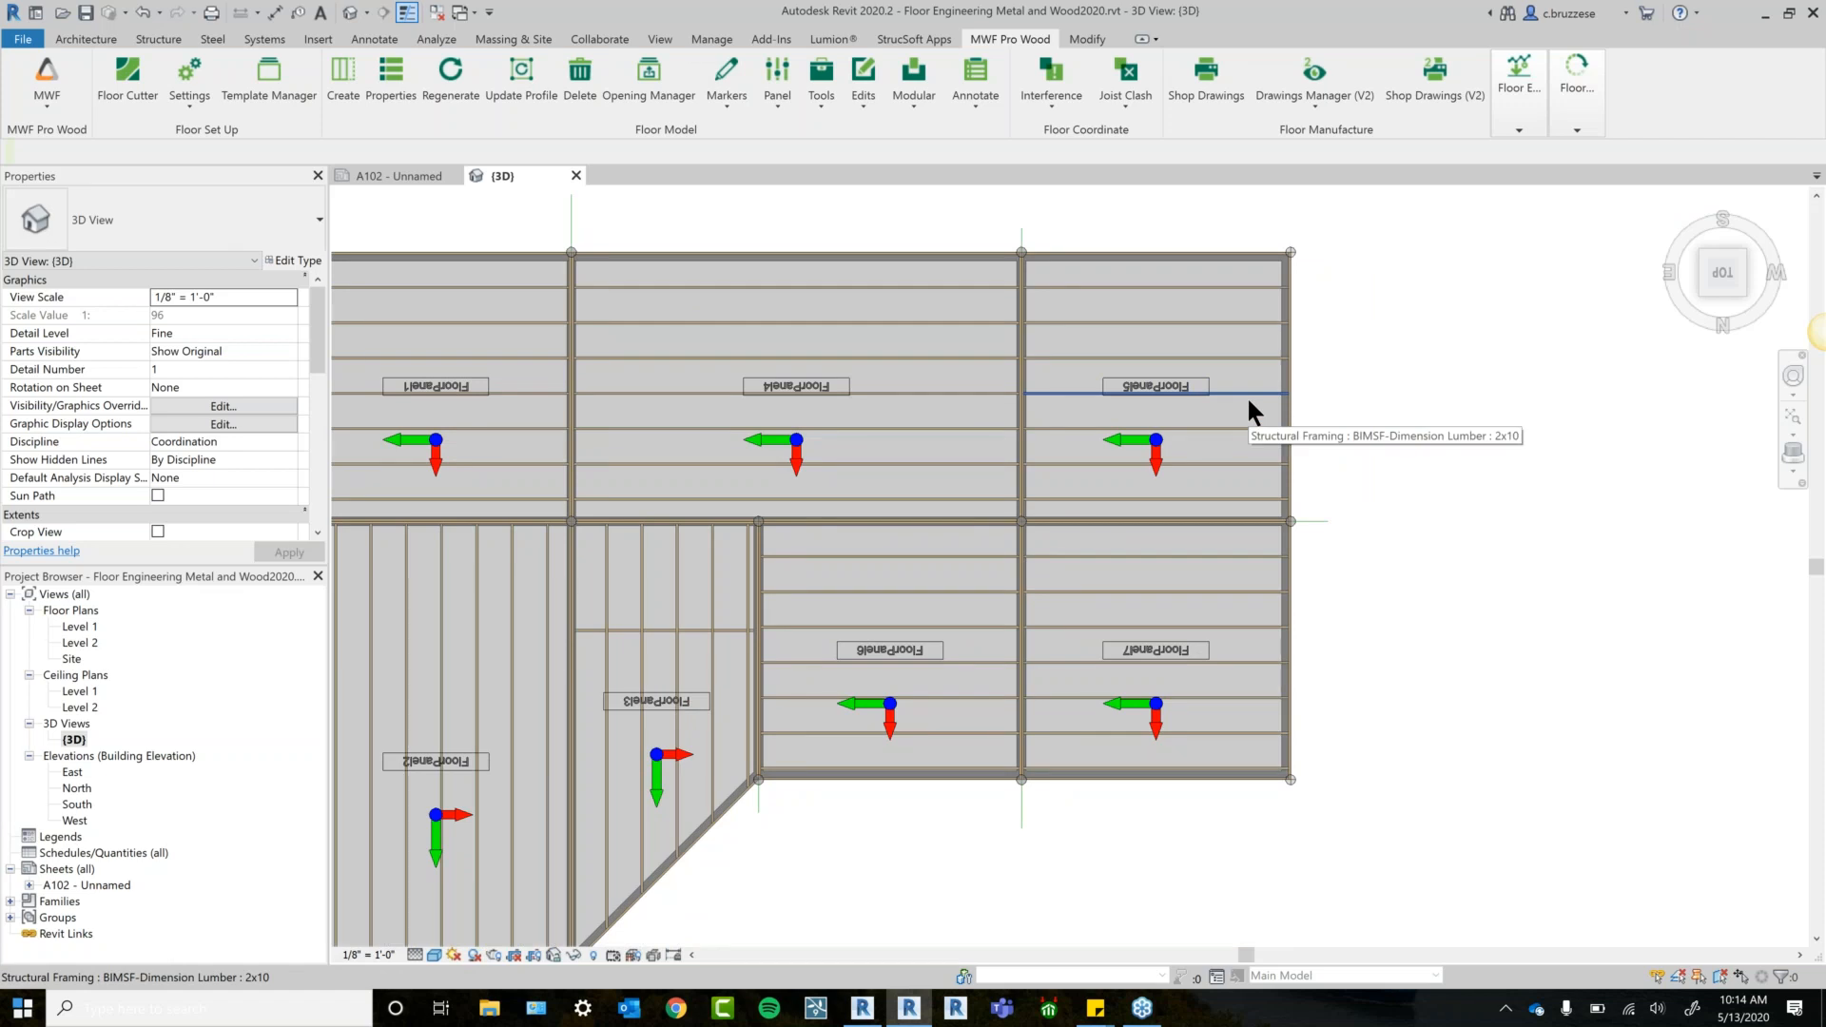
pyautogui.click(1224, 258)
pyautogui.press('Escape')
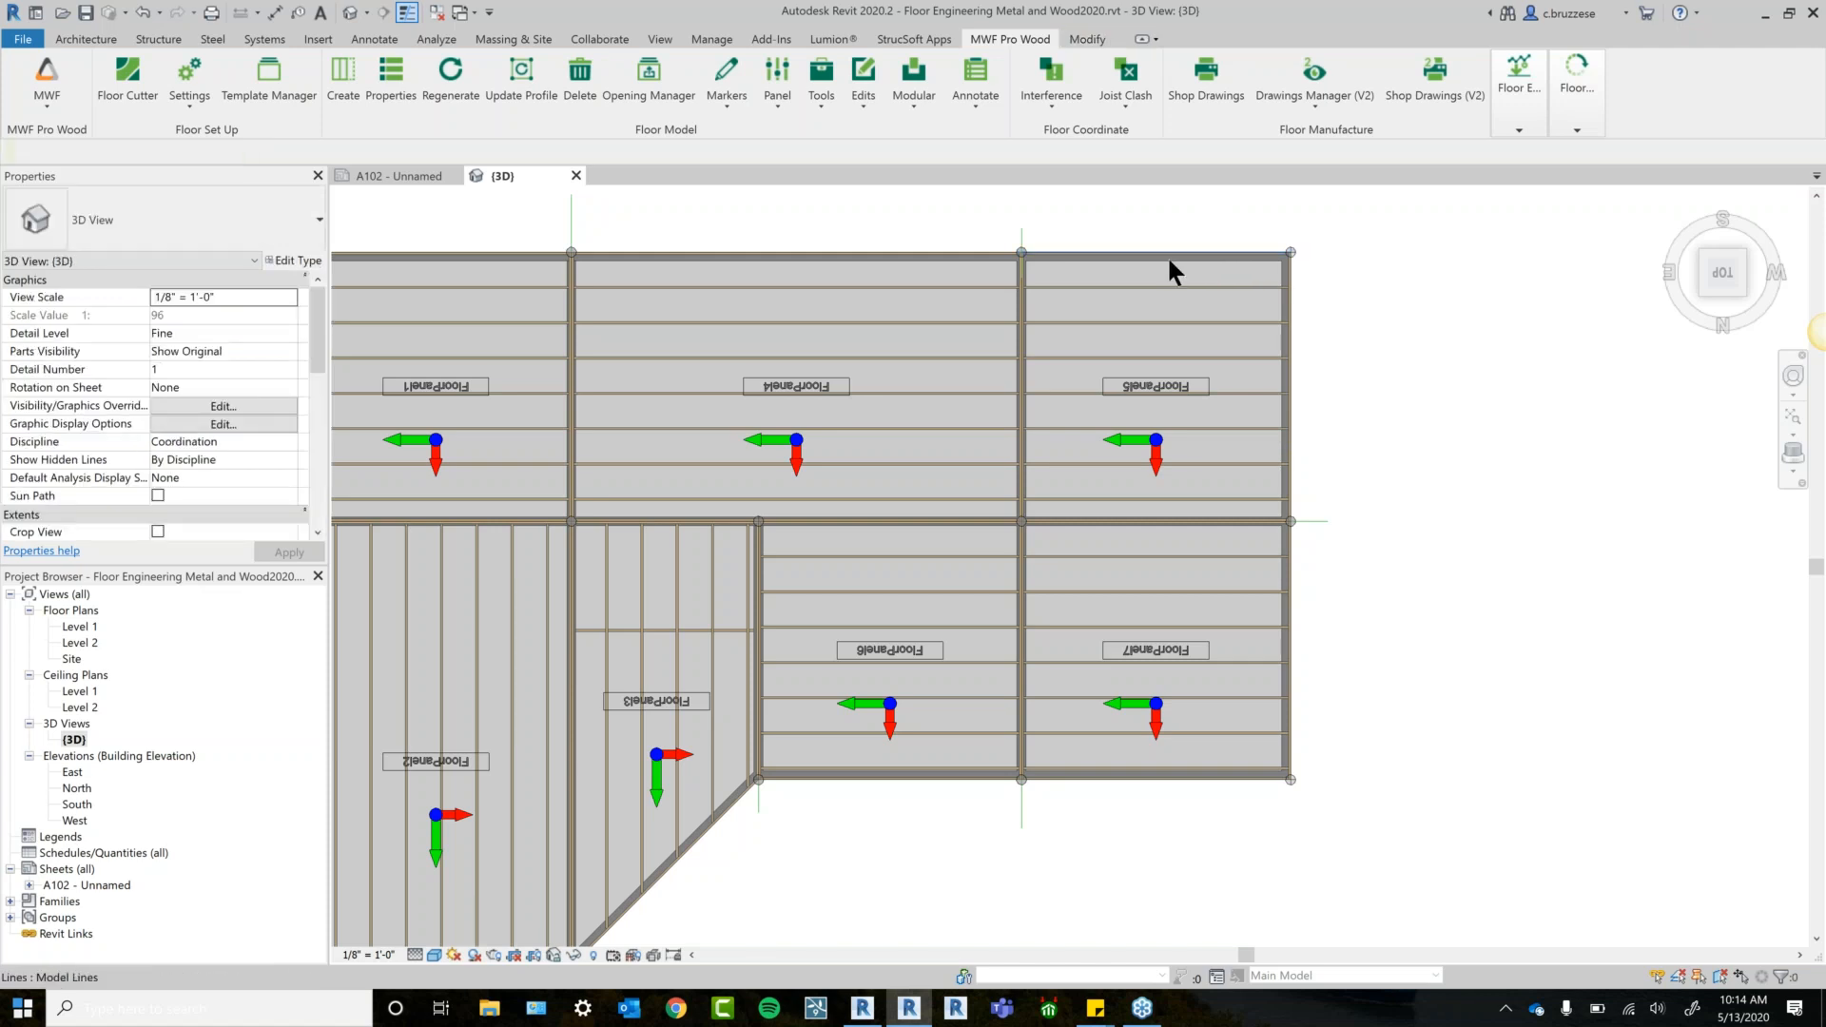
pyautogui.keyDown('shift'); pyautogui.moveTo(1381, 585); pyautogui.dragTo(1215, 476, button='middle'); pyautogui.keyUp('shift')
# Sketch a rectangular opening in FloorPanel5's floor boundary, reducing its area to 217.56 SF.
pyautogui.click(1214, 445)
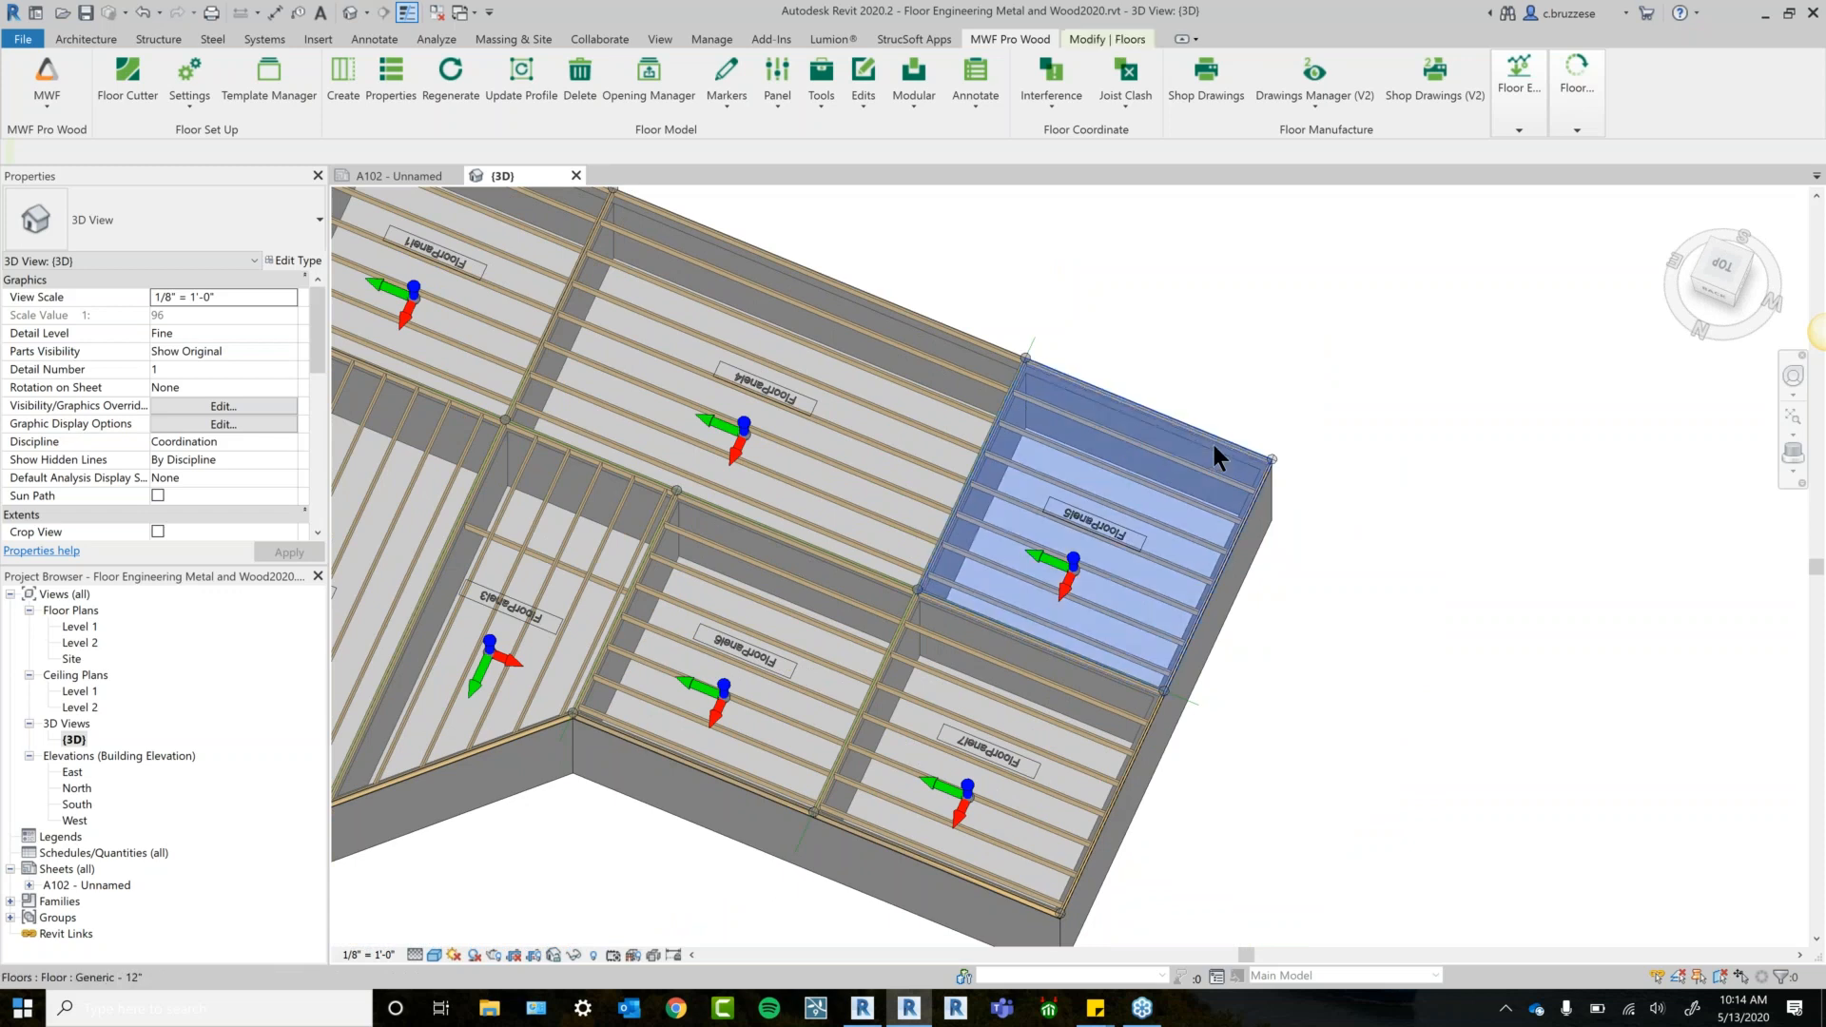
pyautogui.click(1730, 276)
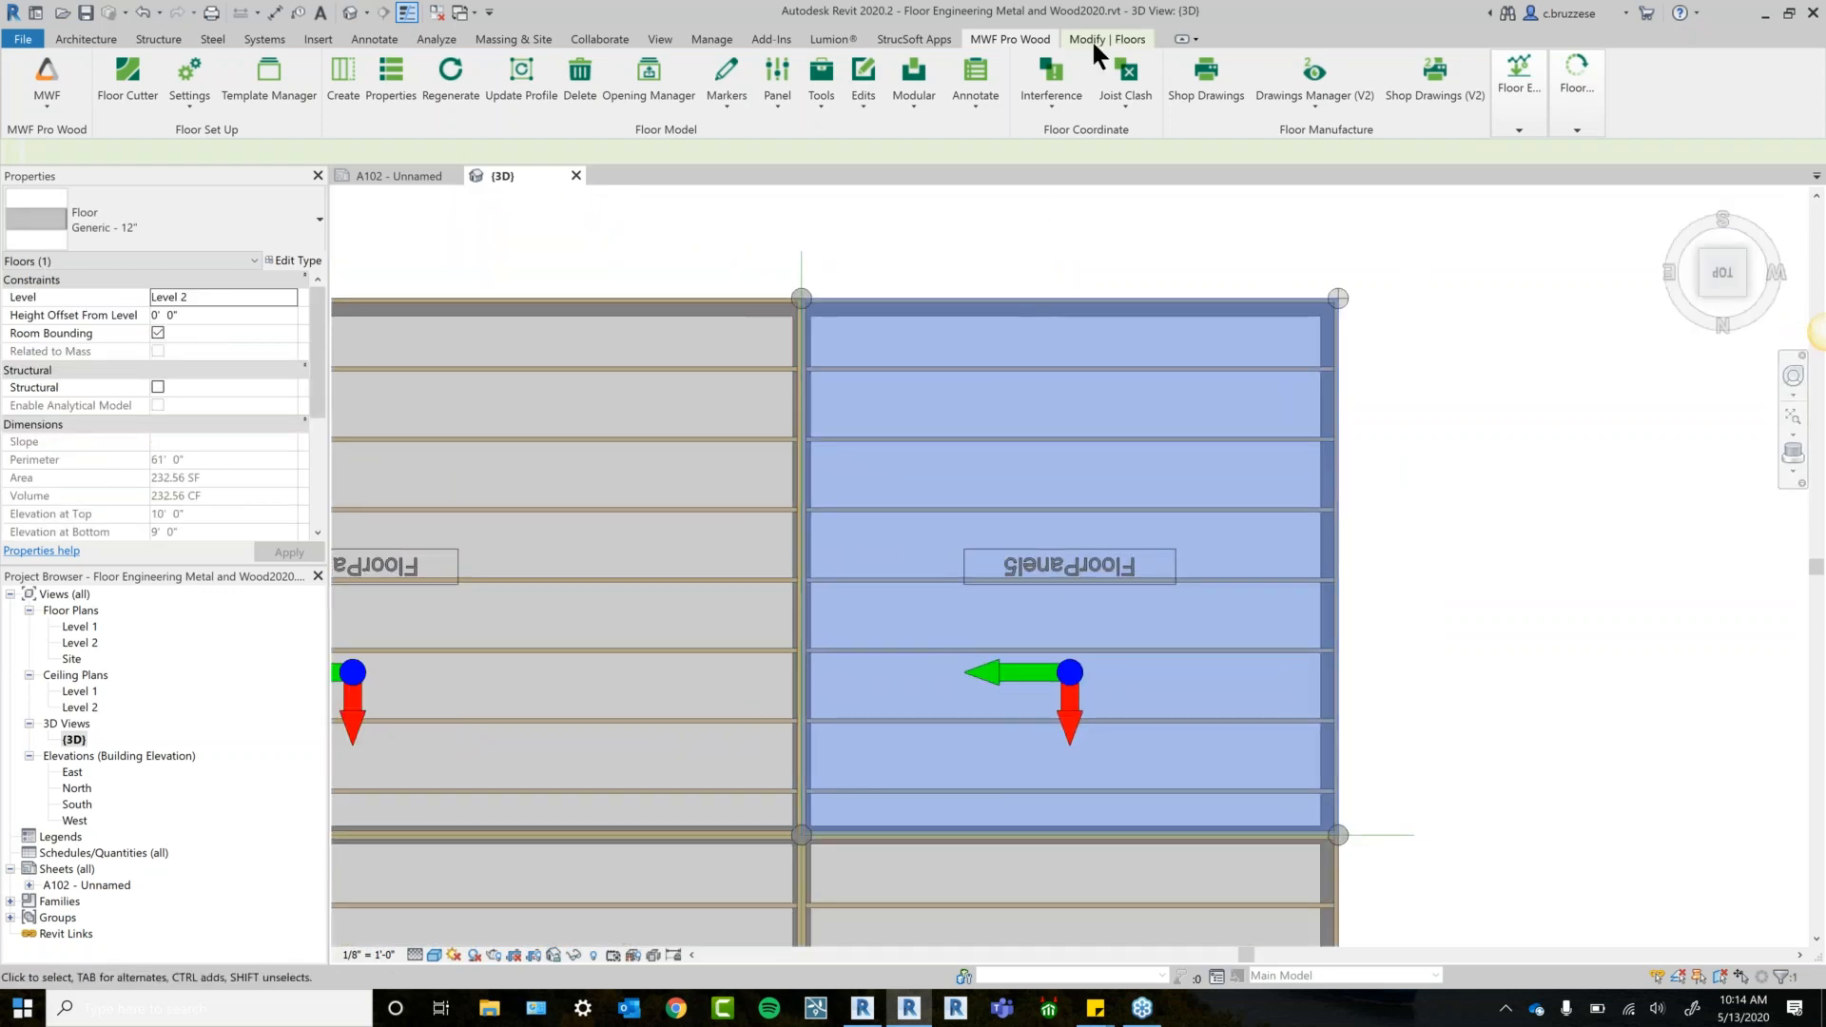
pyautogui.click(1094, 39)
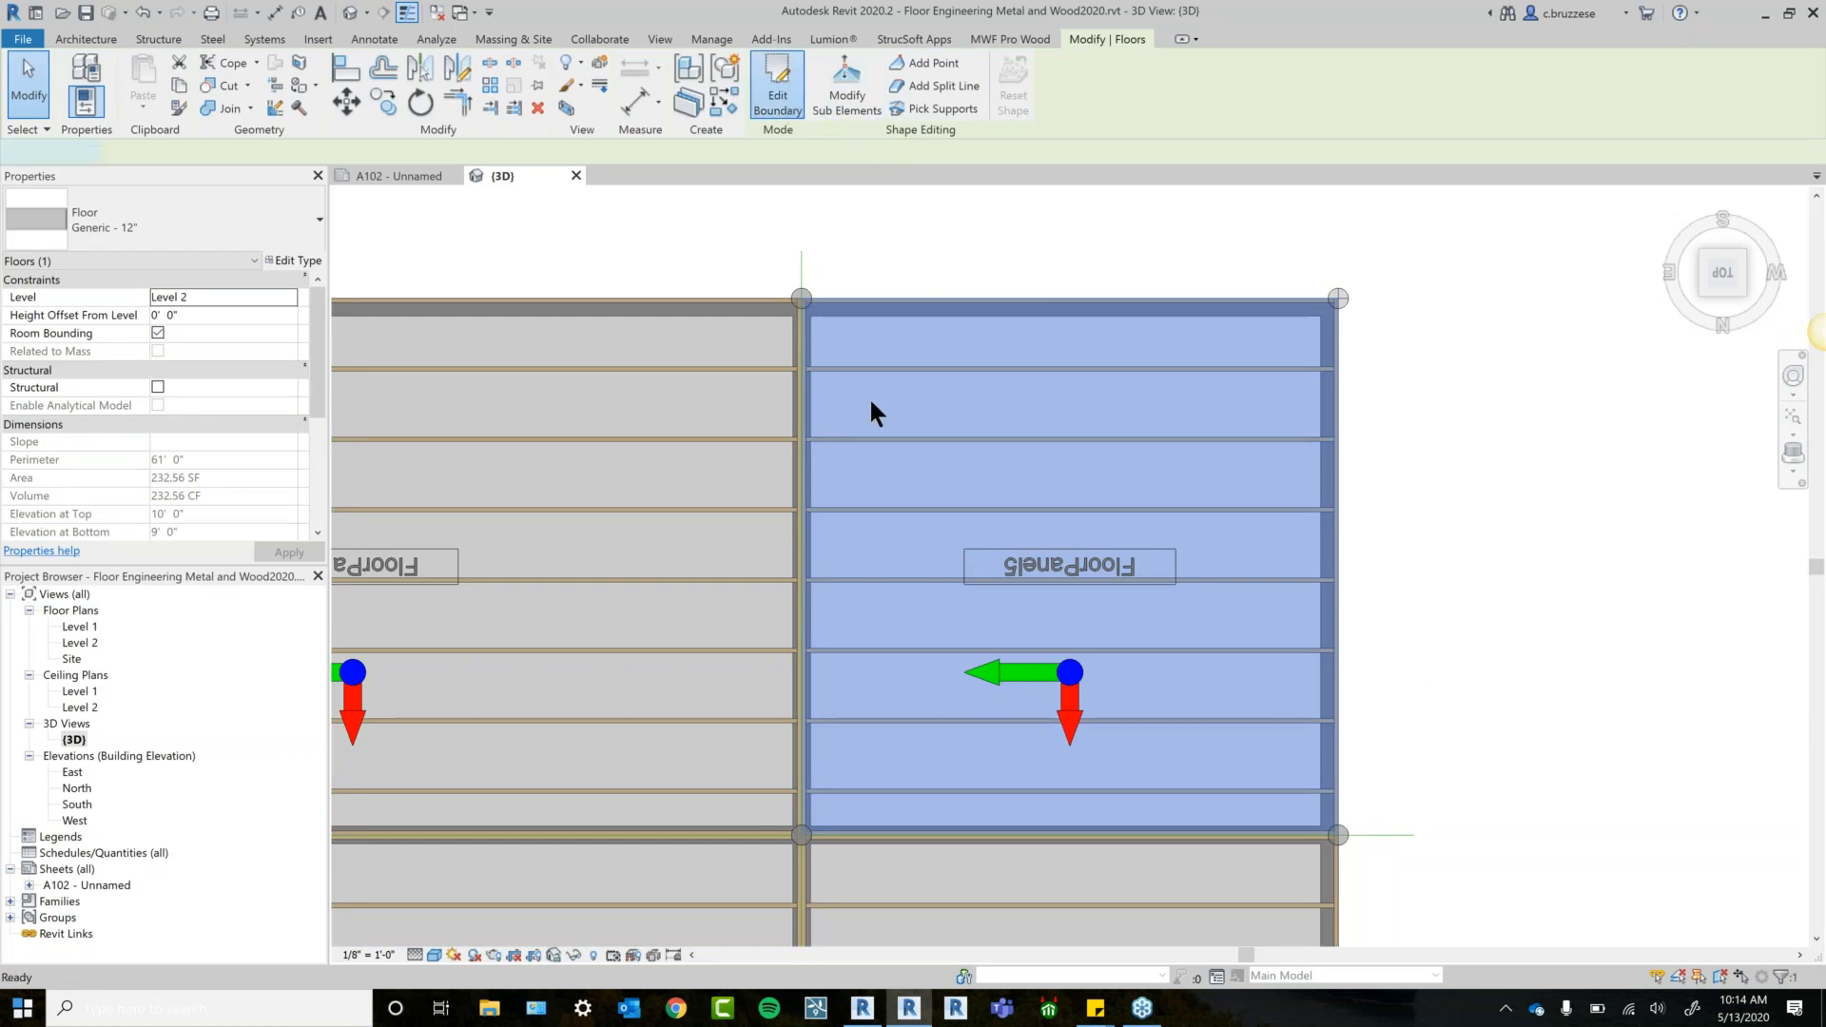
pyautogui.doubleClick(869, 396)
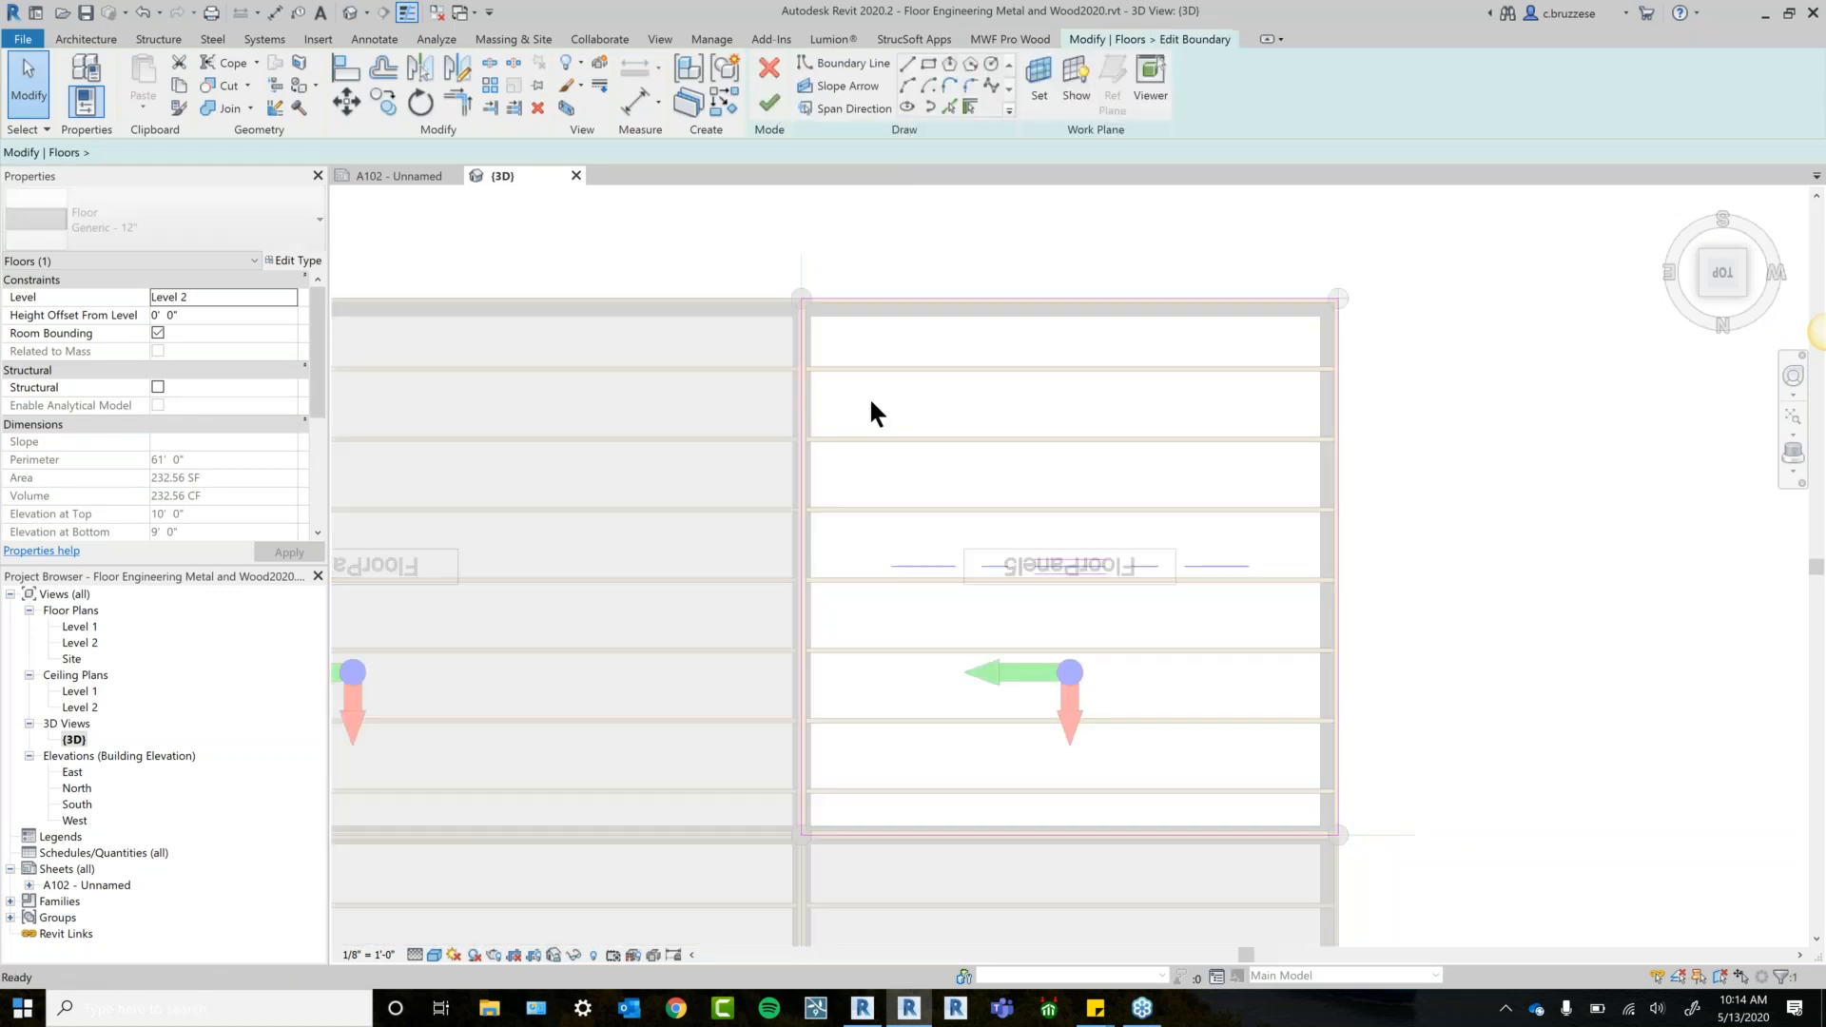
pyautogui.click(958, 526)
pyautogui.click(1132, 631)
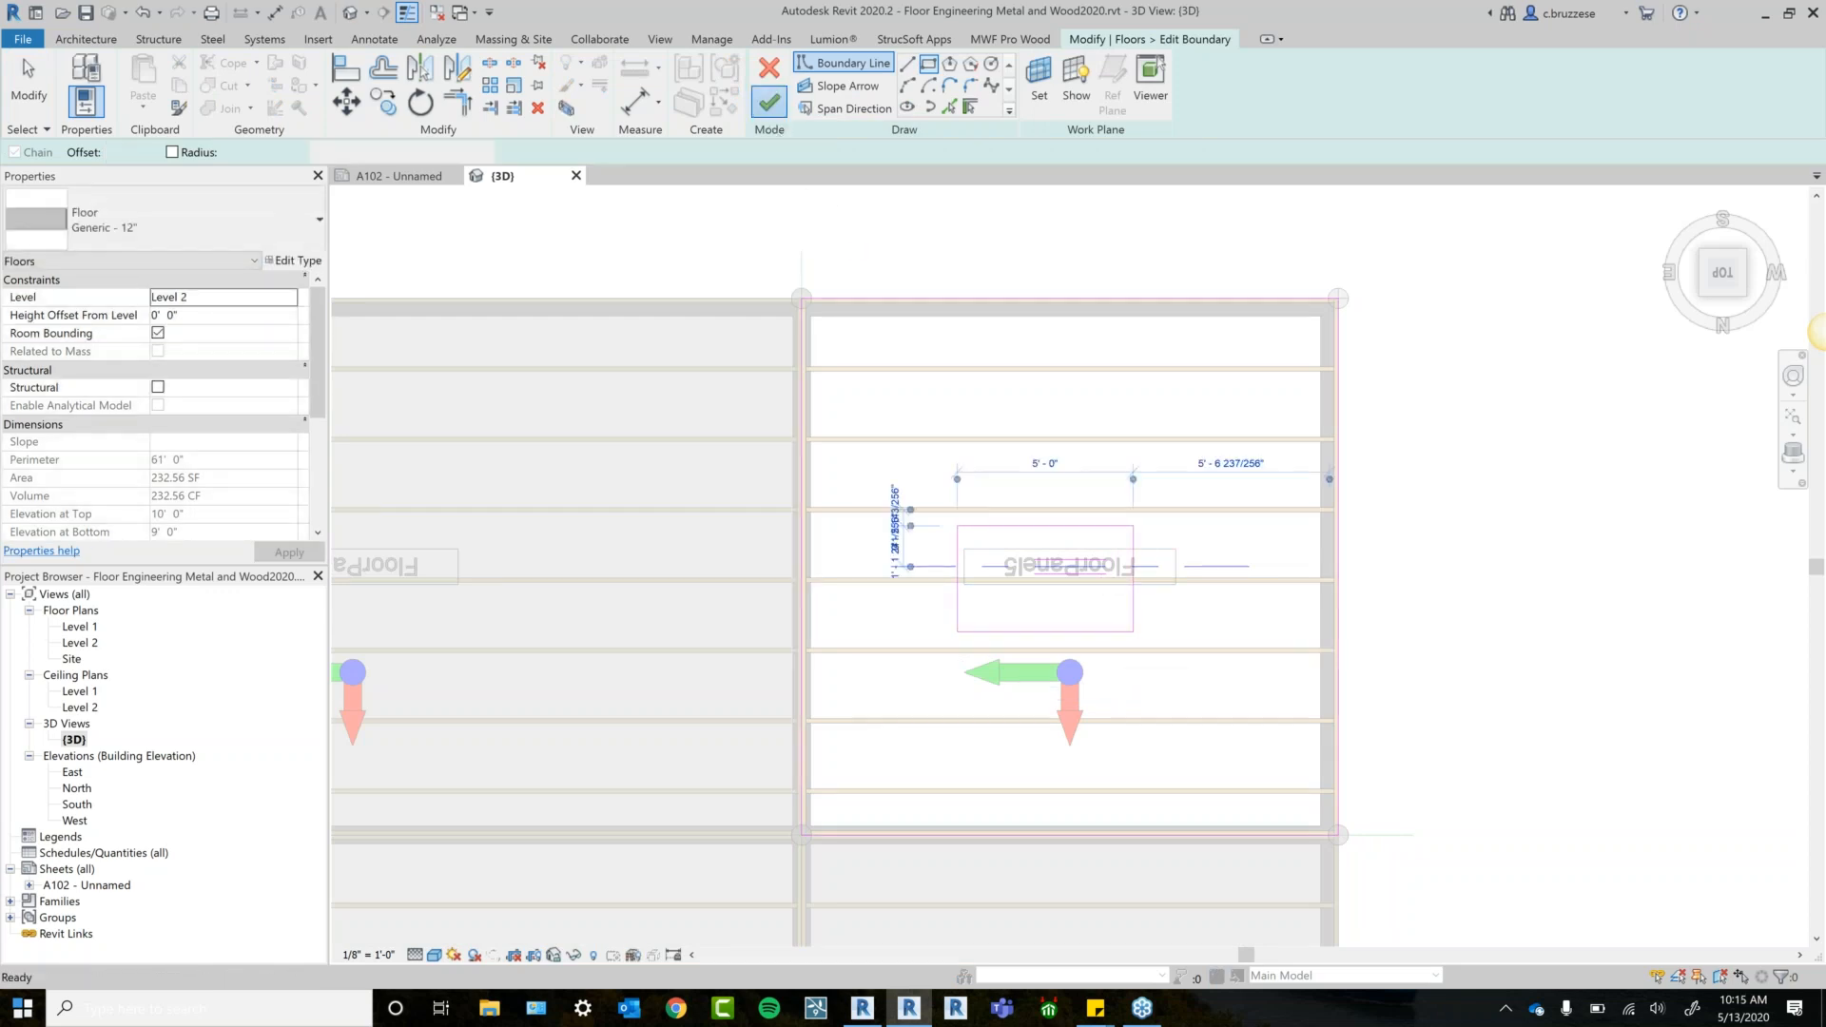
pyautogui.click(768, 102)
pyautogui.click(1062, 342)
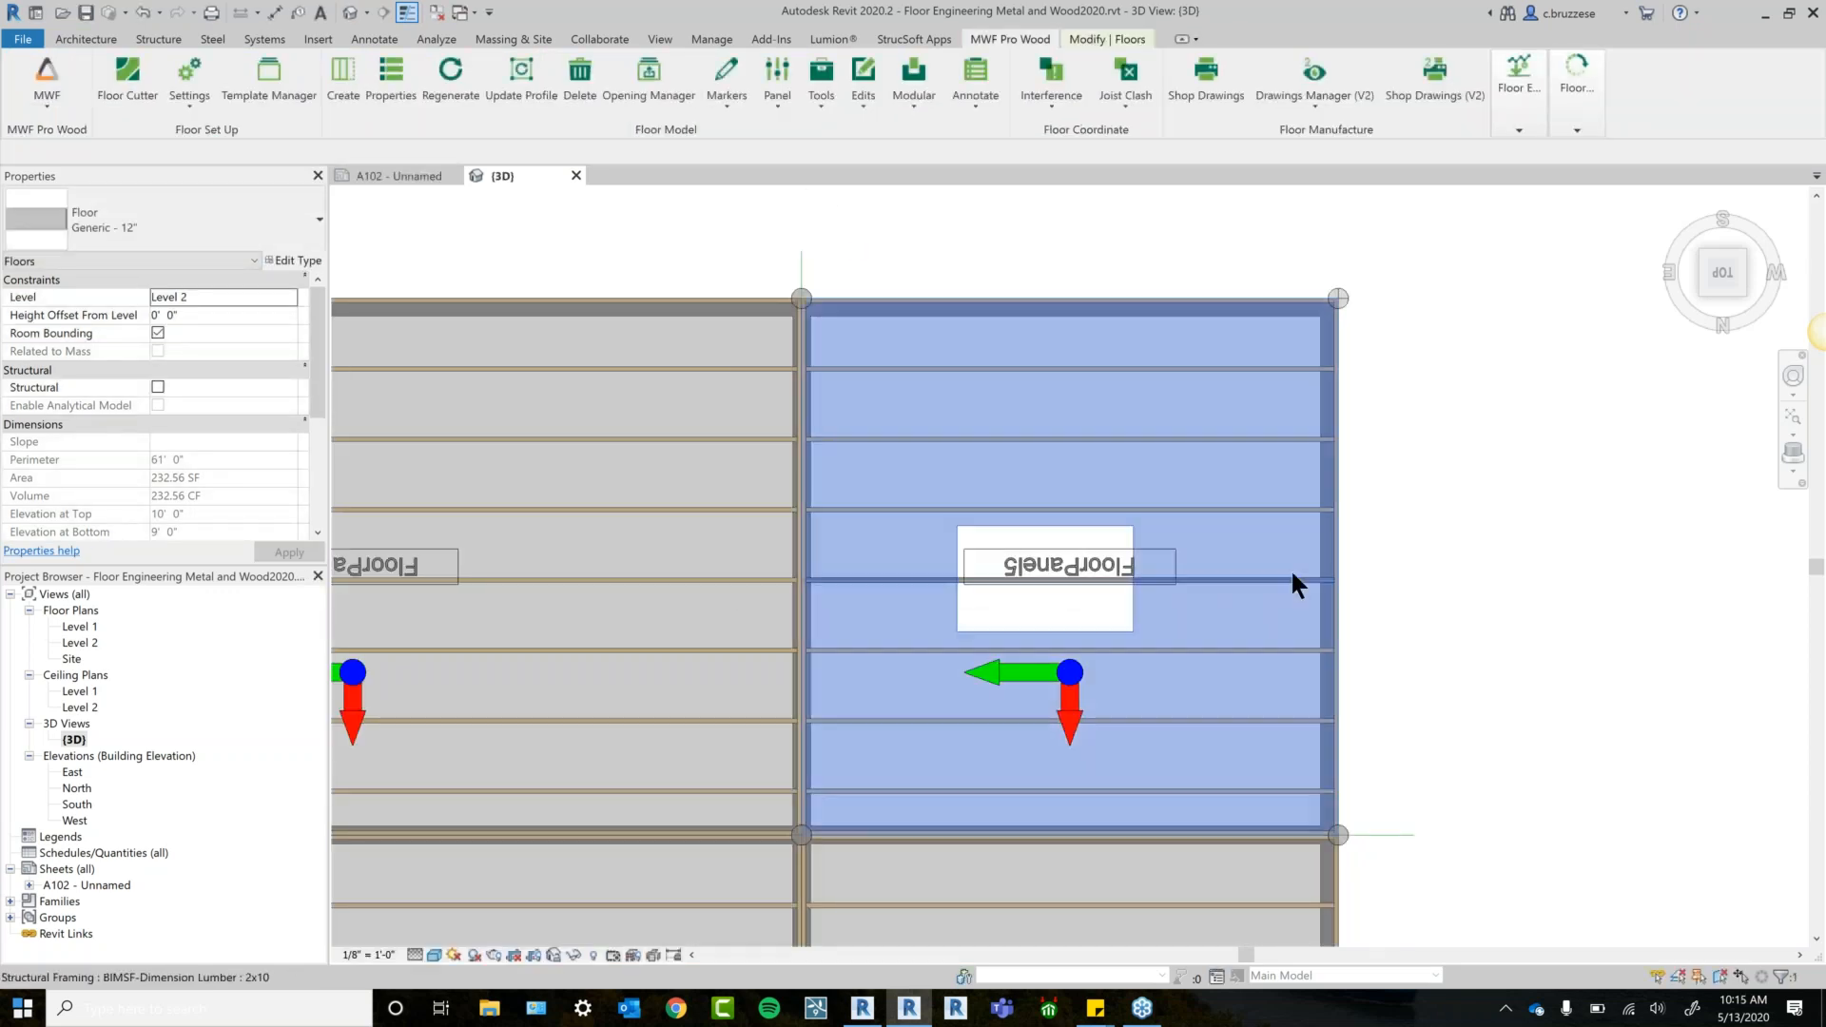
pyautogui.scroll(-1, 1294, 571)
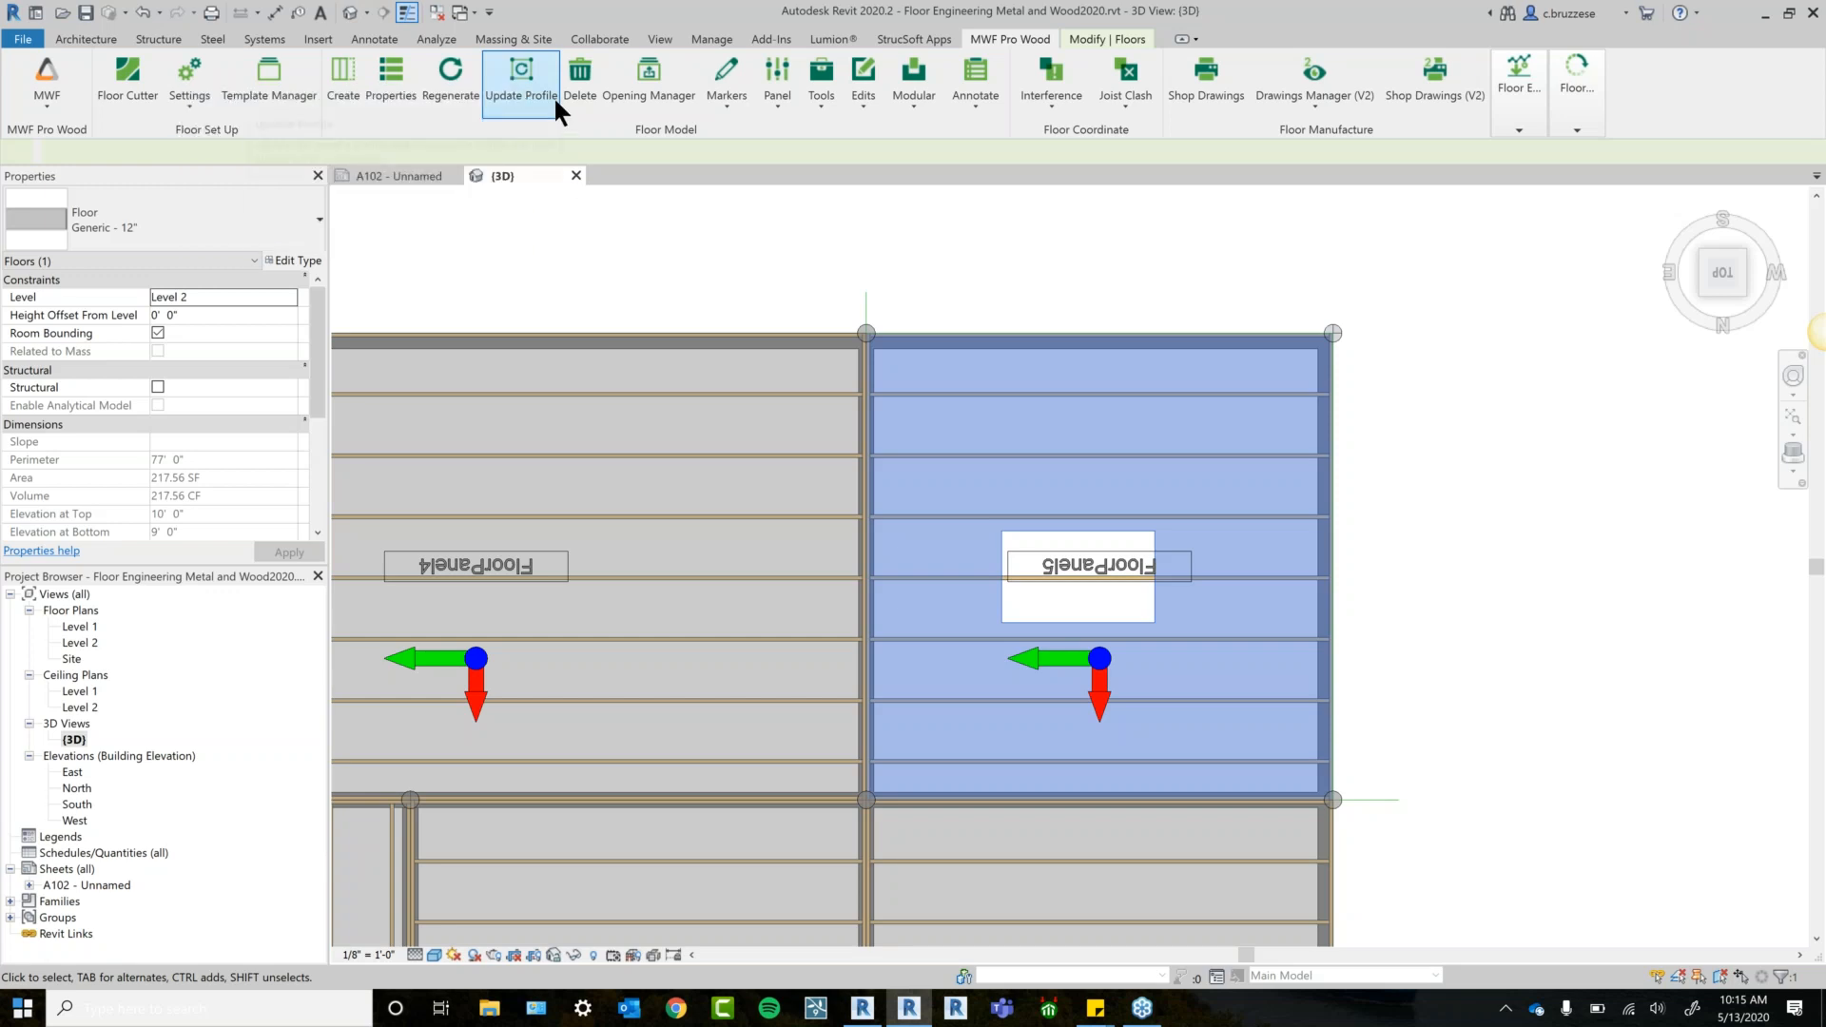
# Move FloorPanel5's corner boundary node up and to the right.
pyautogui.click(1218, 277)
pyautogui.moveTo(1217, 278); pyautogui.dragTo(1186, 277, button='middle')
pyautogui.click(1301, 332)
pyautogui.moveTo(1301, 332); pyautogui.dragTo(1330, 288)
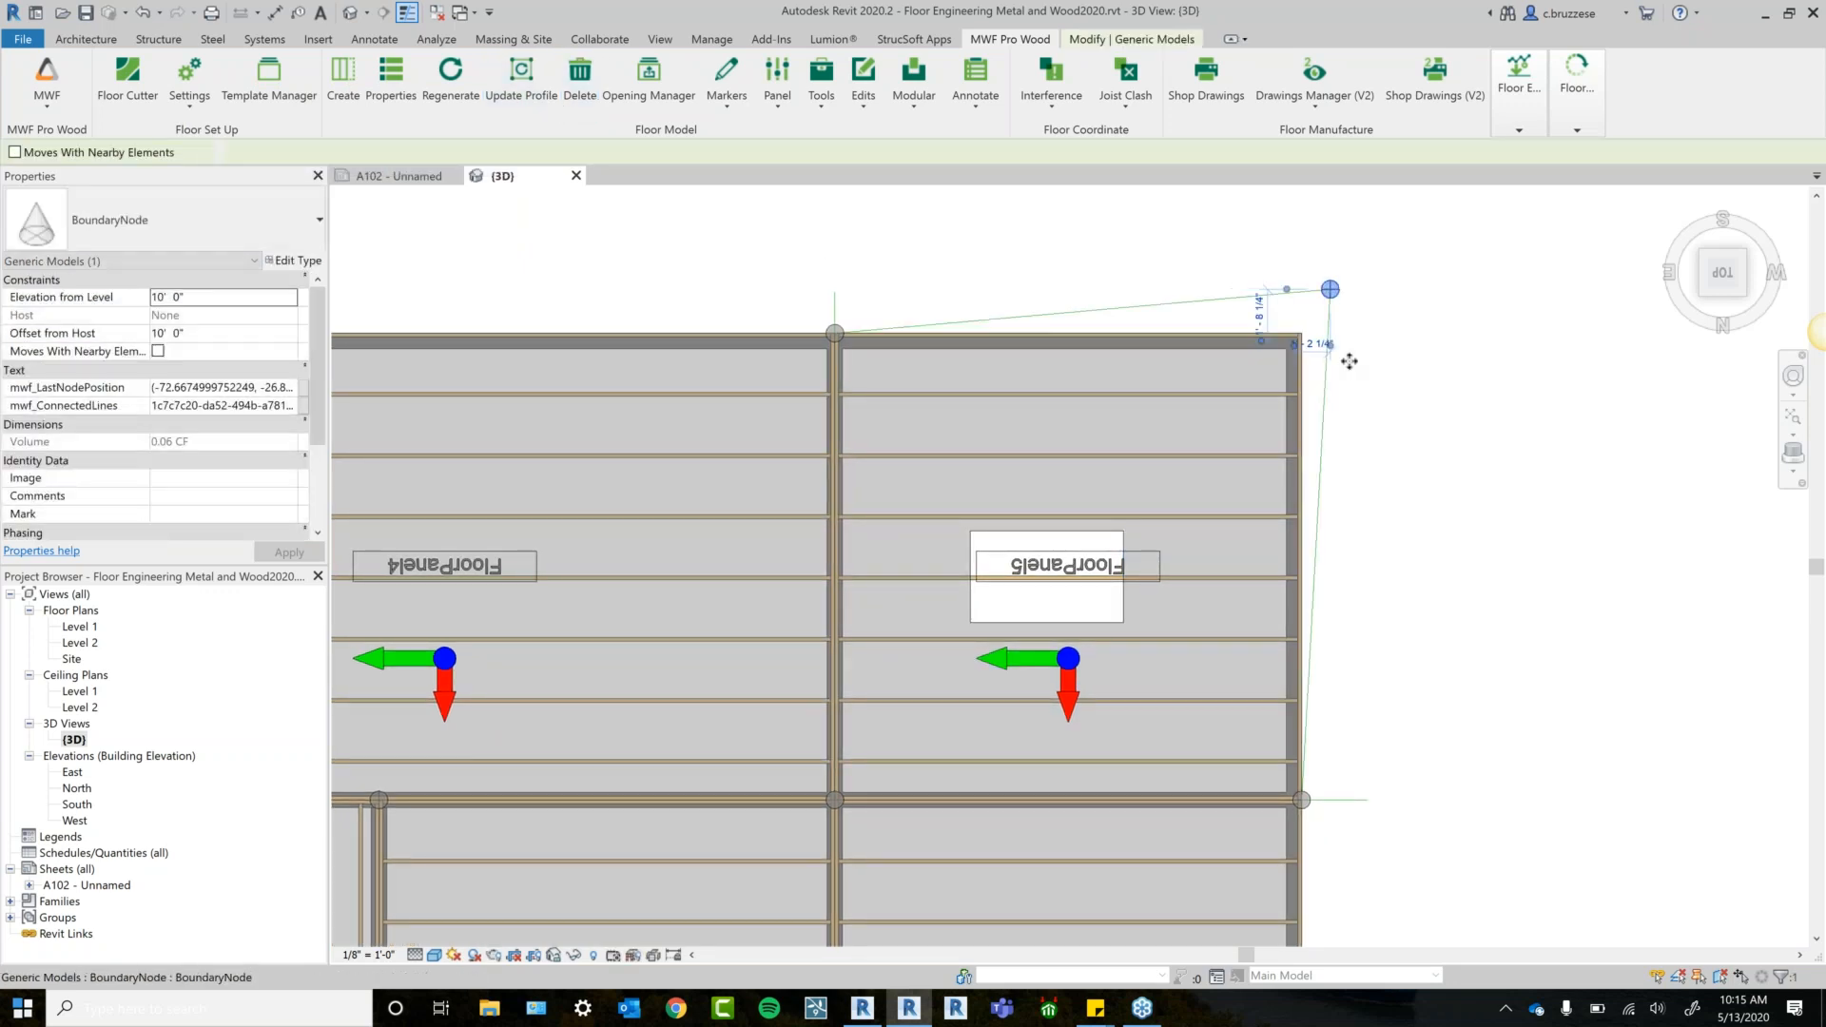
pyautogui.click(1430, 485)
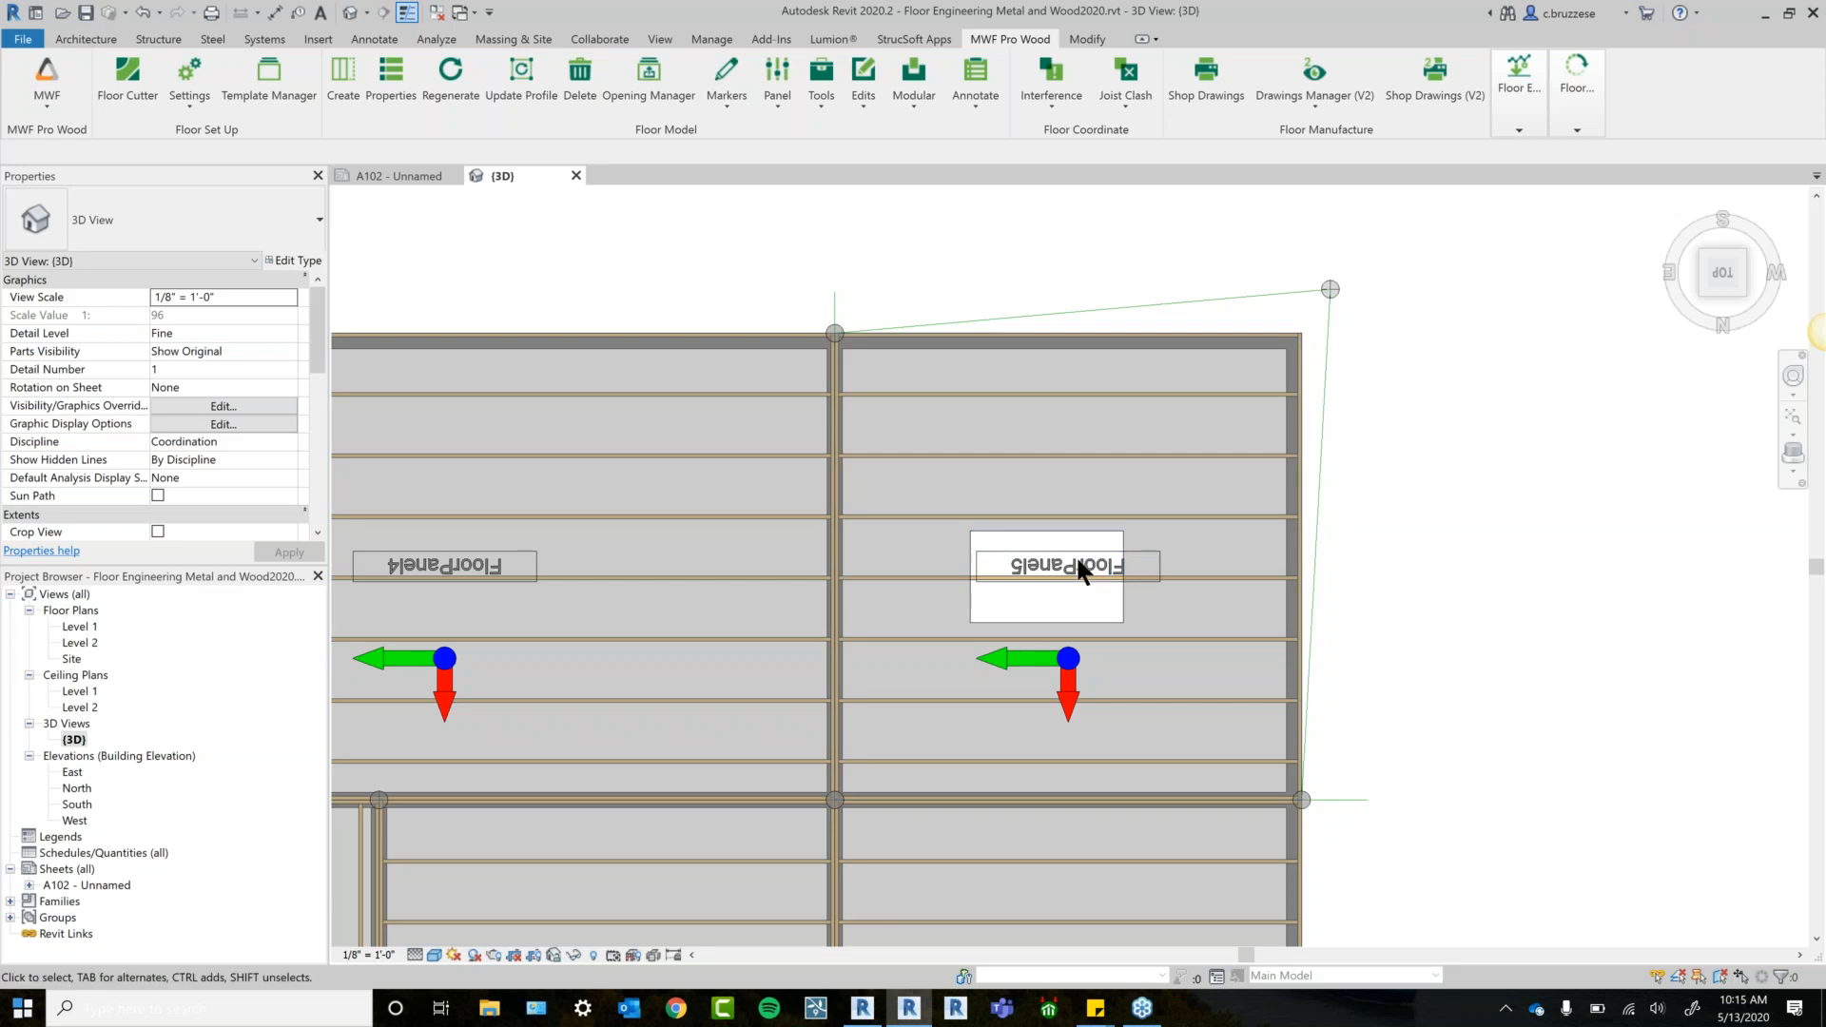
# Update FloorPanel5's panel profile from its floor and regenerate the framing.
pyautogui.click(1103, 630)
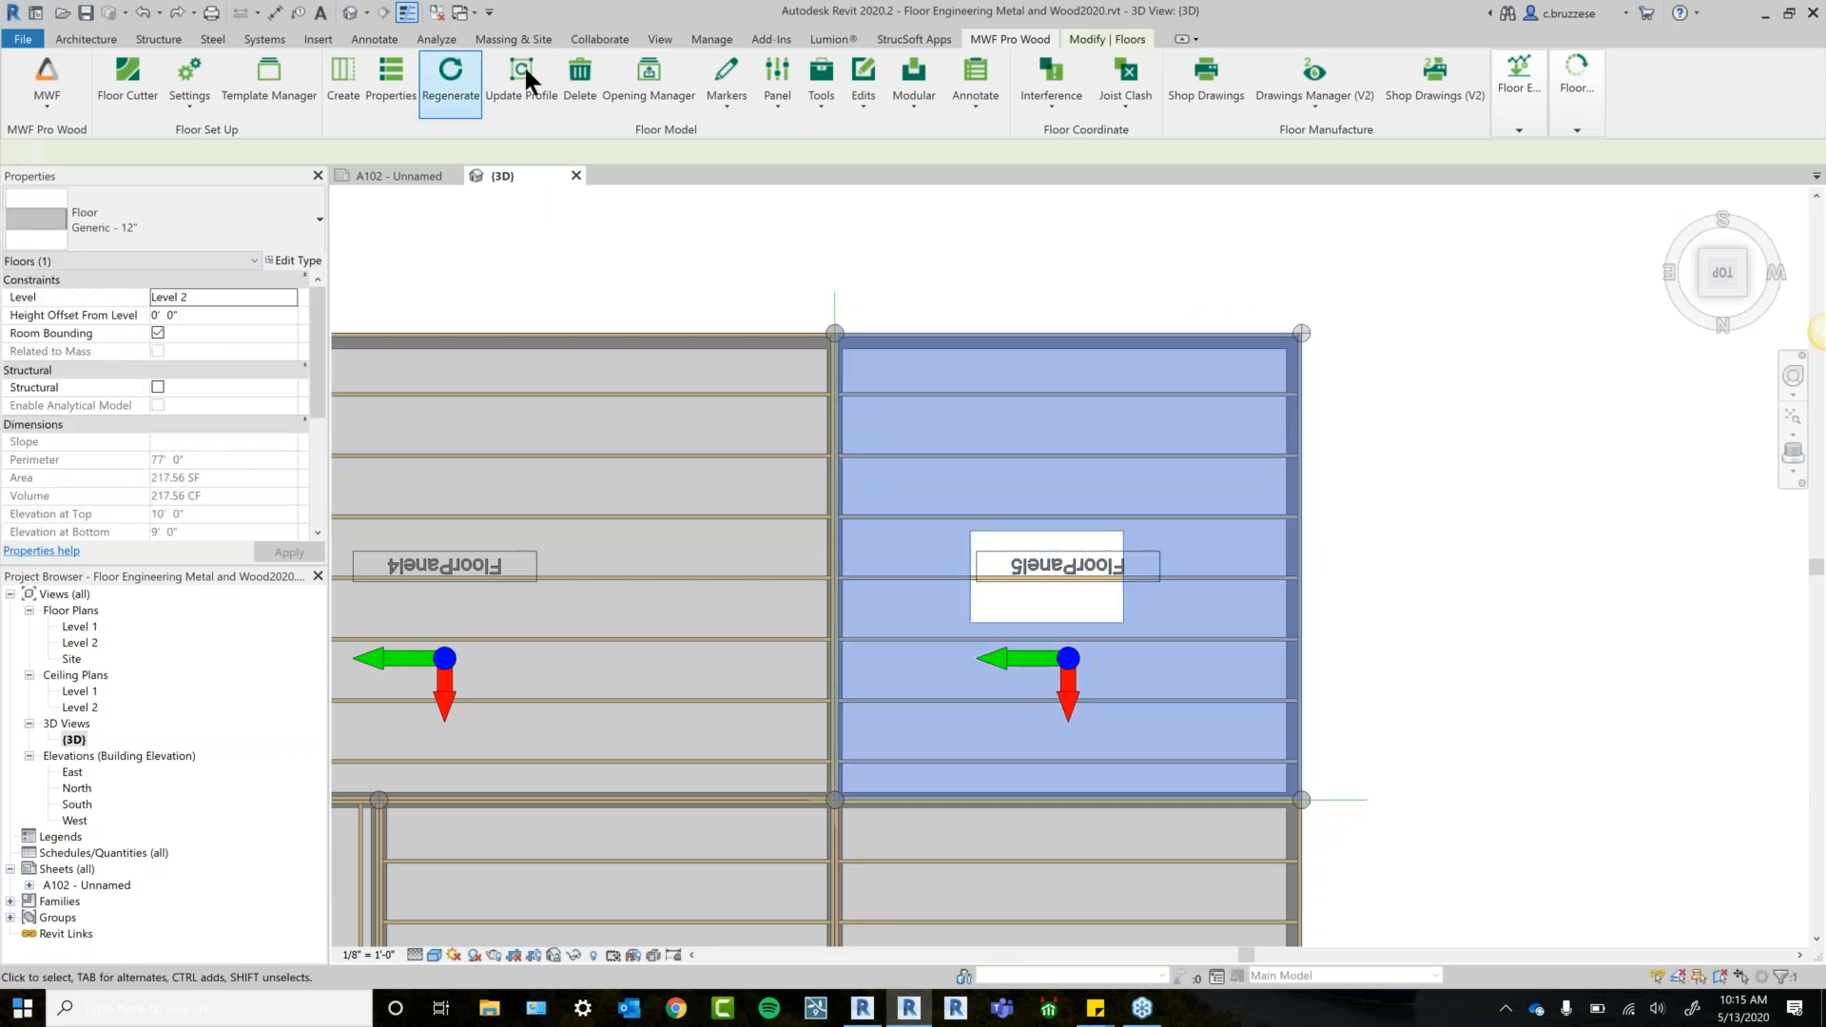
pyautogui.click(522, 78)
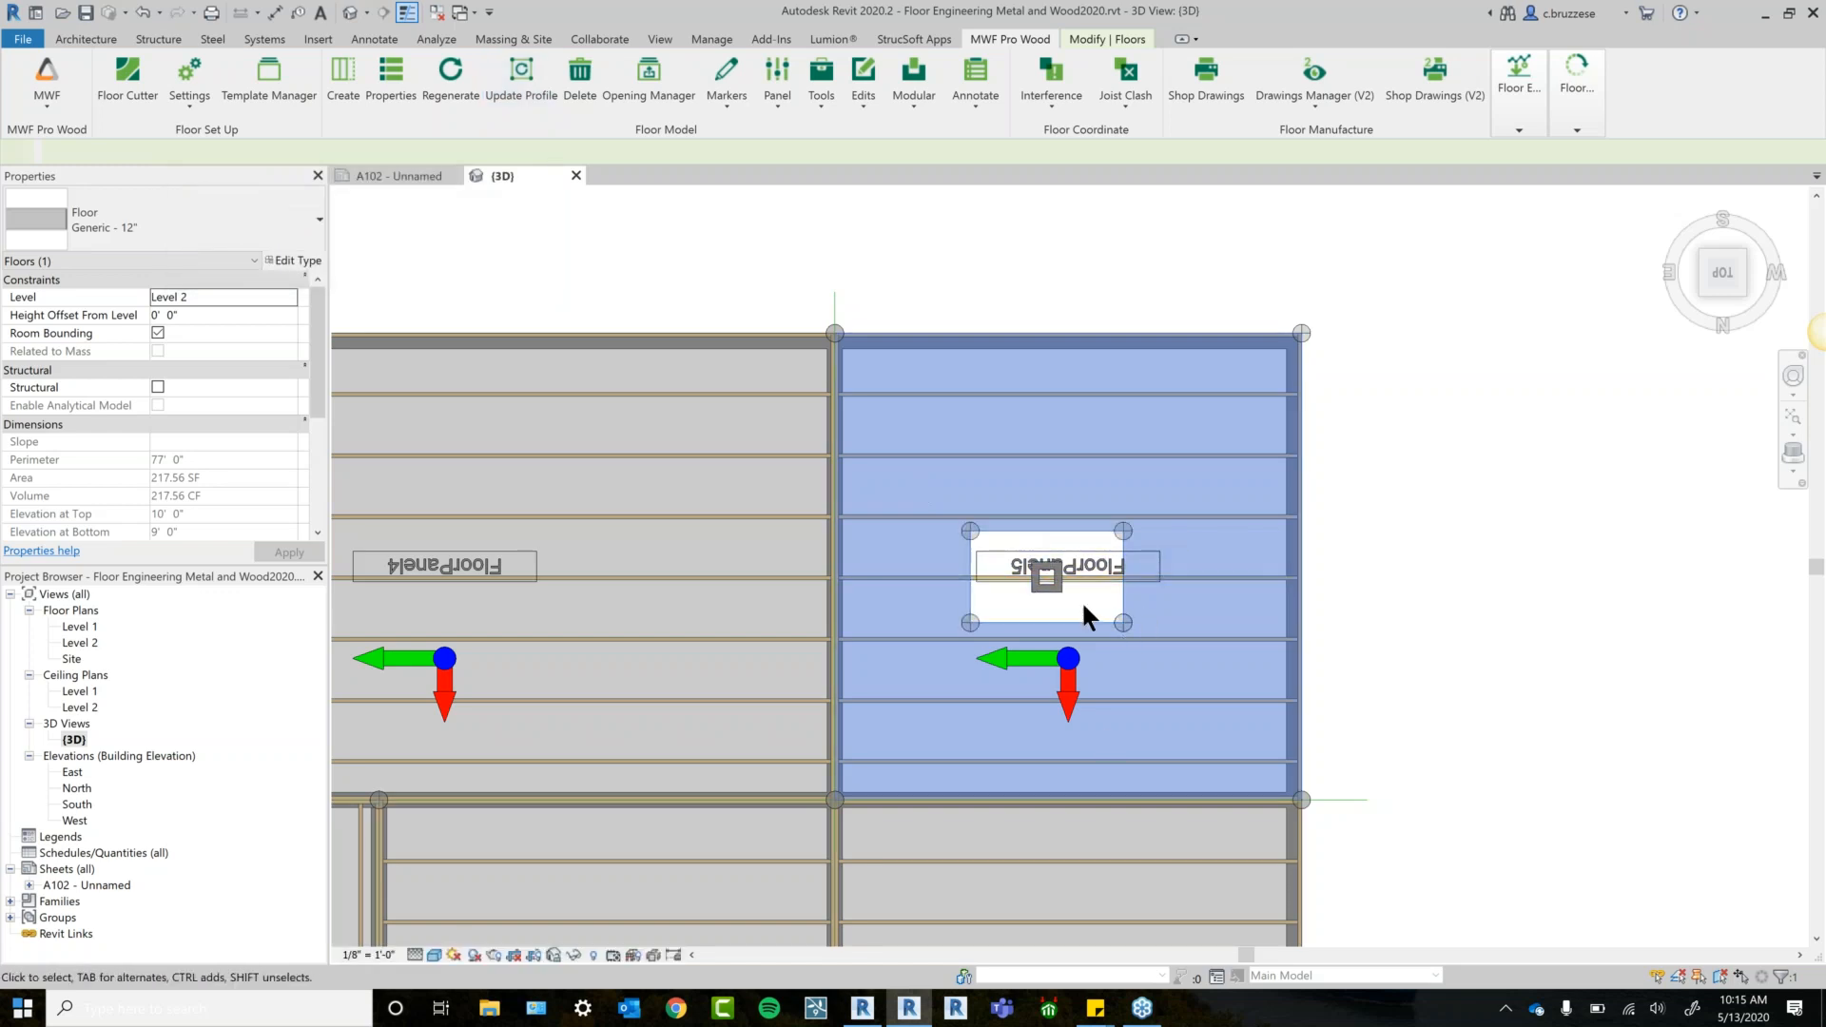
pyautogui.click(451, 81)
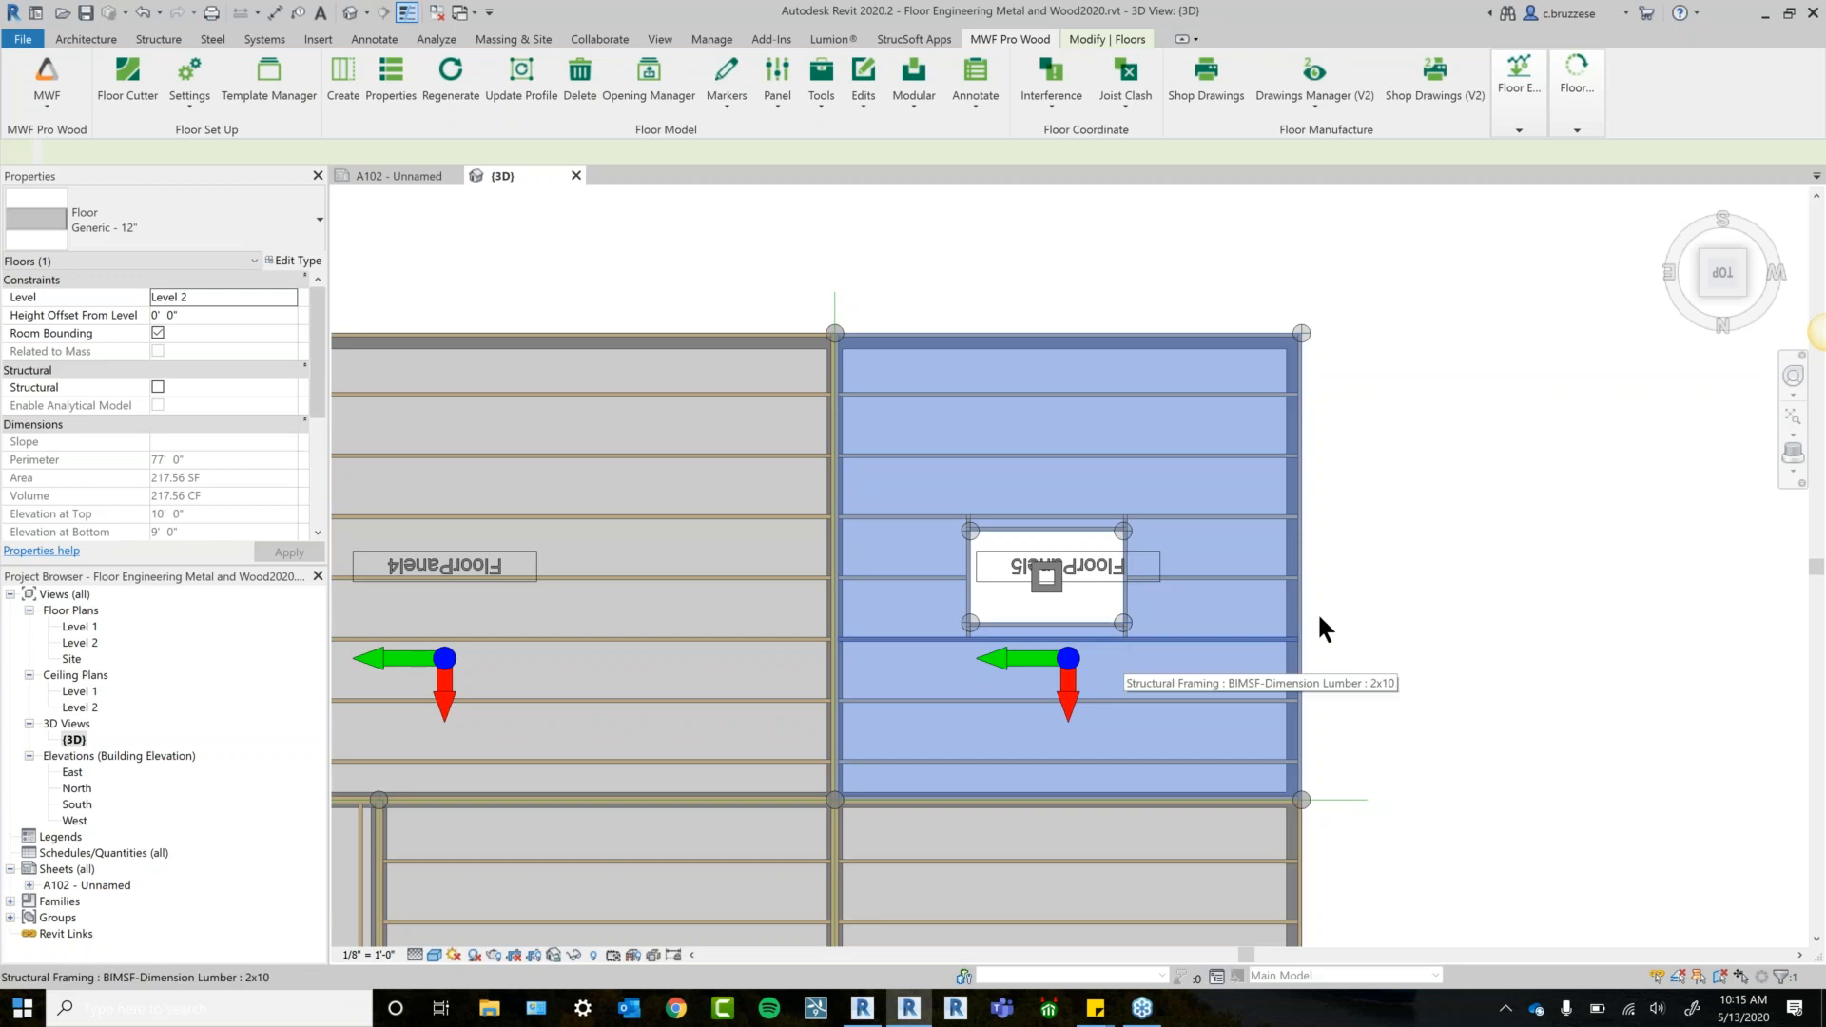
pyautogui.scroll(-1, 1344, 590)
pyautogui.moveTo(1405, 569); pyautogui.dragTo(1440, 522, button='middle')
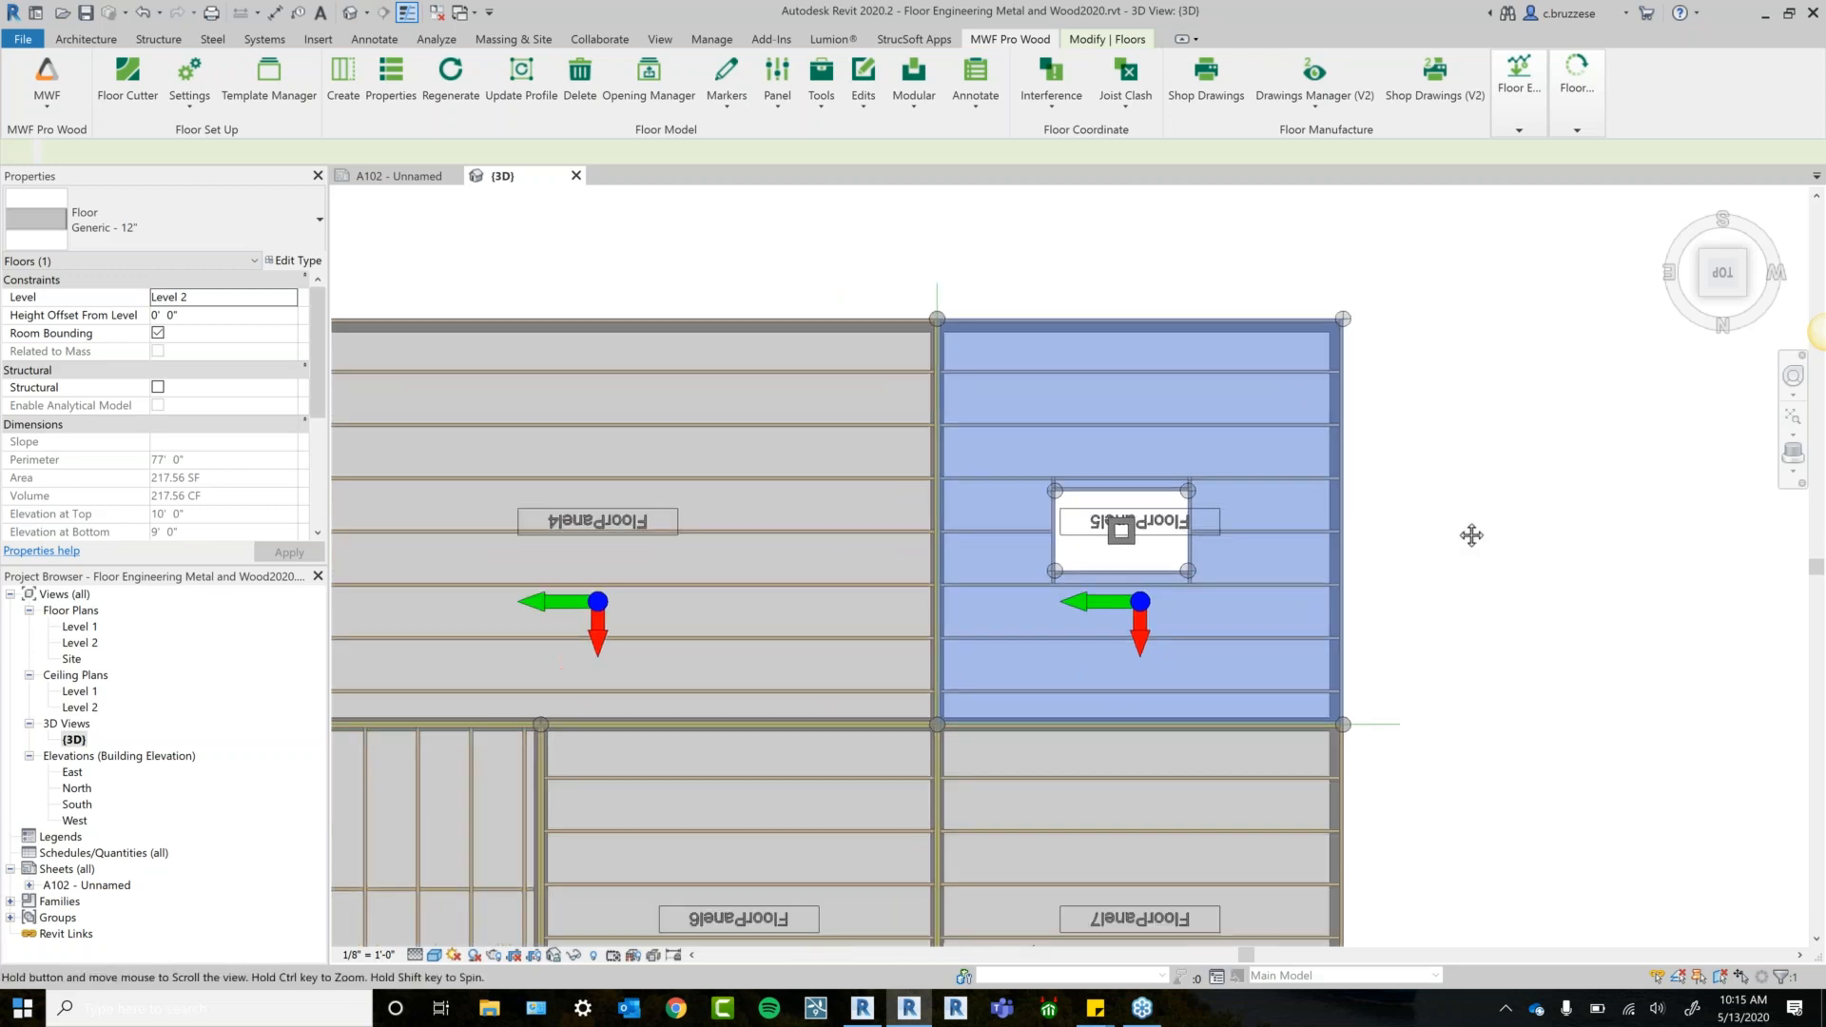
pyautogui.click(1452, 522)
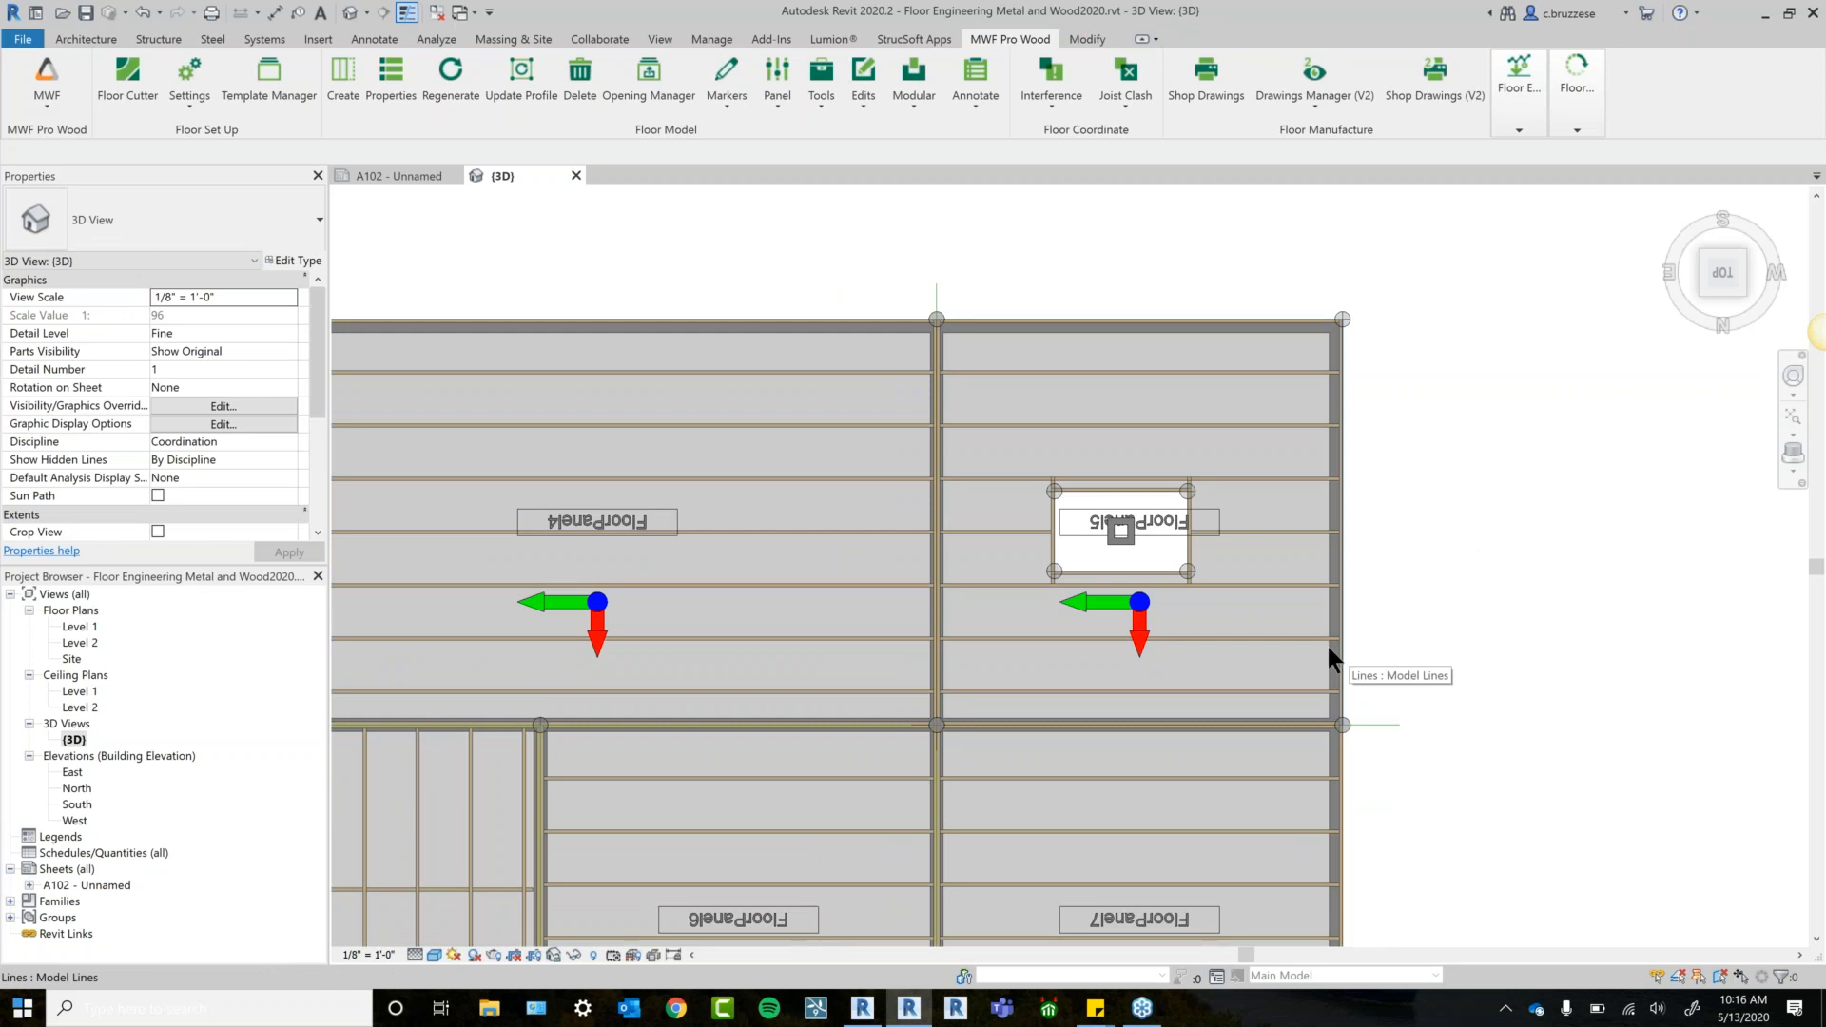
pyautogui.moveTo(1073, 621); pyautogui.dragTo(1136, 591, button='middle')
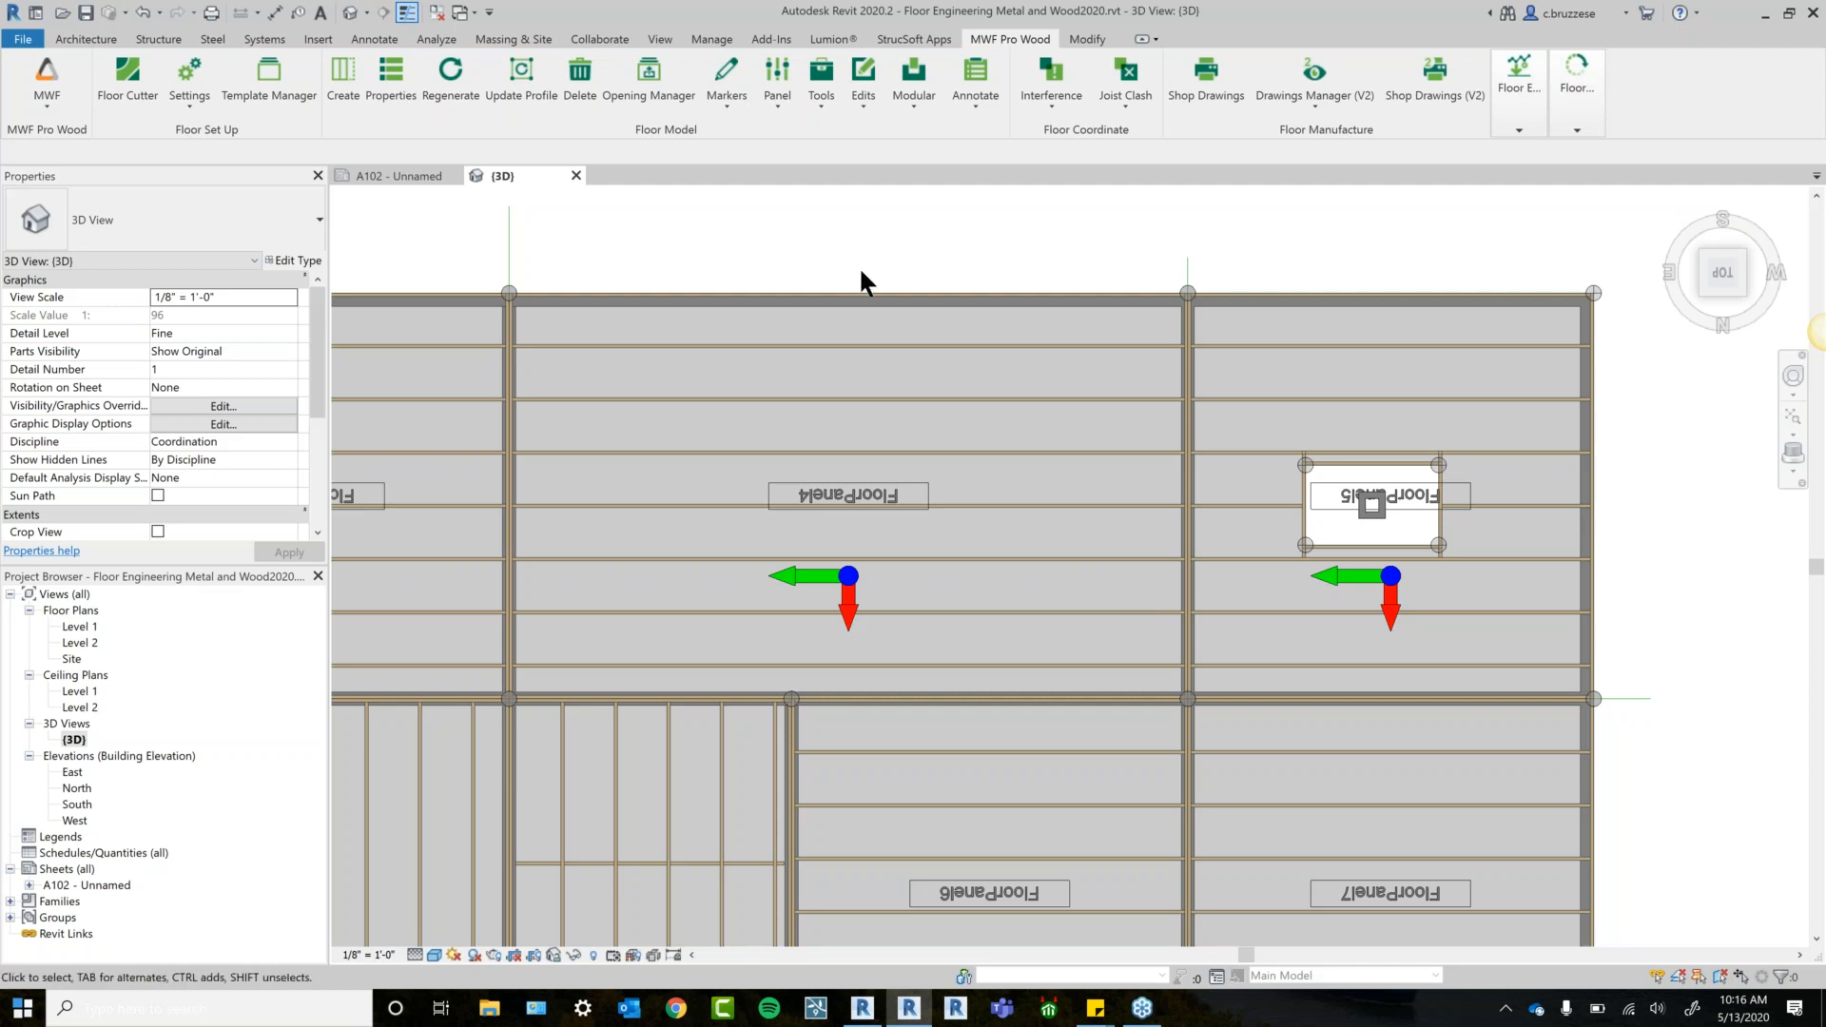
# Start a model line with LI at the wall intersection, then cancel it.
pyautogui.moveTo(859, 267); pyautogui.dragTo(922, 254, button='middle')
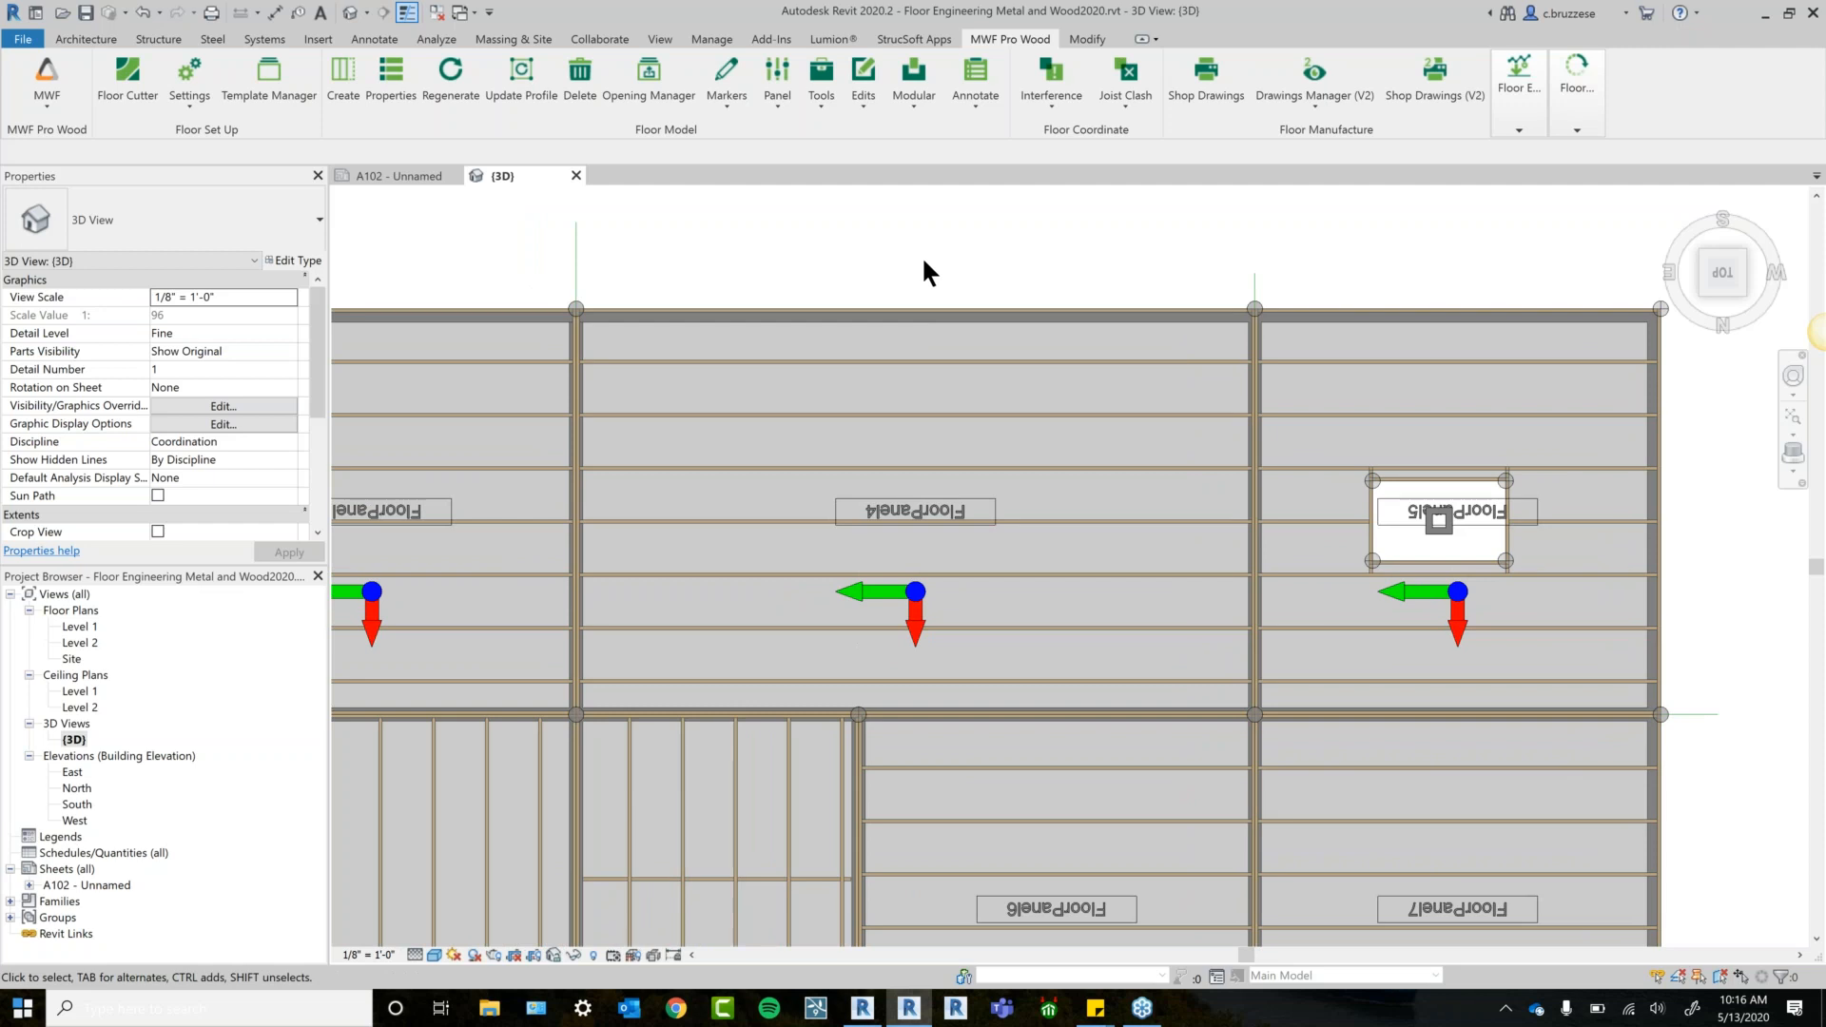
pyautogui.press('l')
pyautogui.press('i')
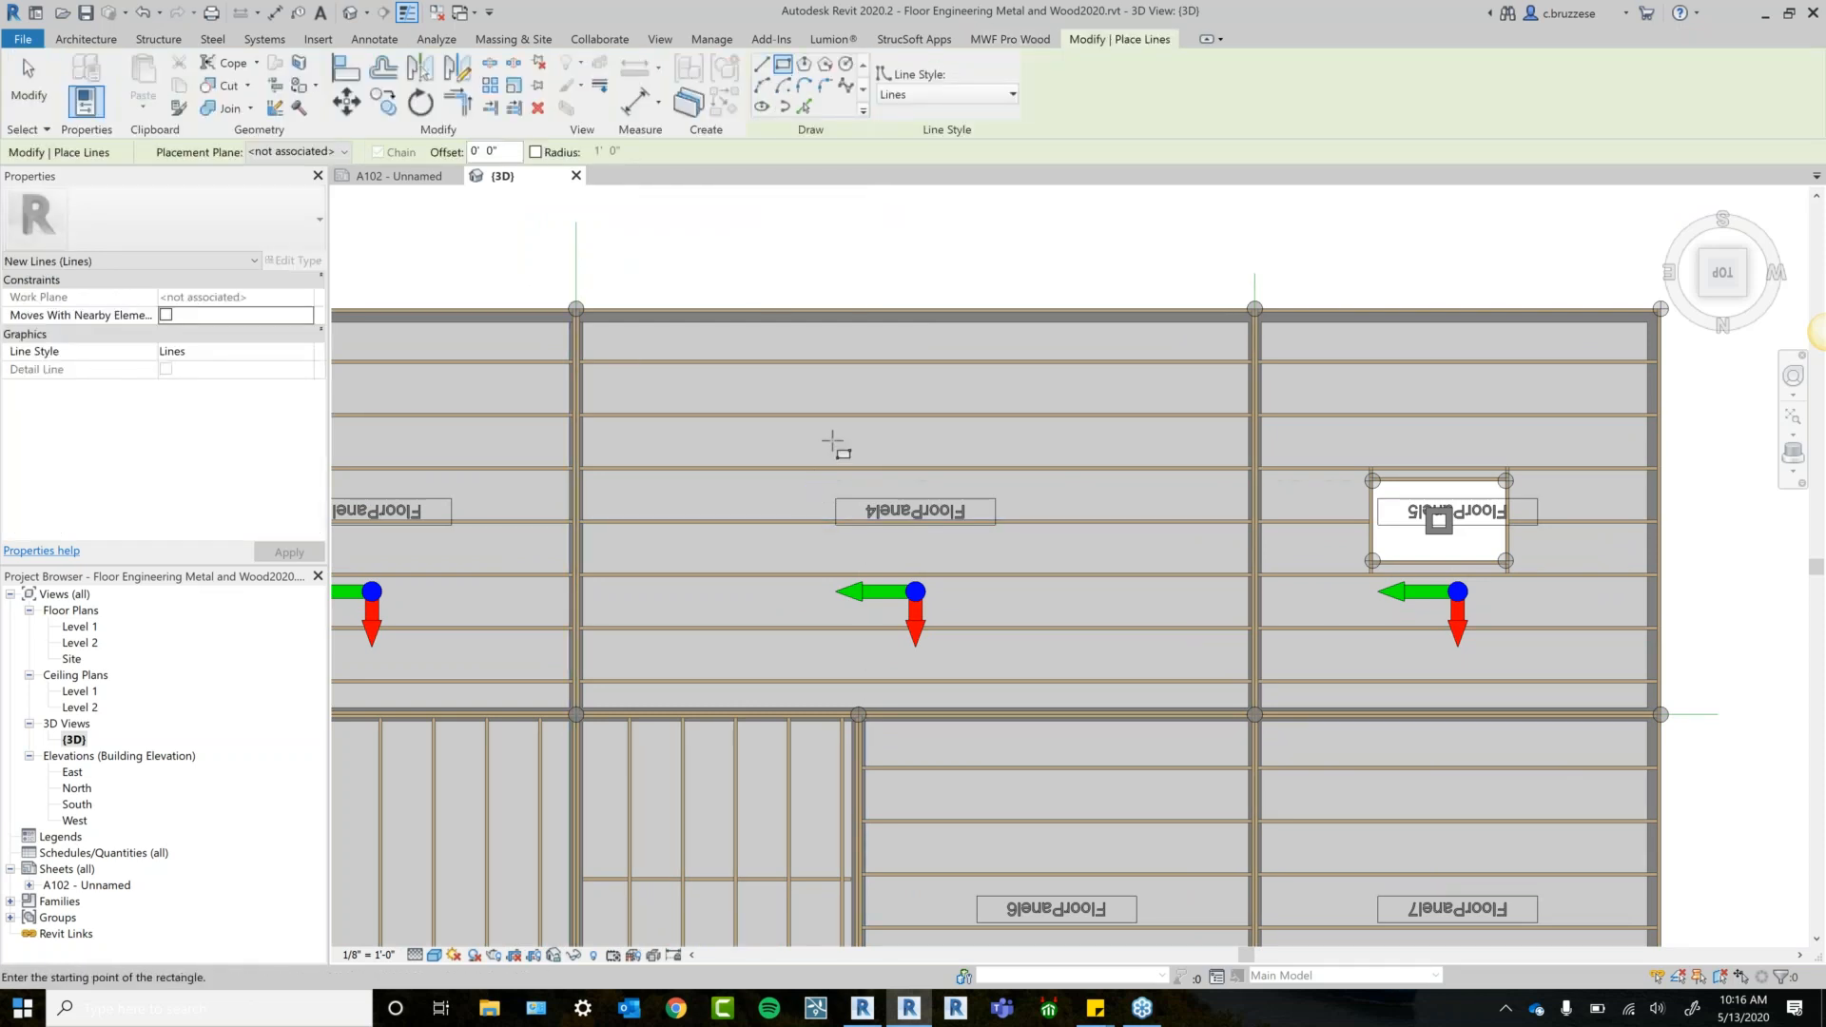
pyautogui.click(857, 322)
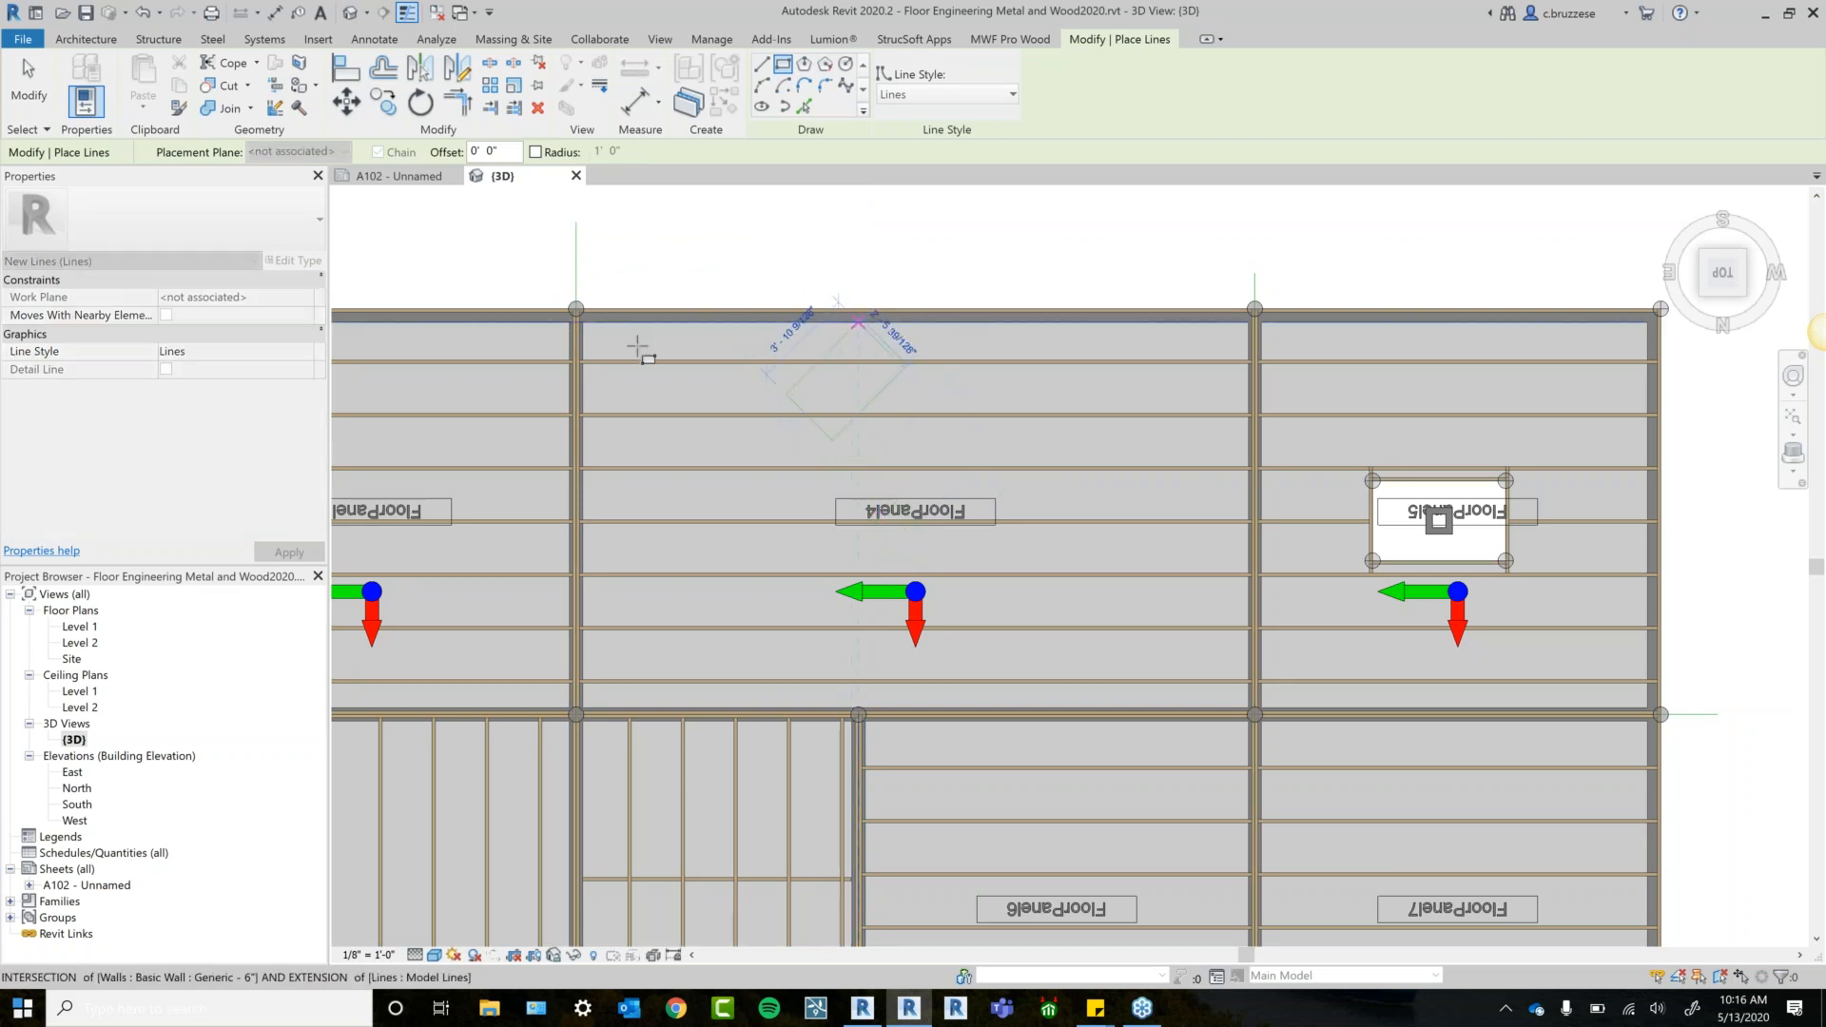
pyautogui.press('Escape')
pyautogui.press('Escape')
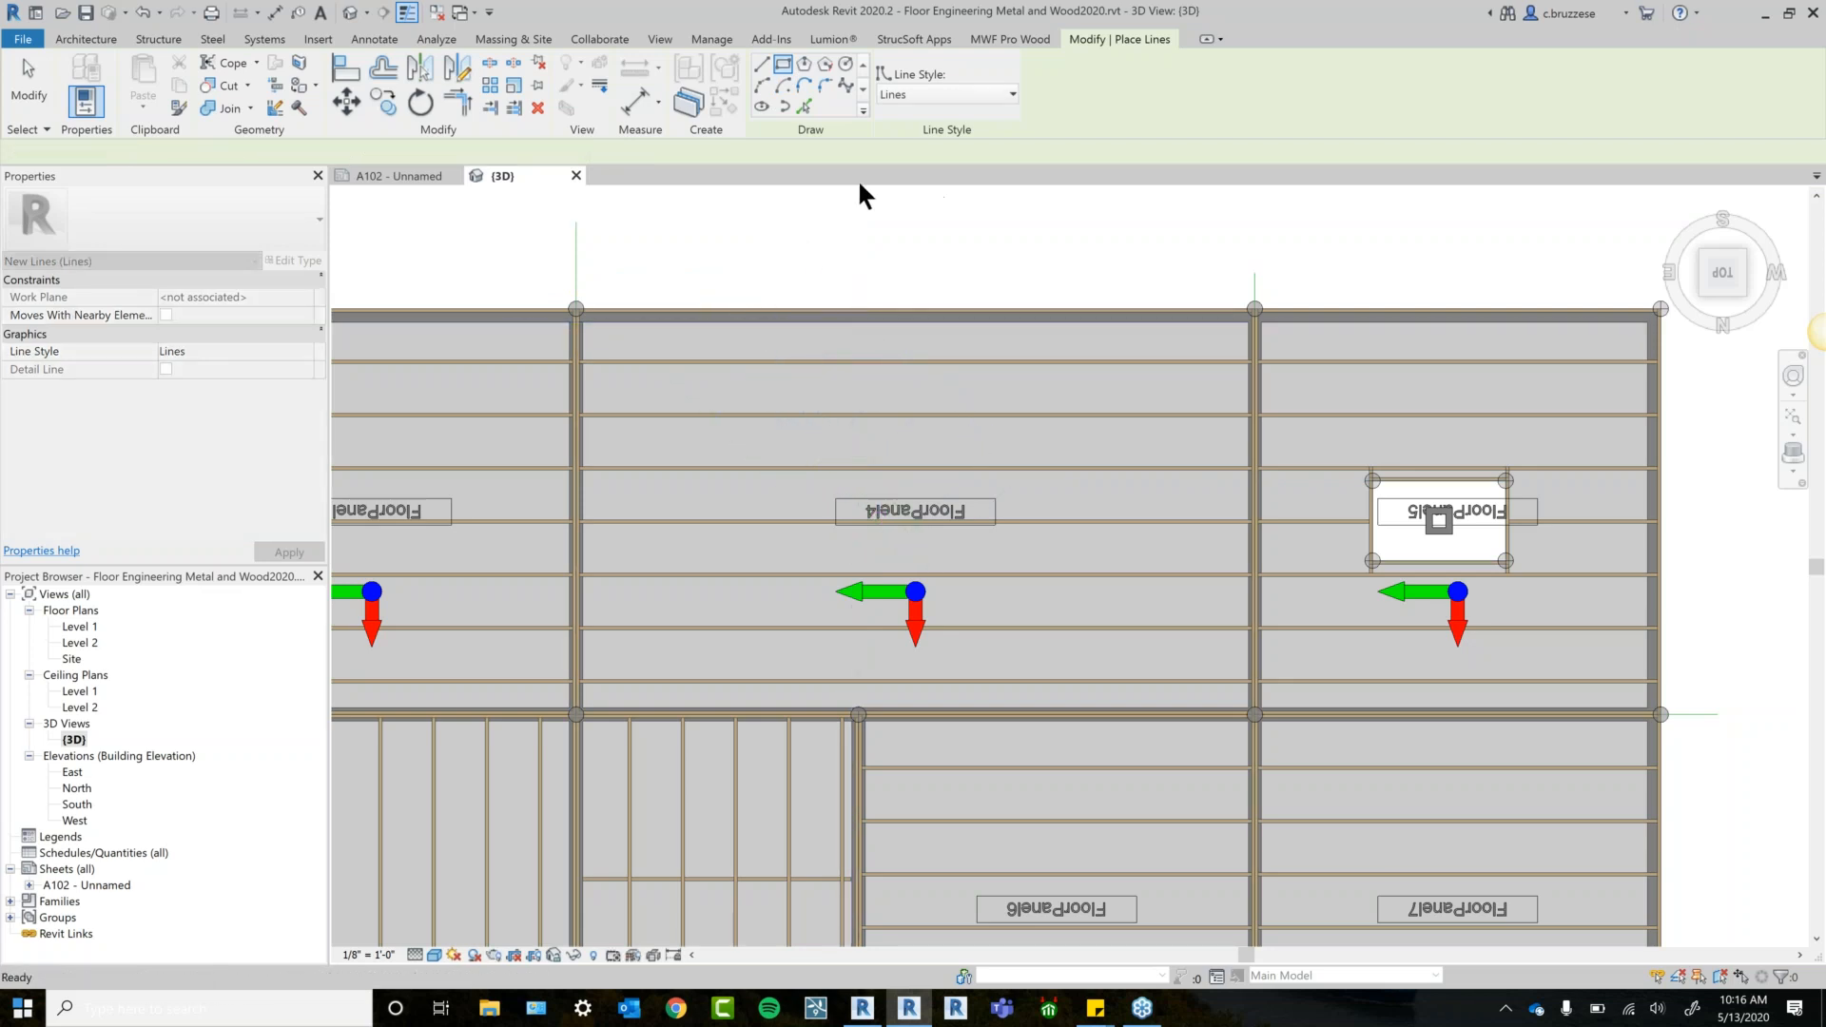
# Draw a closed four-line rectangle around the FloorPanel4 label and select all four lines.
pyautogui.press('l')
pyautogui.press('i')
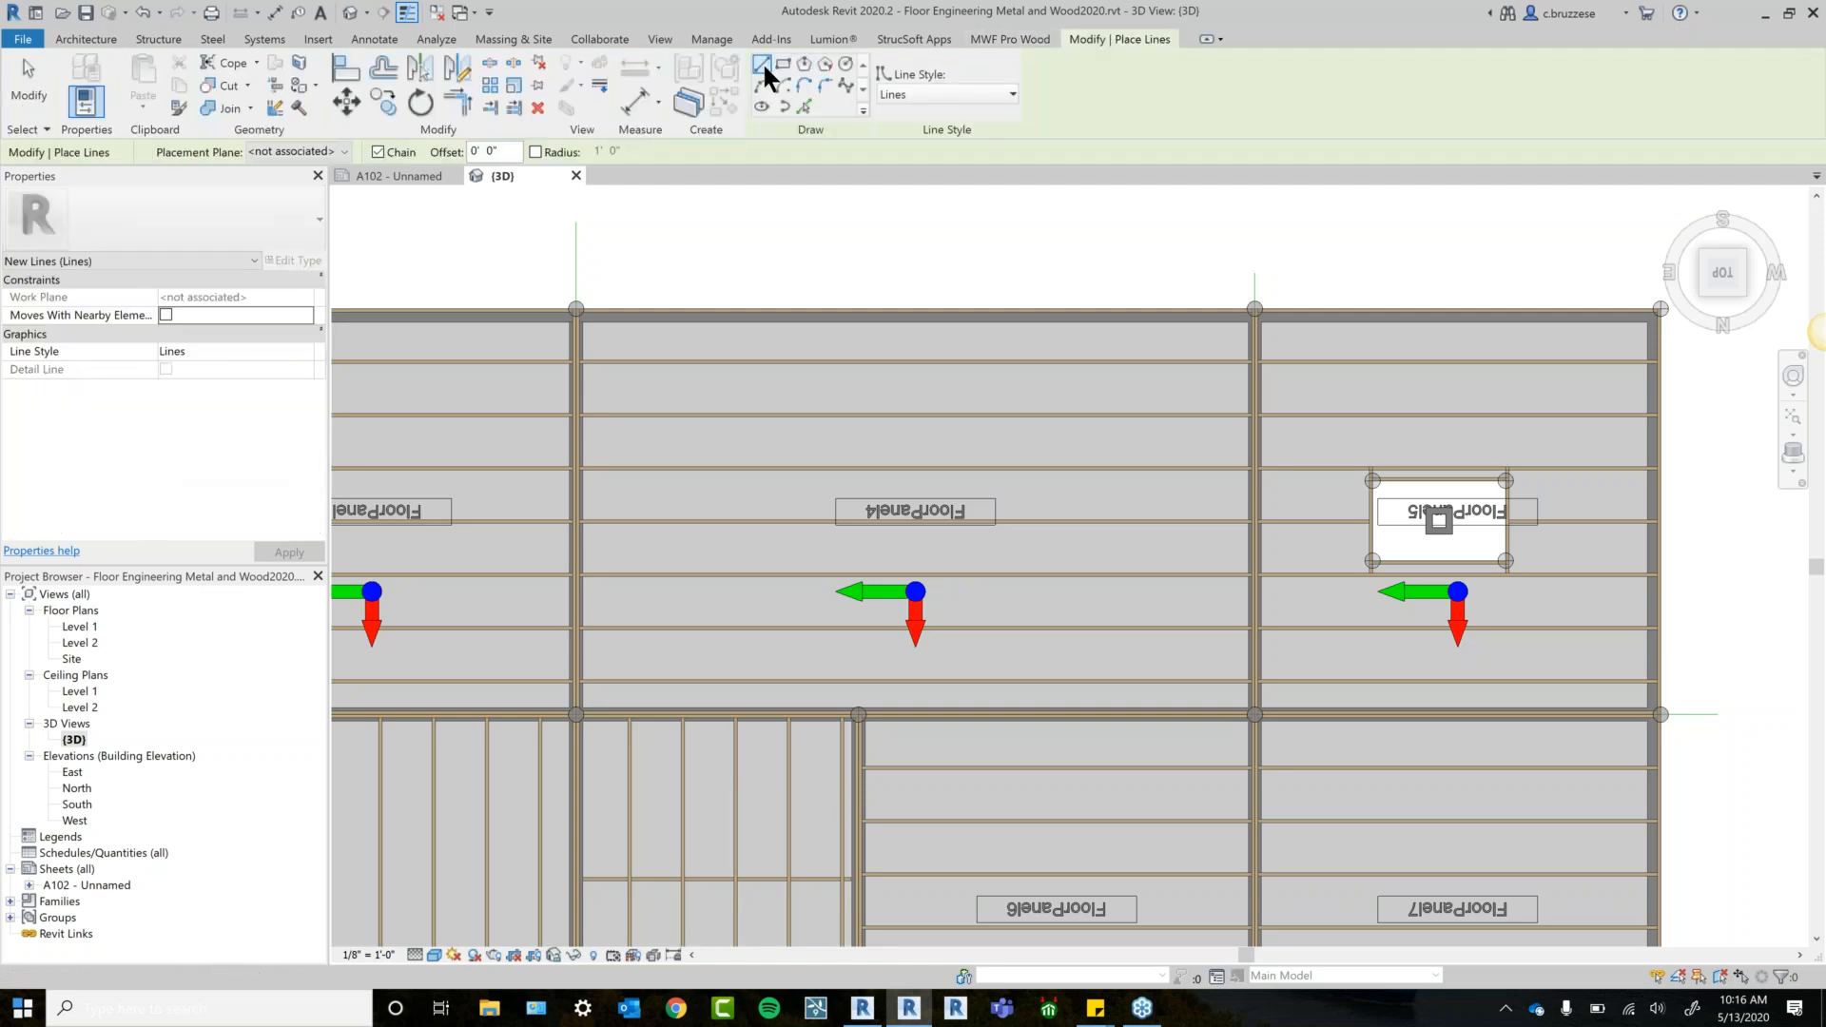
pyautogui.click(801, 438)
pyautogui.click(986, 439)
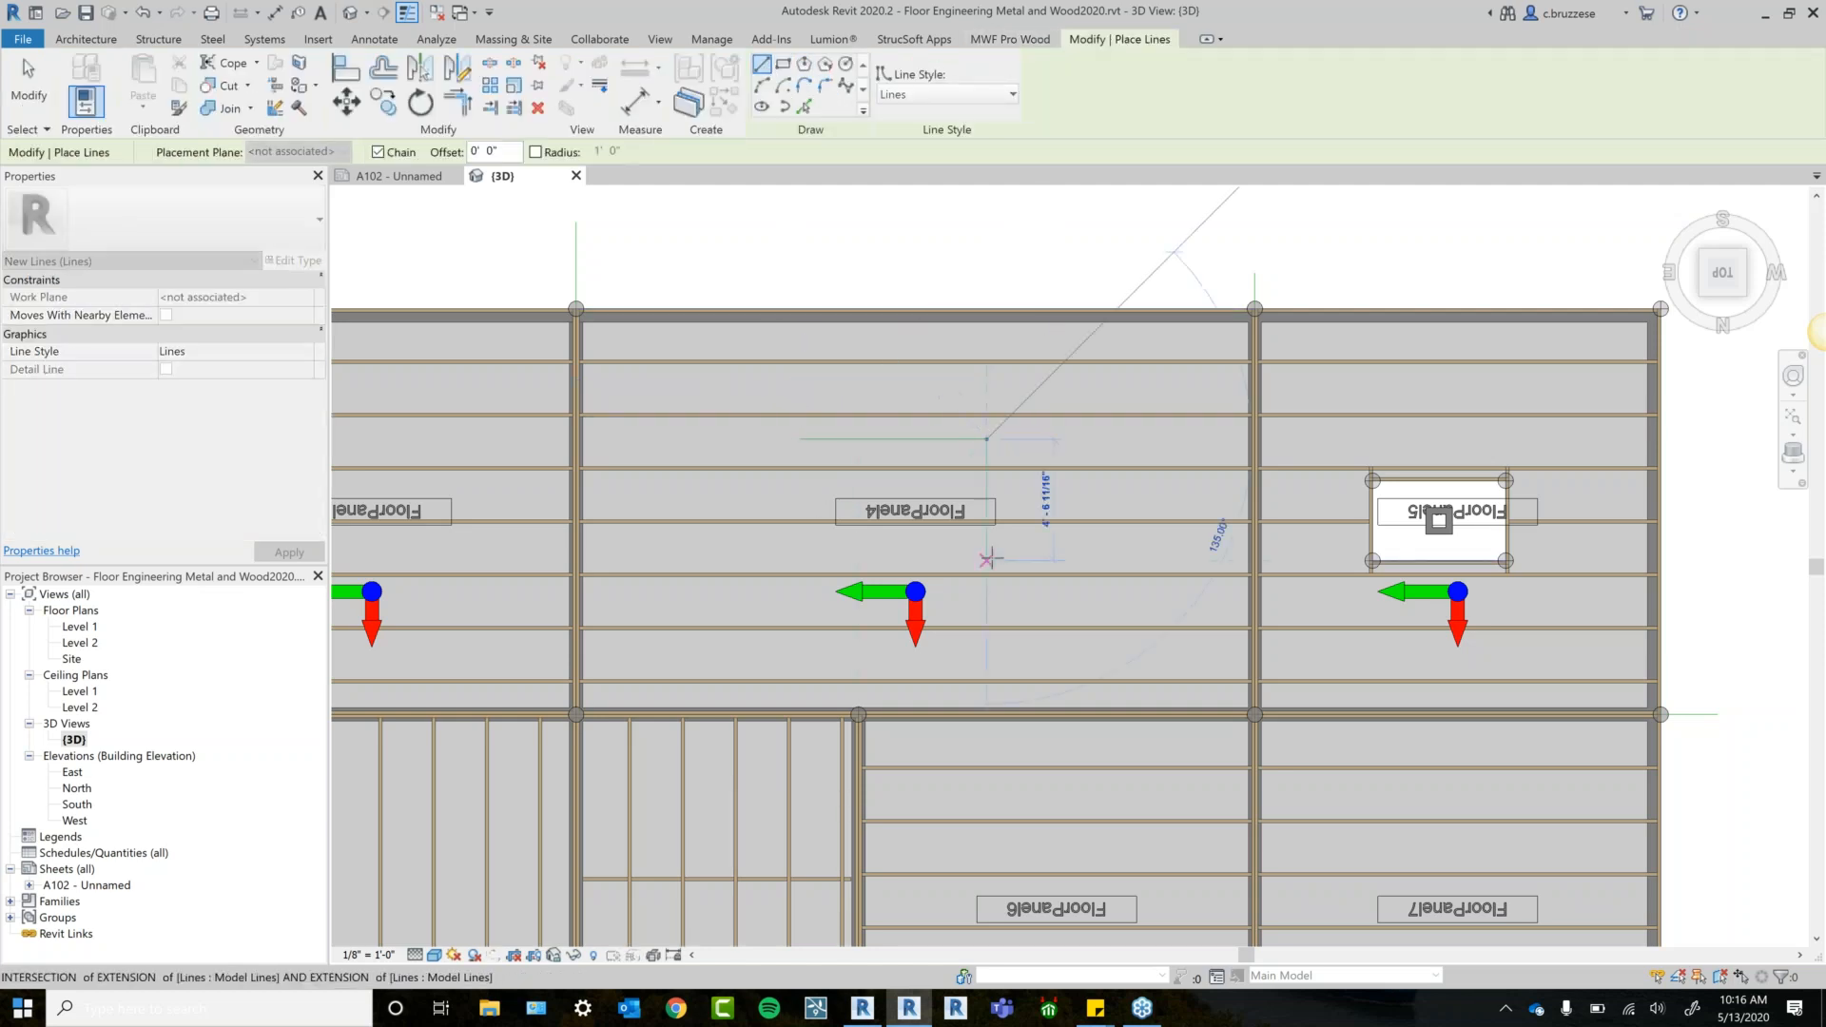
pyautogui.click(986, 562)
pyautogui.click(801, 561)
pyautogui.click(801, 439)
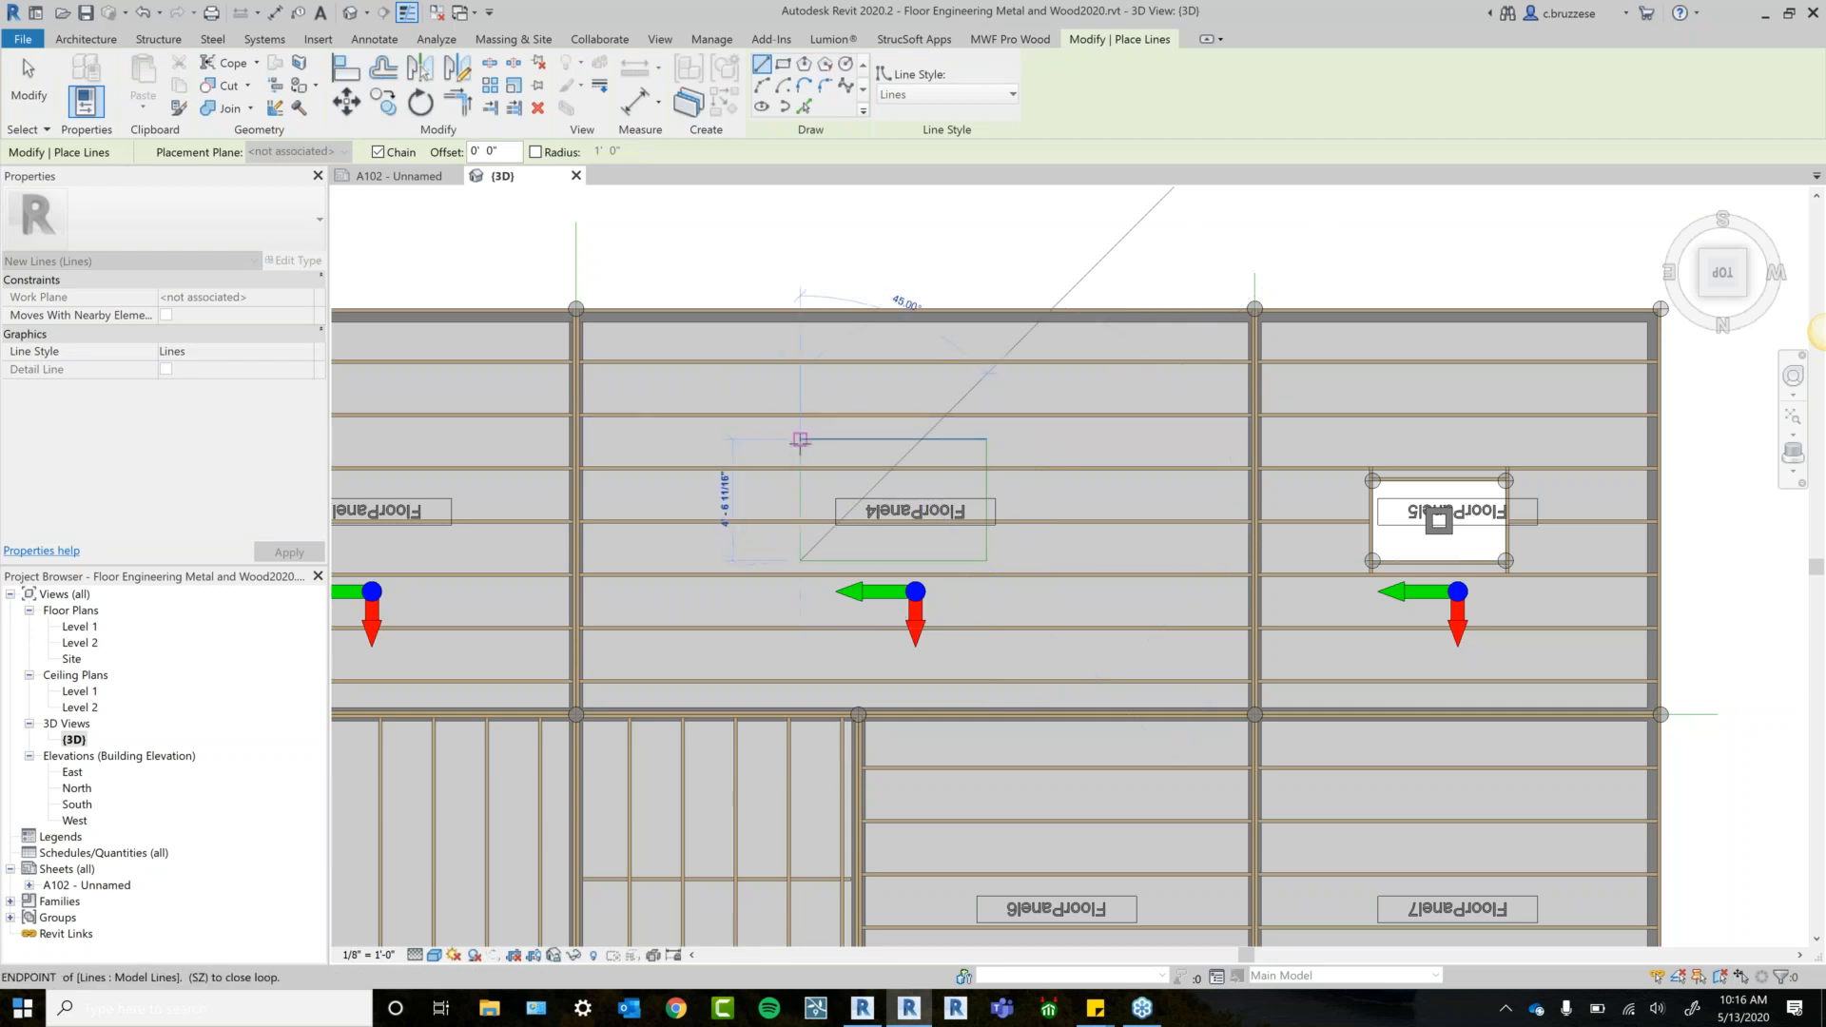
pyautogui.press('Escape')
pyautogui.press('Escape')
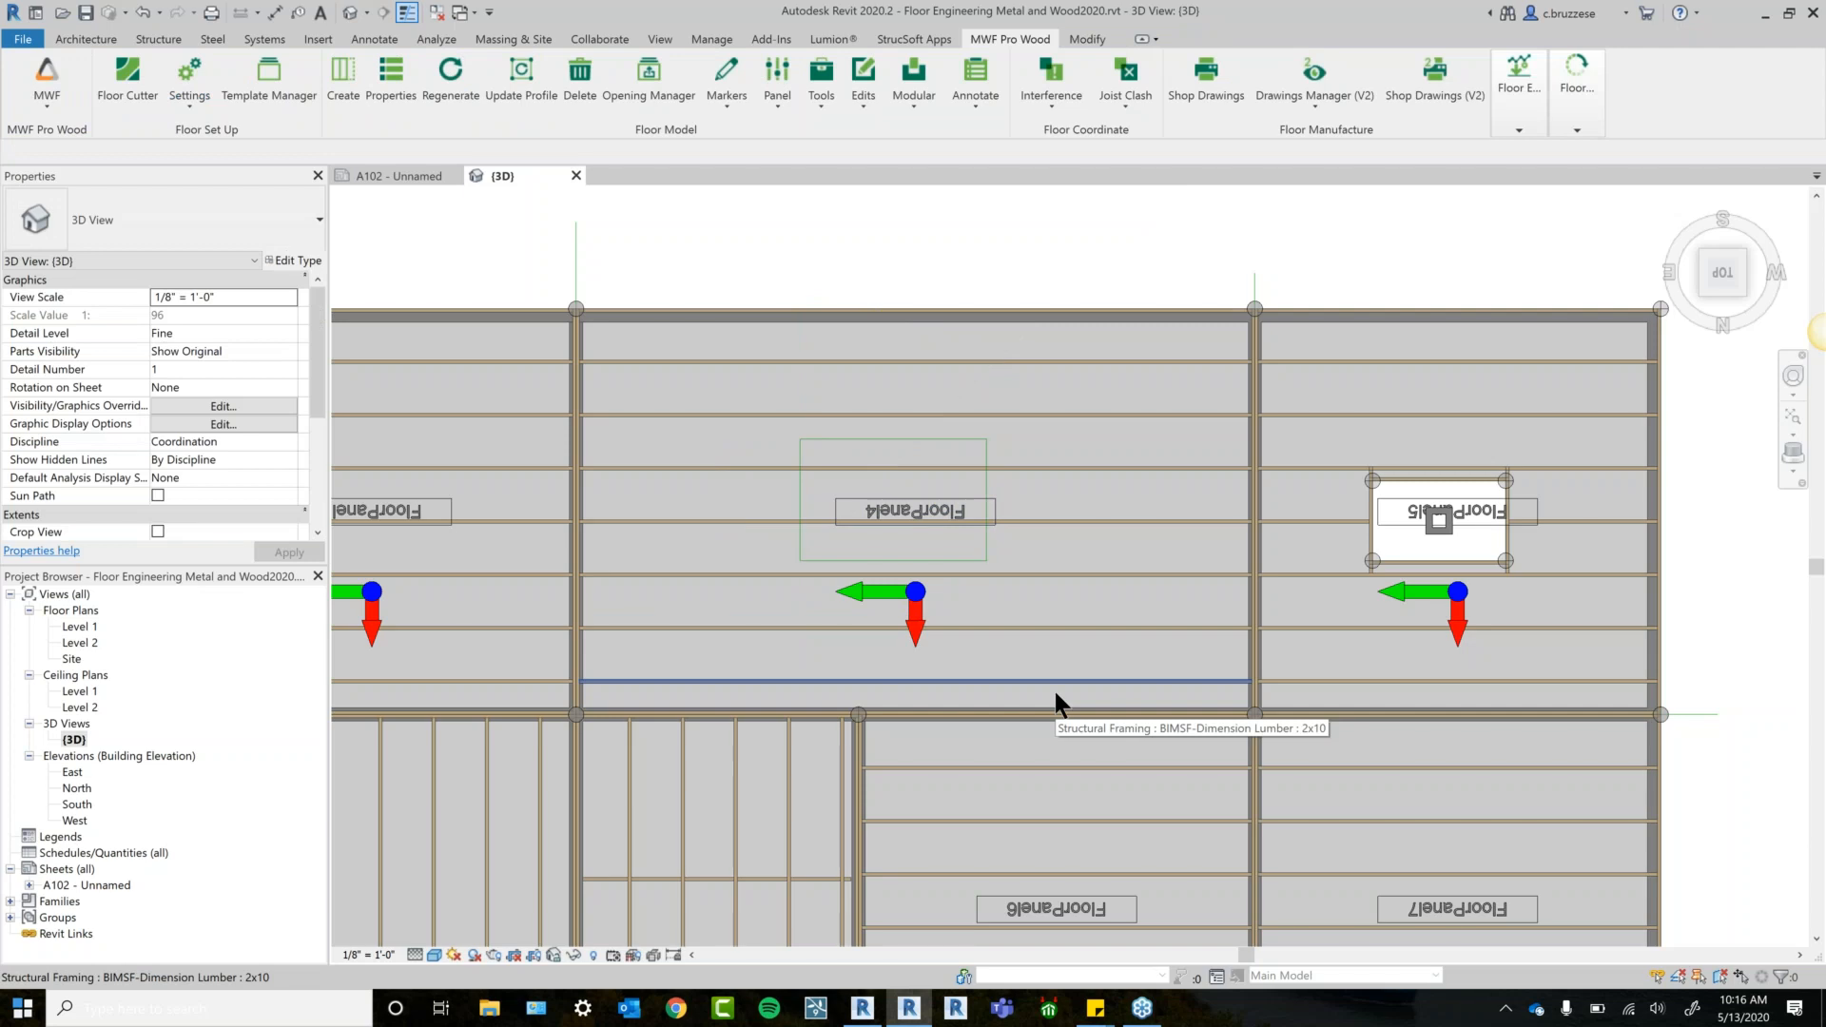
pyautogui.press('Tab')
pyautogui.click(995, 547)
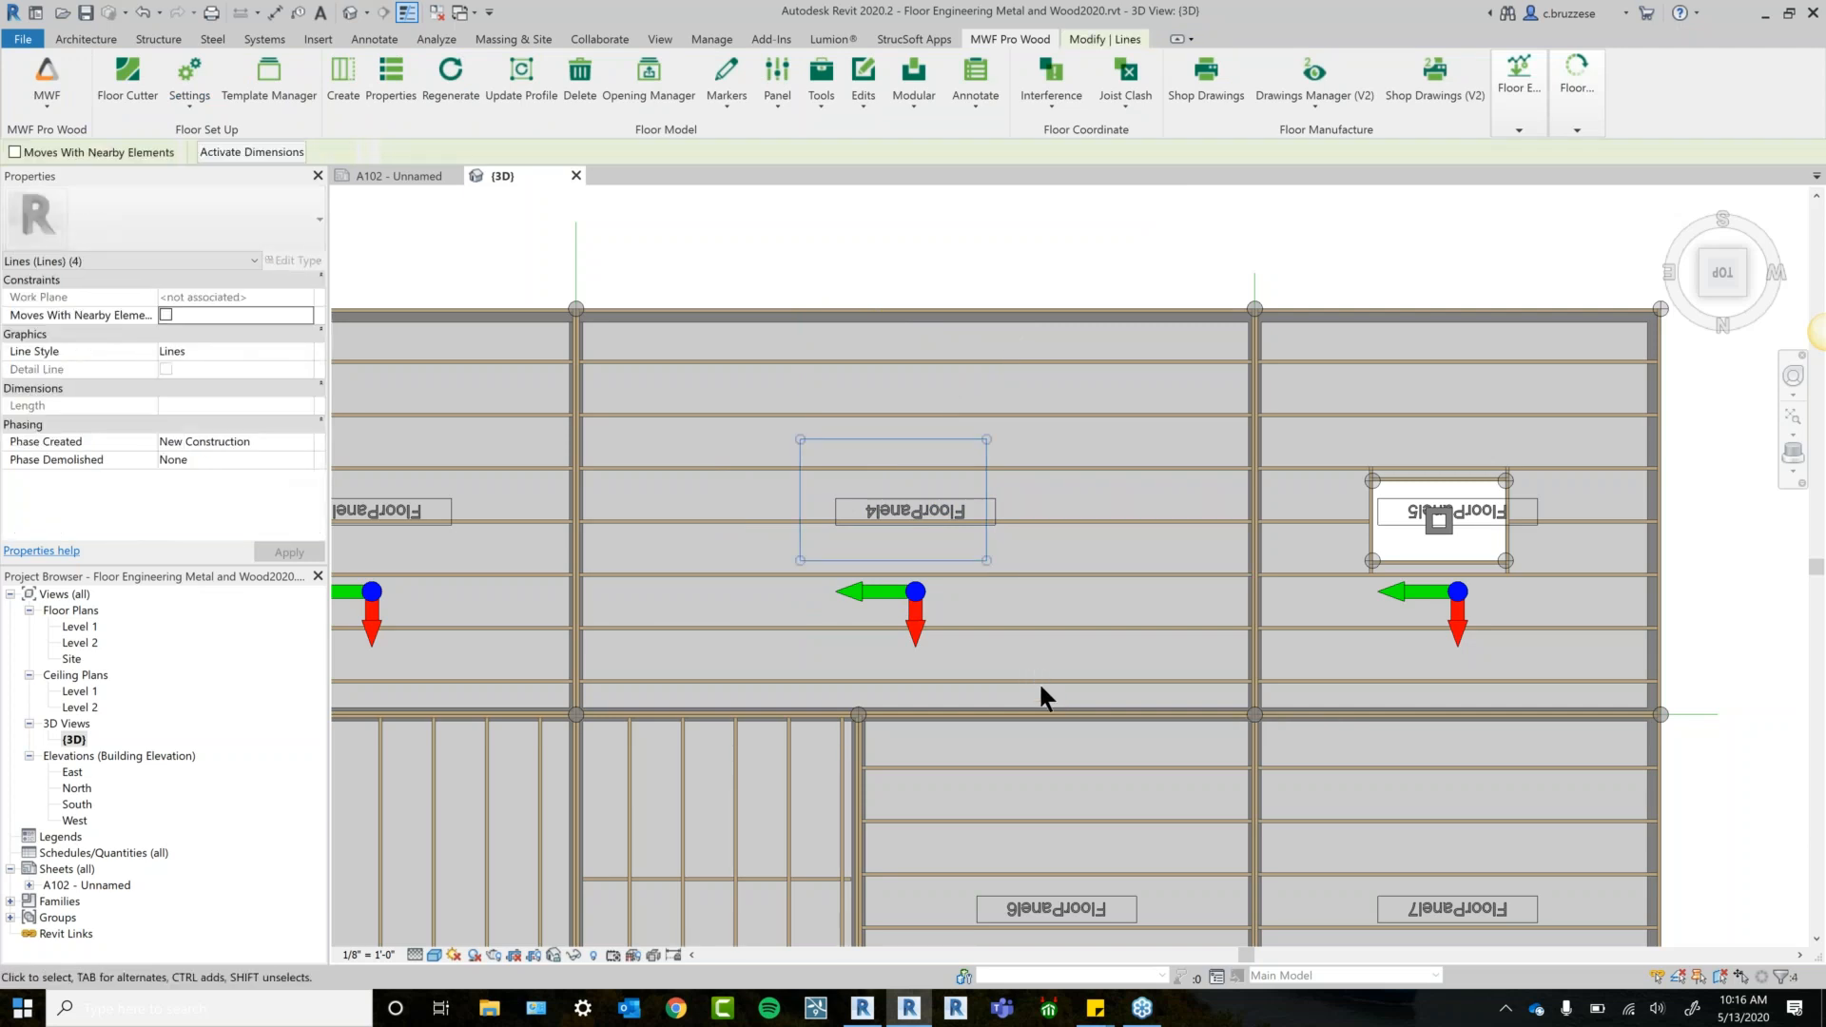
# Create an opening in FloorPanel4 from the selected lines, also cutting the floor object.
pyautogui.click(836, 101)
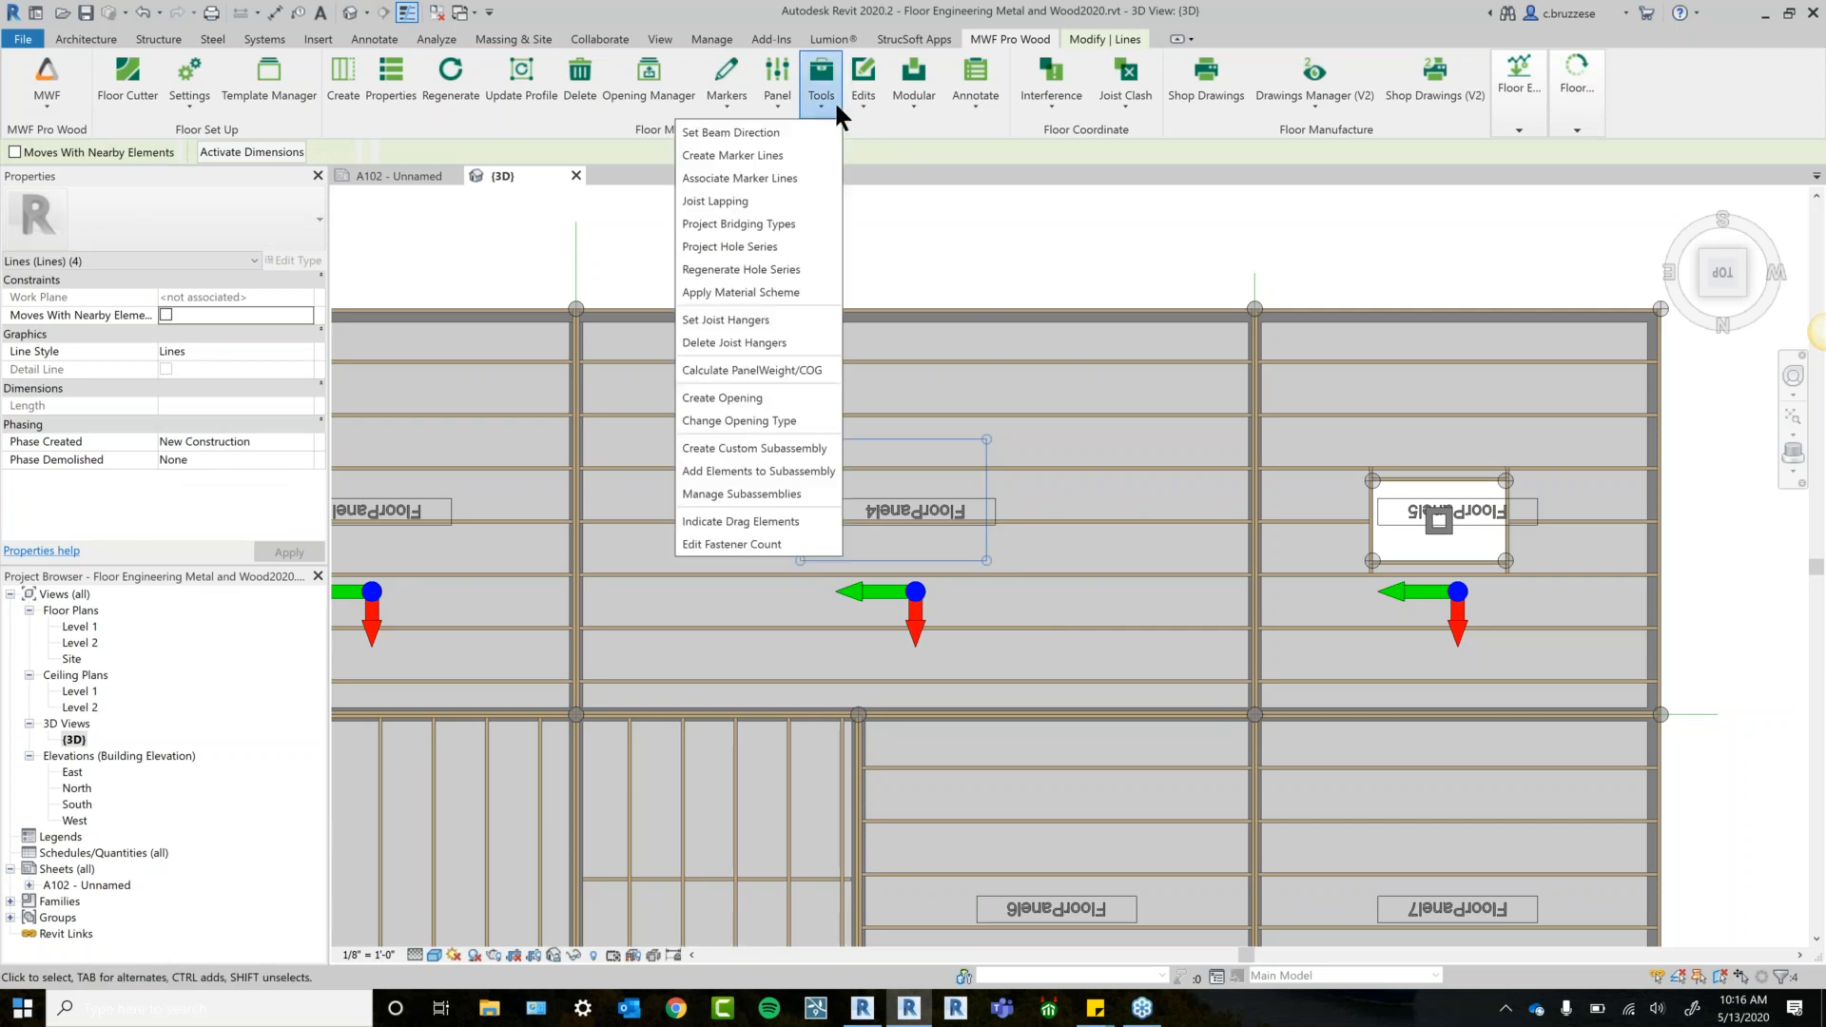
pyautogui.click(733, 402)
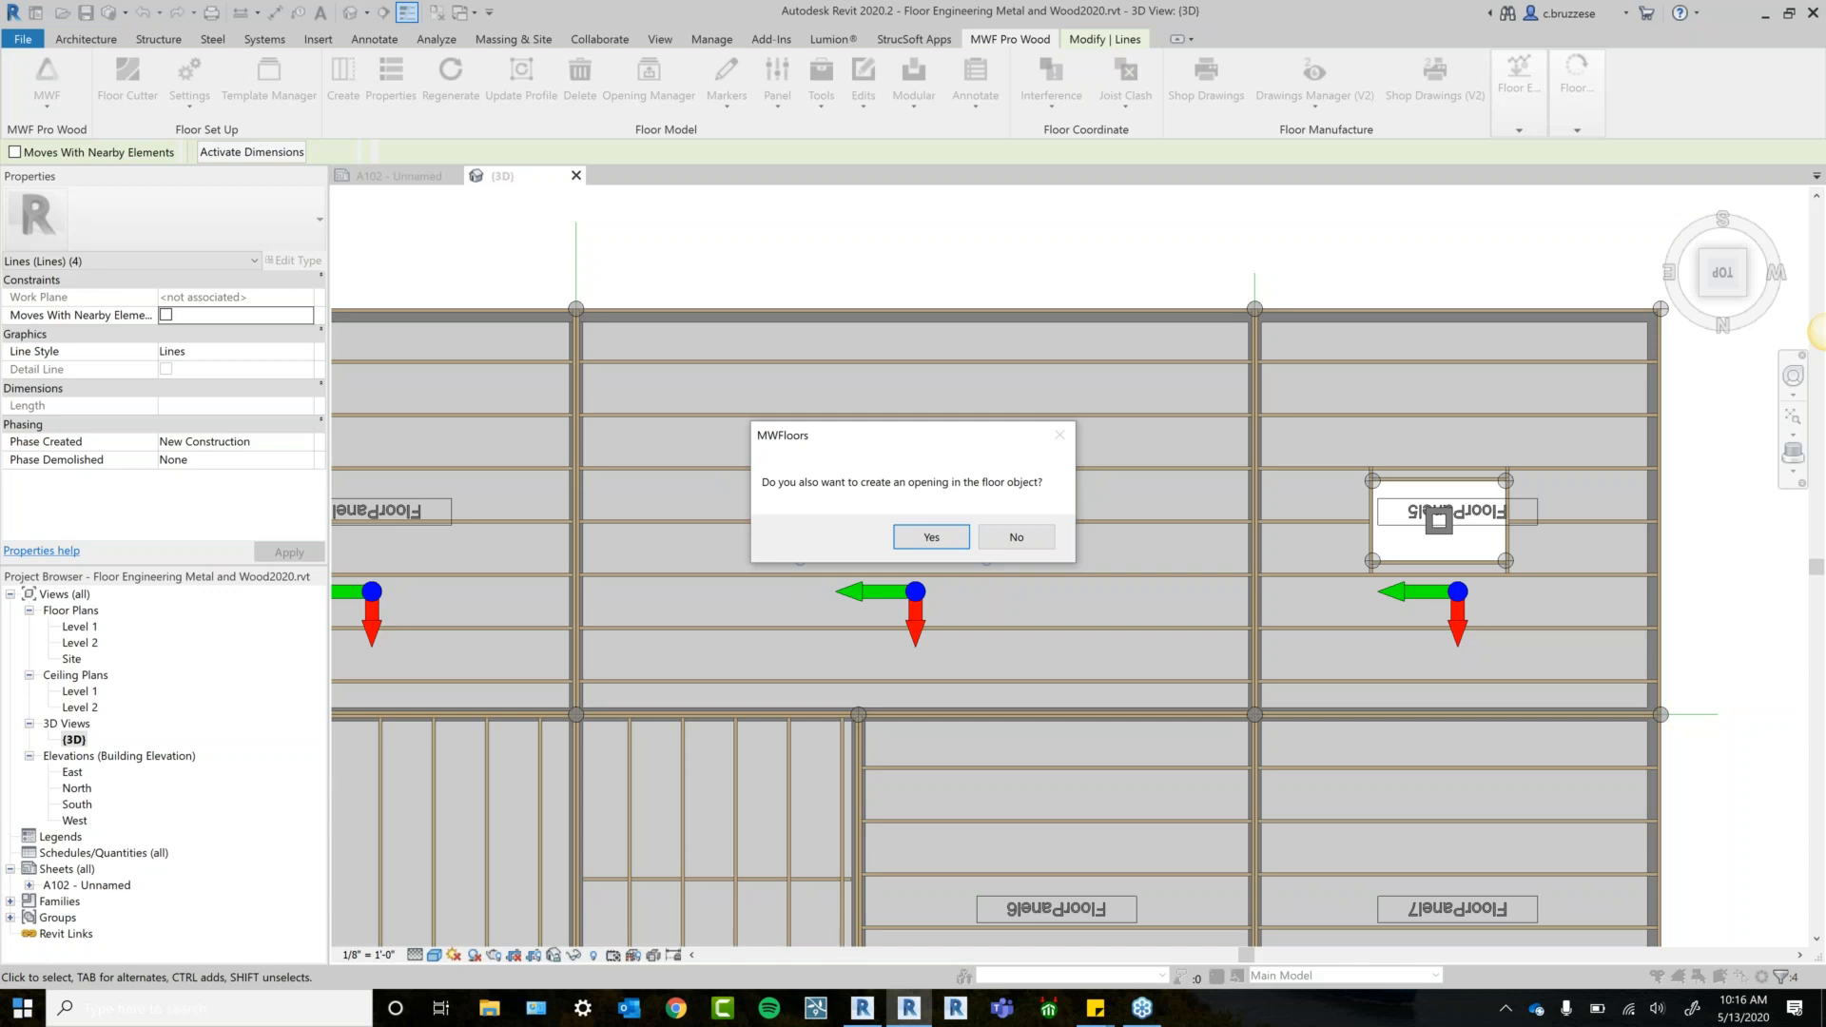
pyautogui.click(954, 539)
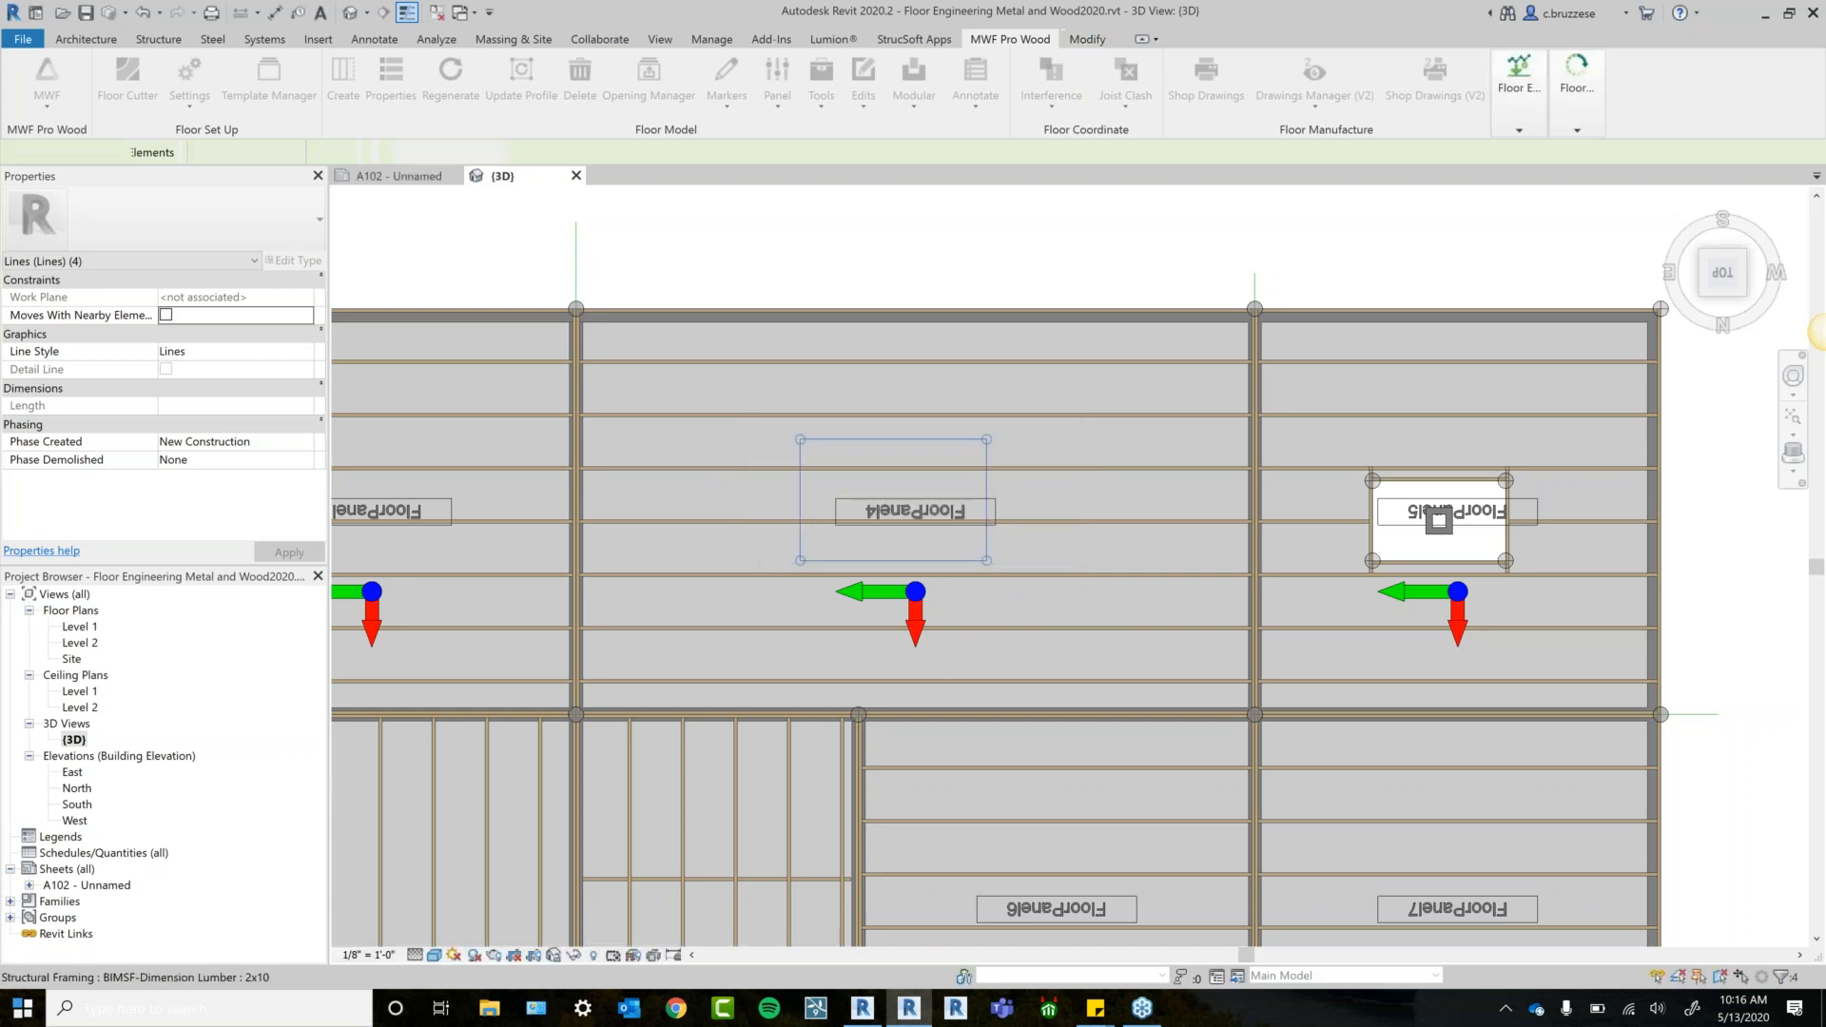
pyautogui.click(900, 440)
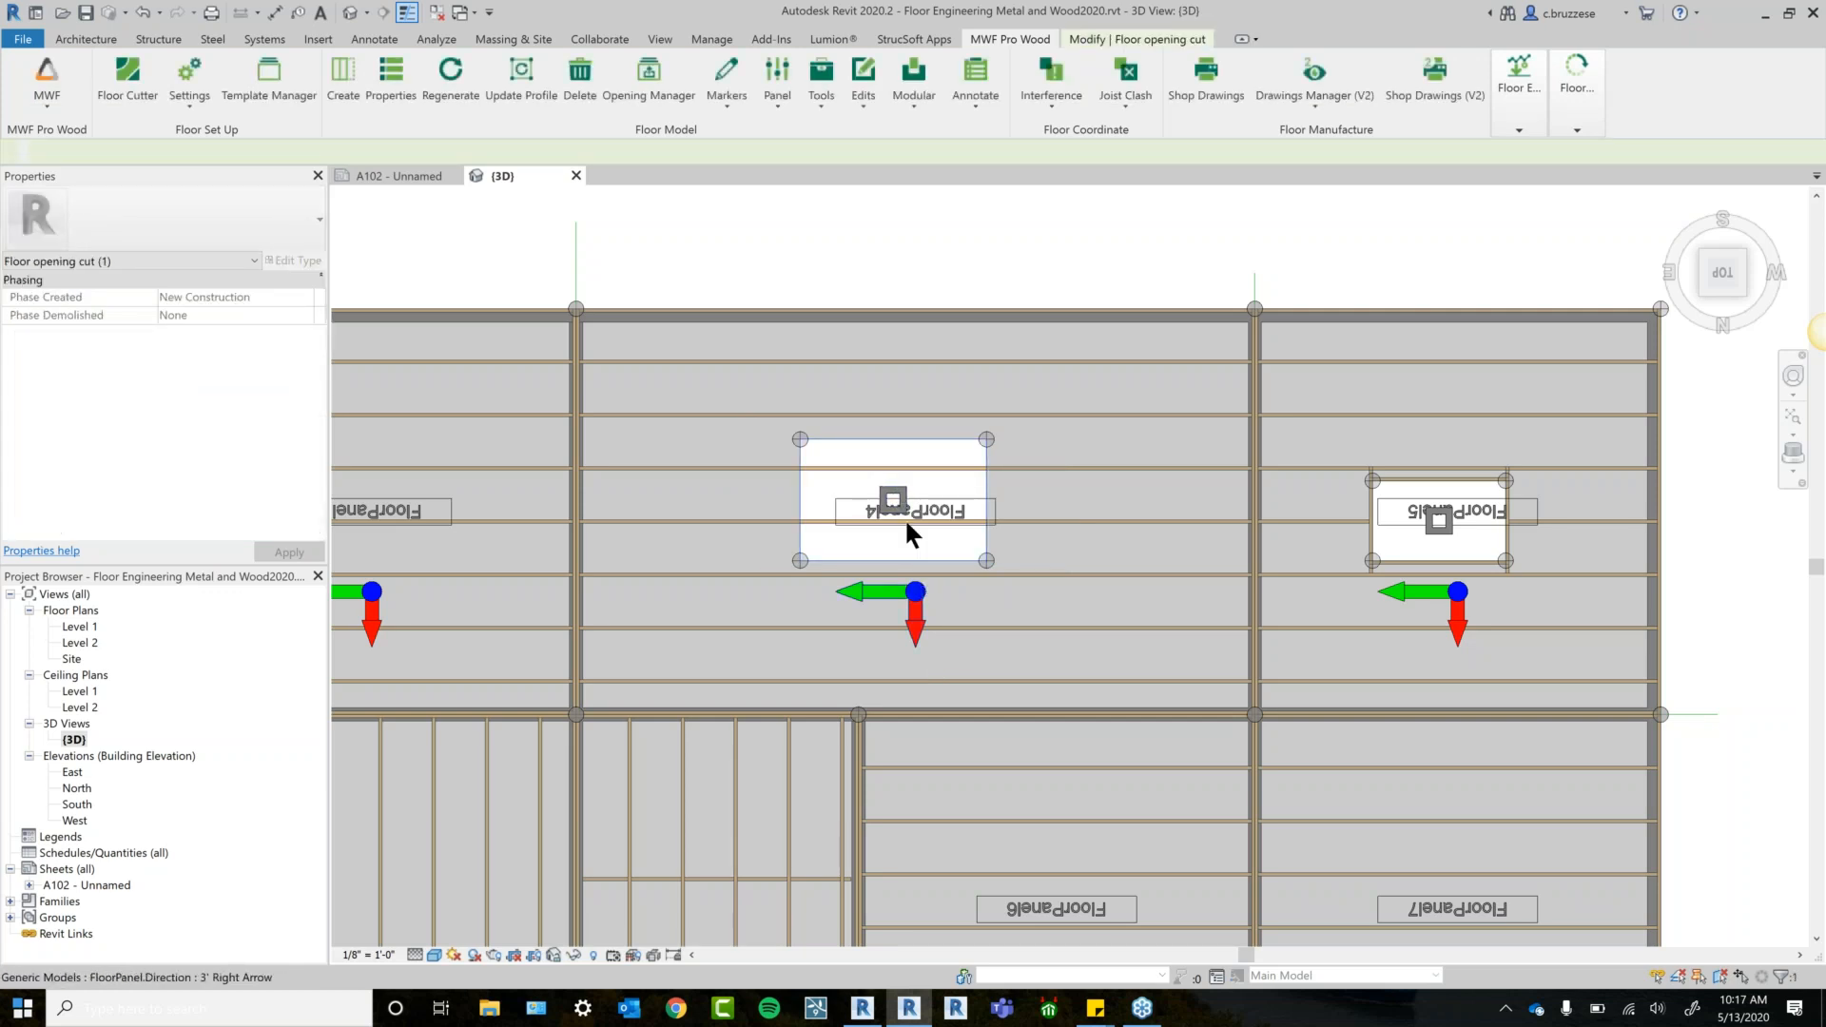
pyautogui.click(1093, 469)
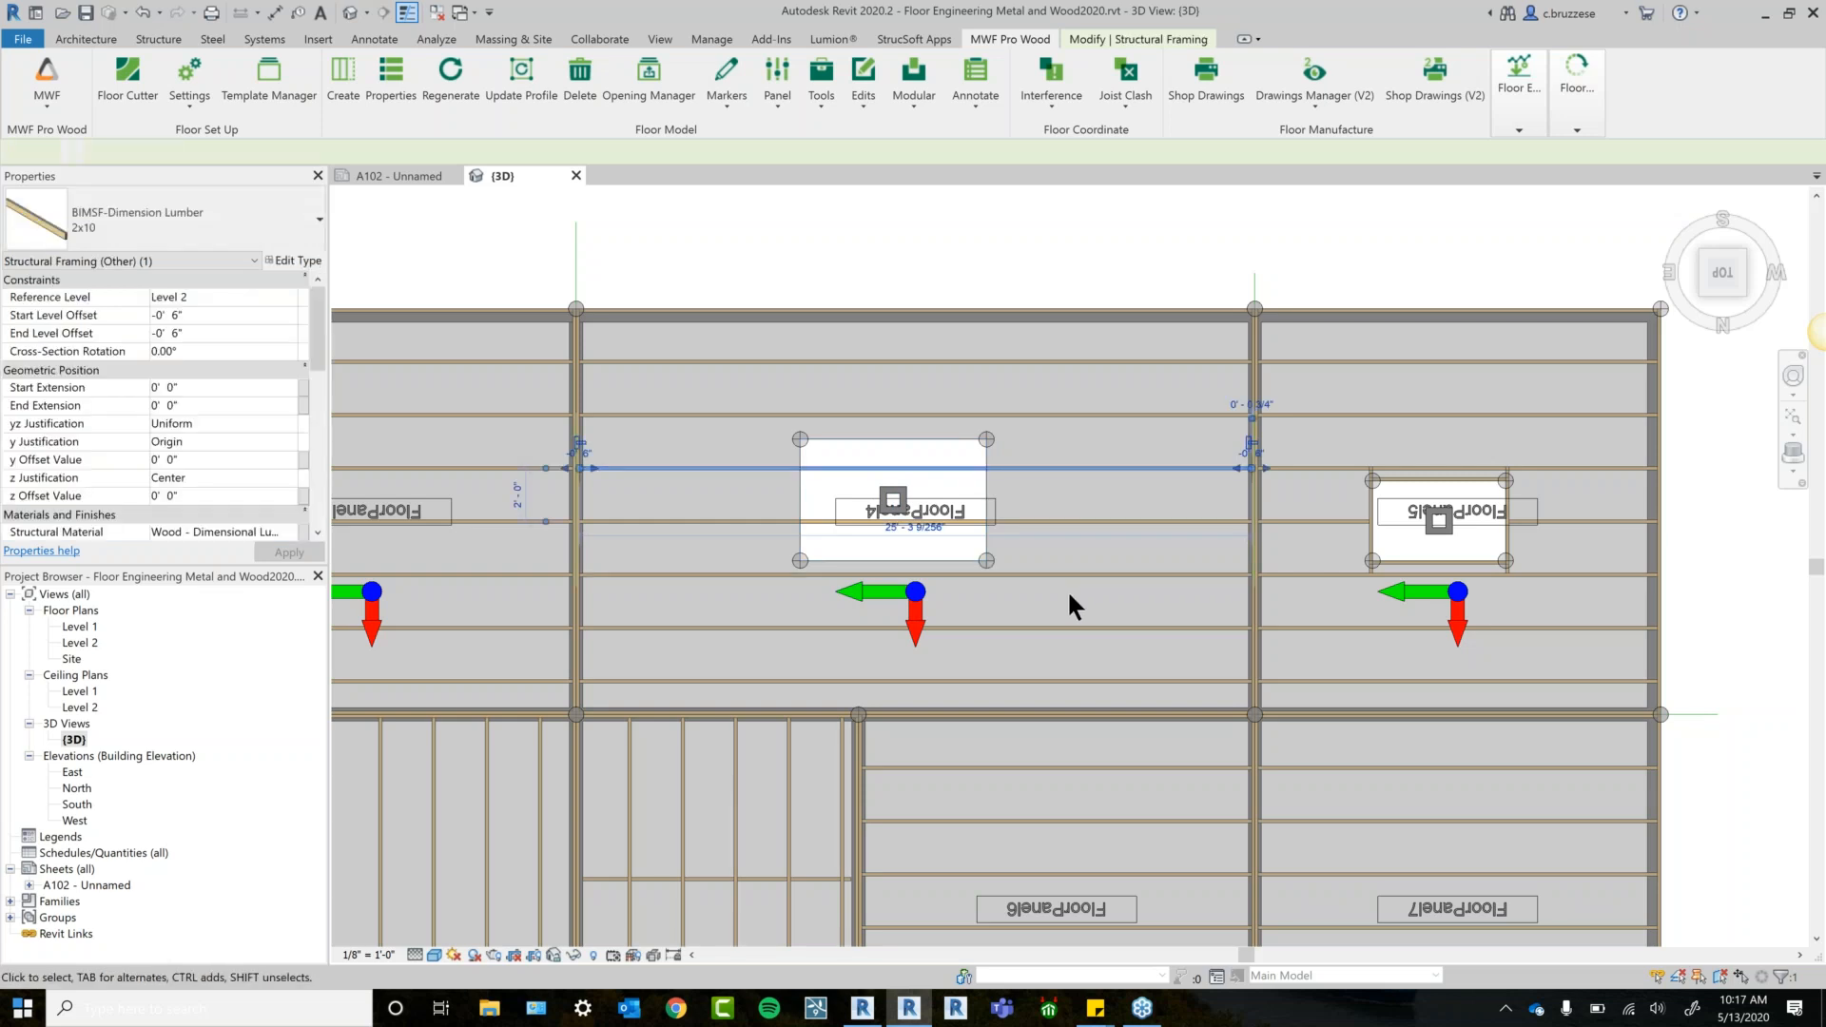
pyautogui.click(448, 87)
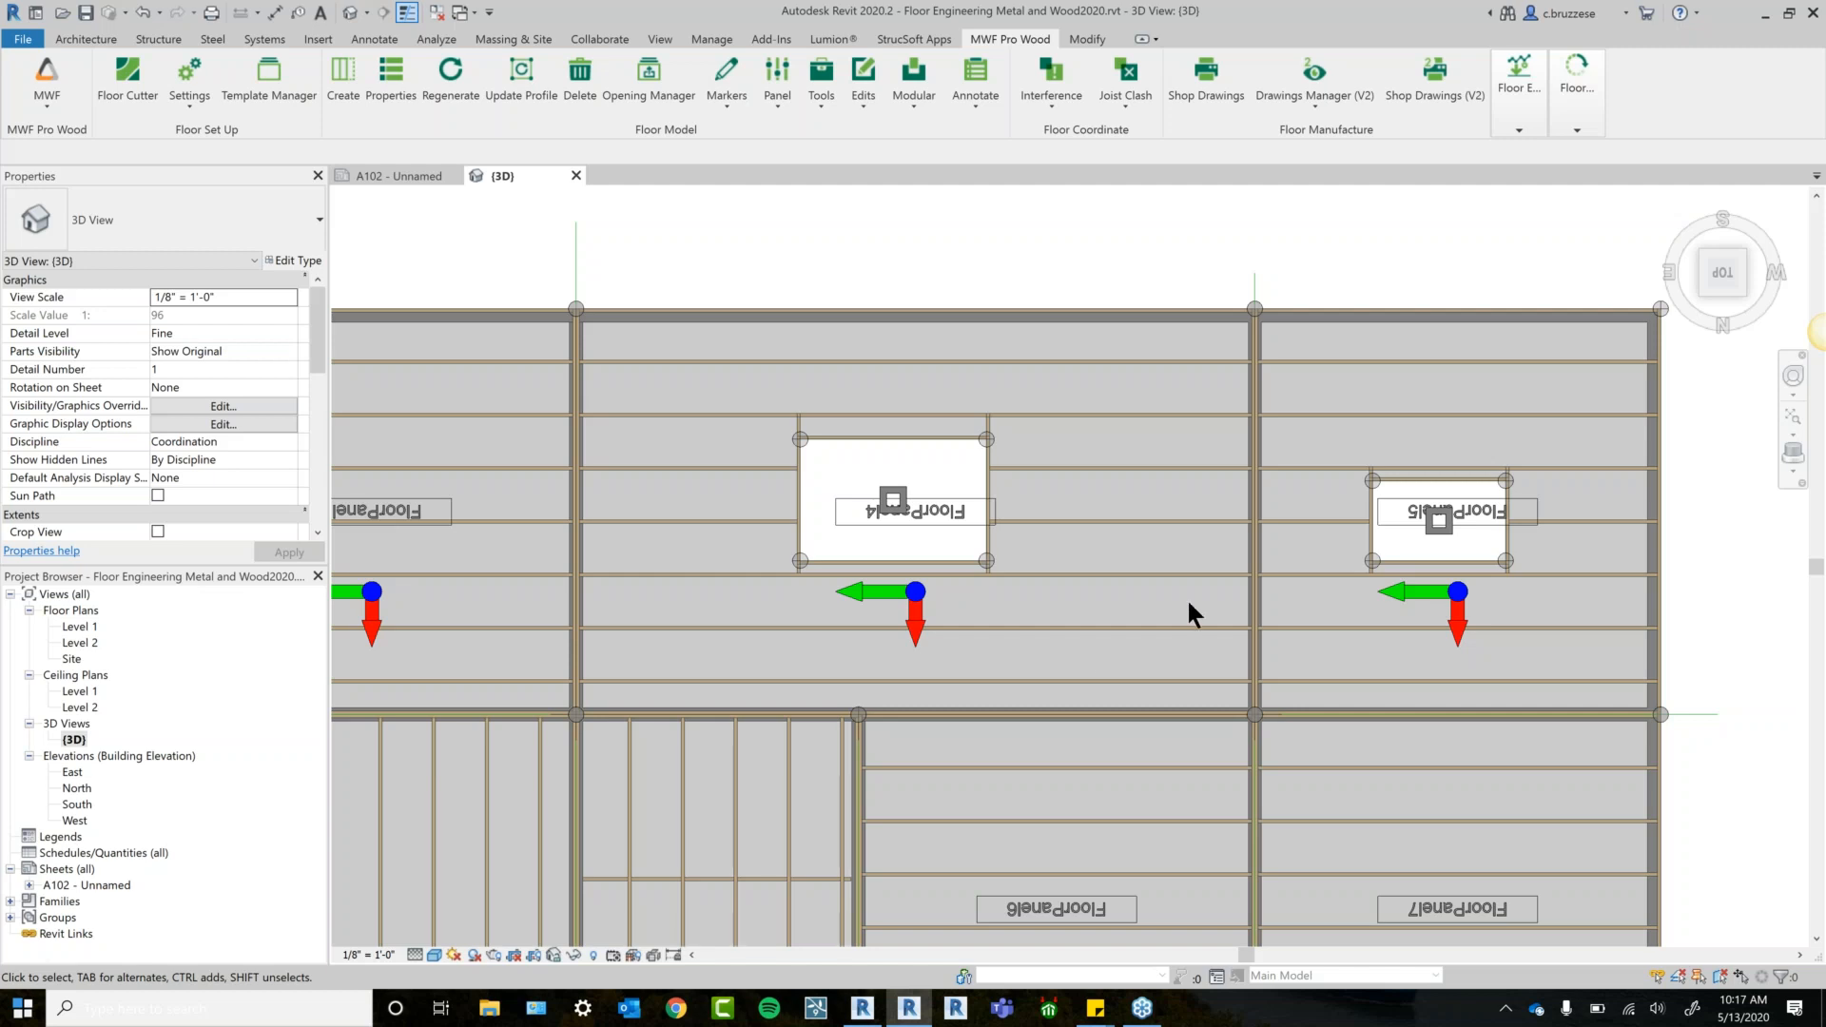
pyautogui.click(918, 613)
pyautogui.moveTo(1068, 657); pyautogui.dragTo(1029, 642, button='middle')
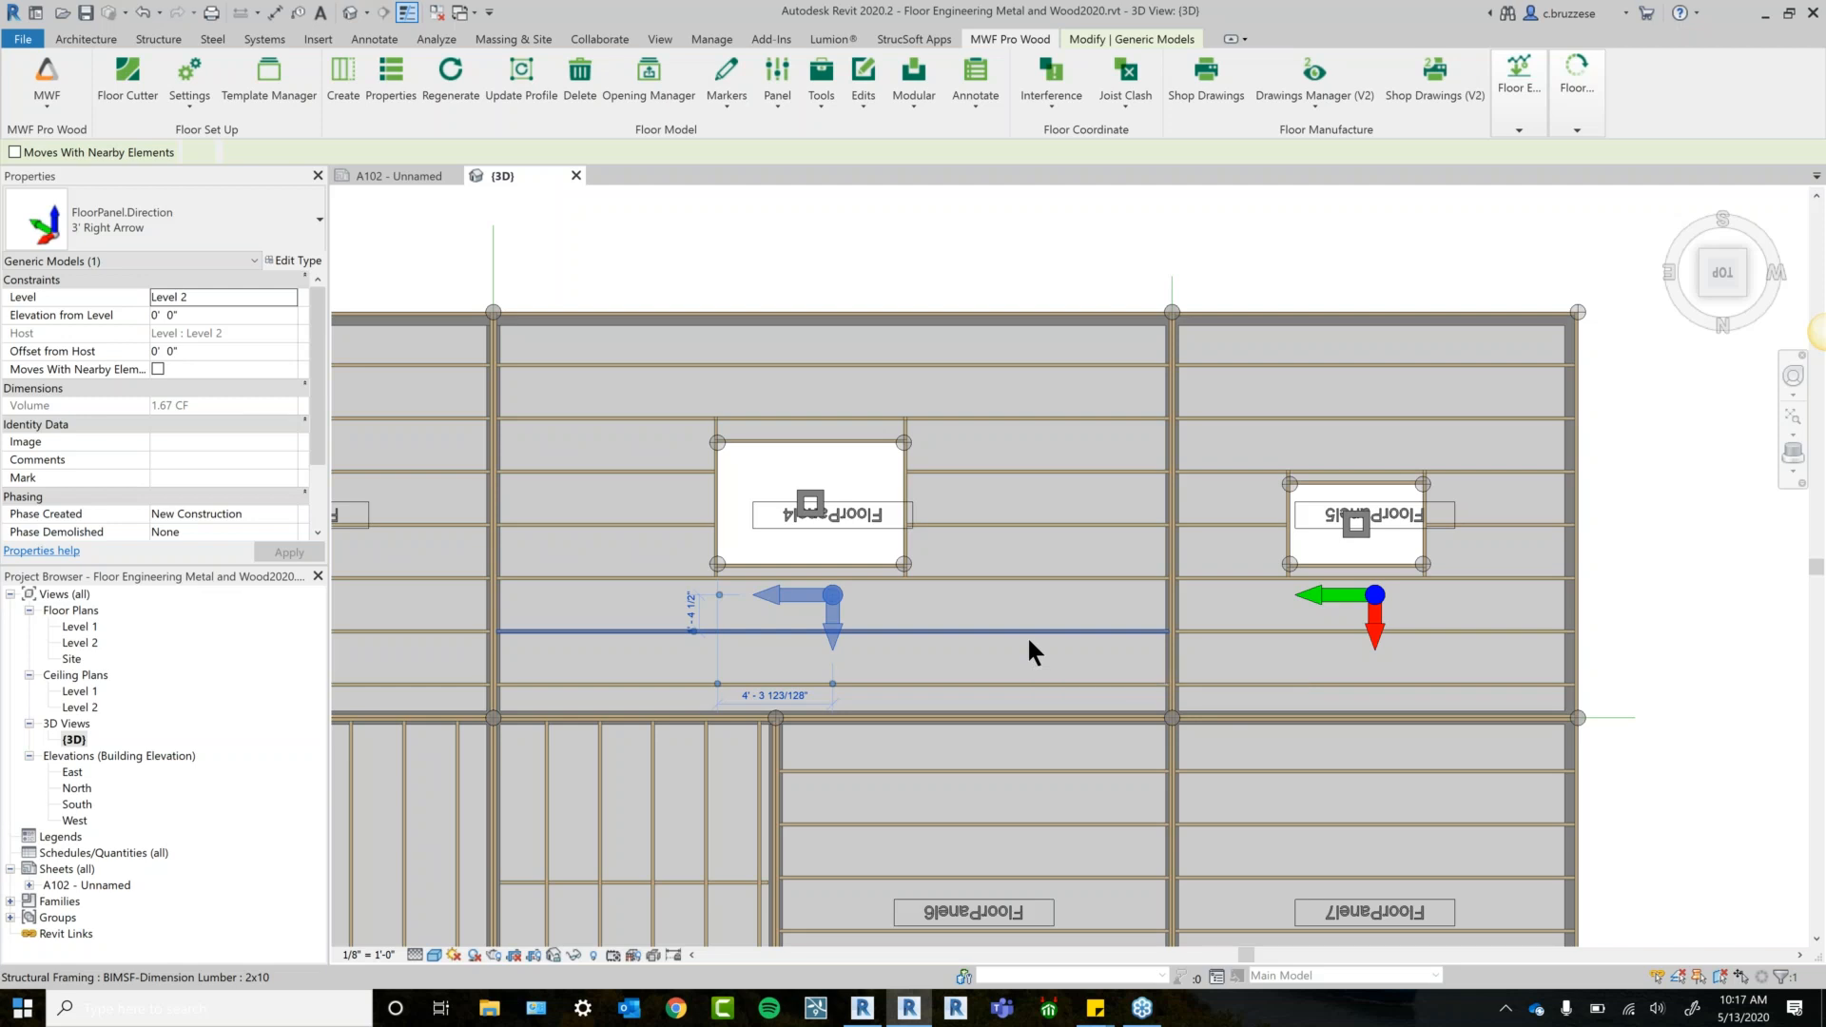
pyautogui.click(989, 271)
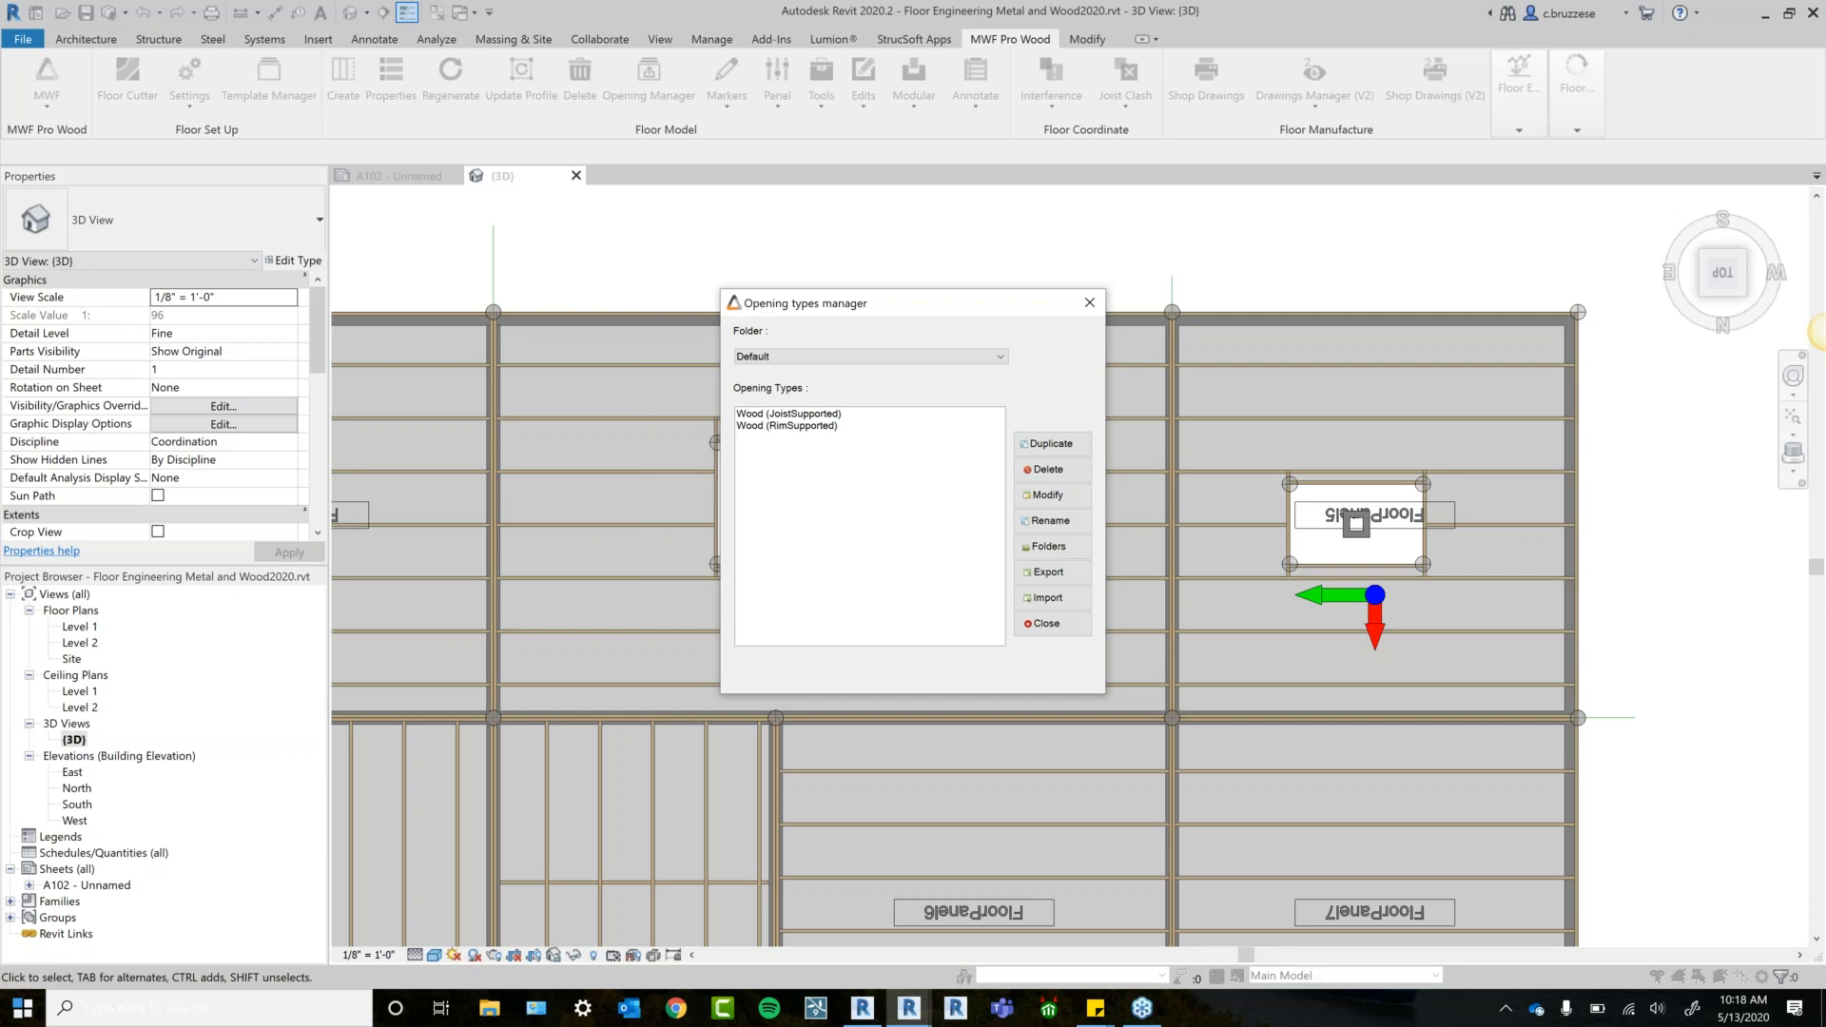
pyautogui.moveTo(904, 302); pyautogui.dragTo(1136, 313)
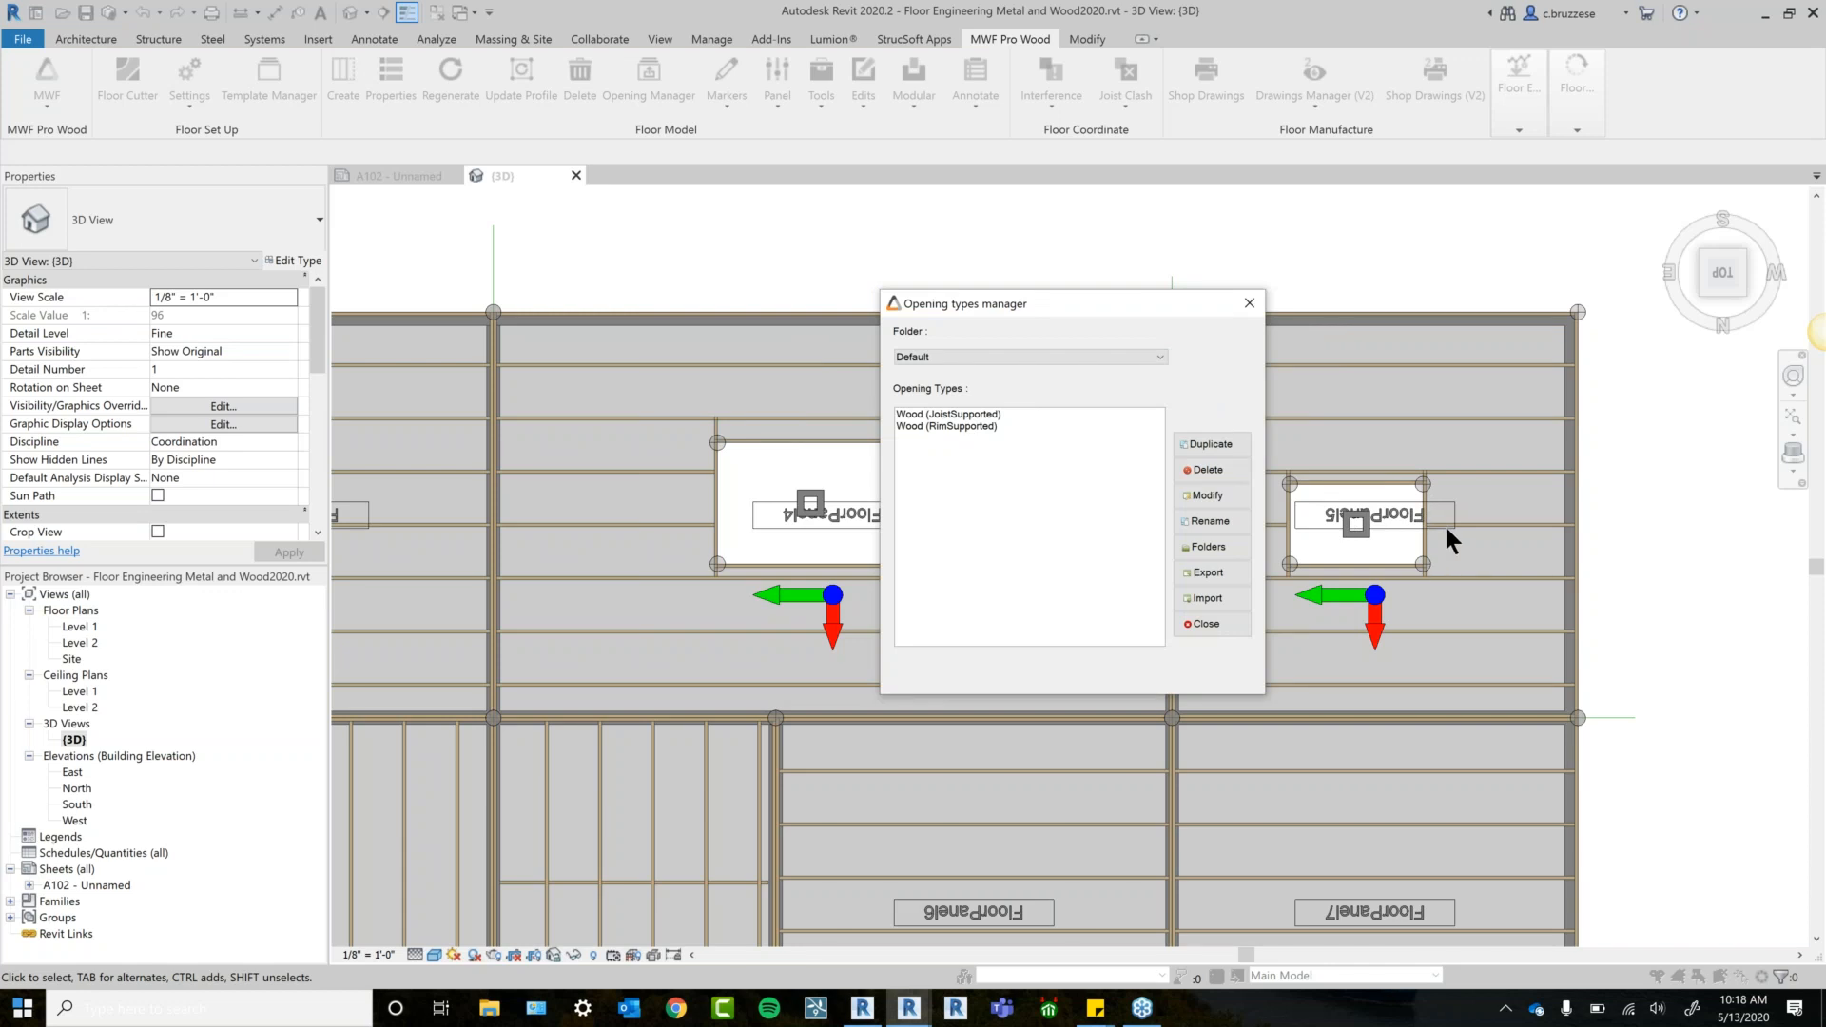
pyautogui.moveTo(1114, 293); pyautogui.dragTo(1300, 256)
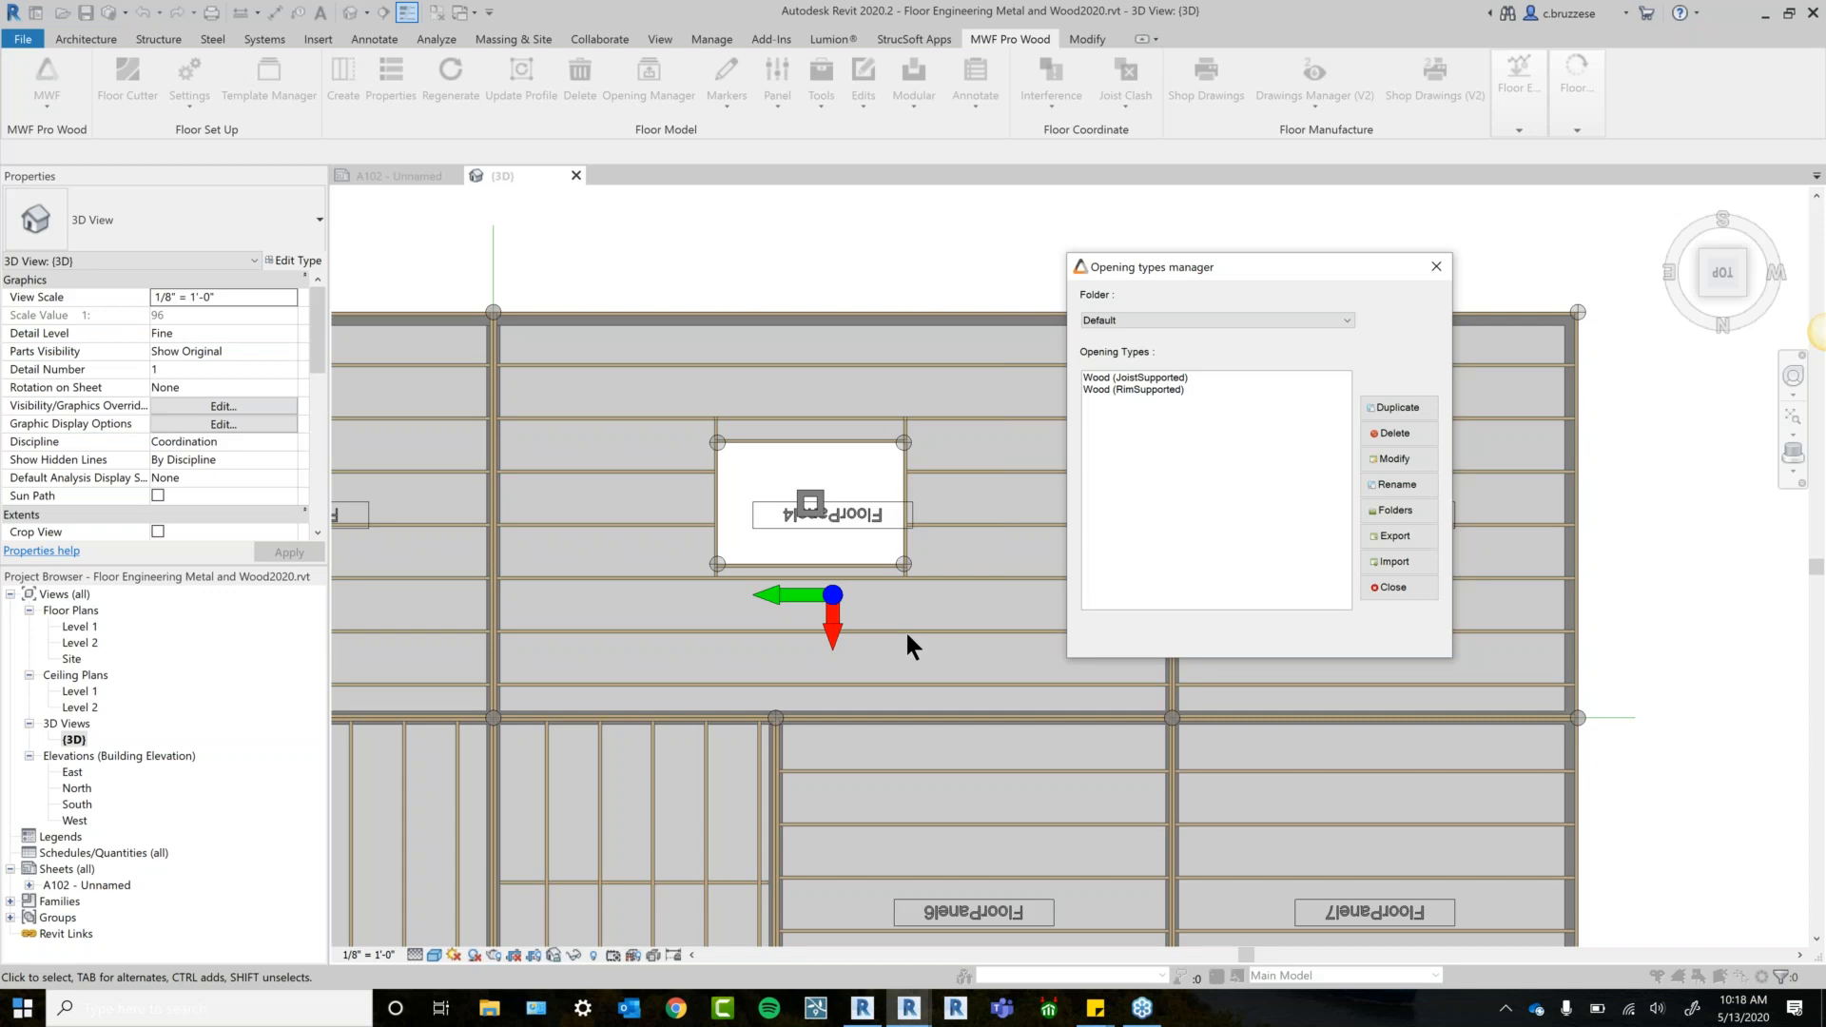
pyautogui.moveTo(1123, 266); pyautogui.dragTo(1007, 280)
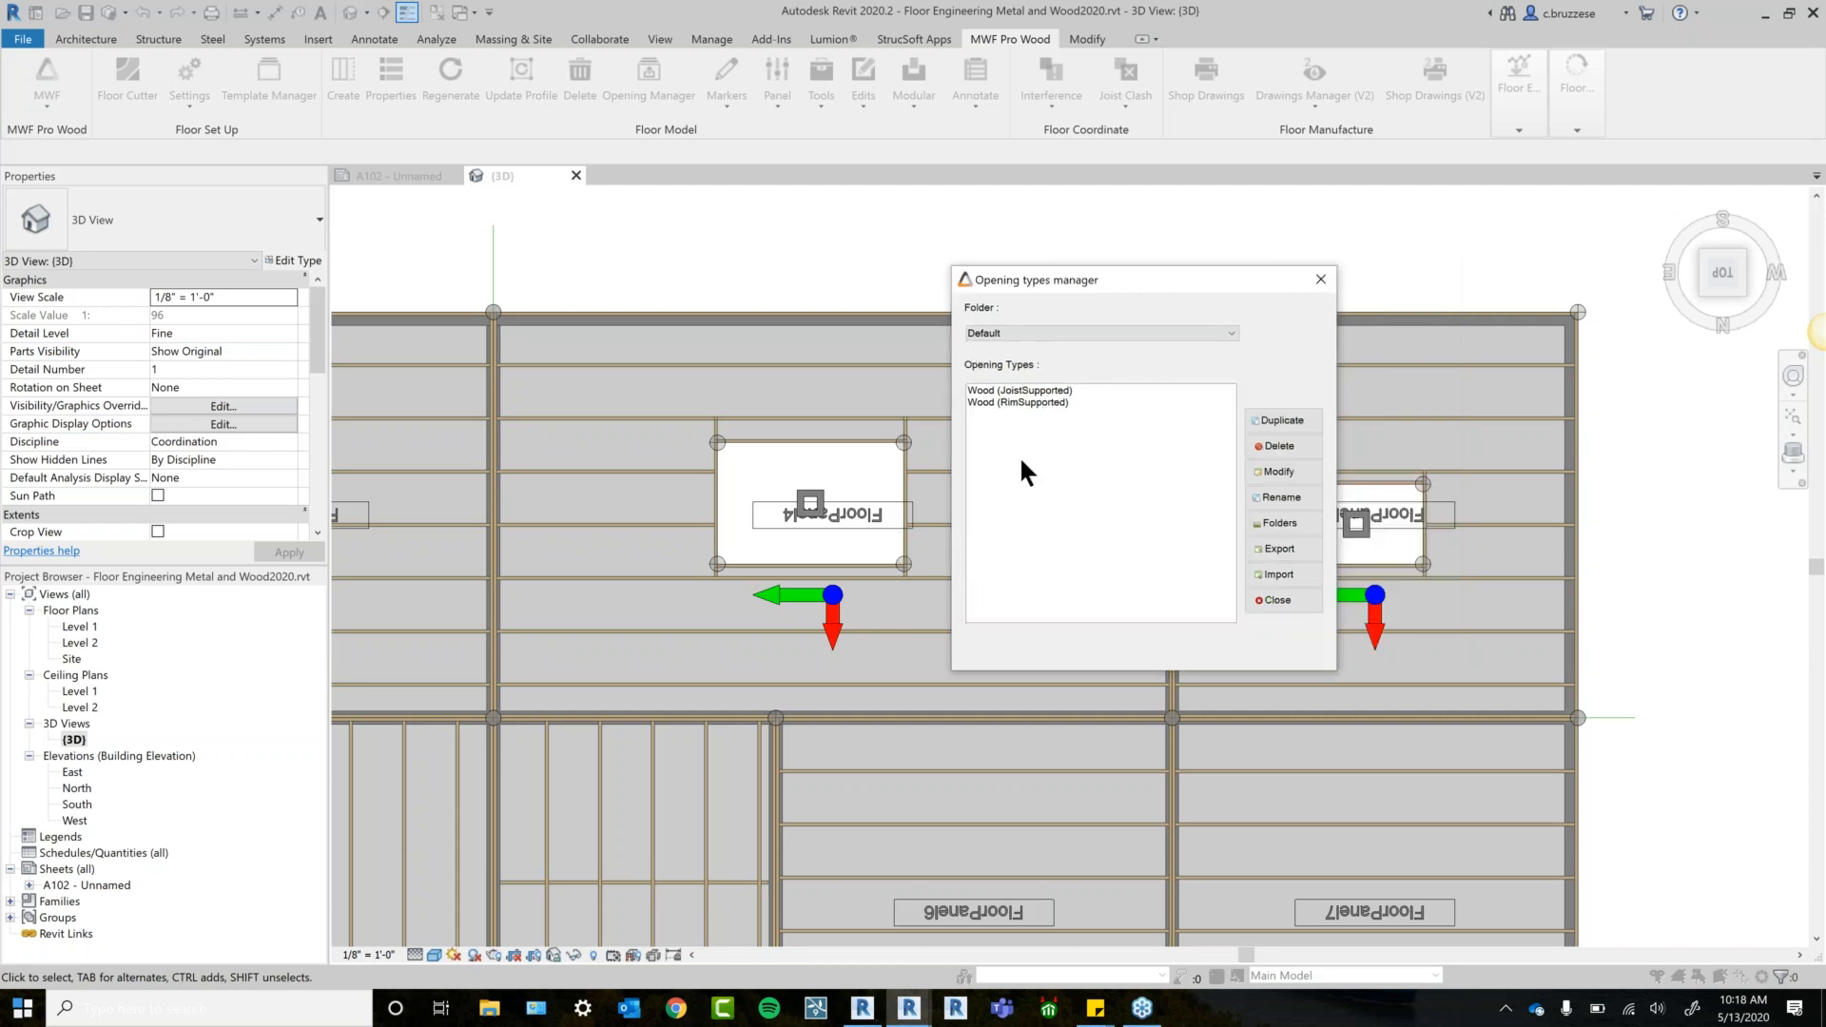
pyautogui.click(1059, 392)
pyautogui.click(1052, 403)
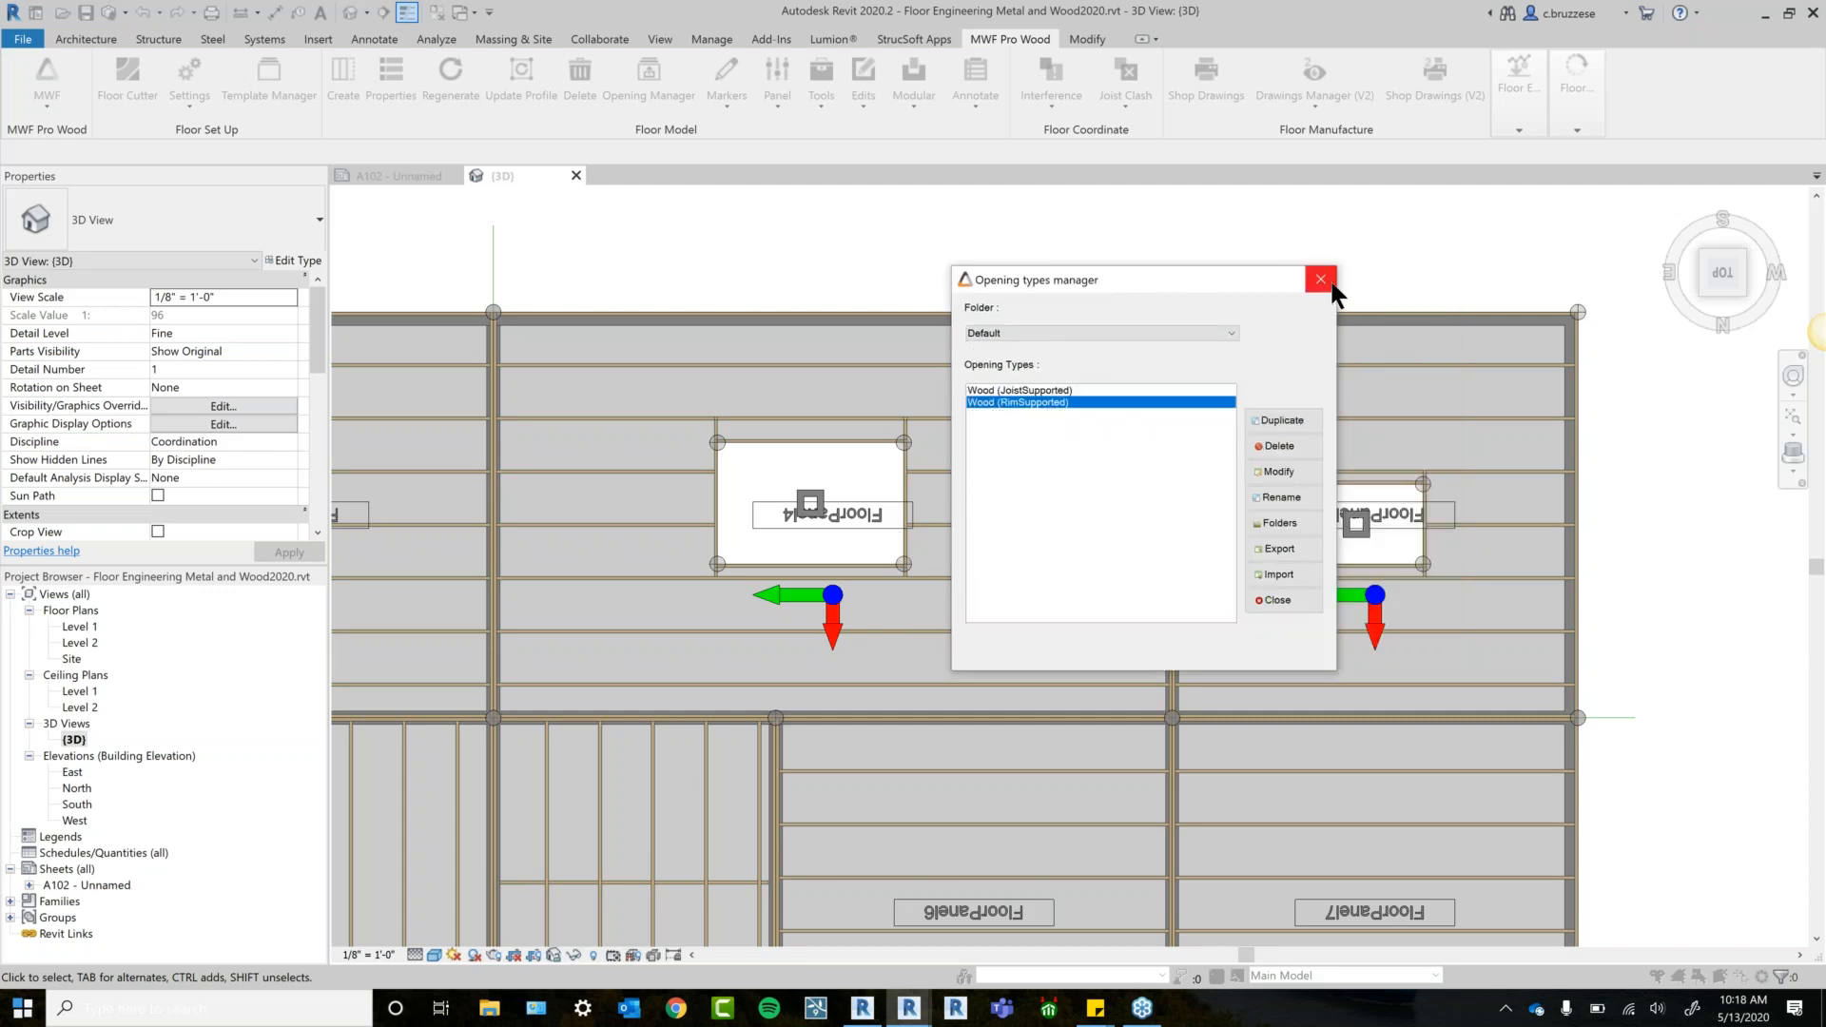
pyautogui.click(1322, 279)
# Change FloorPanel4's opening to the Wood (RimSupported) type and regenerate its framing.
pyautogui.click(811, 503)
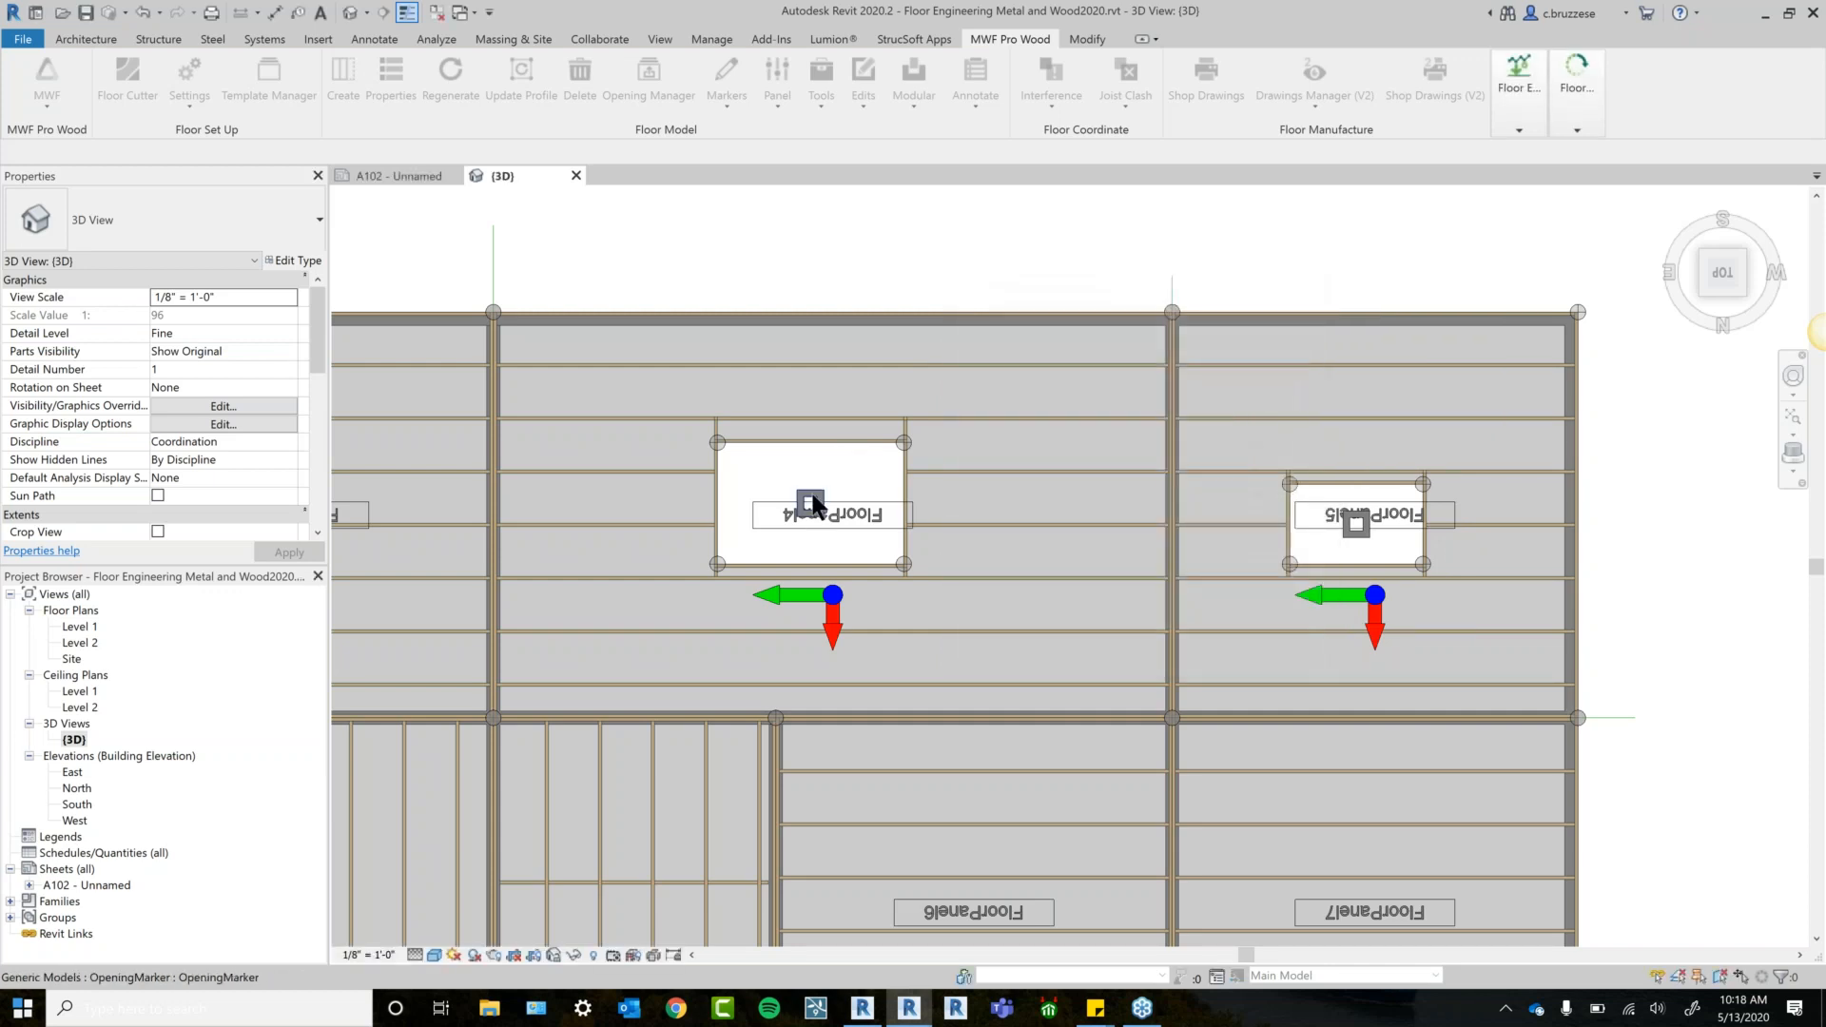
pyautogui.click(828, 472)
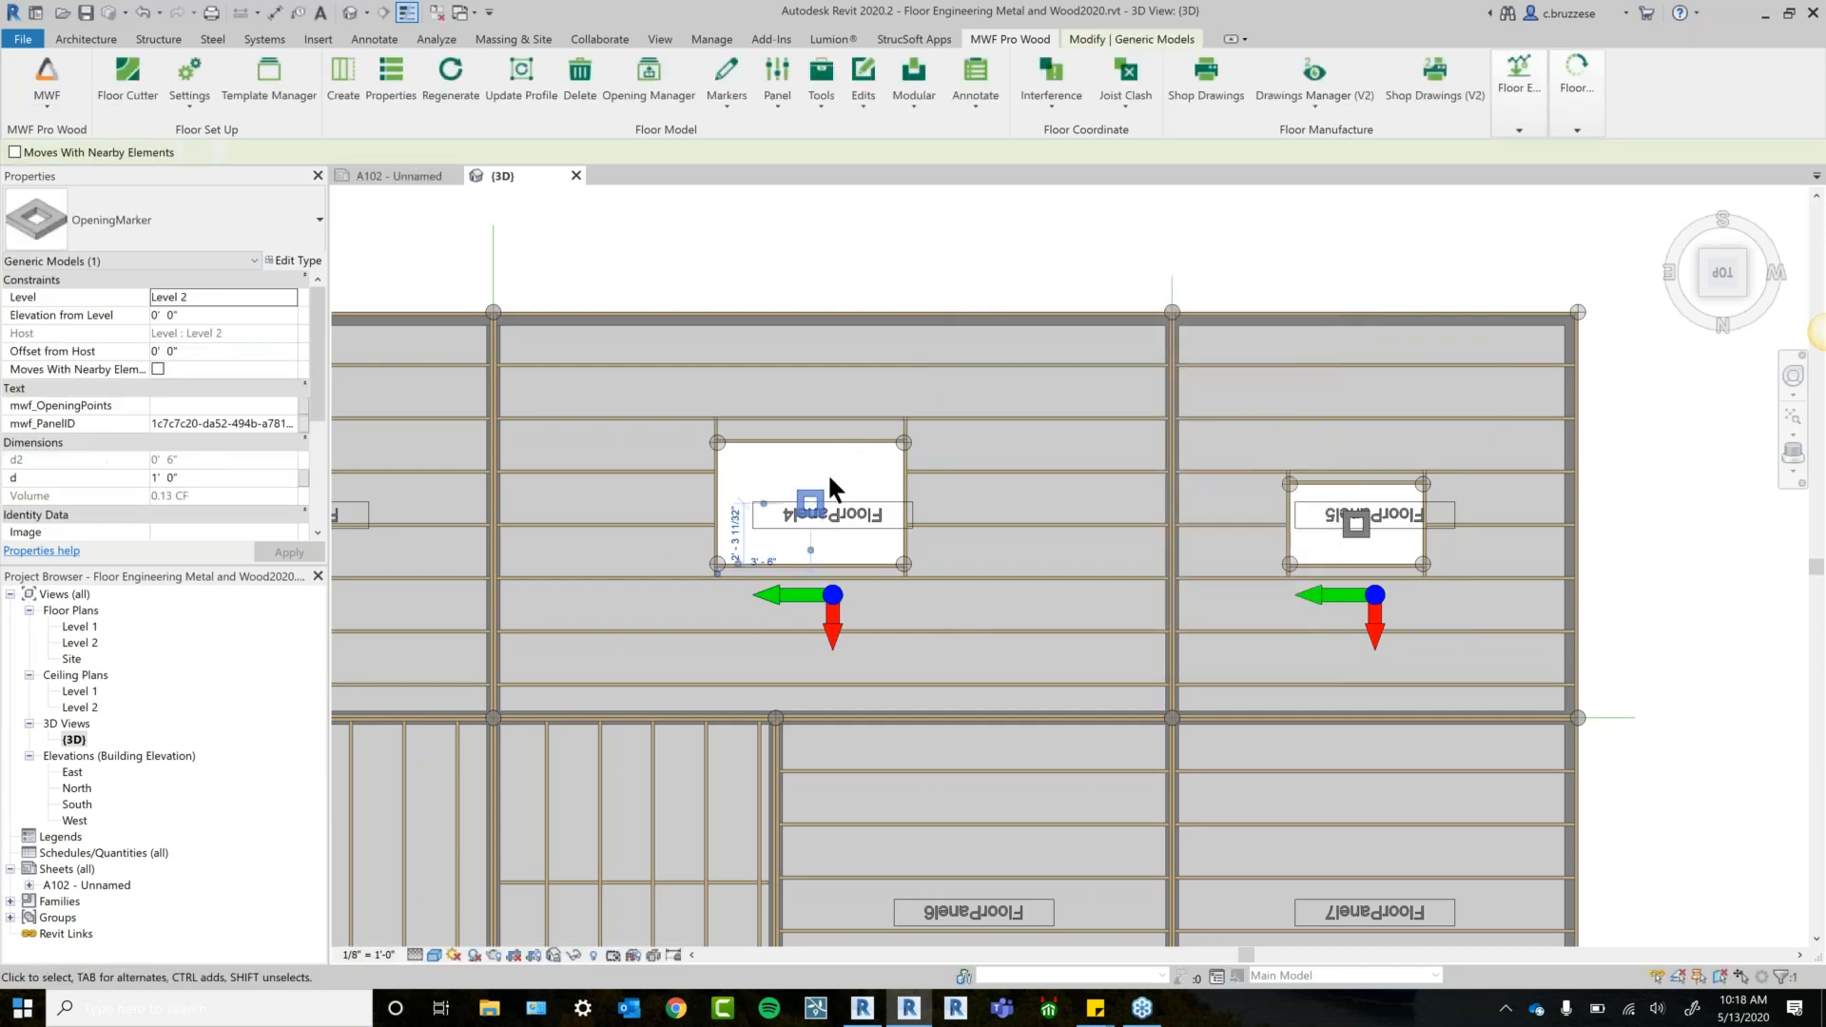
pyautogui.click(830, 101)
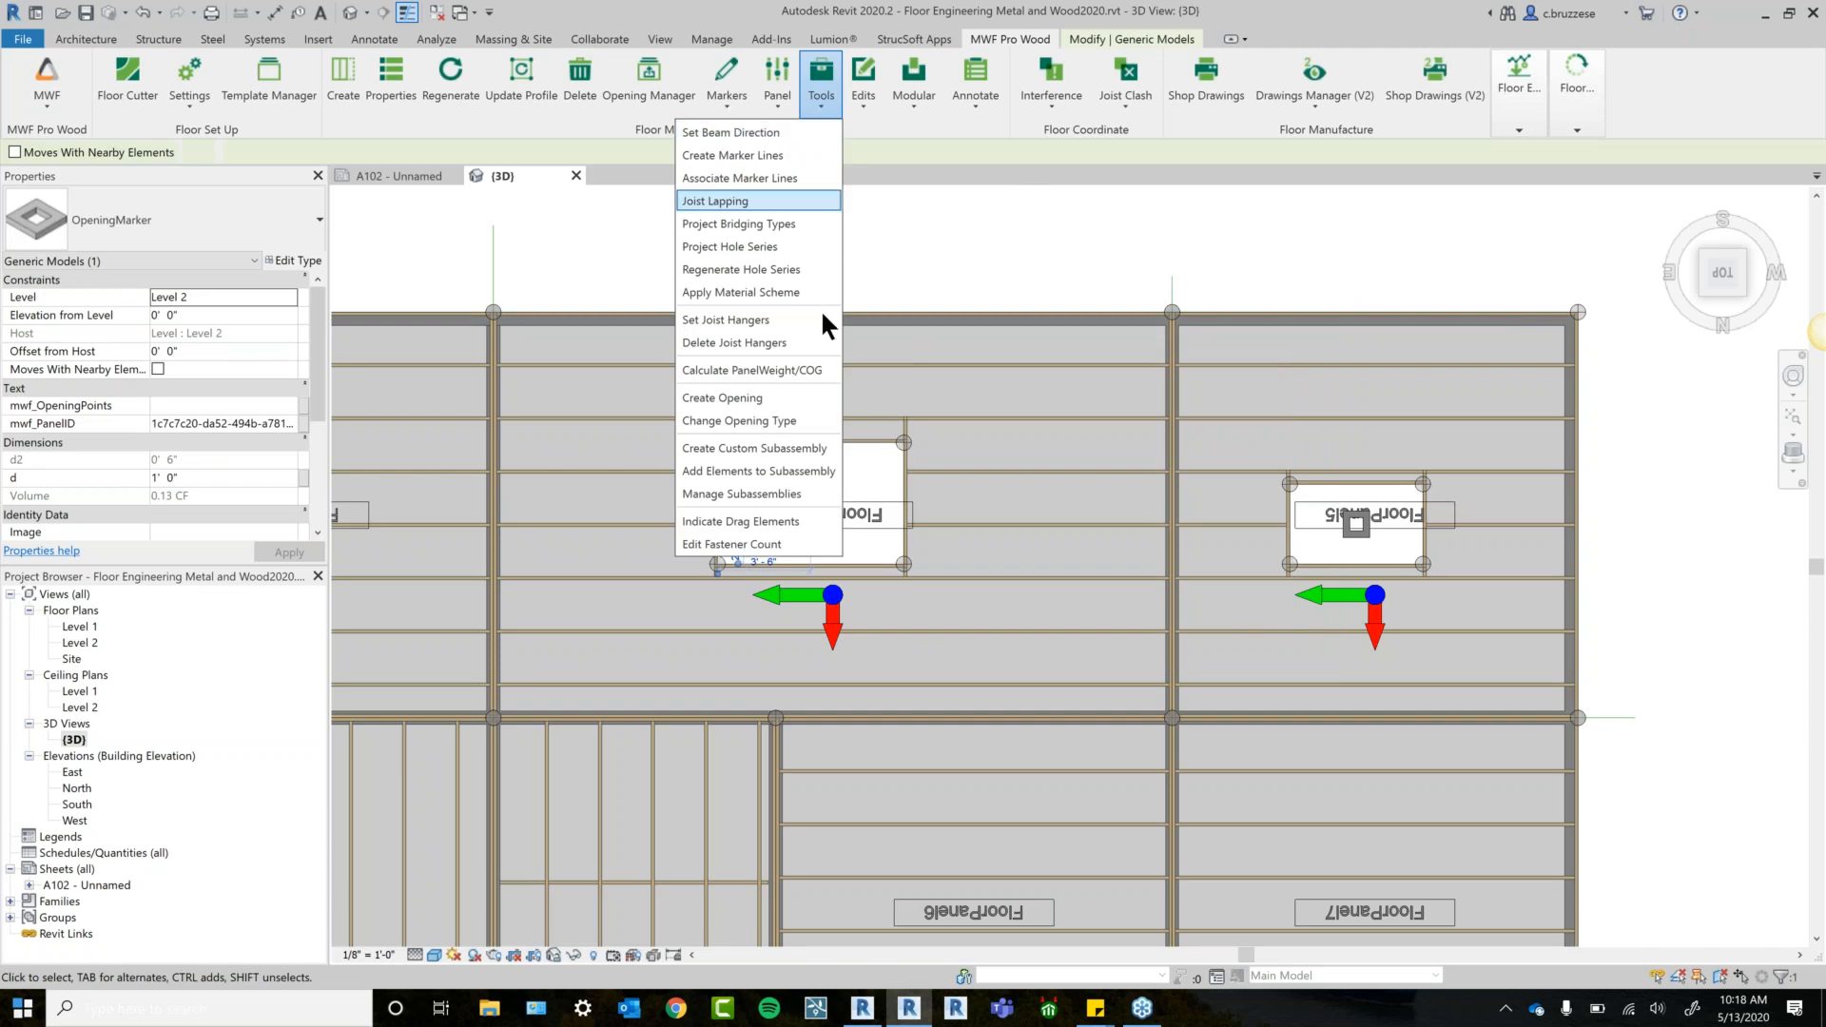
pyautogui.click(773, 419)
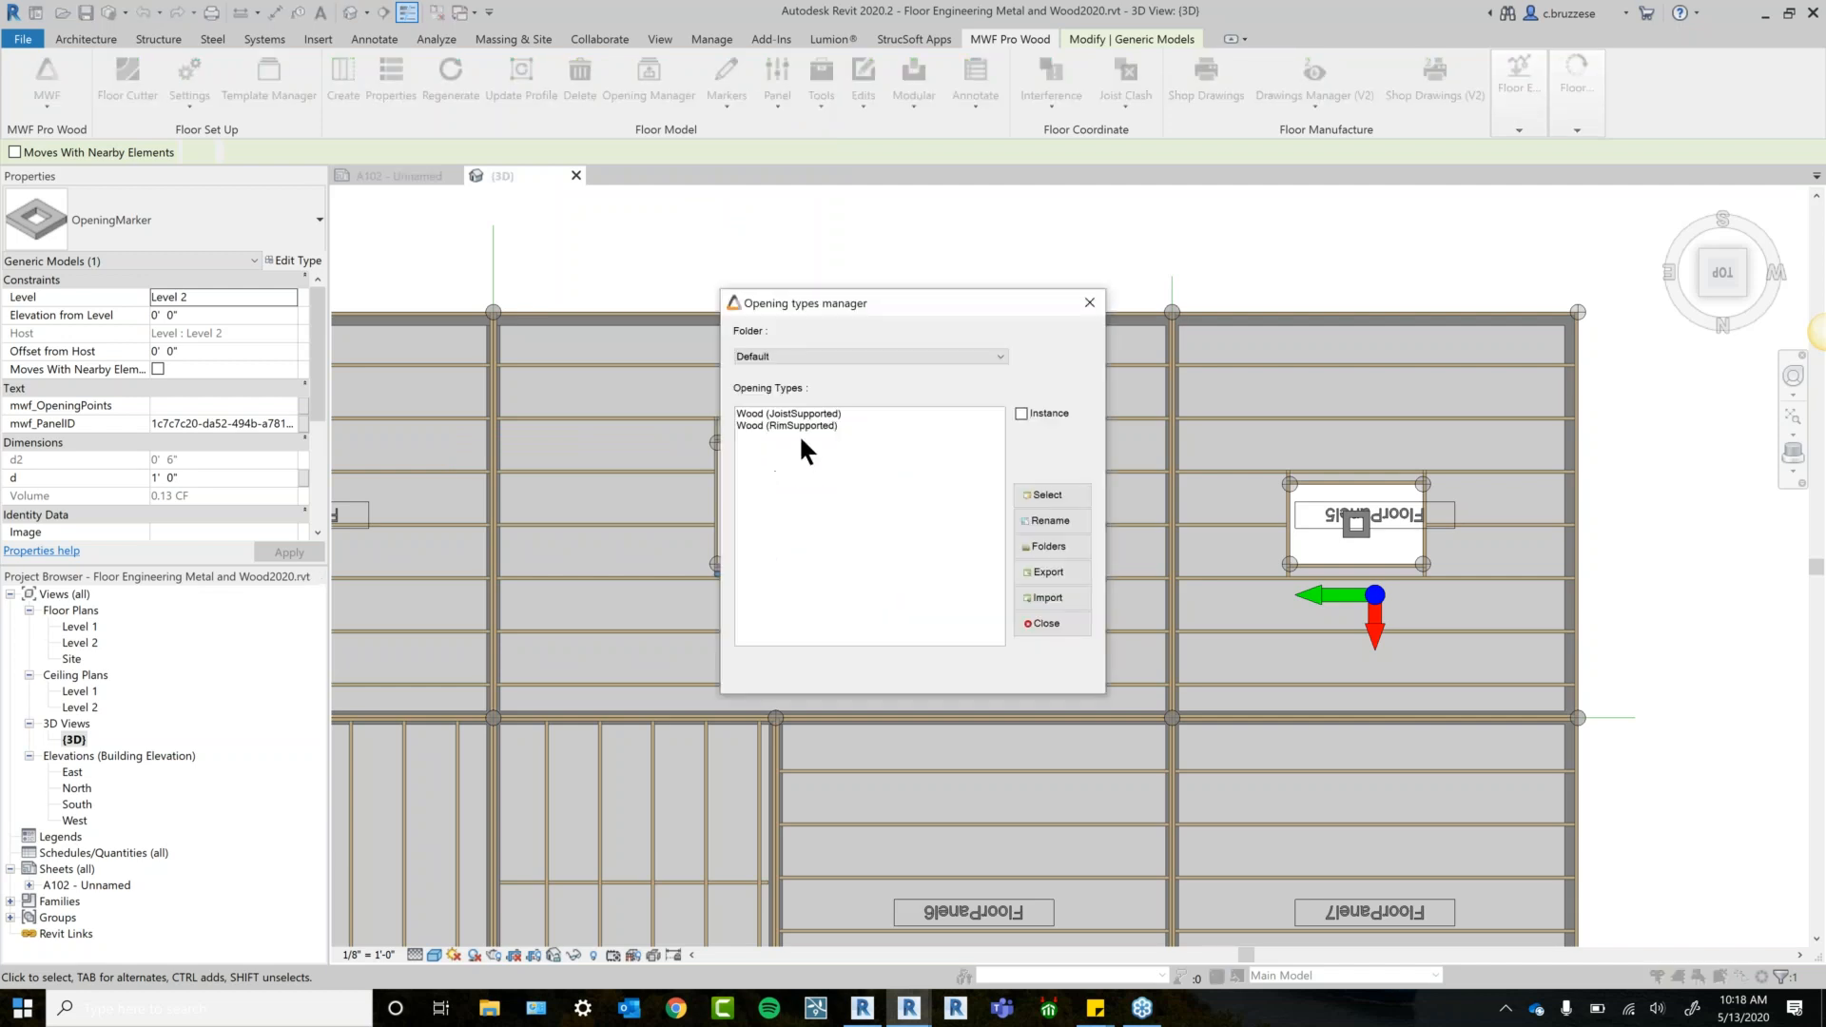
pyautogui.click(801, 425)
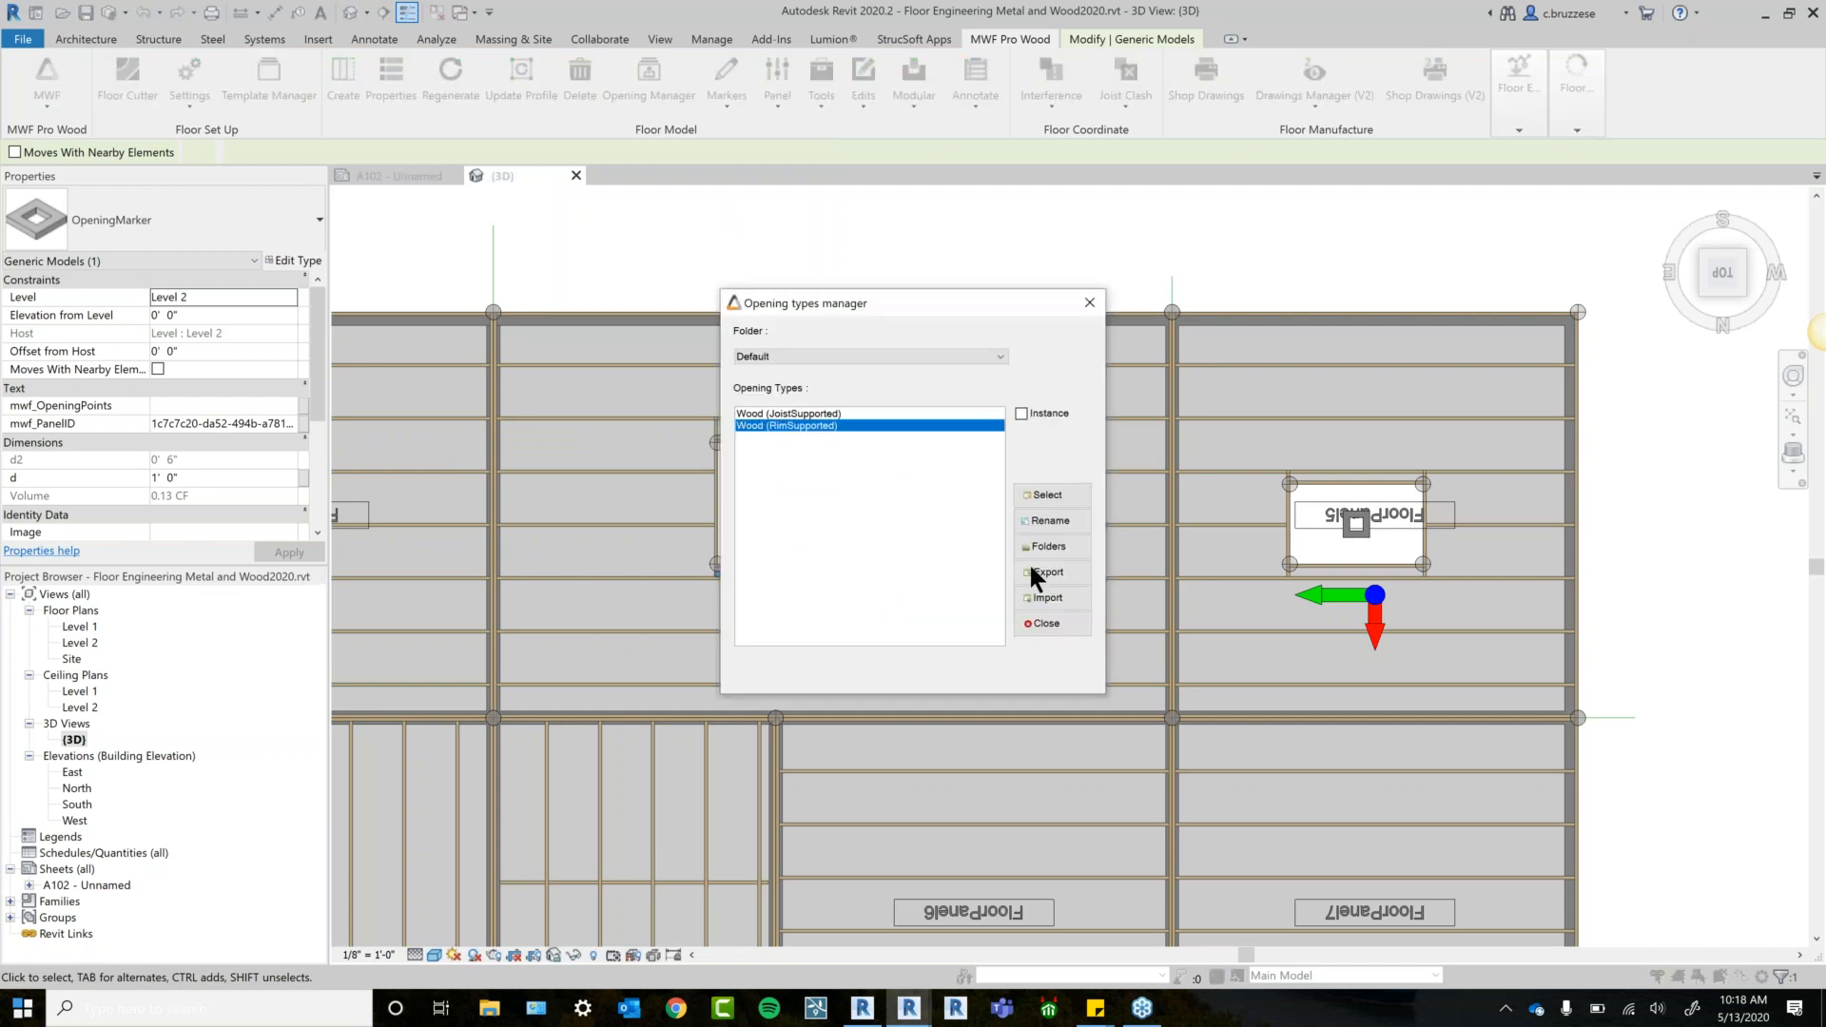
pyautogui.click(1048, 495)
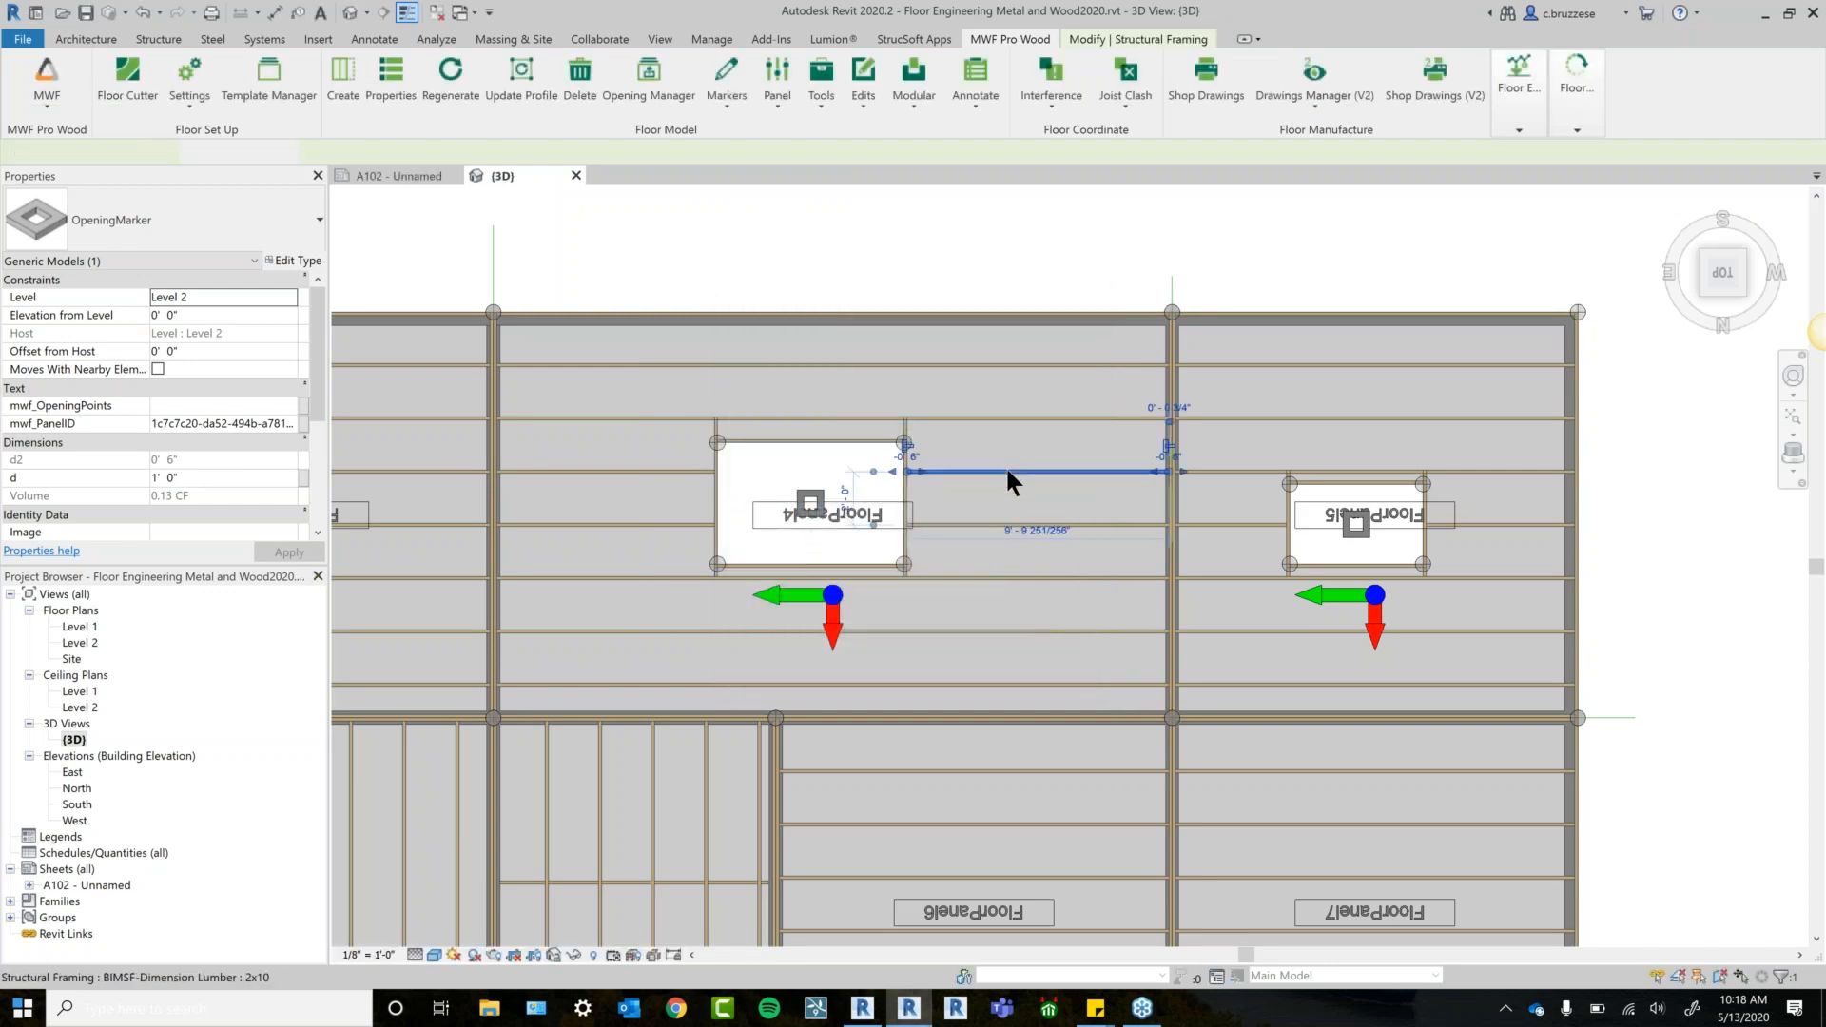
pyautogui.click(1007, 465)
pyautogui.click(451, 80)
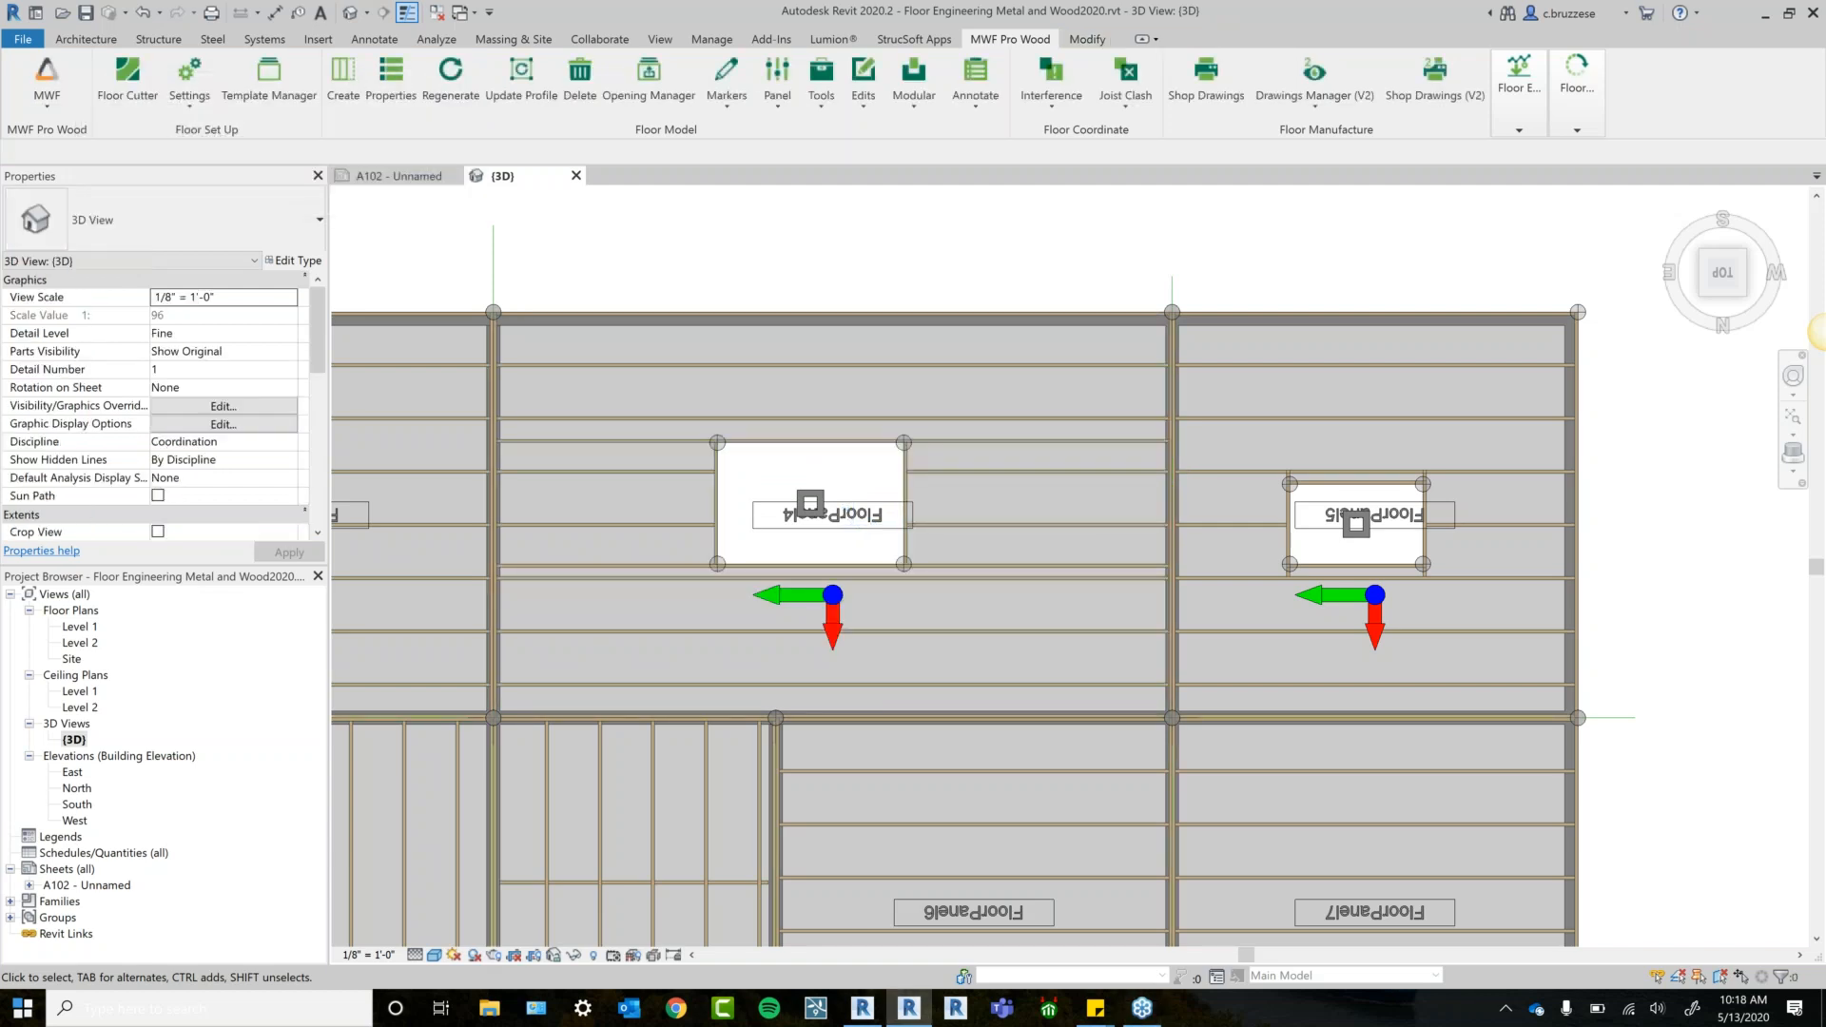
pyautogui.click(992, 440)
pyautogui.click(991, 564)
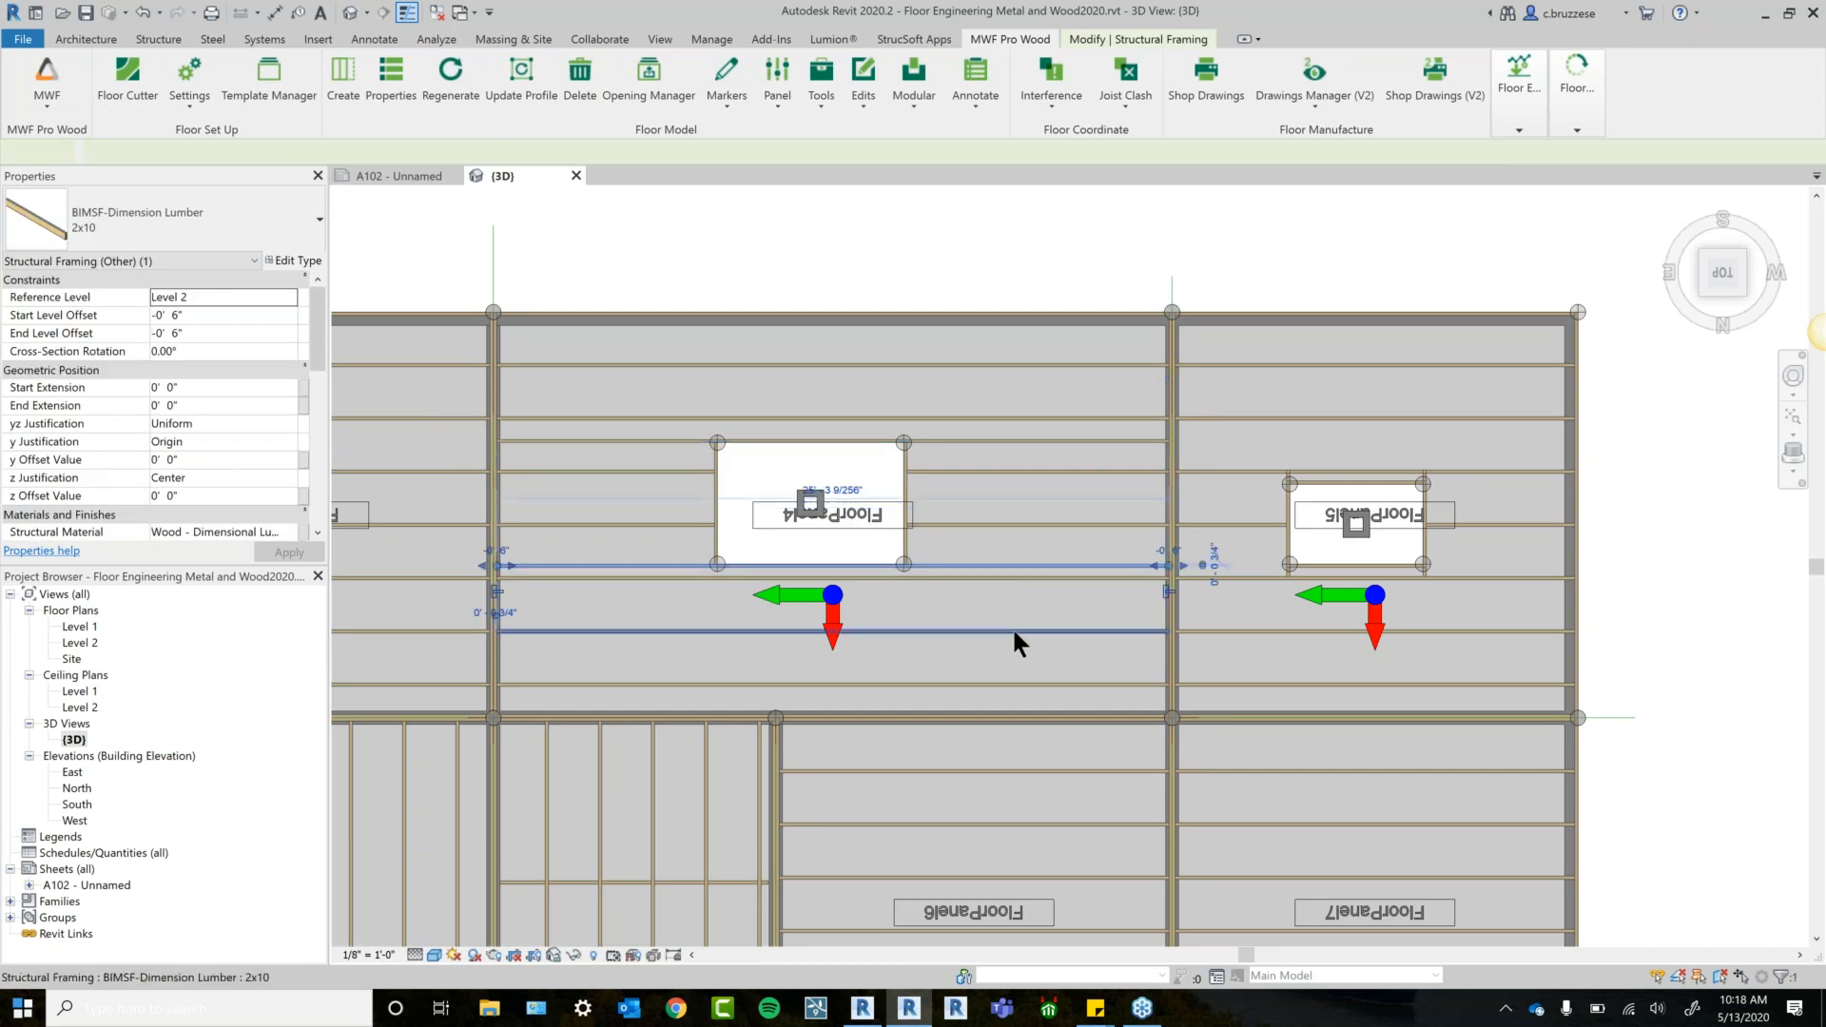
pyautogui.click(906, 481)
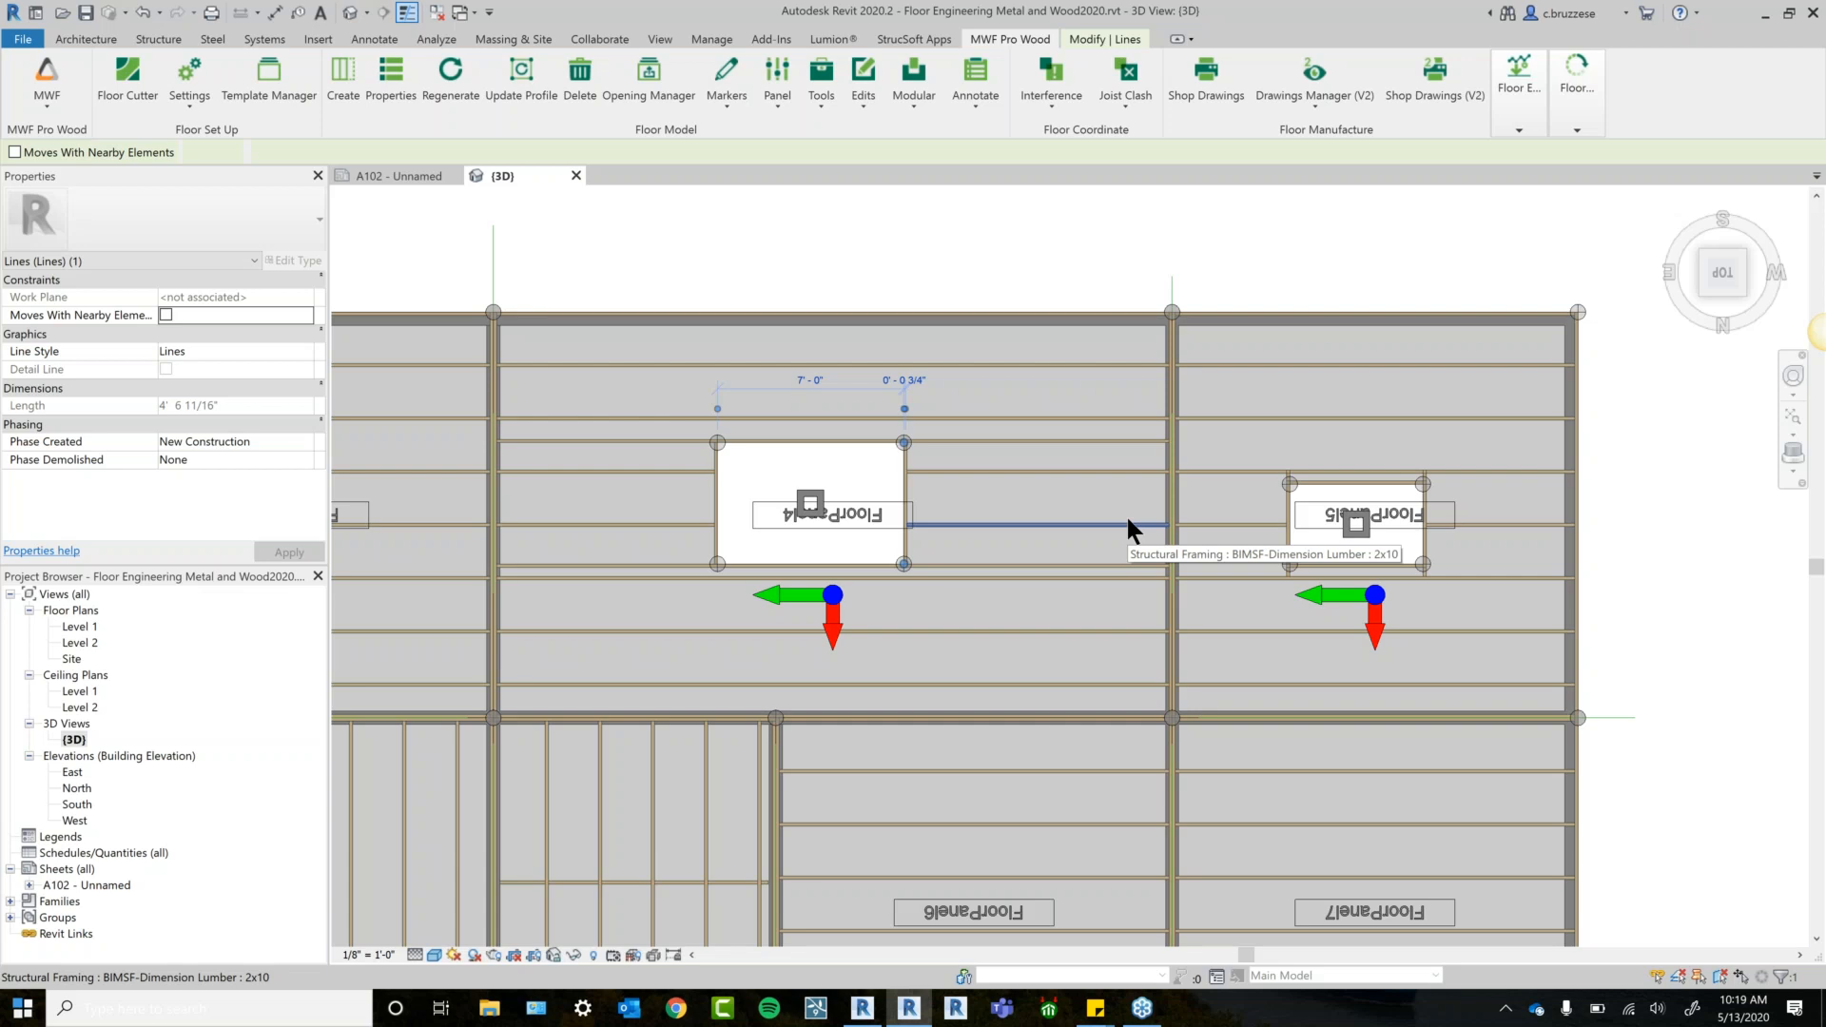
pyautogui.click(647, 86)
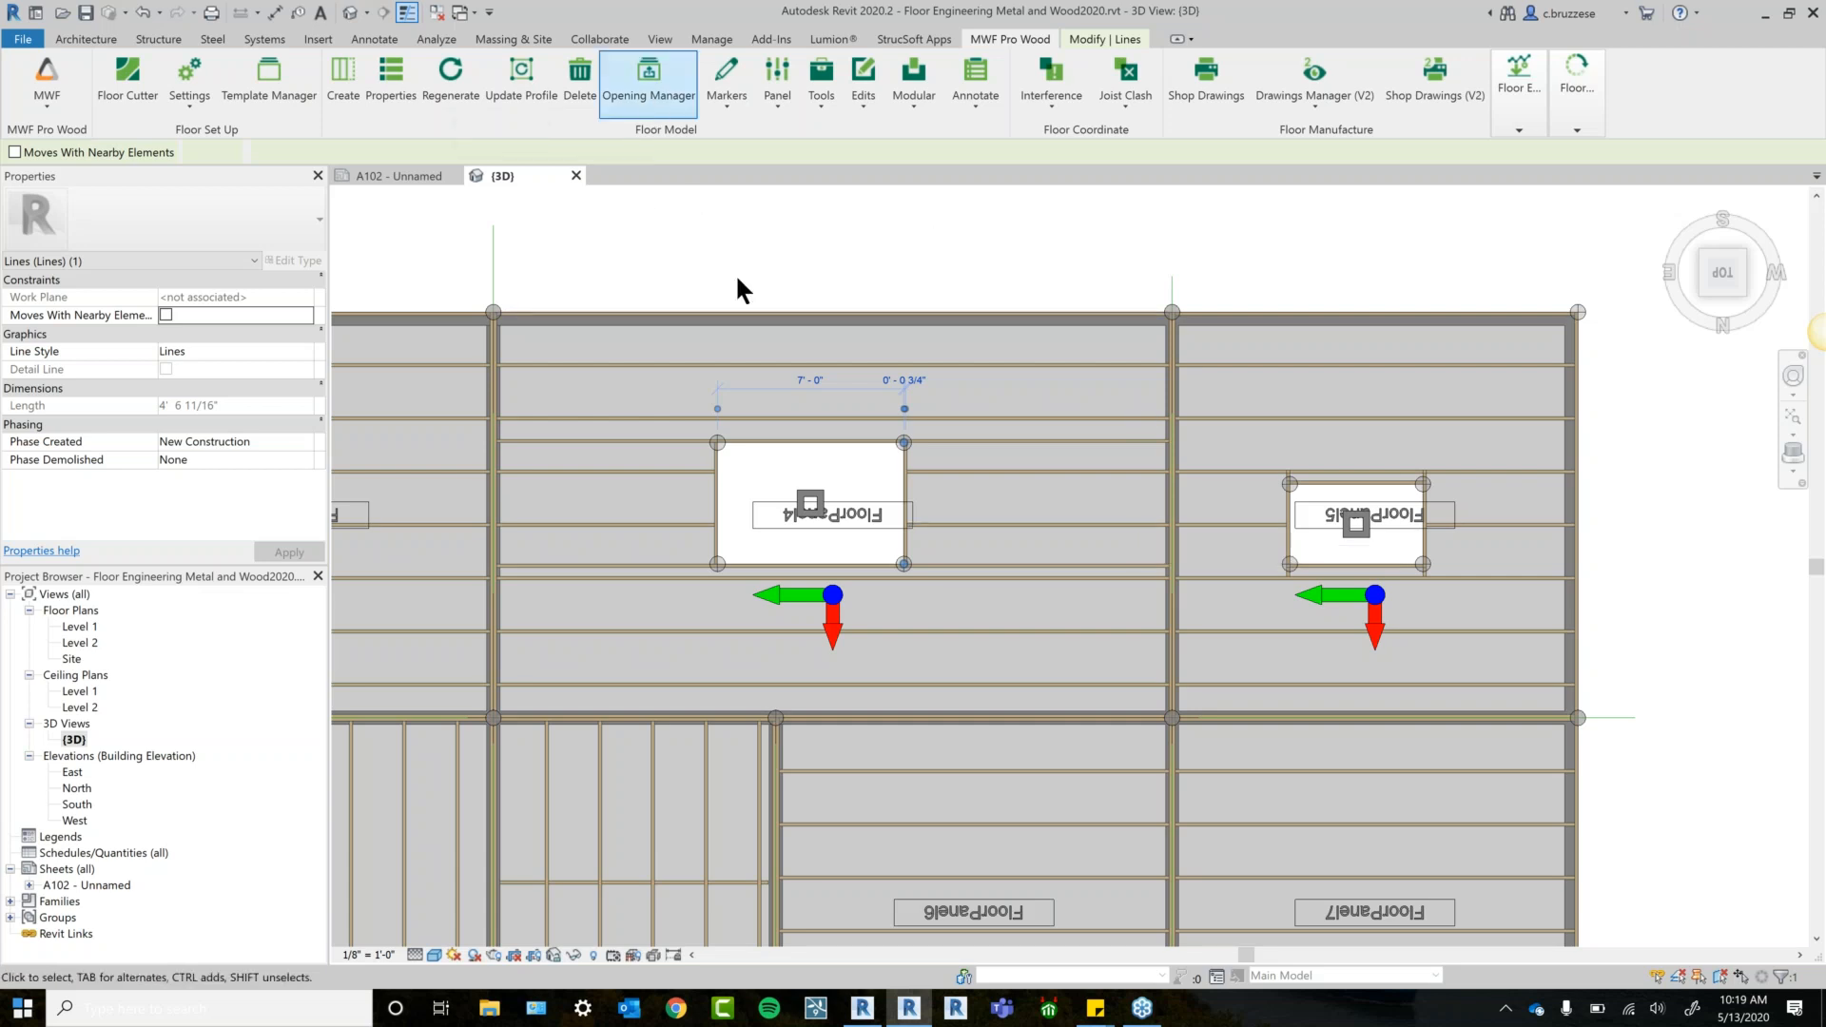
pyautogui.click(663, 113)
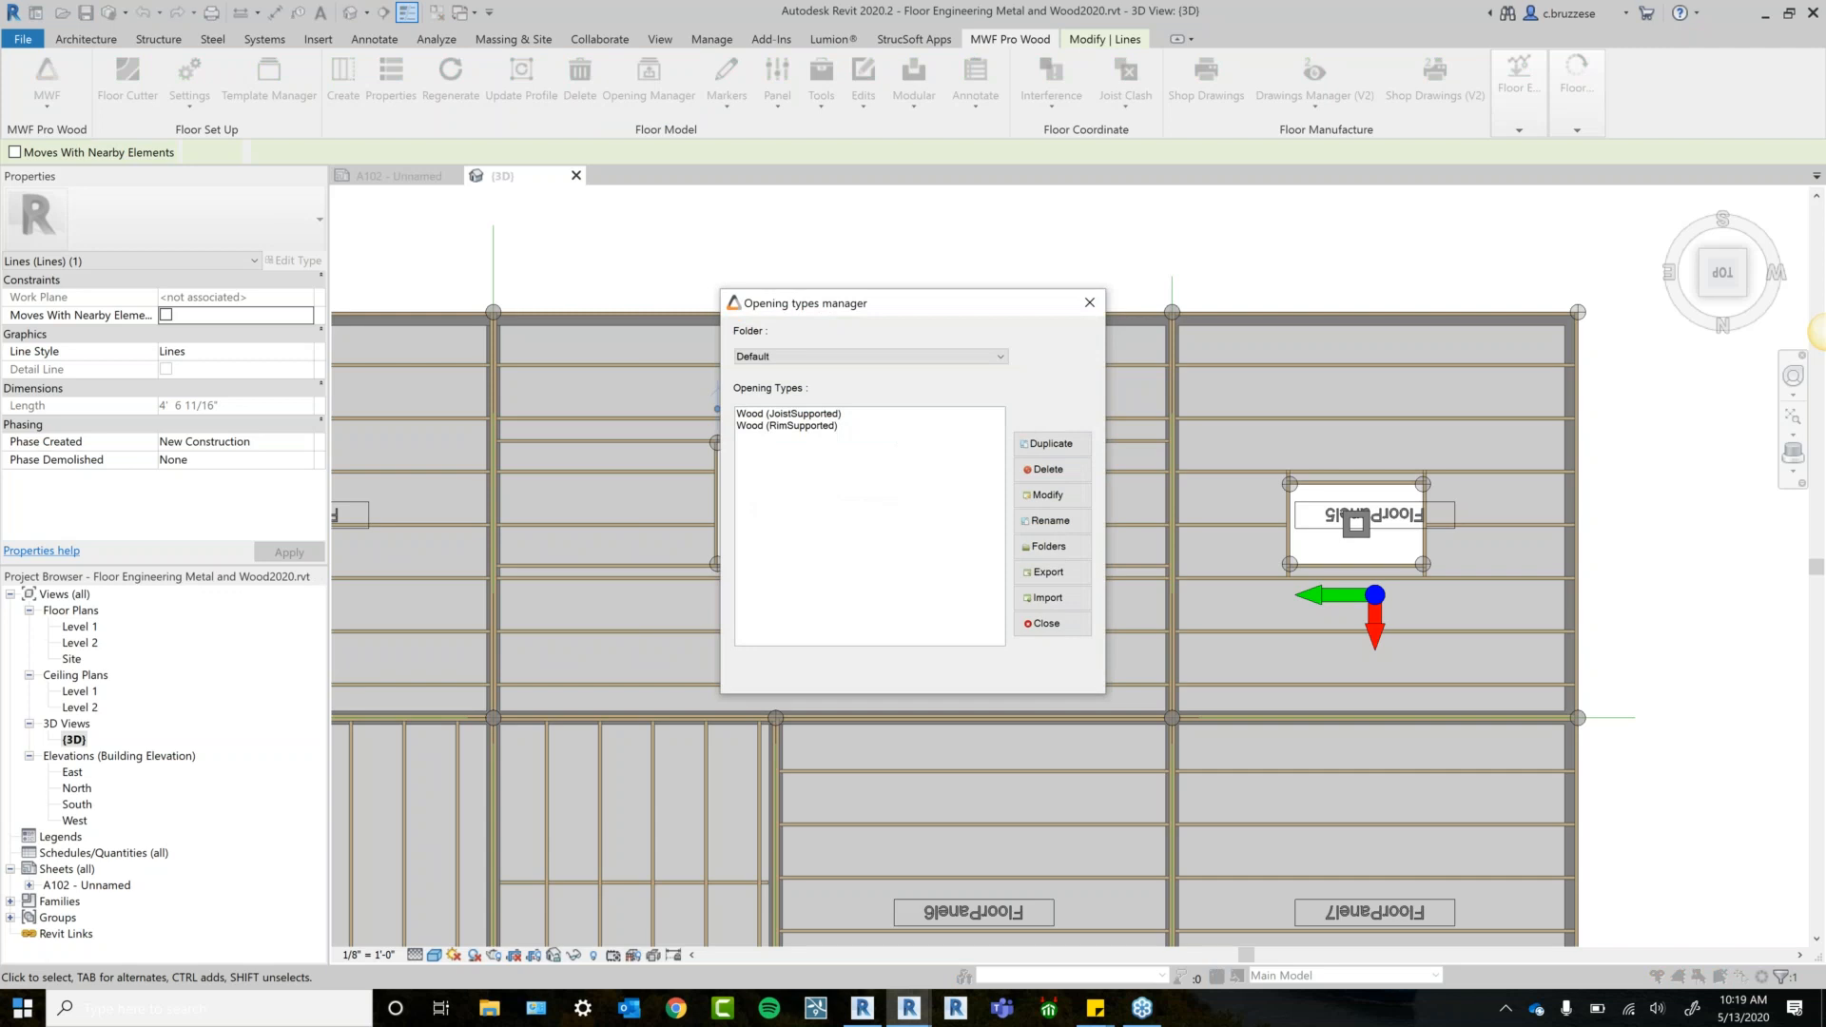
pyautogui.moveTo(799, 303); pyautogui.dragTo(360, 293)
pyautogui.click(352, 416)
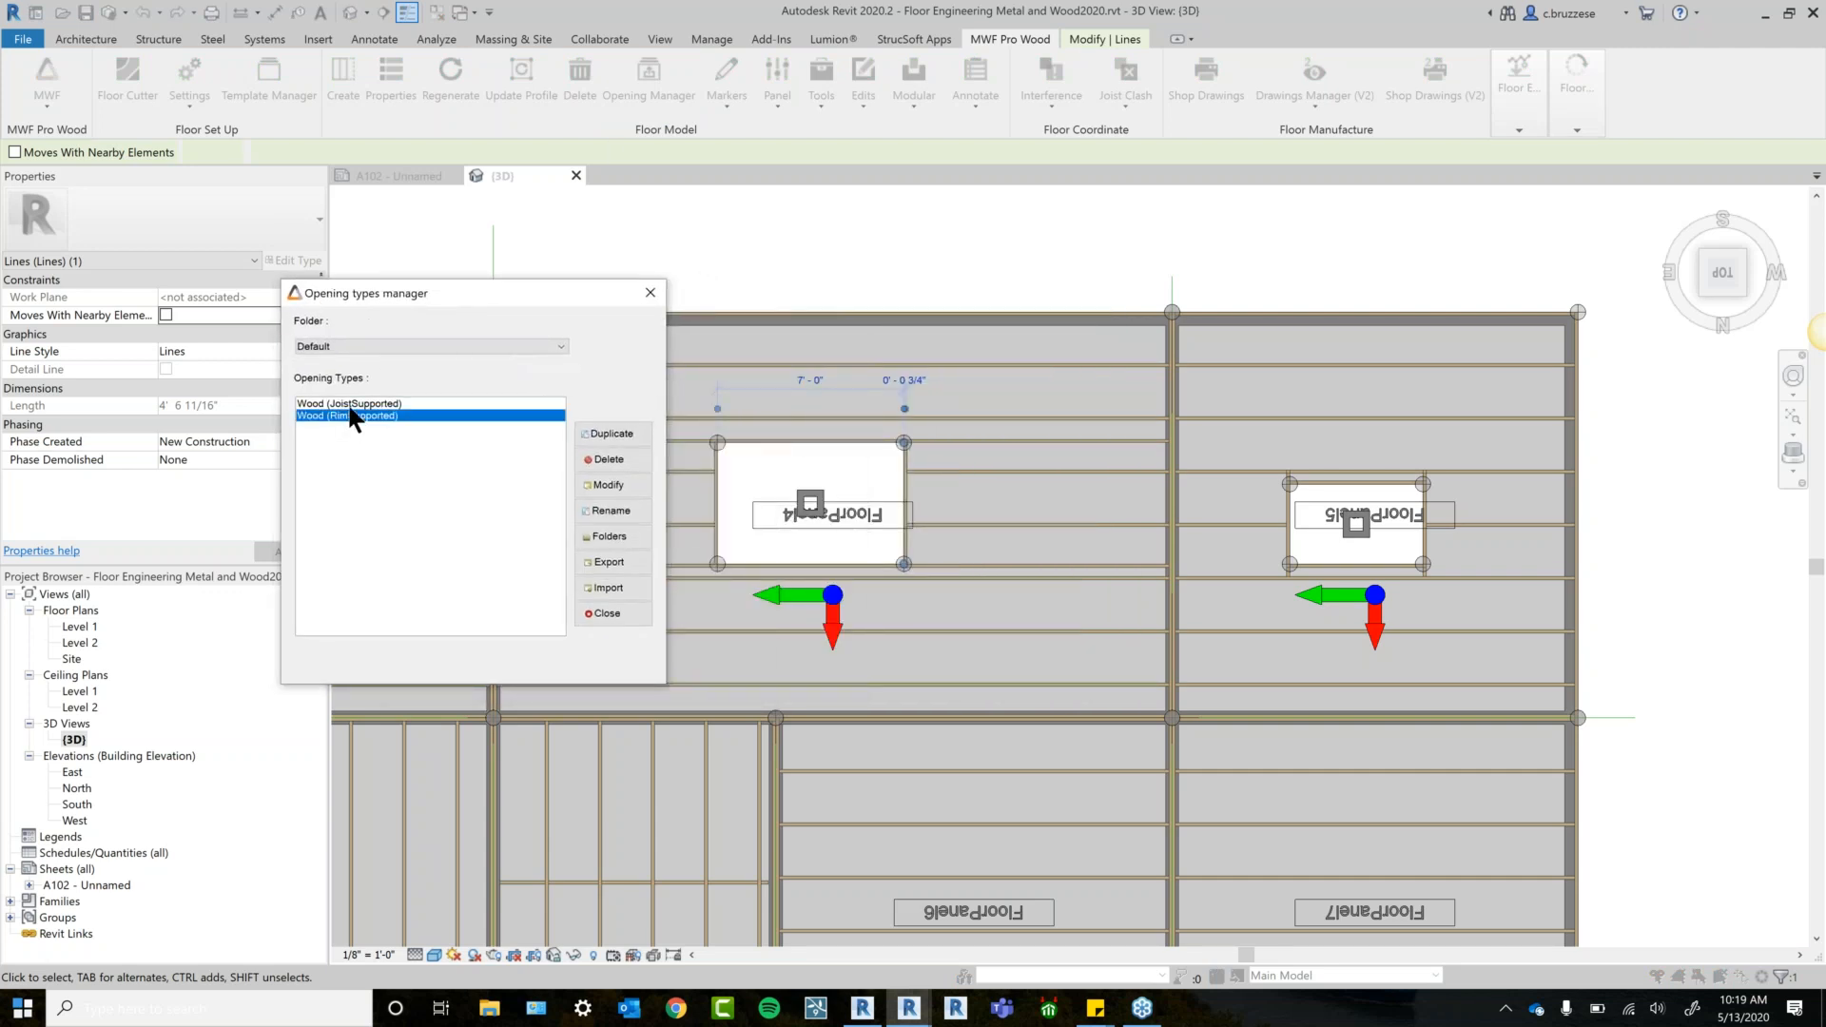
pyautogui.click(597, 489)
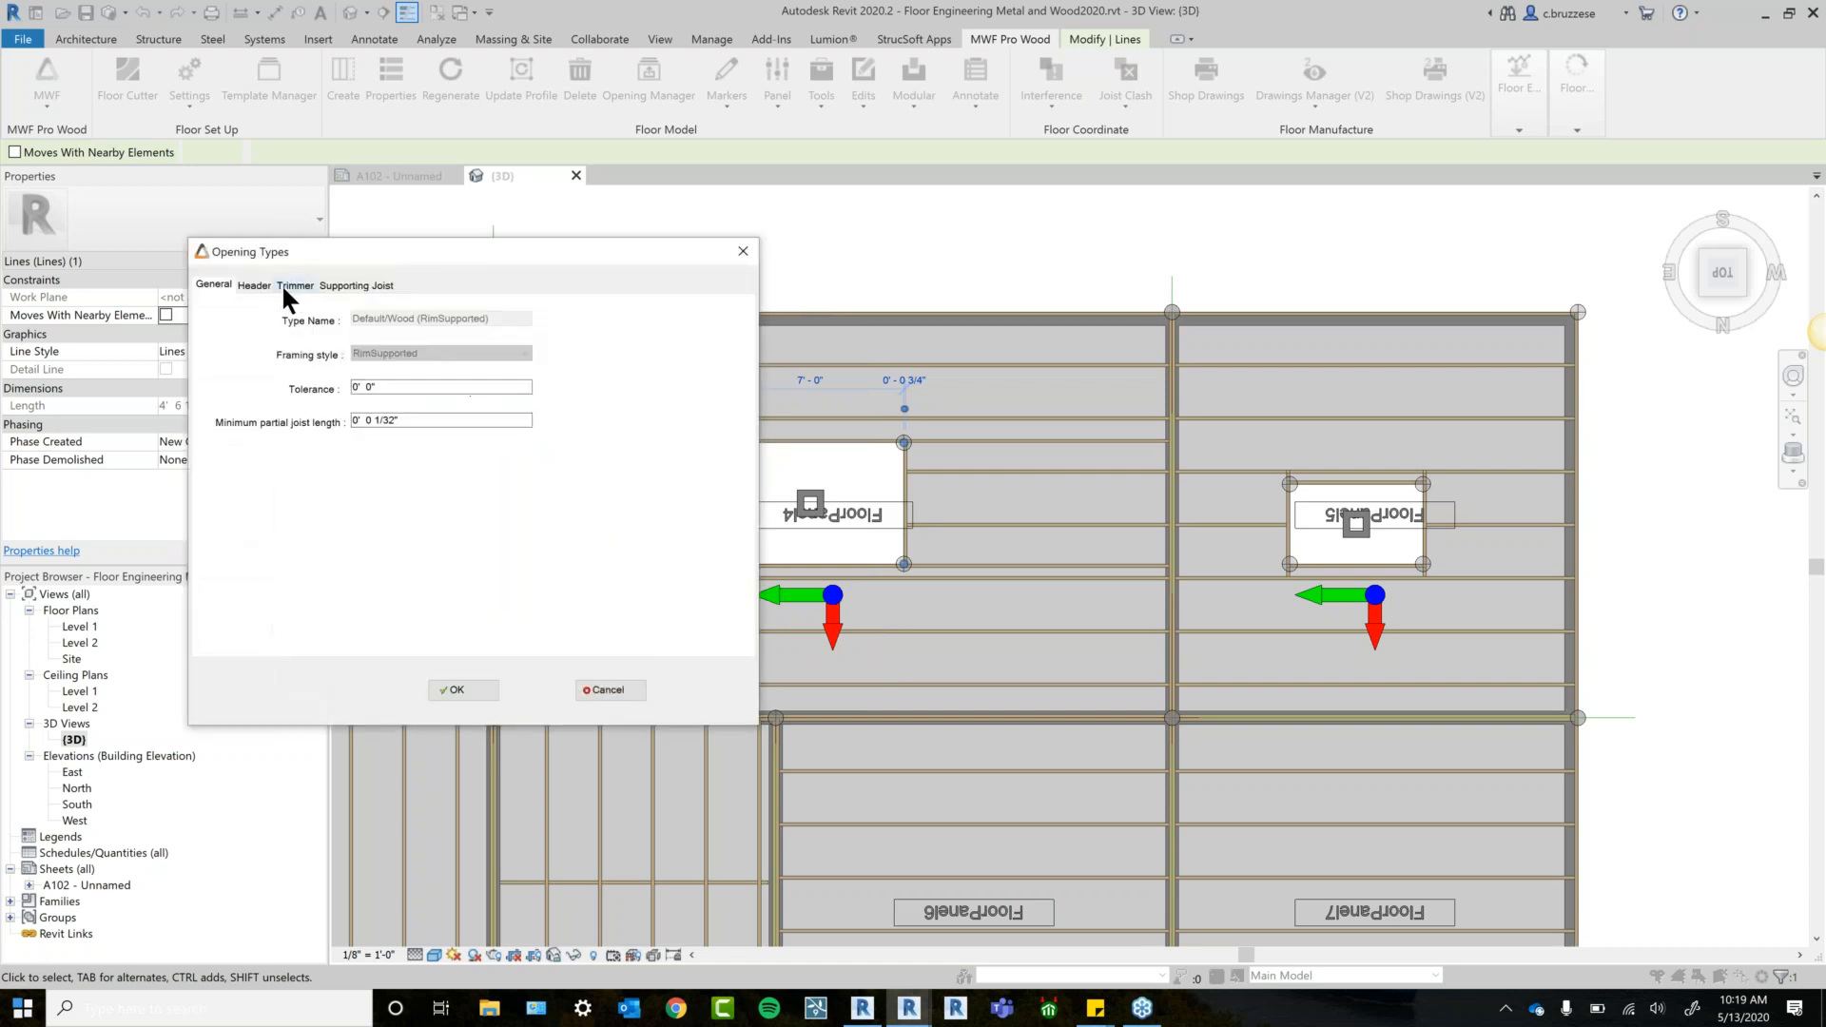
pyautogui.click(255, 285)
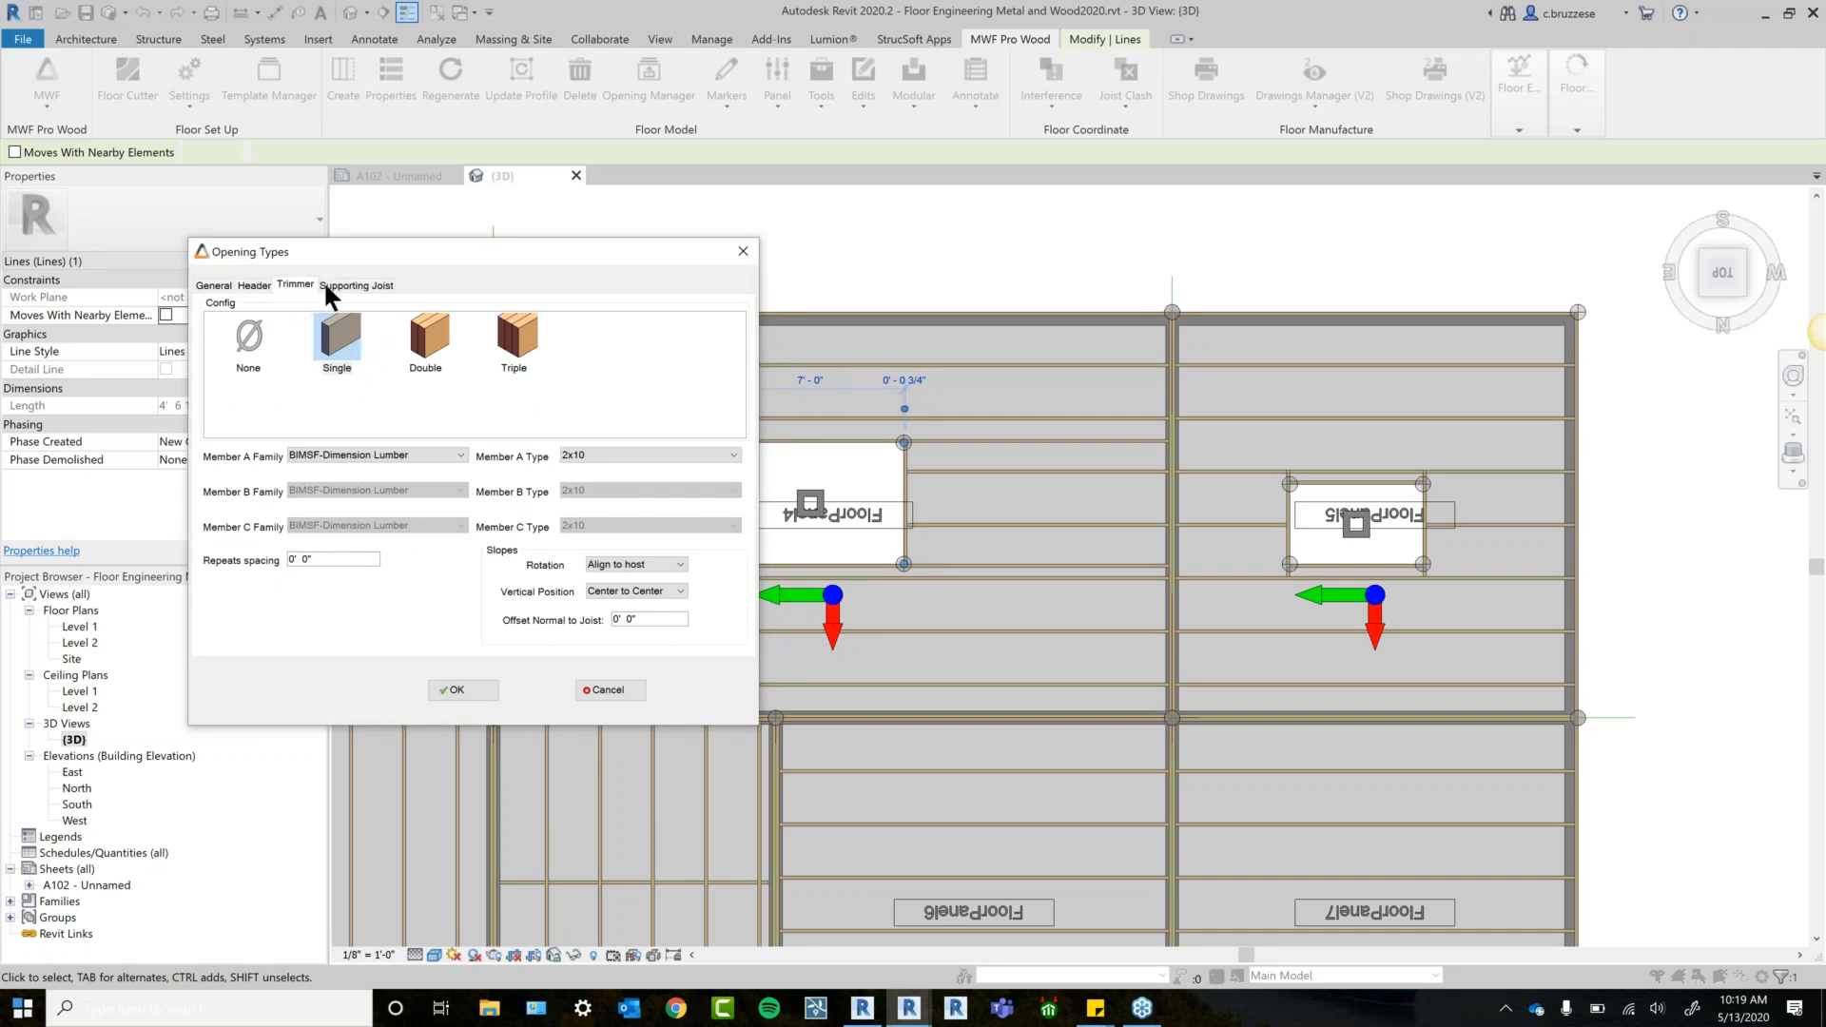
pyautogui.click(355, 283)
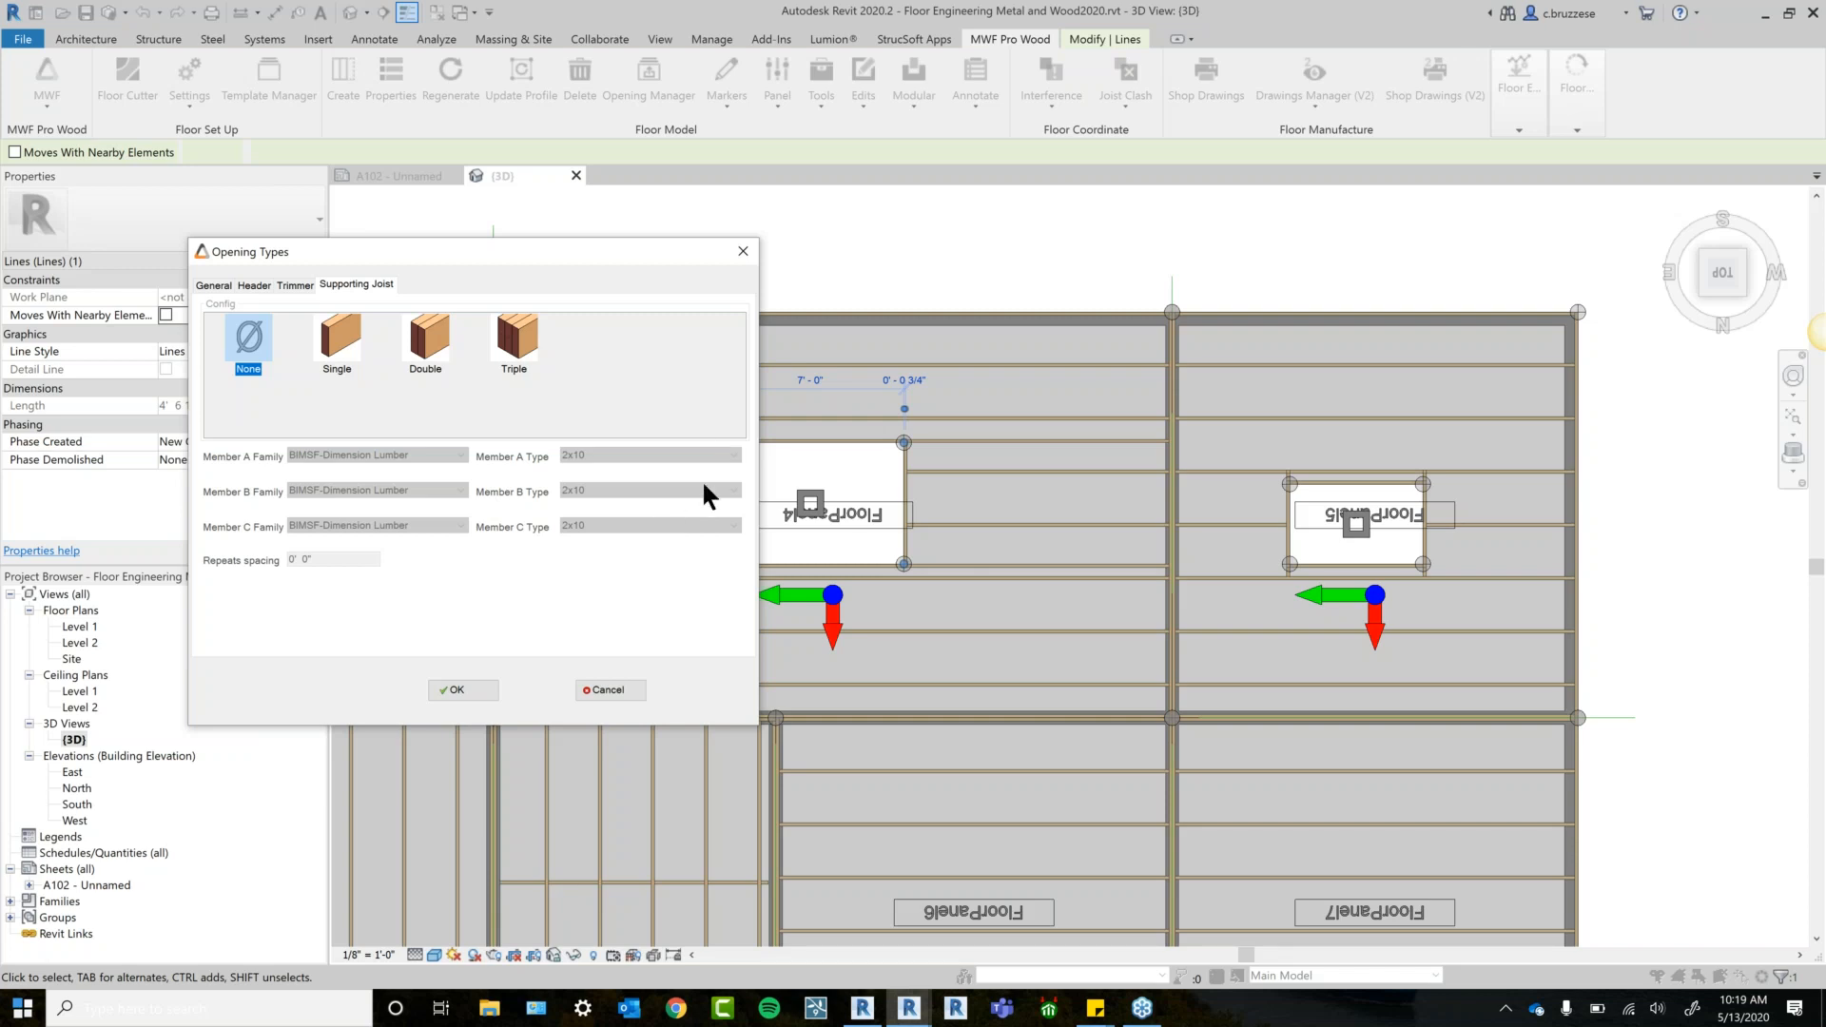
pyautogui.click(742, 253)
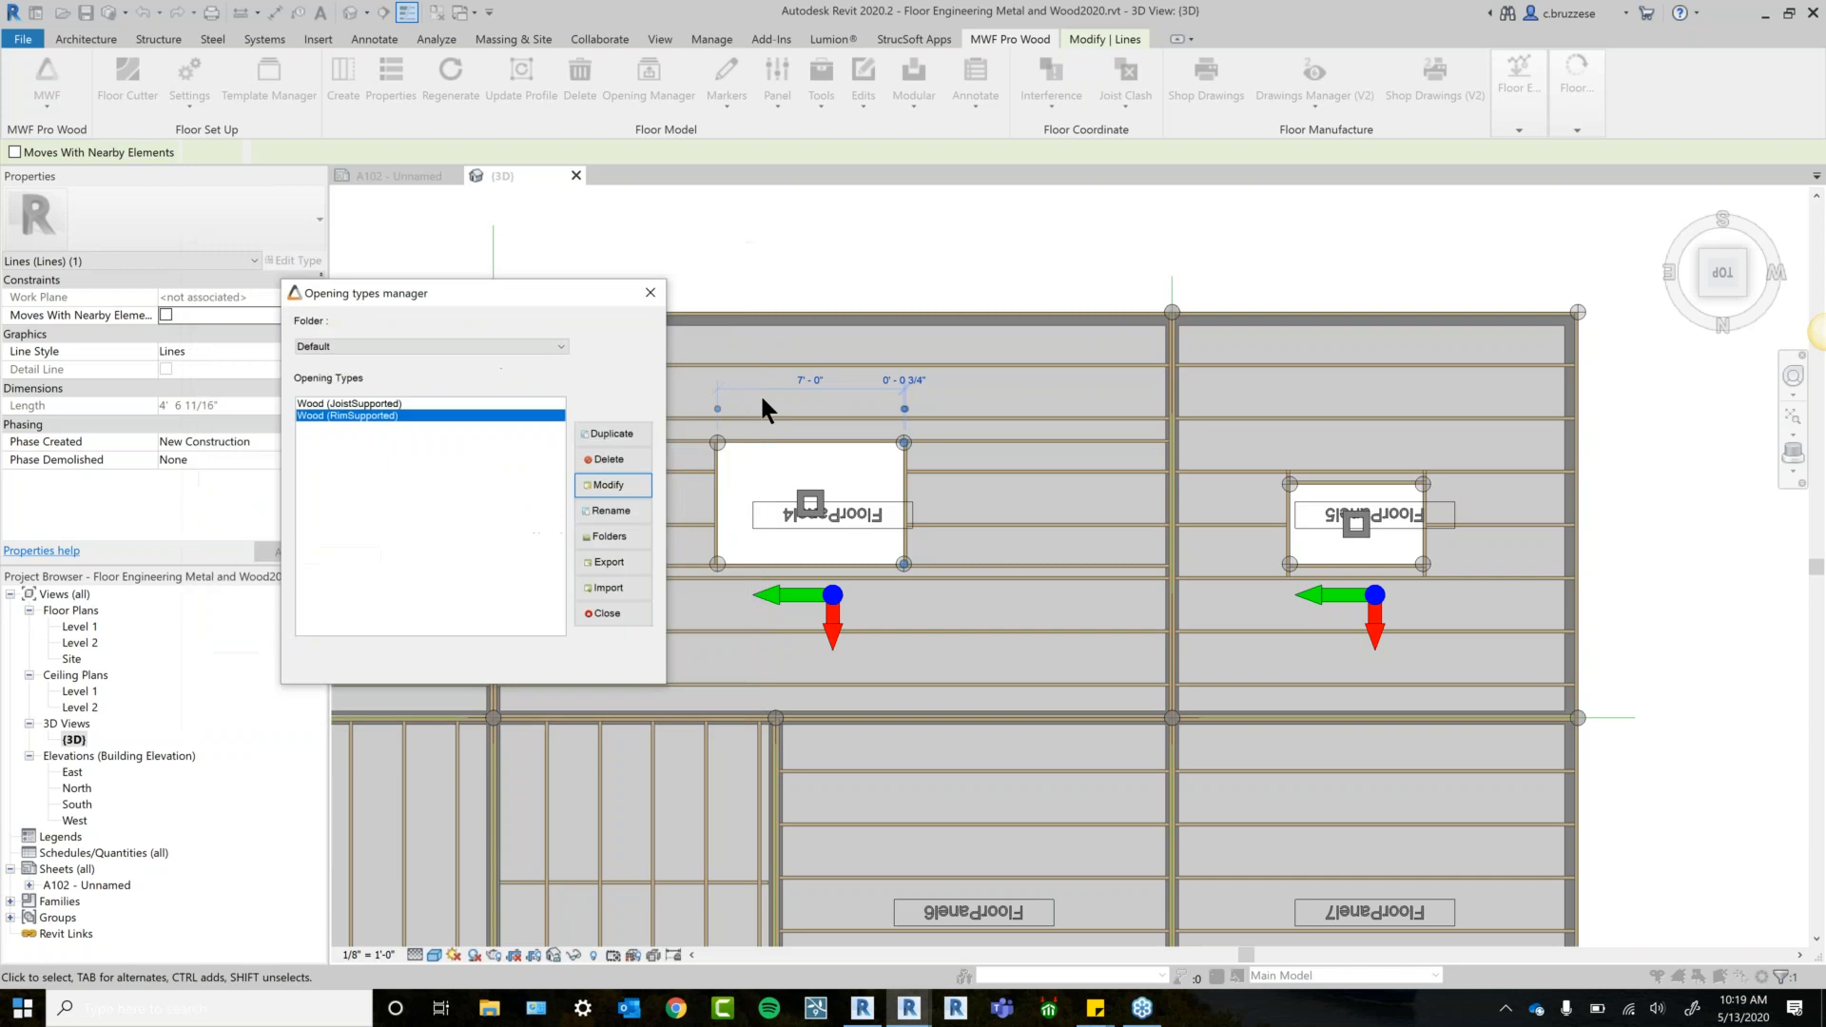
pyautogui.click(650, 293)
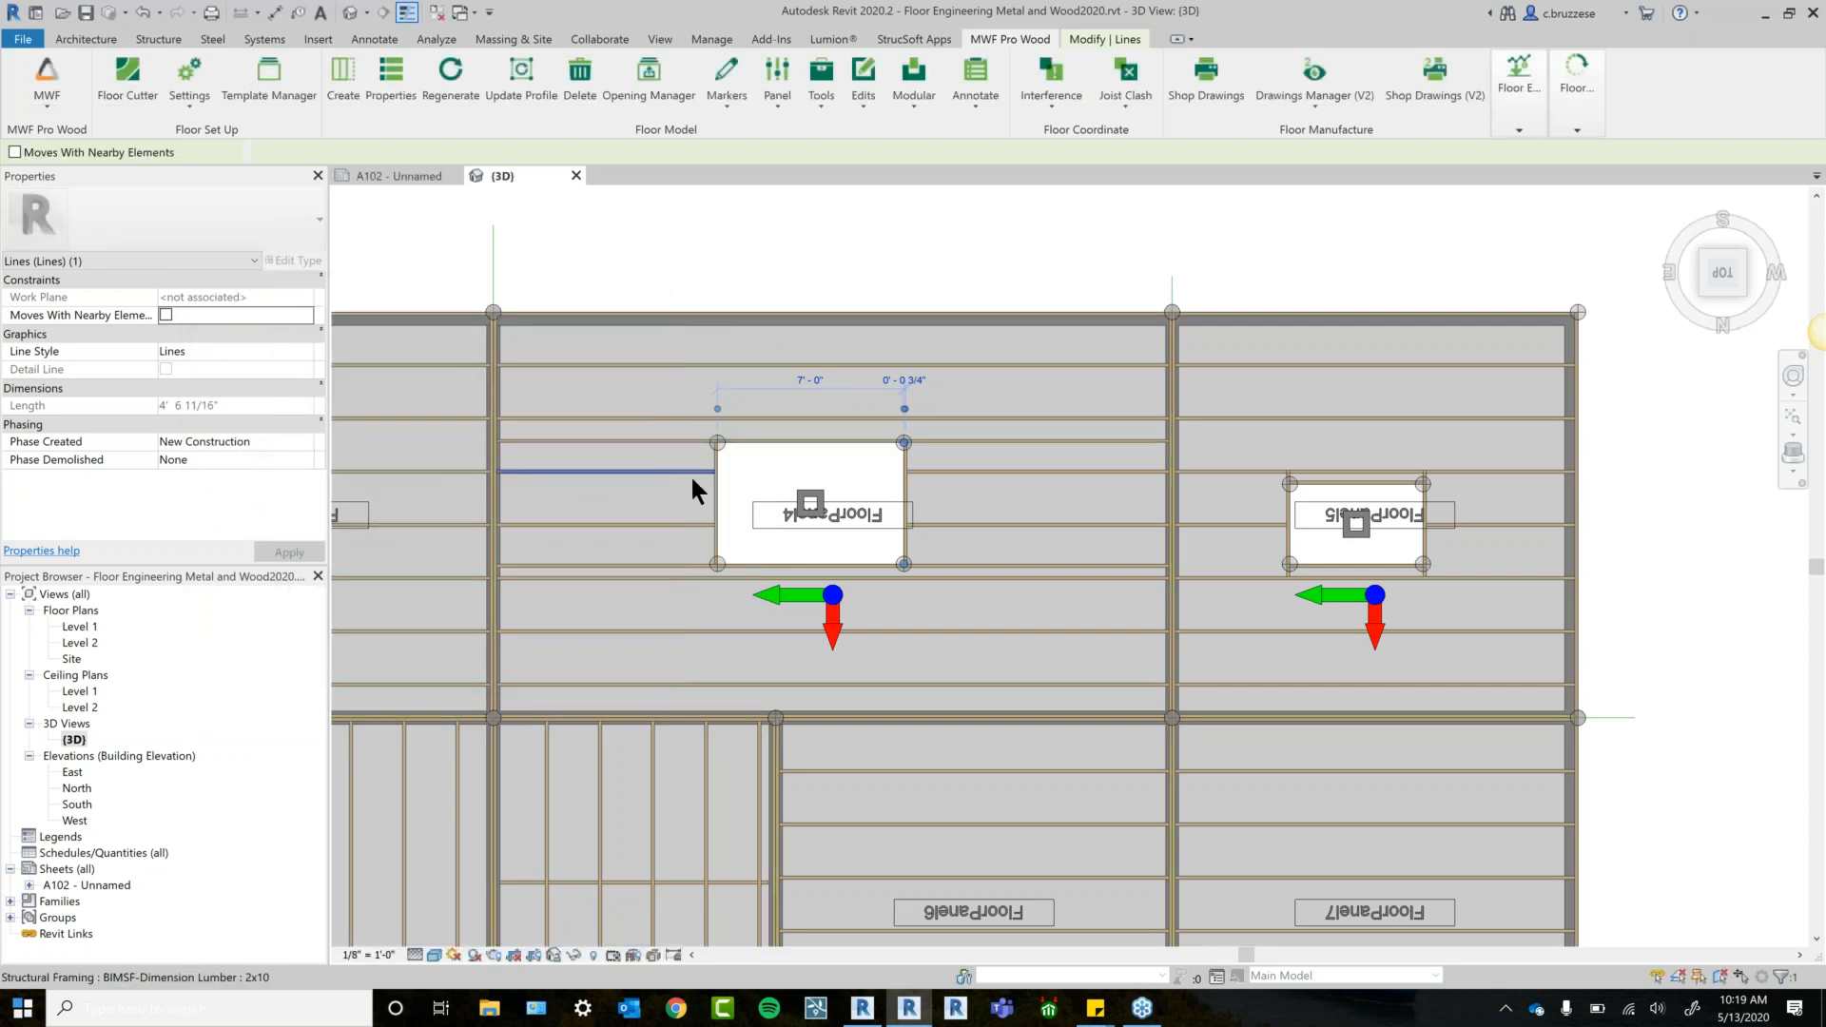
# Float the Floor Engineer ribbon panel as a palette over the lower Level 2 panels.
pyautogui.moveTo(925, 841); pyautogui.dragTo(938, 767, button='middle')
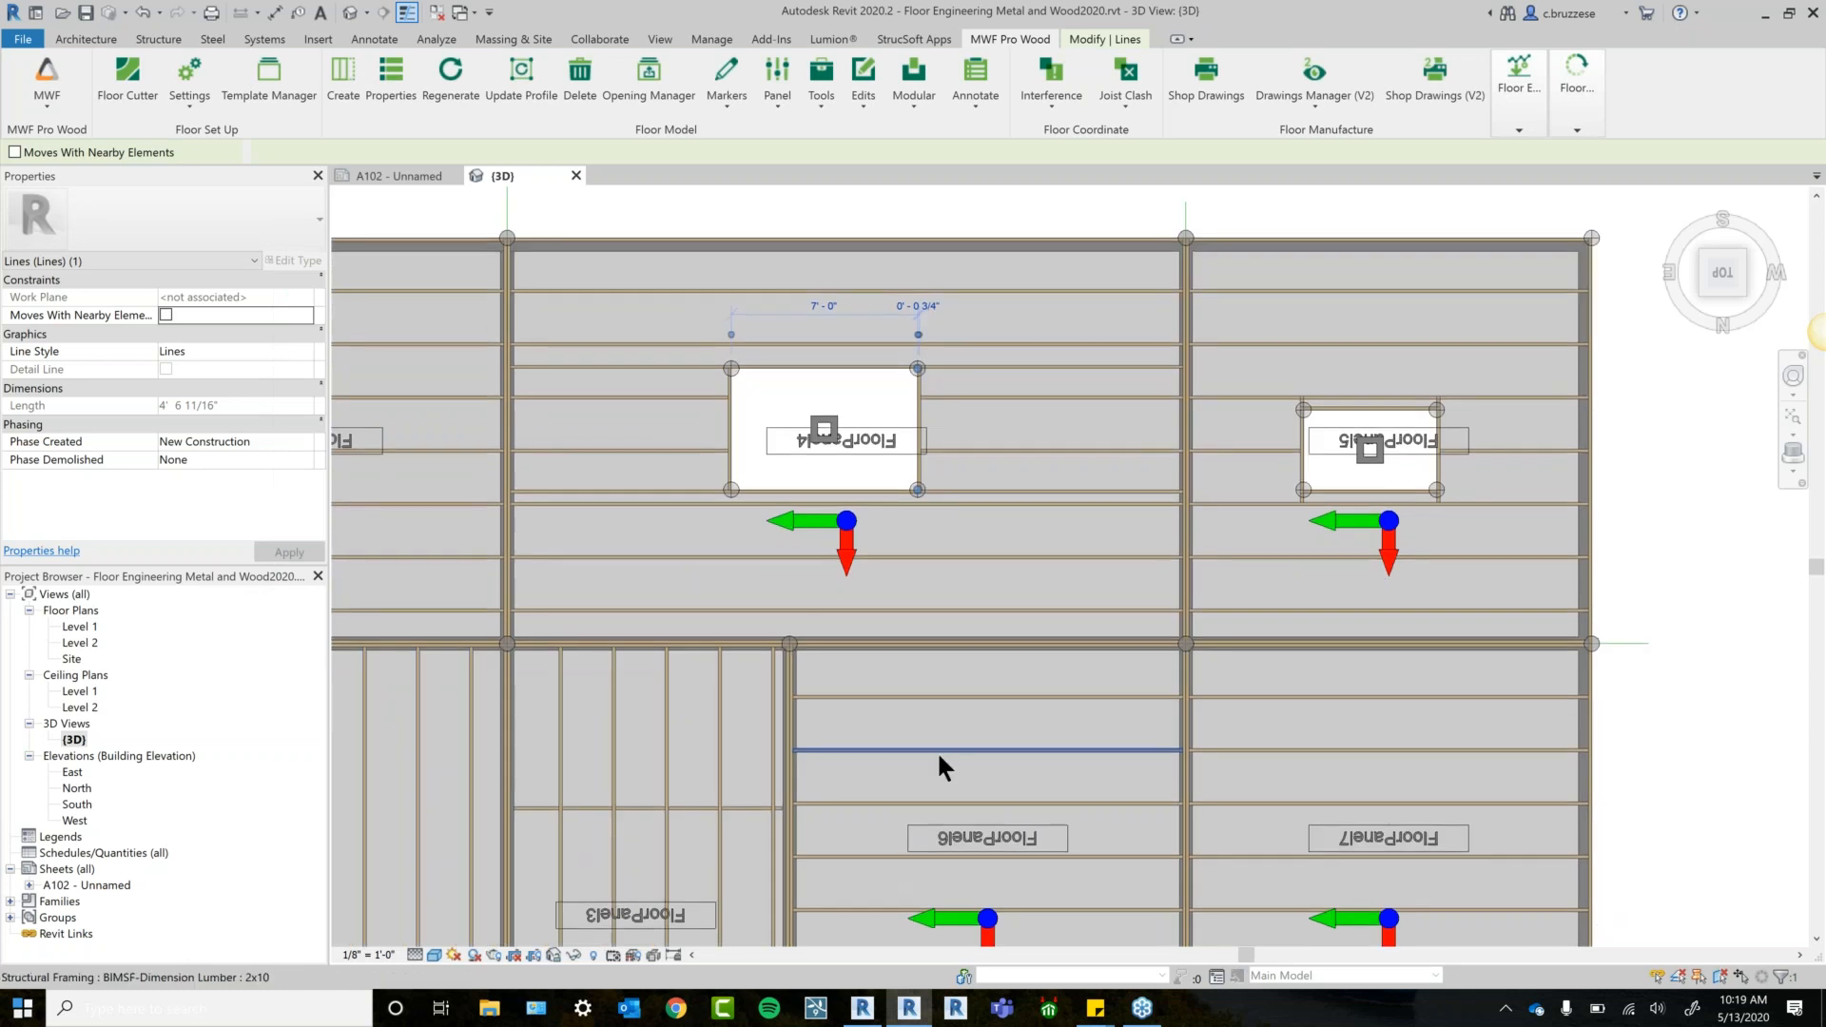
pyautogui.scroll(-1, 938, 753)
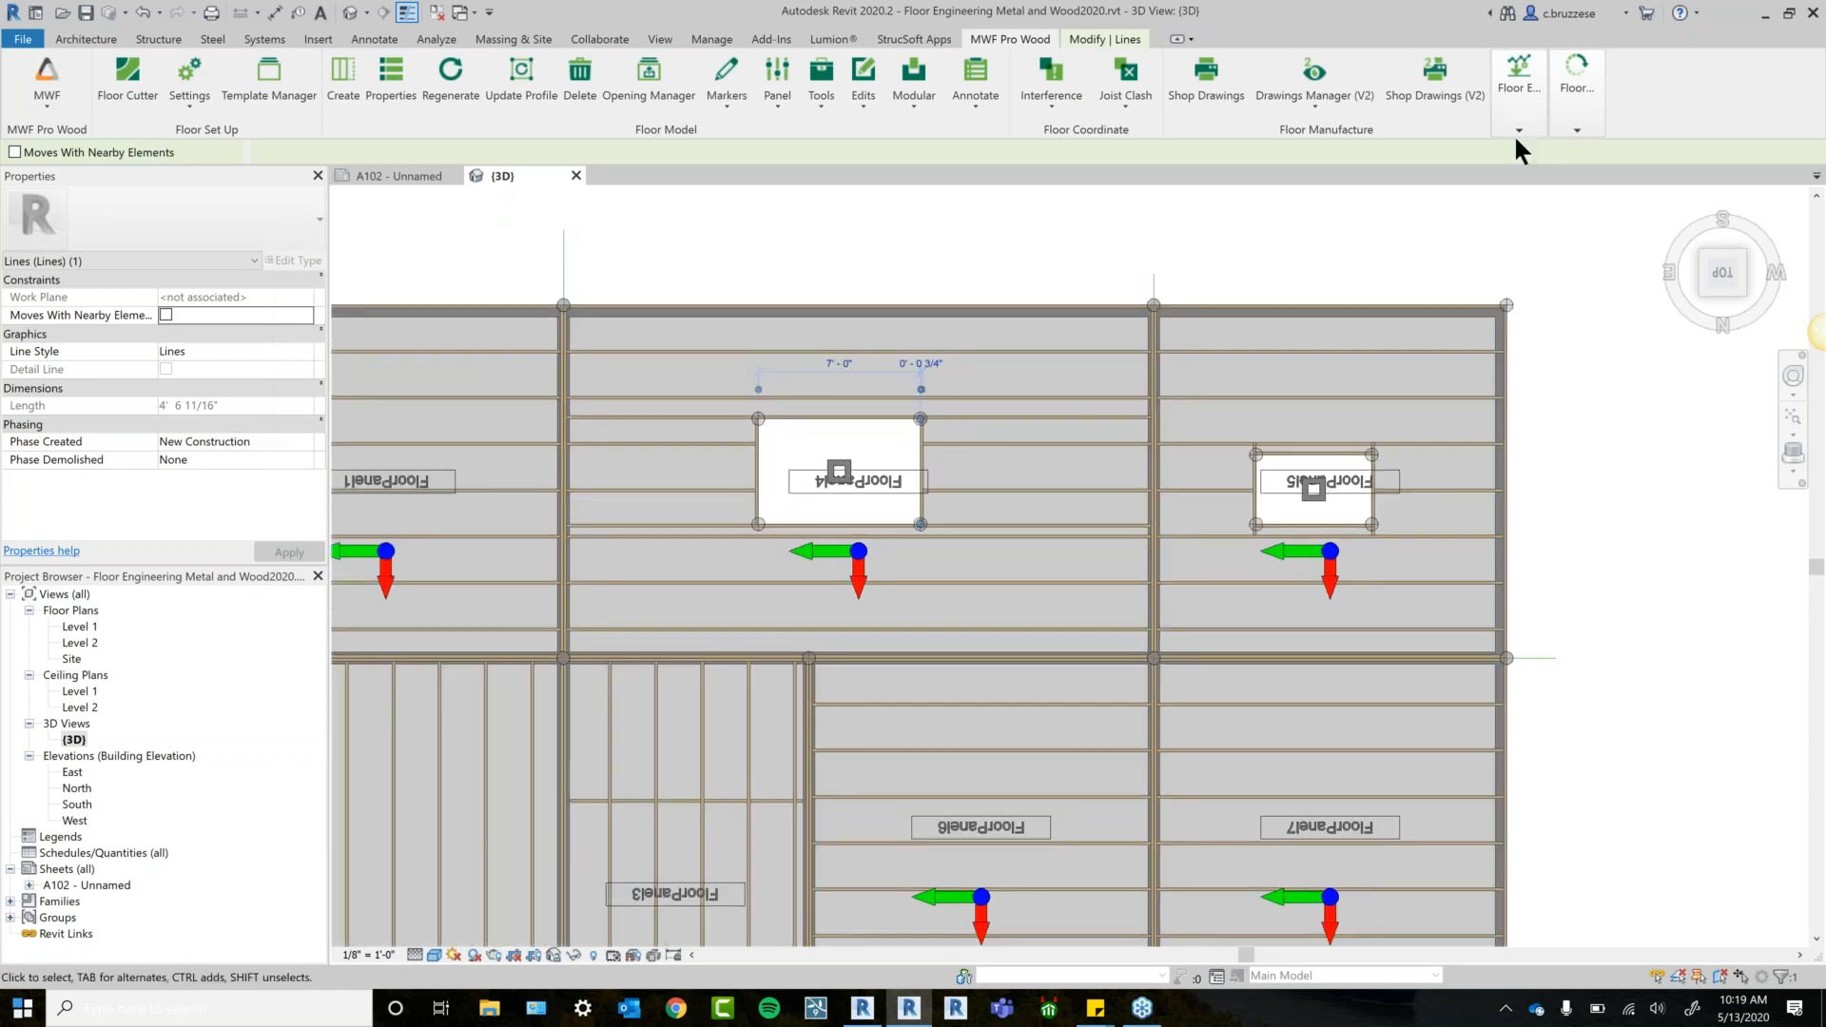
pyautogui.moveTo(1515, 114); pyautogui.dragTo(569, 250)
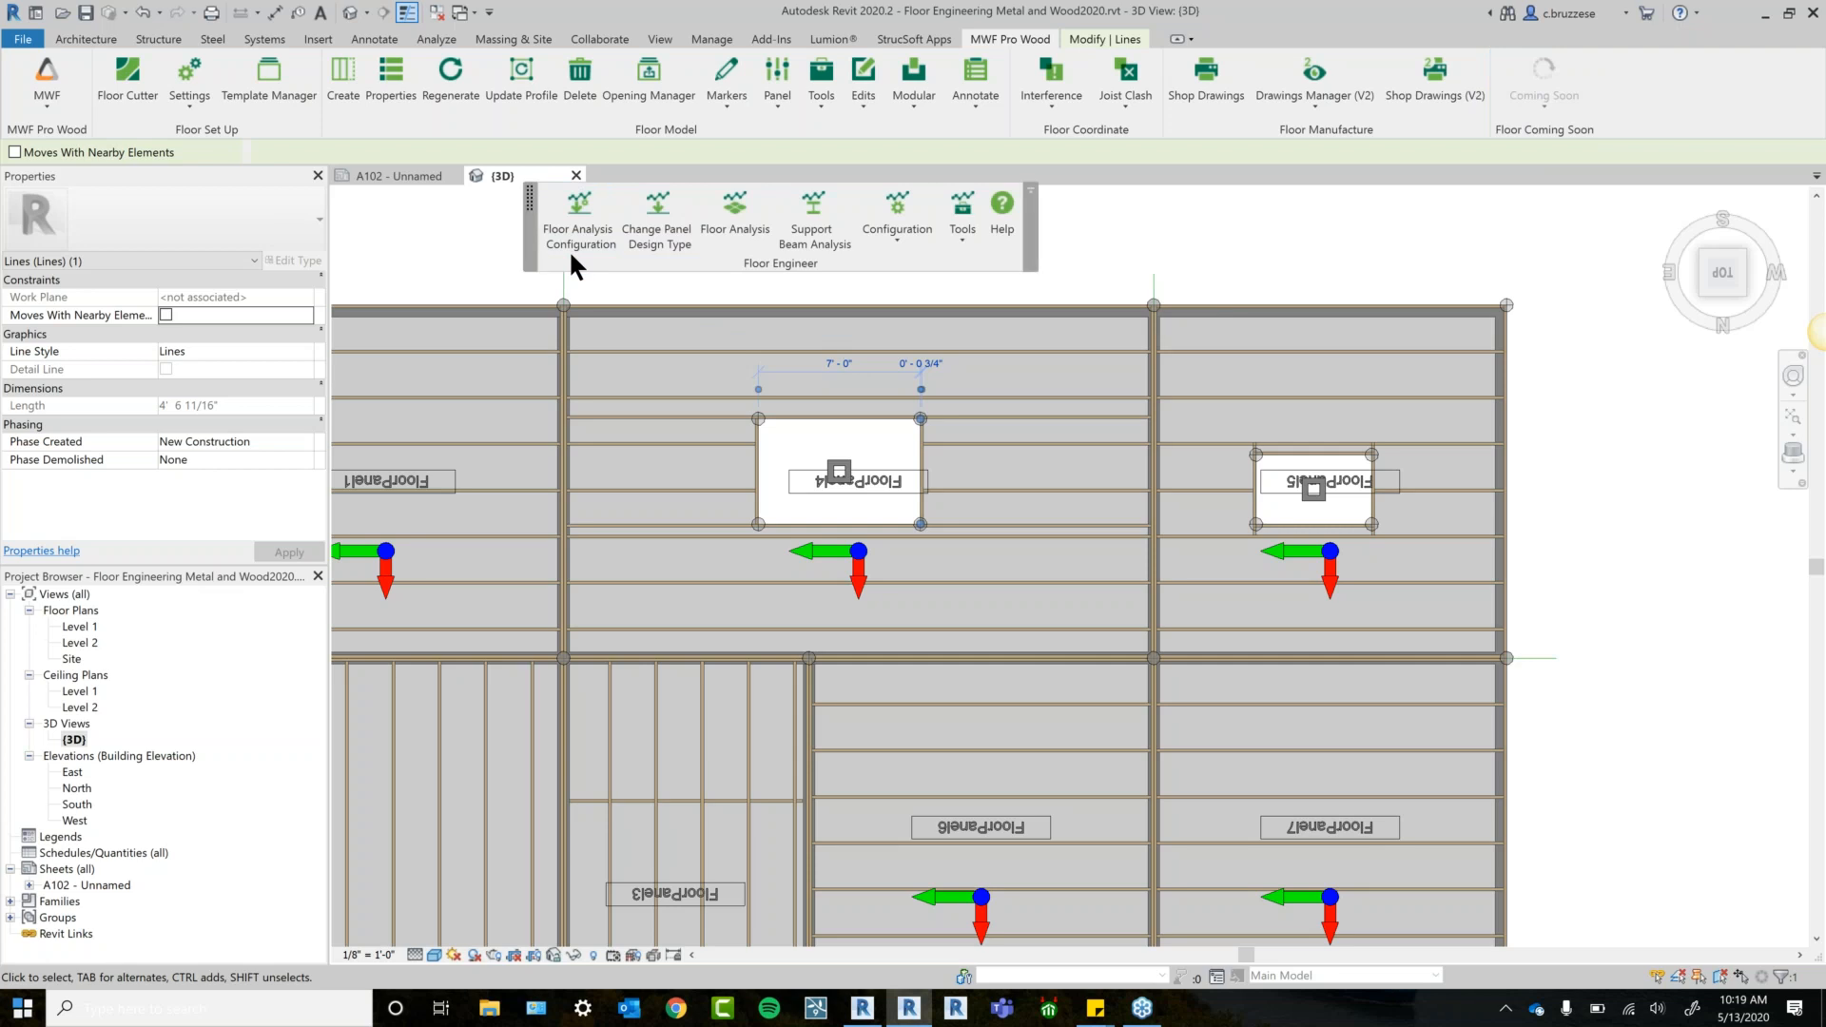
pyautogui.scroll(1, 1237, 475)
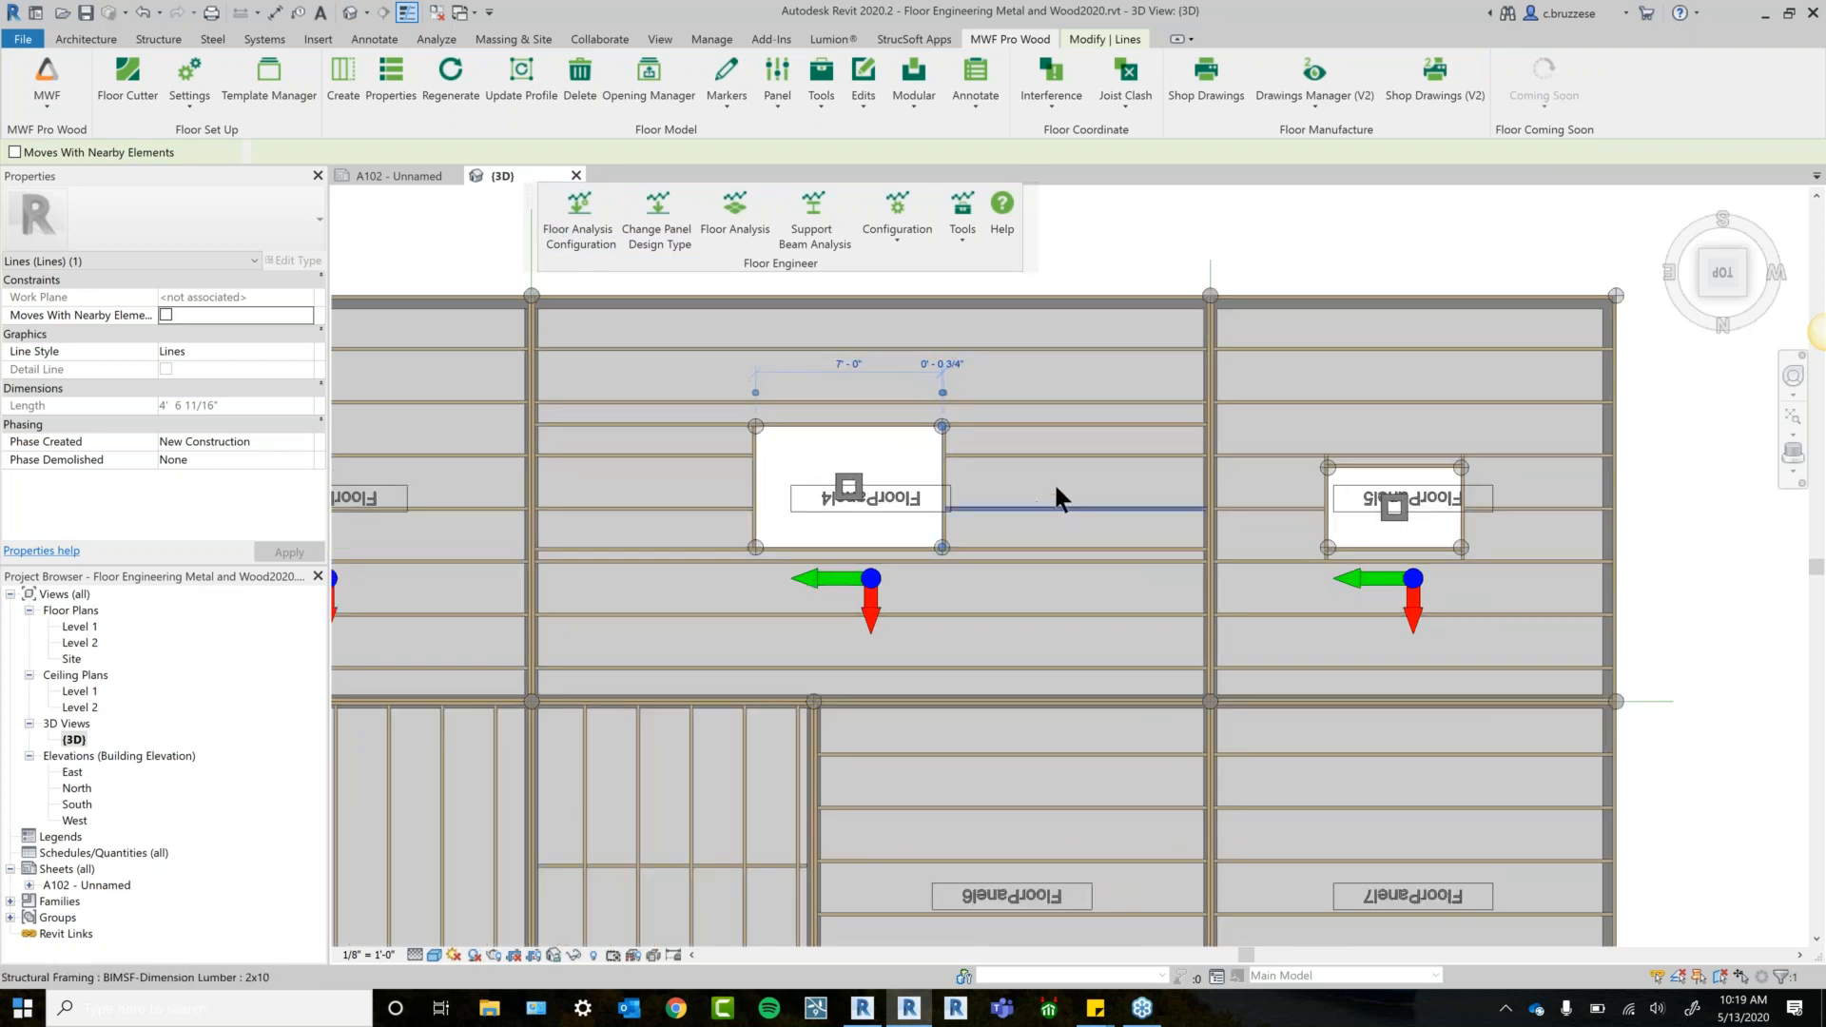
pyautogui.scroll(-2, 1067, 504)
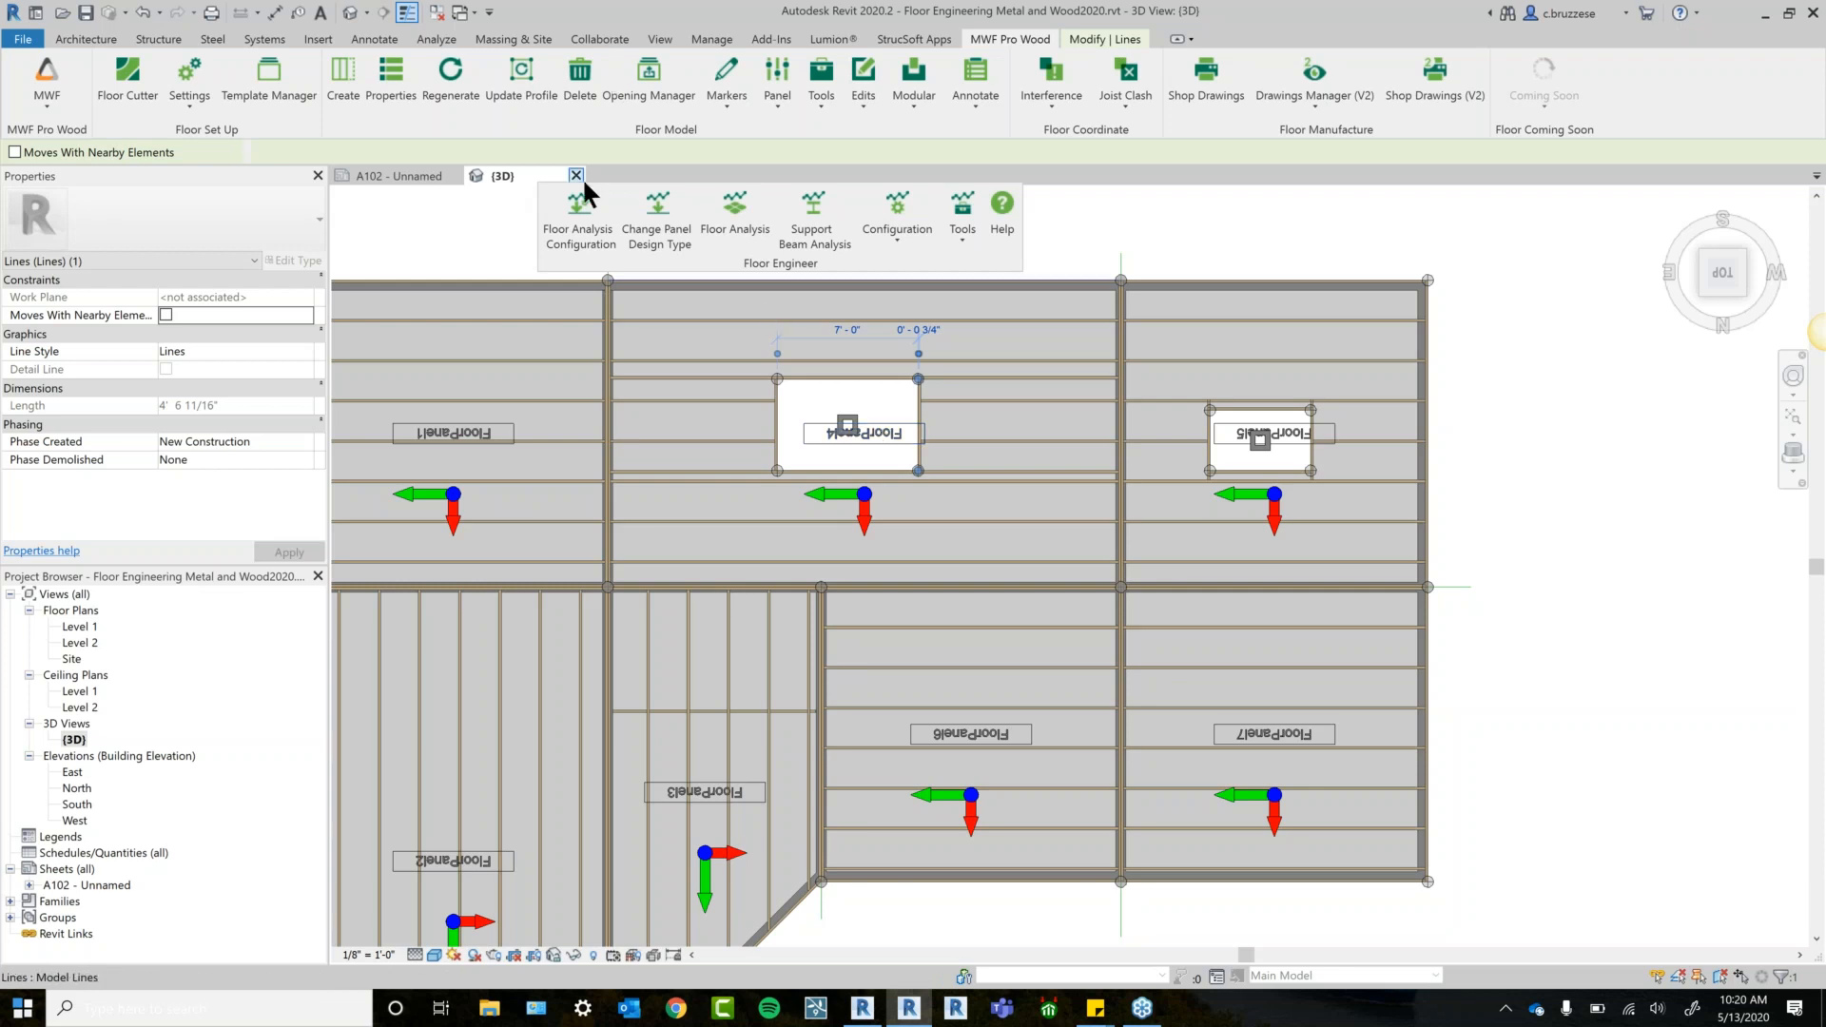
# Set the analysis engine to WoodWorks Sizer (Wood) with its path pointing to Sizer.exe.
pyautogui.click(582, 223)
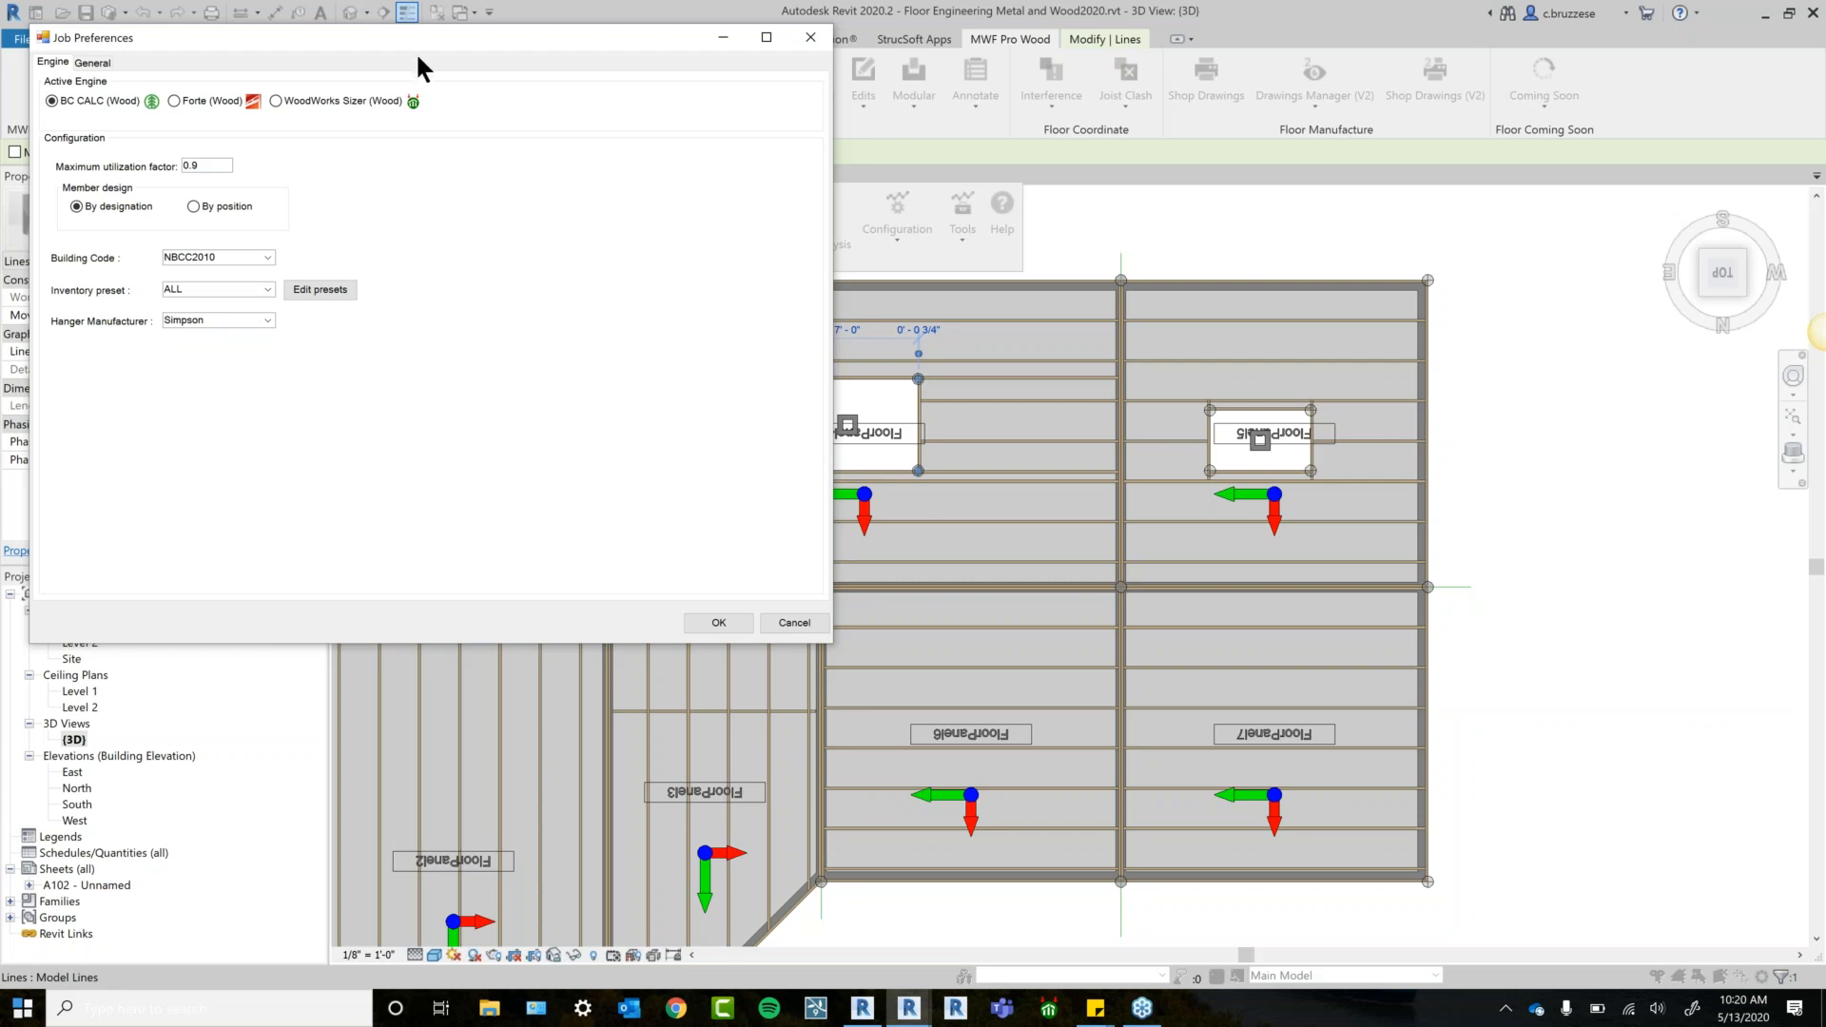
pyautogui.moveTo(432, 34); pyautogui.dragTo(611, 100)
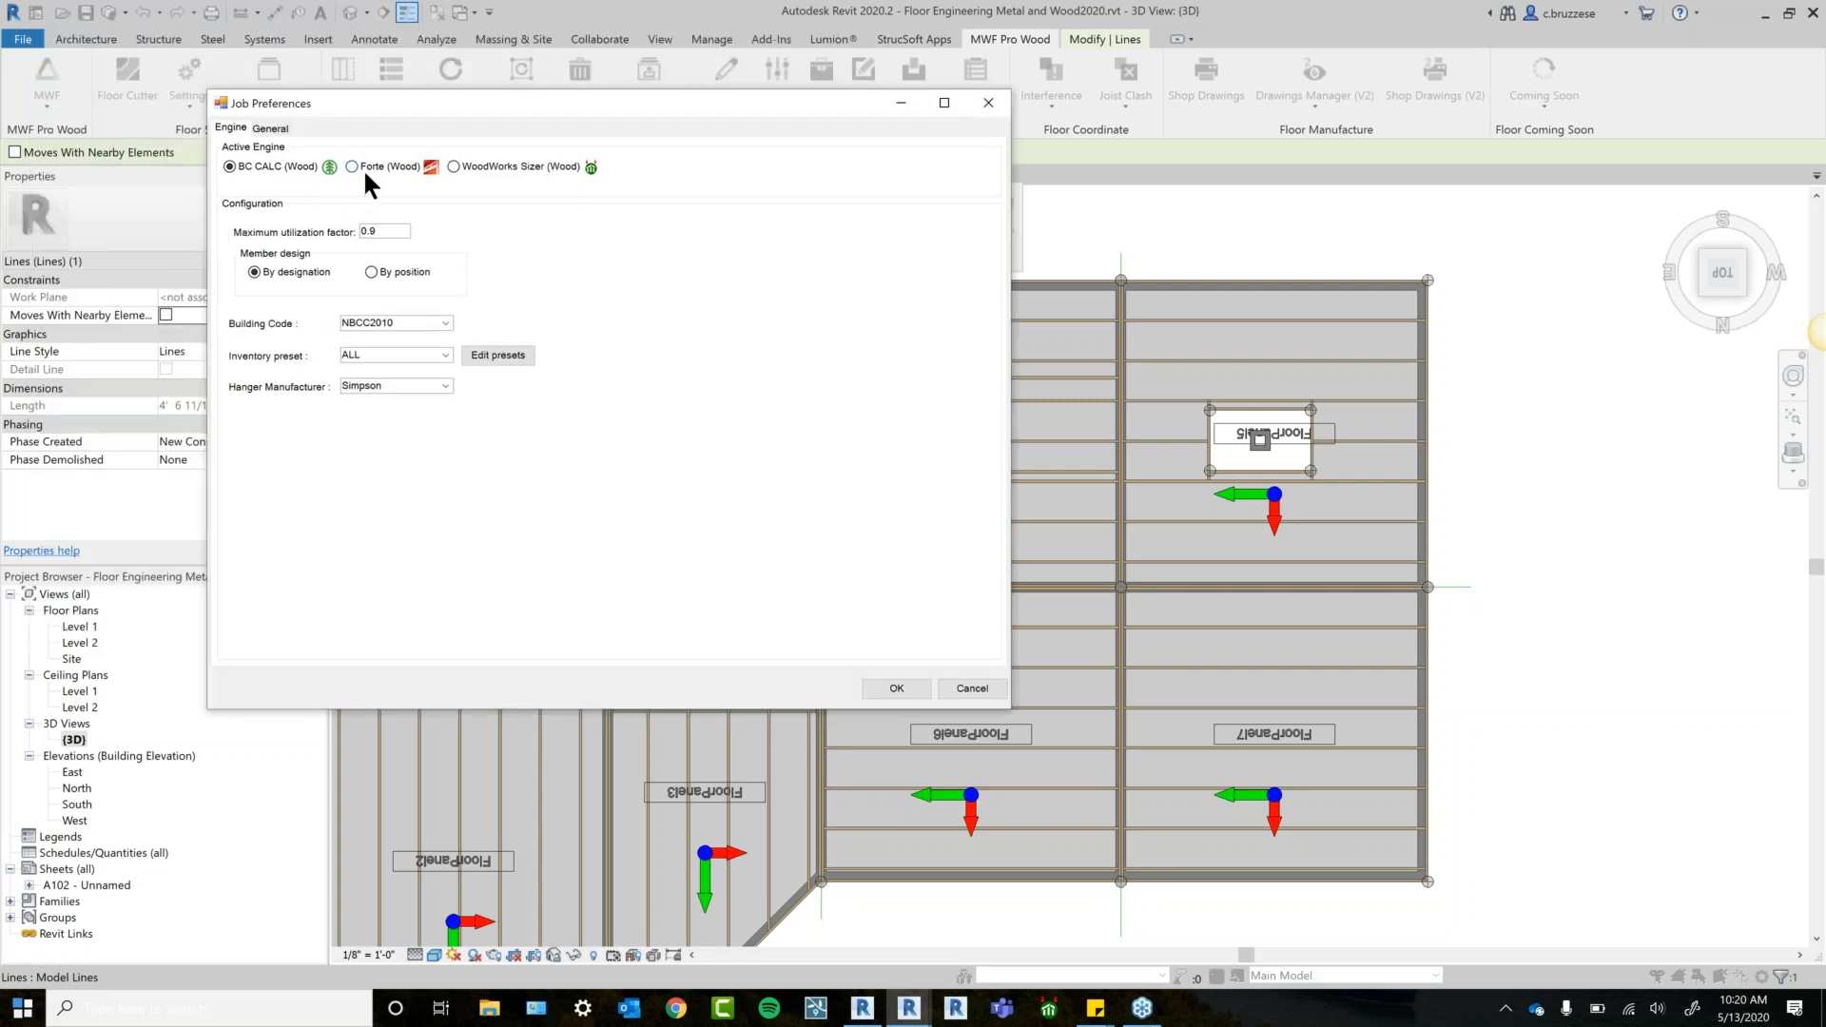
pyautogui.click(363, 168)
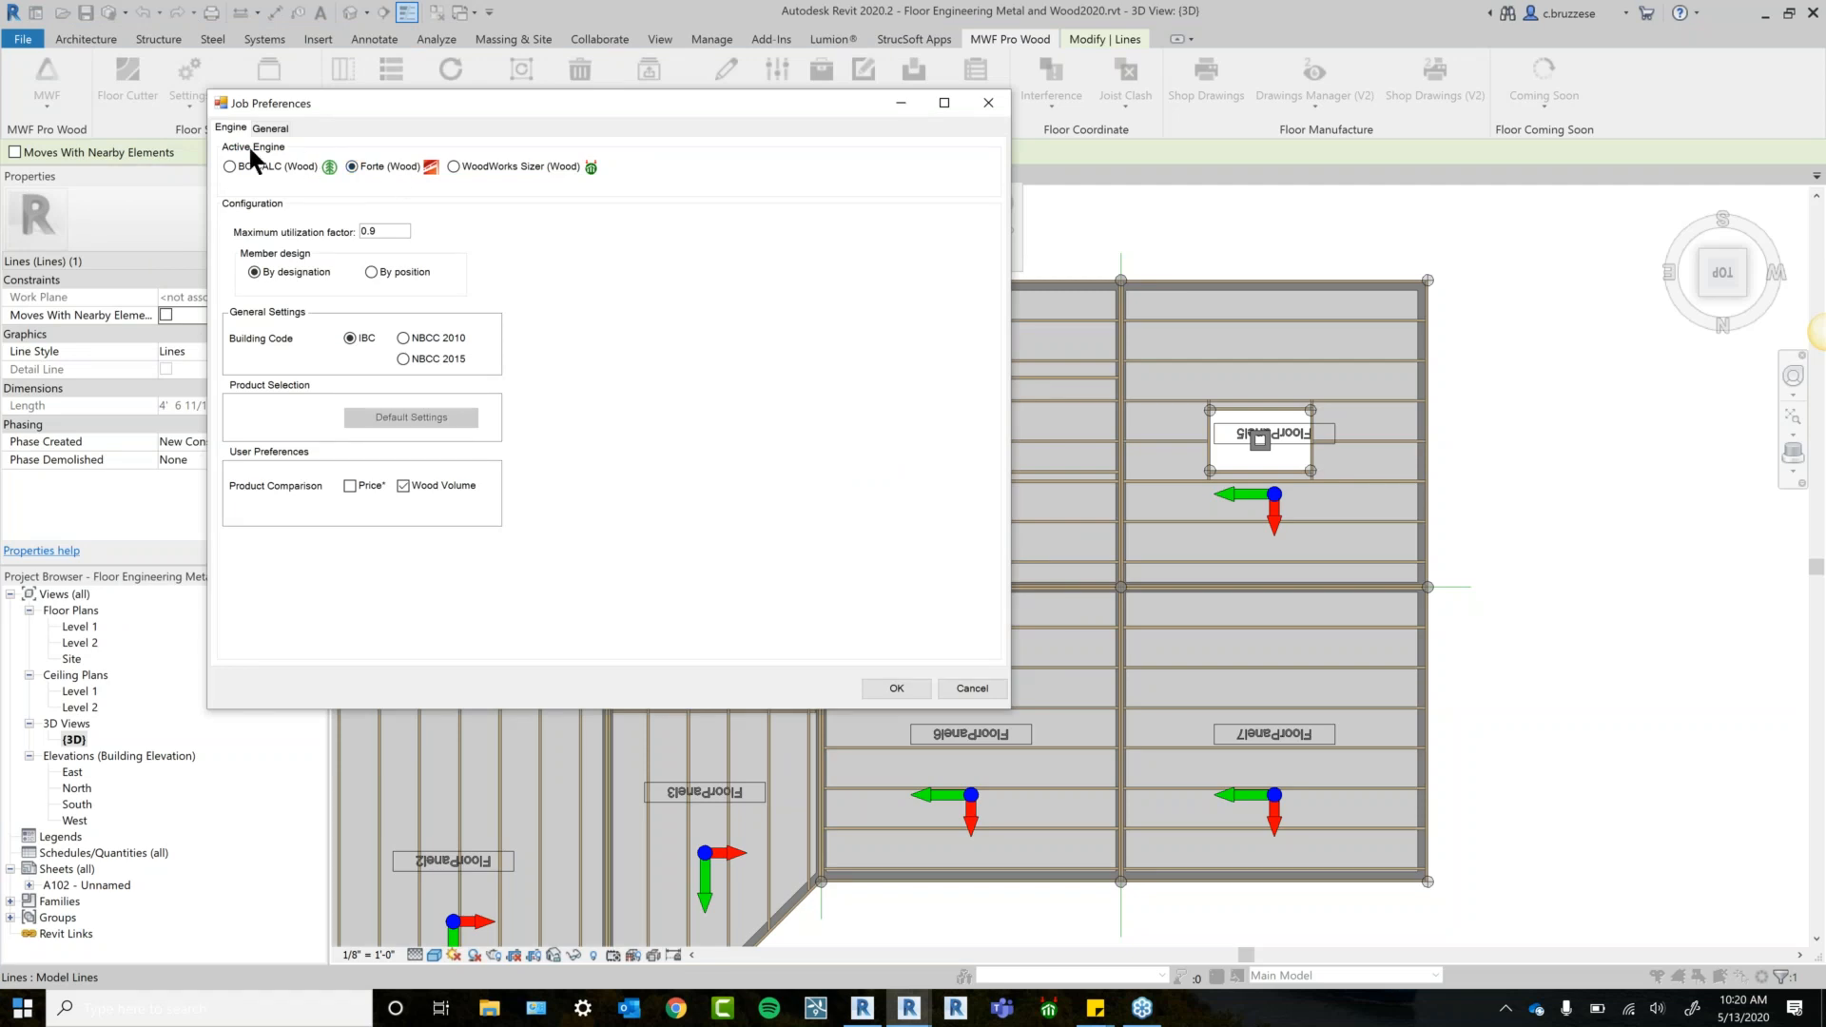
pyautogui.click(242, 170)
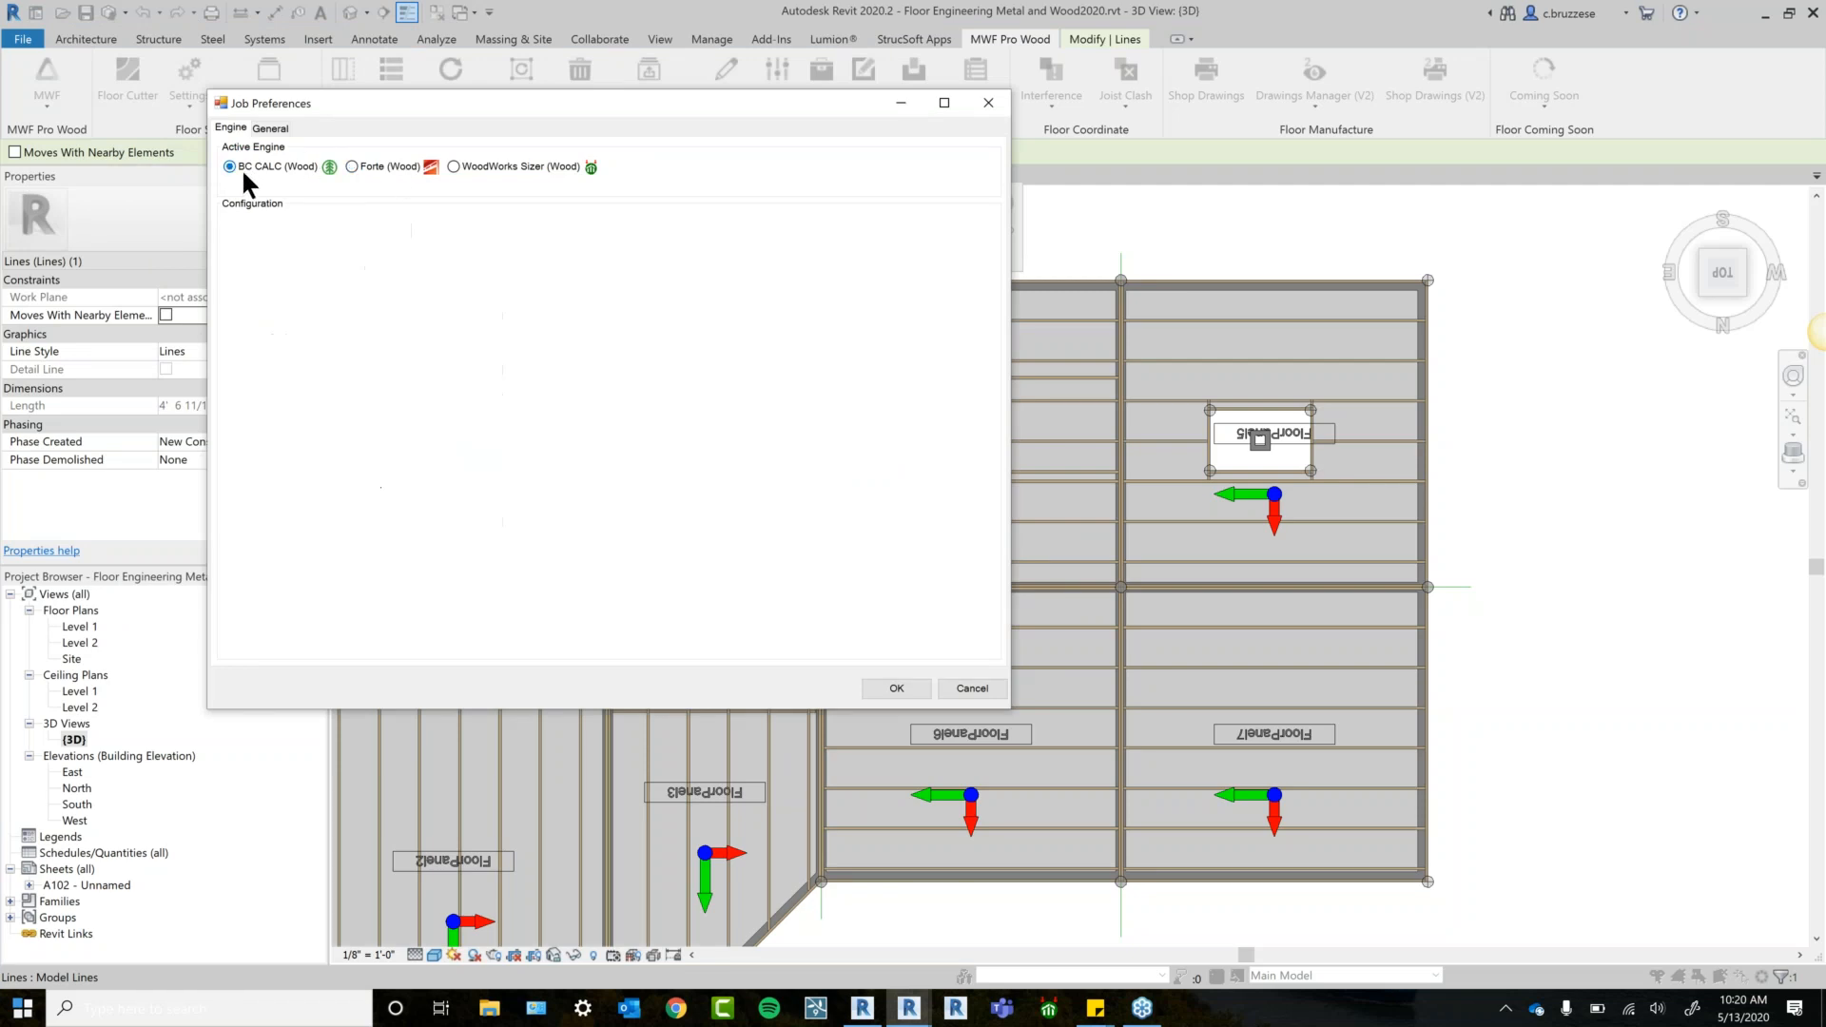
pyautogui.click(508, 175)
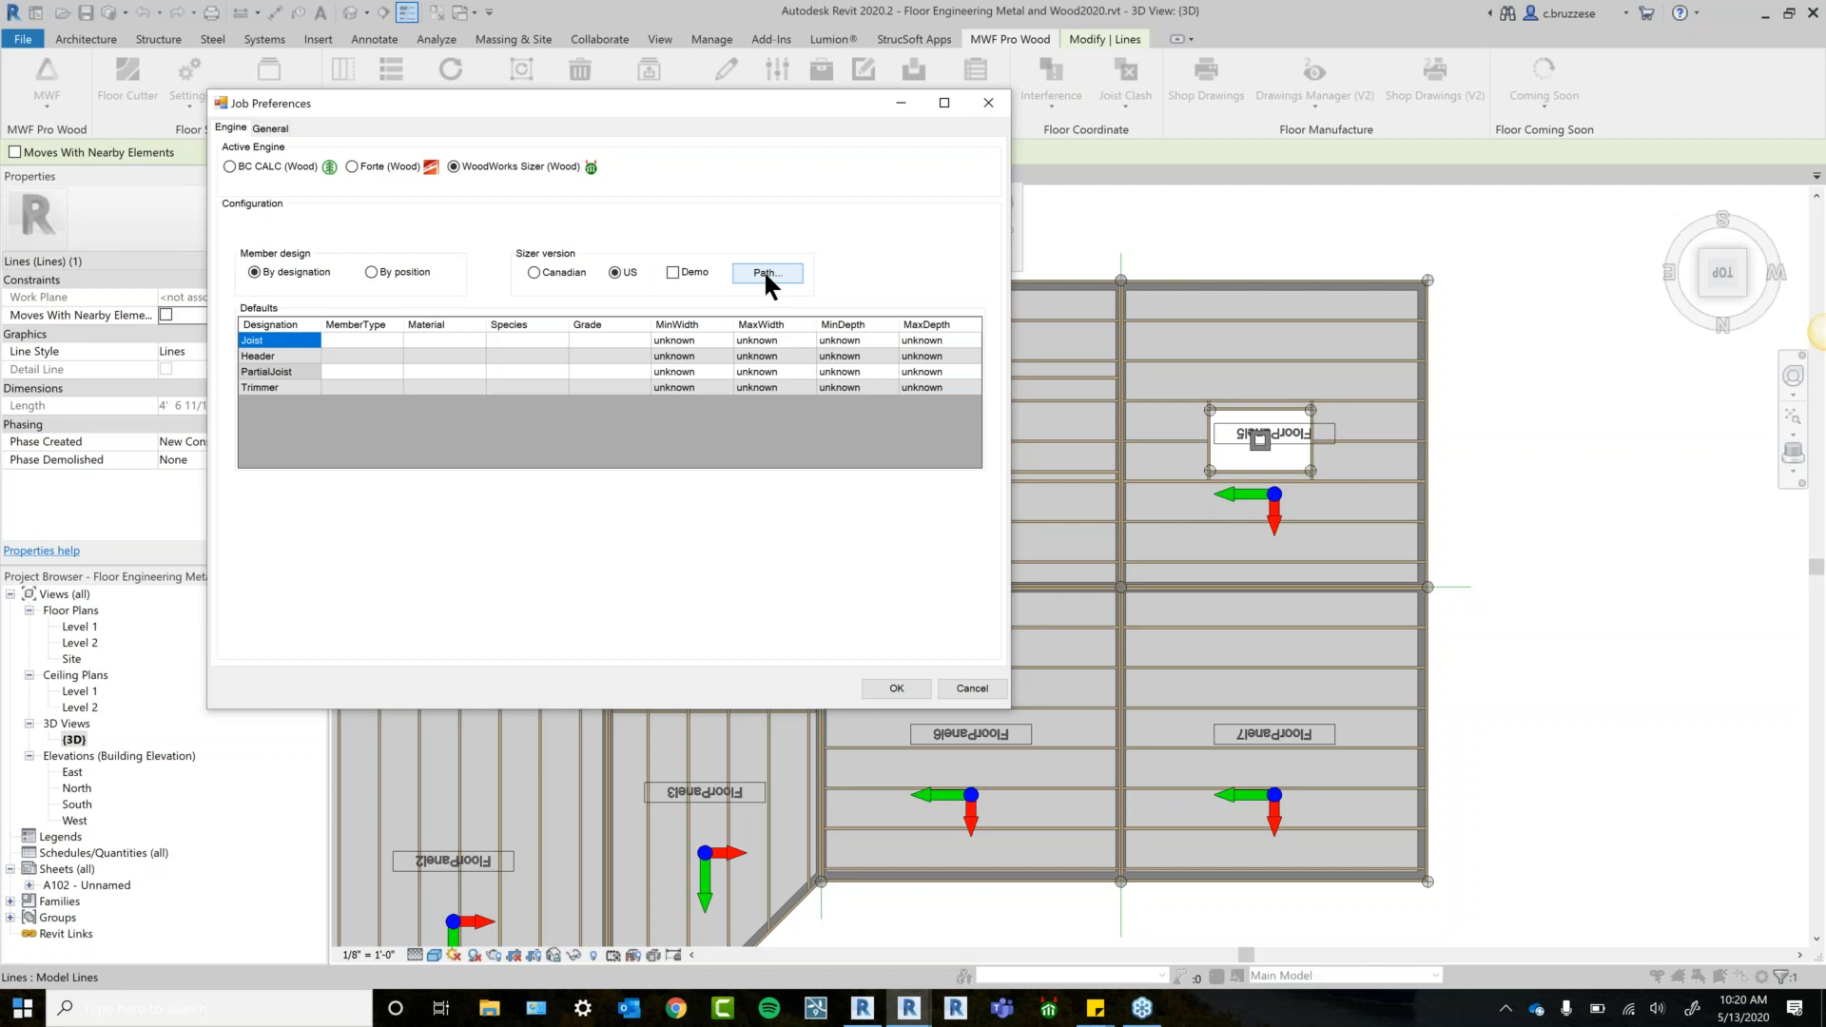
pyautogui.click(795, 273)
pyautogui.click(671, 454)
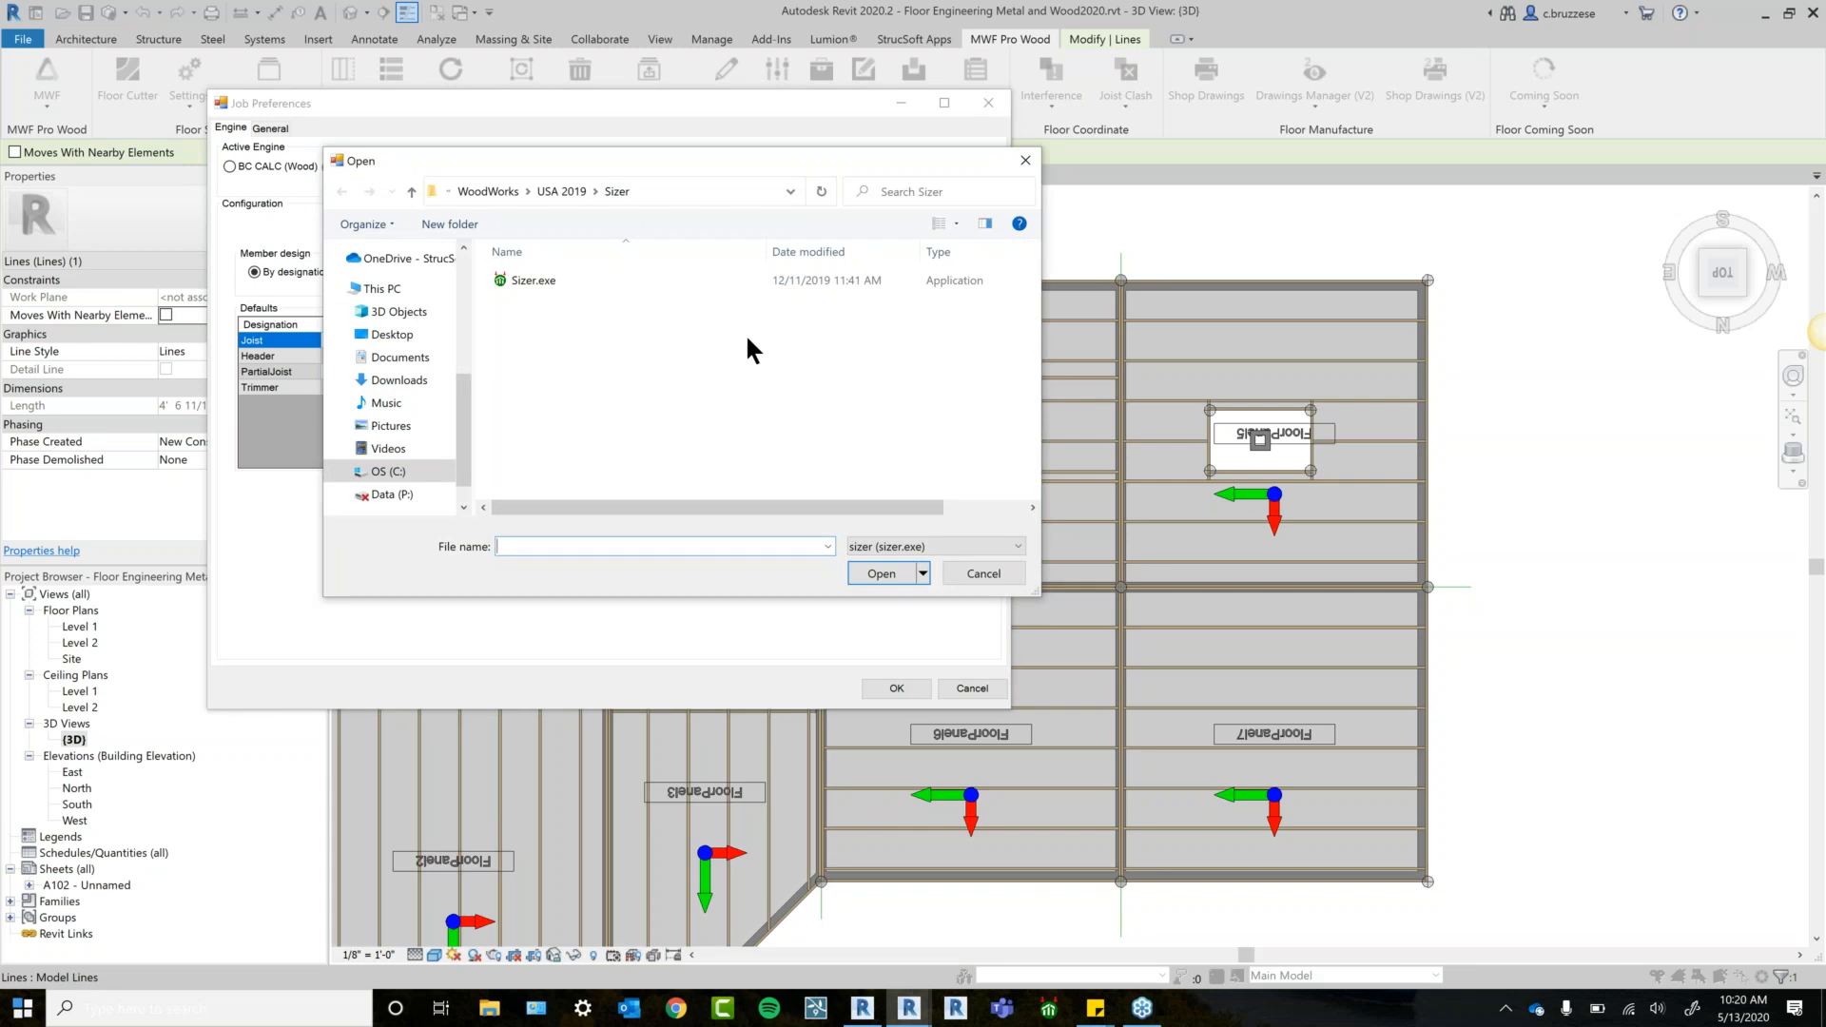
pyautogui.click(582, 285)
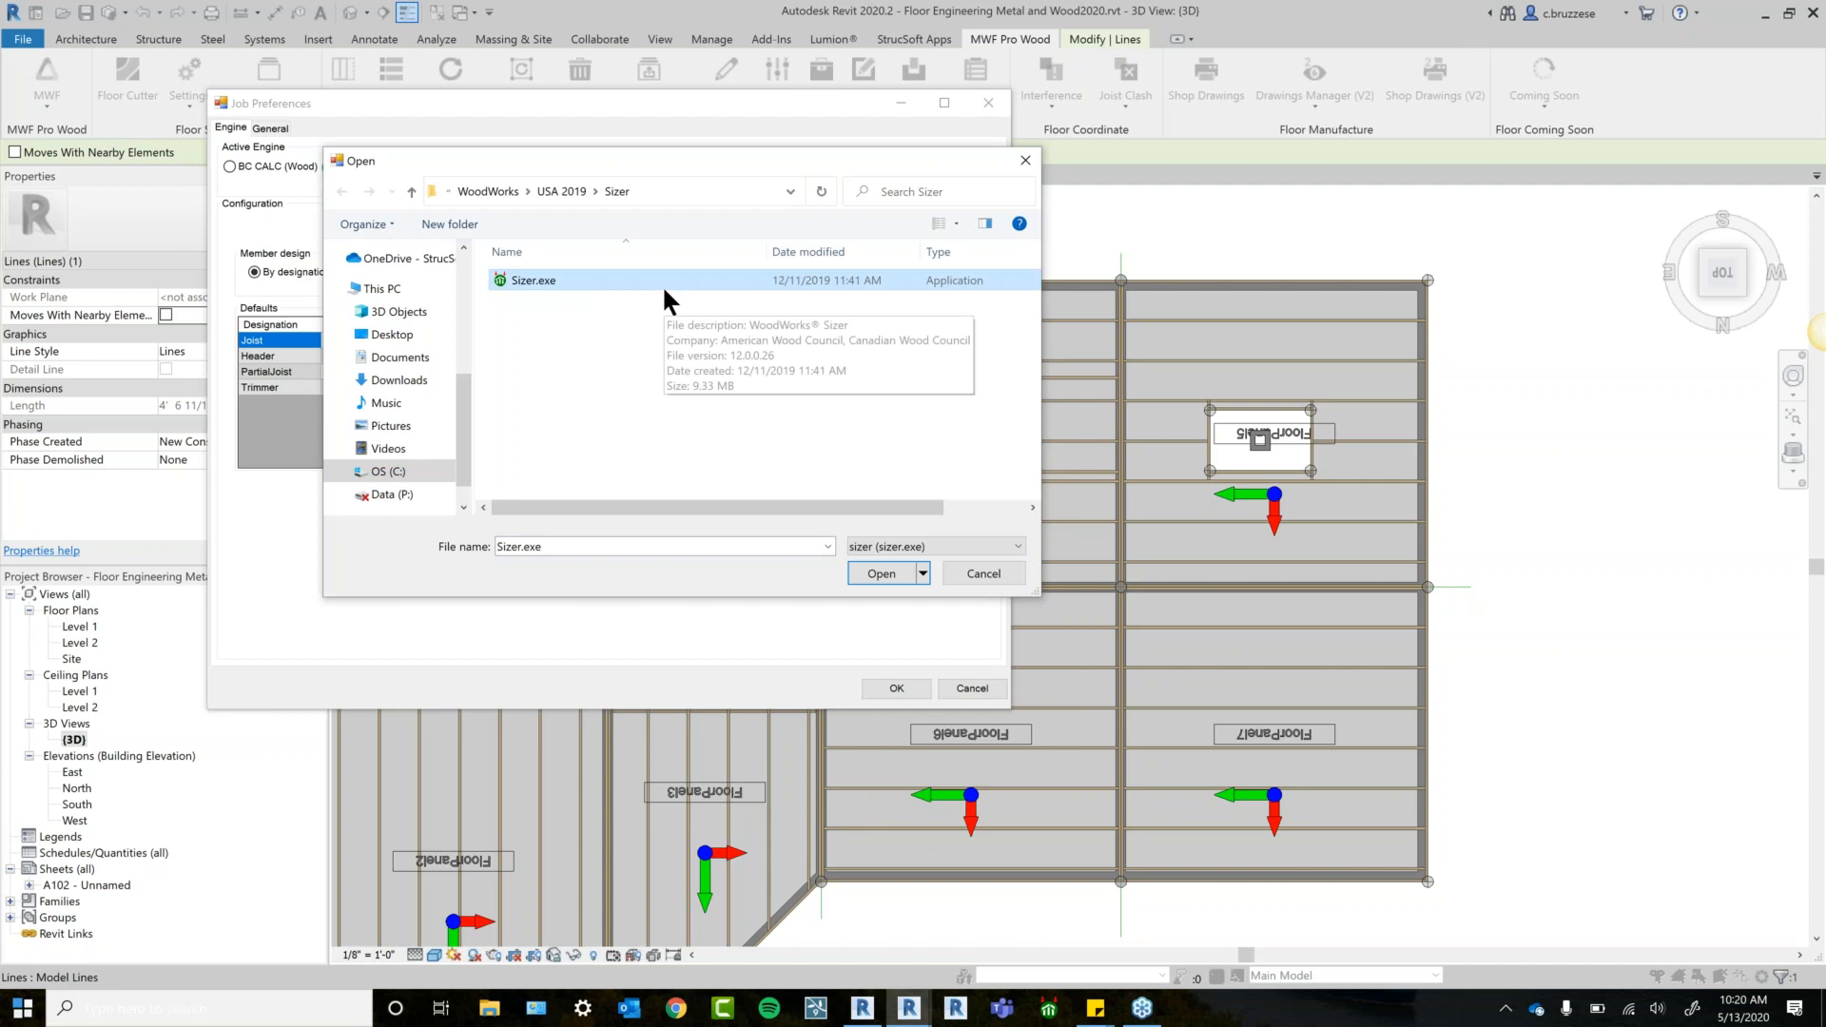
pyautogui.click(885, 577)
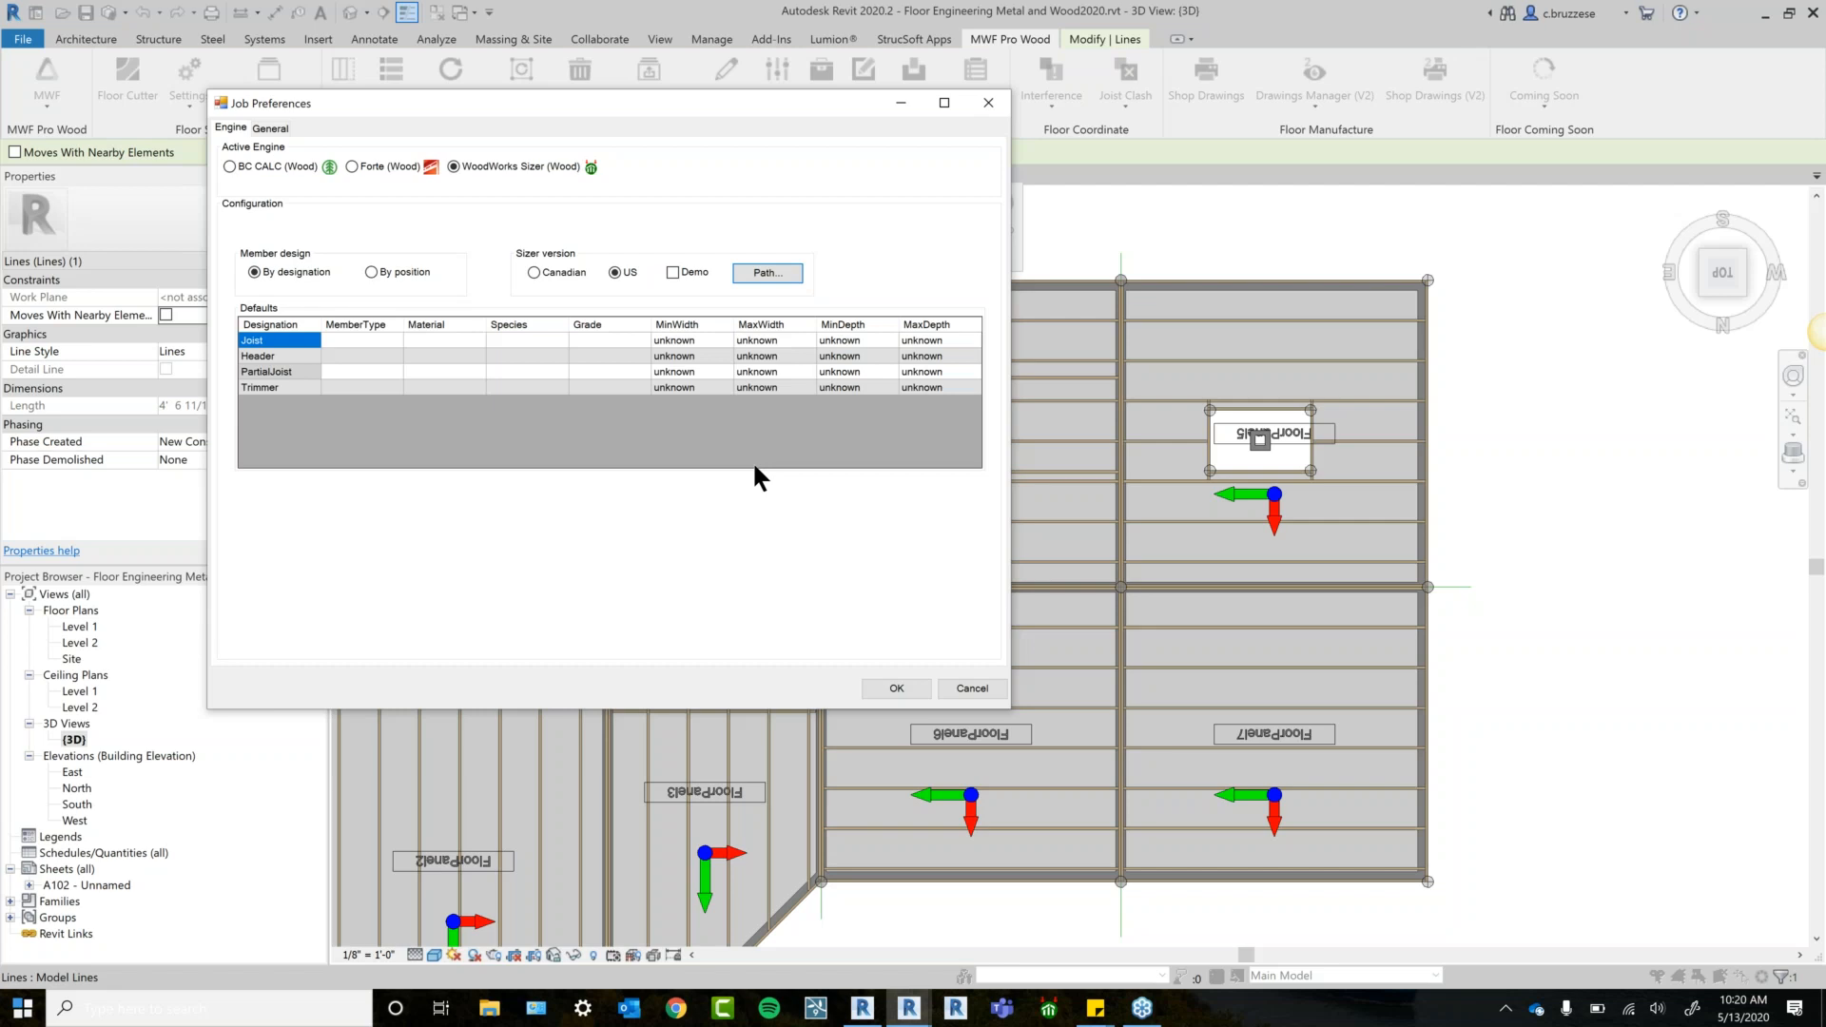
# Switch the design engine back to BC CALC and enlarge the Job Preferences dialog.
pyautogui.click(261, 166)
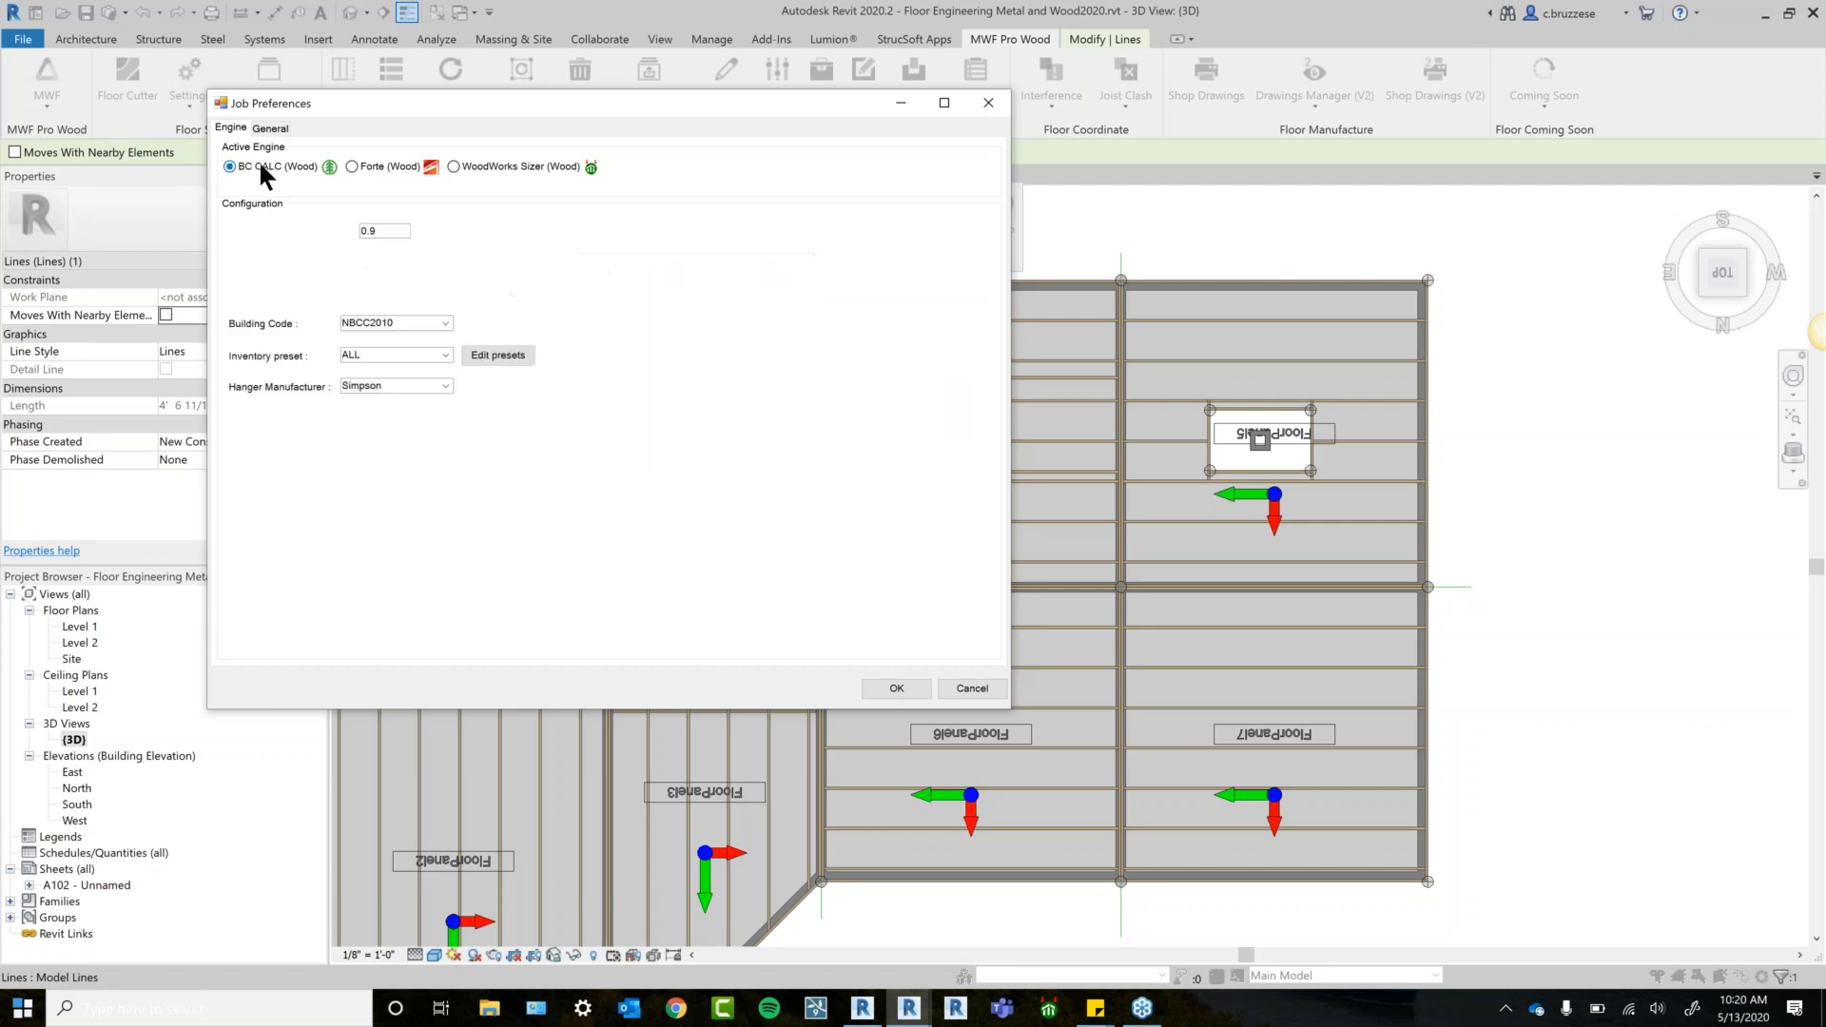
pyautogui.moveTo(661, 109); pyautogui.dragTo(837, 183)
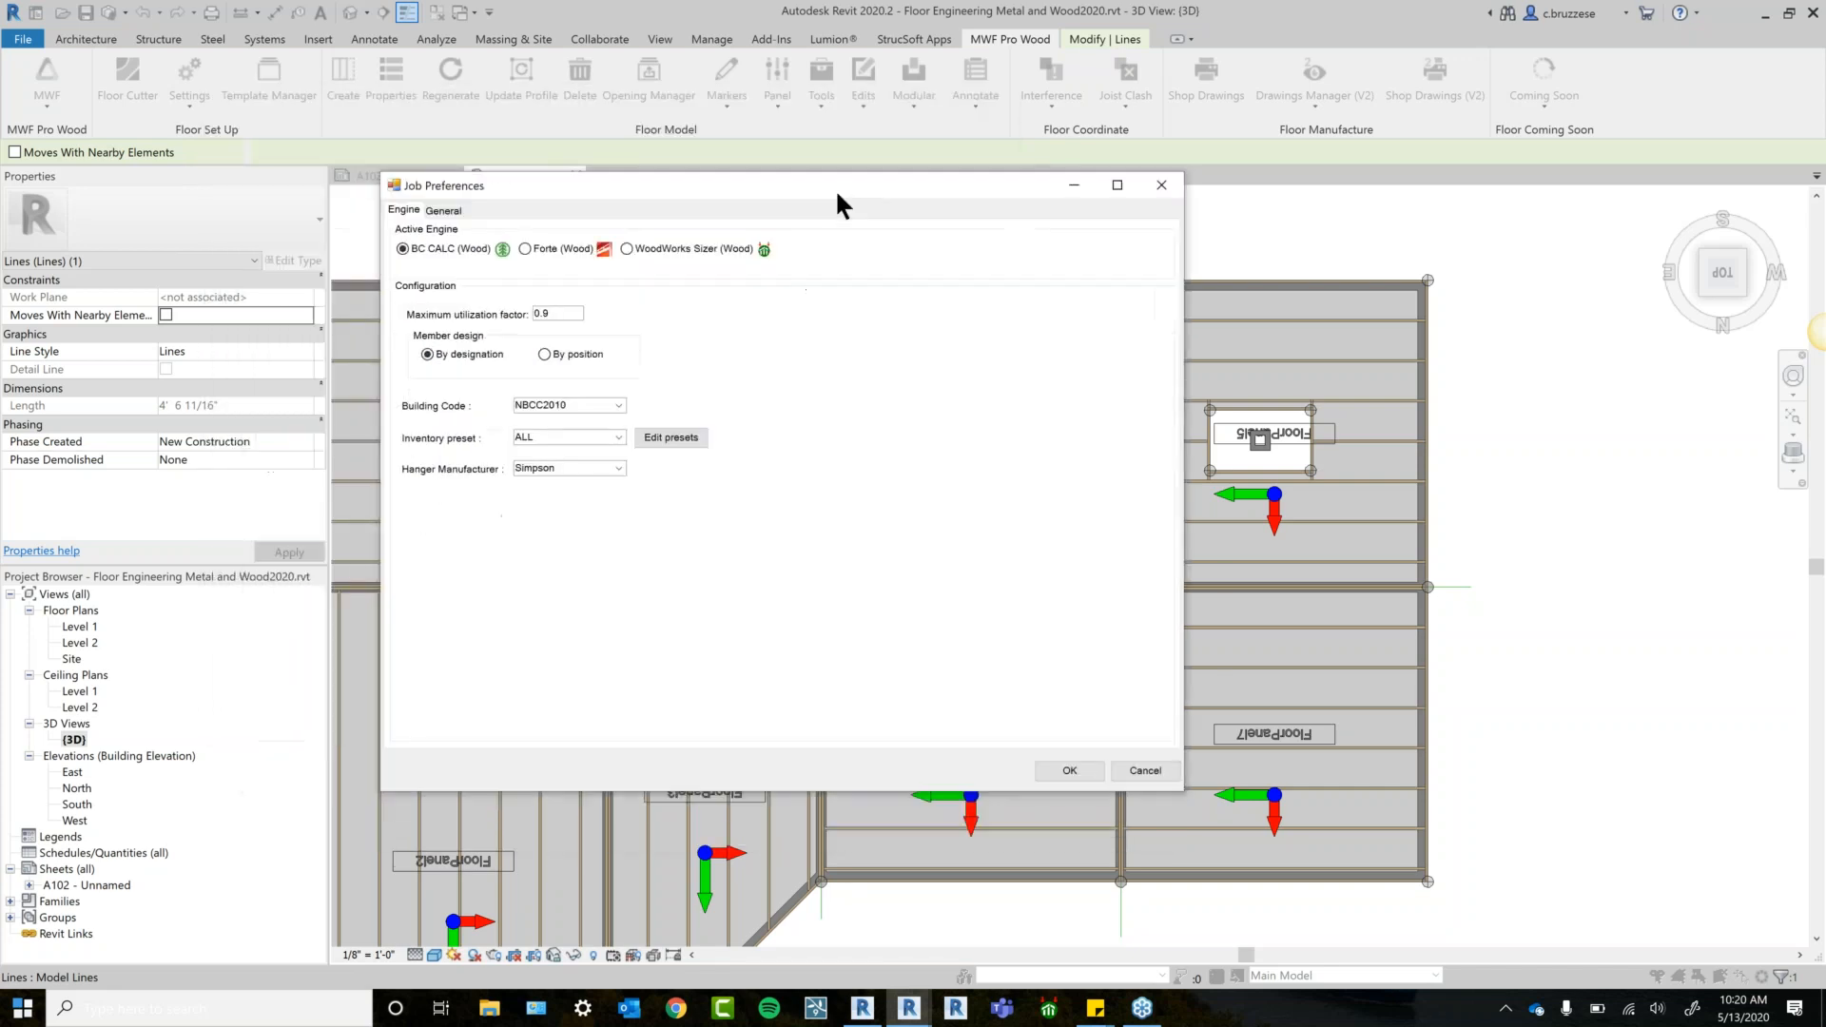
pyautogui.moveTo(1186, 785); pyautogui.dragTo(1208, 813)
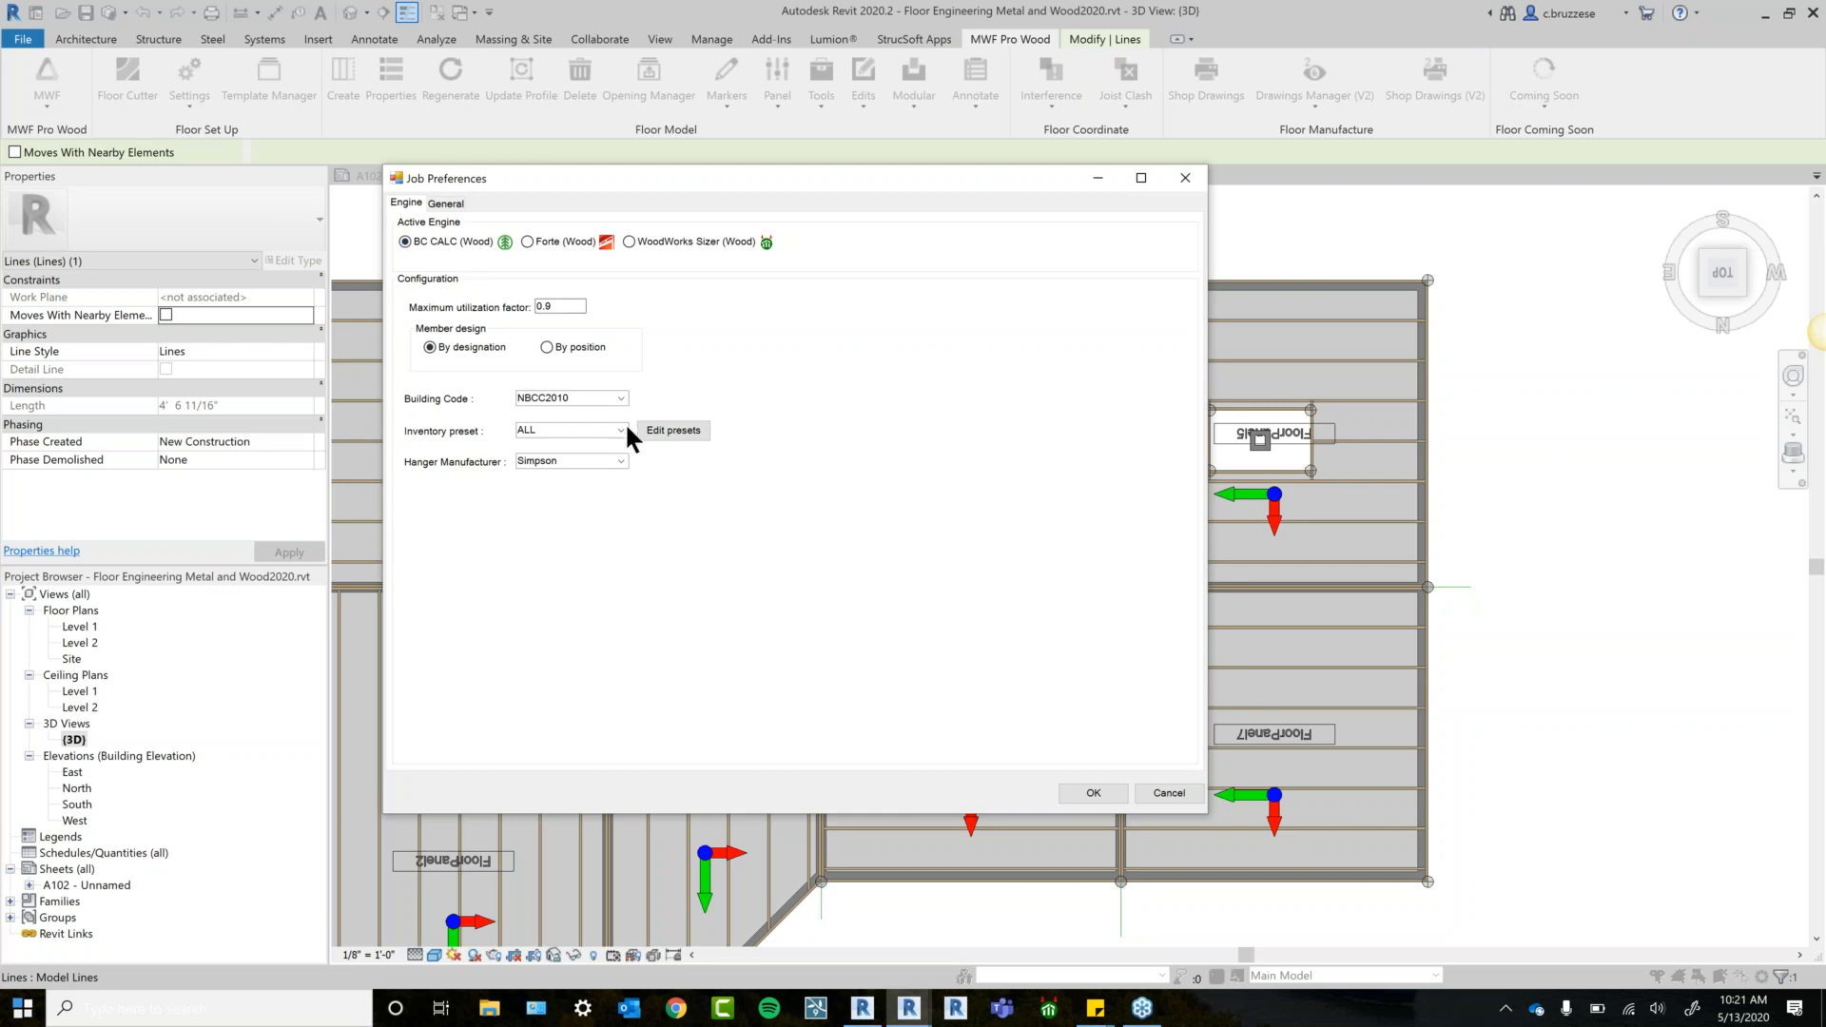
# Keep NBCC2010 as building code and Simpson as hanger manufacturer, reviewing inventory presets.
pyautogui.click(625, 397)
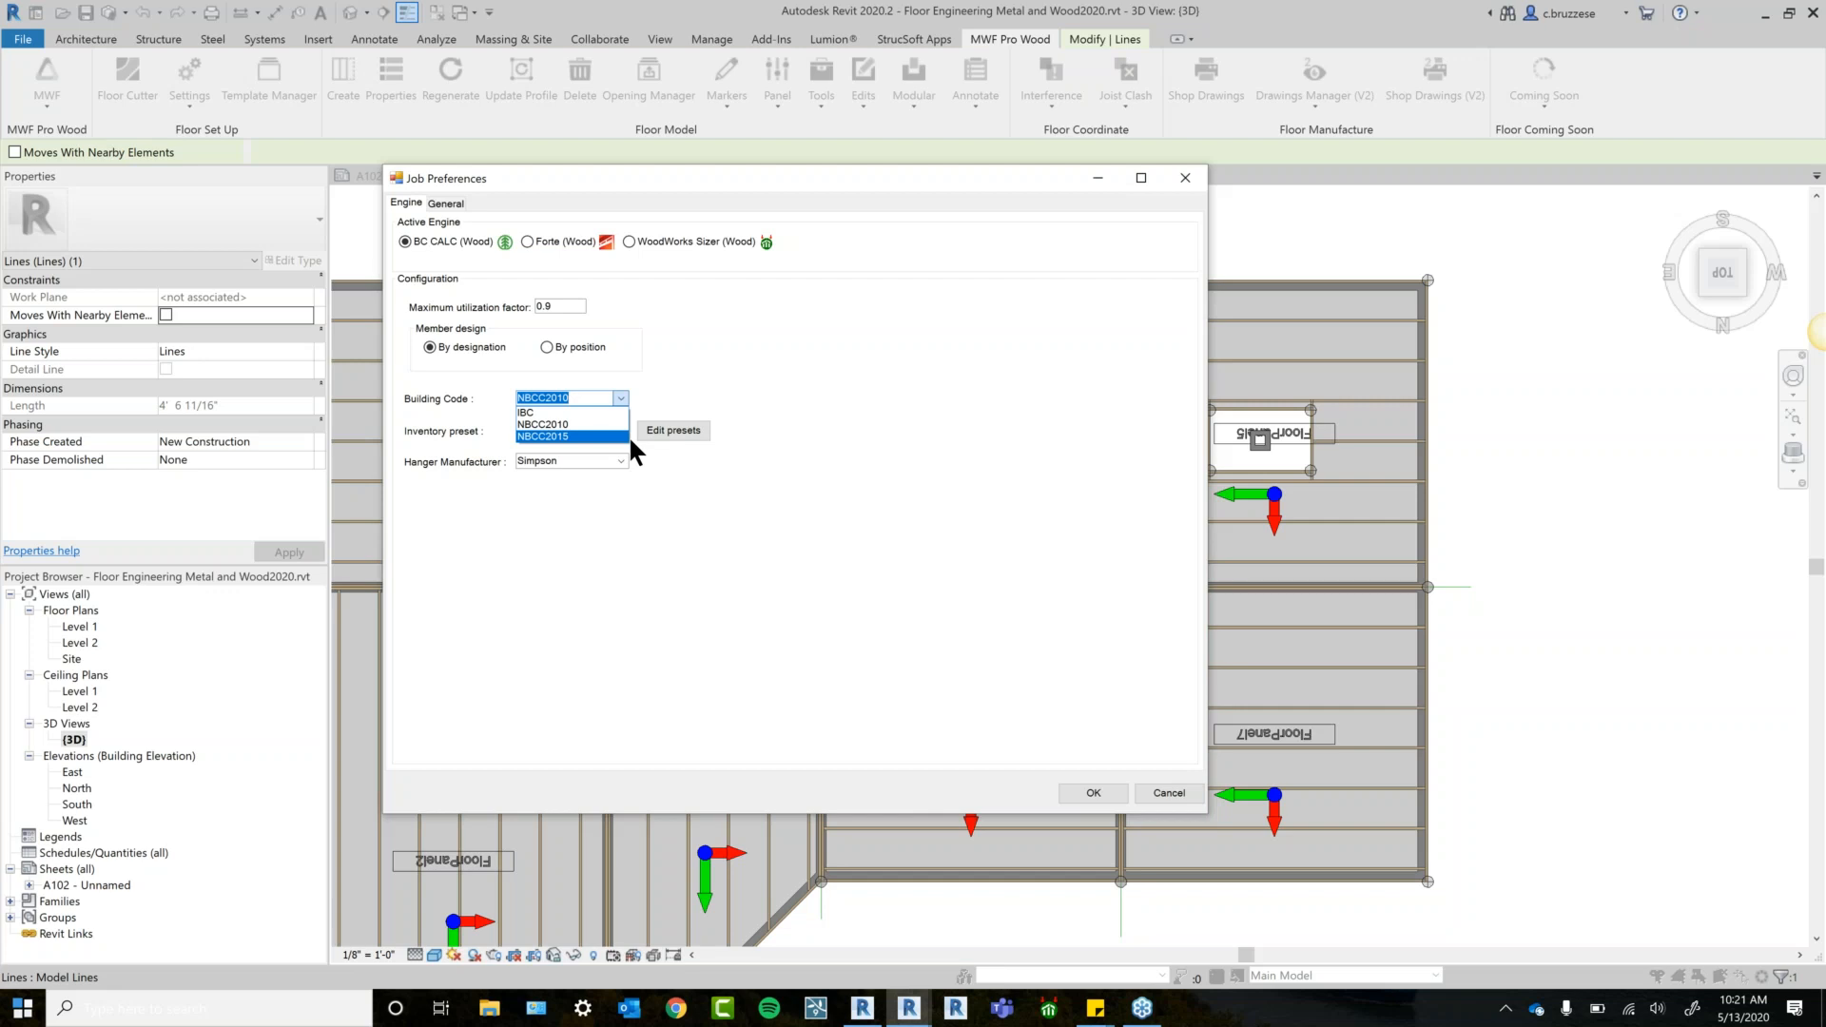
pyautogui.click(626, 424)
pyautogui.click(680, 430)
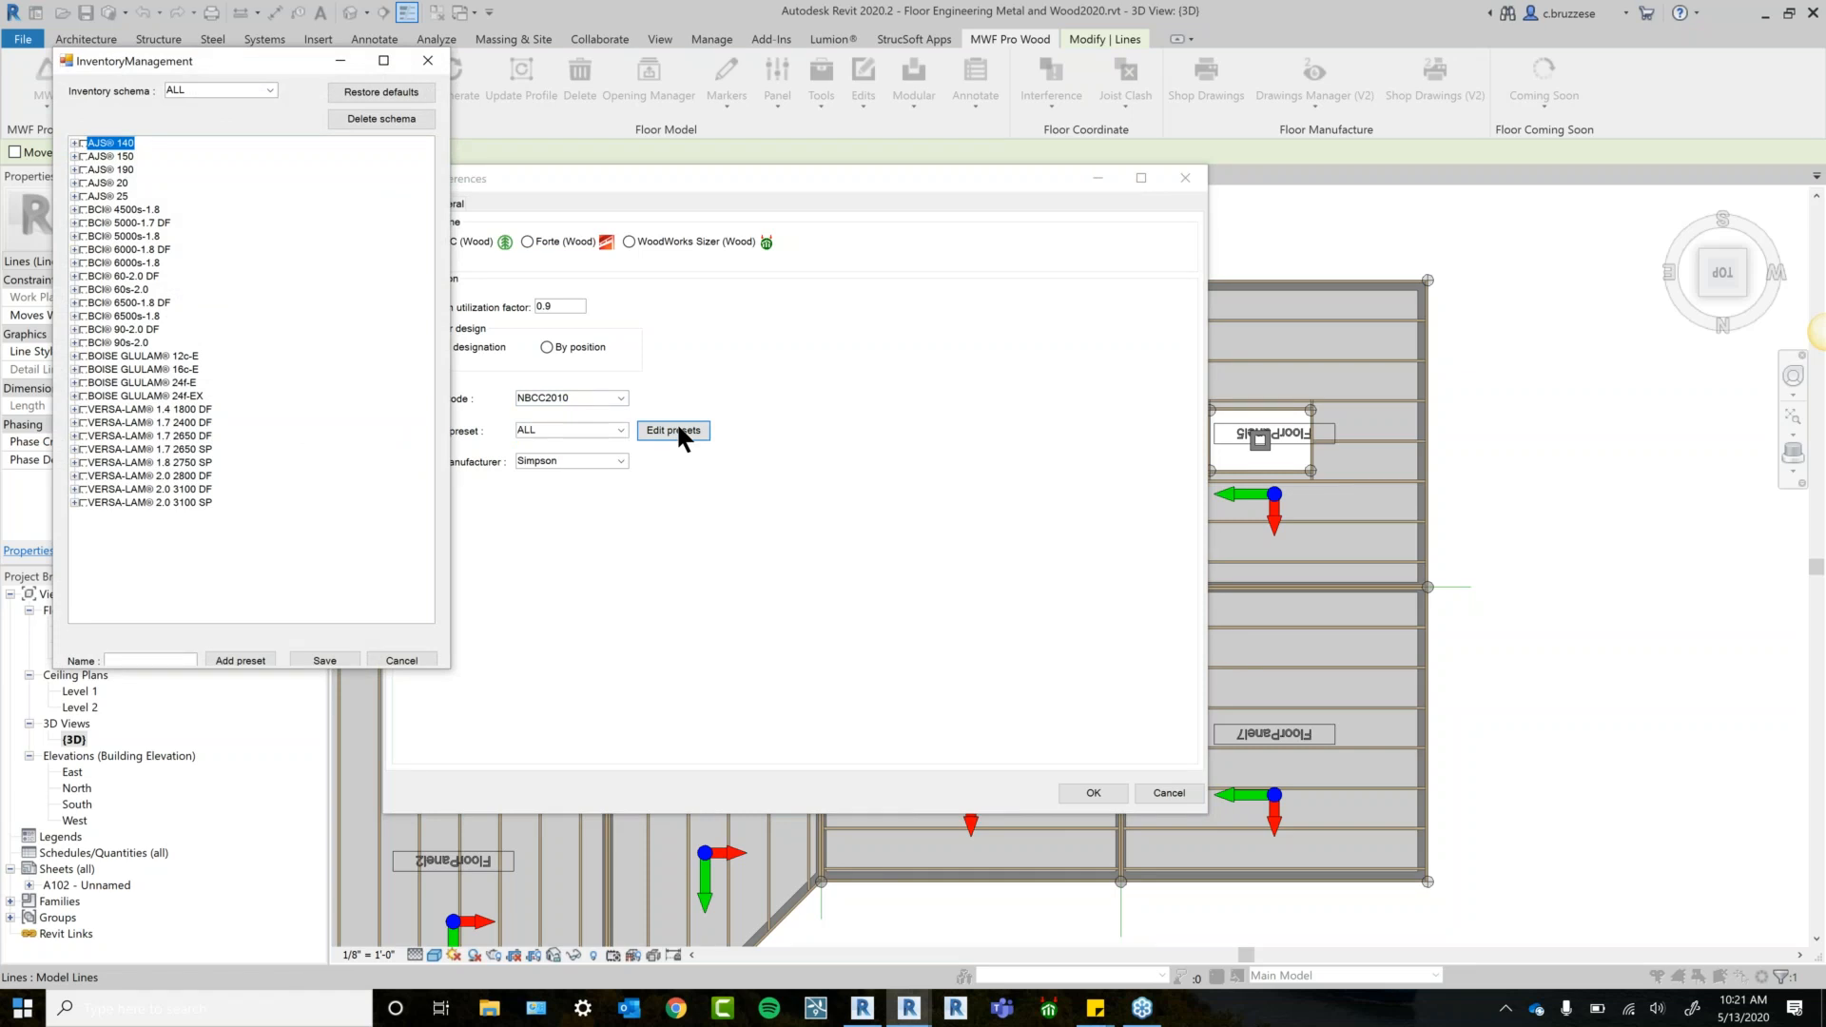
pyautogui.click(428, 60)
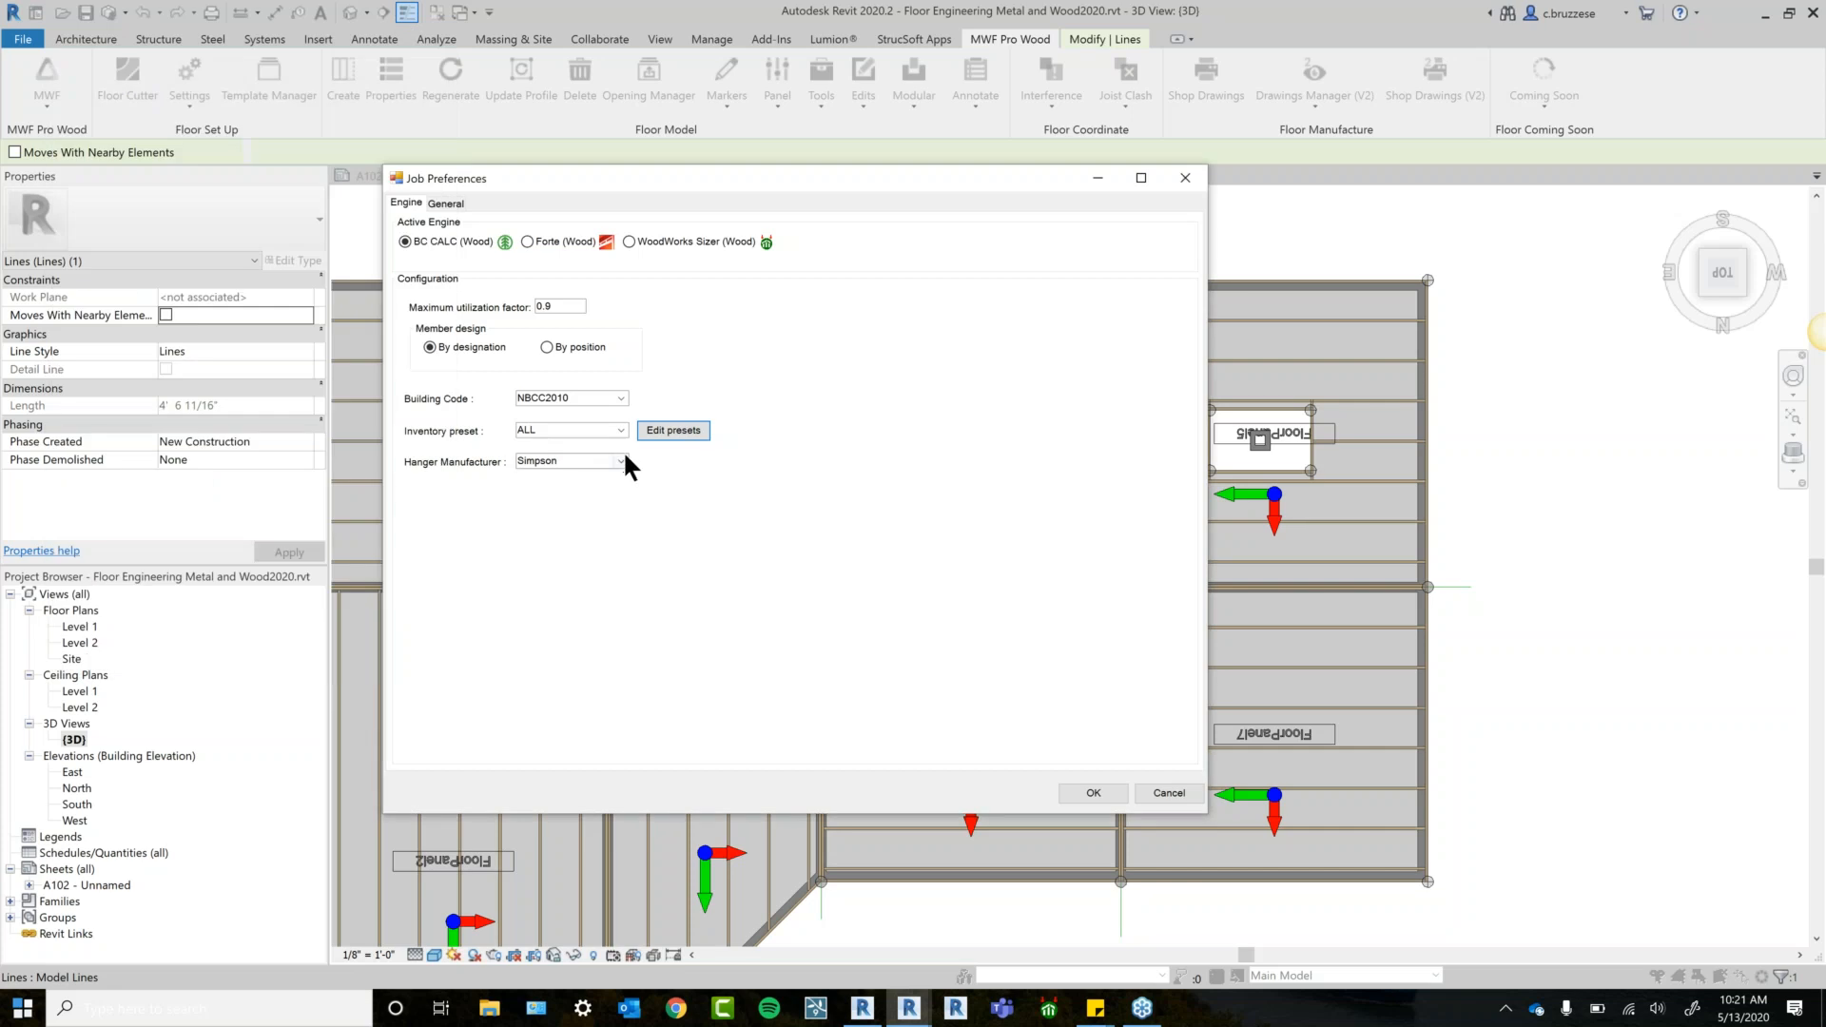
pyautogui.click(621, 460)
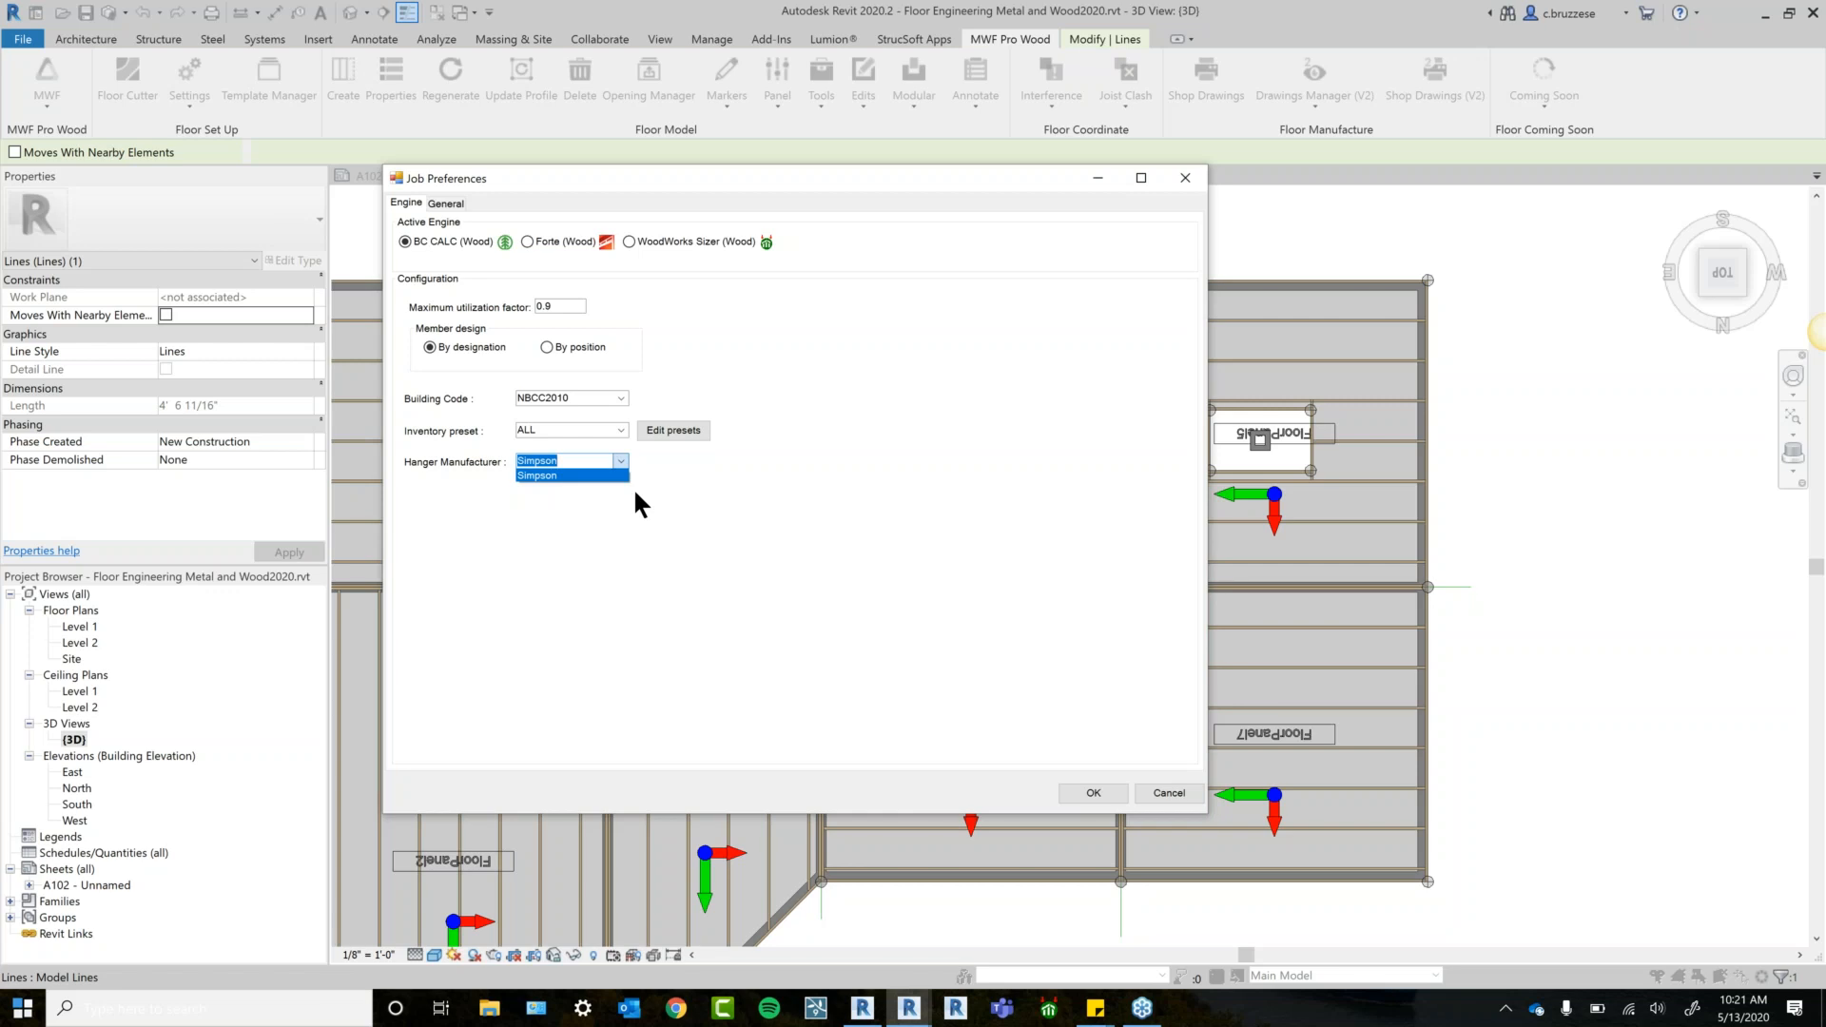
pyautogui.click(697, 655)
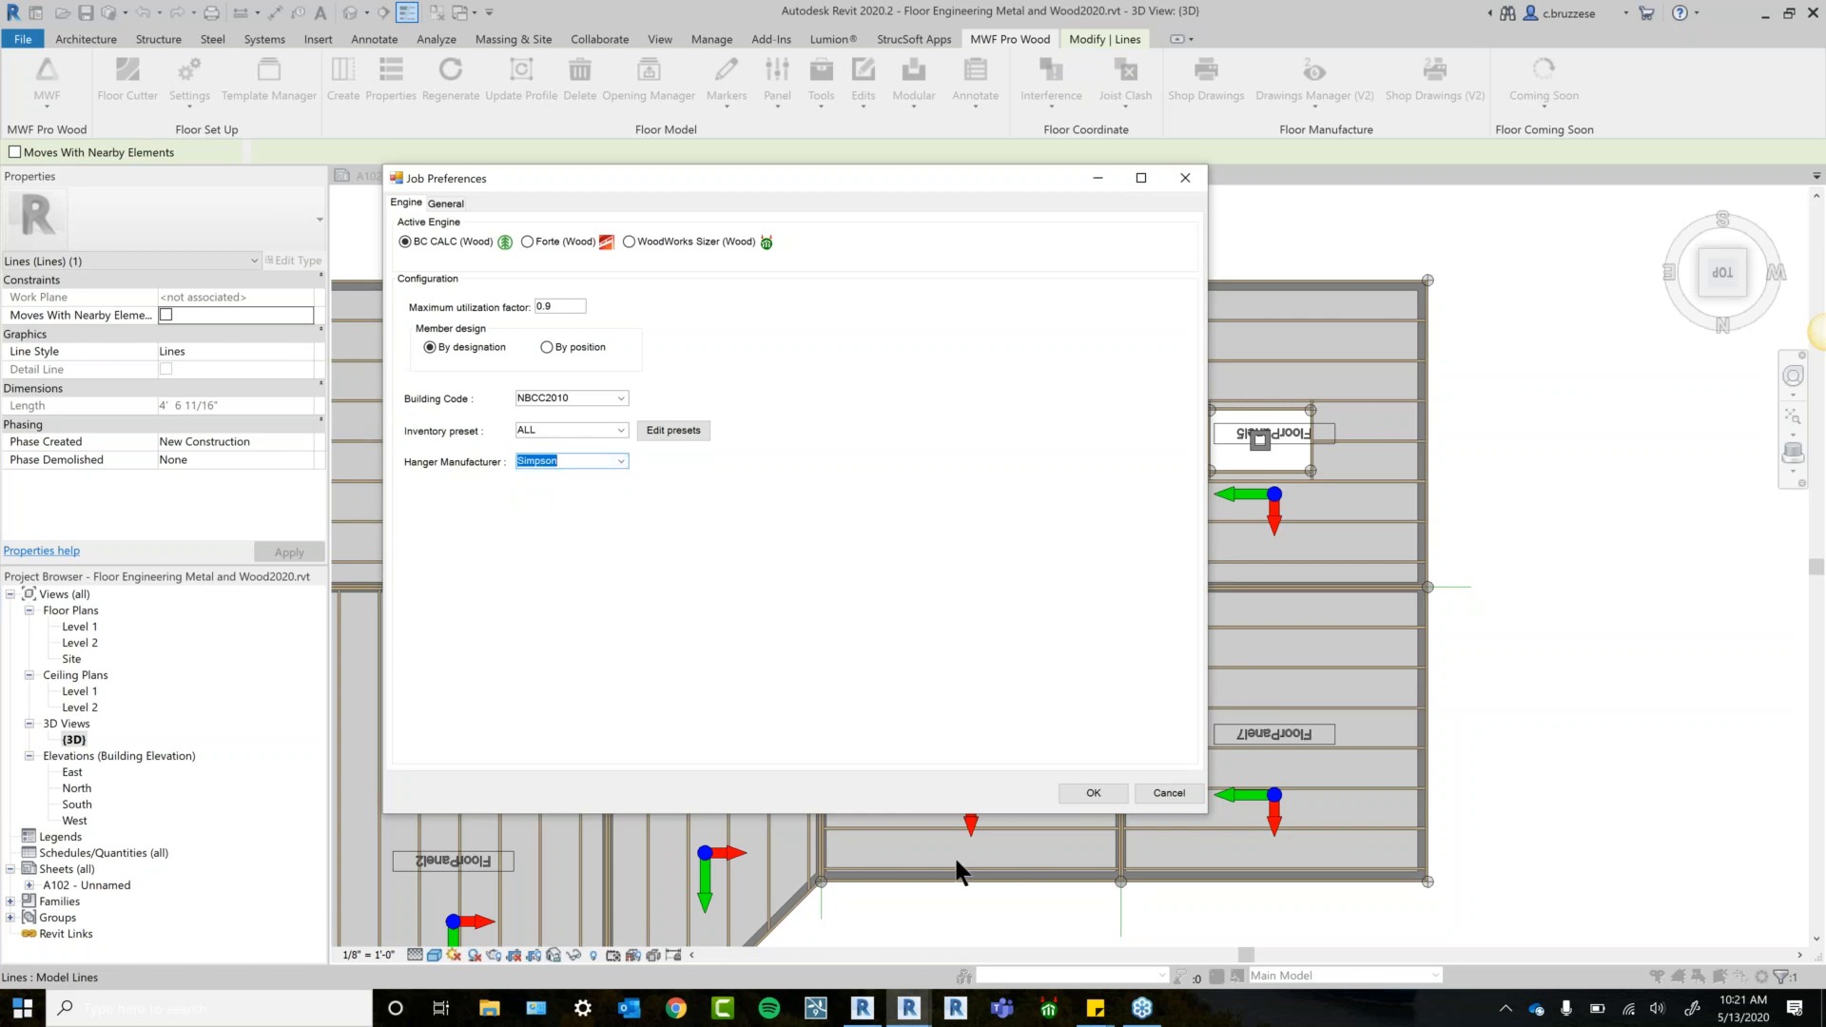
pyautogui.click(436, 206)
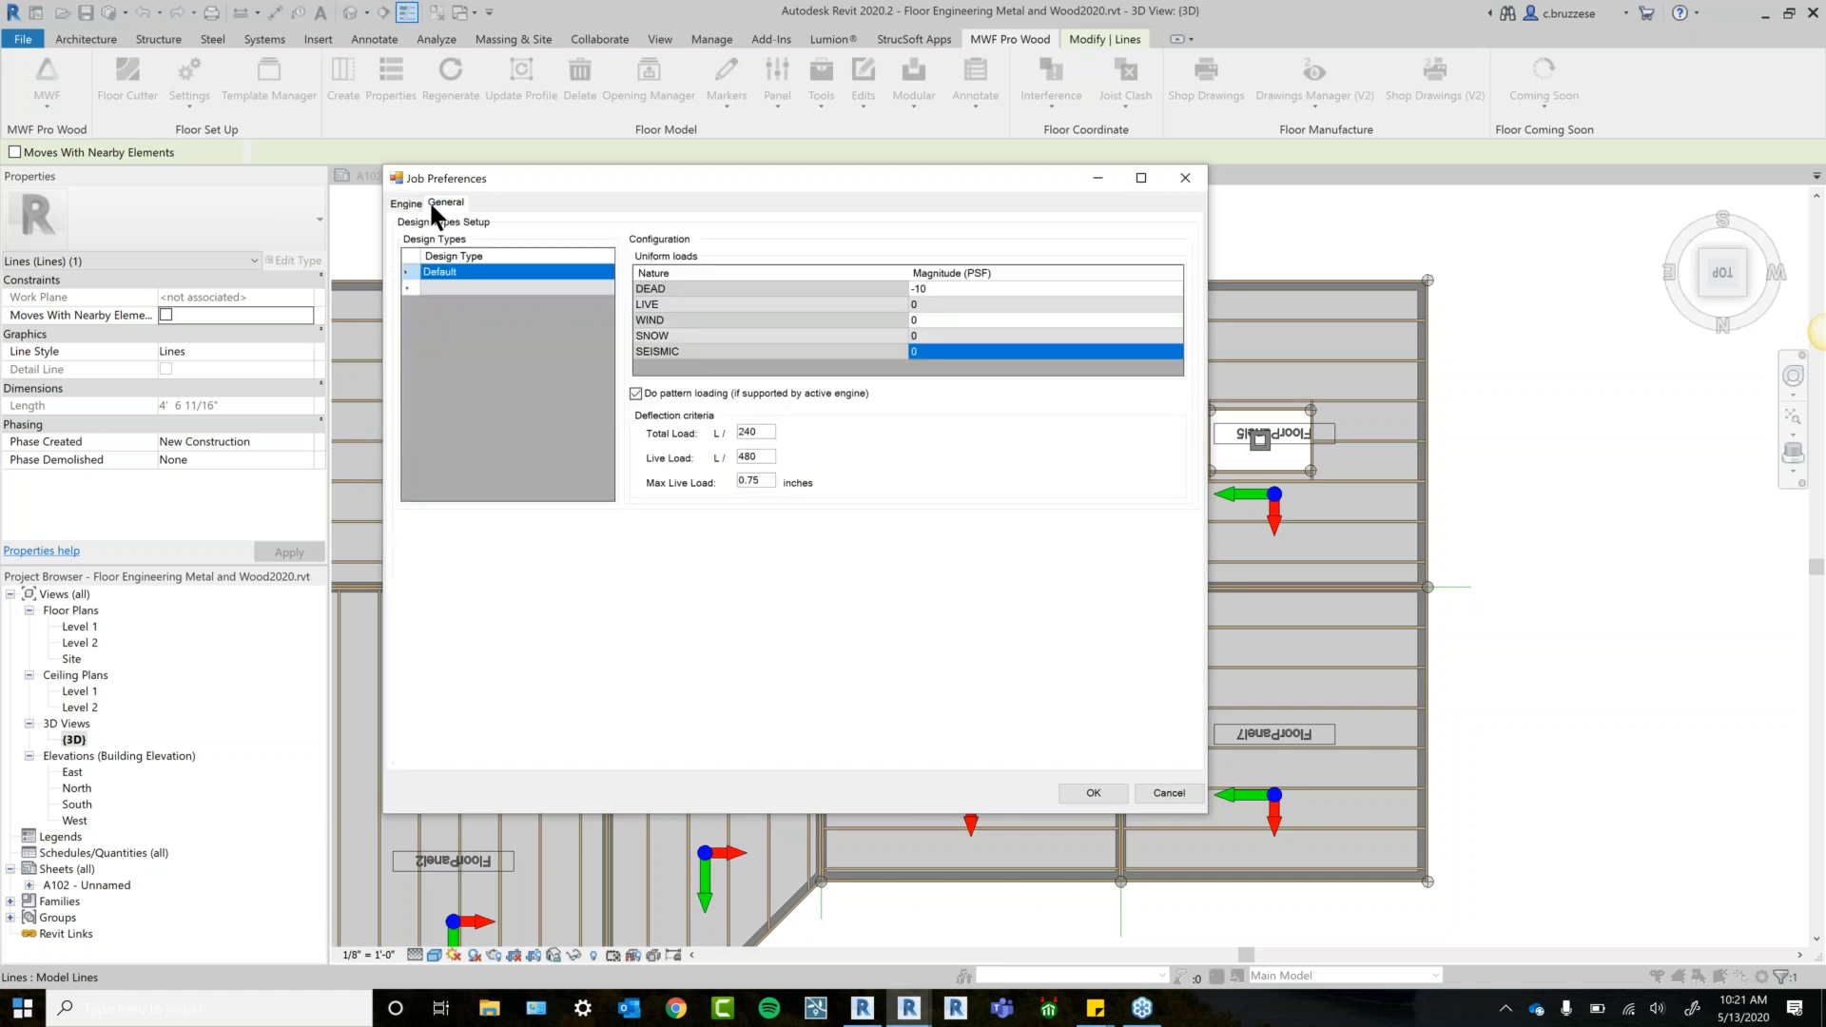
# Add a new design type named Light.
pyautogui.click(460, 289)
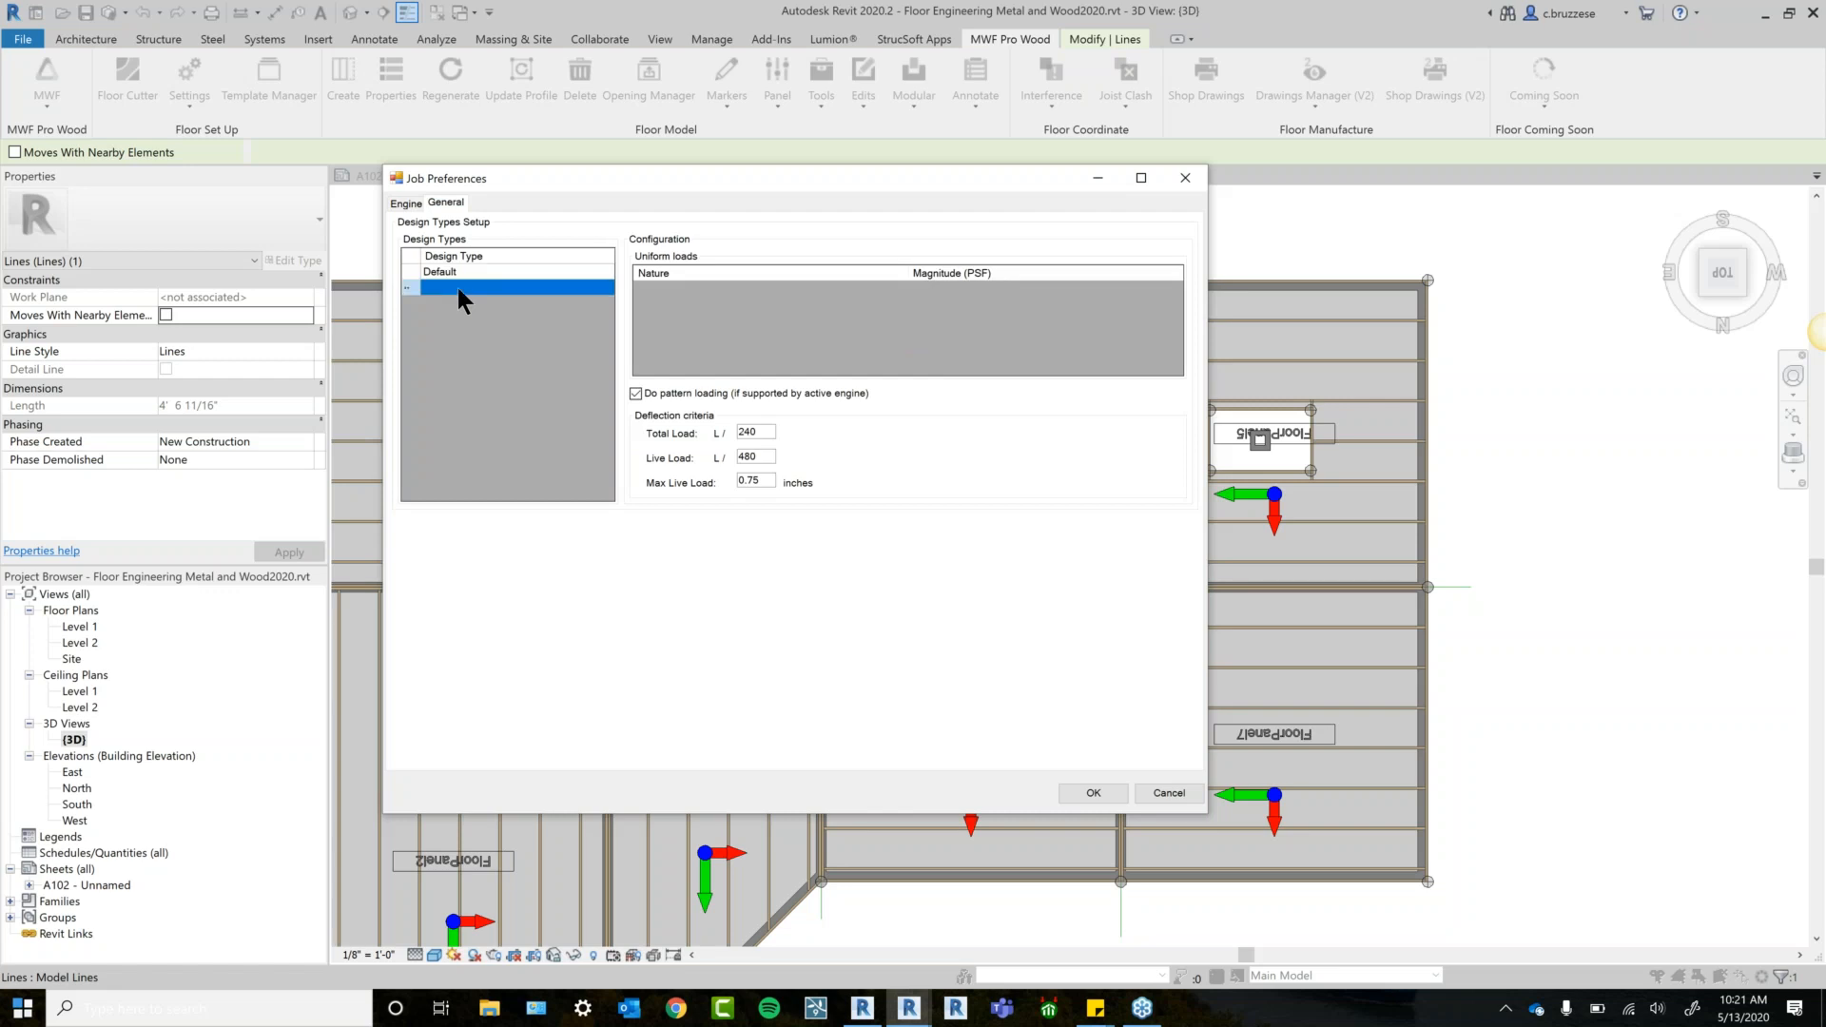
pyautogui.write('Light')
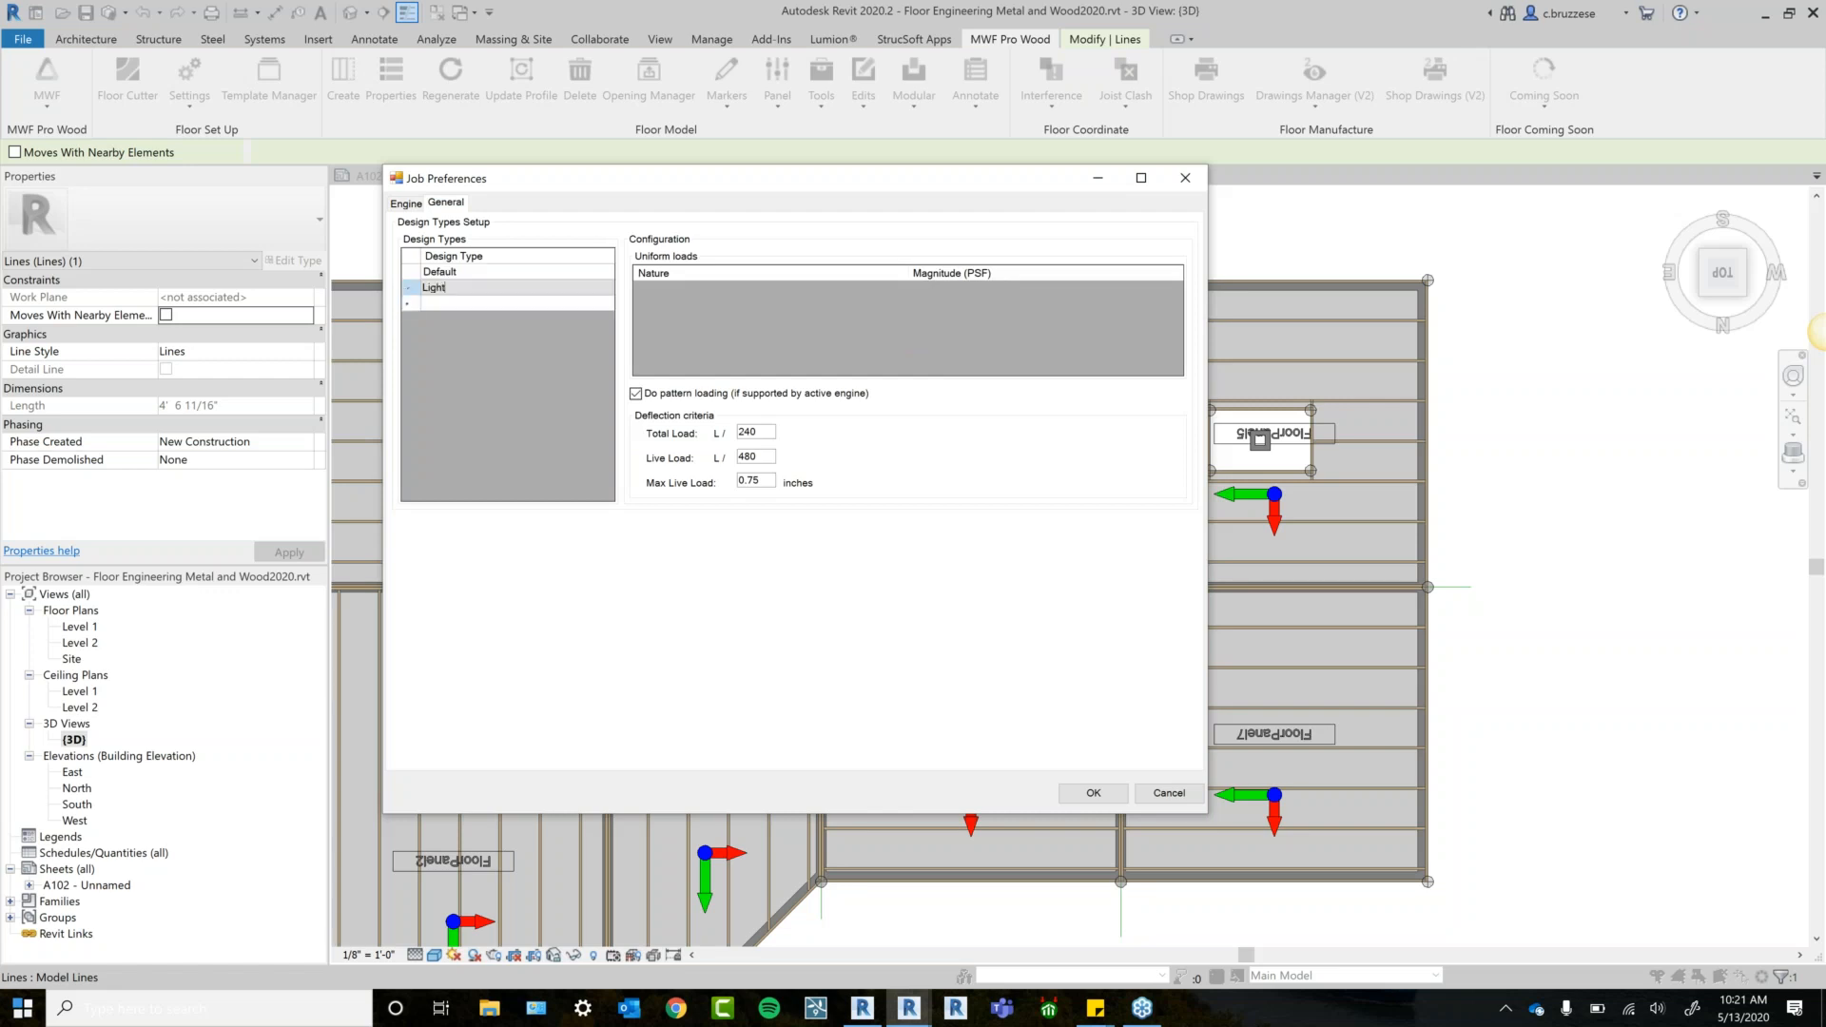
pyautogui.click(530, 275)
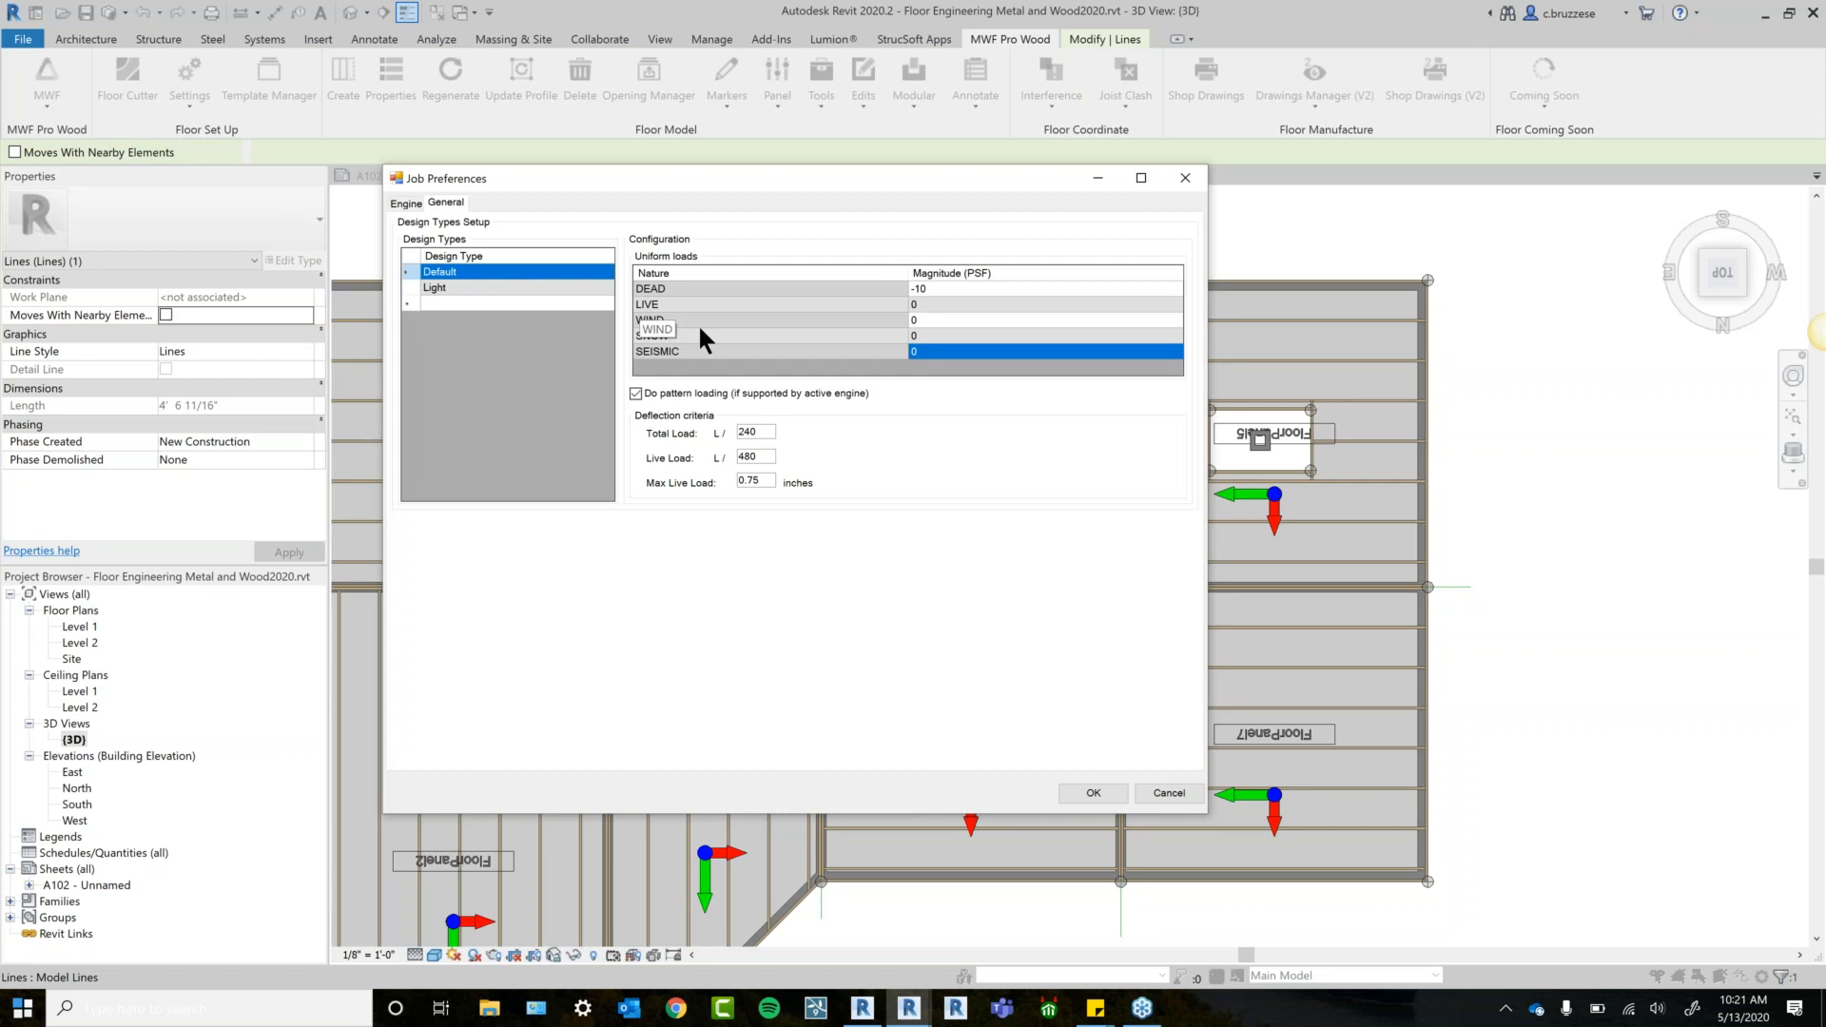
# Give Light a -10 PSF live load and 0.95-inch max live load deflection, and save preferences.
pyautogui.click(489, 288)
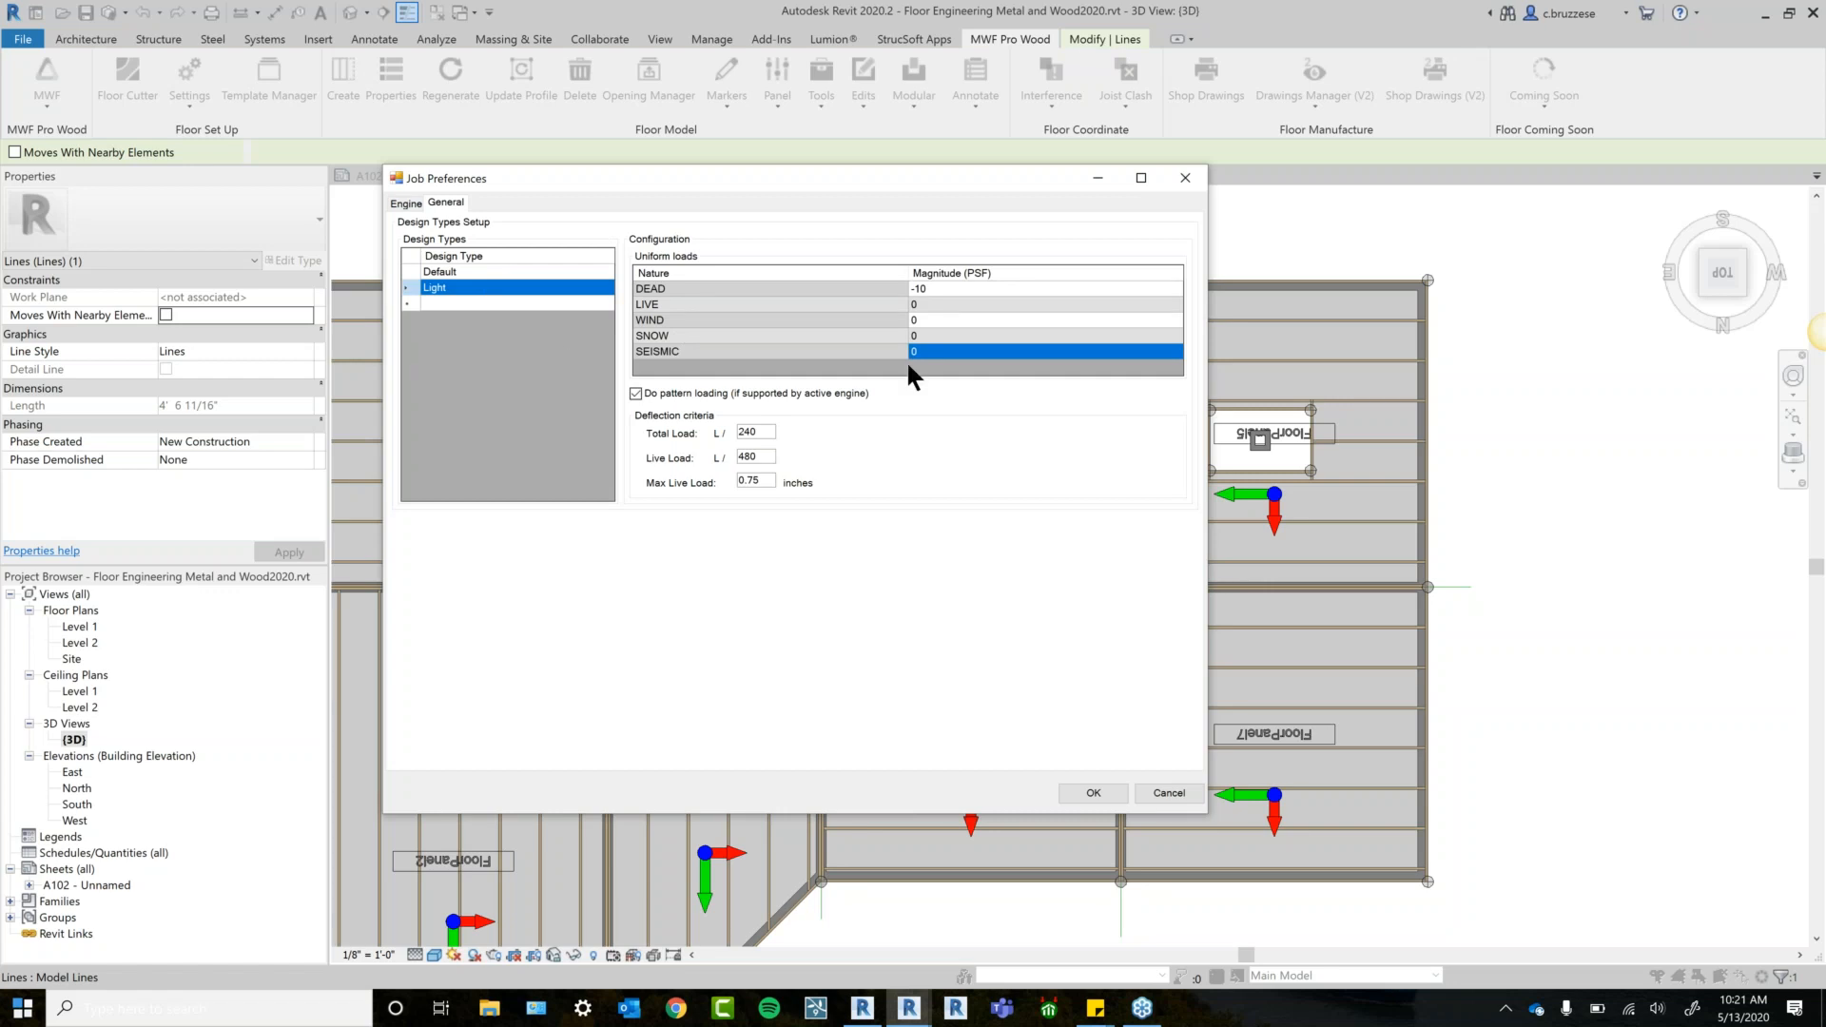
pyautogui.click(978, 305)
pyautogui.write('-10')
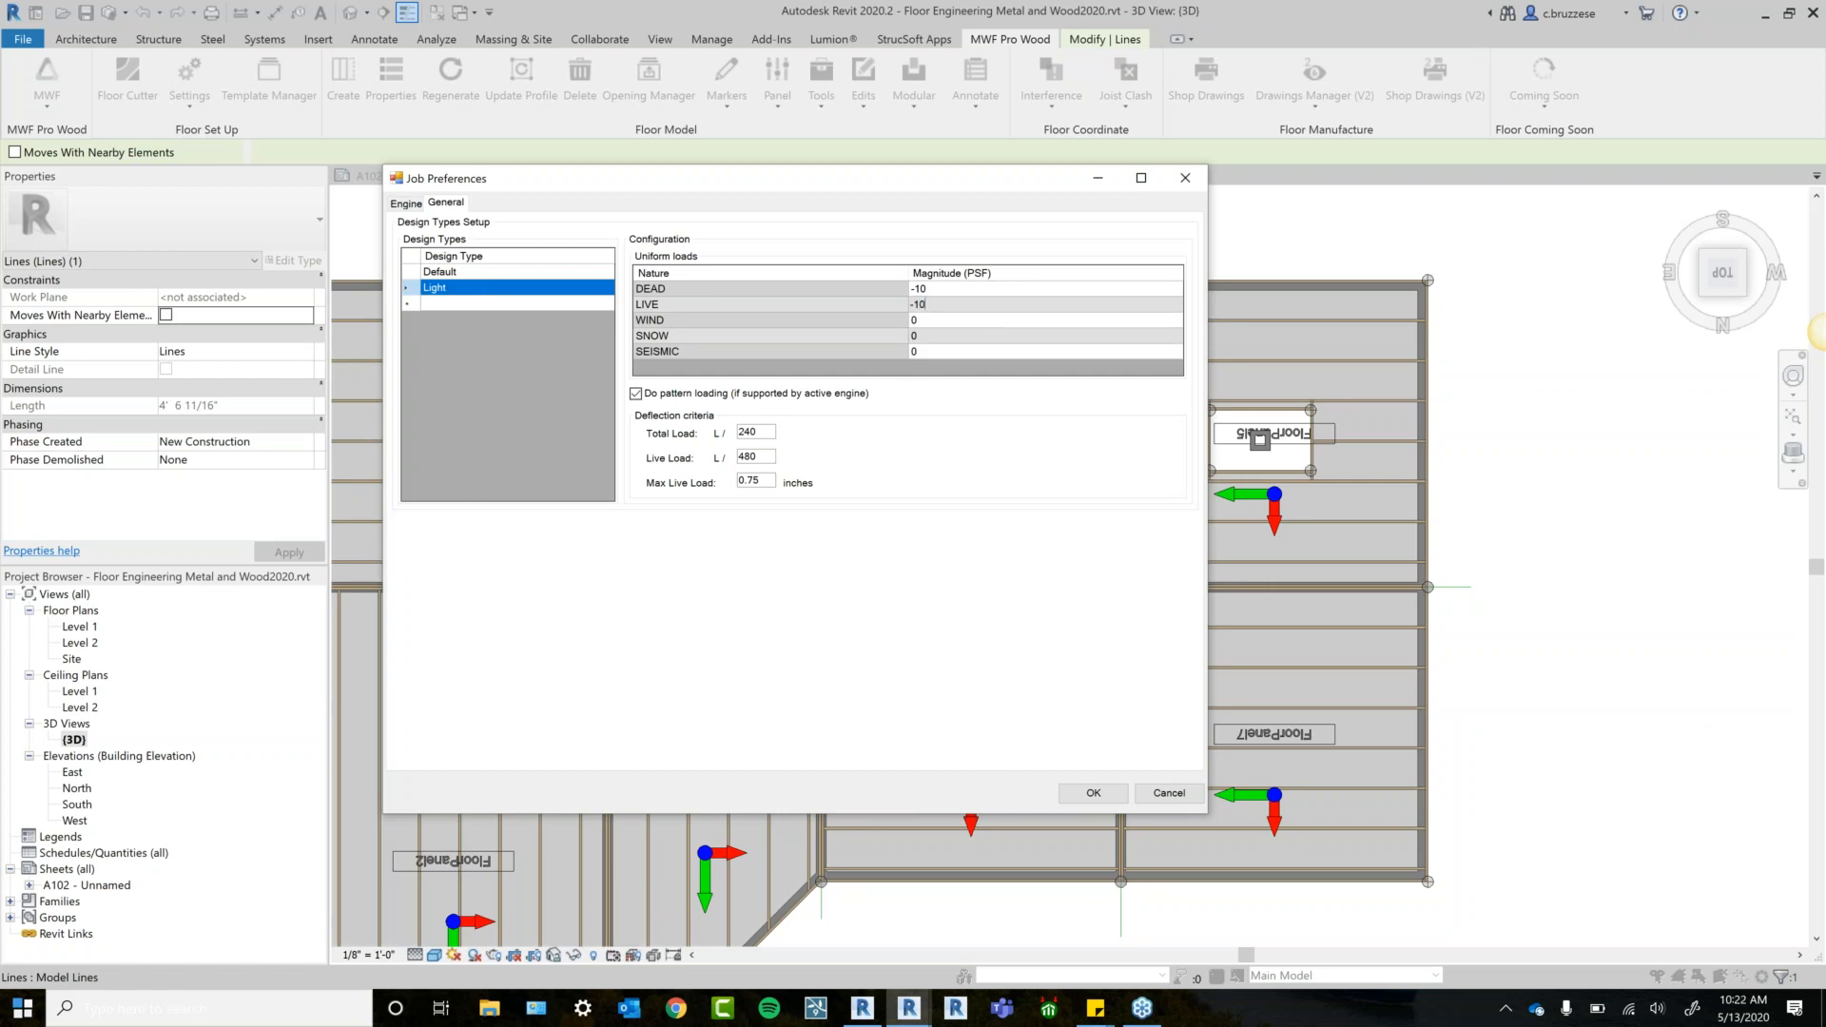
pyautogui.click(763, 481)
pyautogui.press('Delete')
pyautogui.press('Delete')
pyautogui.write('95')
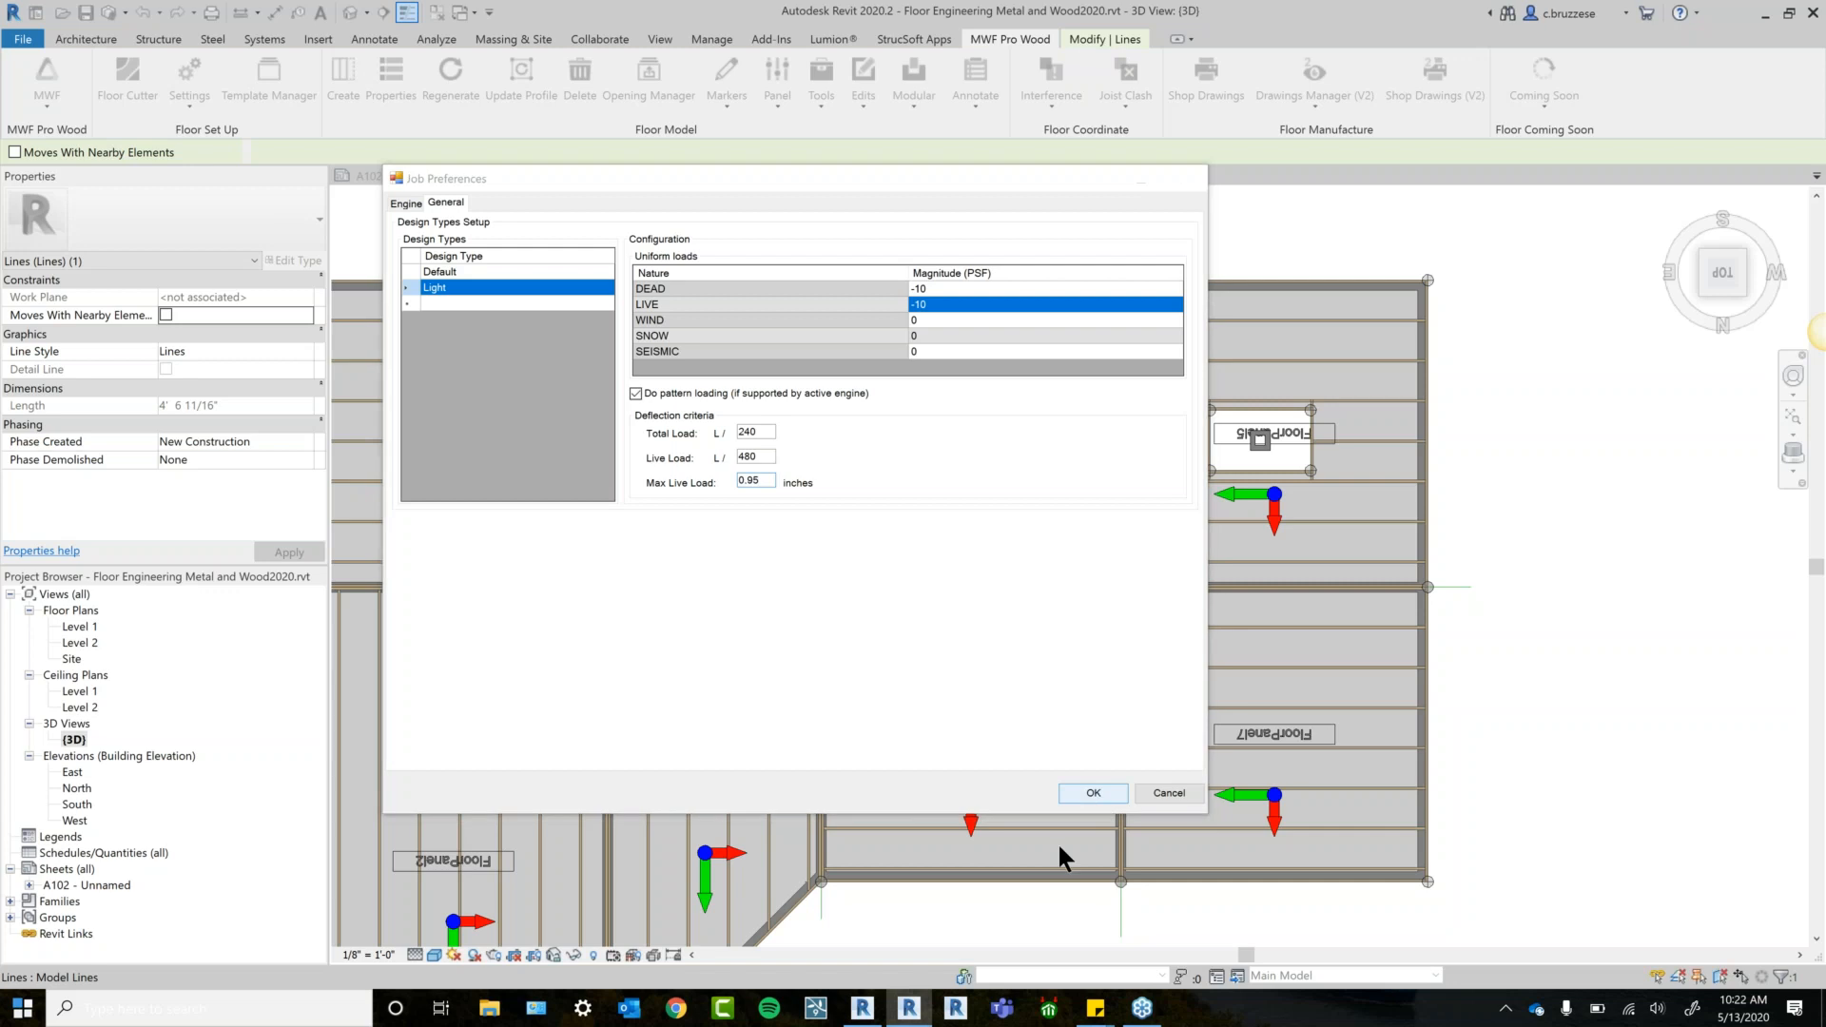
pyautogui.click(1093, 793)
pyautogui.moveTo(1044, 796); pyautogui.dragTo(1168, 643, button='middle')
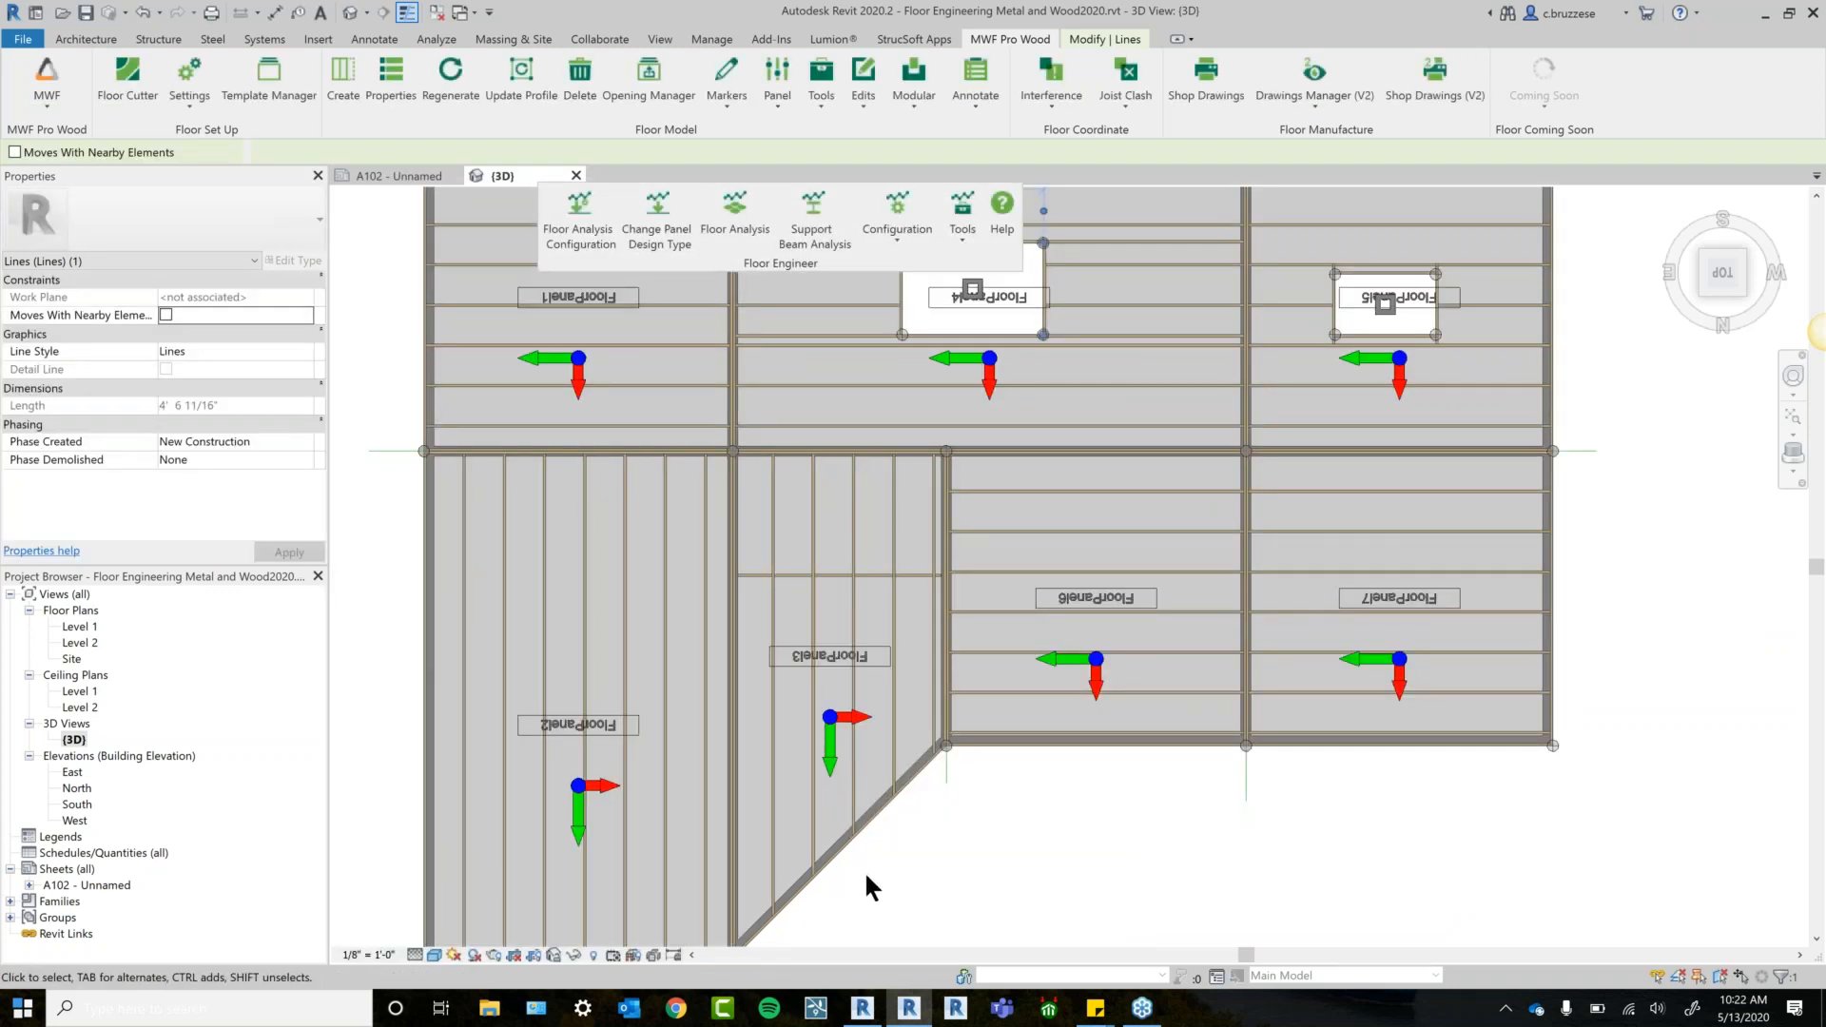
# Assign the Light design type to FloorPanel3 and start a floor analysis on it.
pyautogui.click(854, 802)
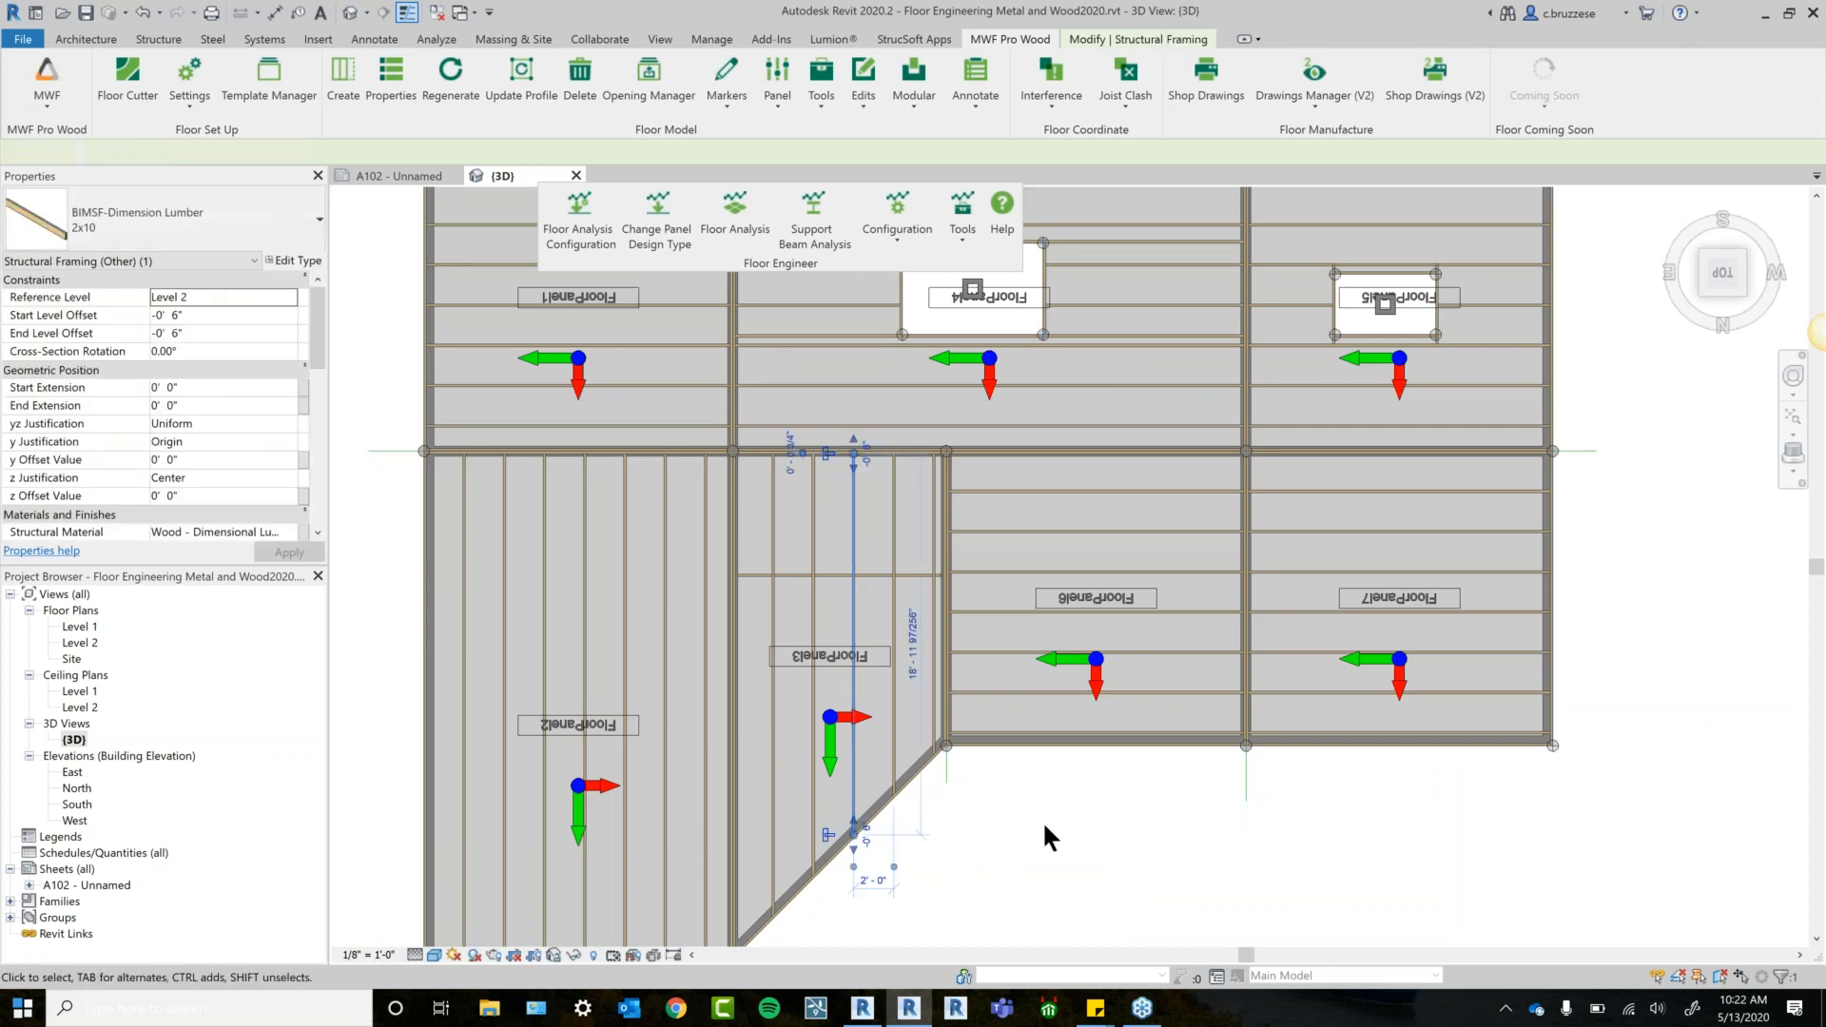
pyautogui.moveTo(1121, 765)
pyautogui.keyDown('shift'); pyautogui.mouseDown(button='middle')
pyautogui.moveTo(1157, 642)
pyautogui.moveTo(1105, 773)
pyautogui.mouseUp(button='middle'); pyautogui.keyUp('shift')
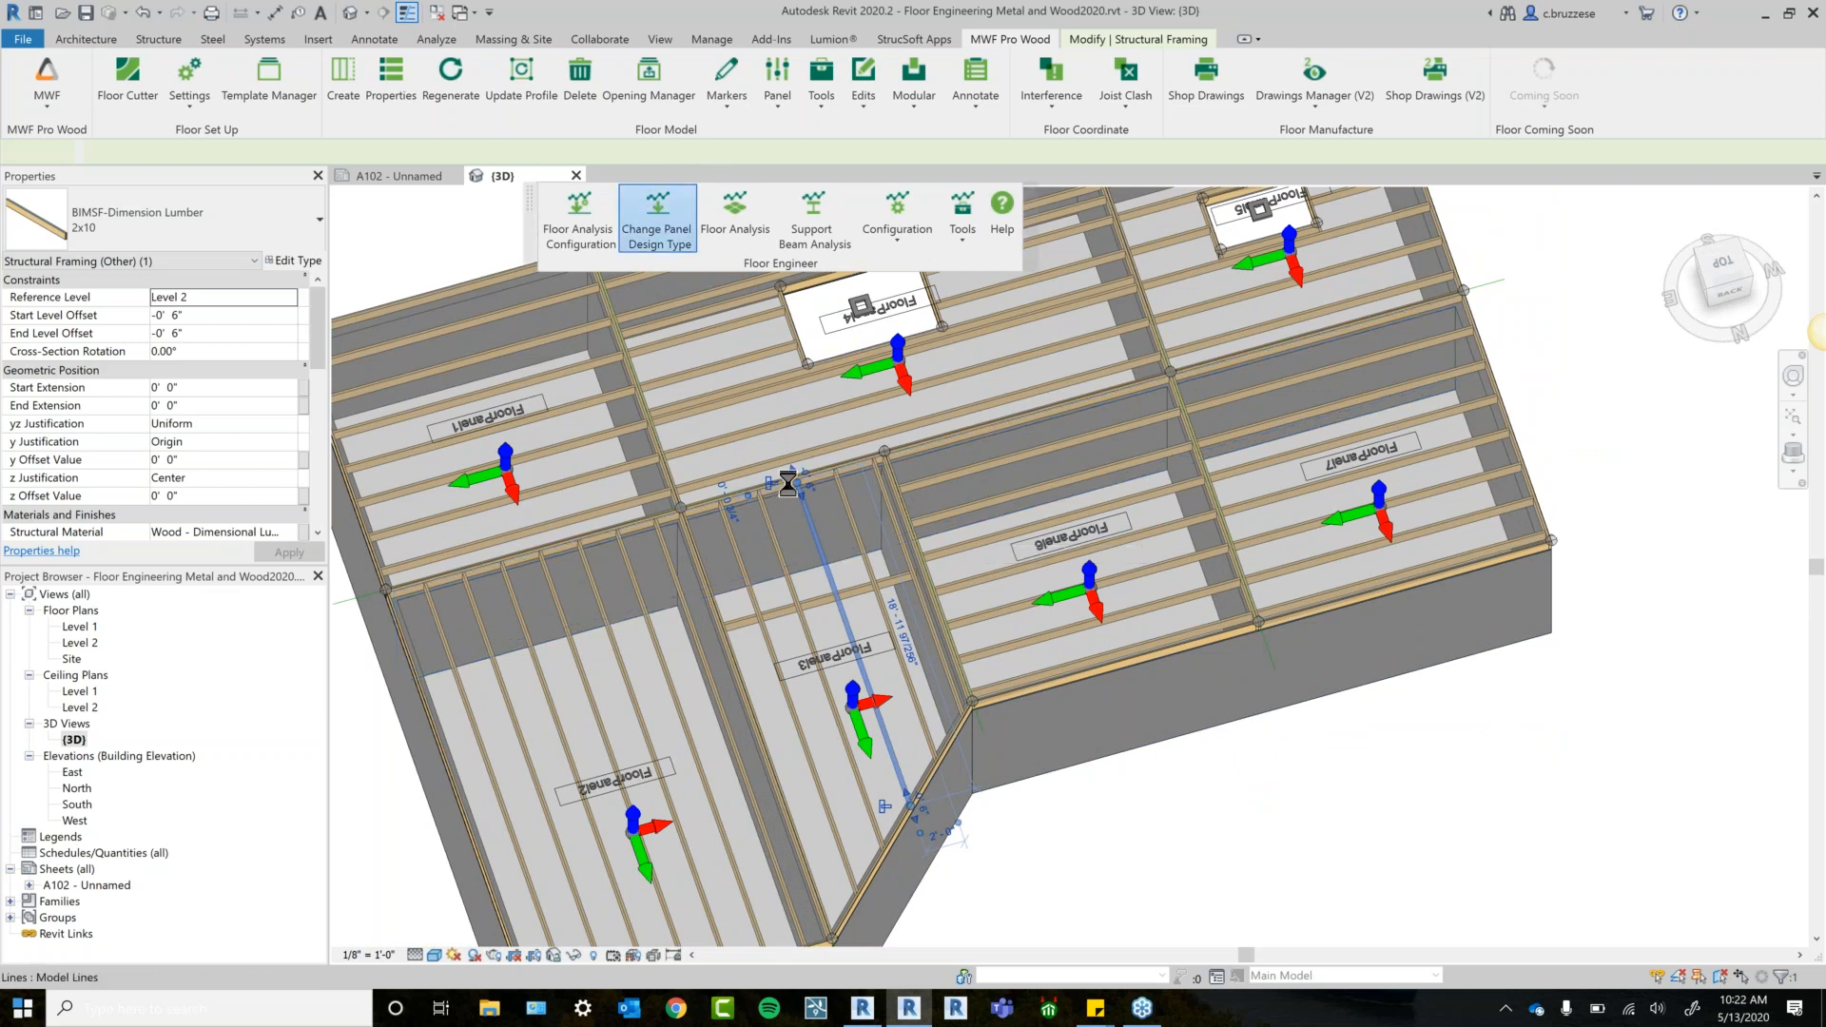
pyautogui.click(175, 171)
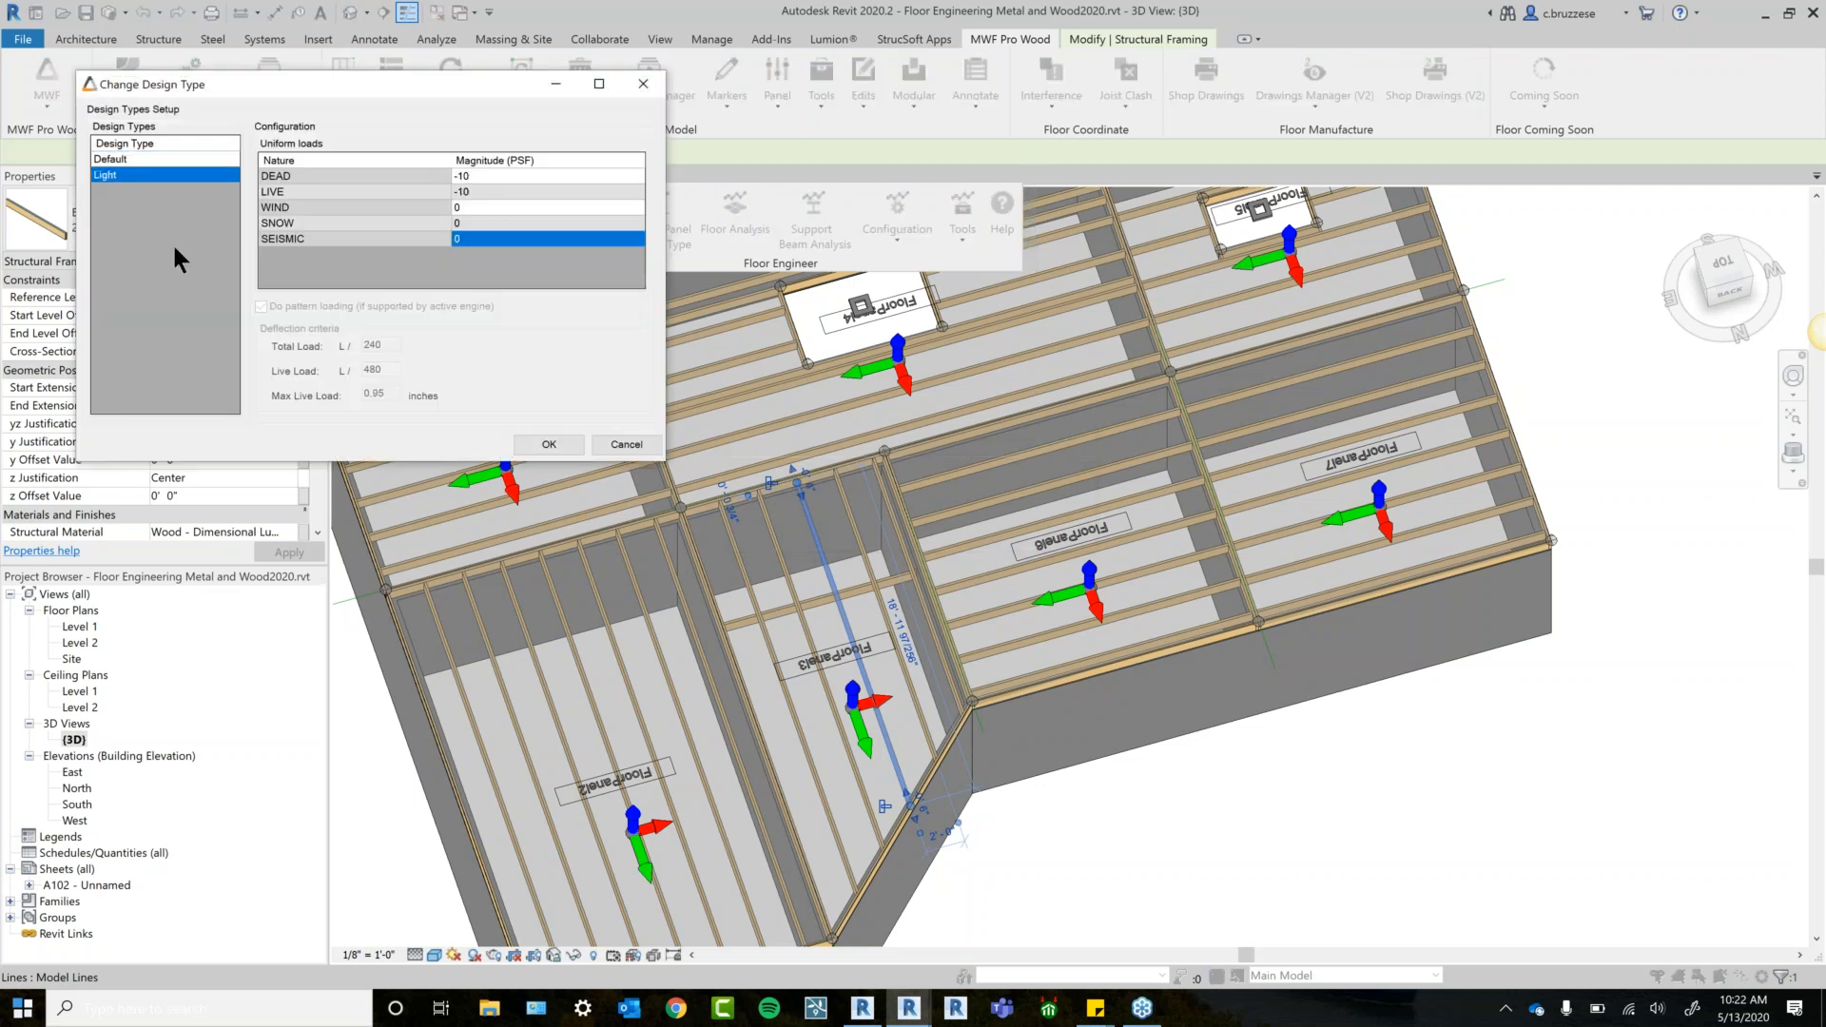
pyautogui.click(548, 445)
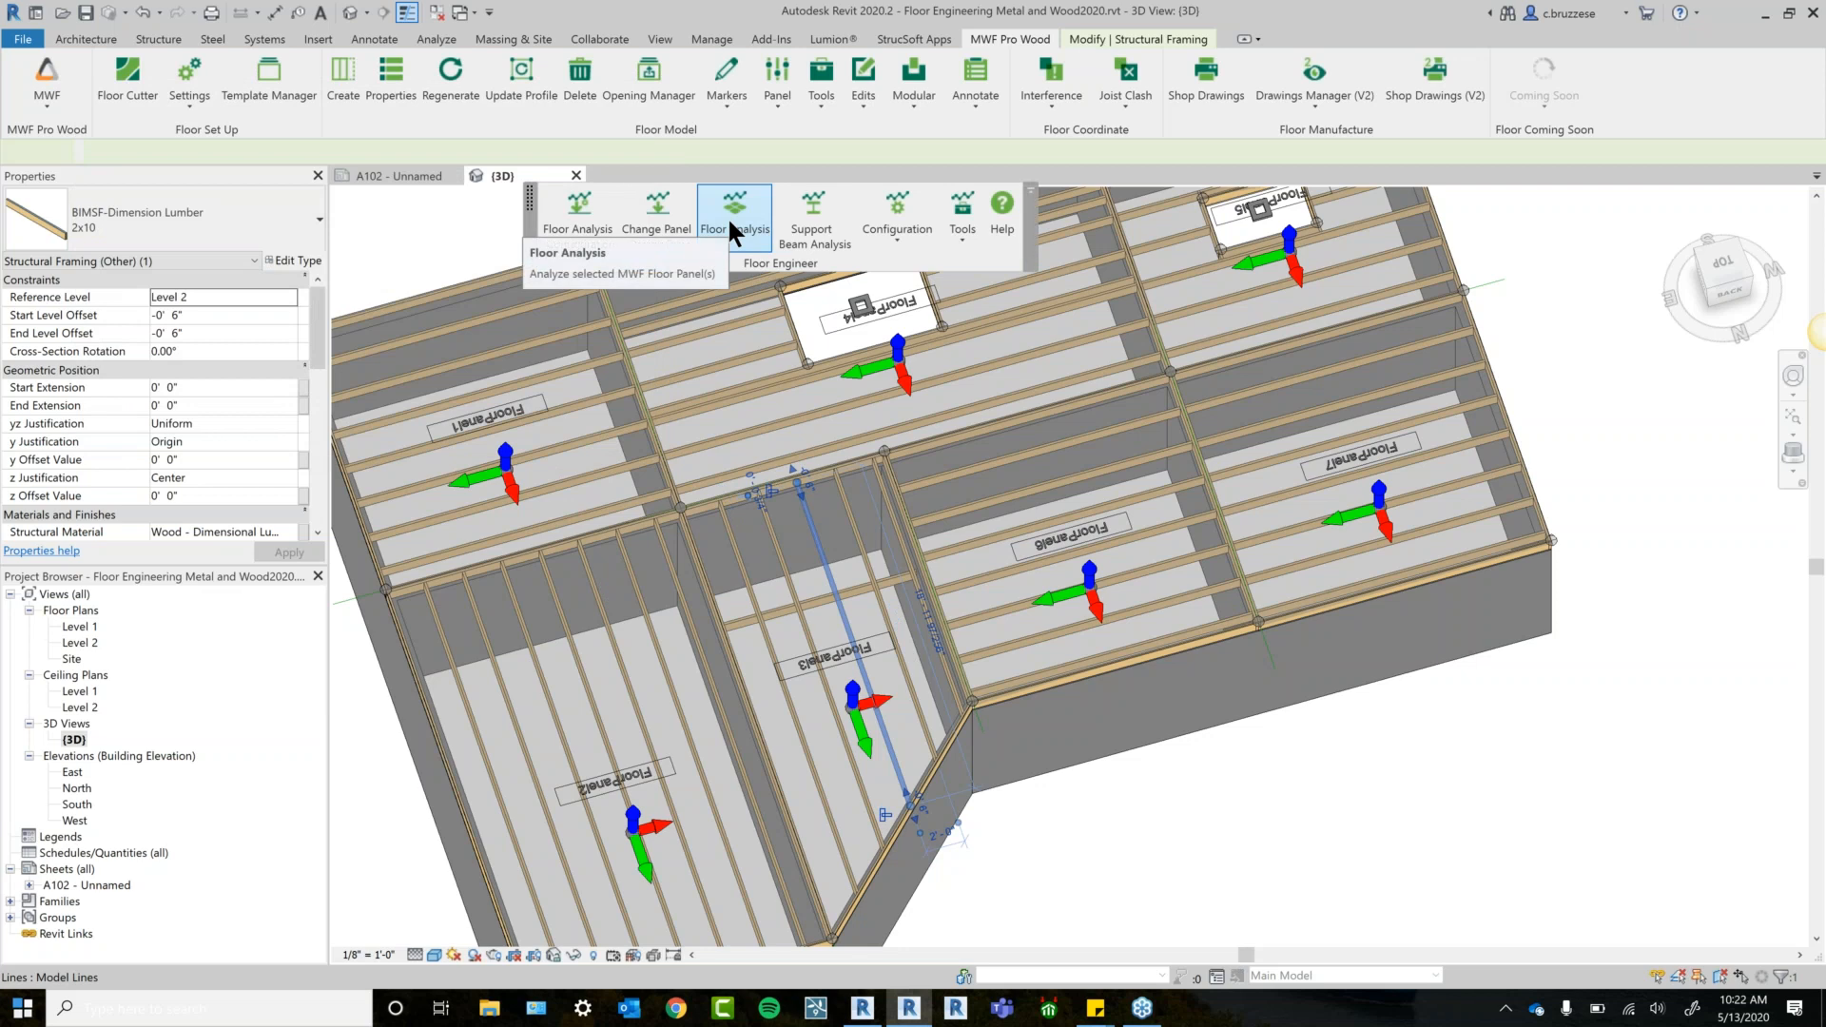
pyautogui.click(731, 227)
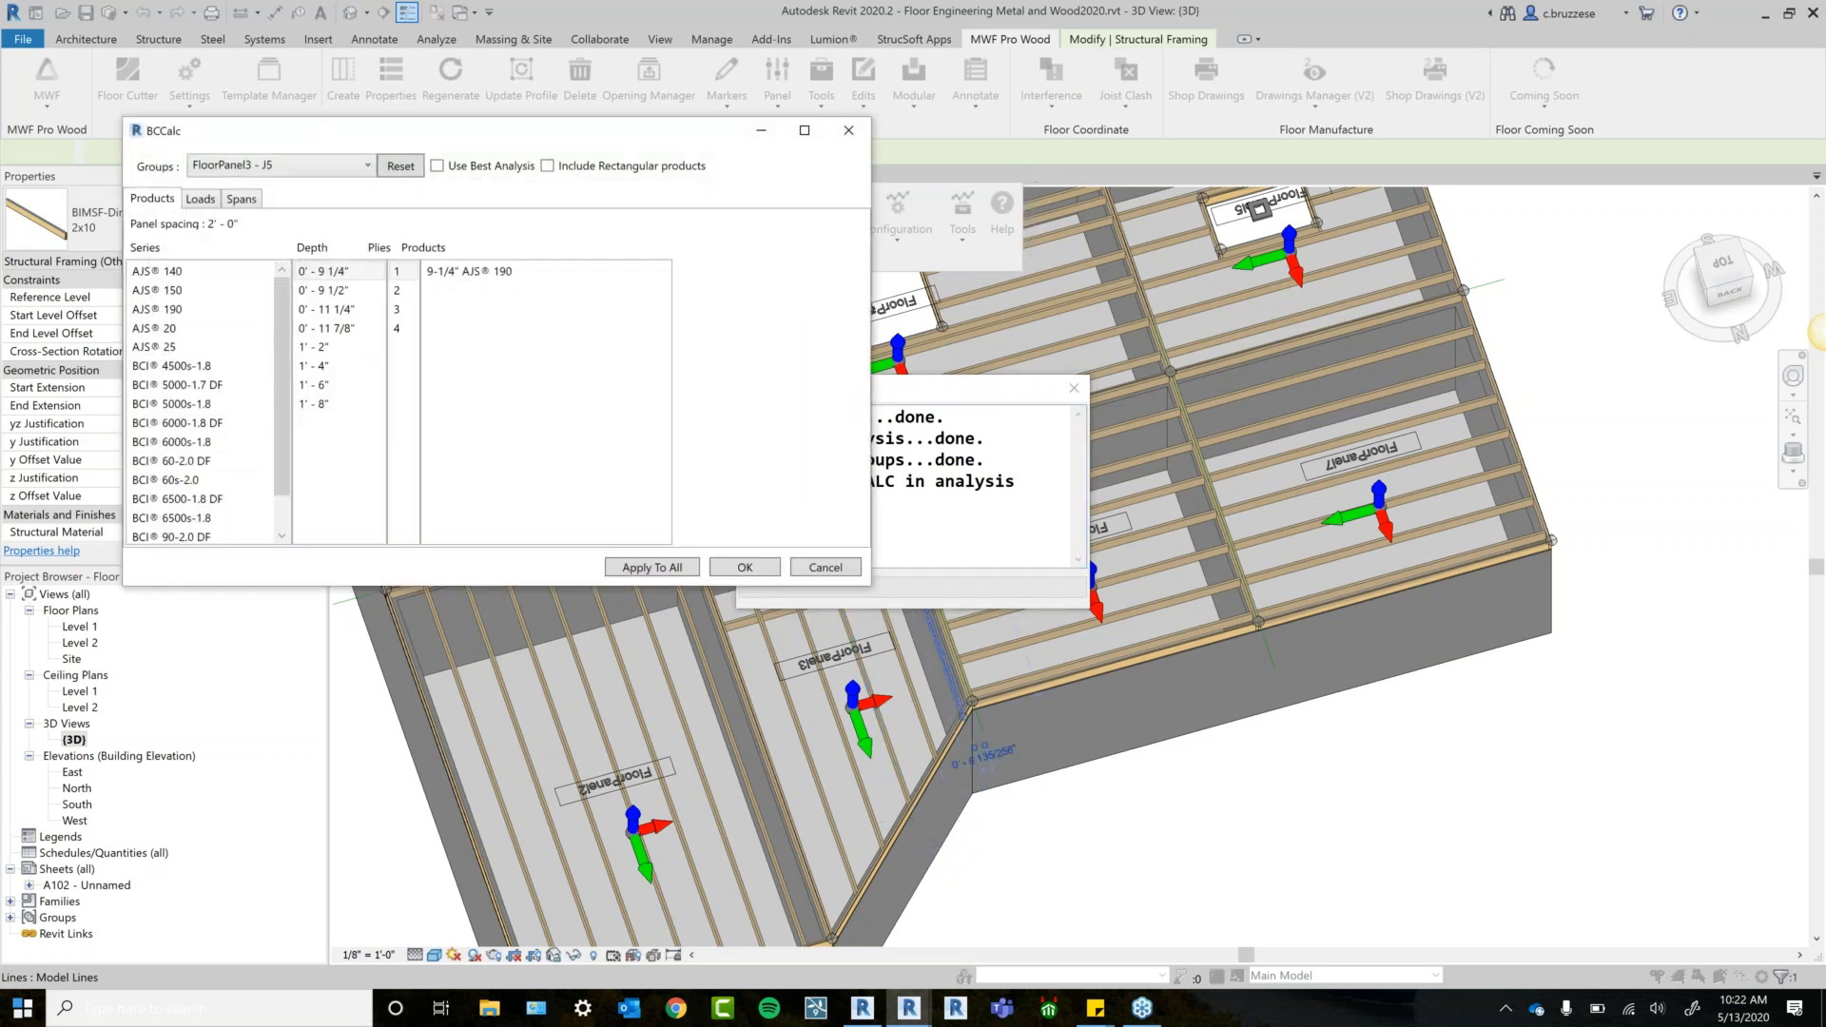
# Enlarge the BCCalc results window and review the joist group's loads and spans.
pyautogui.moveTo(681, 141); pyautogui.dragTo(689, 410)
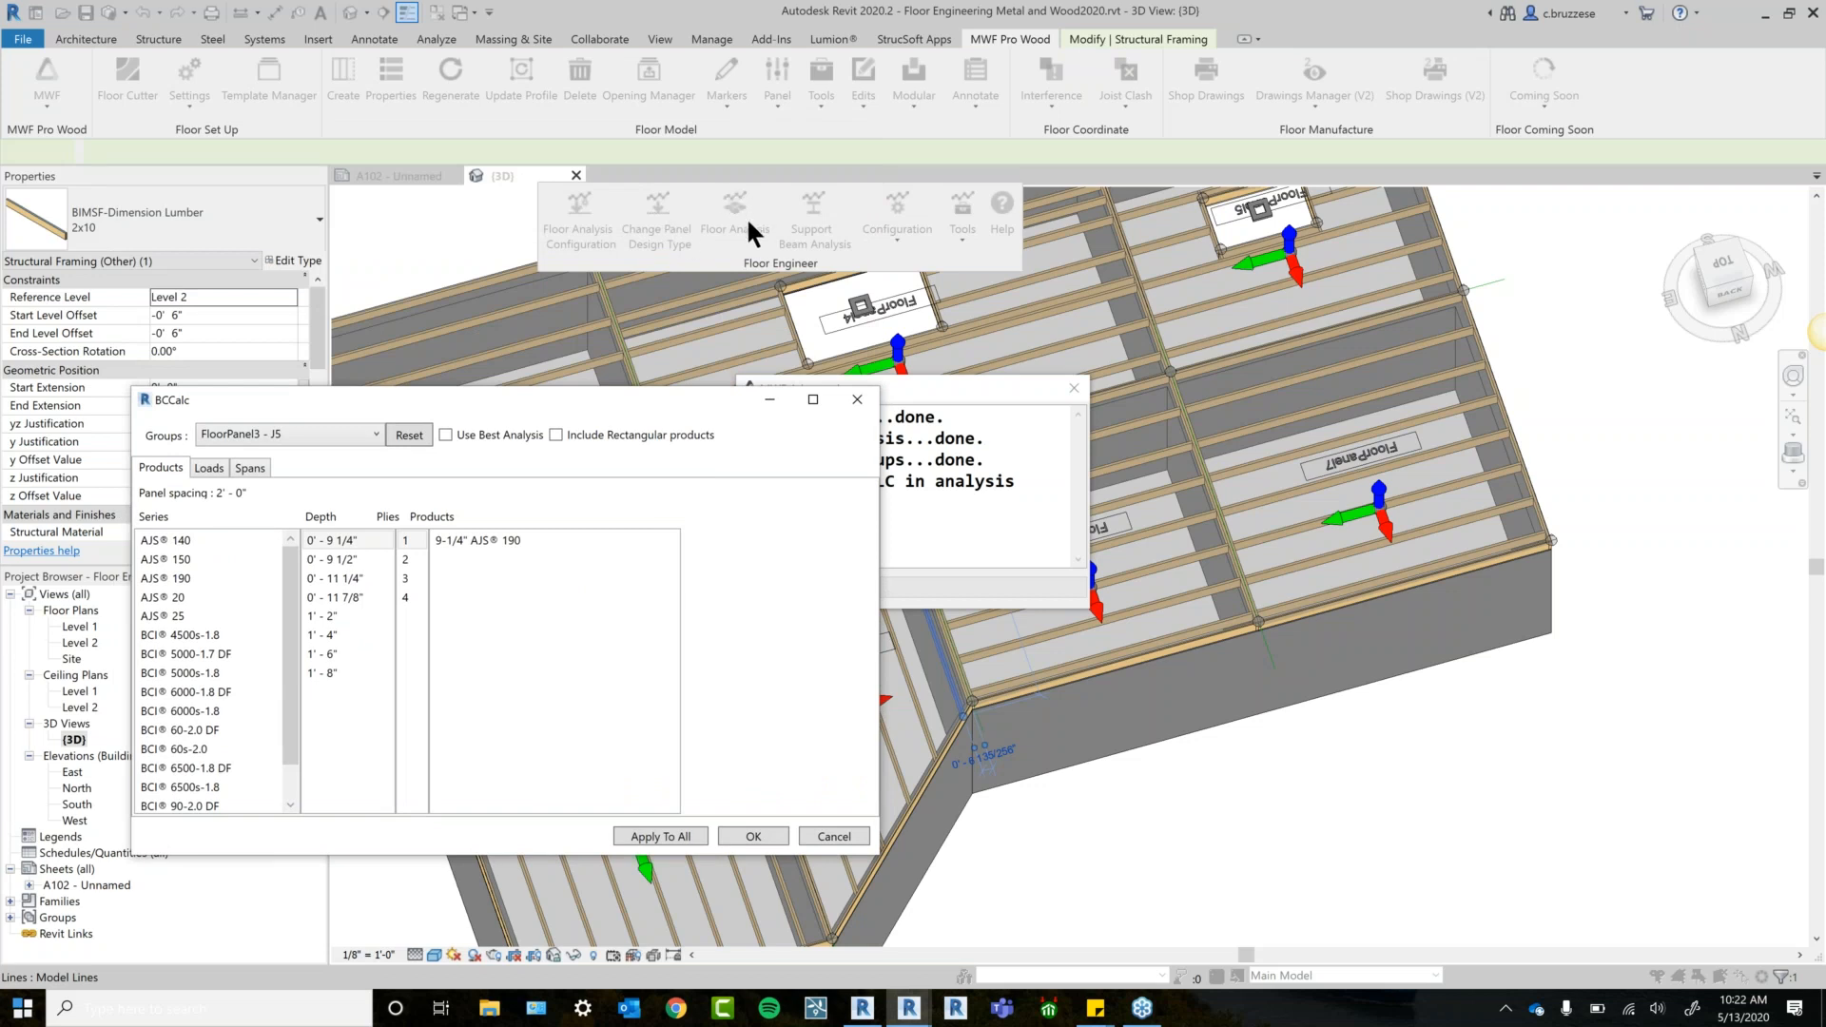
pyautogui.moveTo(581, 358); pyautogui.dragTo(665, 195)
pyautogui.moveTo(999, 652); pyautogui.dragTo(1104, 769)
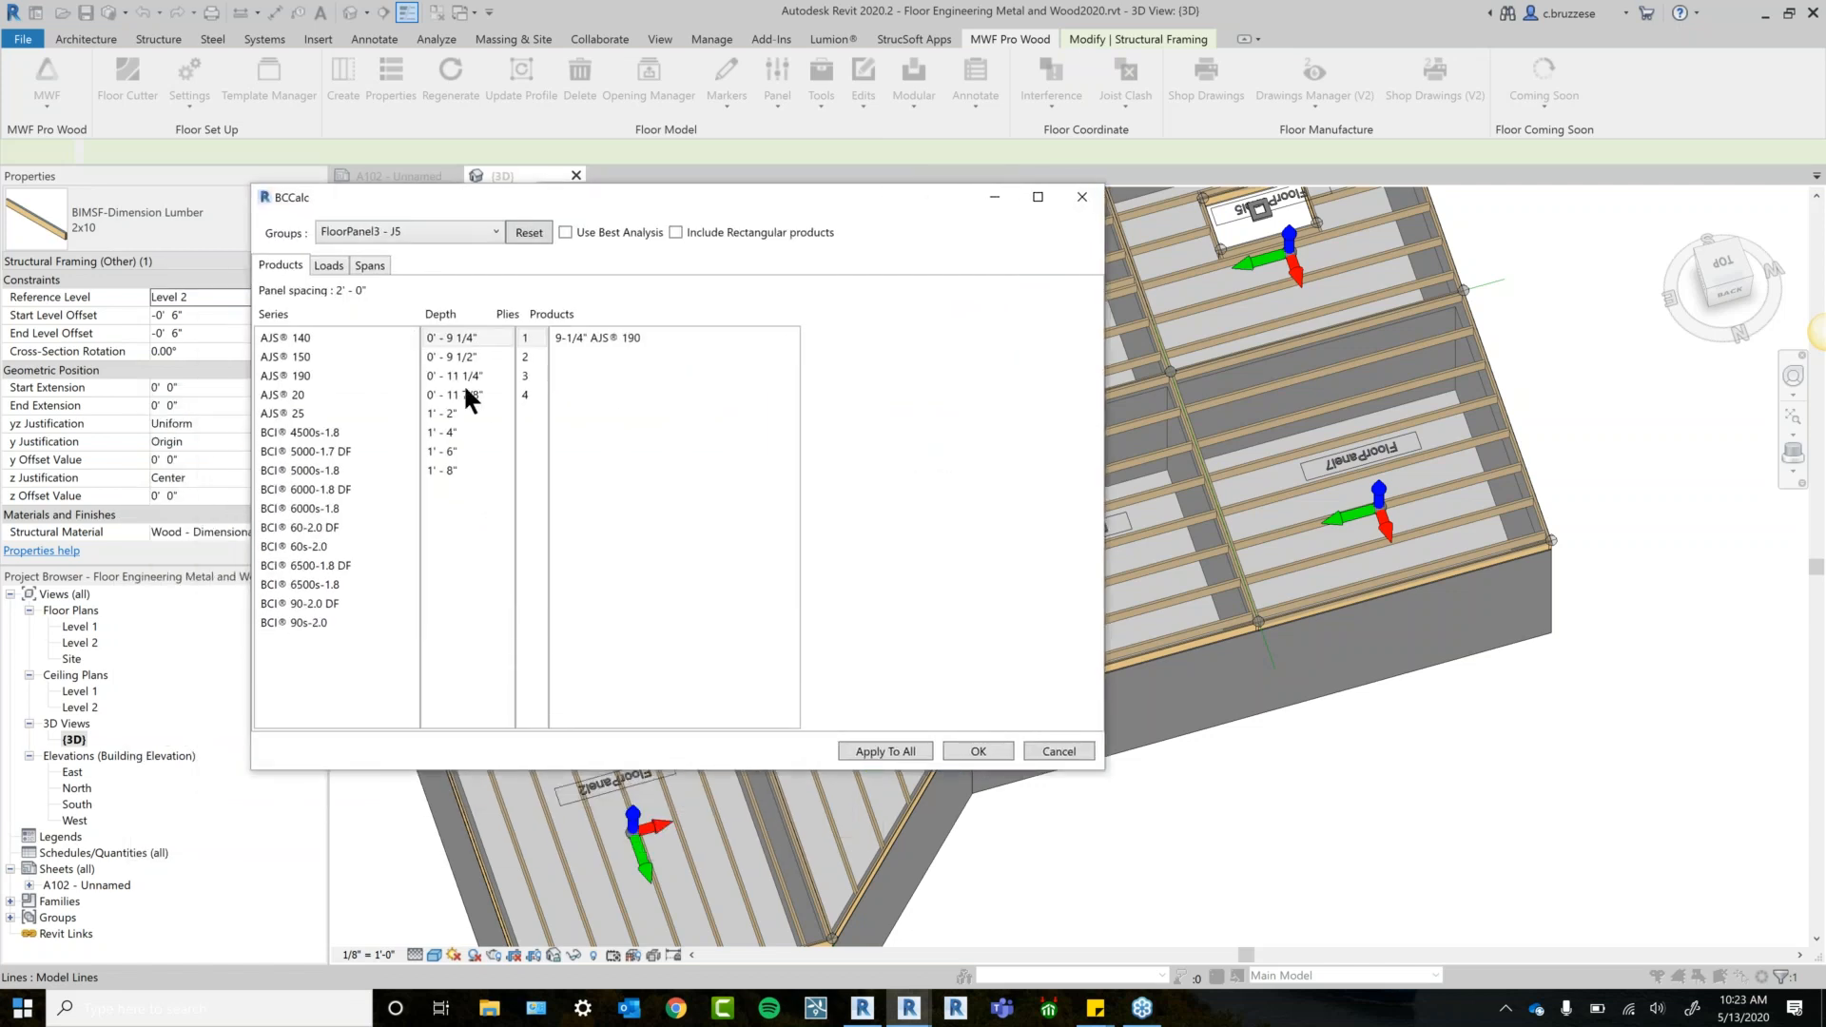
pyautogui.click(338, 262)
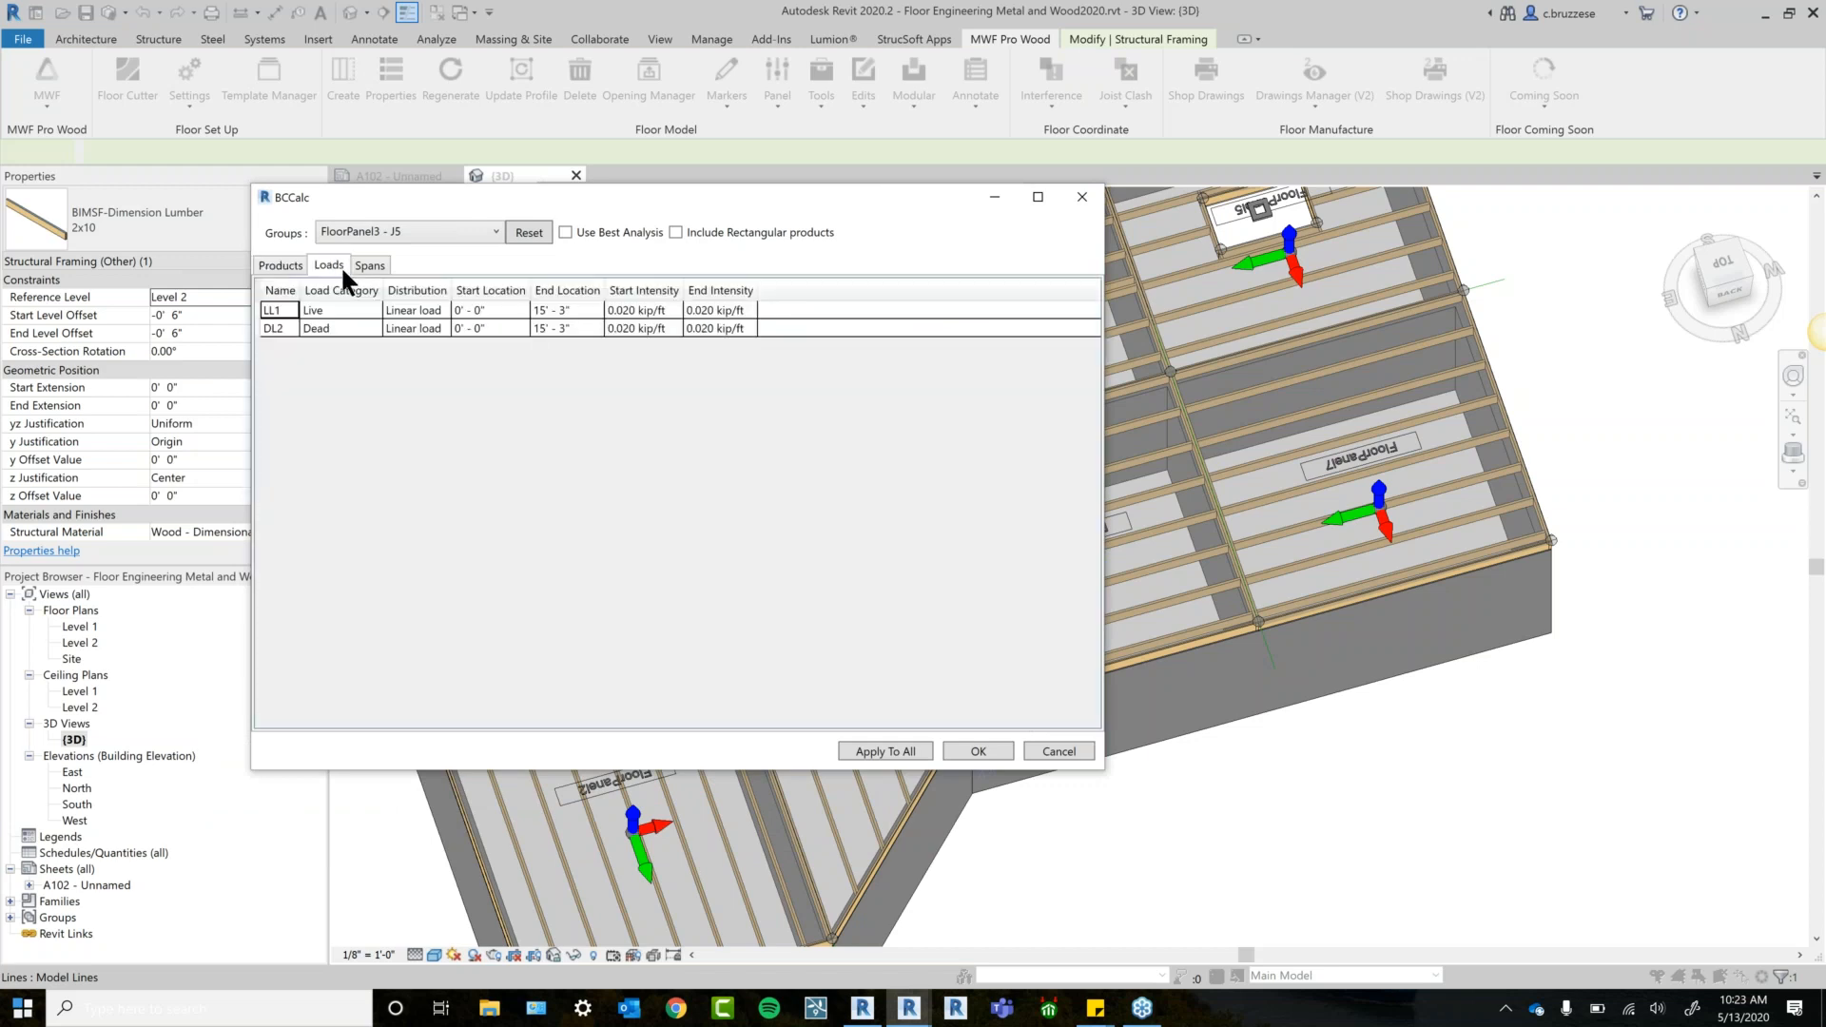
pyautogui.click(381, 264)
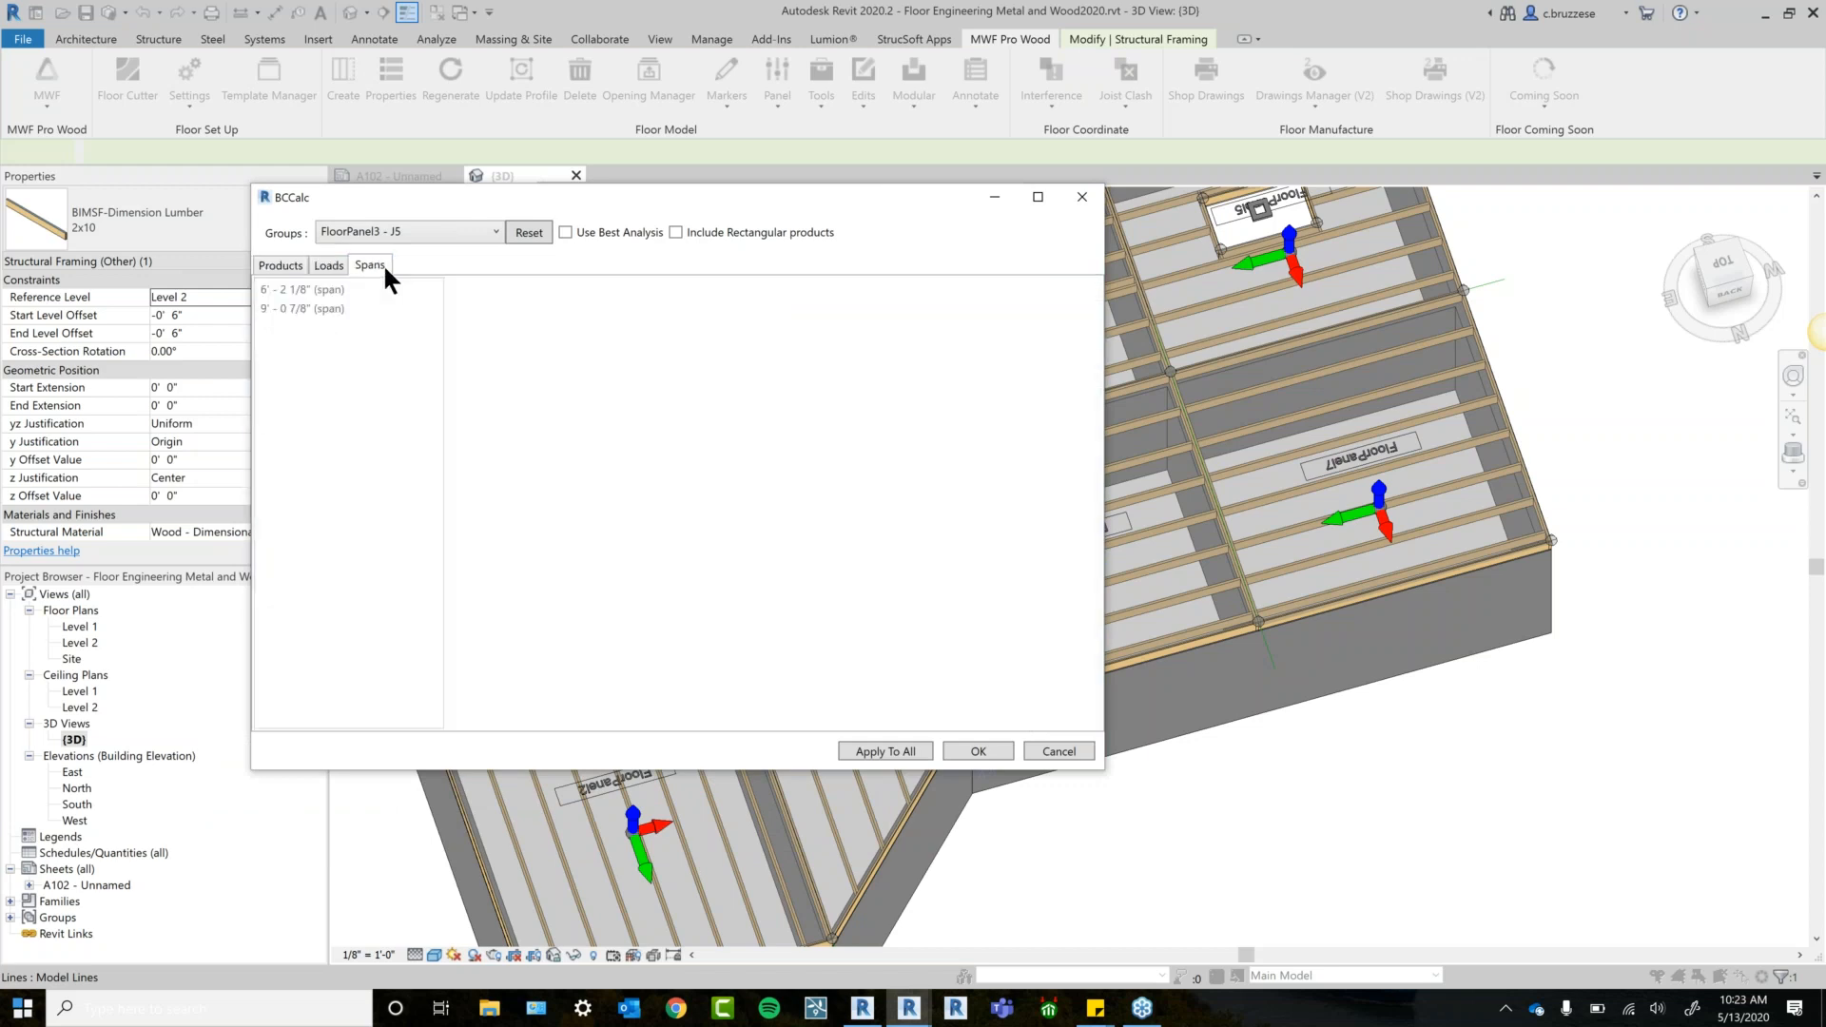
pyautogui.click(291, 266)
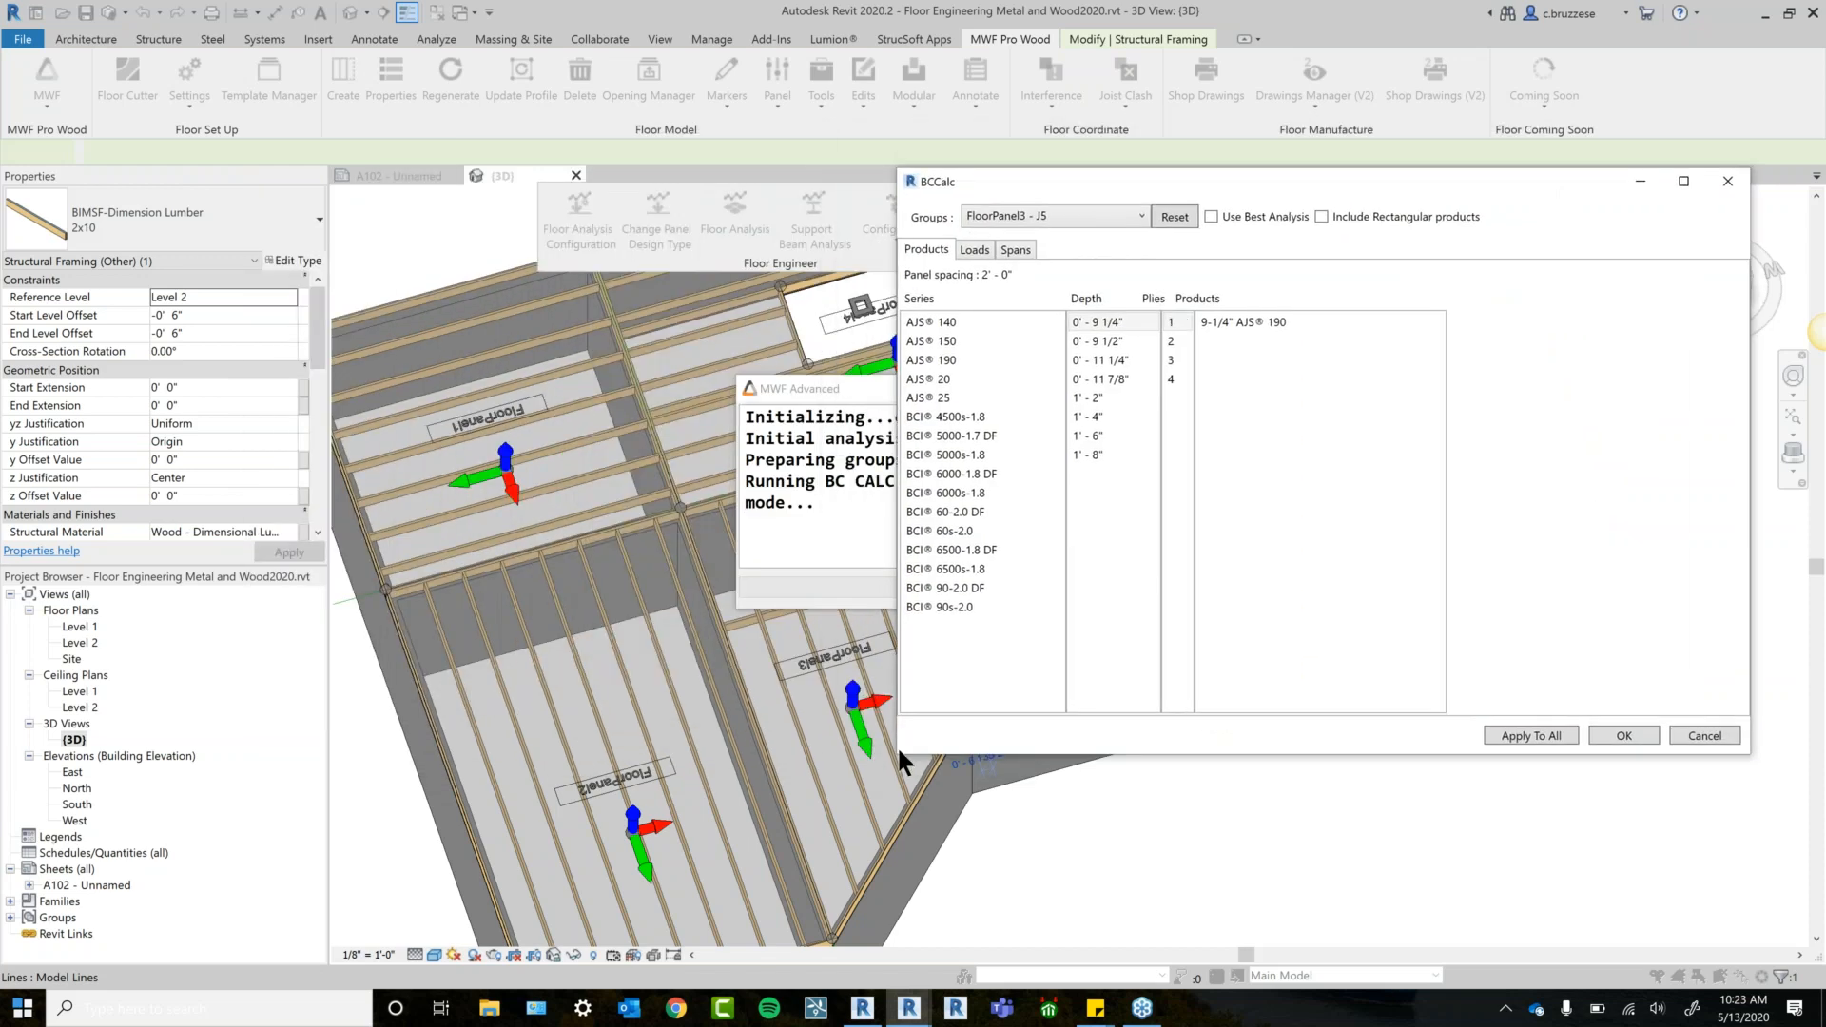
# Review the results for FloorPanel3 groups J3, J4 and J1.
pyautogui.moveTo(893, 757); pyautogui.dragTo(980, 706)
pyautogui.moveTo(1163, 178); pyautogui.dragTo(1172, 241)
pyautogui.click(1162, 281)
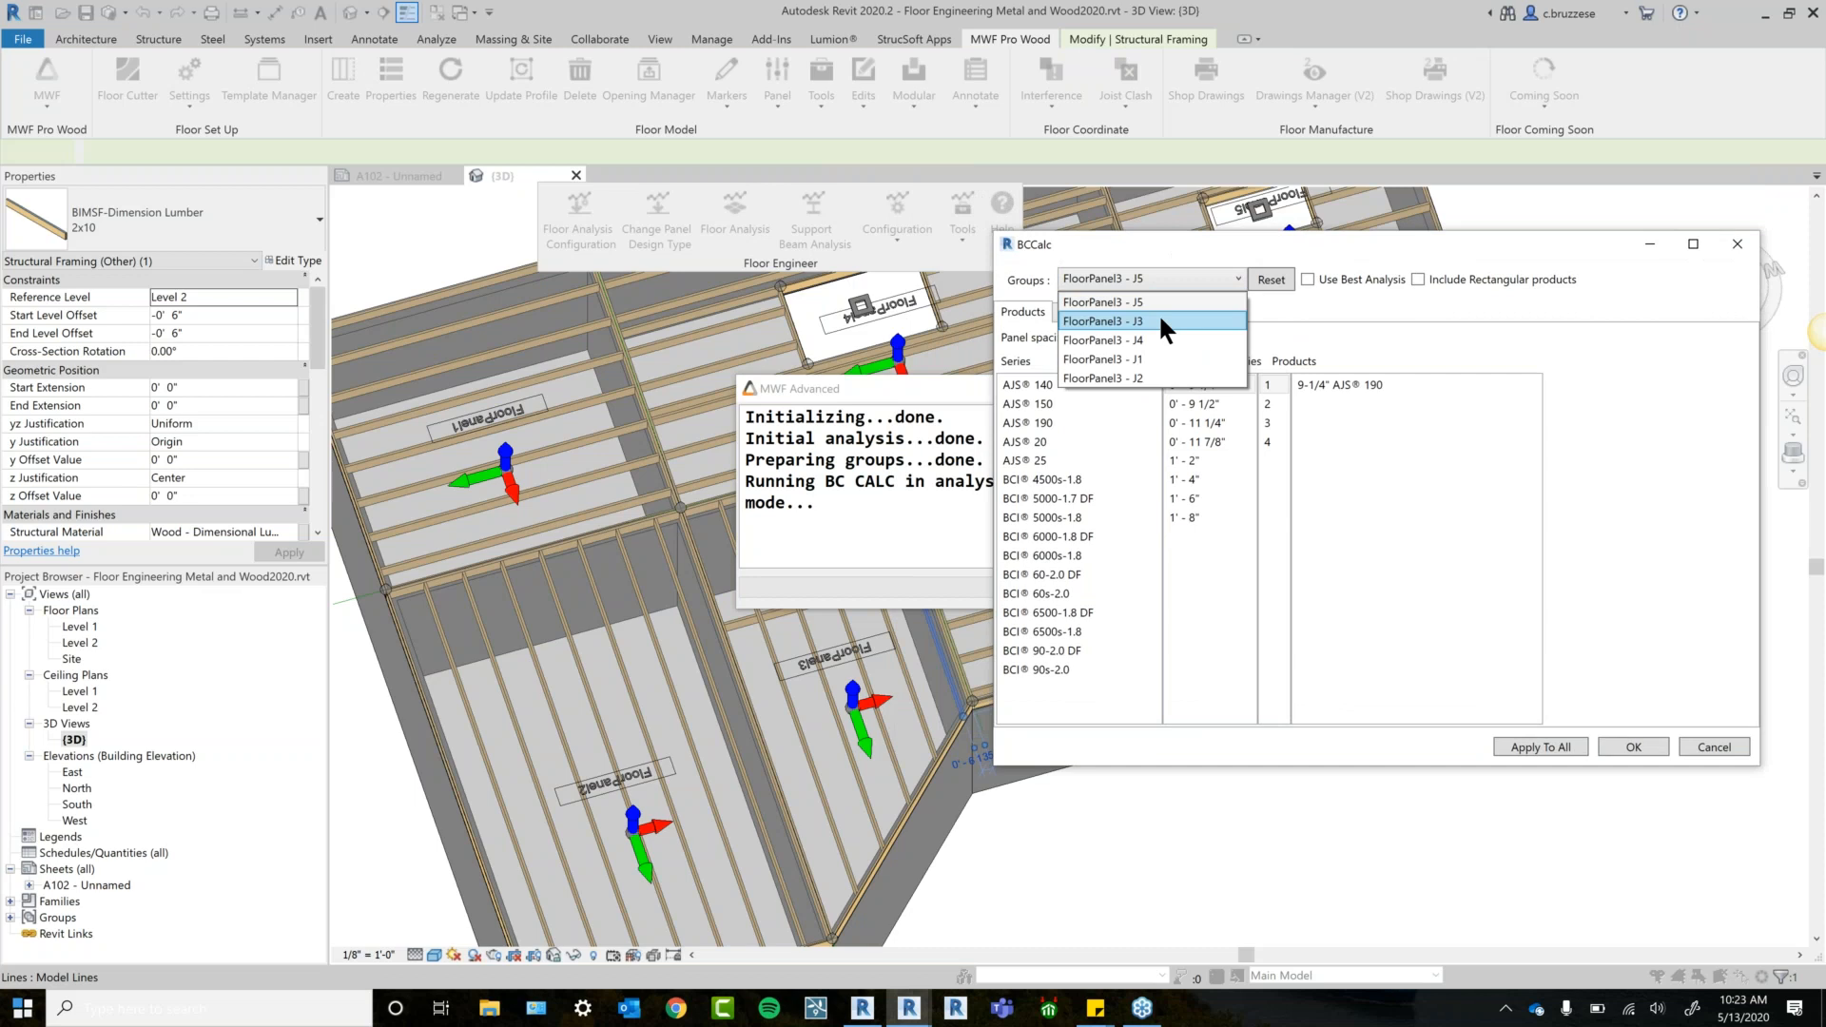
pyautogui.click(1159, 322)
pyautogui.click(1150, 274)
pyautogui.click(1134, 341)
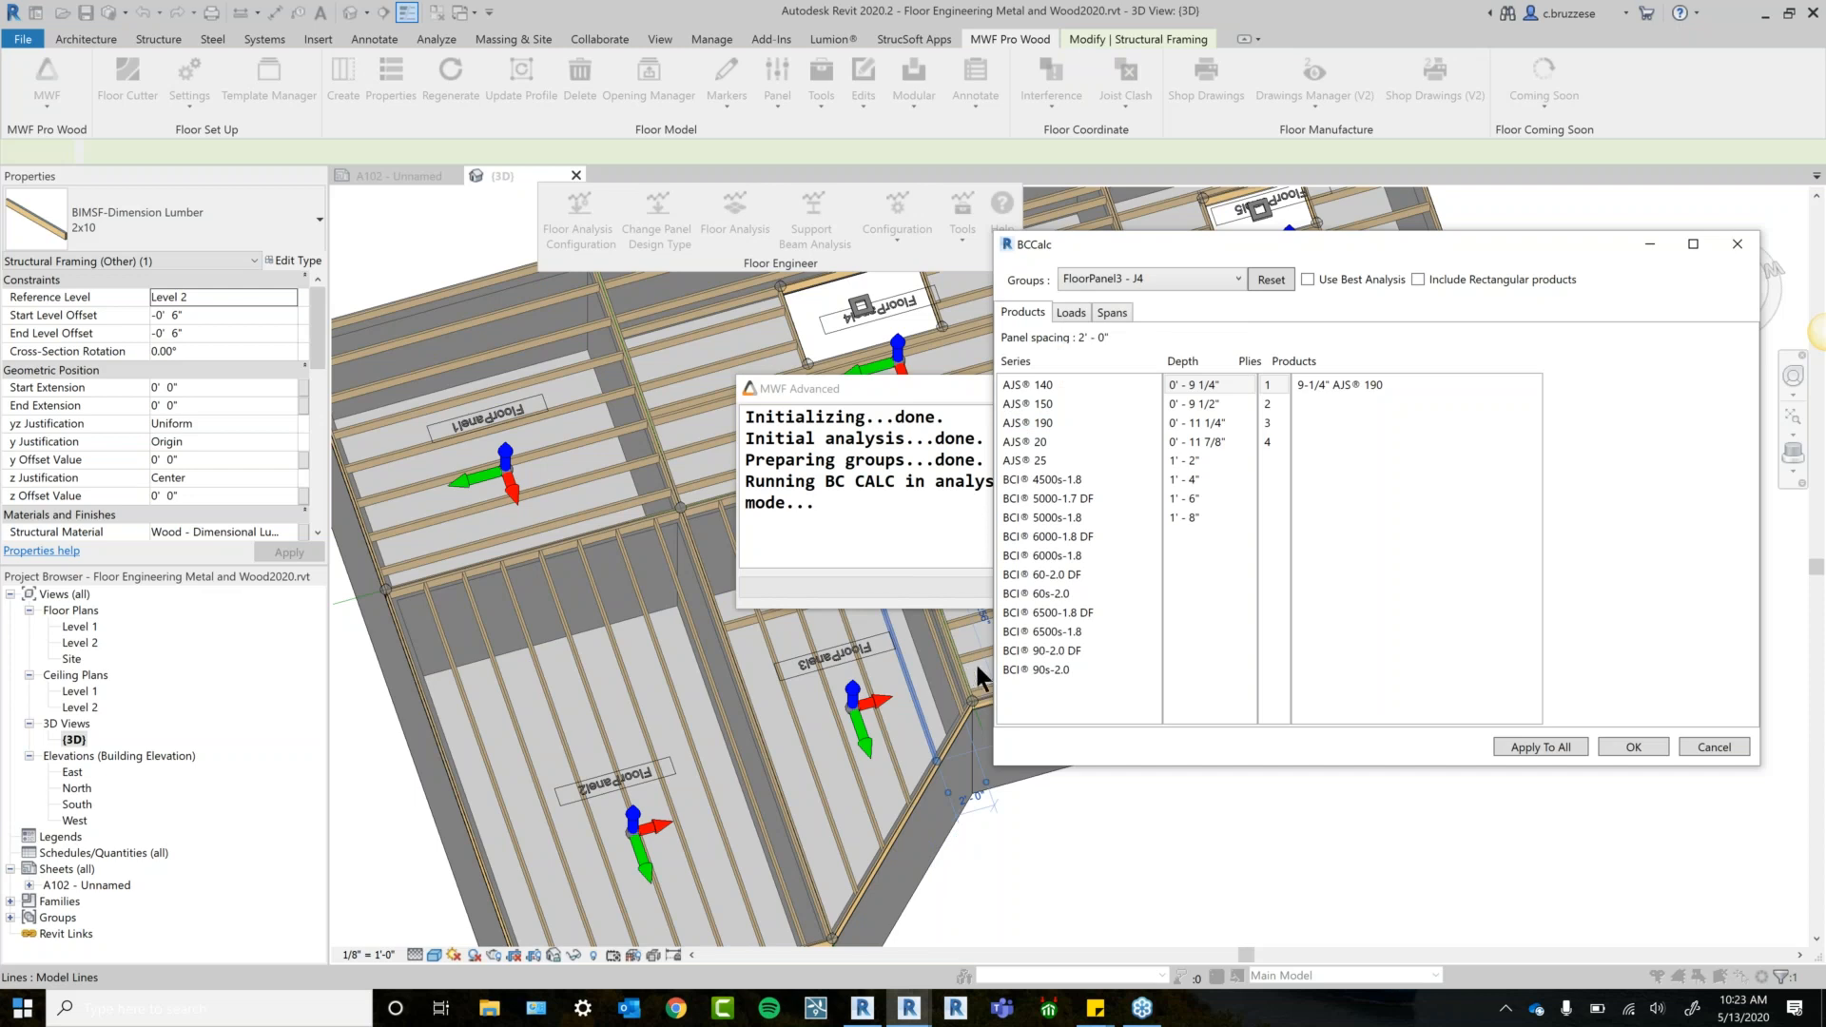
pyautogui.click(1157, 279)
pyautogui.click(1145, 348)
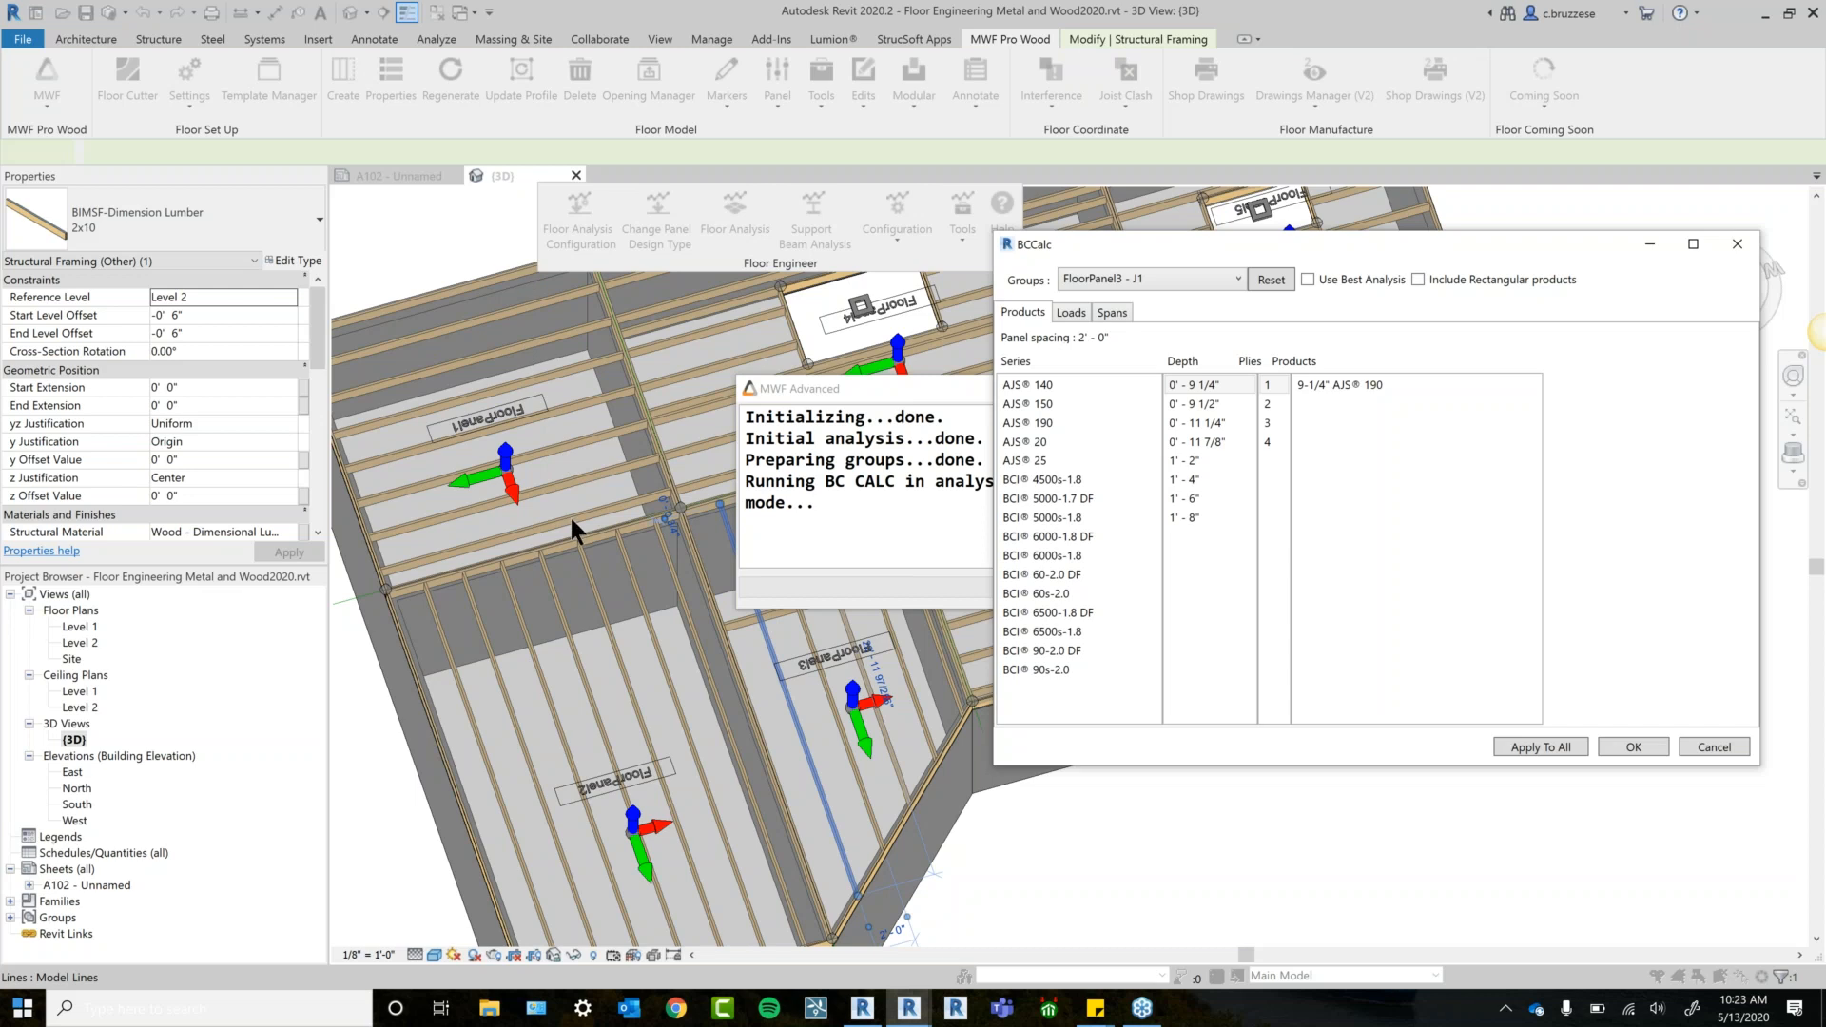
# Limit FloorPanel3 - J2 to AJS 140/150 at 9-1/2" and 11-7/8" depths, with Best Analysis on.
pyautogui.moveTo(1083, 237); pyautogui.dragTo(788, 238)
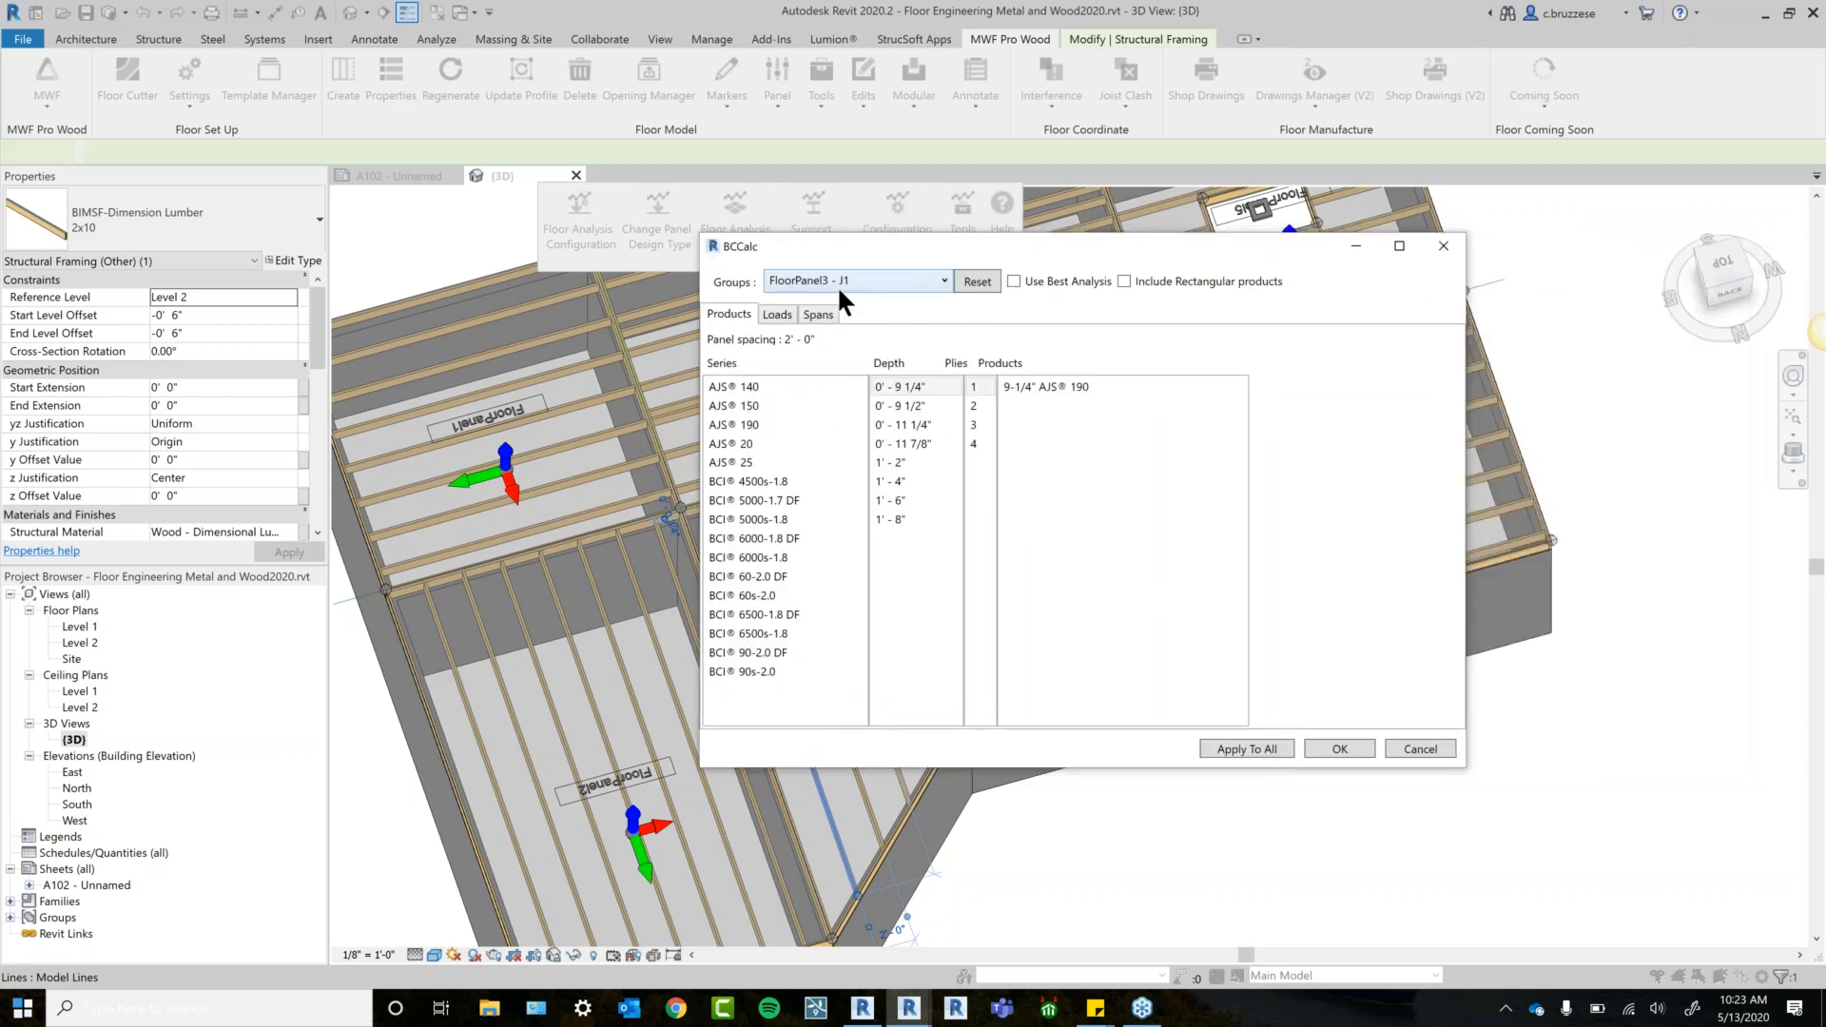
pyautogui.click(837, 282)
pyautogui.click(839, 381)
pyautogui.moveTo(1117, 244); pyautogui.dragTo(1017, 266)
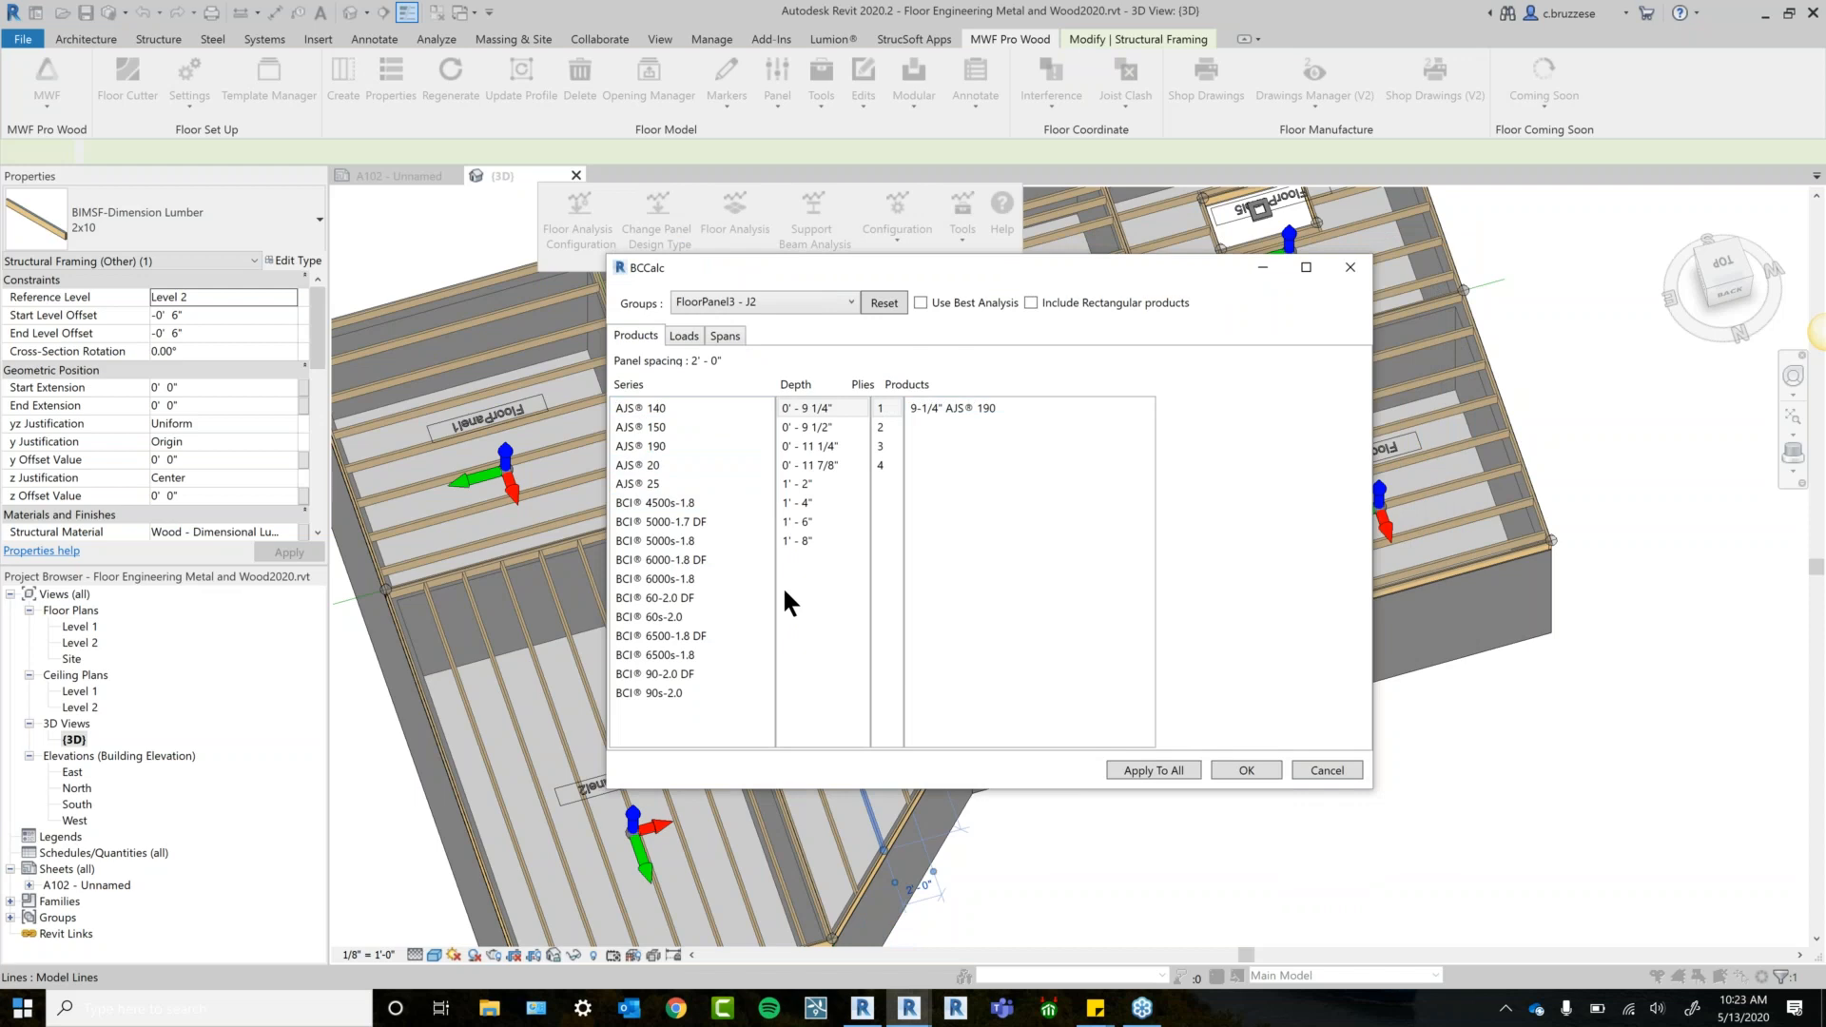
pyautogui.click(712, 413)
pyautogui.click(714, 424)
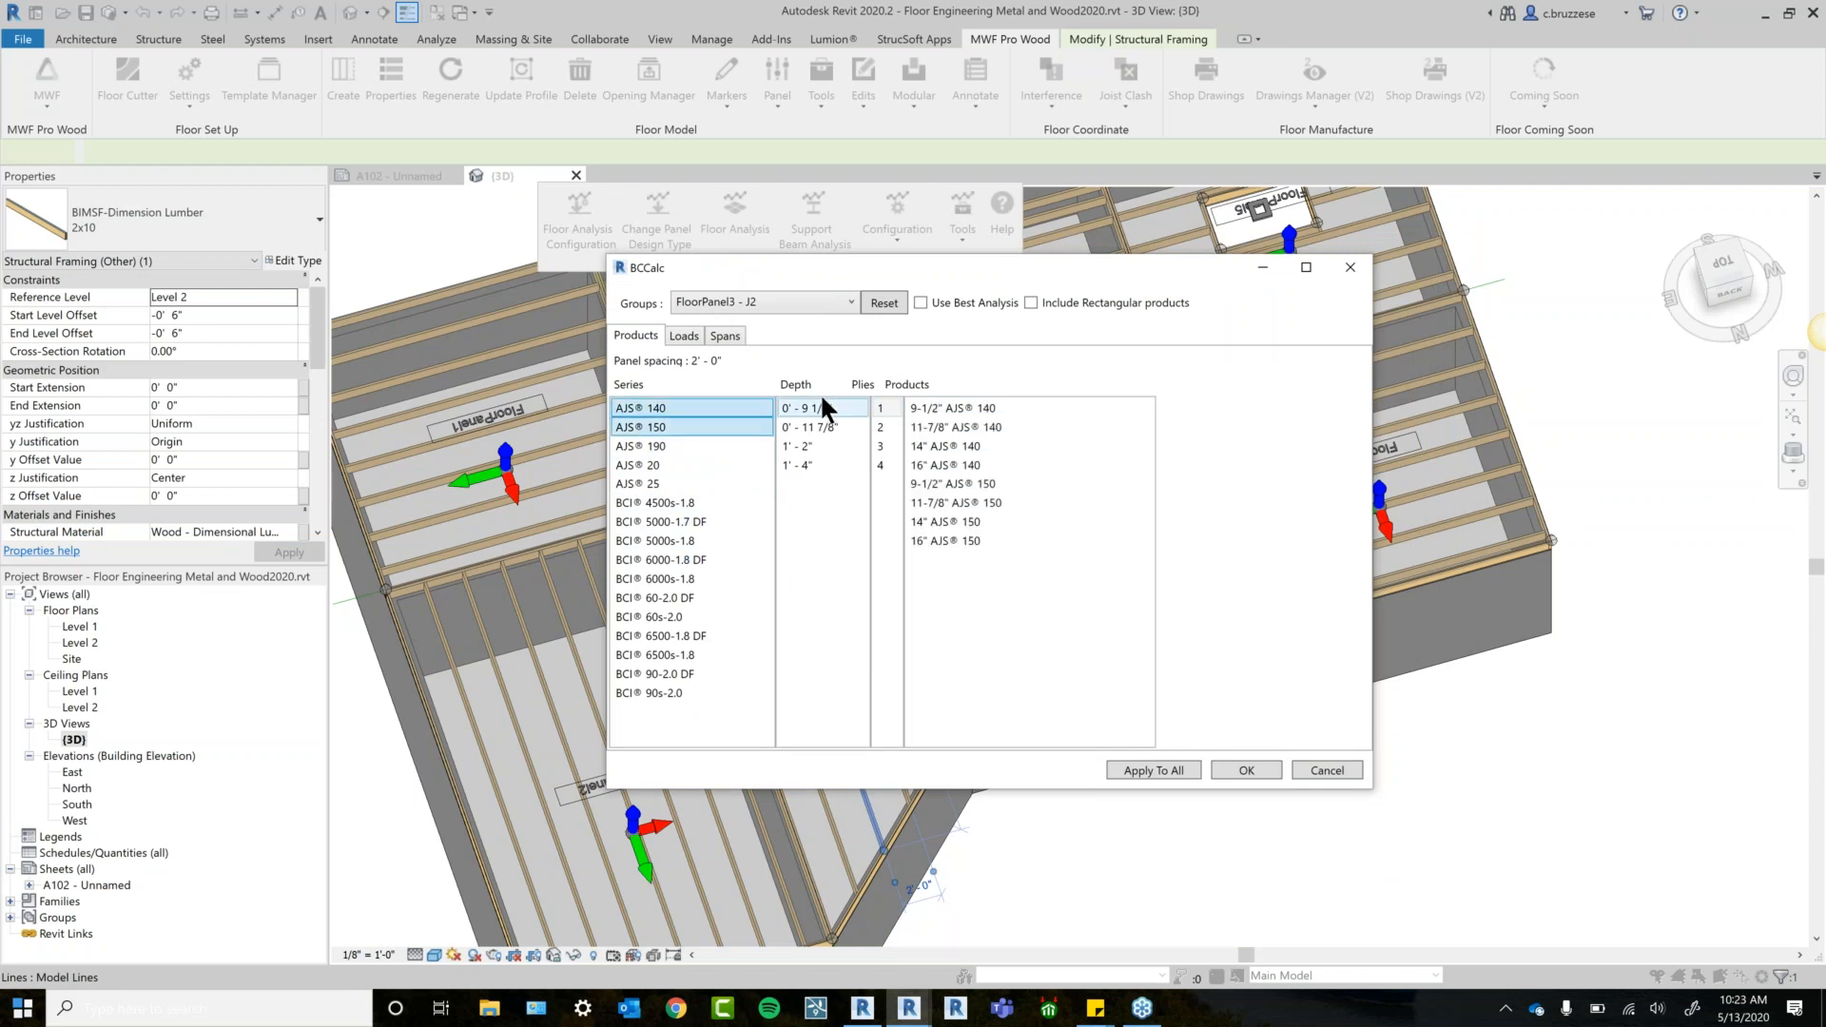
pyautogui.click(820, 408)
pyautogui.click(881, 408)
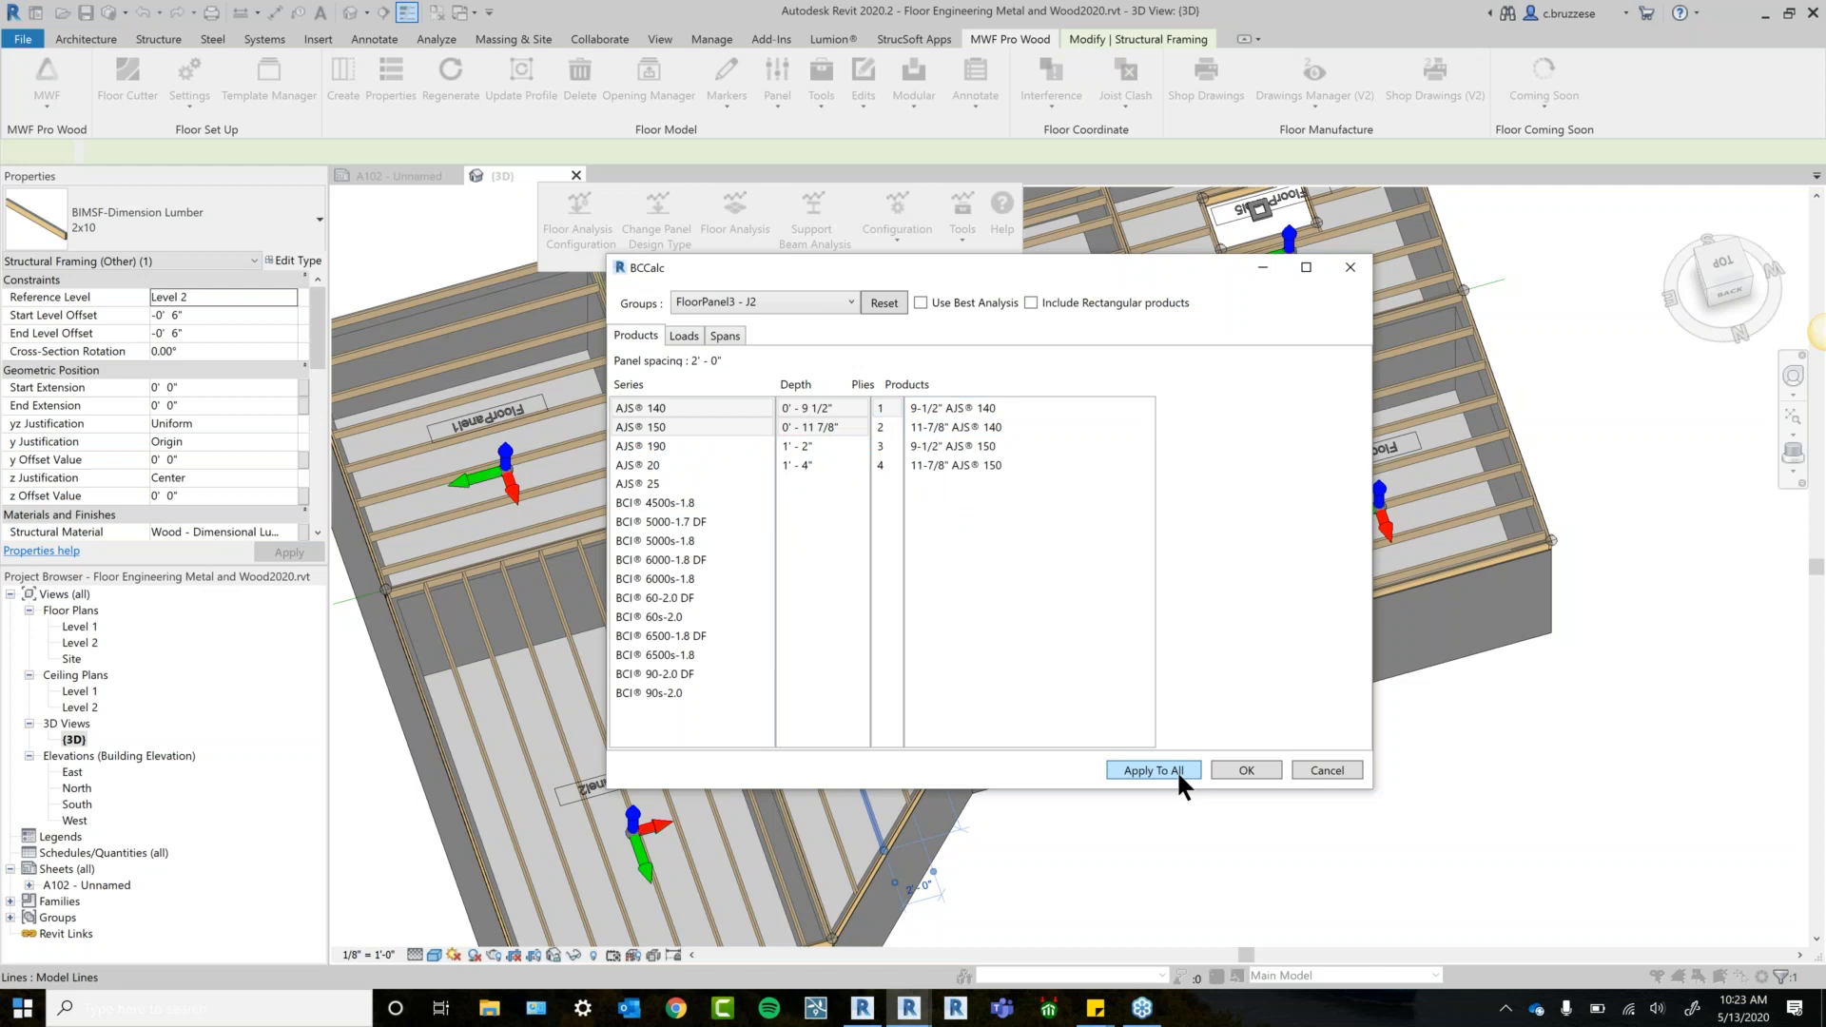
pyautogui.click(955, 304)
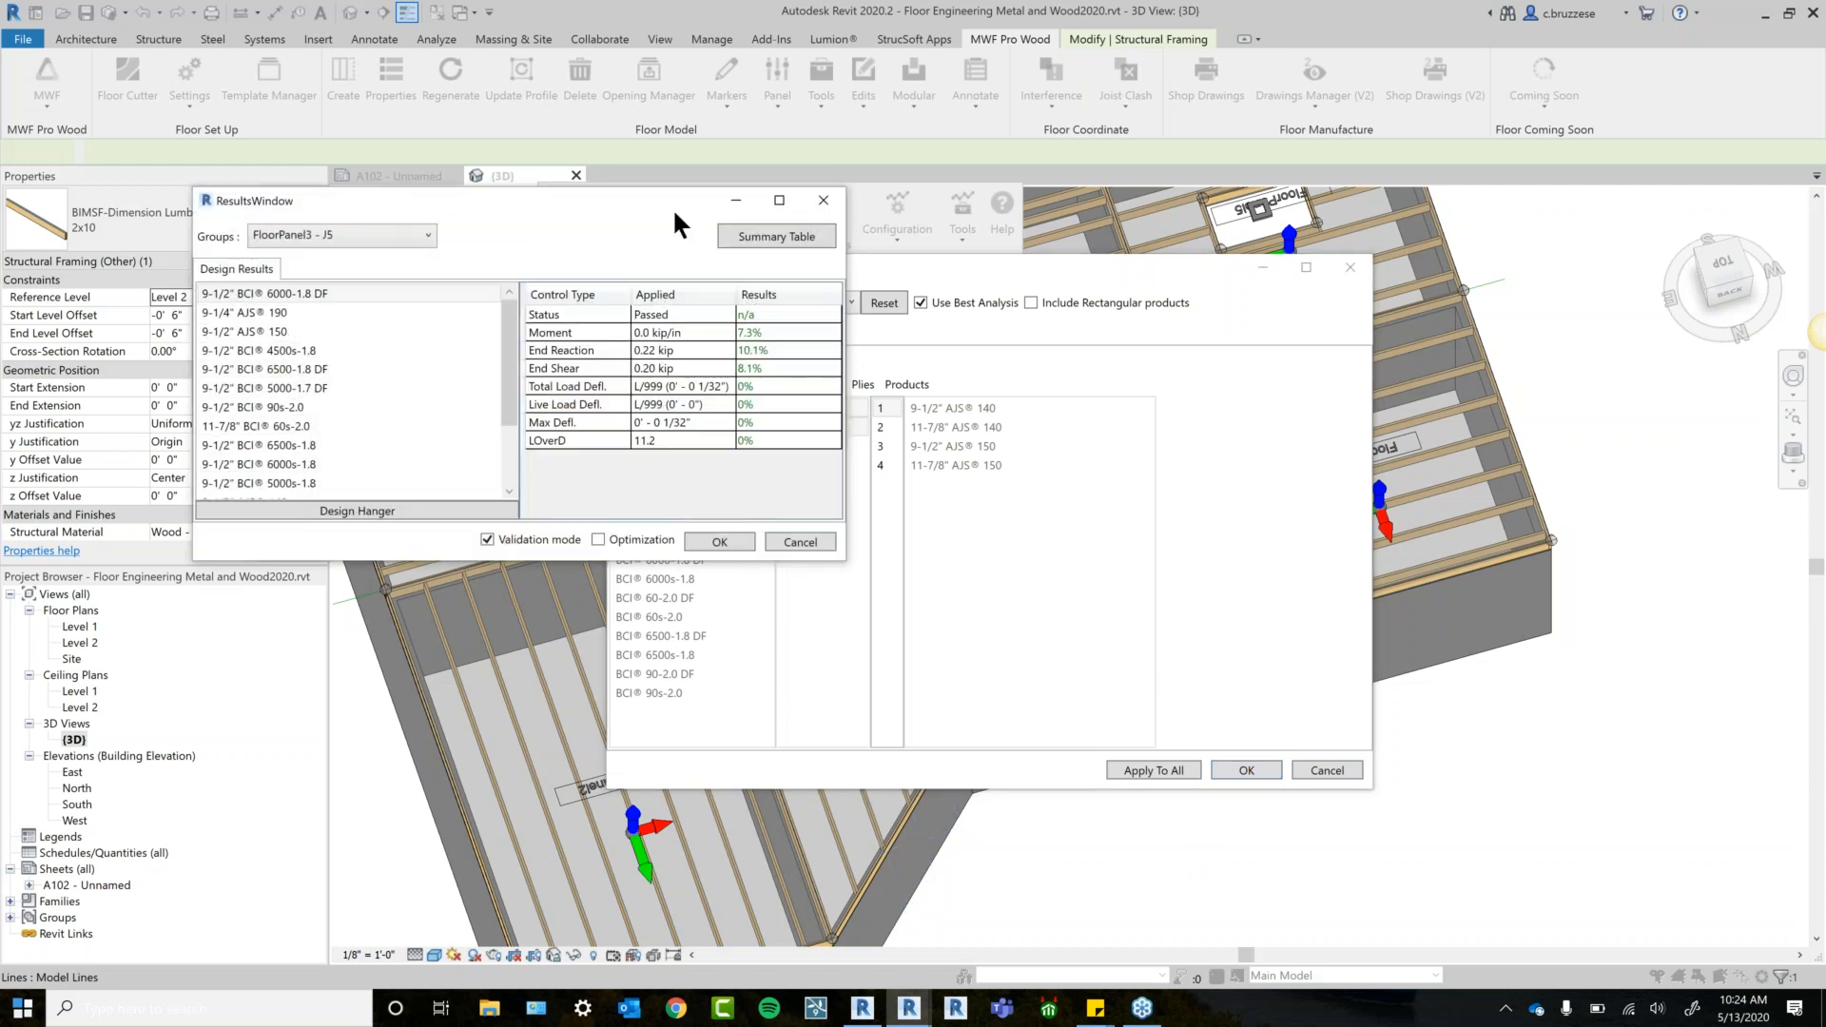
# Compare the analysis results for FloorPanel3 groups J3 and J5.
pyautogui.click(384, 234)
pyautogui.click(314, 274)
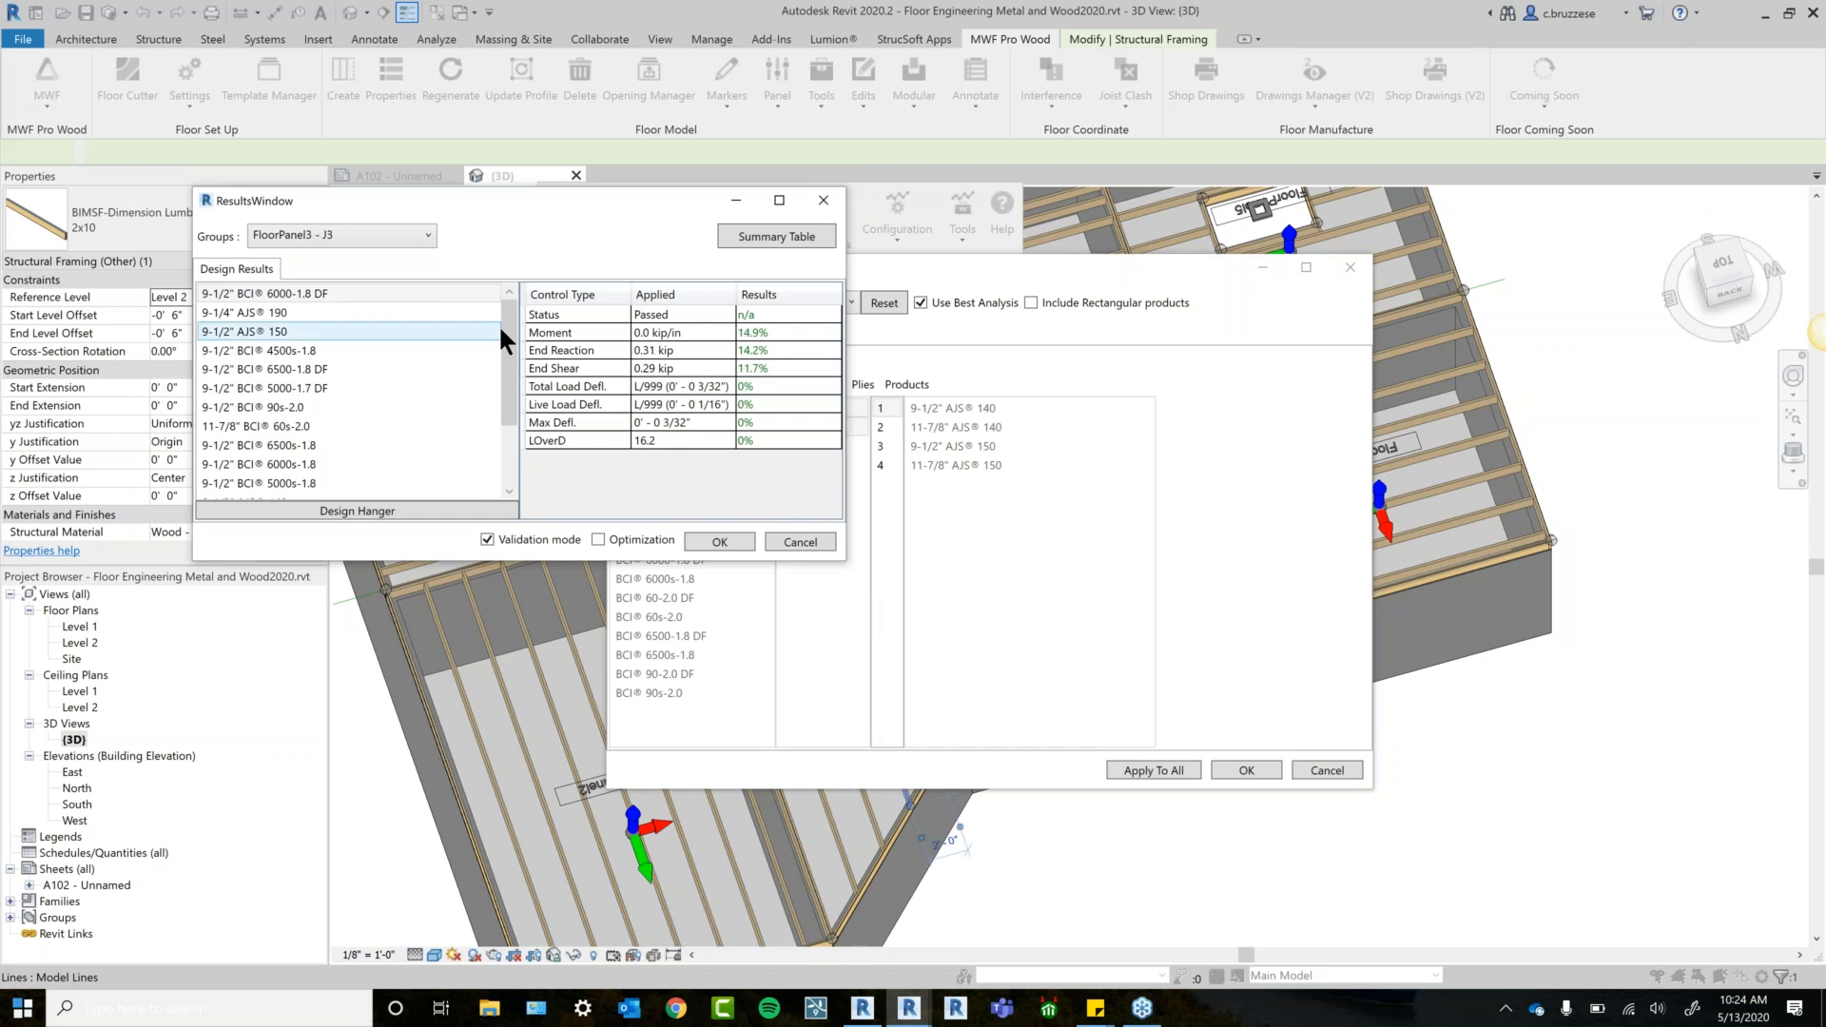
pyautogui.click(331, 238)
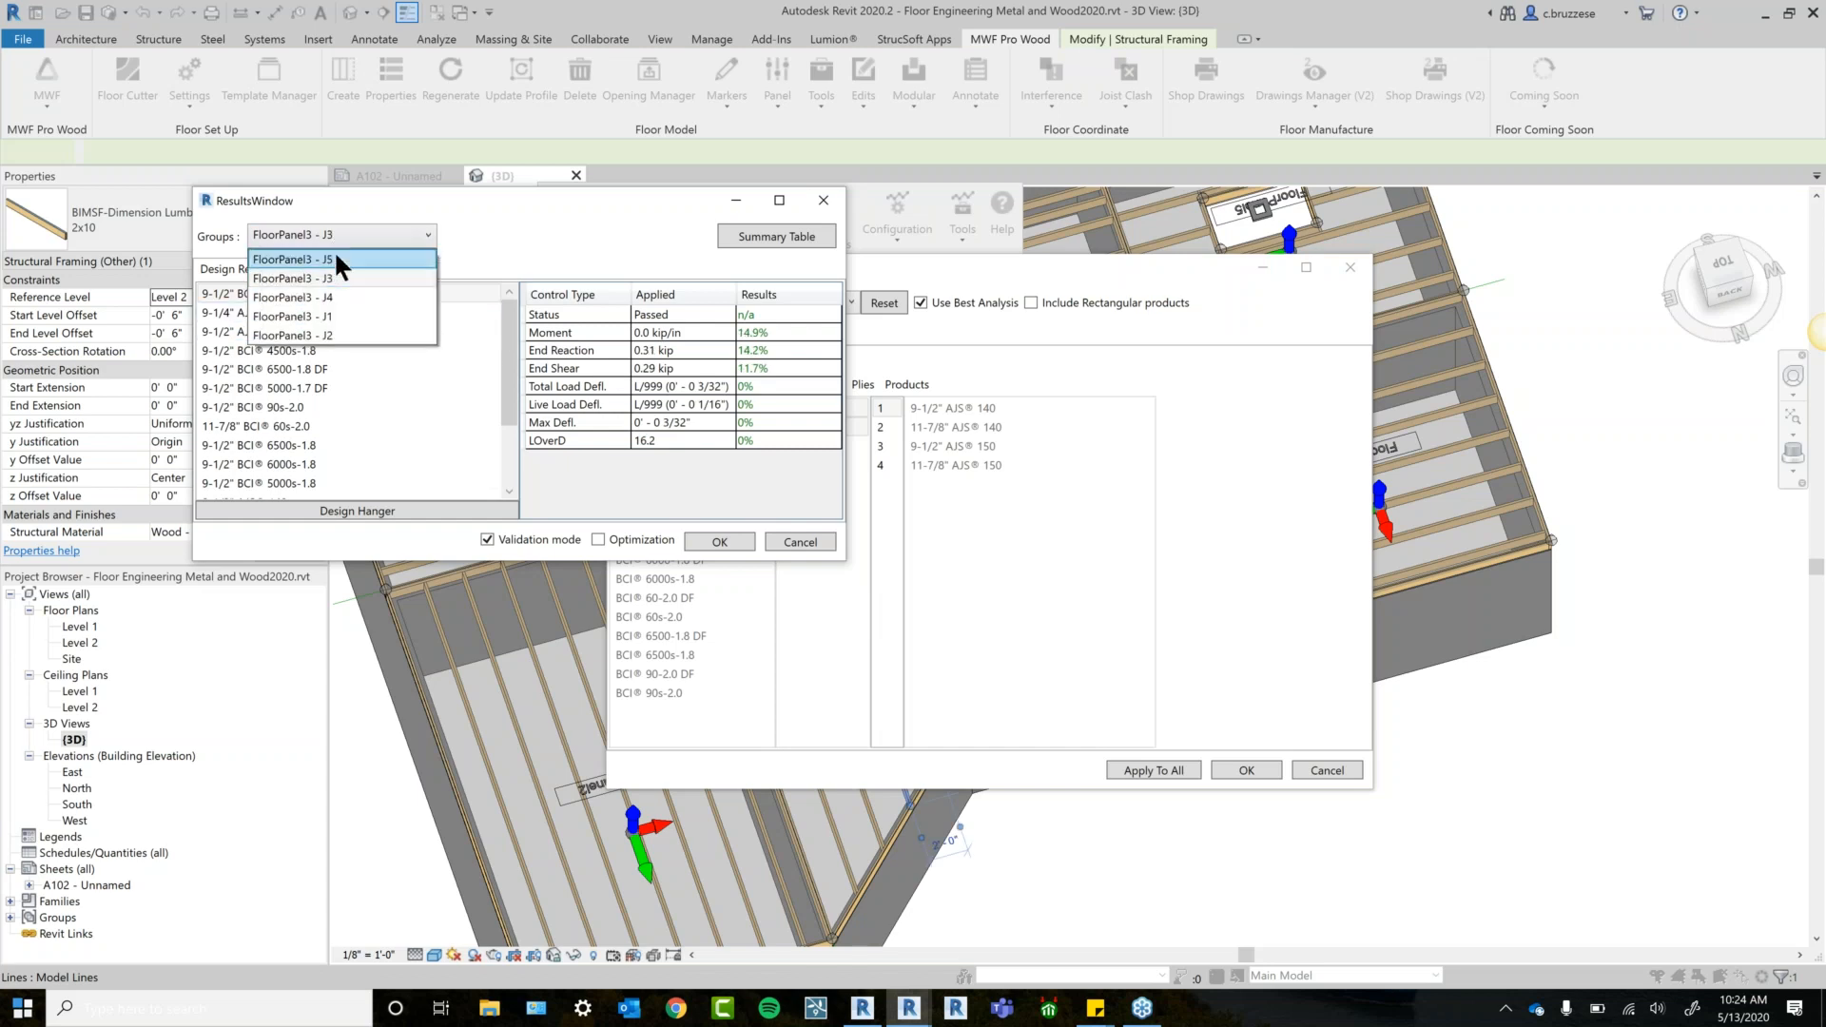
pyautogui.click(371, 316)
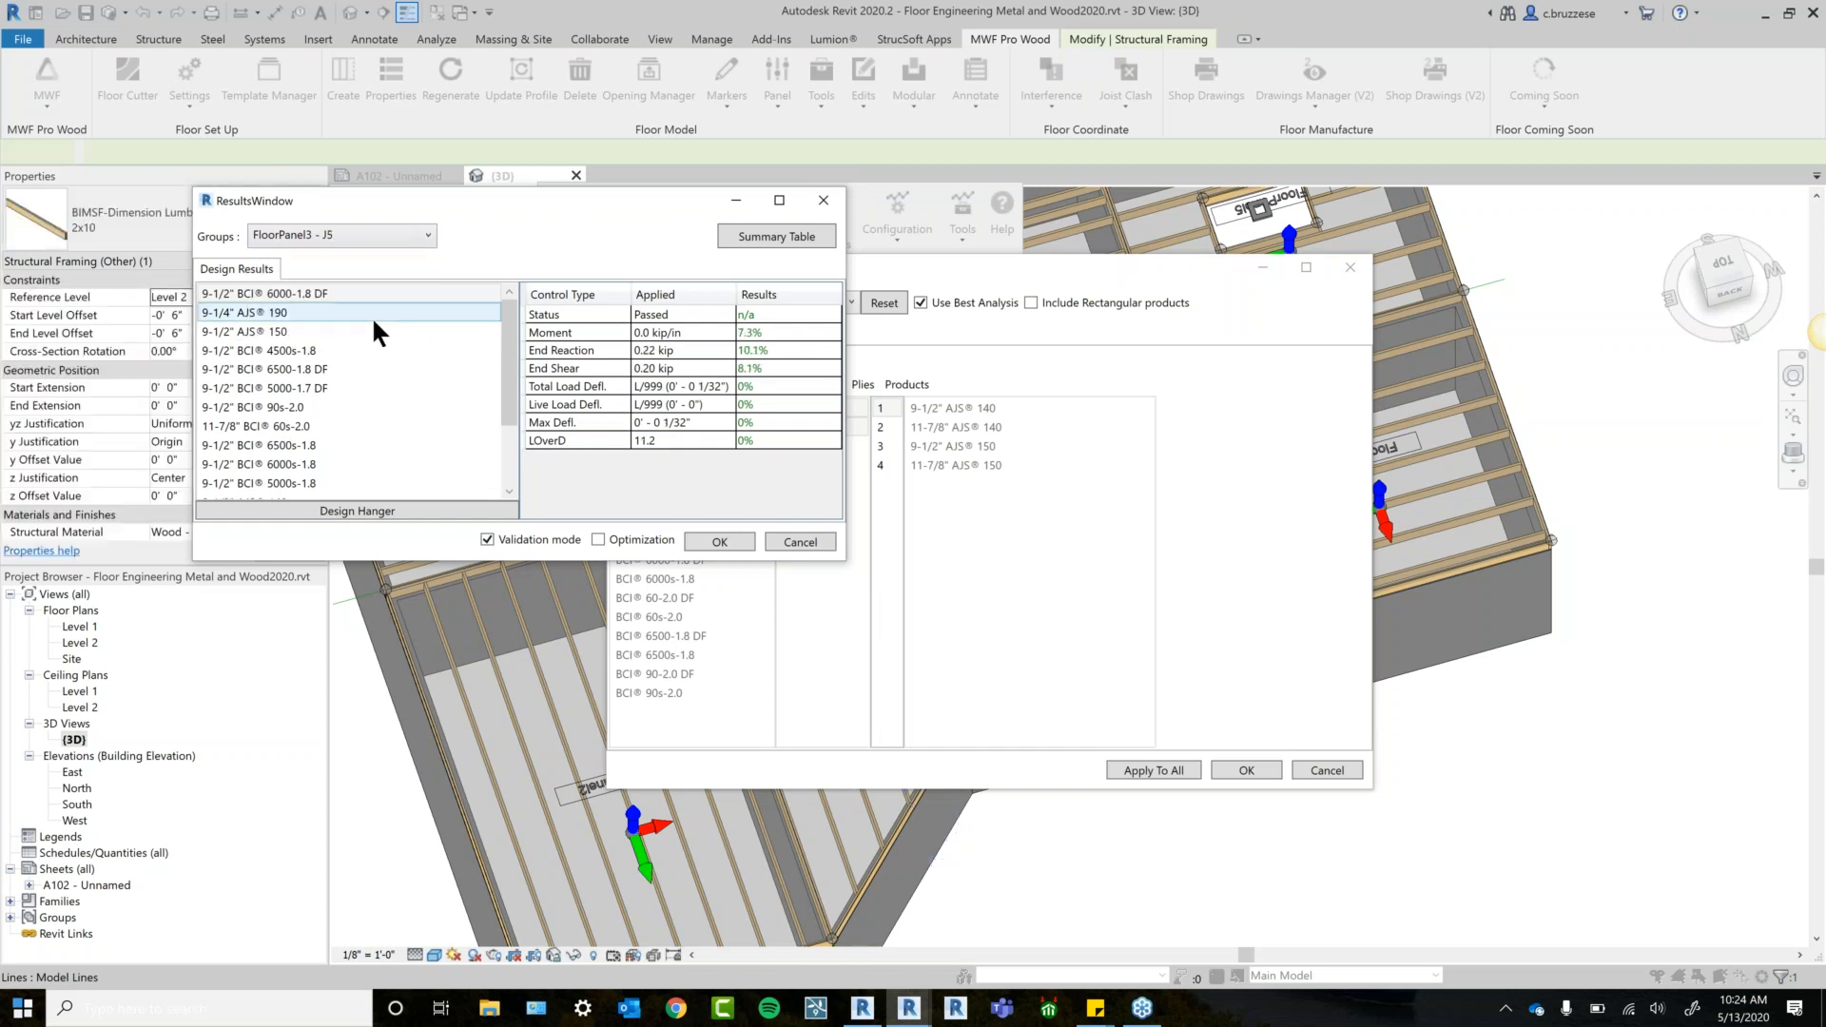
# Enlarge the results window and open the Summary Table of all groups.
pyautogui.moveTo(846, 561); pyautogui.dragTo(888, 627)
pyautogui.scroll(-1, 424, 305)
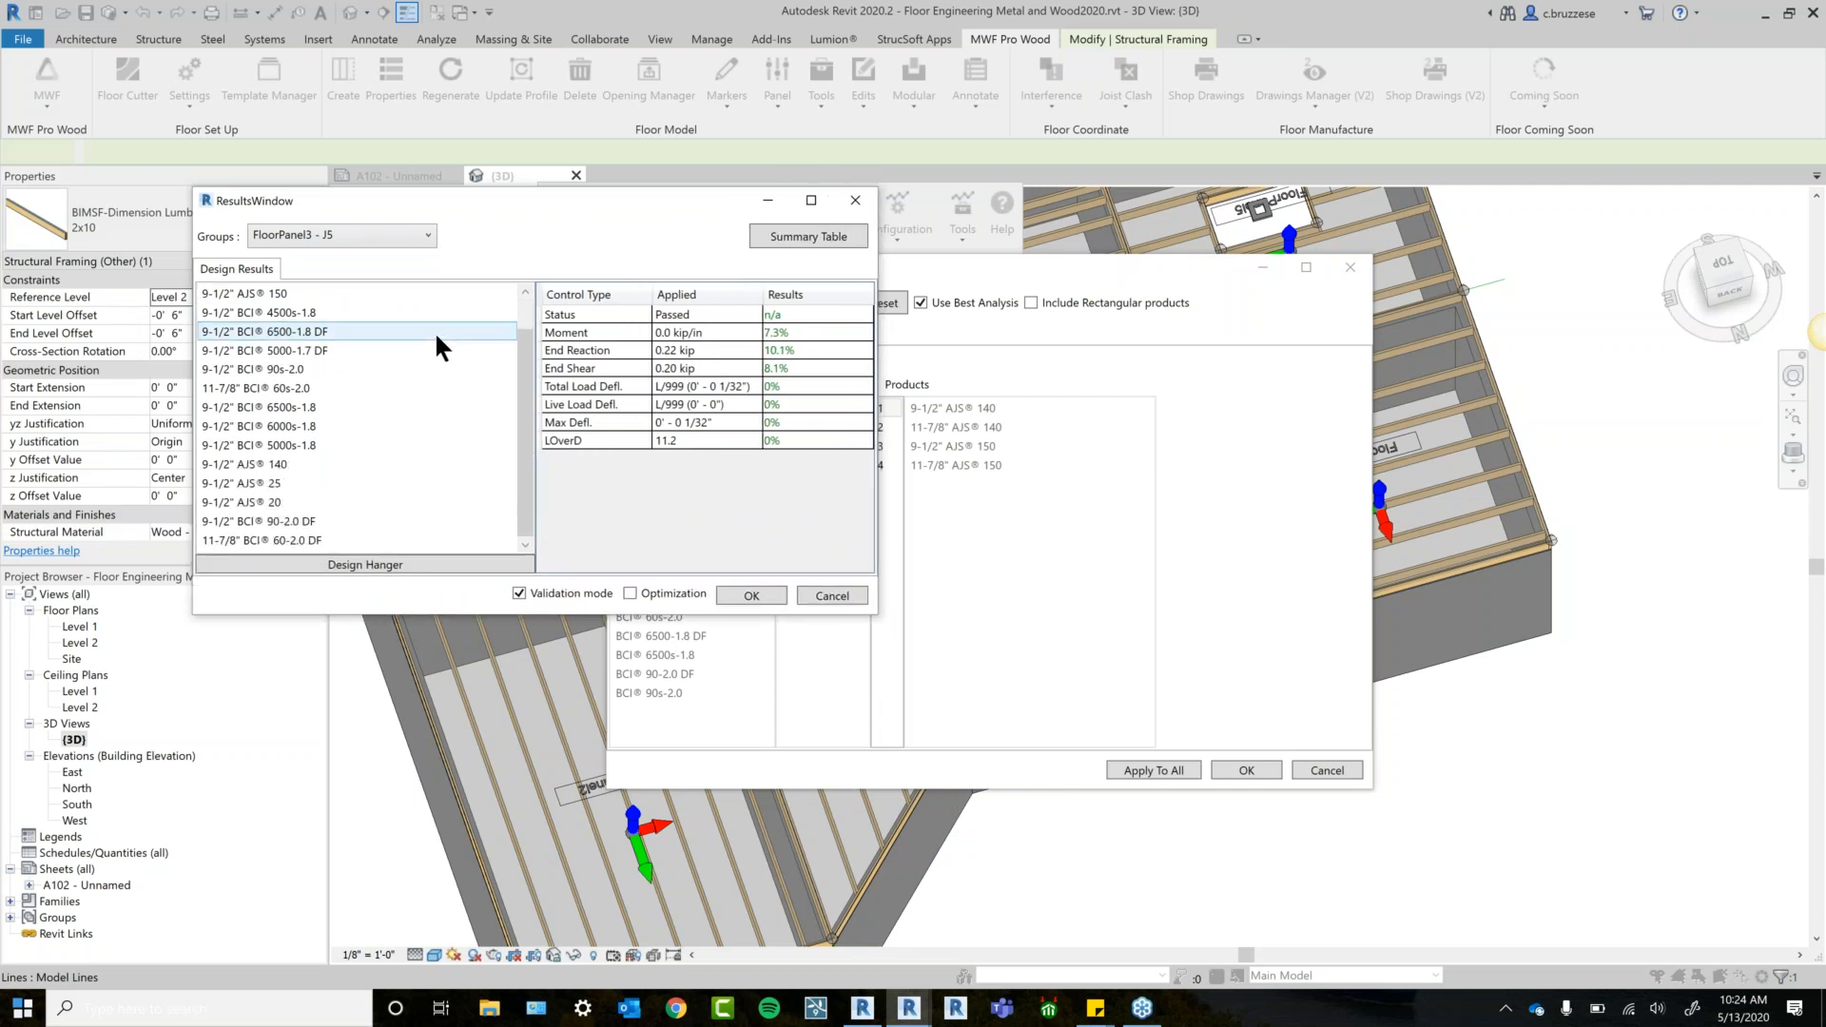
pyautogui.scroll(1, 319, 309)
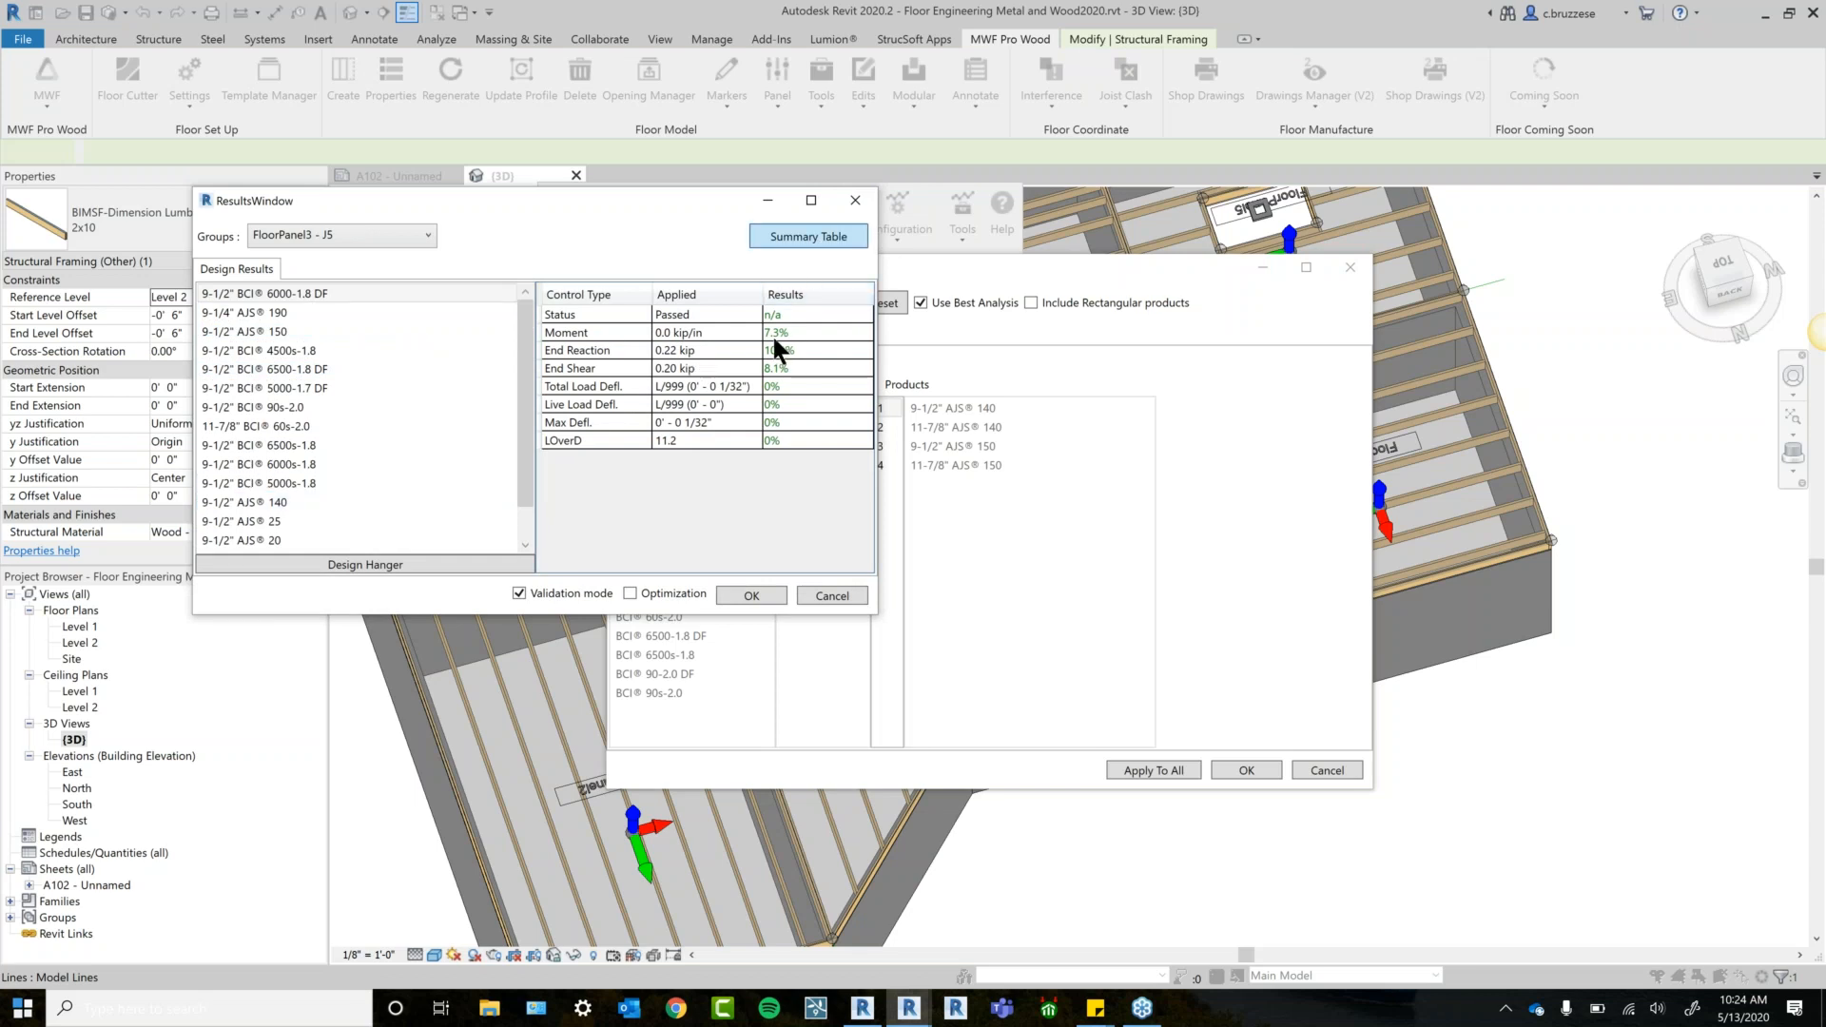
pyautogui.click(824, 228)
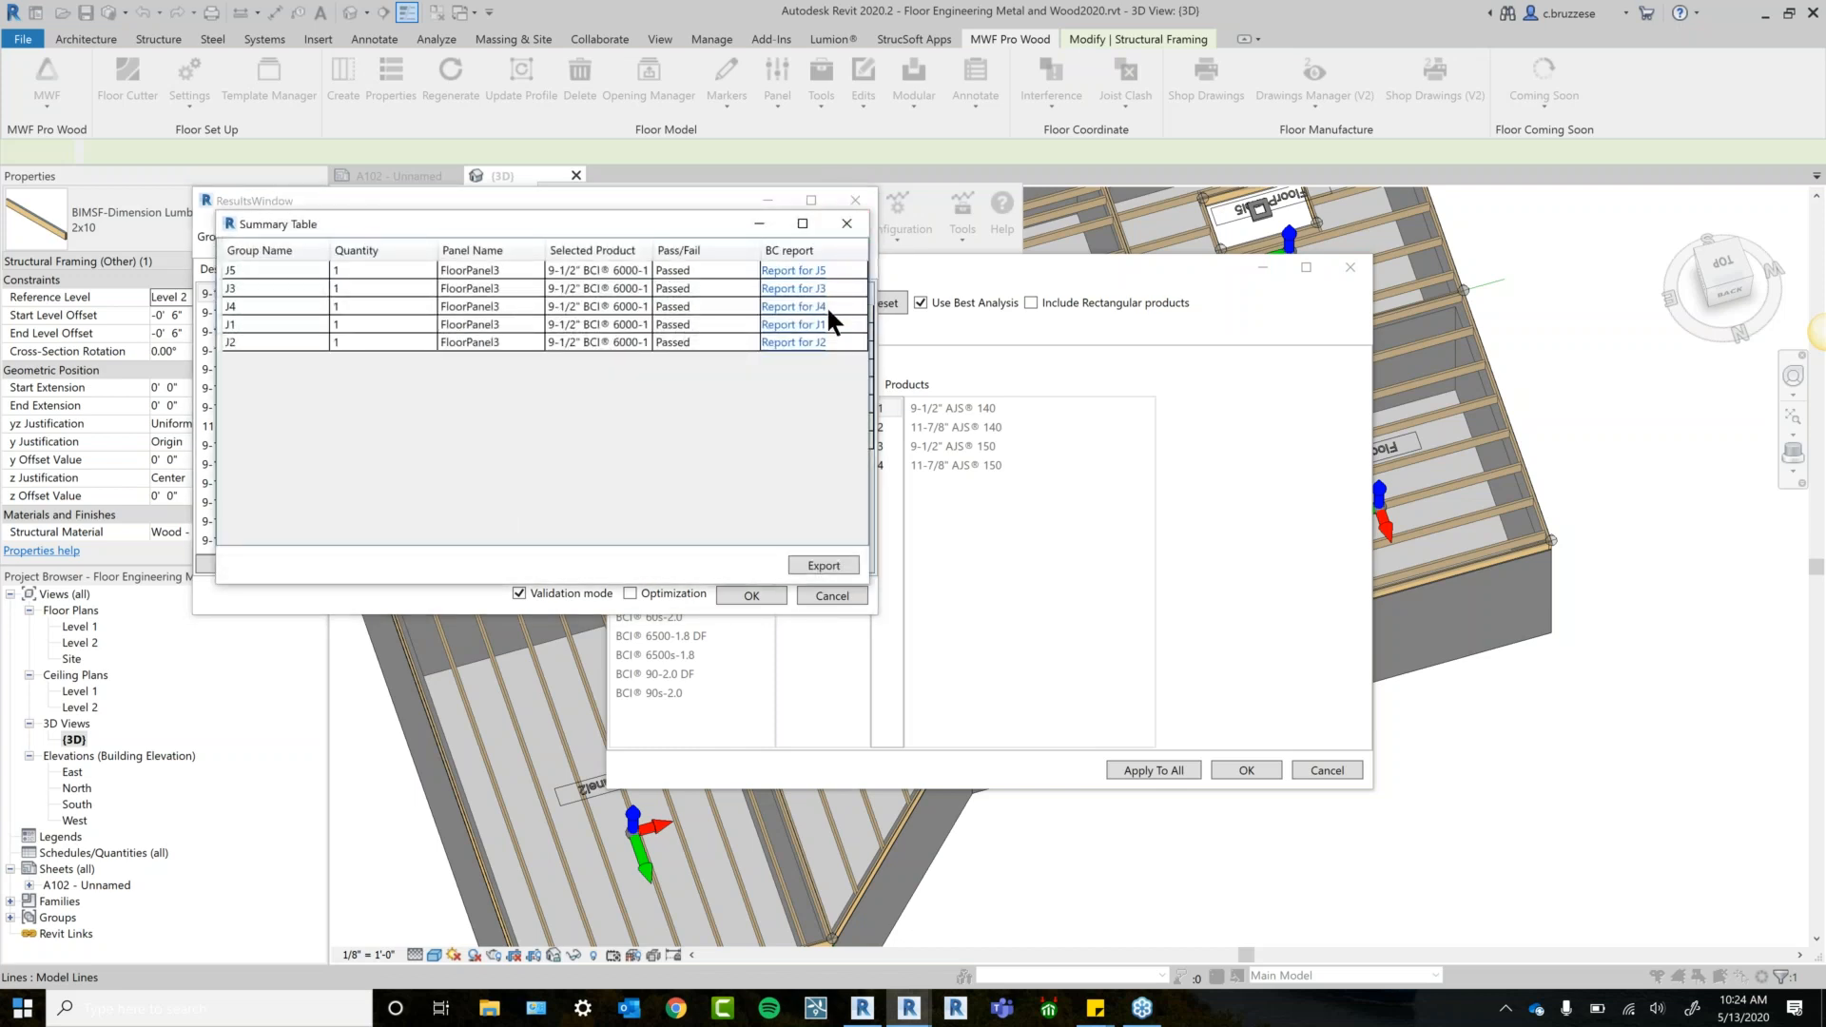
pyautogui.click(810, 270)
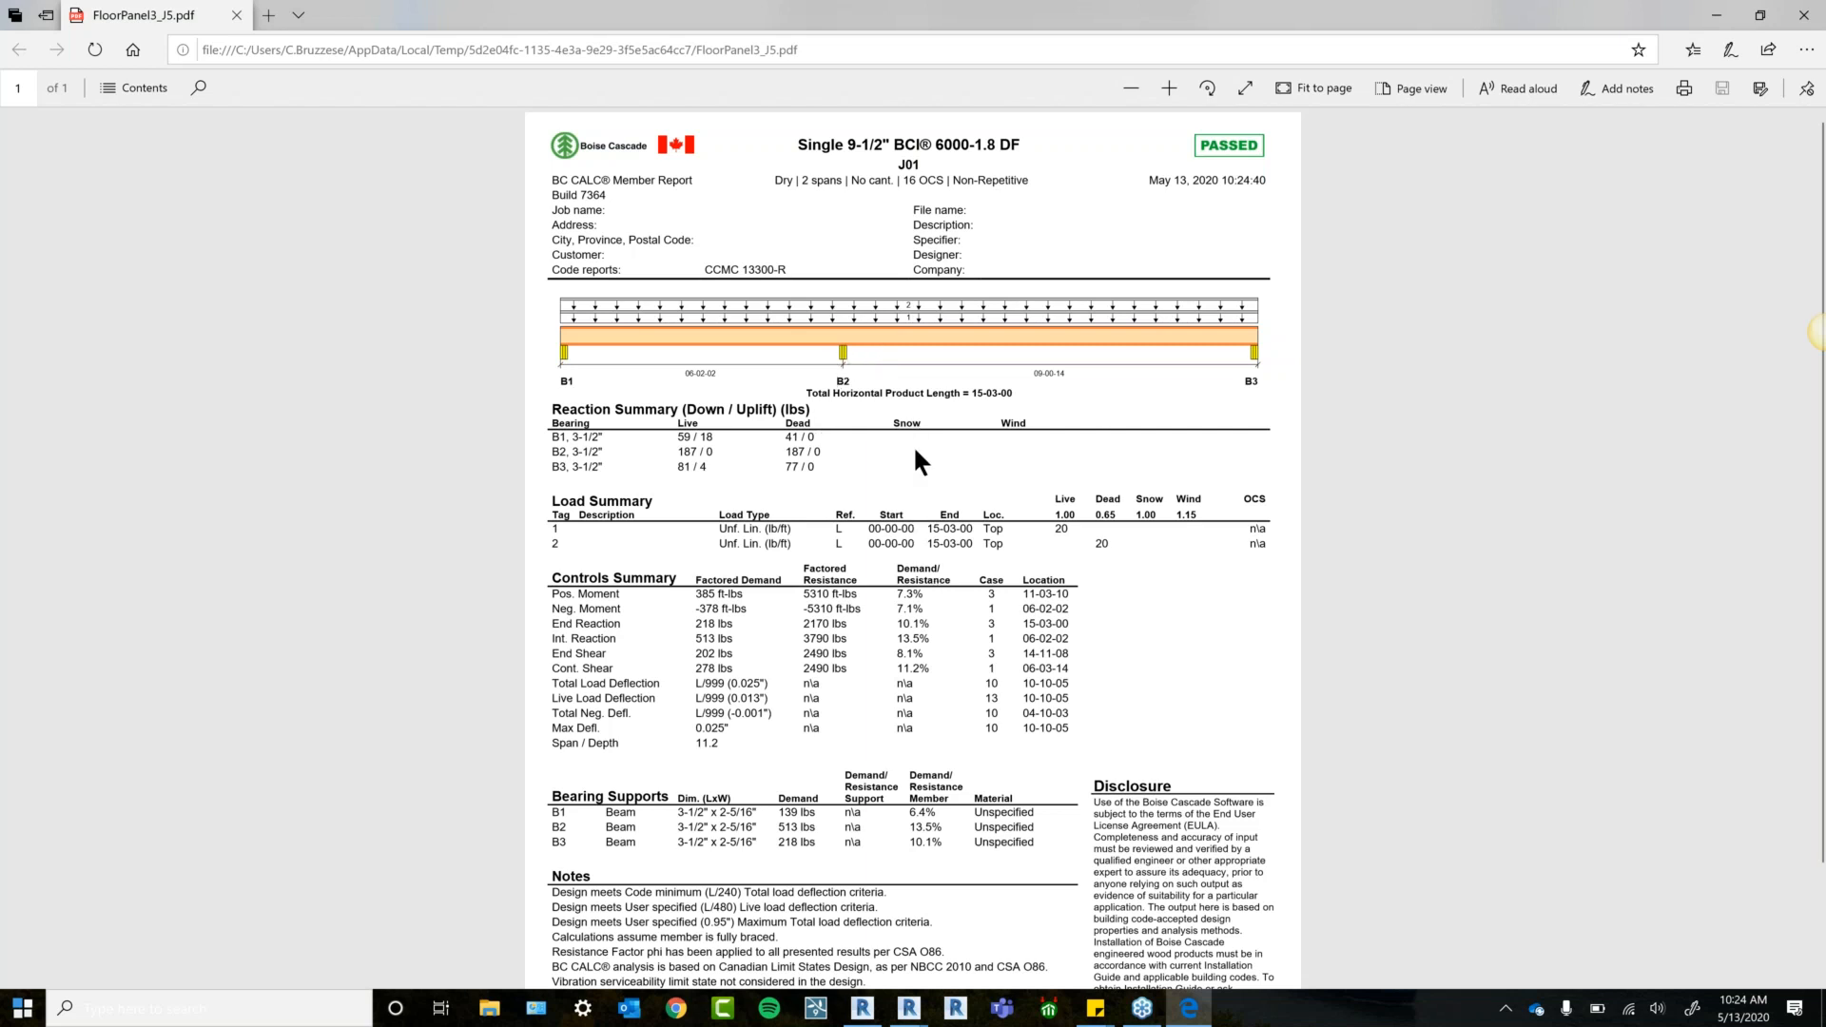
pyautogui.scroll(-3, 917, 456)
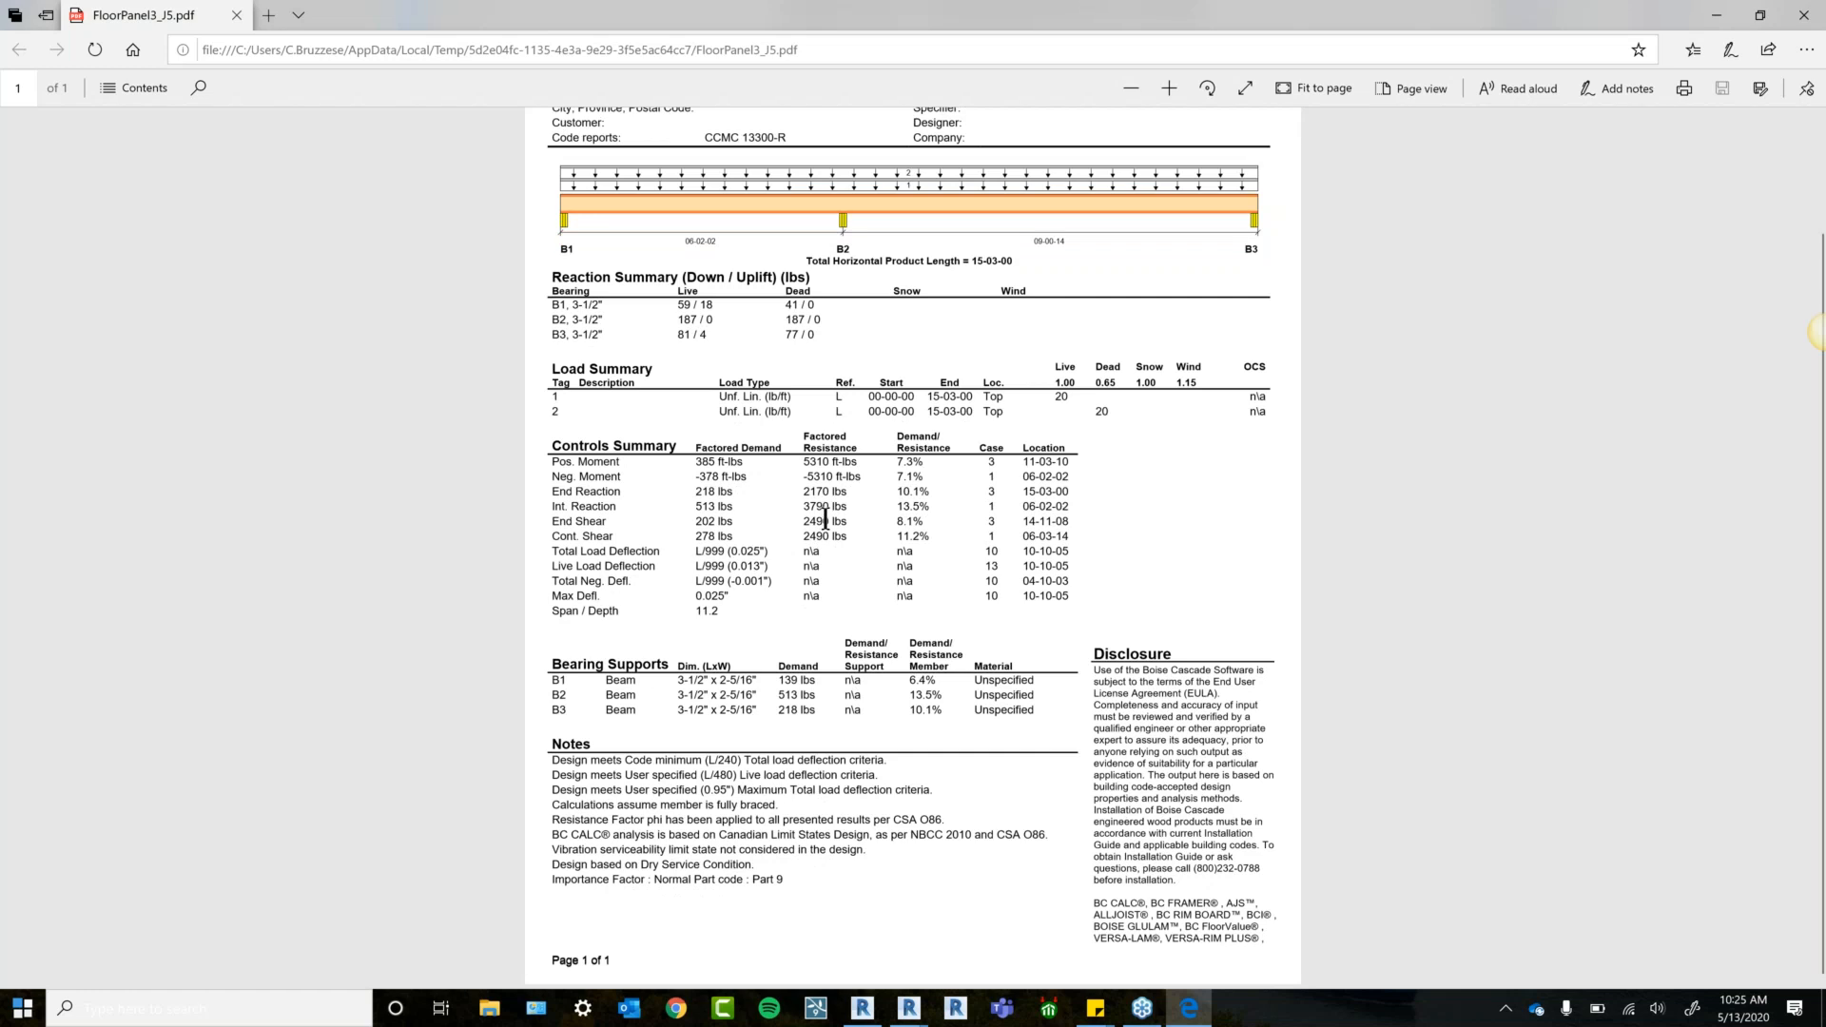
pyautogui.scroll(3, 952, 685)
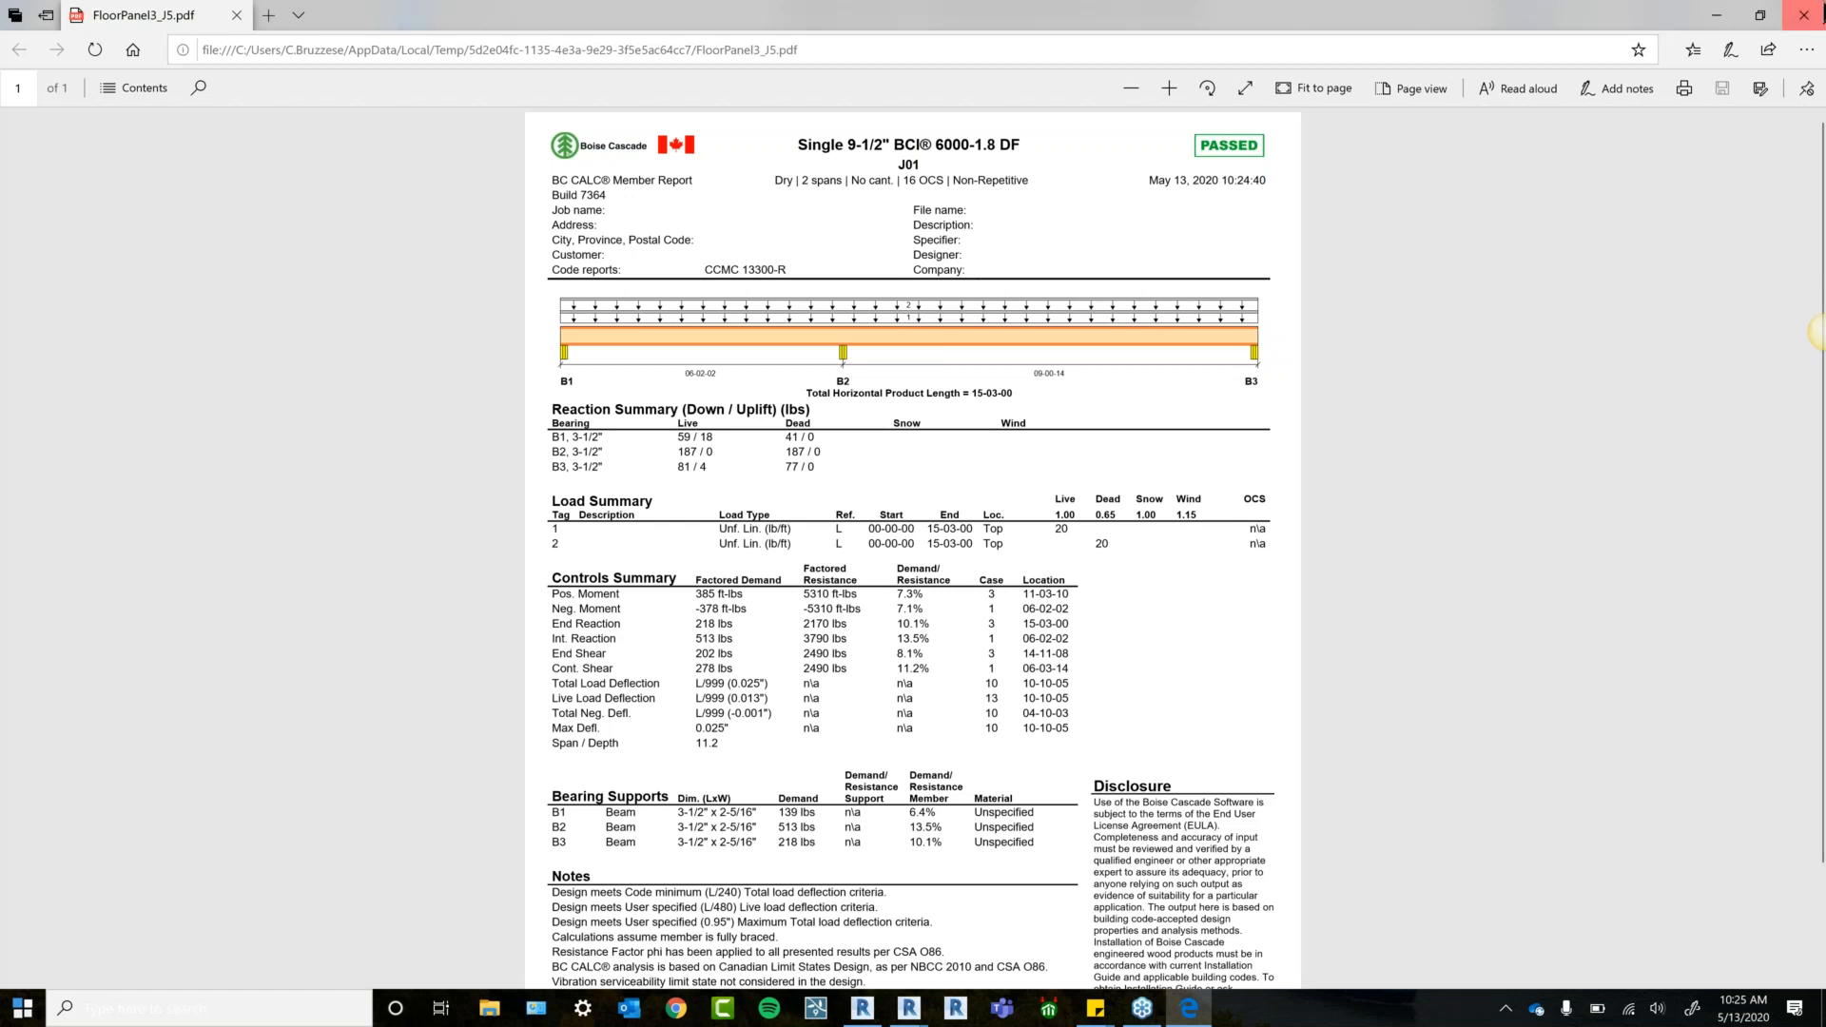
pyautogui.click(1803, 16)
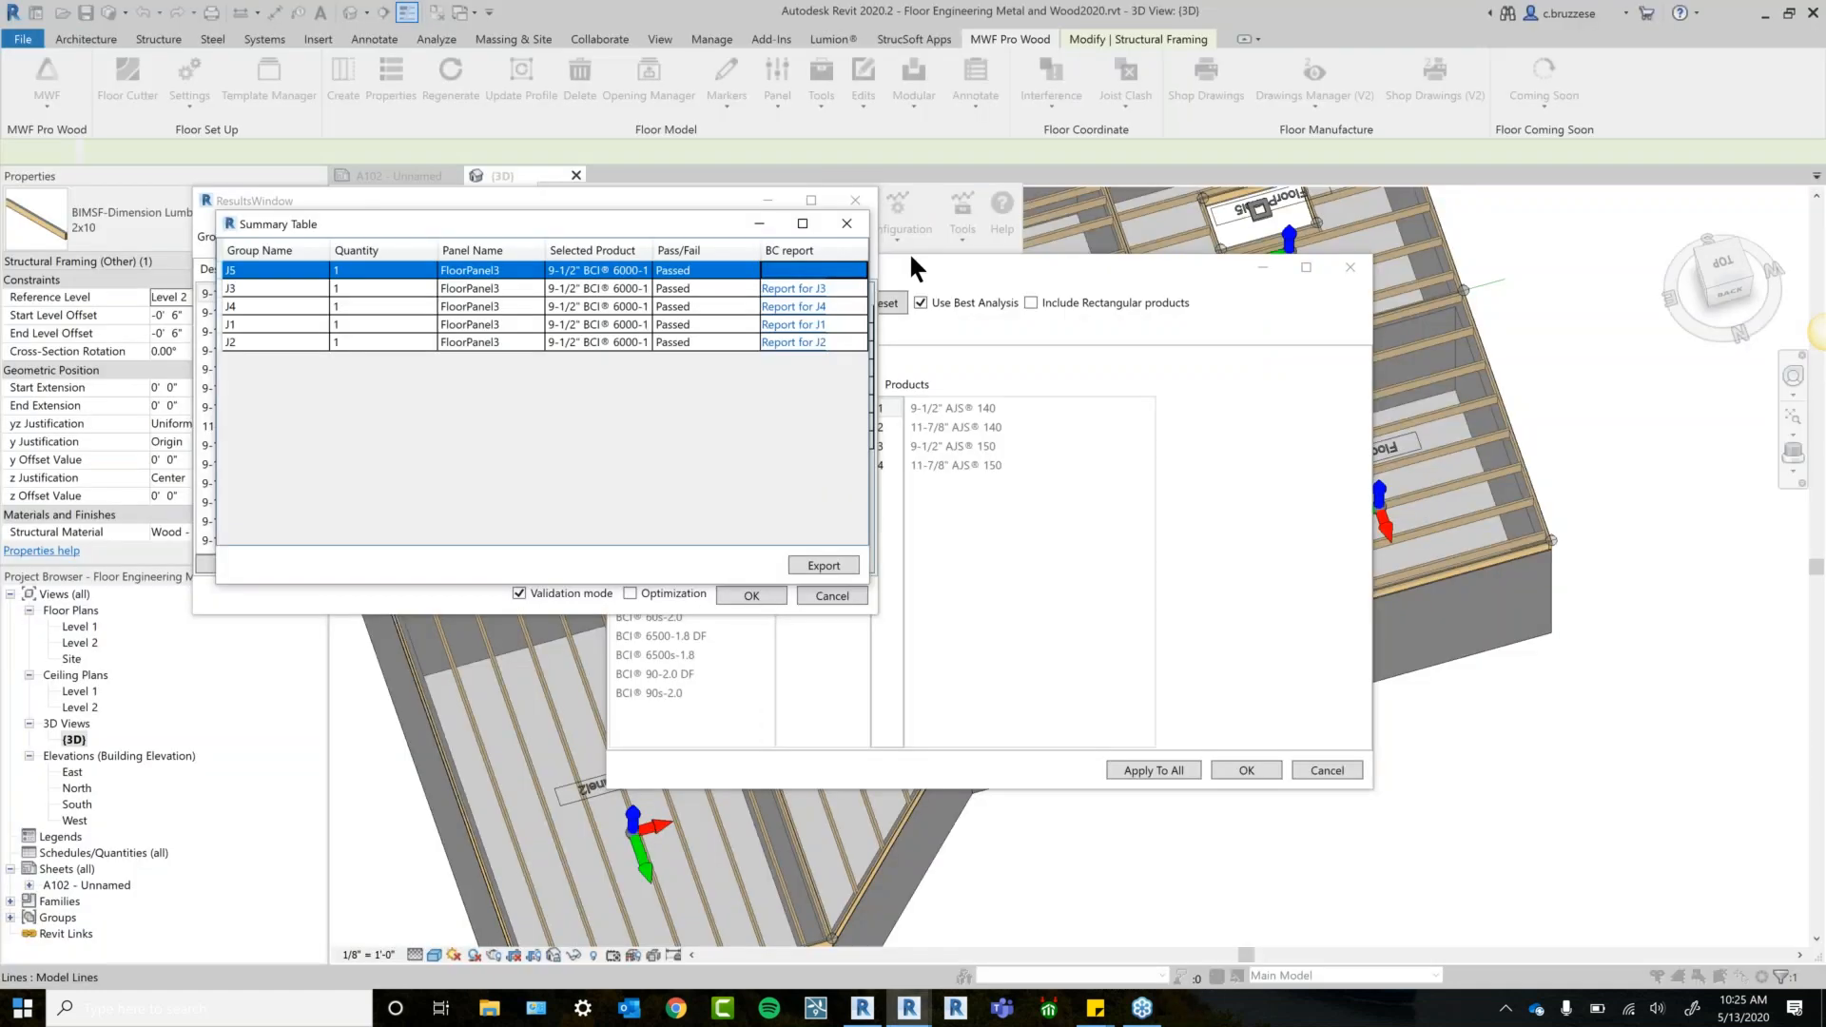
# Close the Summary Table and apply an IUS2.37/9.5 start hanger to all groups.
pyautogui.click(854, 226)
pyautogui.moveTo(654, 195); pyautogui.dragTo(709, 178)
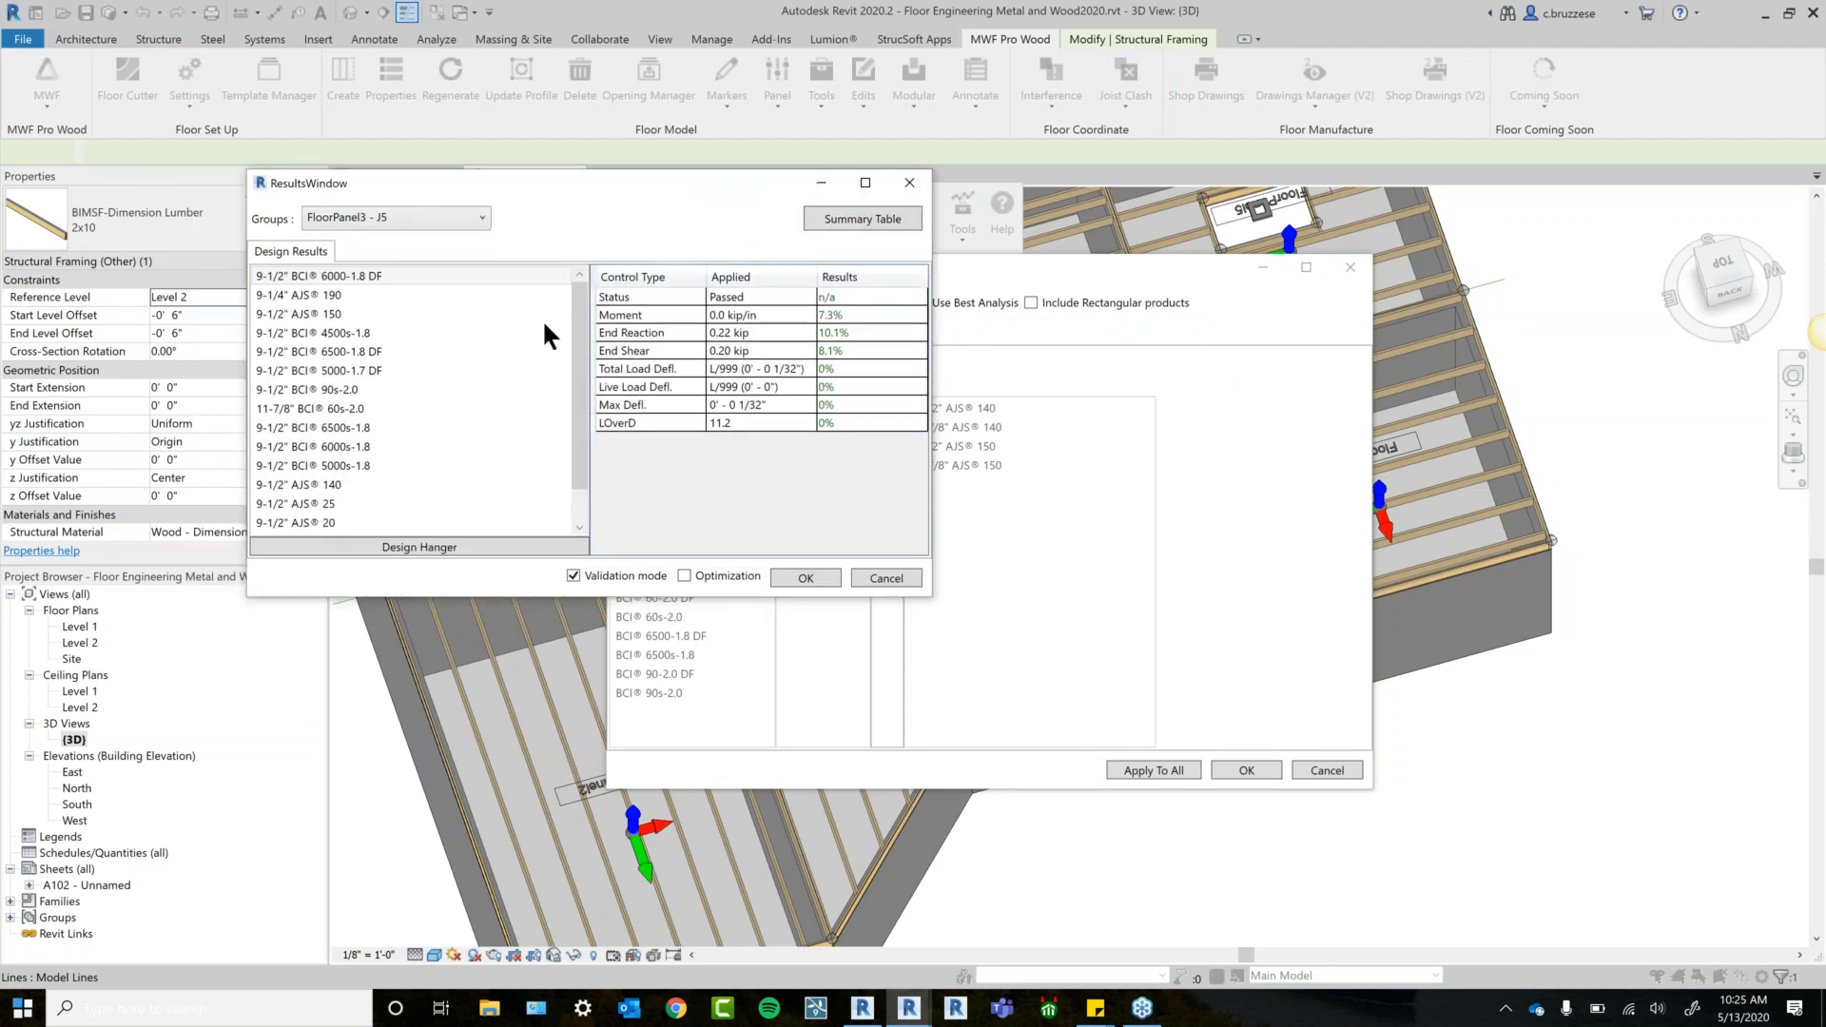
pyautogui.click(424, 546)
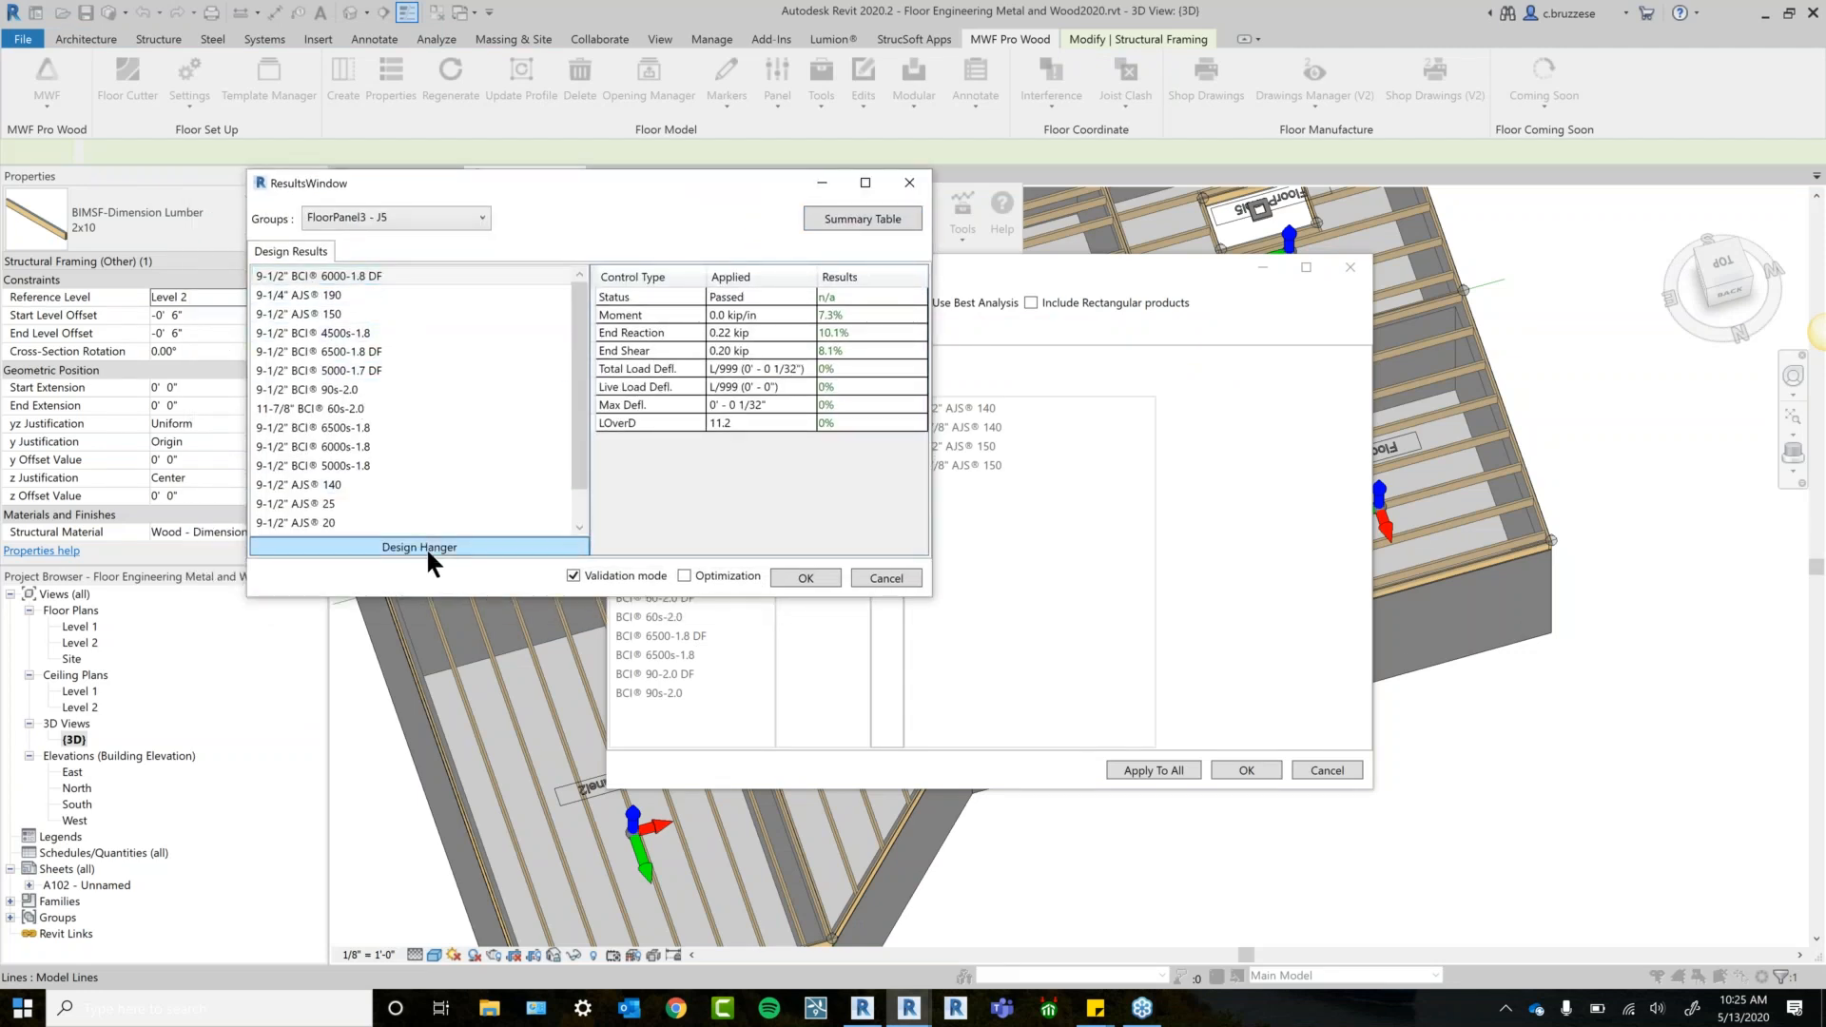
pyautogui.click(76, 395)
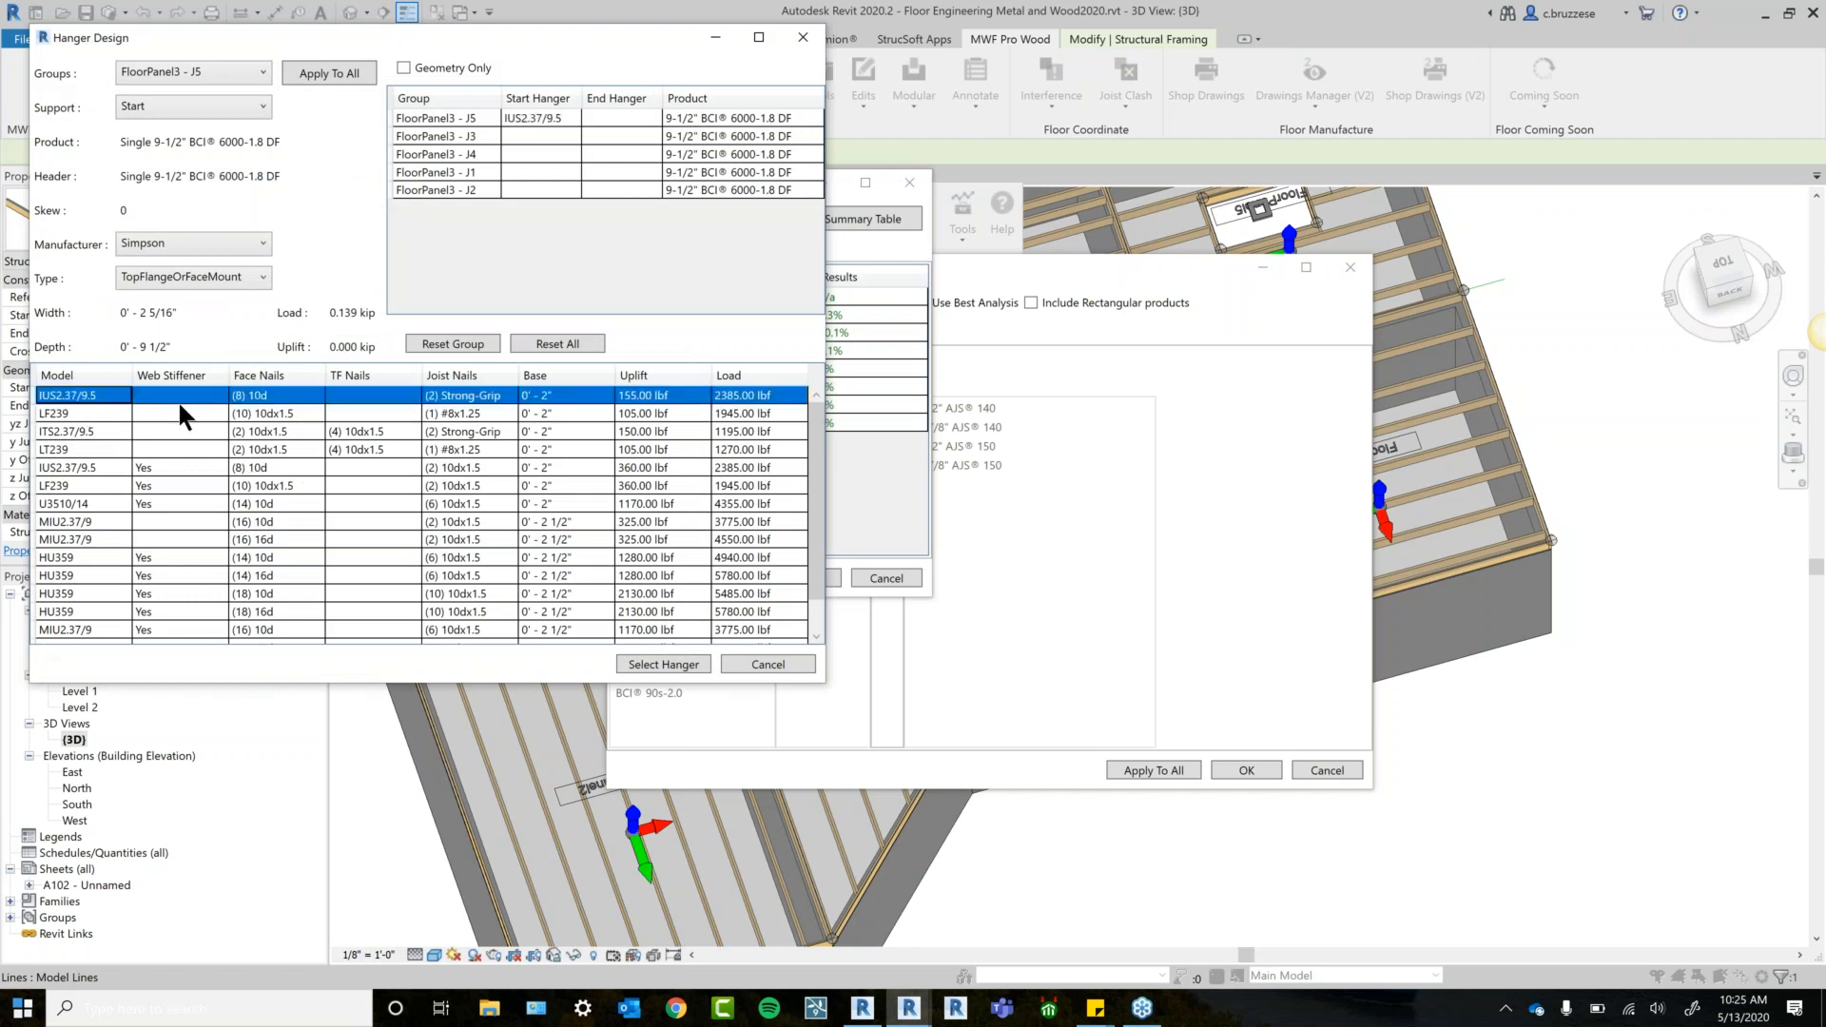
pyautogui.click(324, 76)
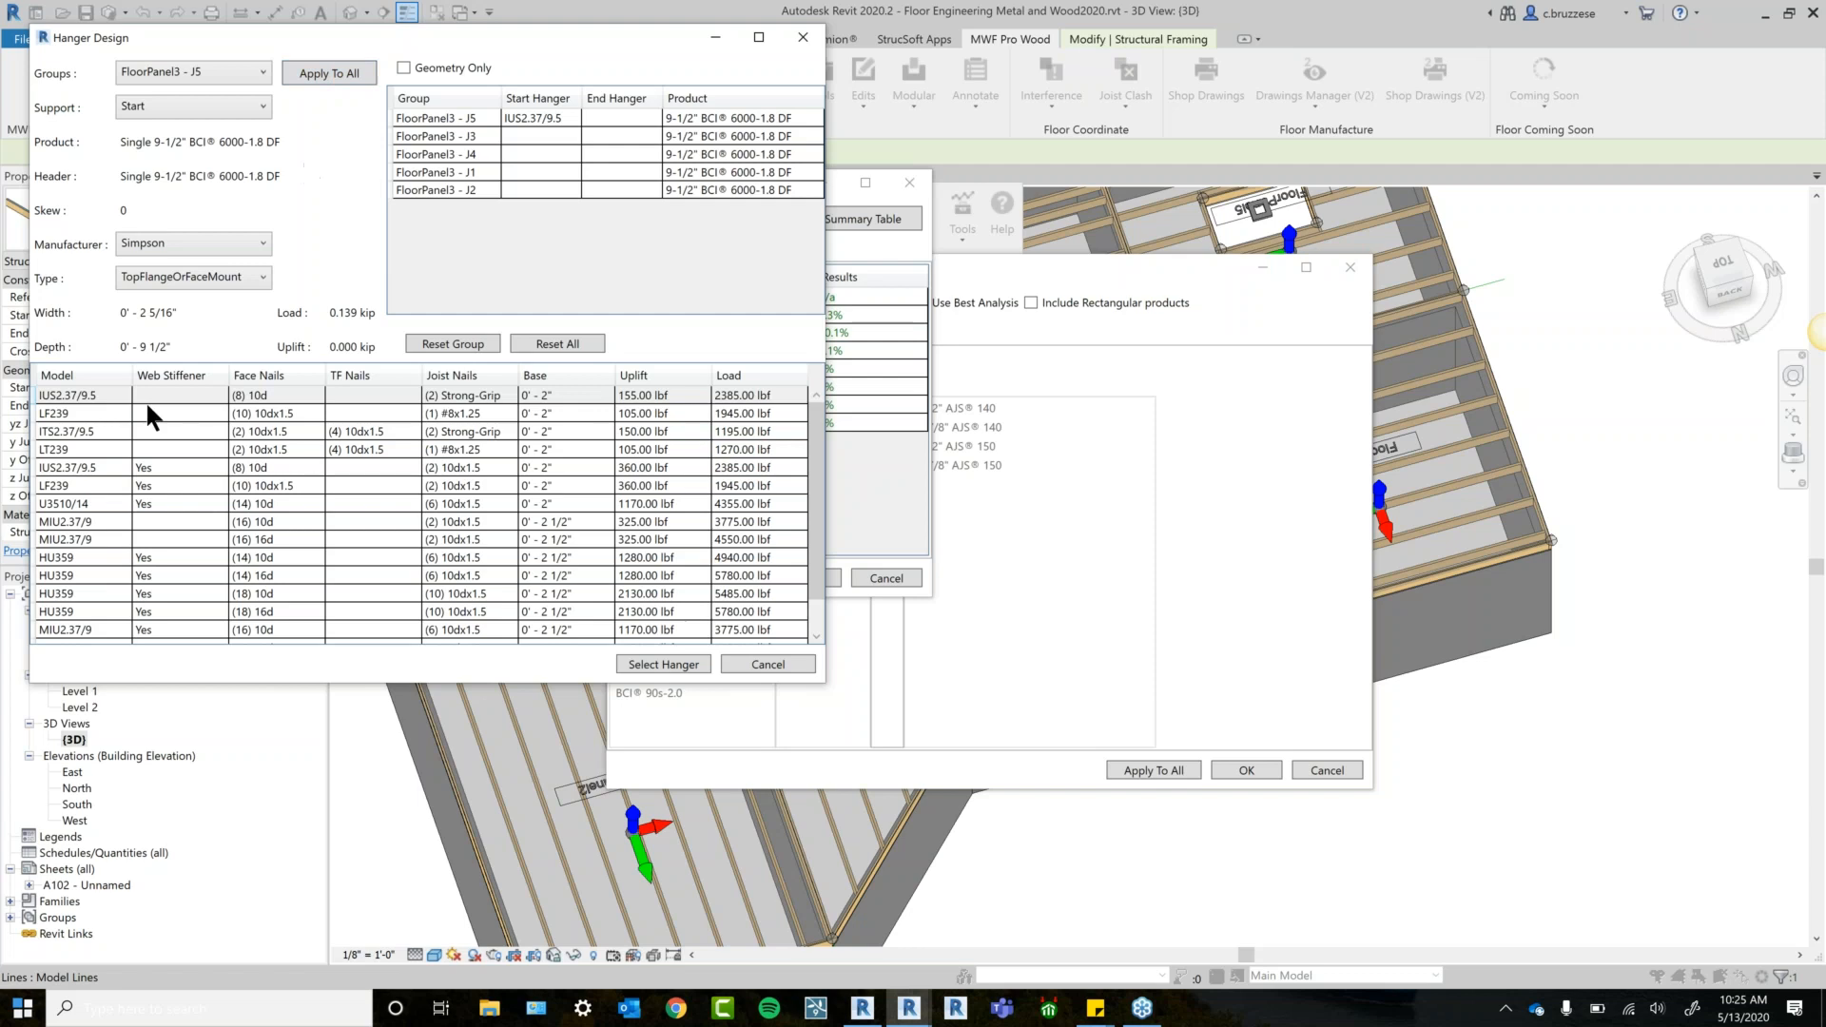
pyautogui.click(105, 393)
pyautogui.click(314, 74)
# Check hangers for groups J3, J4 and J1, then confirm J5's hanger and accept the validation note.
pyautogui.click(204, 72)
pyautogui.click(211, 115)
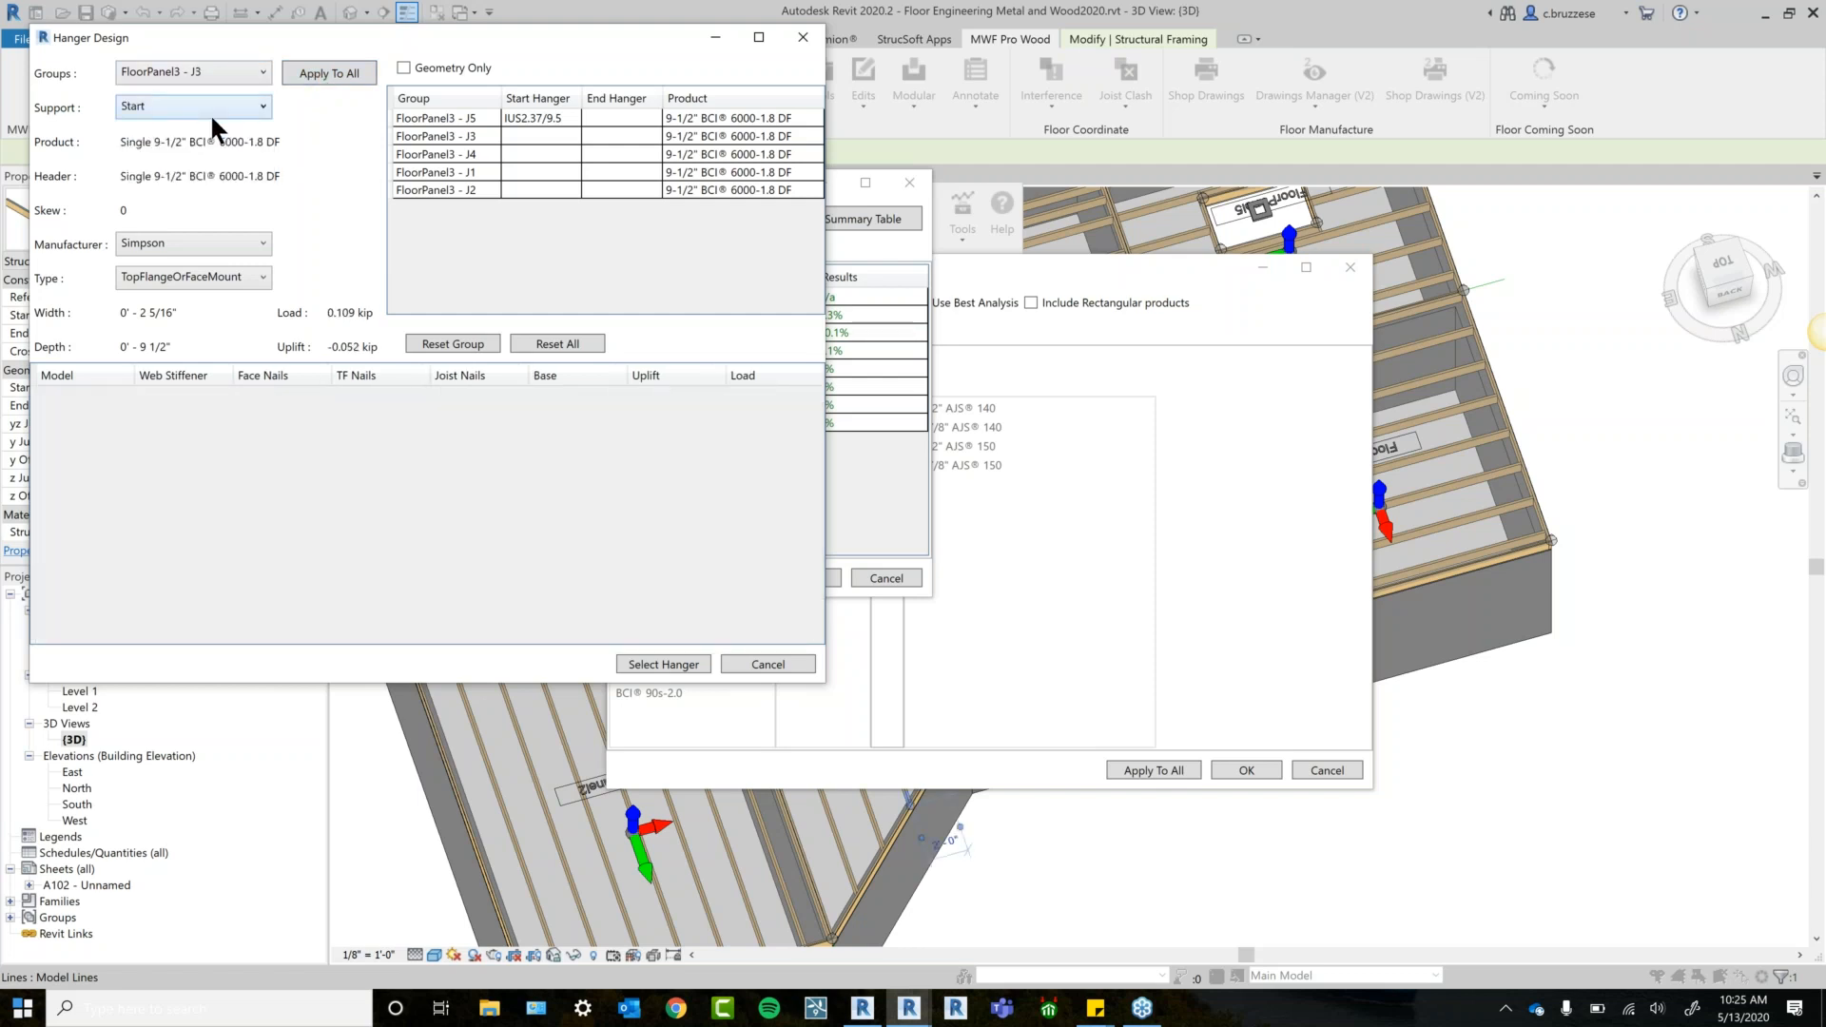
pyautogui.click(196, 72)
pyautogui.click(202, 130)
pyautogui.moveTo(241, 42); pyautogui.dragTo(493, 102)
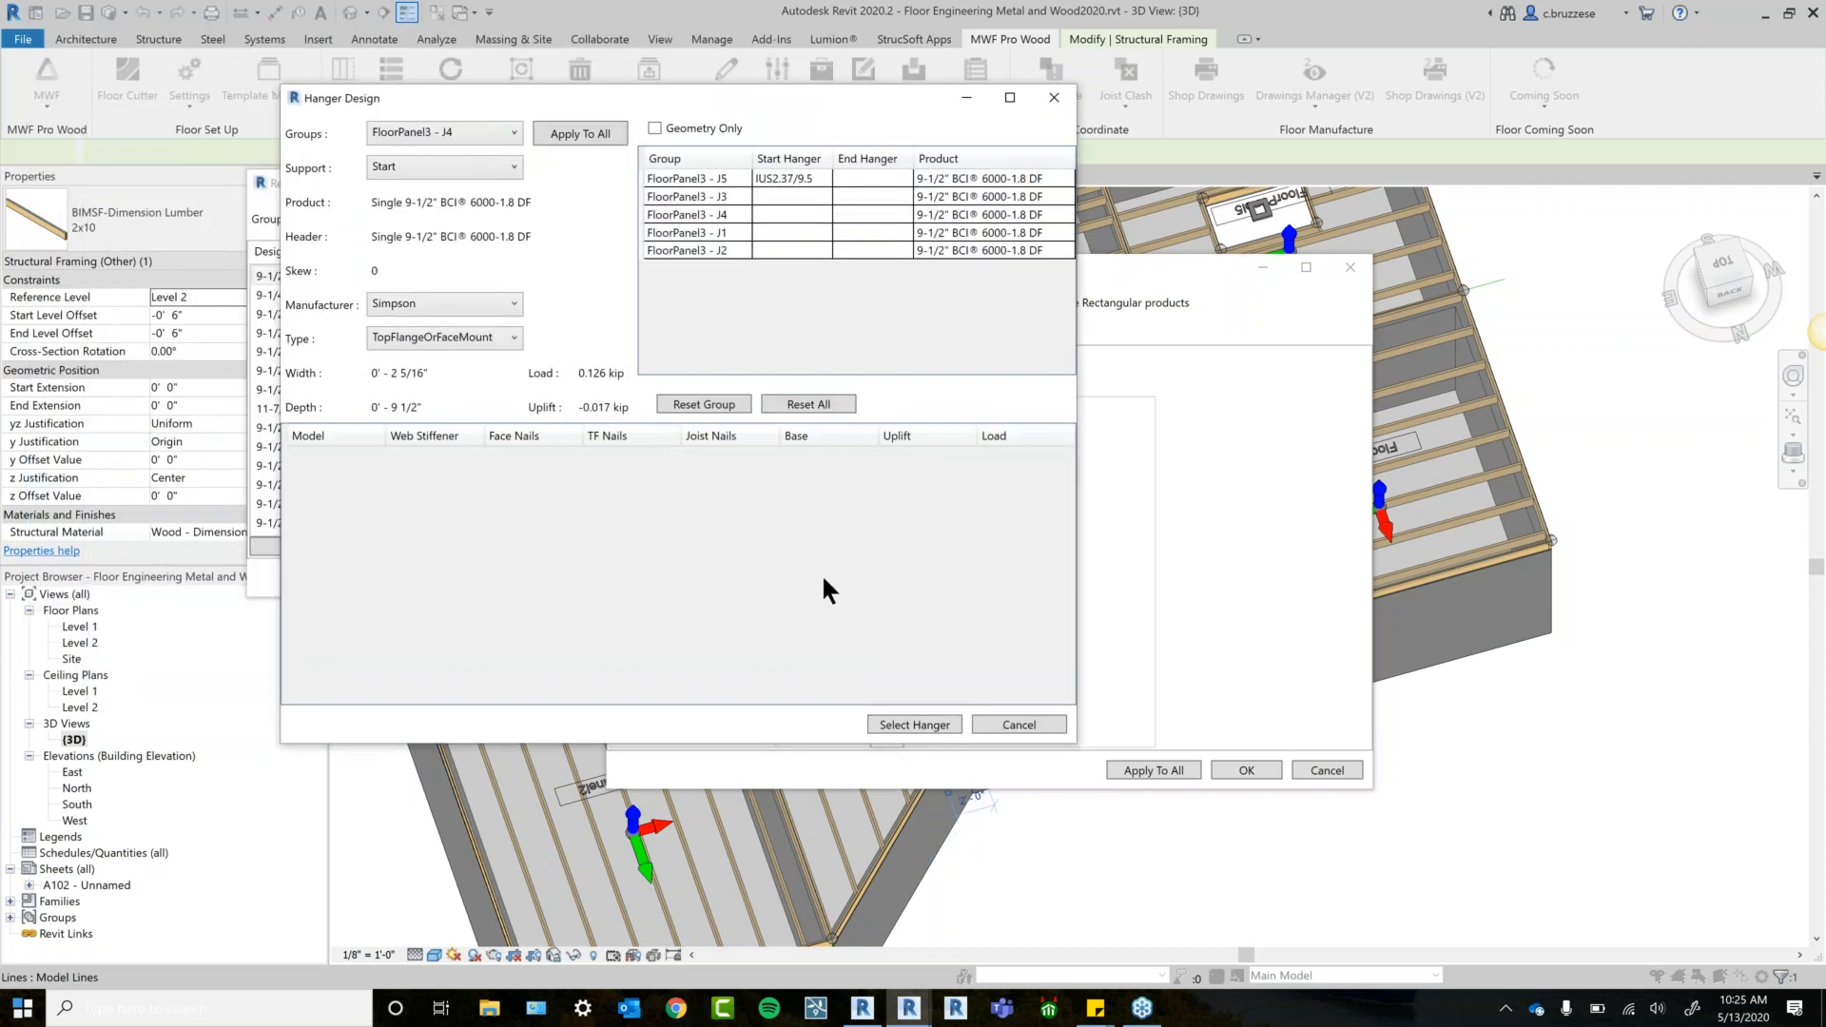
pyautogui.click(461, 131)
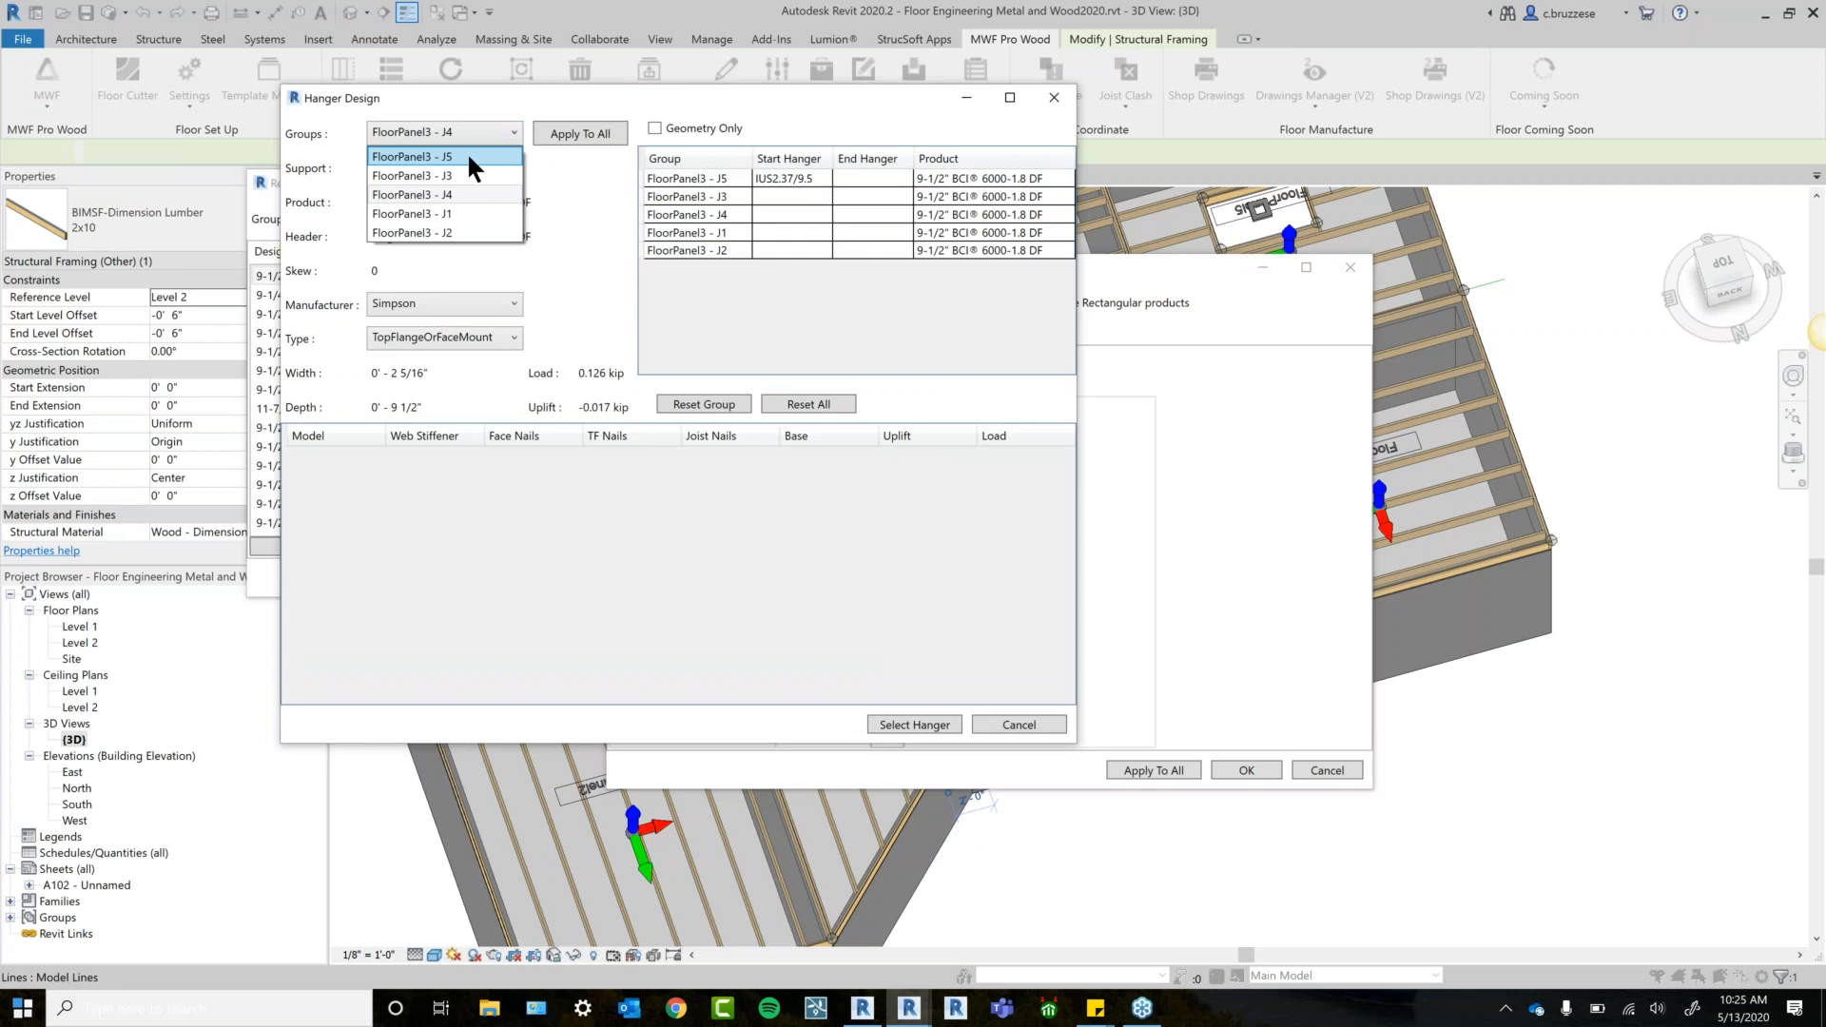
pyautogui.click(469, 208)
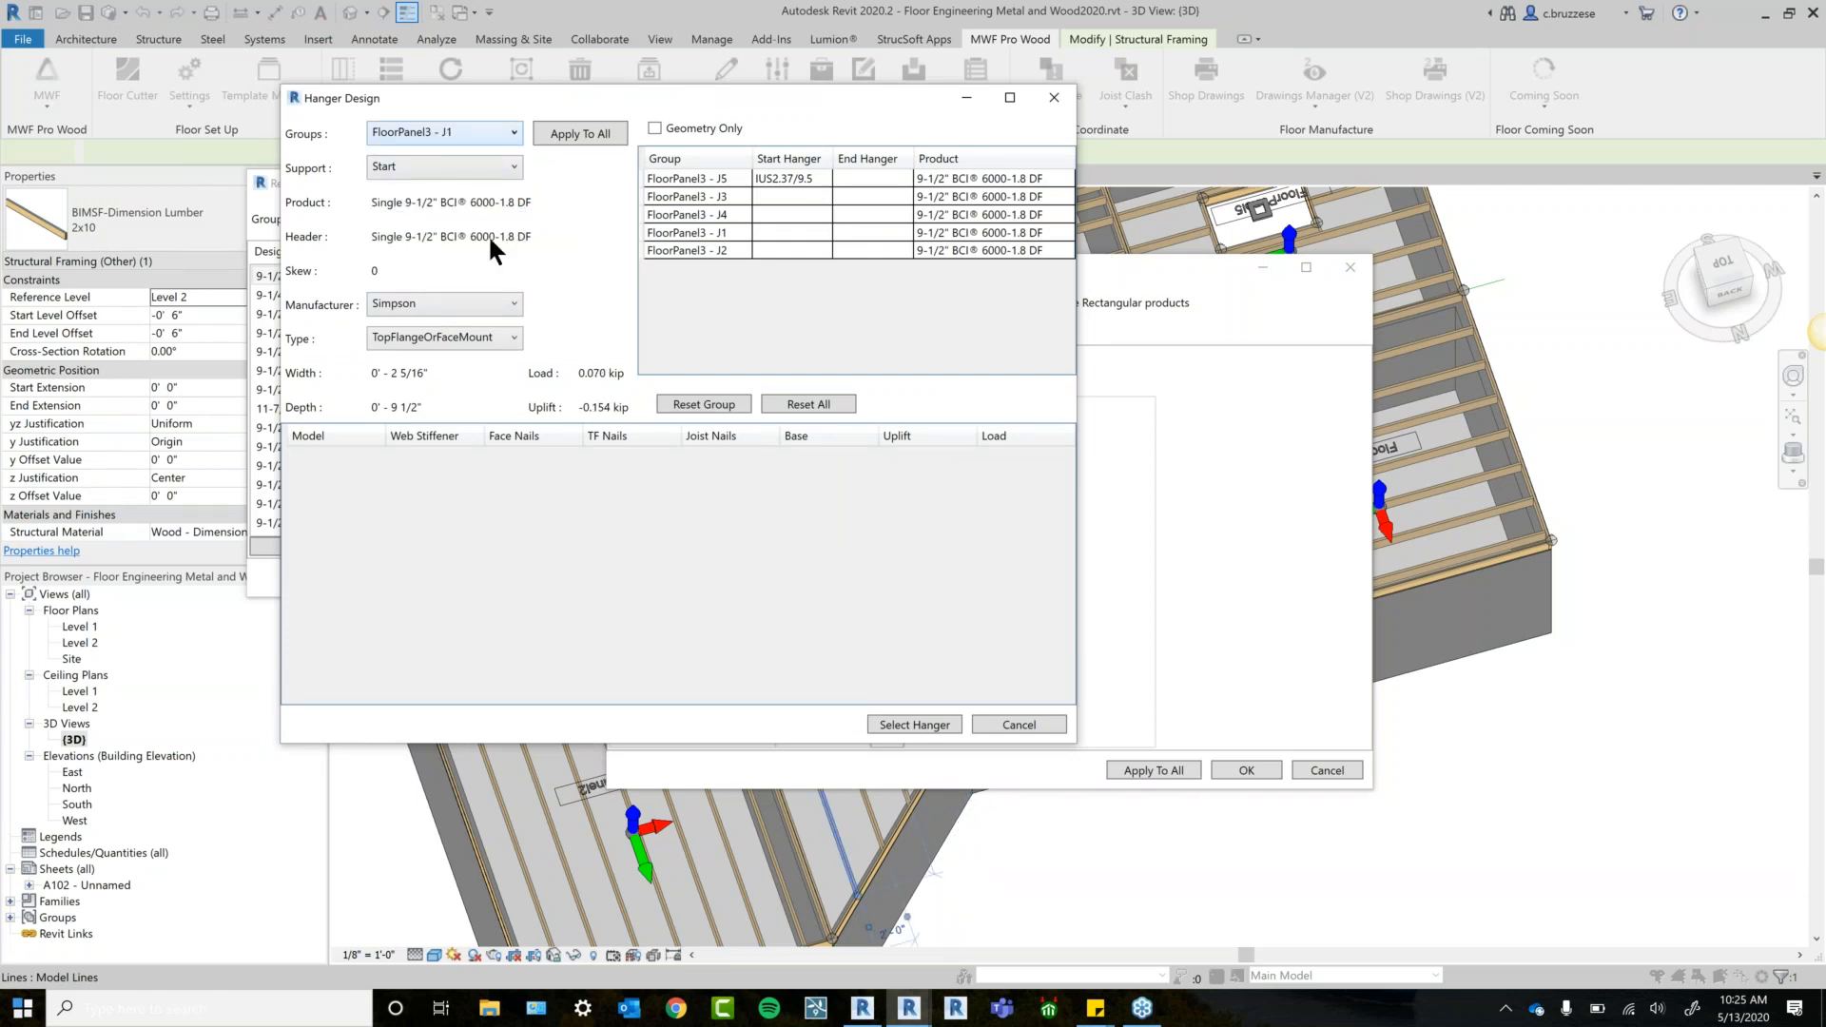
pyautogui.click(488, 125)
pyautogui.click(487, 157)
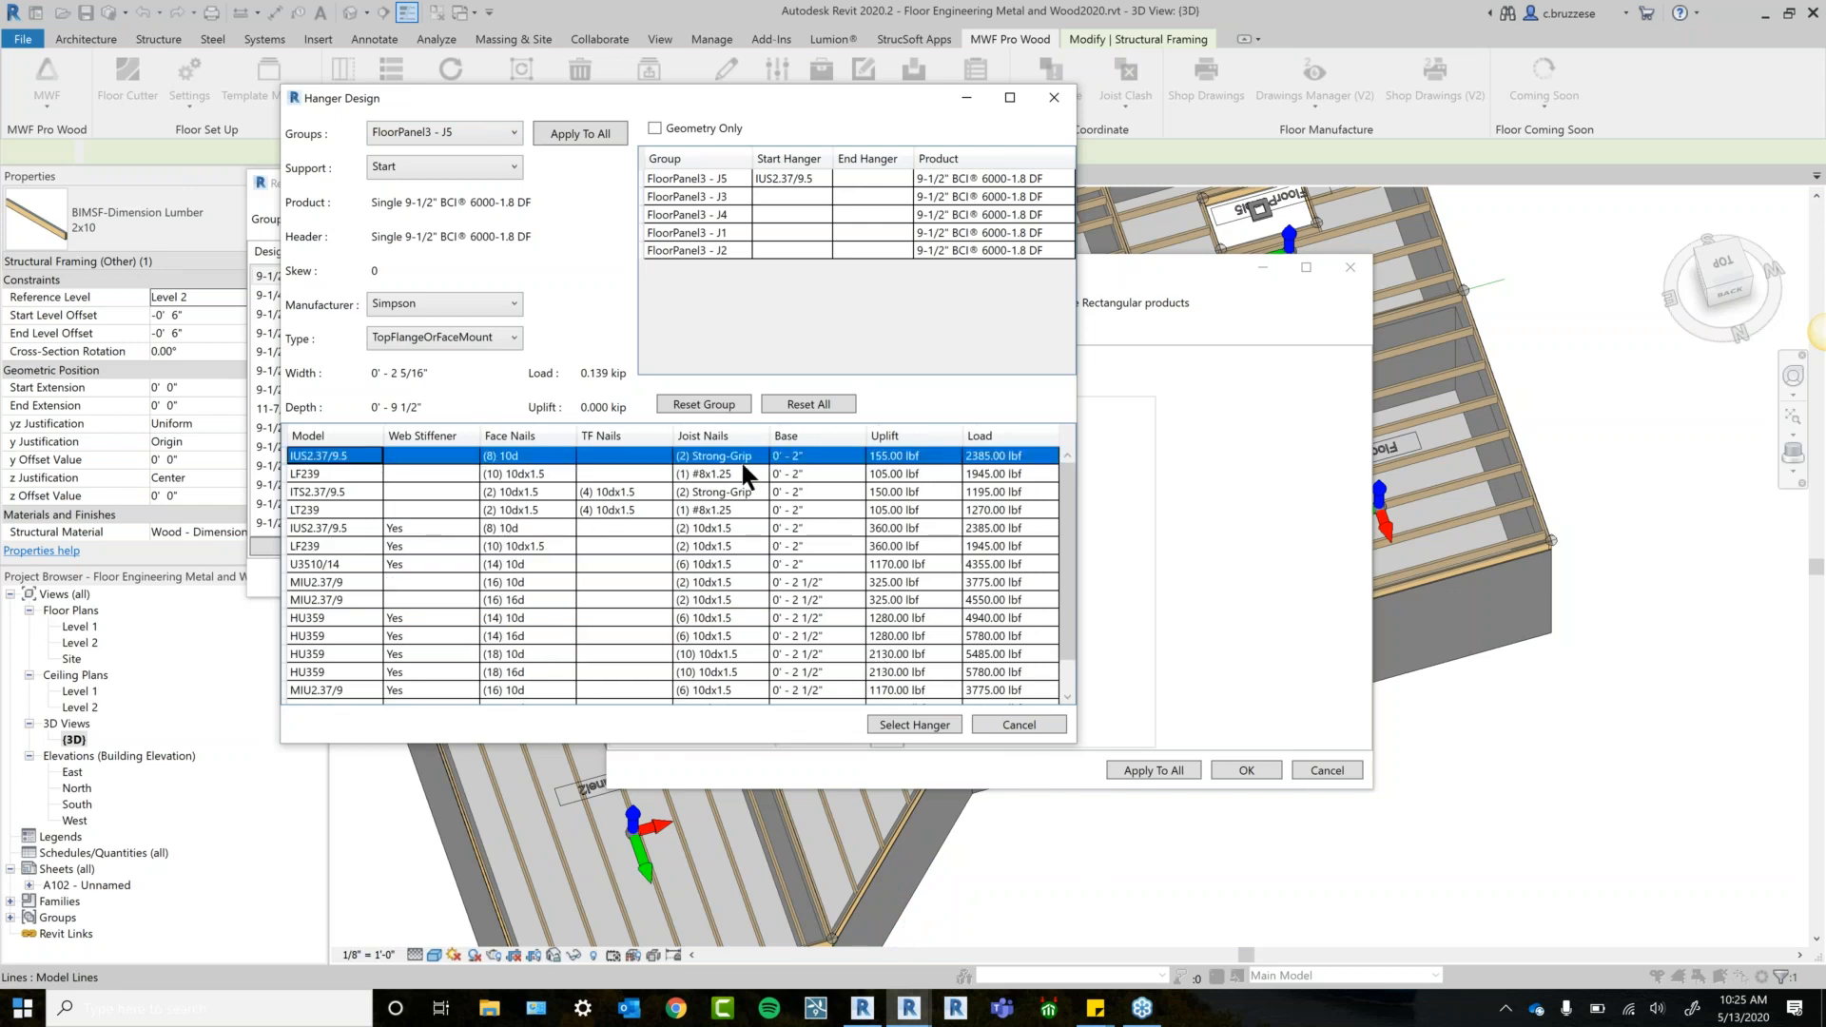
pyautogui.click(914, 725)
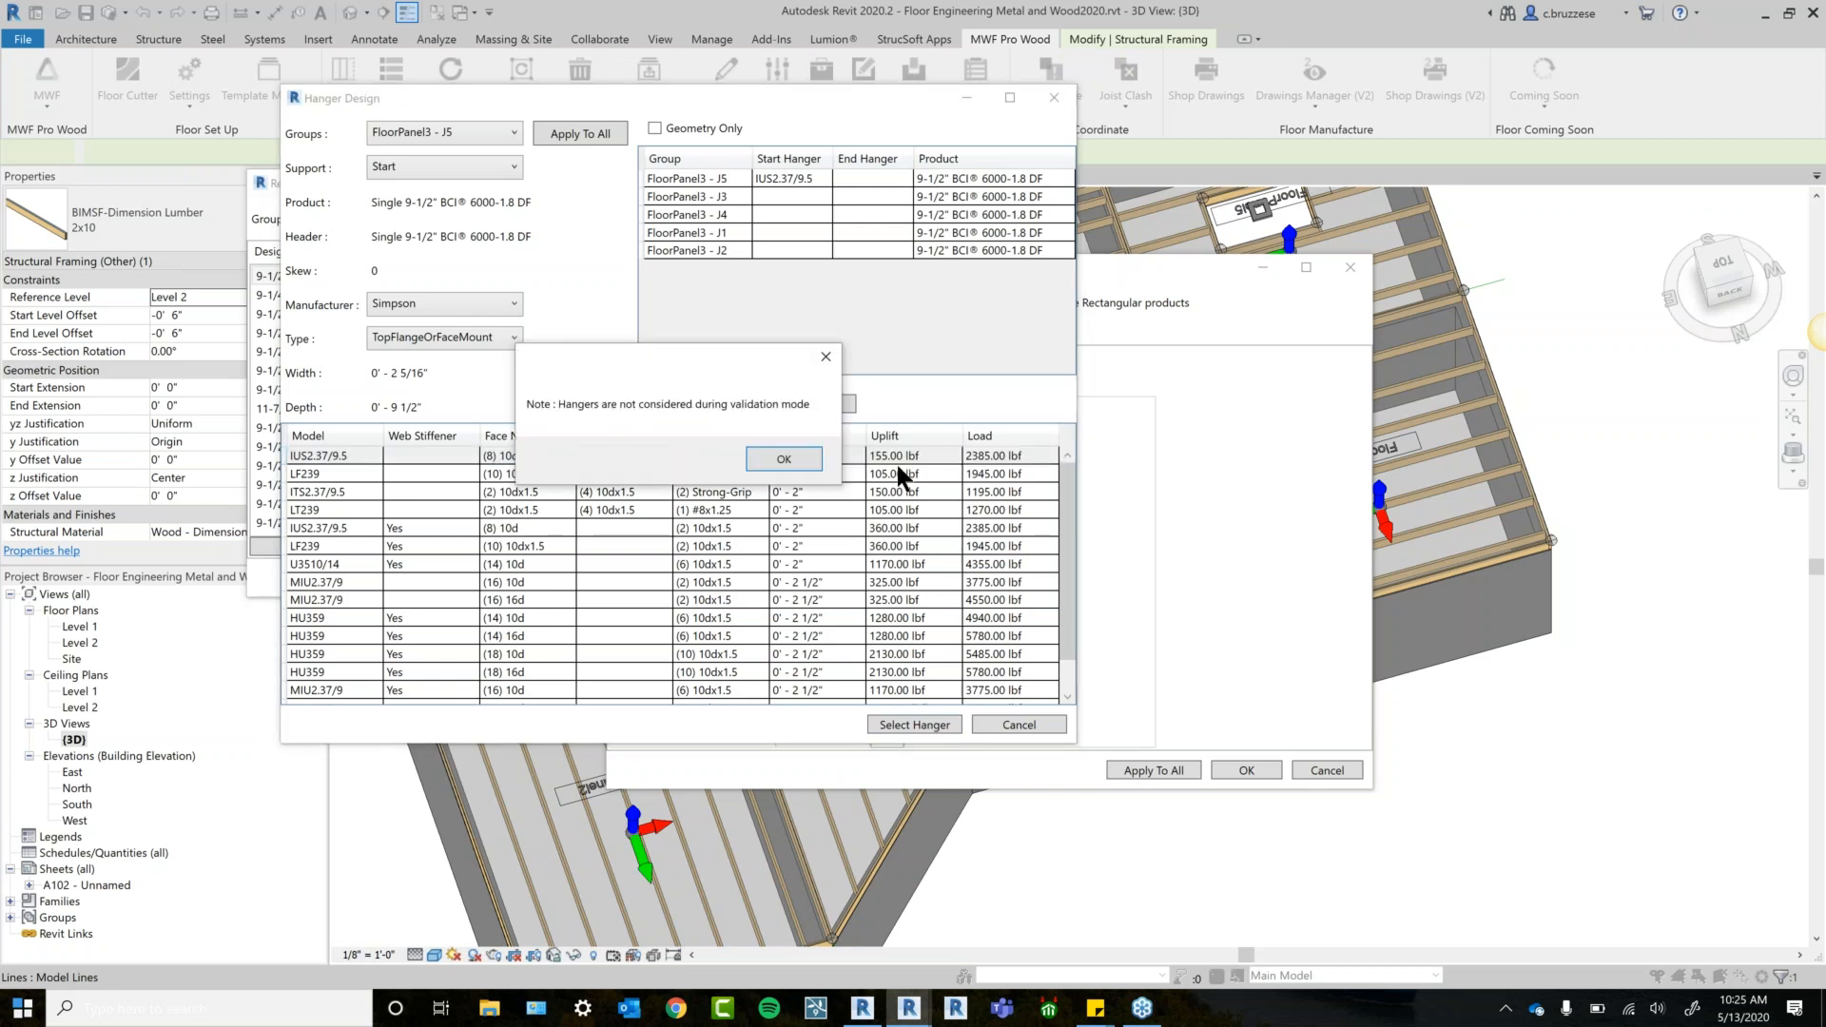
pyautogui.click(796, 460)
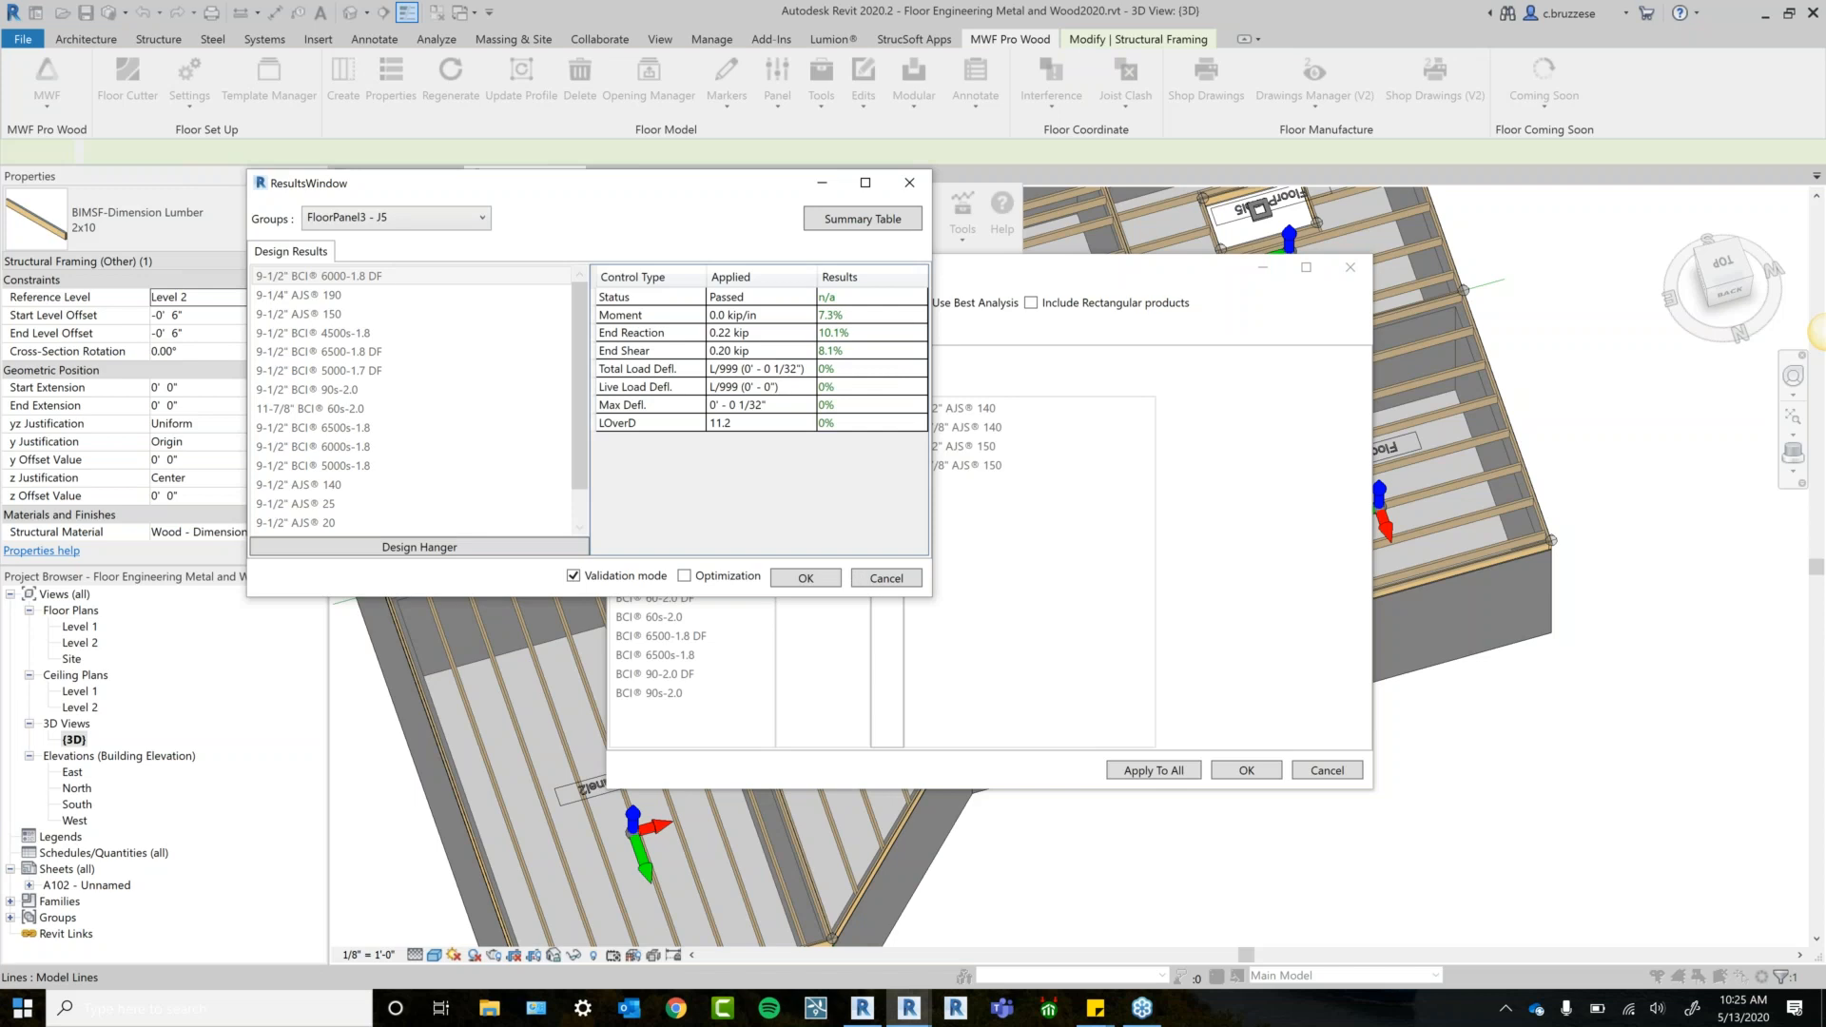
# Accept the results, dismiss the coping warning, and close the finished validation log.
pyautogui.click(811, 578)
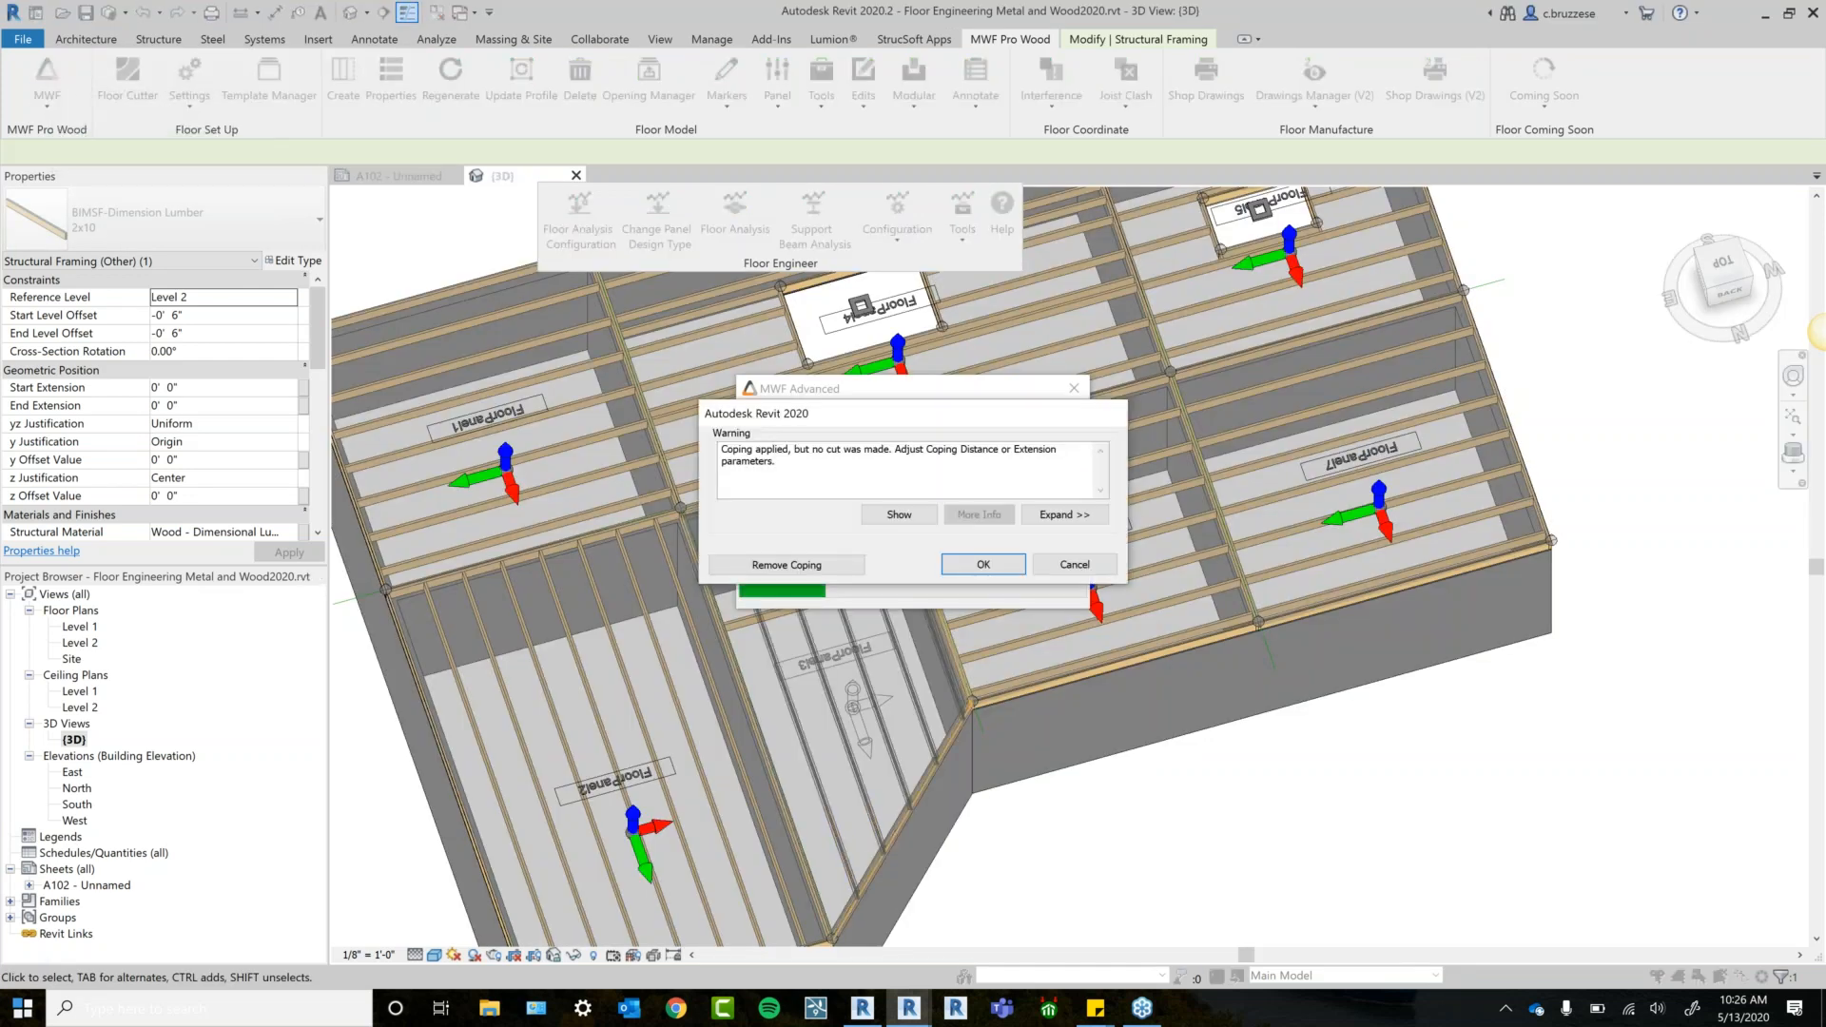
pyautogui.click(794, 563)
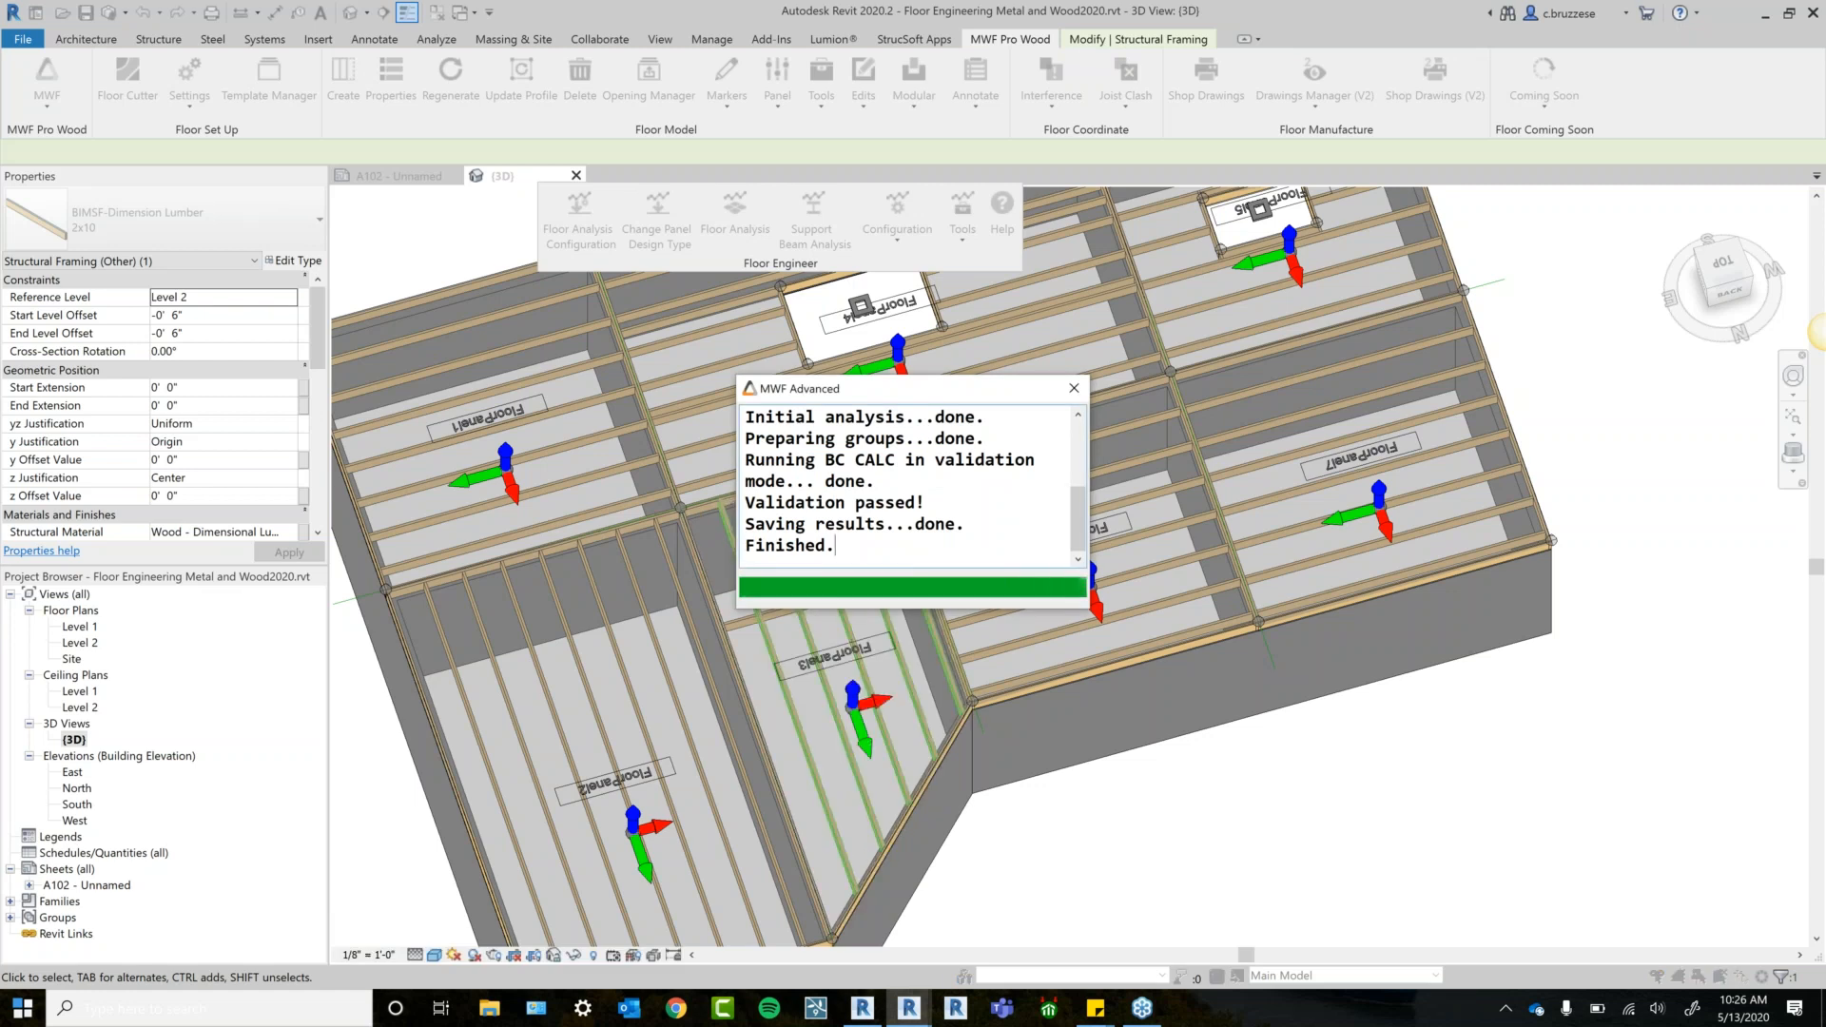
pyautogui.click(1082, 386)
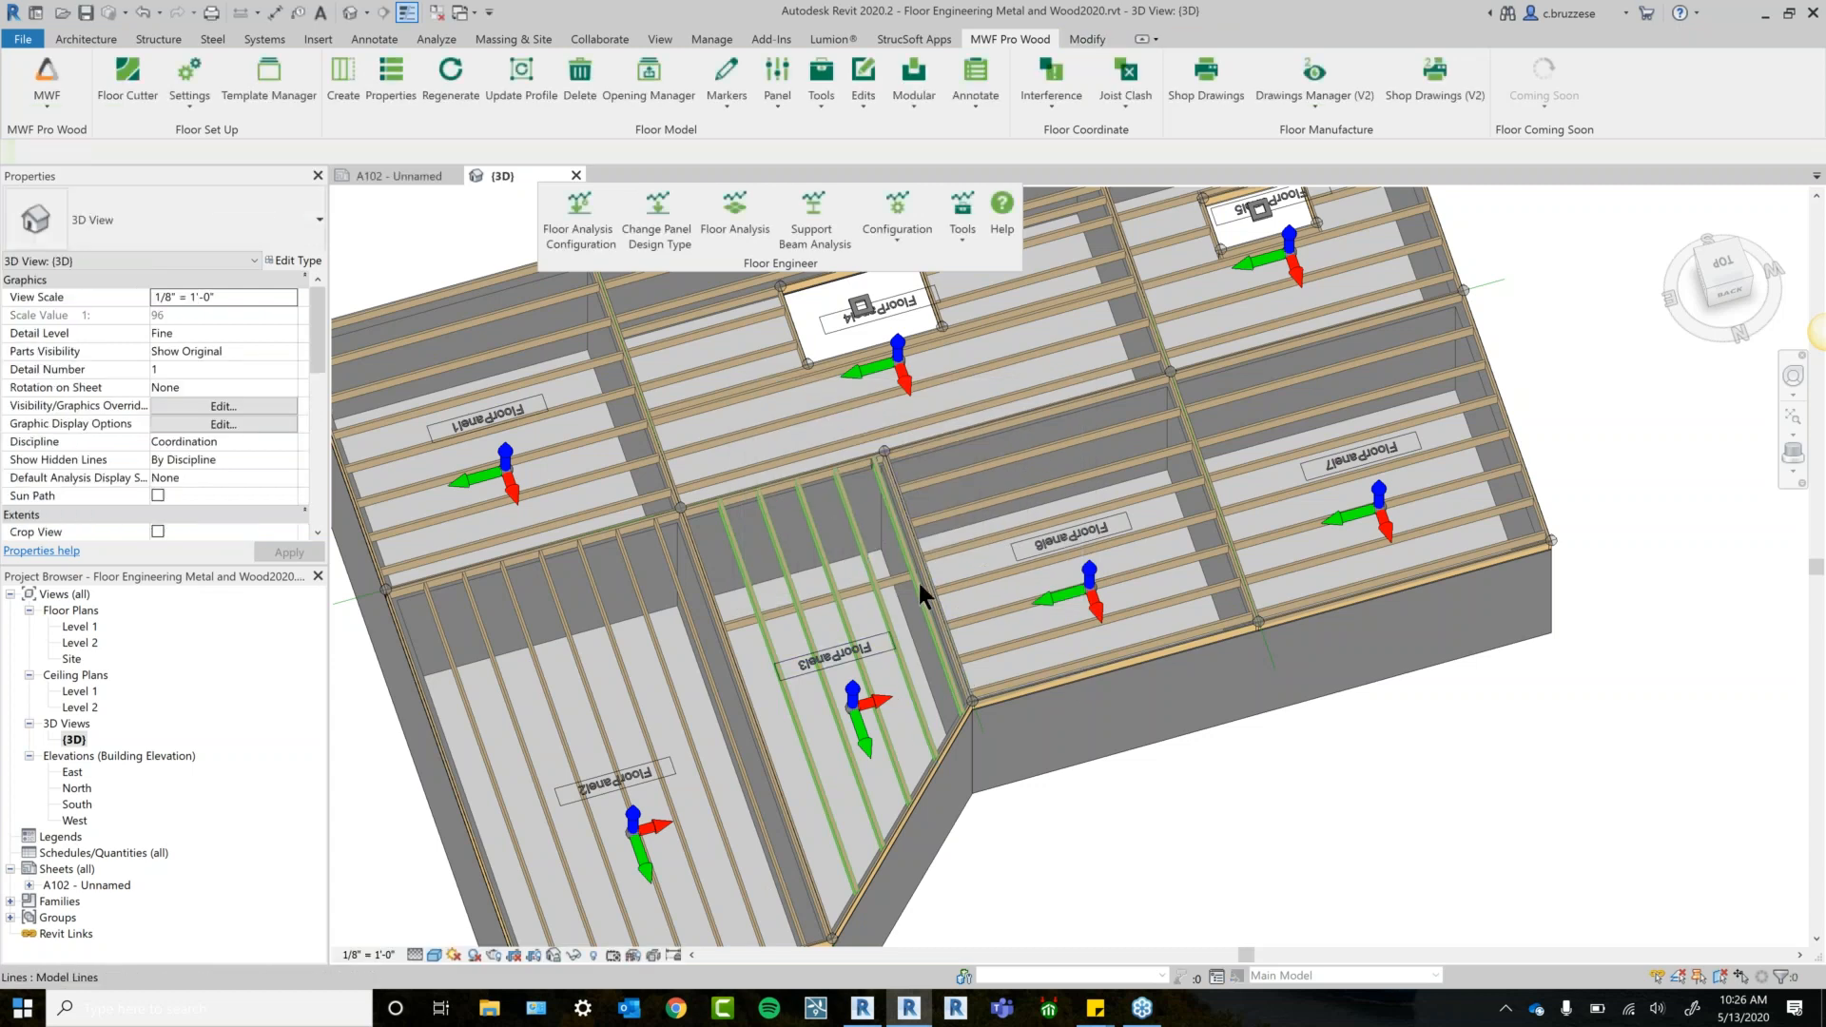
# Inspect the new FloorPanel3 hanger and I-joists in the 3D view.
pyautogui.scroll(4, 919, 584)
pyautogui.keyDown('shift'); pyautogui.moveTo(965, 740); pyautogui.dragTo(875, 454, button='middle'); pyautogui.keyUp('shift')
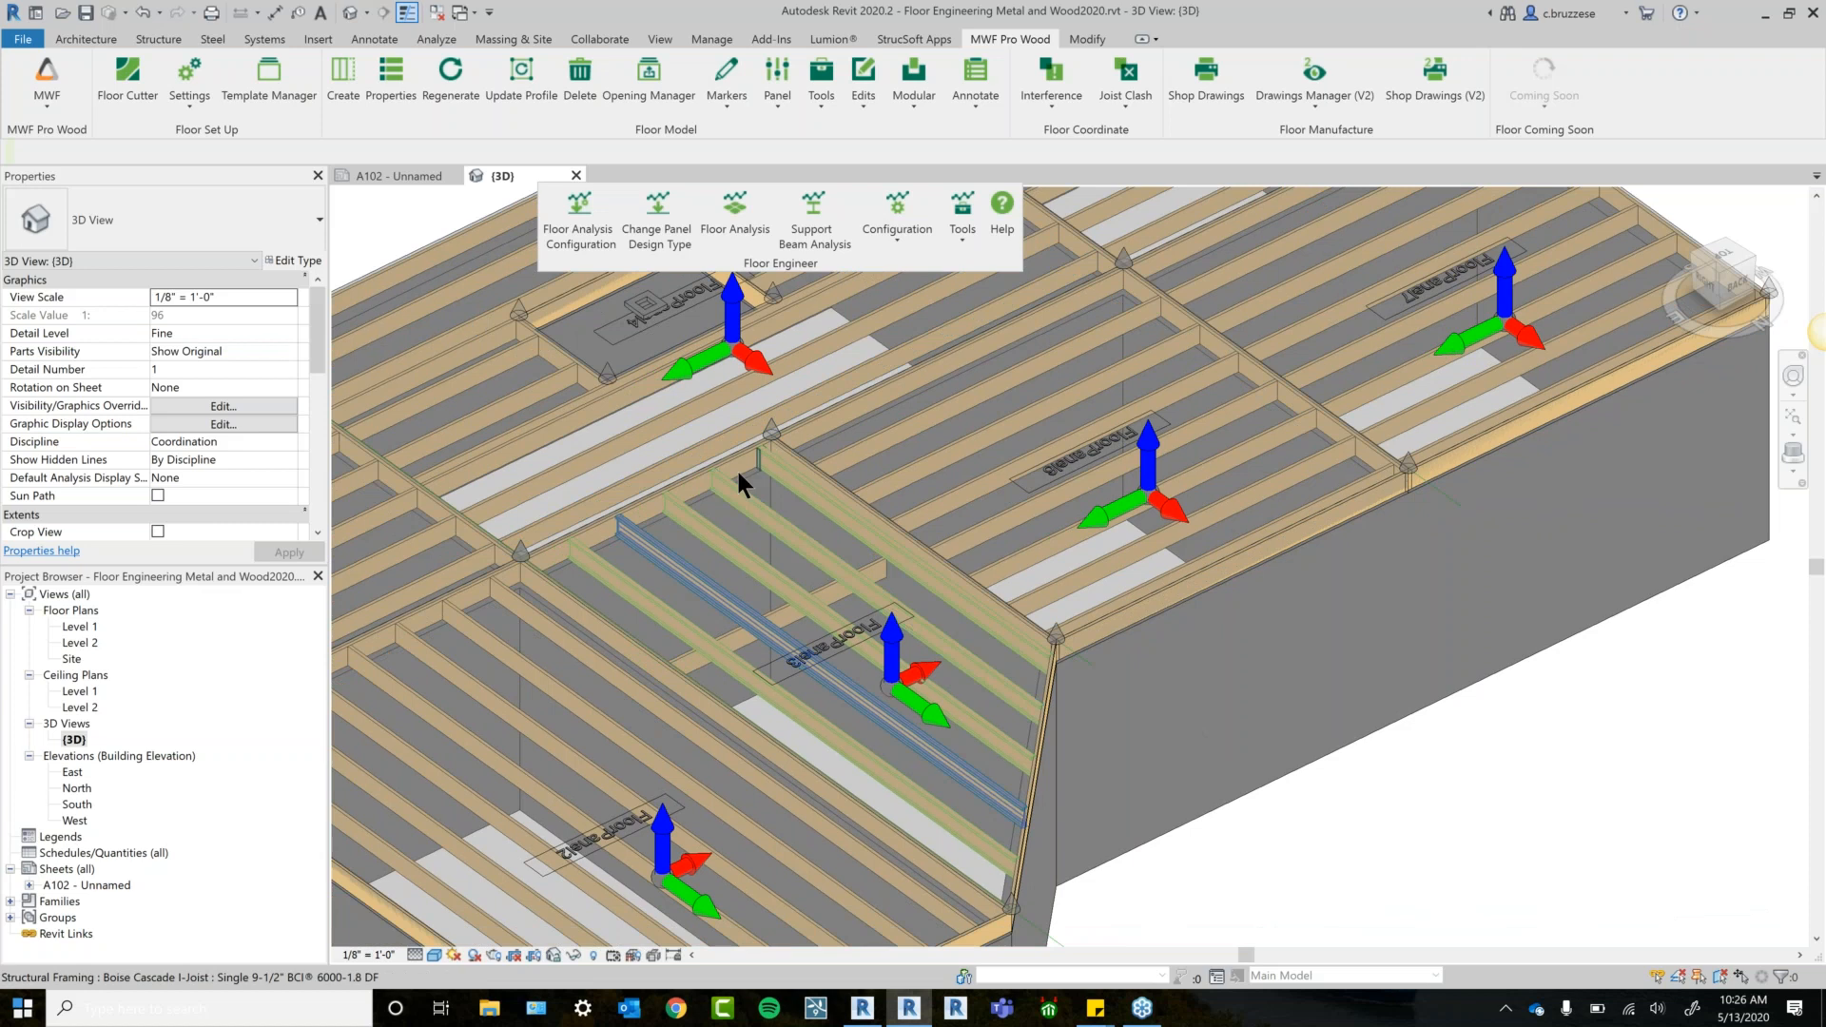
pyautogui.scroll(3, 739, 475)
pyautogui.click(789, 440)
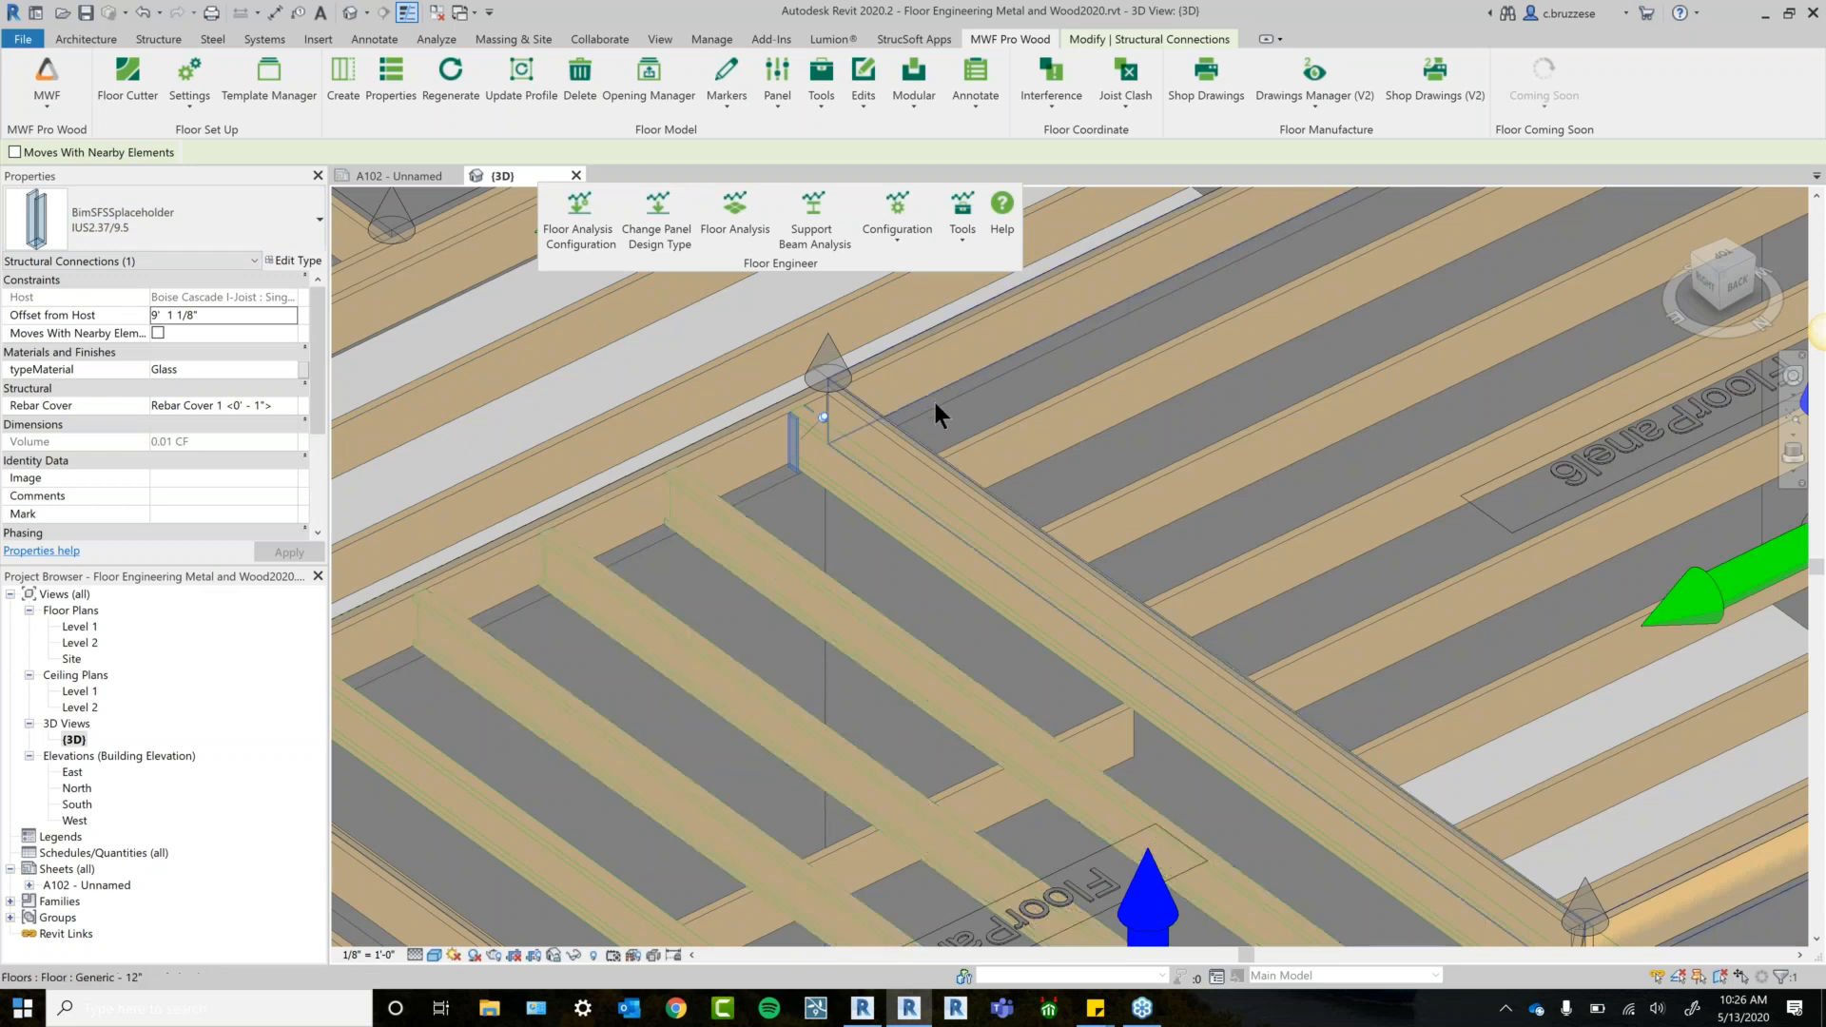
pyautogui.scroll(-2, 932, 400)
pyautogui.click(903, 575)
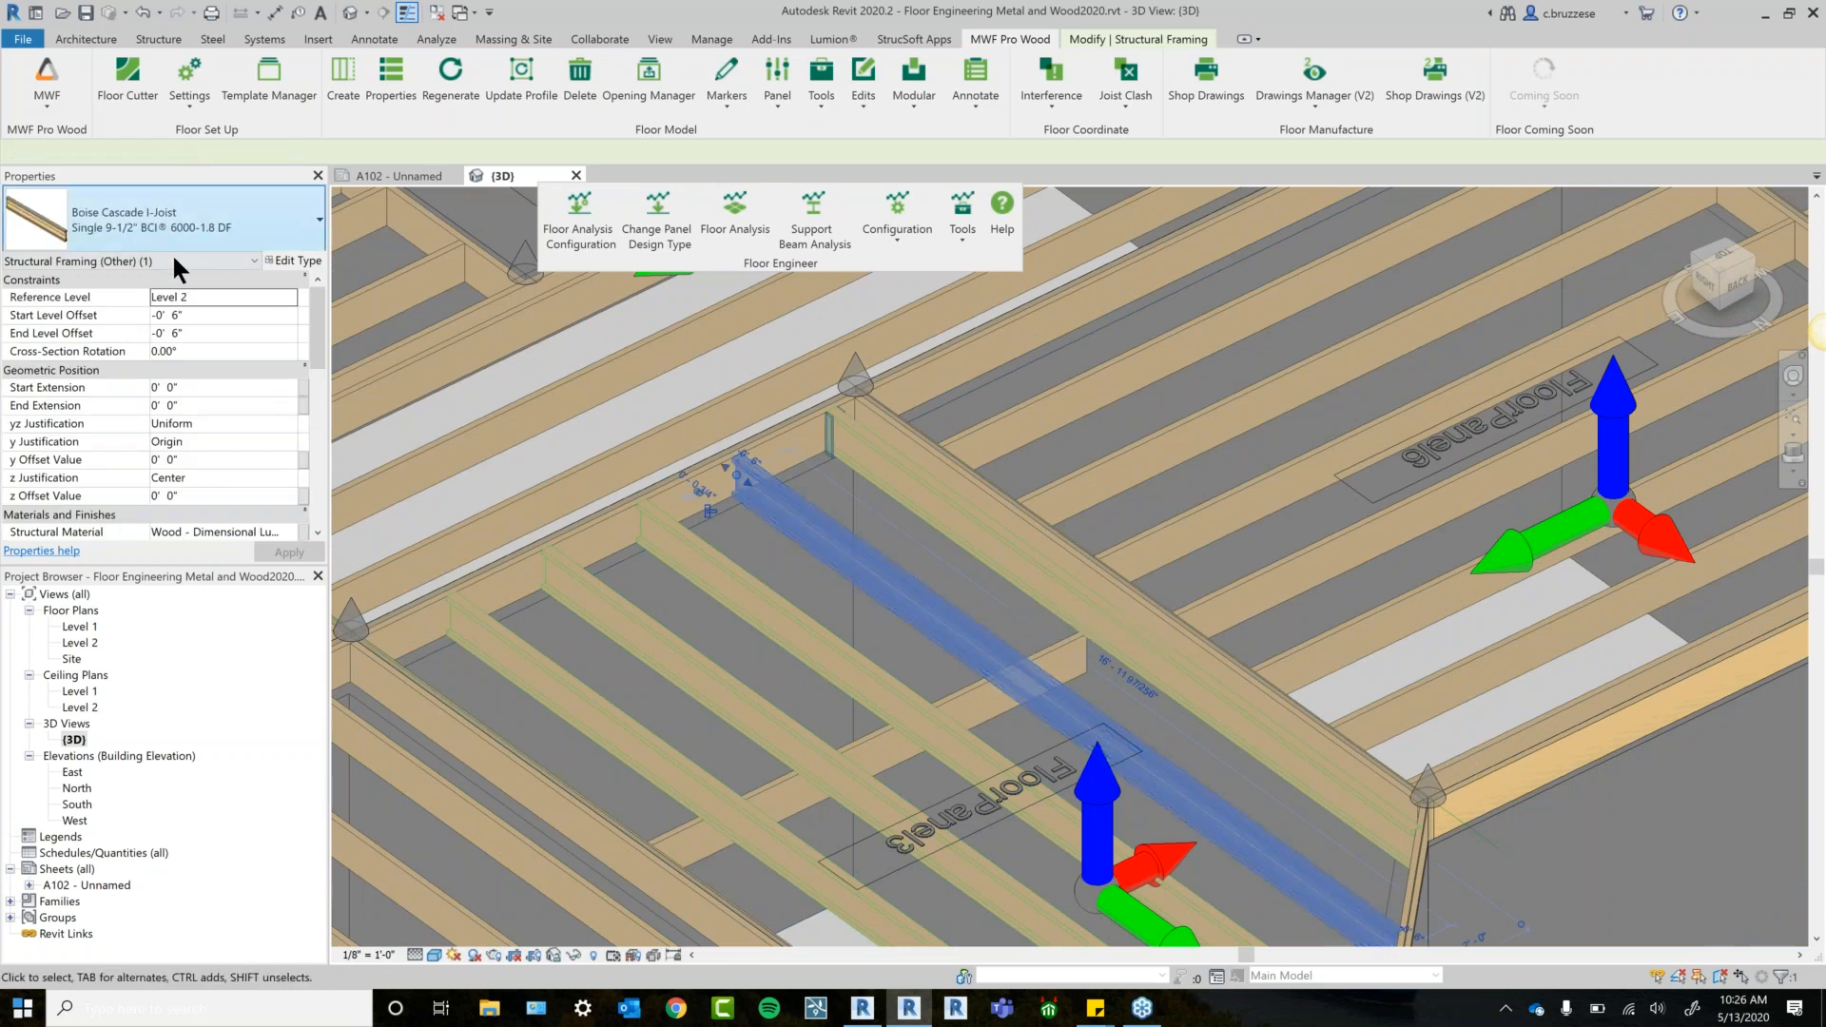
pyautogui.click(723, 588)
pyautogui.click(722, 569)
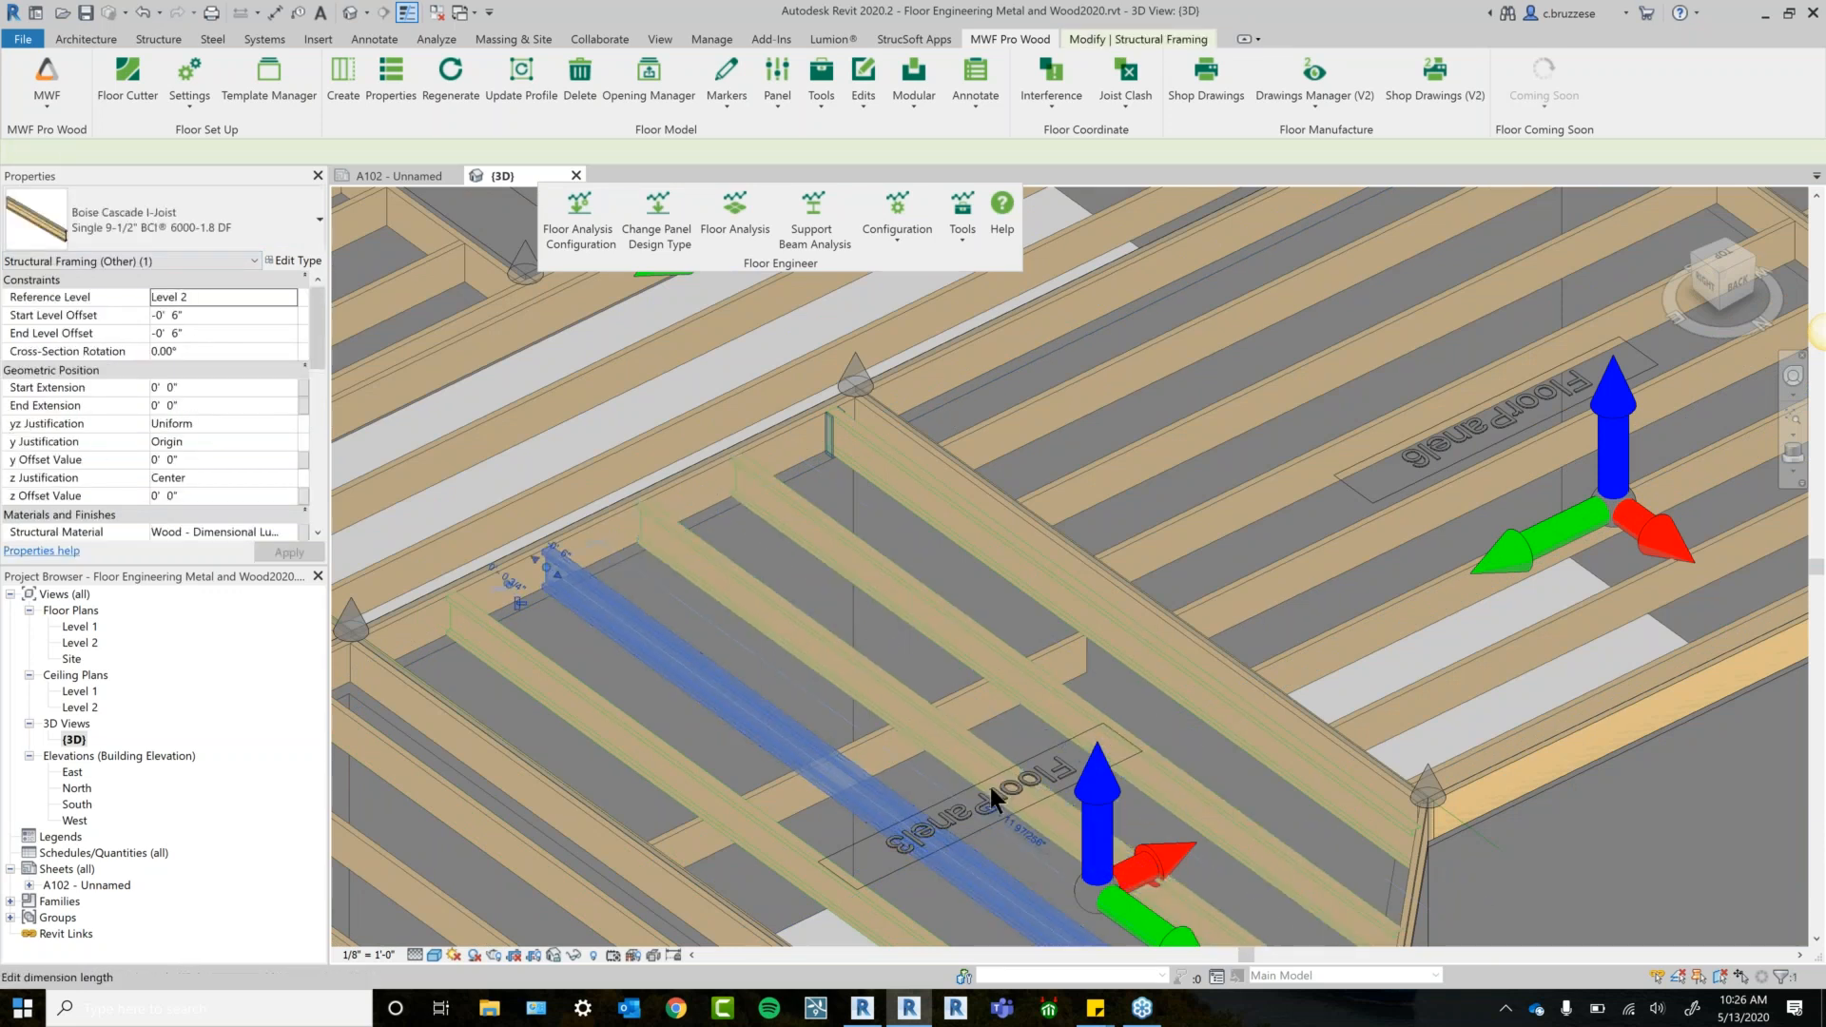
pyautogui.scroll(-1, 990, 786)
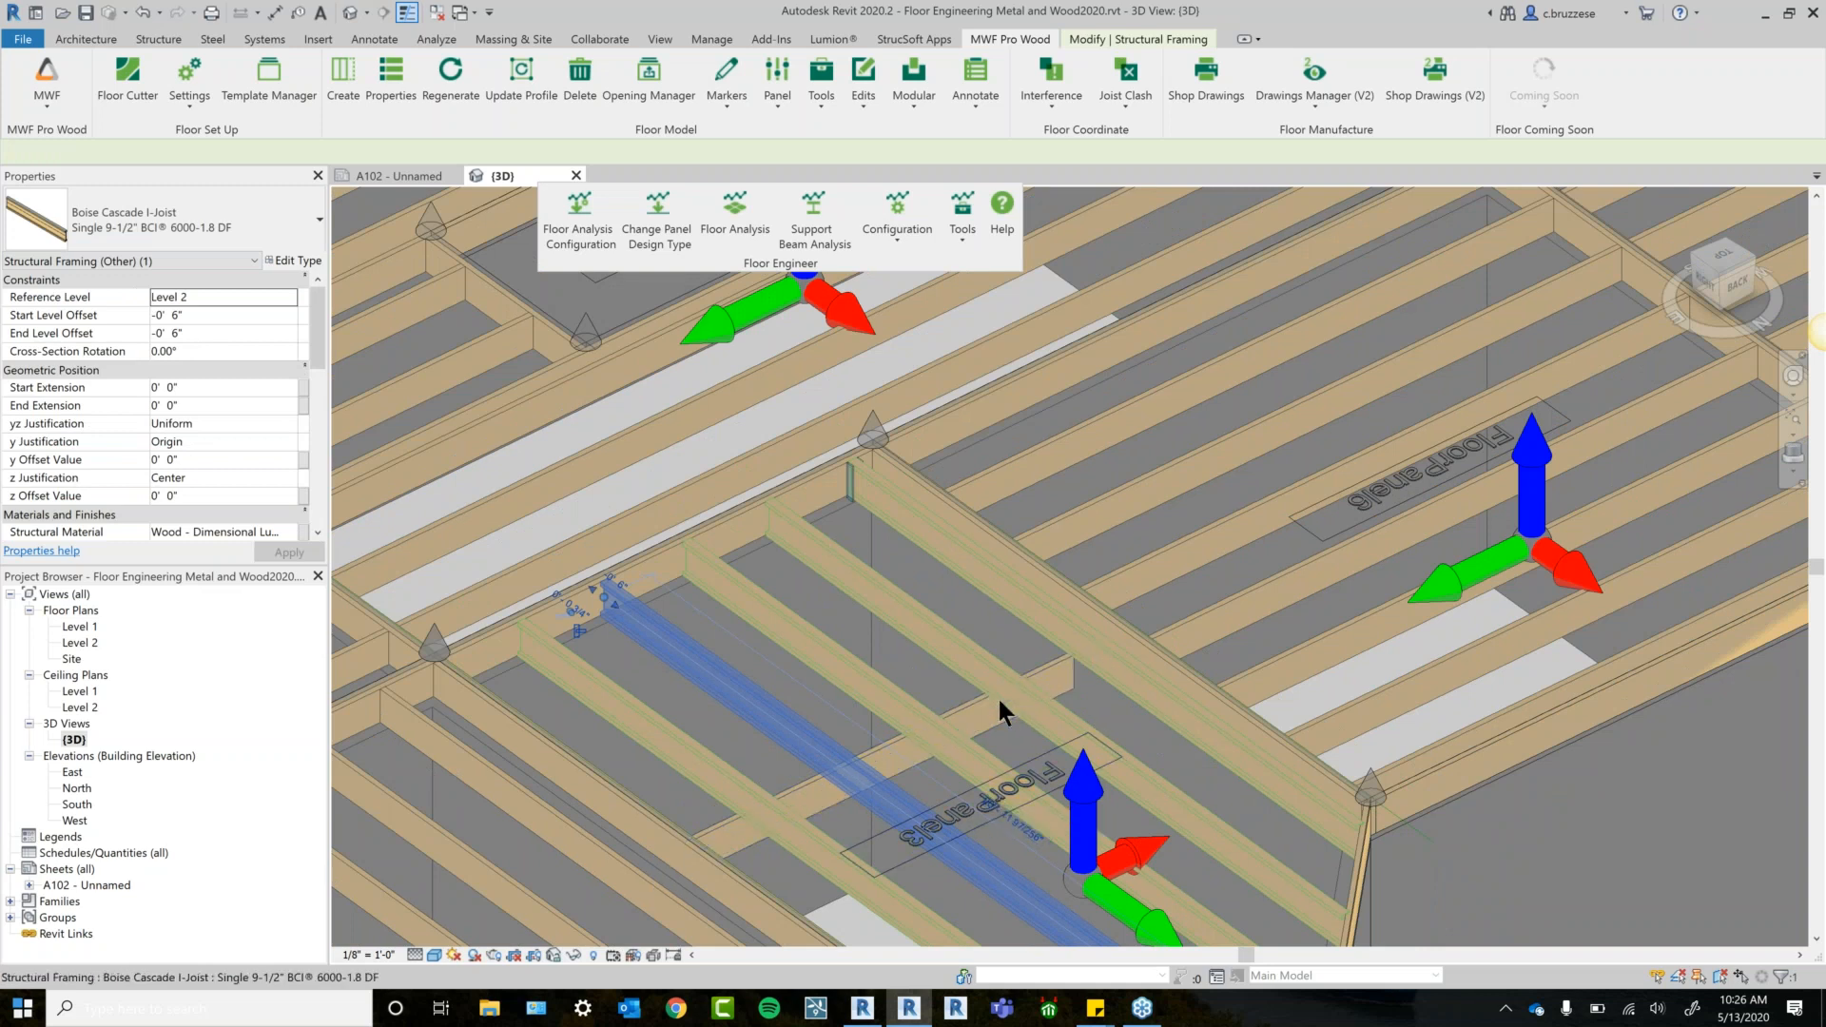
# Select the 2x10 support beam and launch Support Beam Analysis on it.
pyautogui.click(967, 706)
pyautogui.moveTo(1257, 614); pyautogui.dragTo(1249, 685, button='middle')
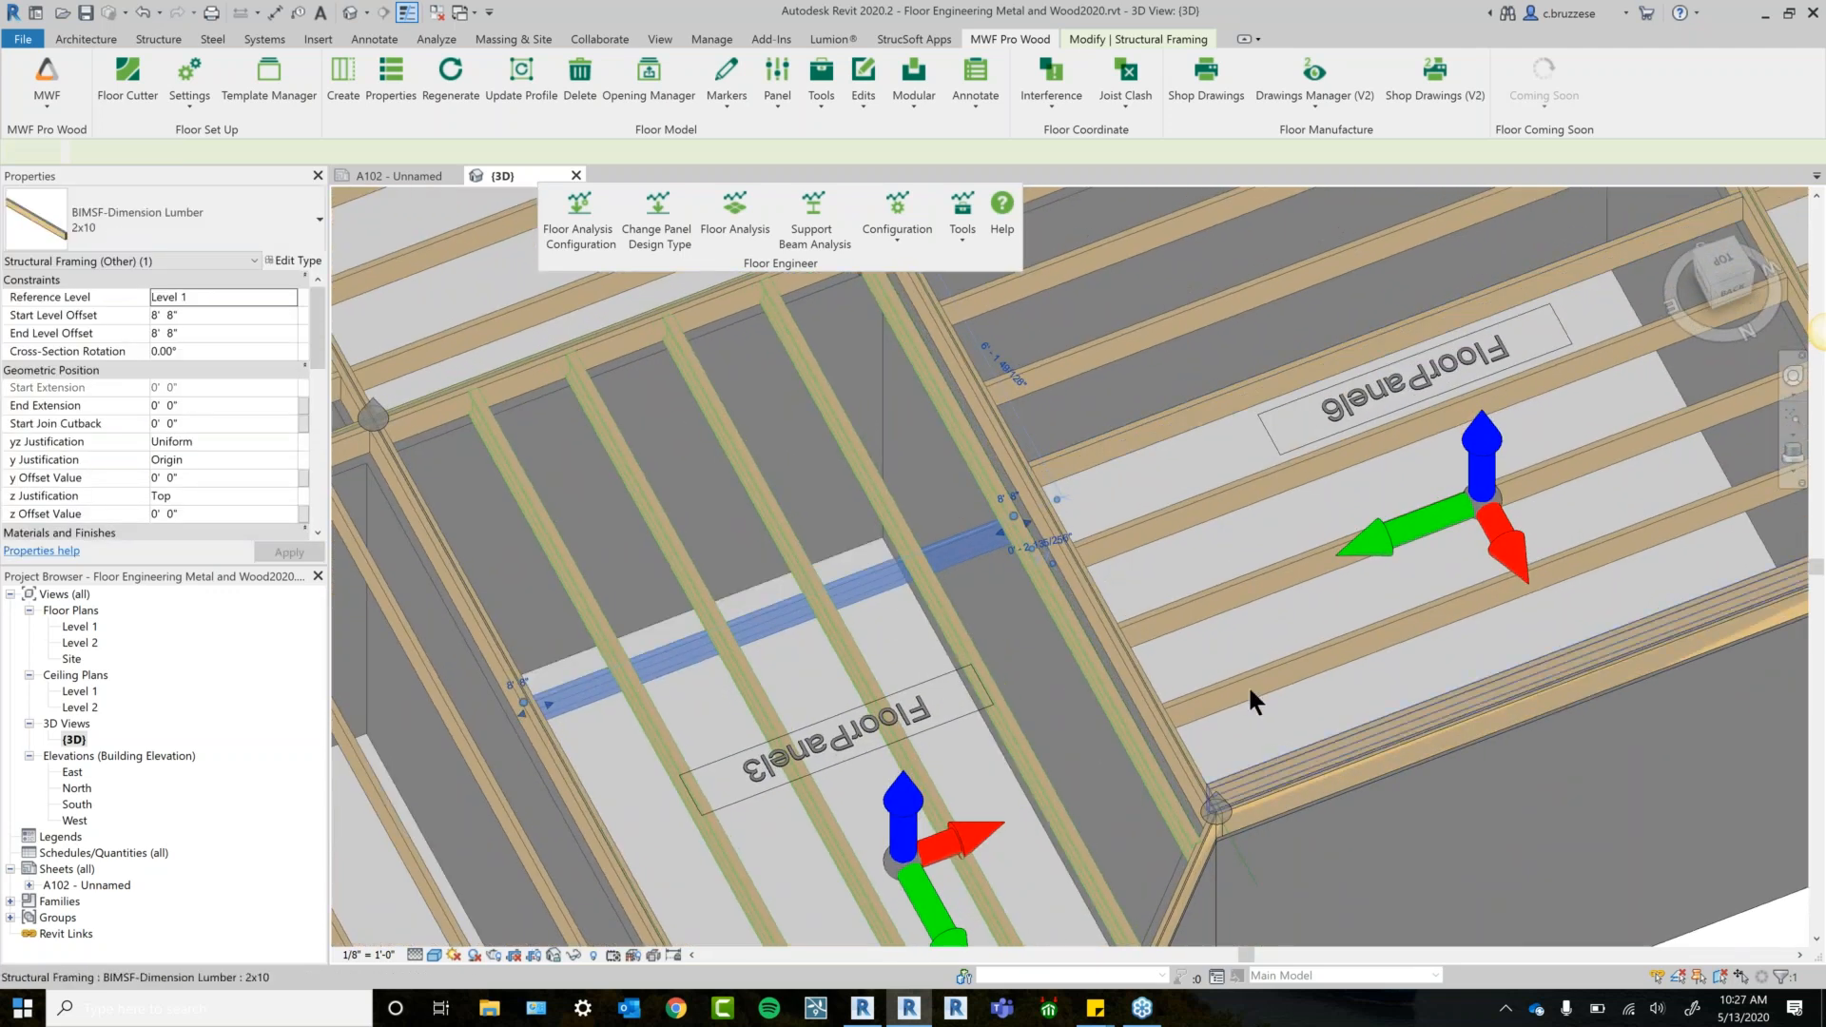
pyautogui.keyDown('shift'); pyautogui.moveTo(1407, 818); pyautogui.dragTo(1343, 739, button='middle'); pyautogui.keyUp('shift')
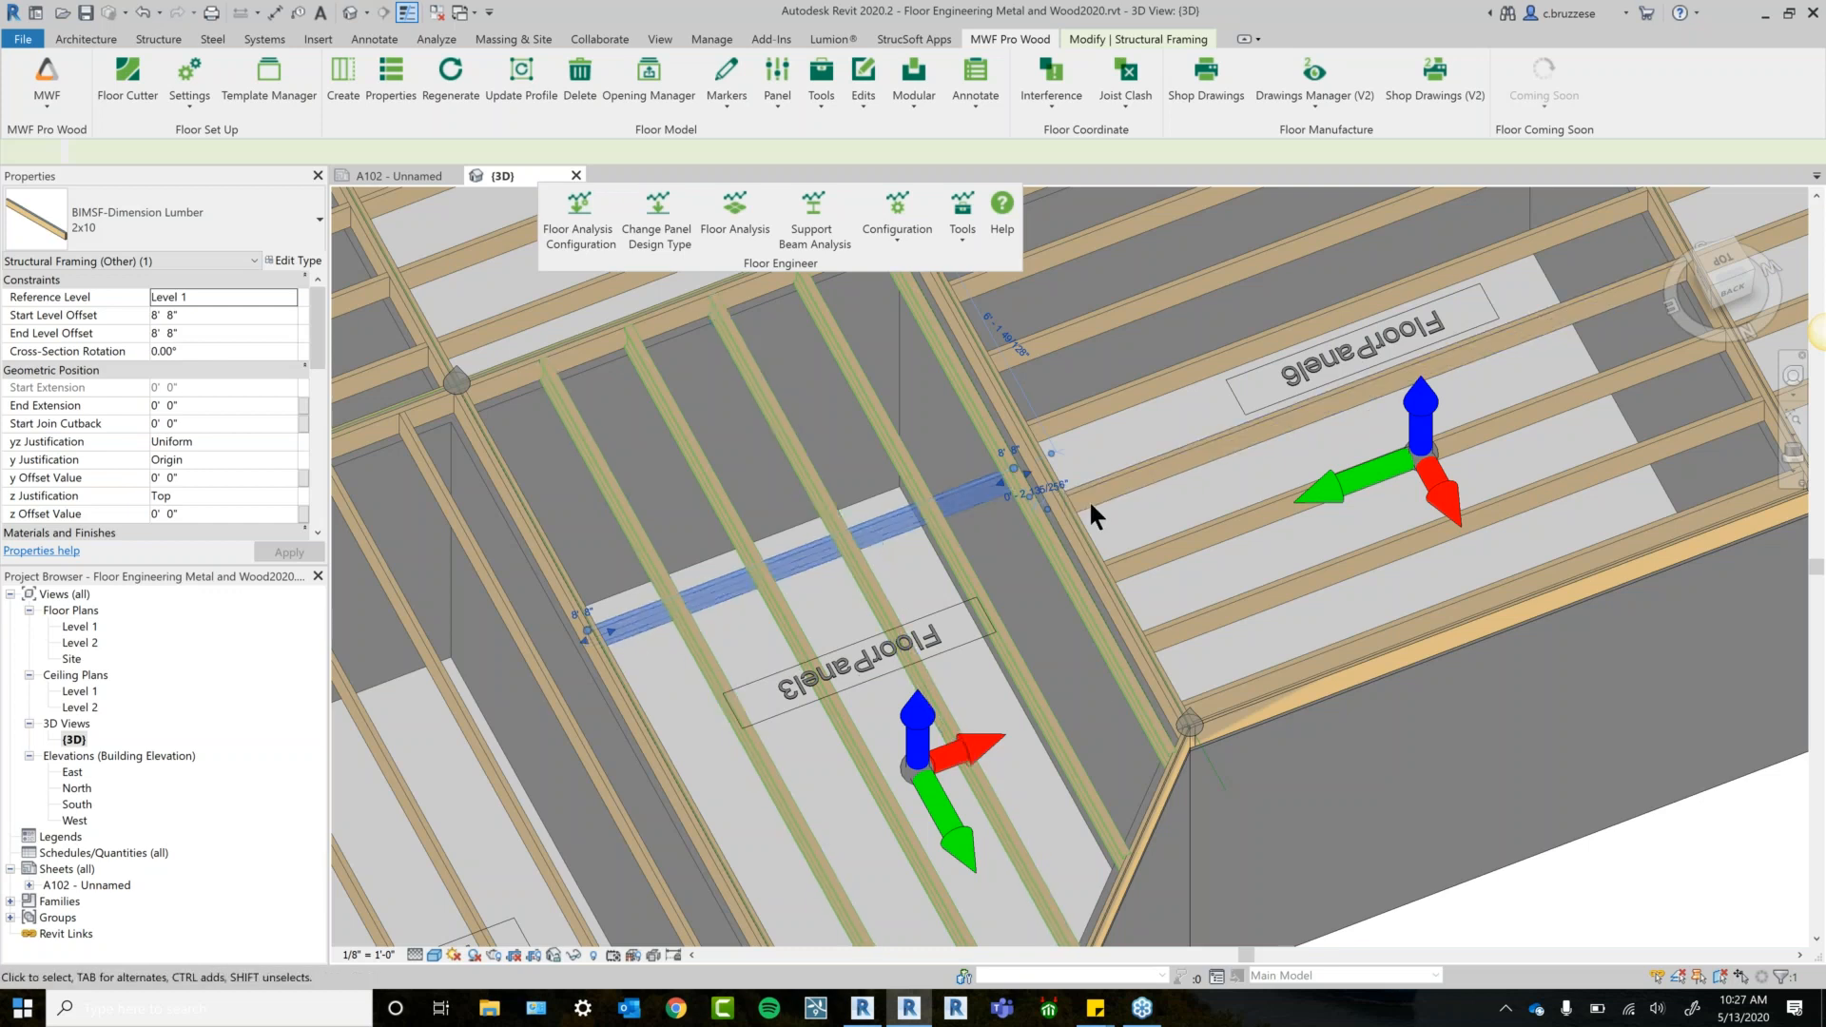
pyautogui.click(789, 236)
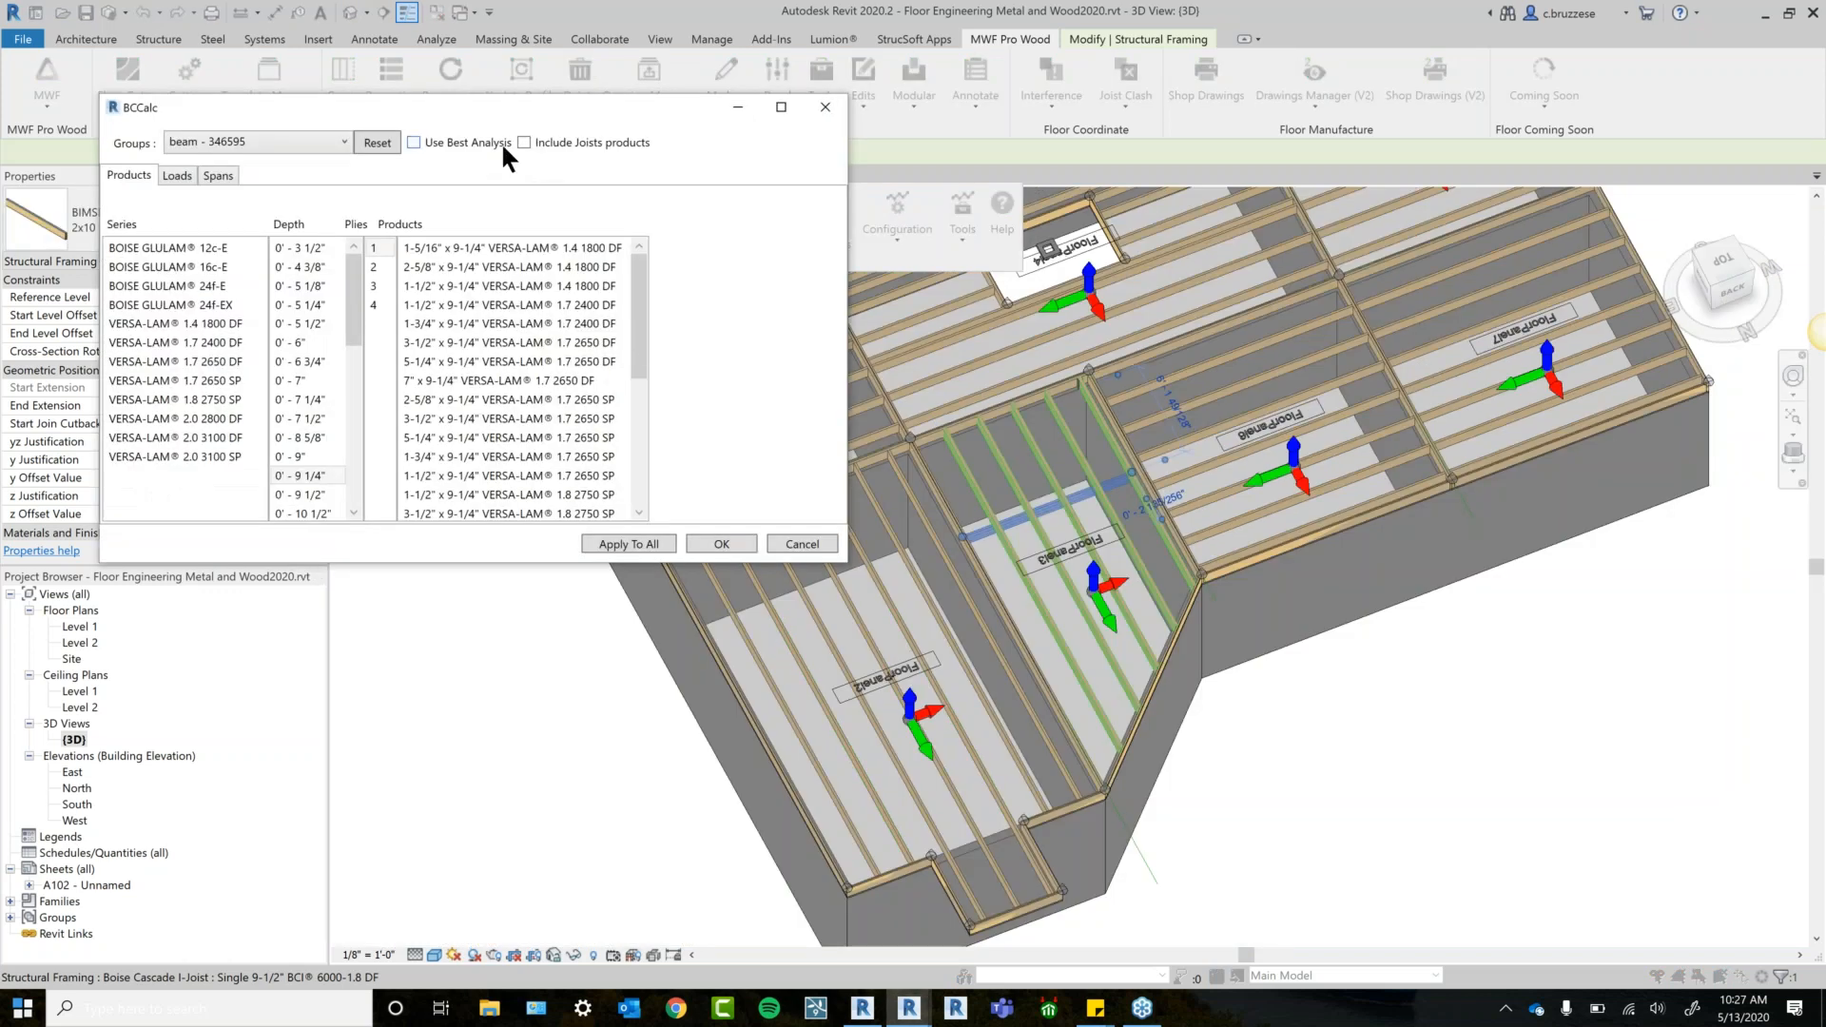
# Run the beam design with Use Best Analysis and joist products included.
pyautogui.click(500, 141)
pyautogui.click(522, 139)
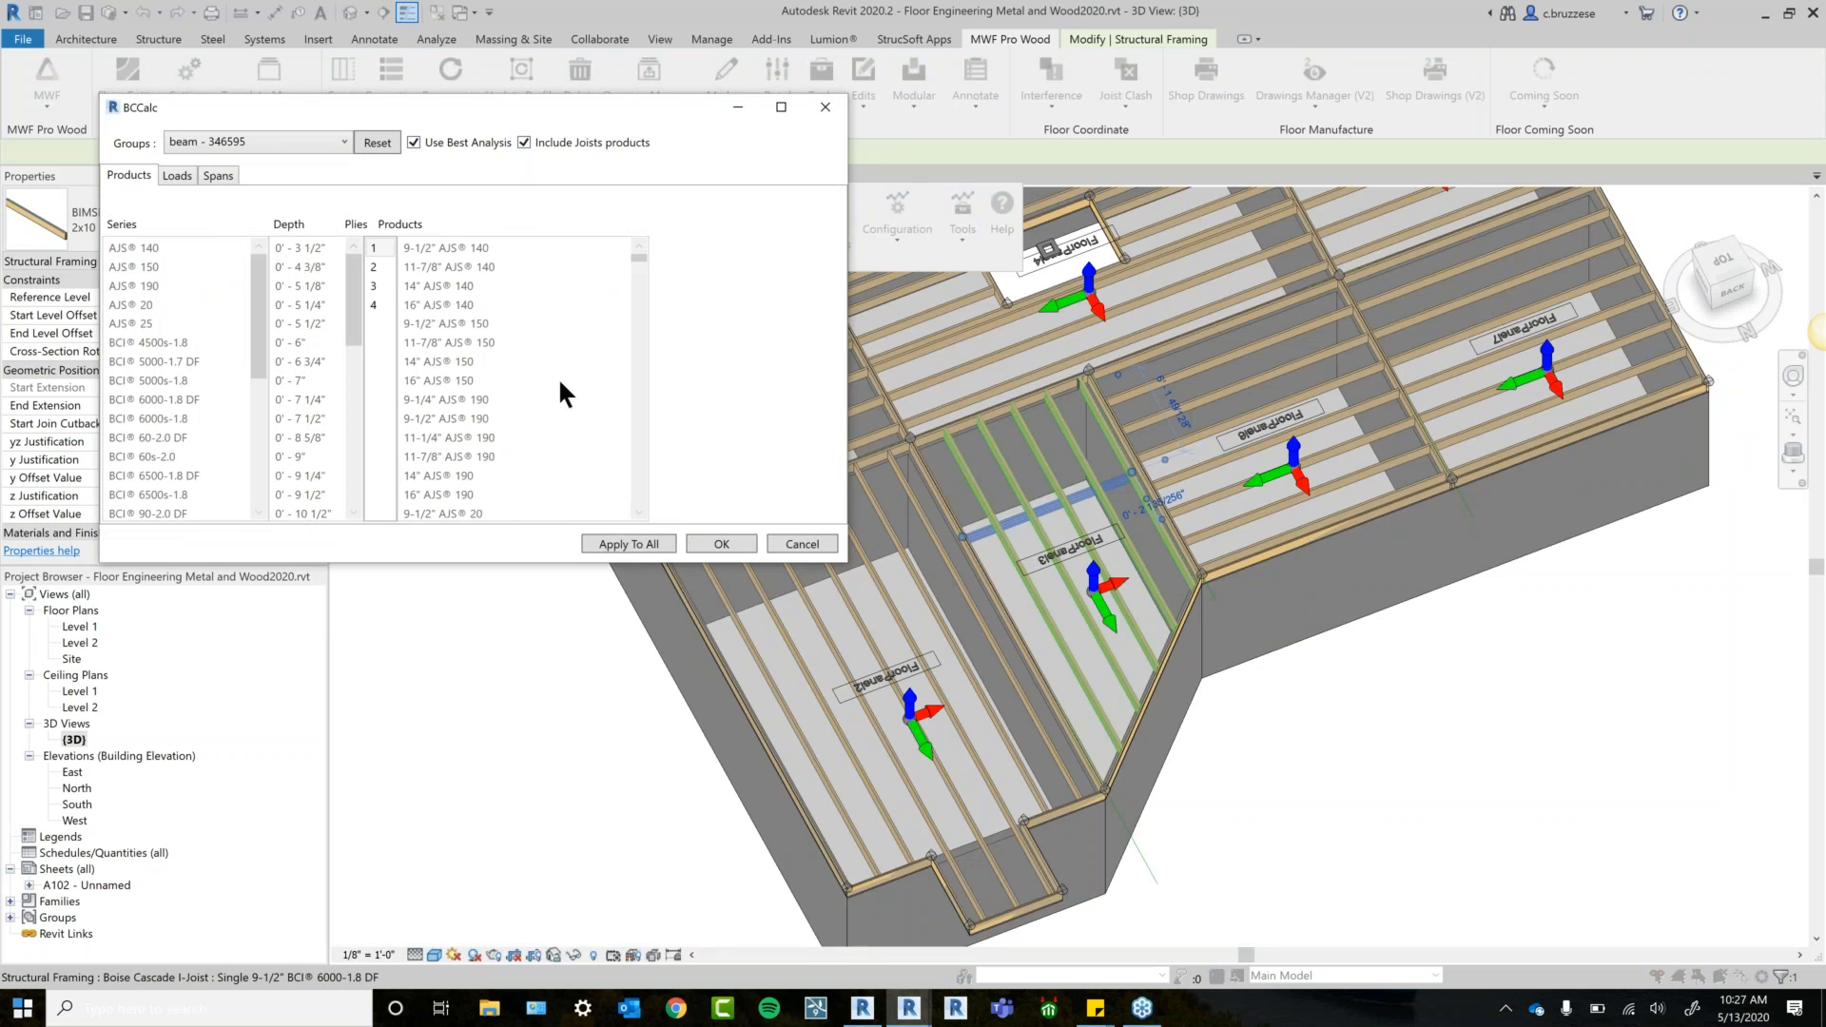
pyautogui.click(731, 544)
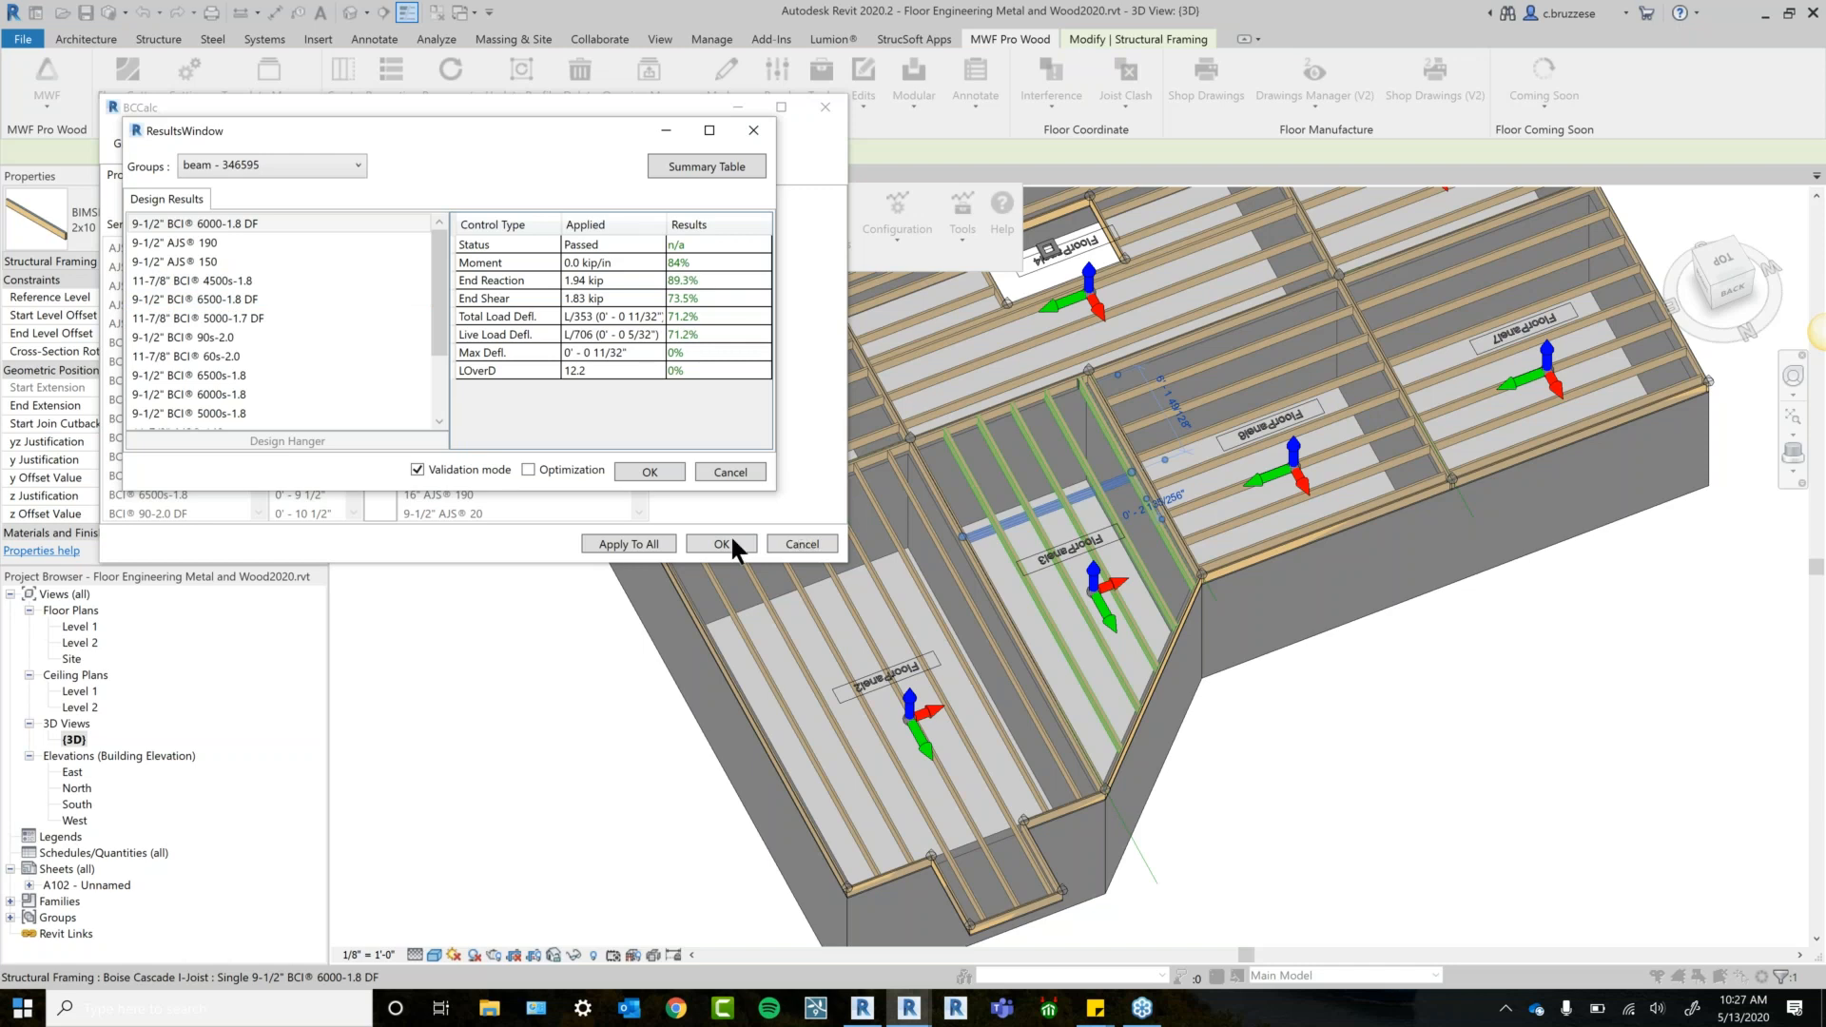
# Open the Summary Table and the PDF report for beam 346595.
pyautogui.moveTo(434, 276); pyautogui.dragTo(428, 347)
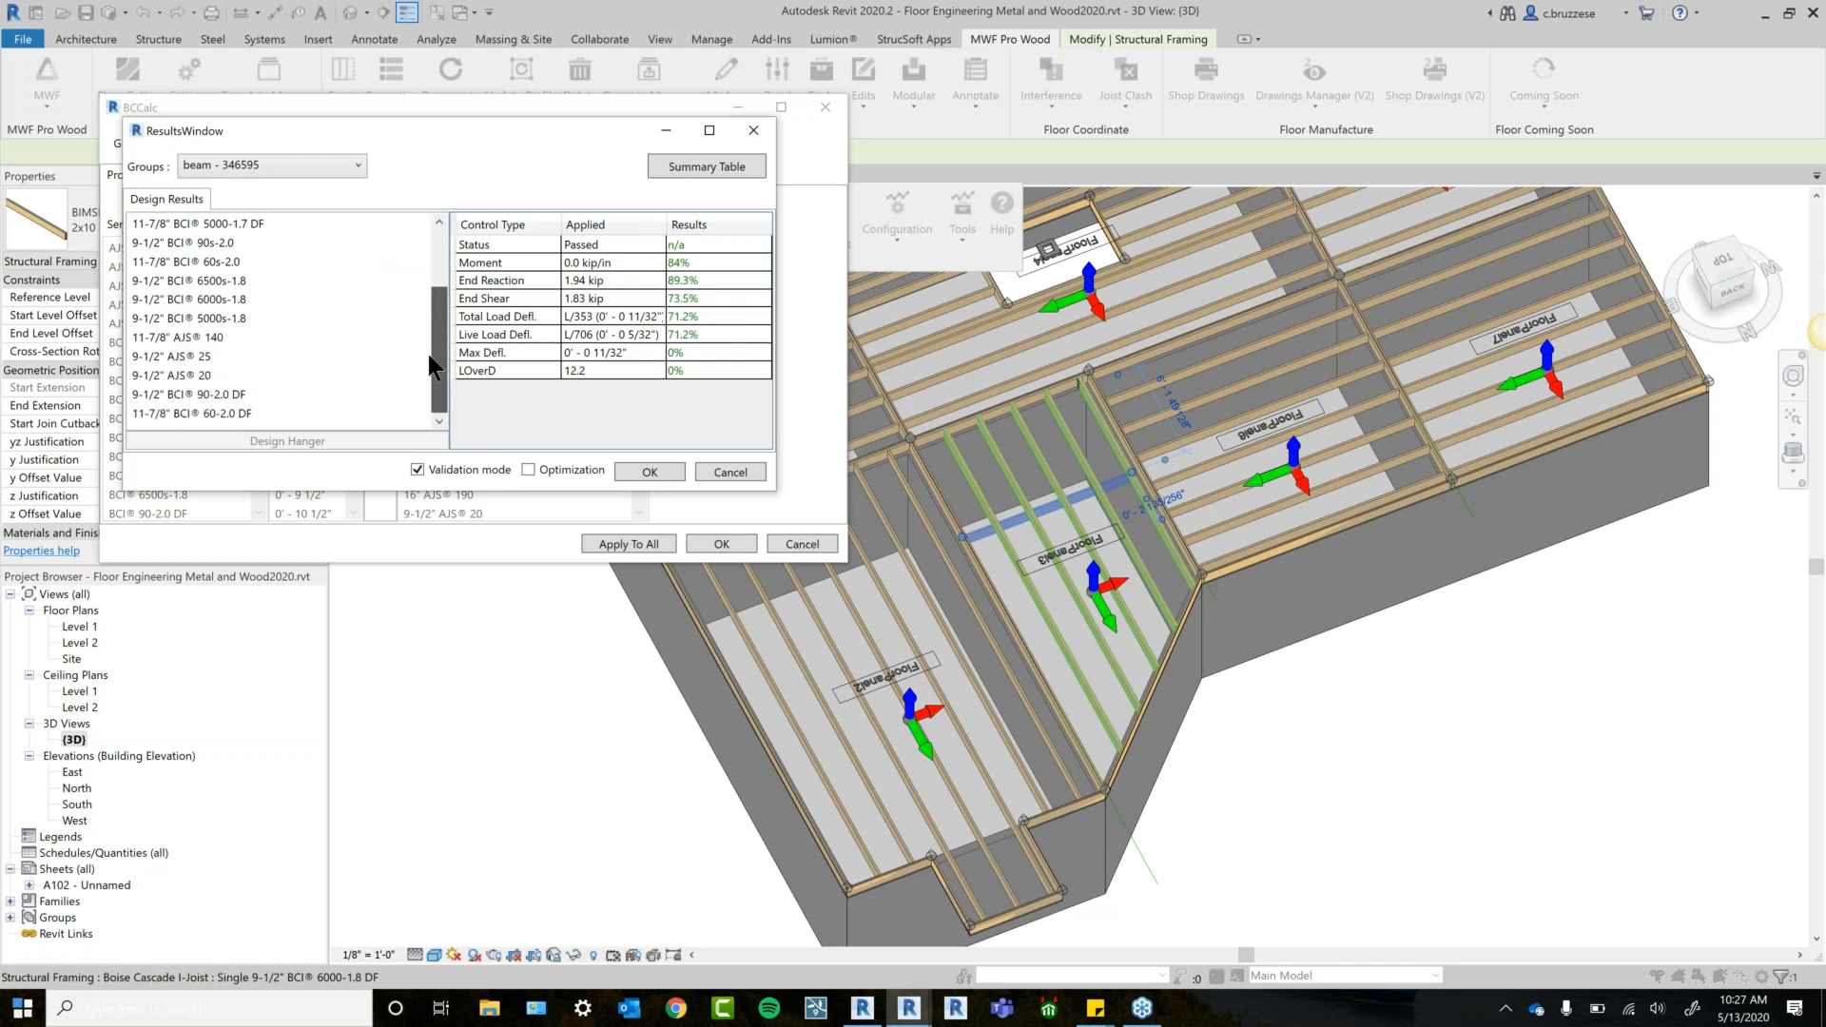
pyautogui.scroll(2, 273, 379)
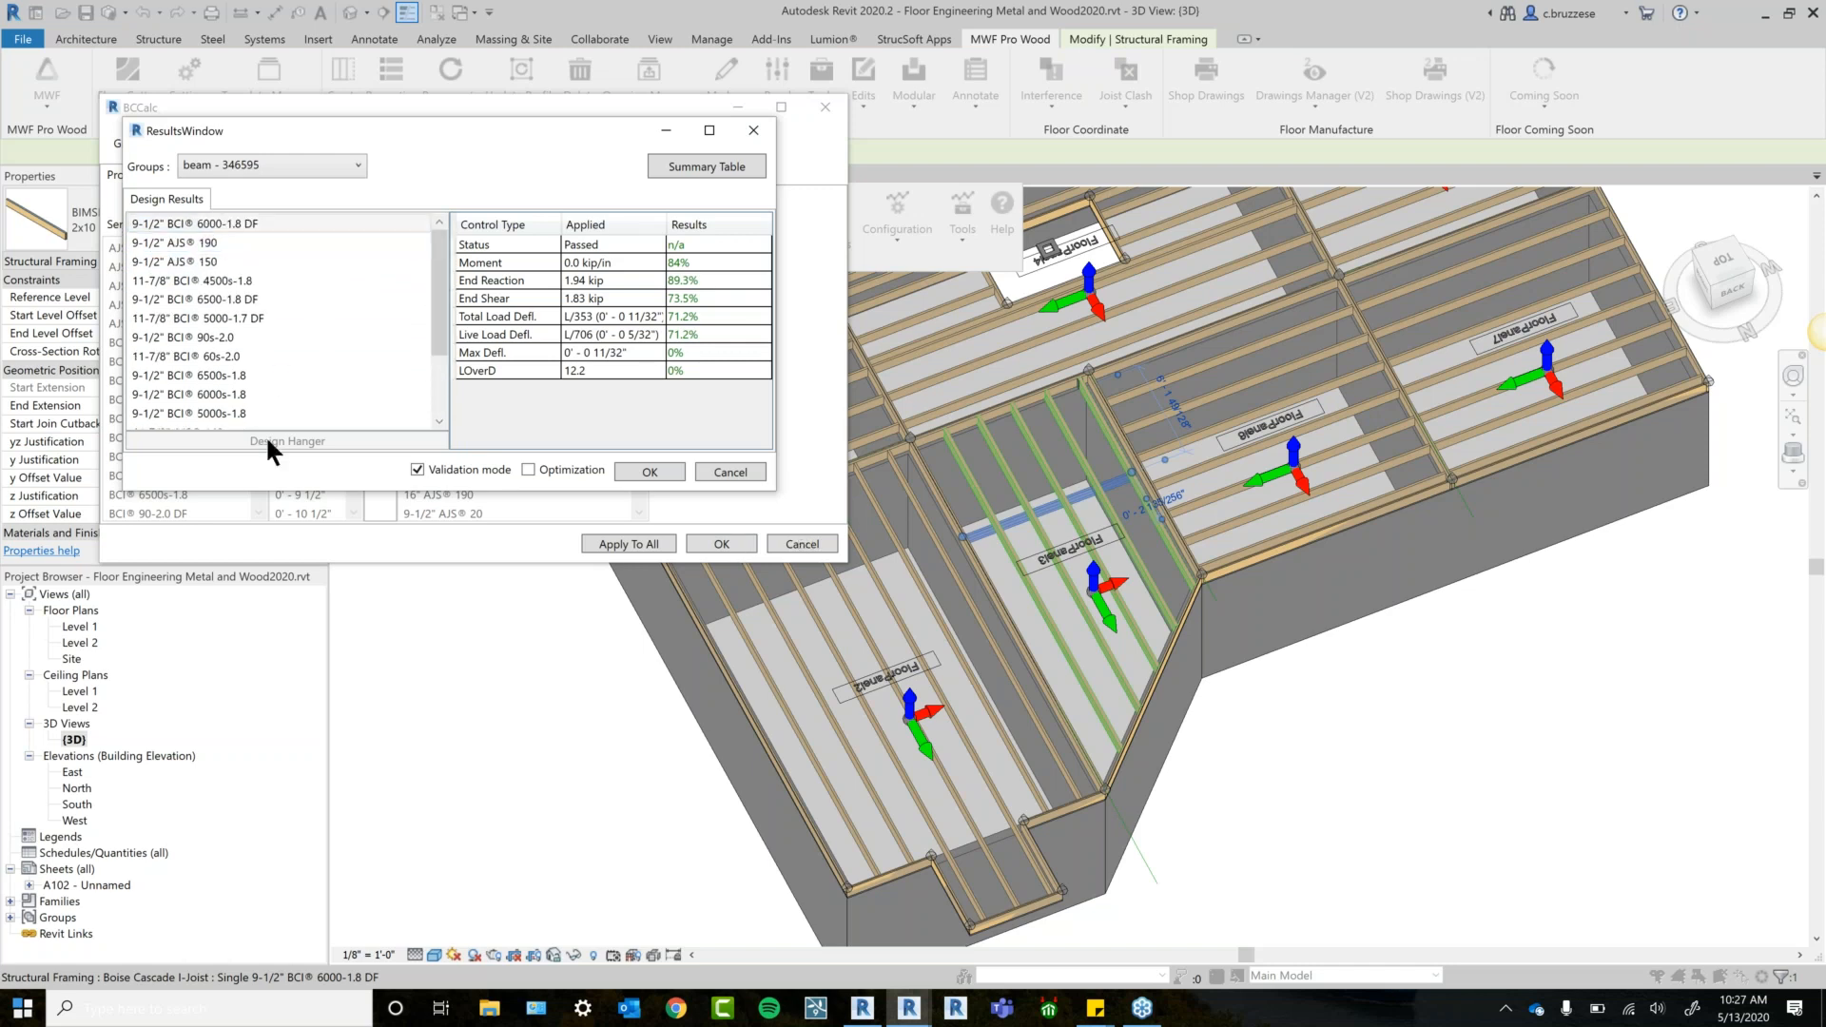
pyautogui.click(737, 169)
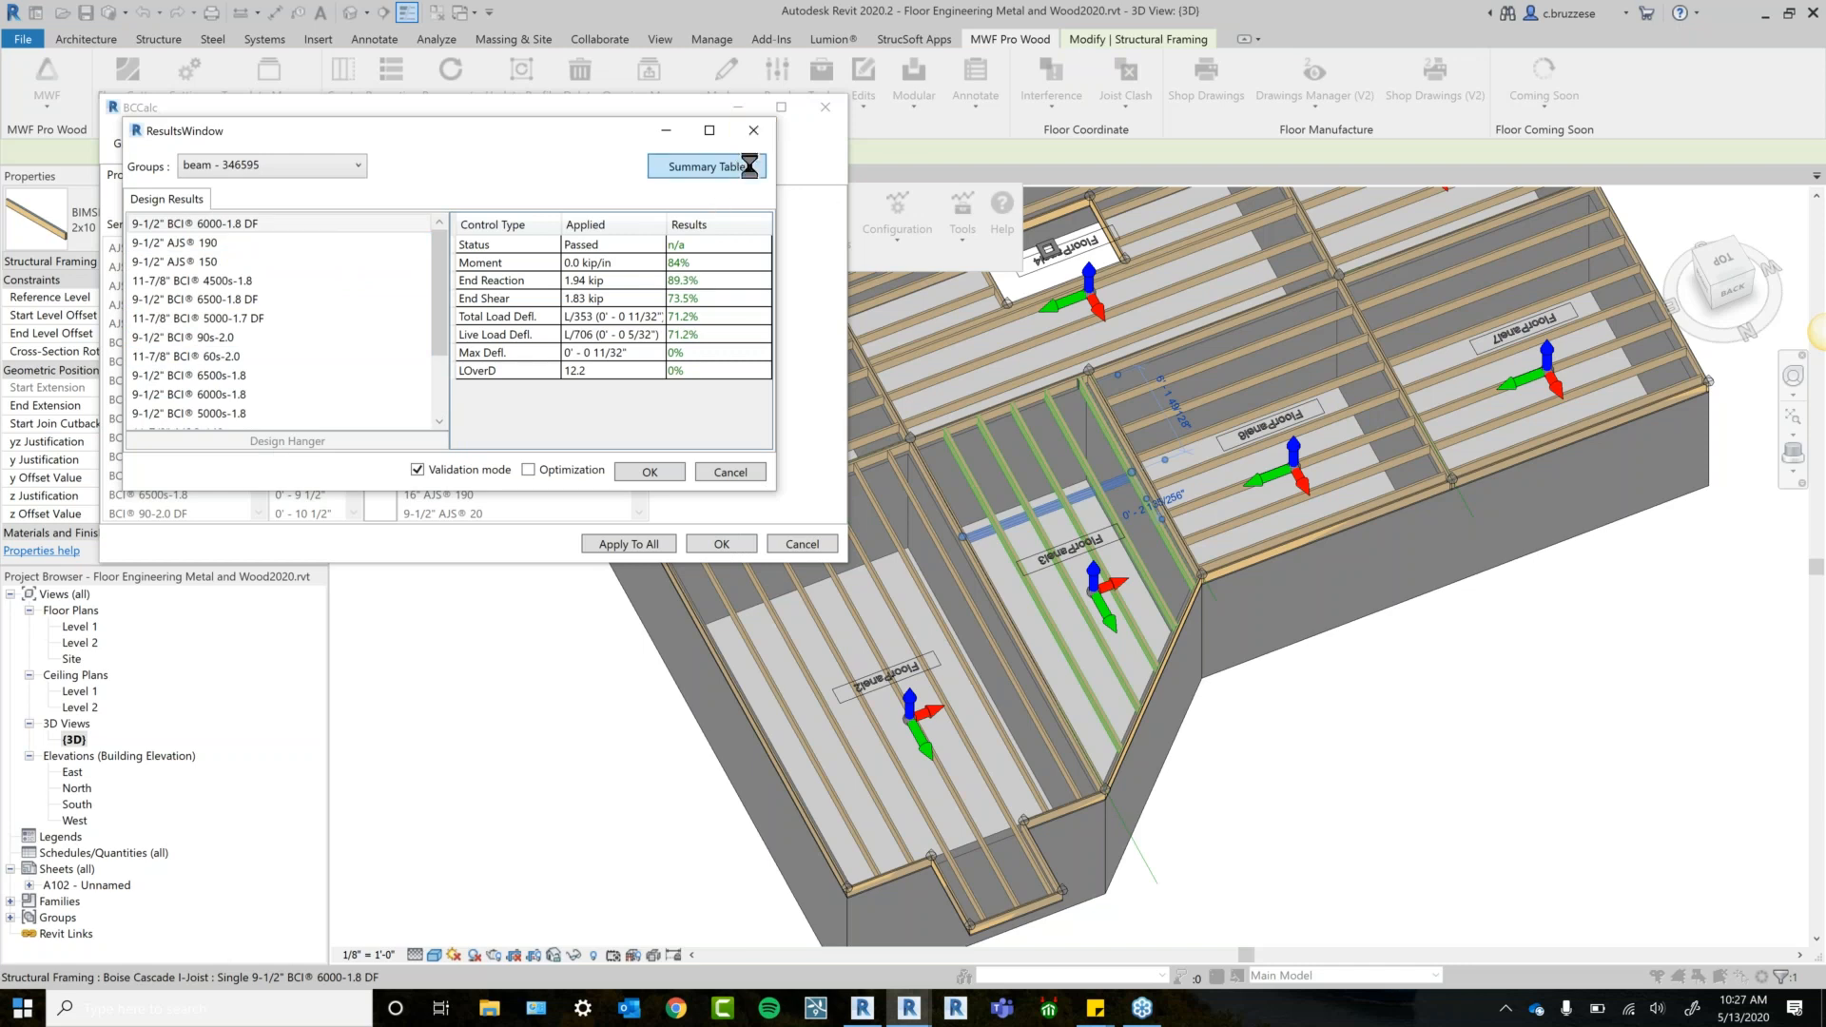
pyautogui.click(738, 200)
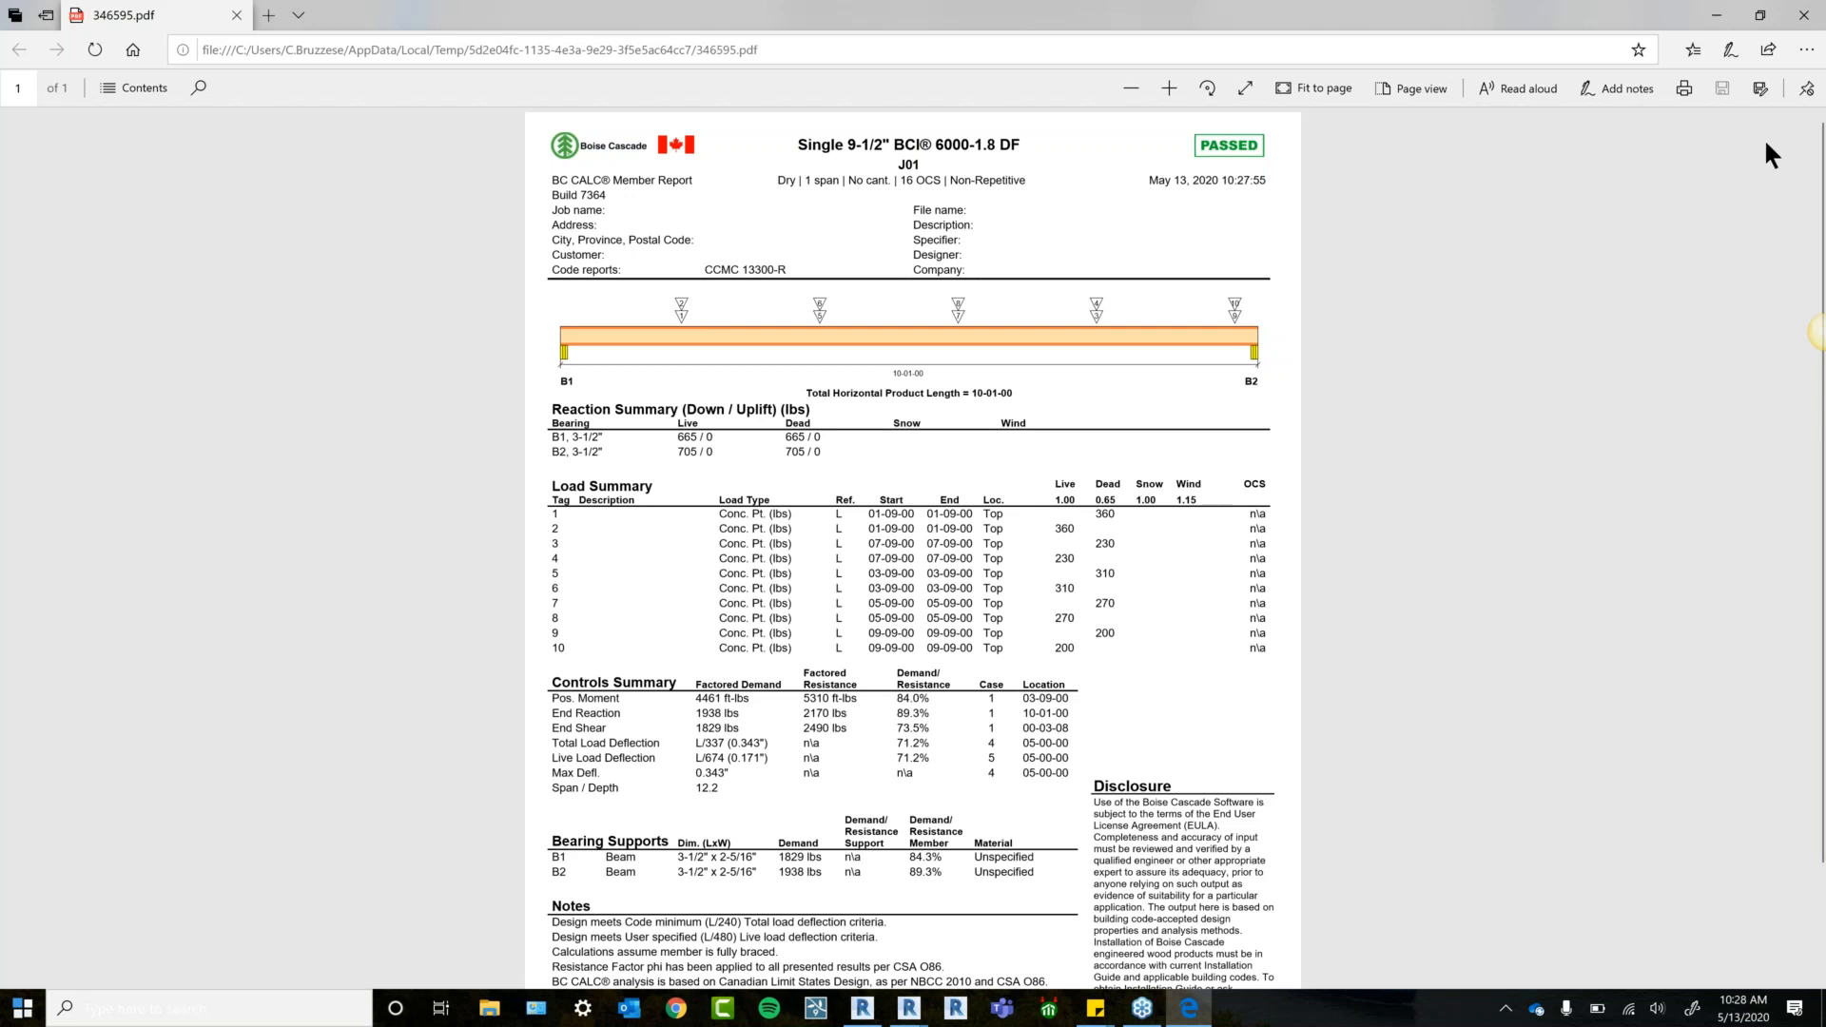
# Close the 346595 PDF report and the Summary Table.
pyautogui.click(1820, 27)
pyautogui.click(784, 151)
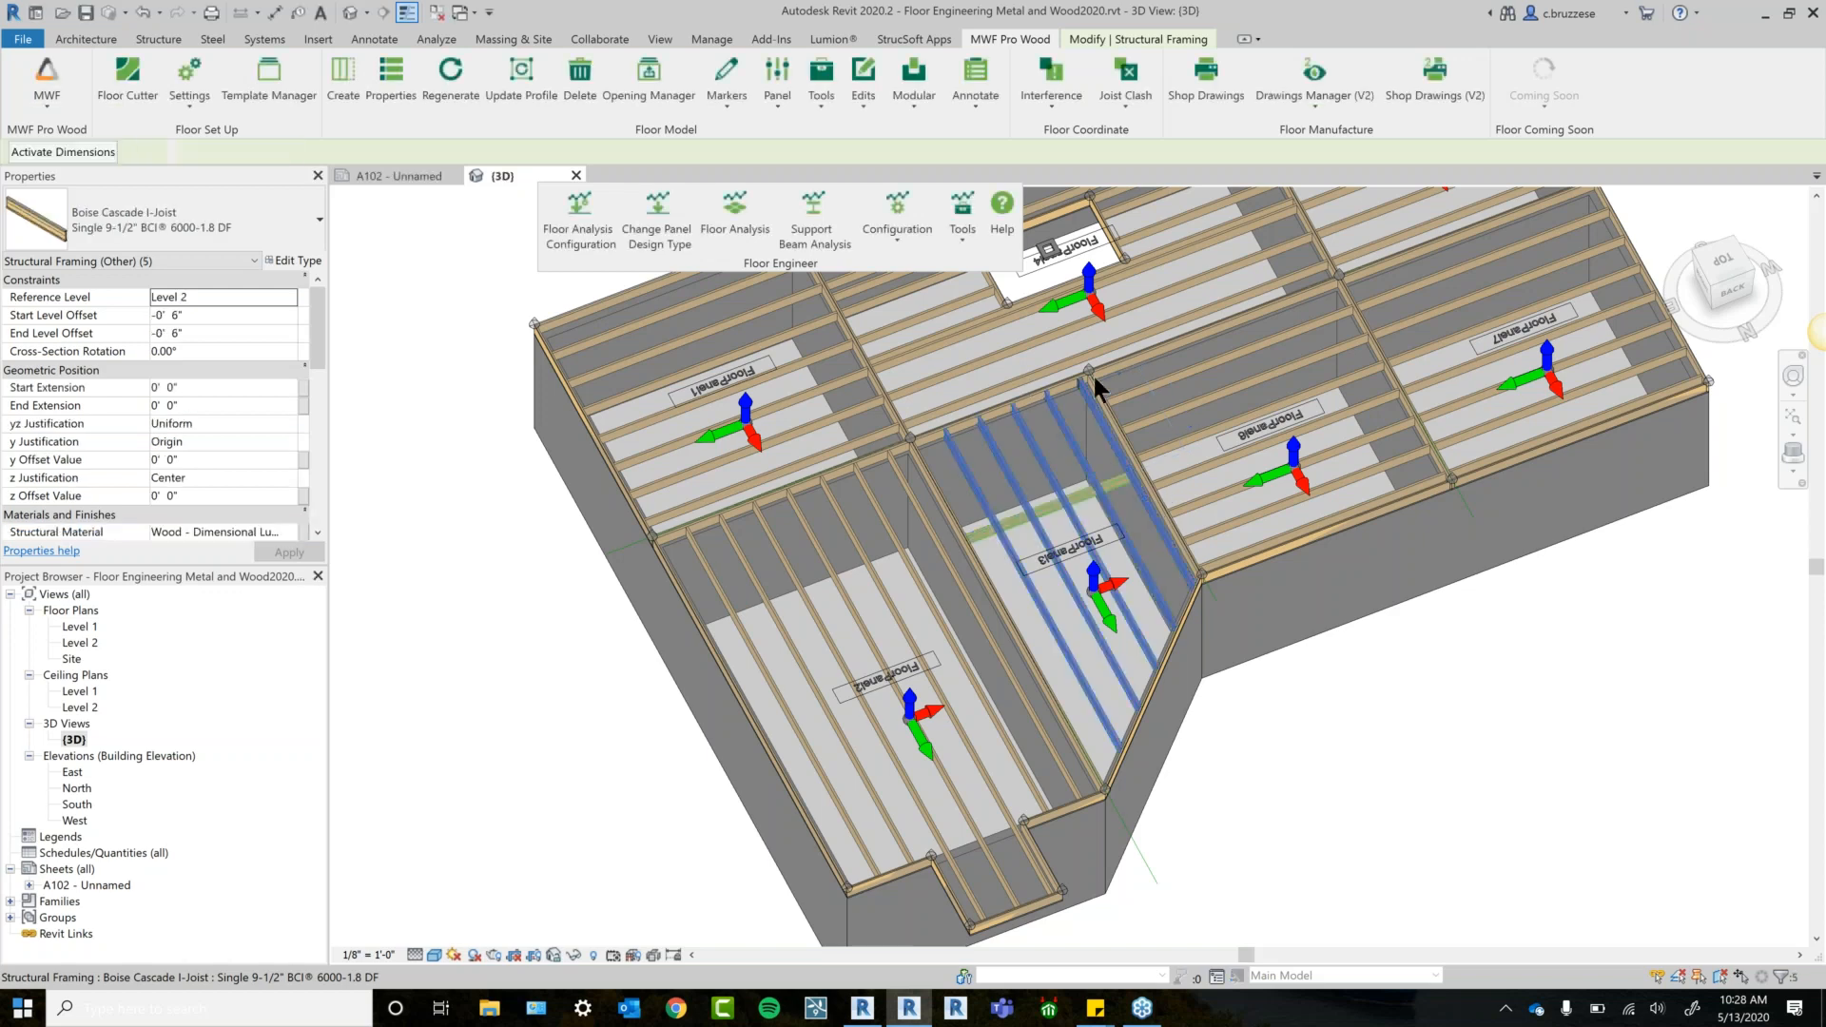
# Inspect a joist, clear the selection, and orbit to a near-top view of Level 2.
pyautogui.scroll(4, 1026, 539)
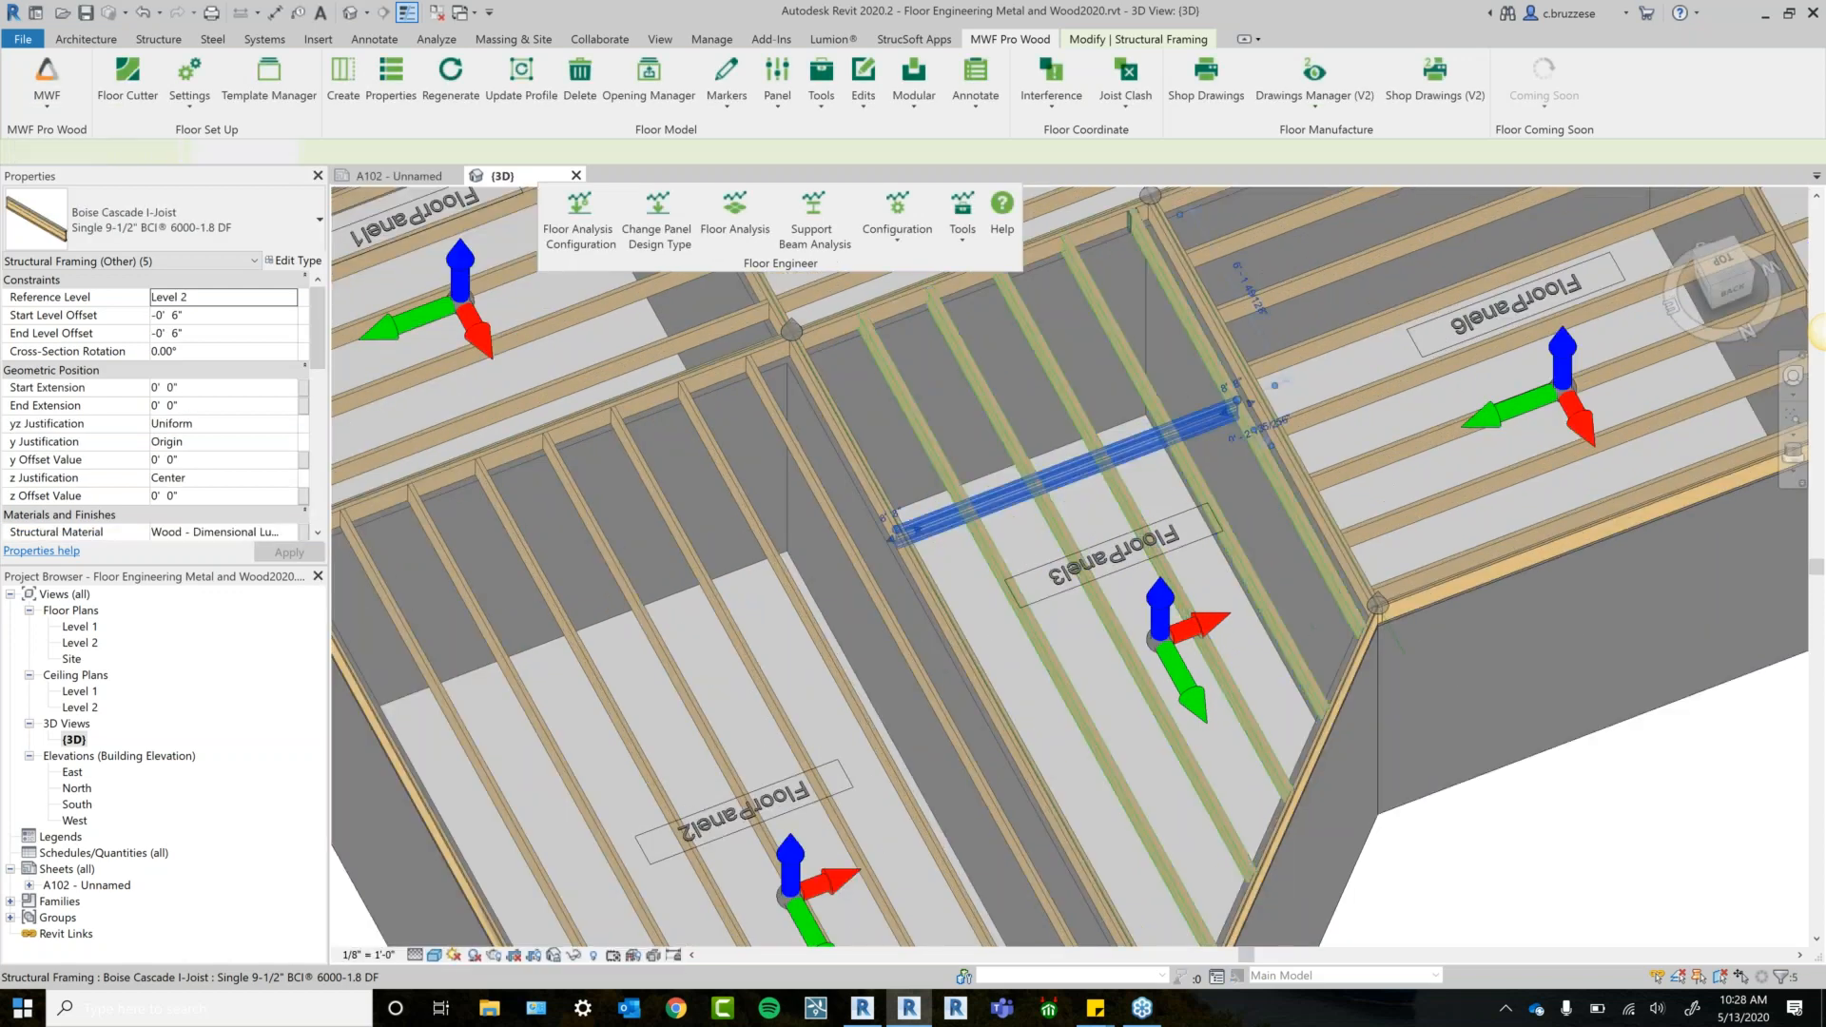
pyautogui.click(1001, 509)
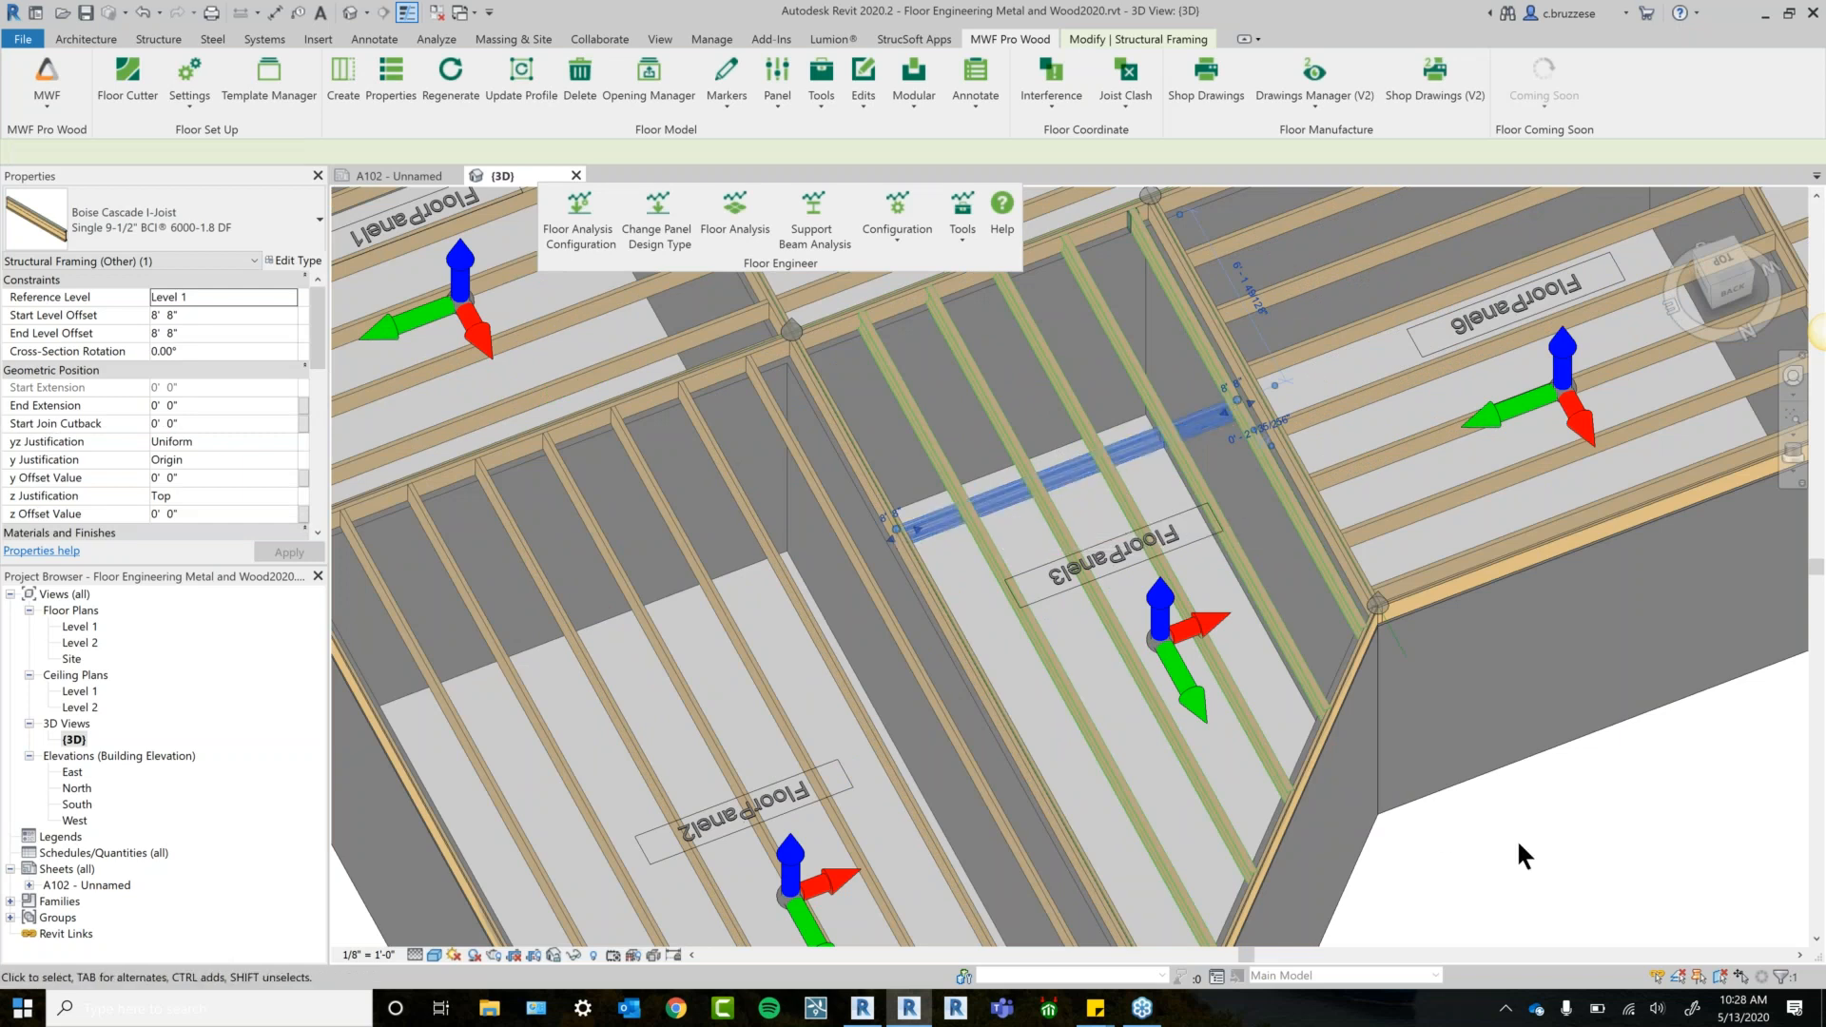
pyautogui.moveTo(1516, 837); pyautogui.dragTo(1296, 822, button='middle')
pyautogui.click(1438, 861)
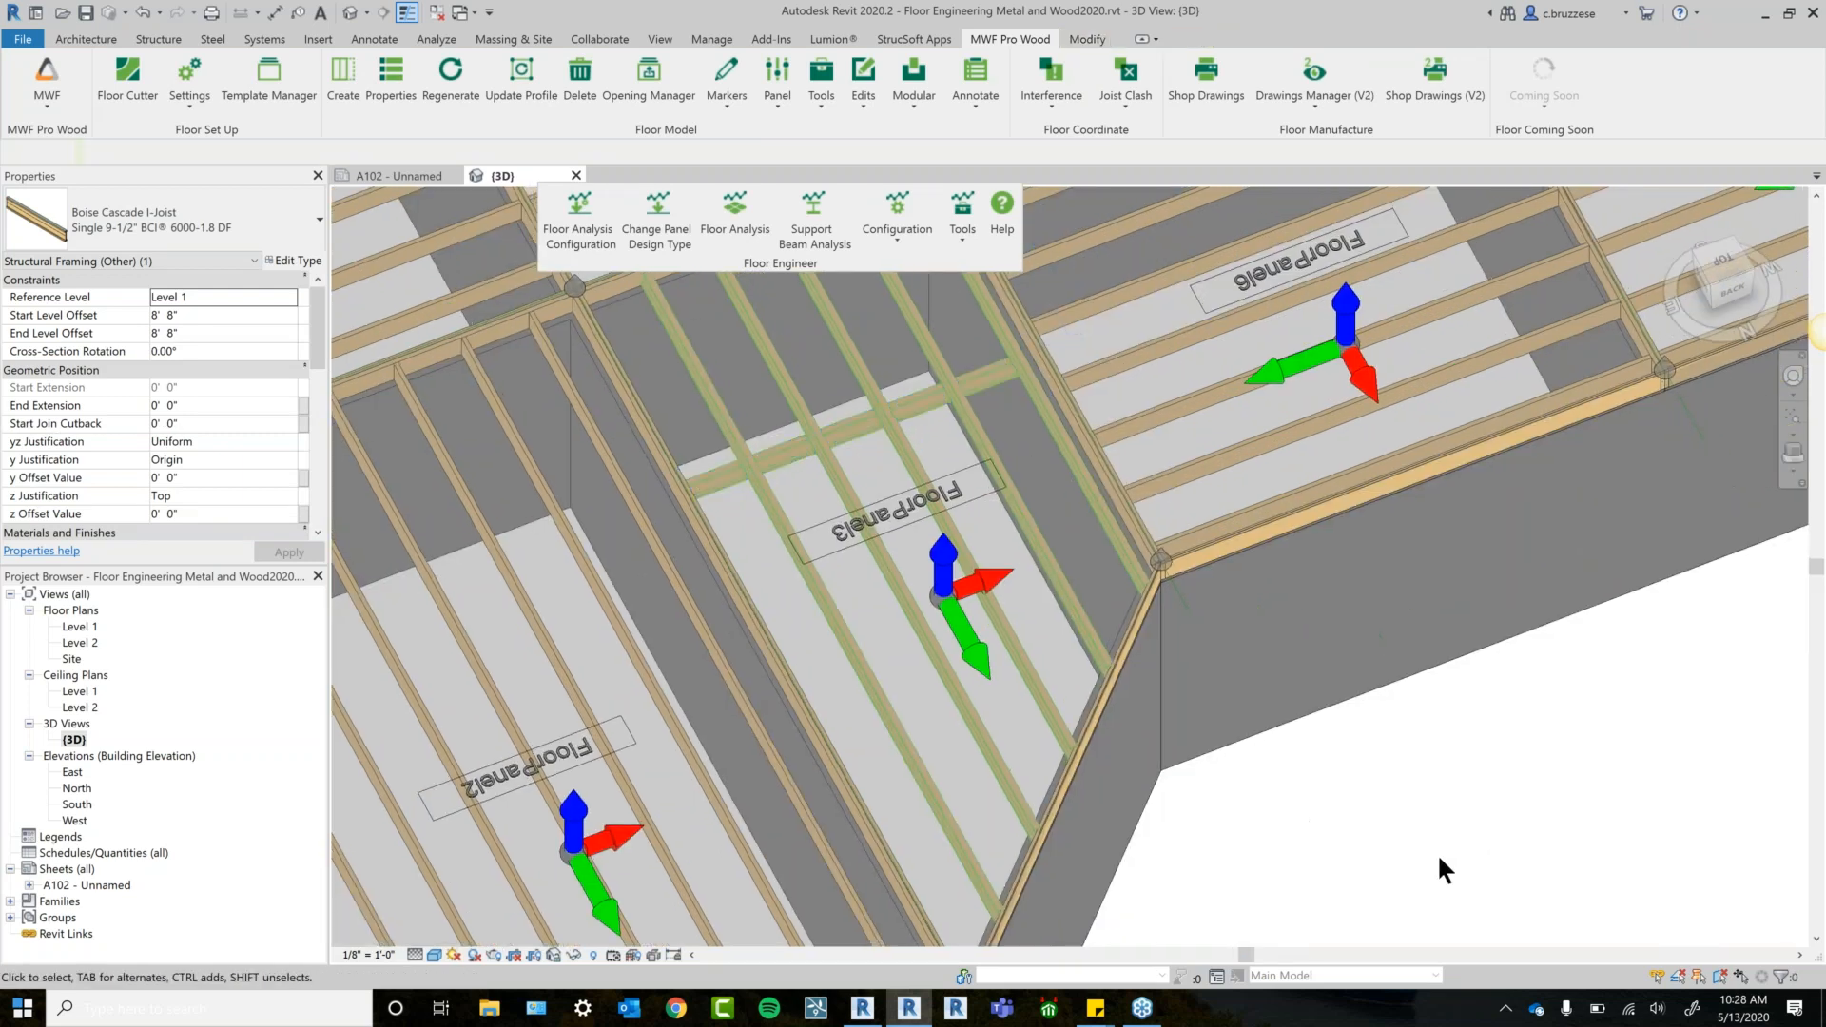
pyautogui.scroll(-2, 1404, 831)
pyautogui.scroll(1, 1522, 739)
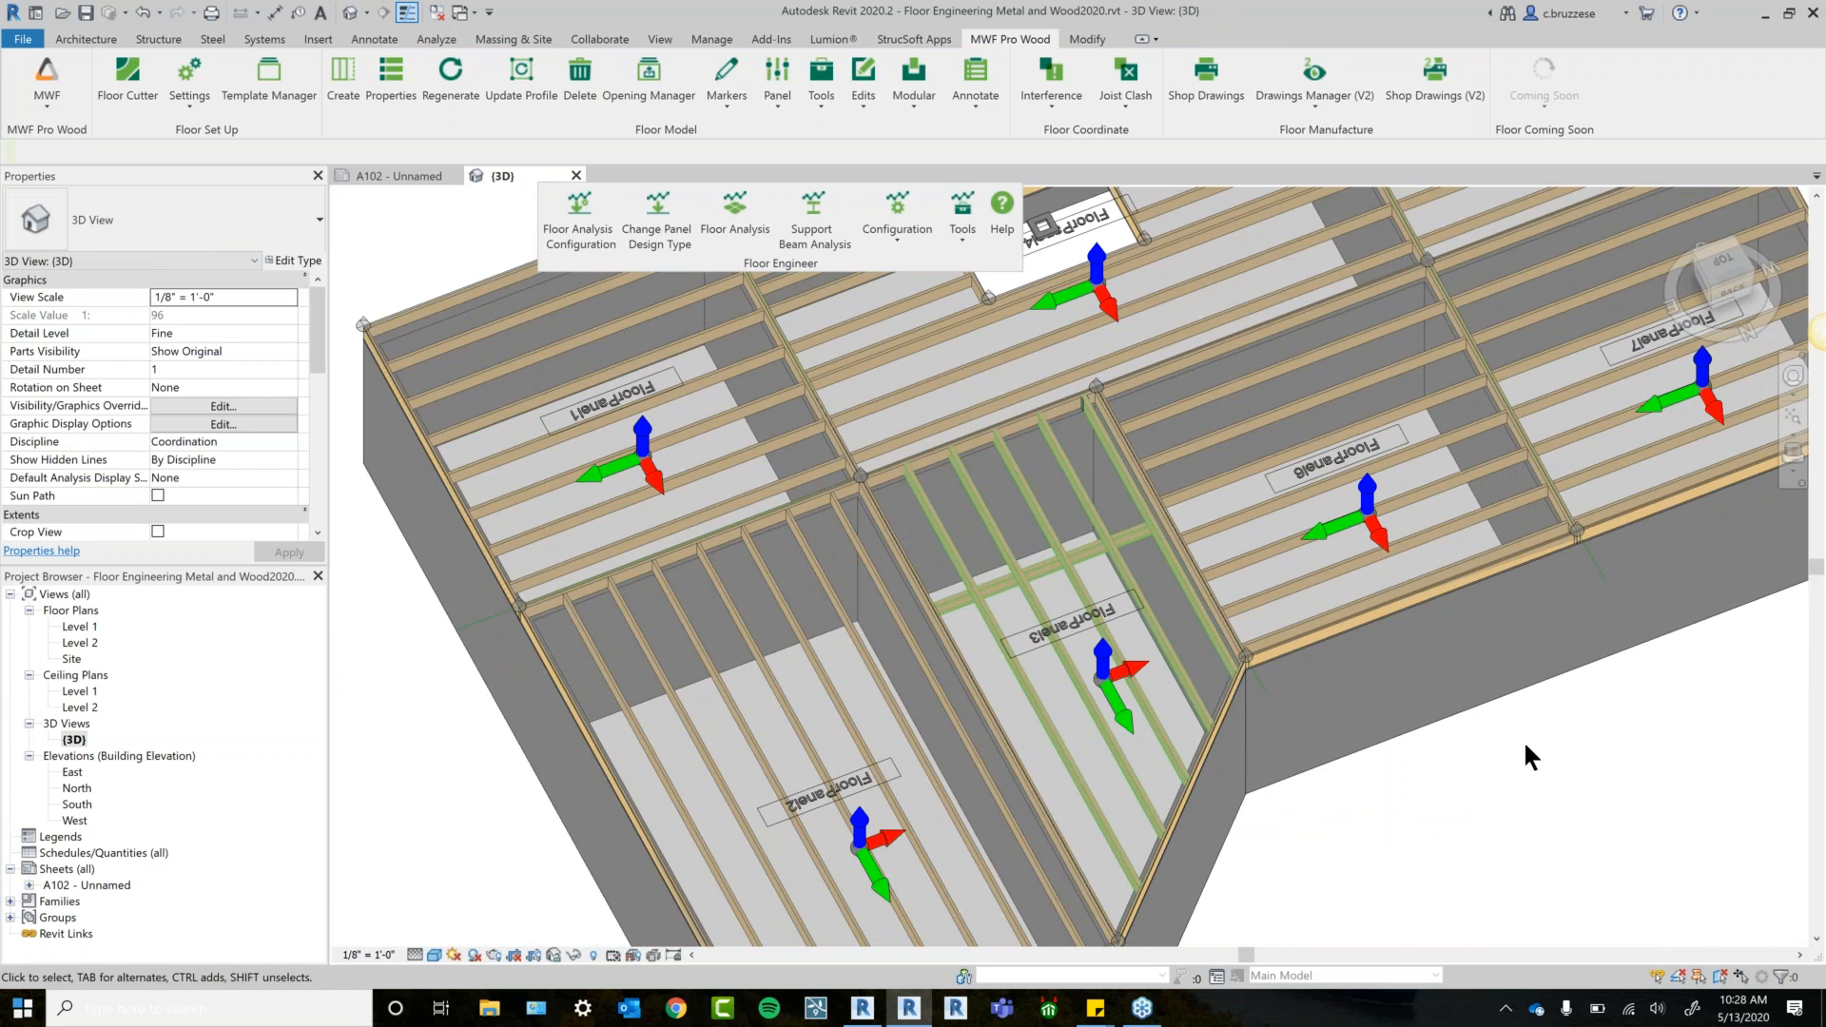
pyautogui.moveTo(1504, 775); pyautogui.dragTo(1395, 889, button='middle')
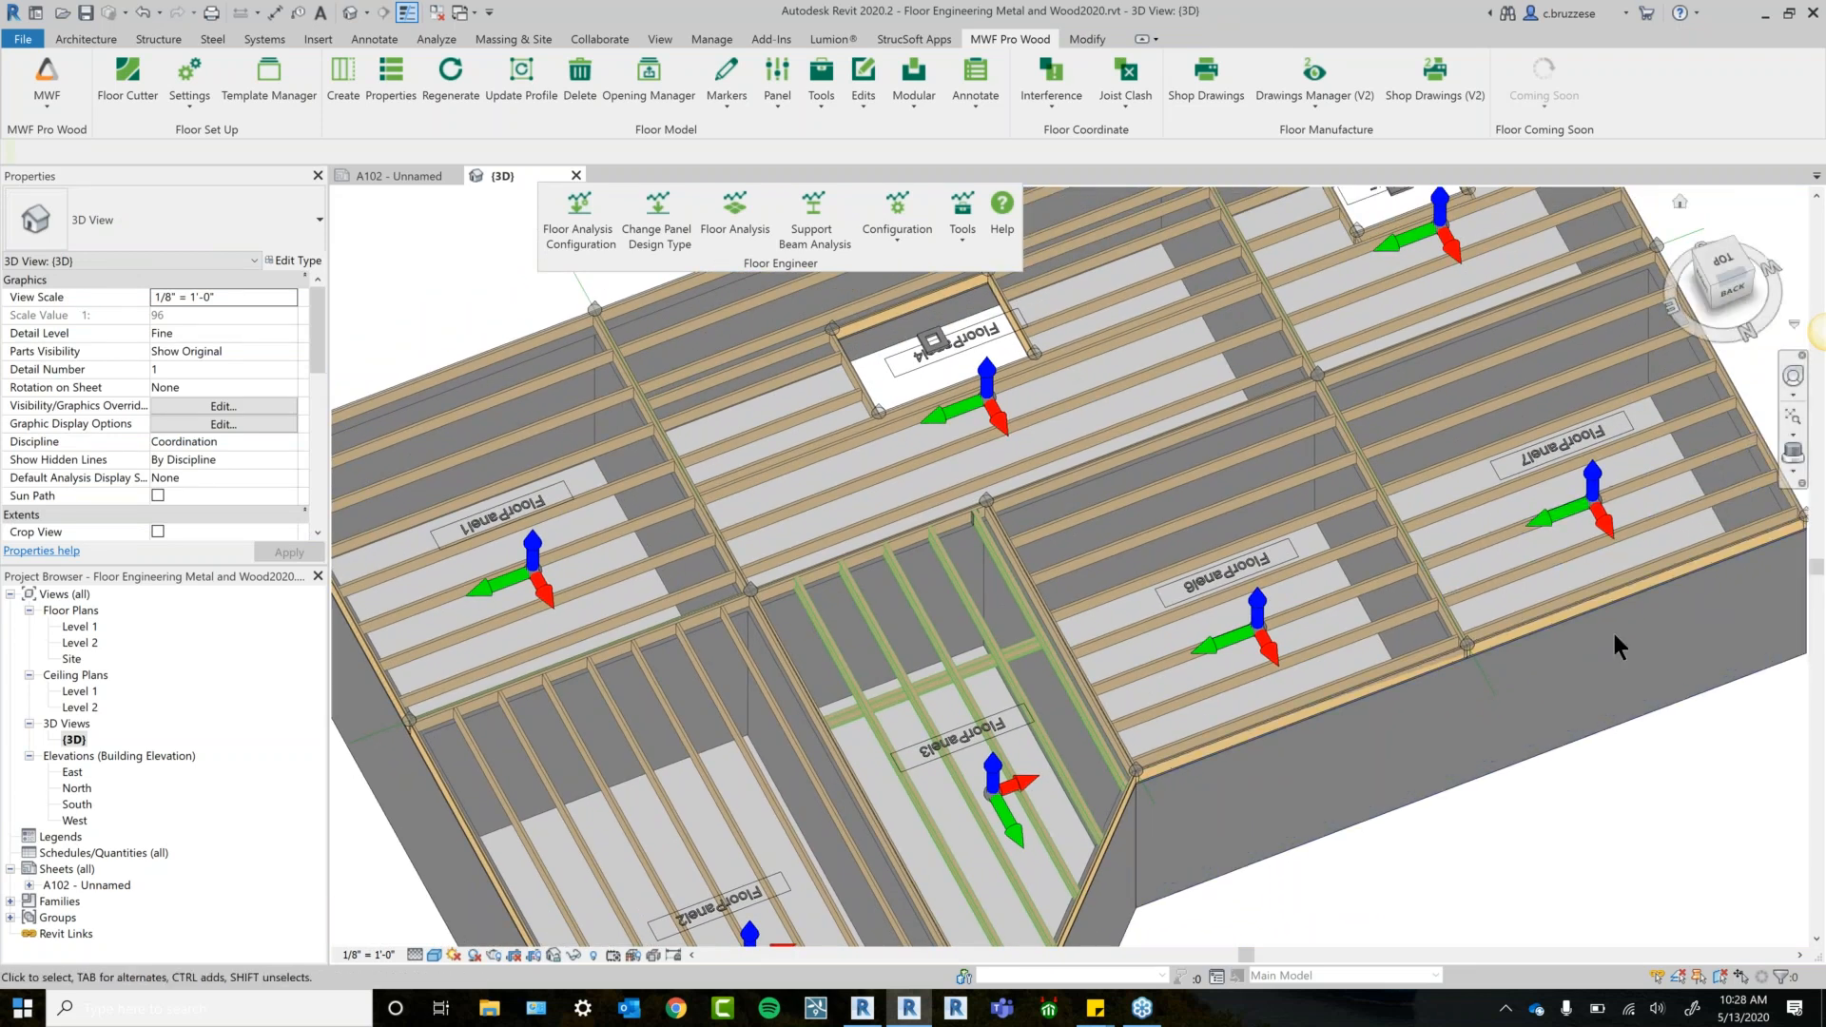
pyautogui.scroll(-1, 1572, 590)
pyautogui.keyDown('shift'); pyautogui.moveTo(1534, 547); pyautogui.dragTo(1426, 769, button='middle'); pyautogui.keyUp('shift')
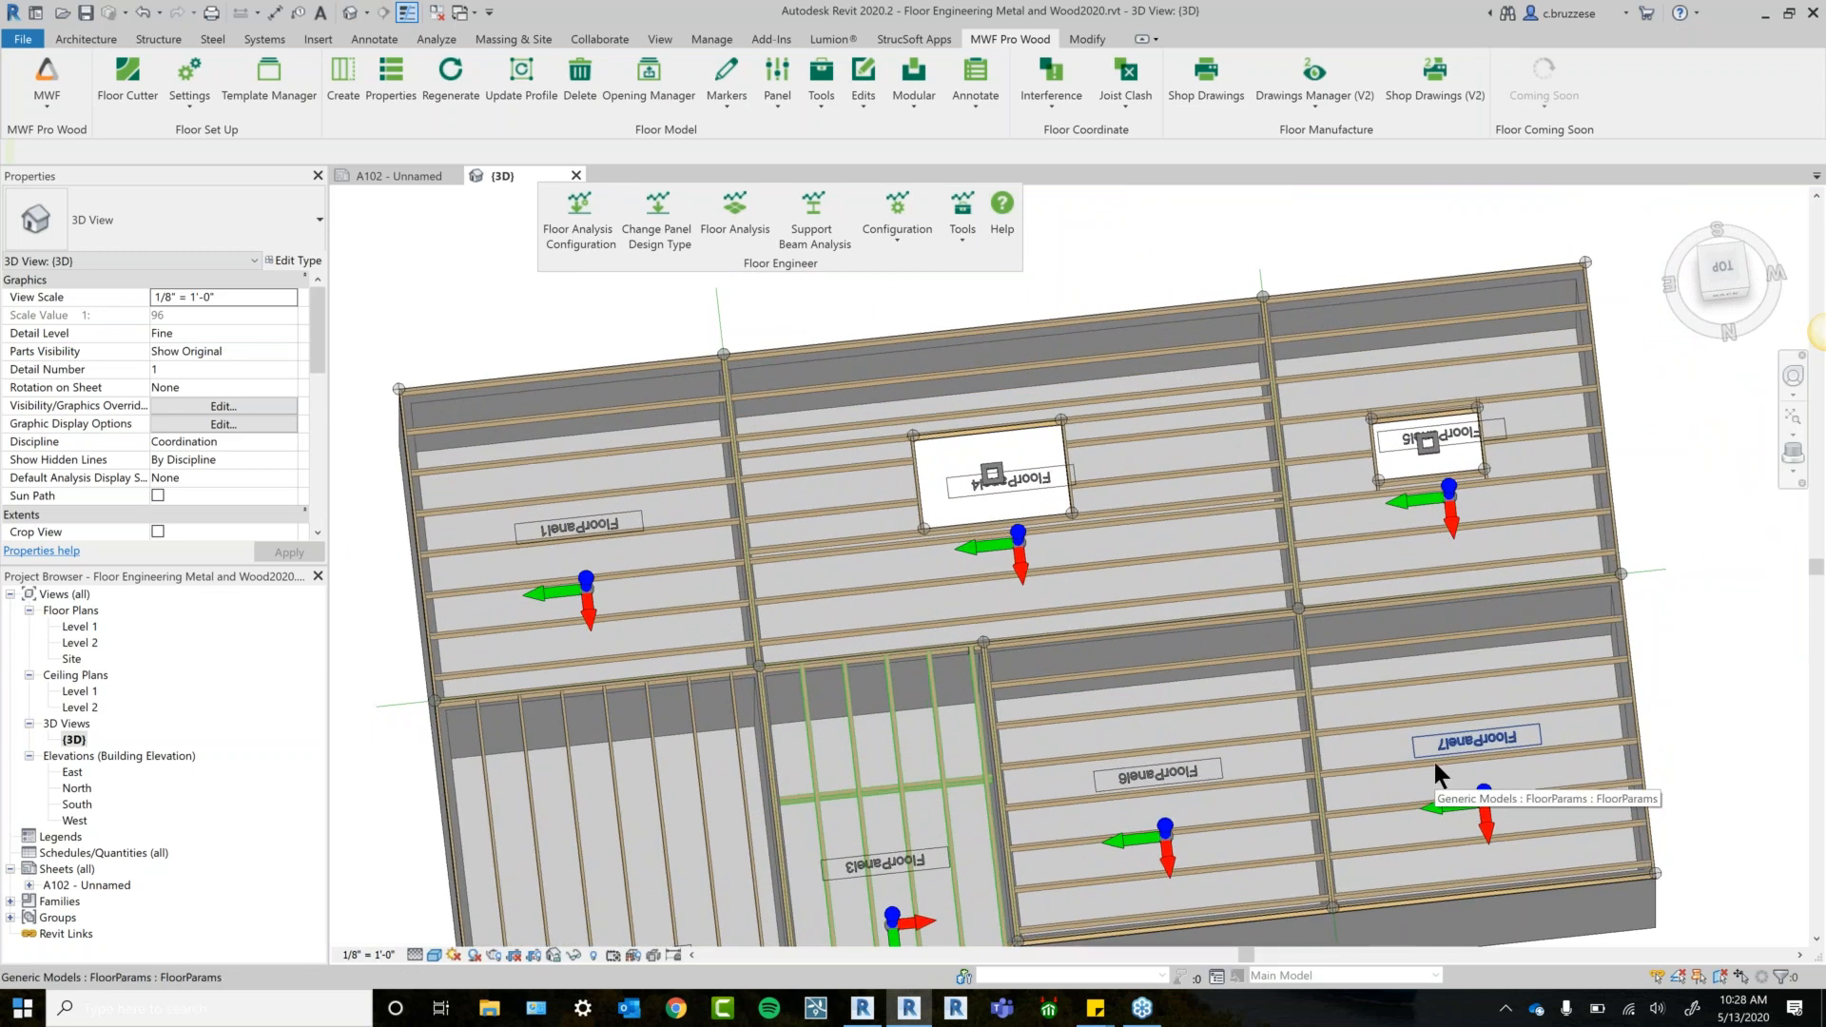
# In Floor Analysis Job Preferences, make Forte (Wood) the active engine after reviewing the General tab loads.
pyautogui.click(592, 243)
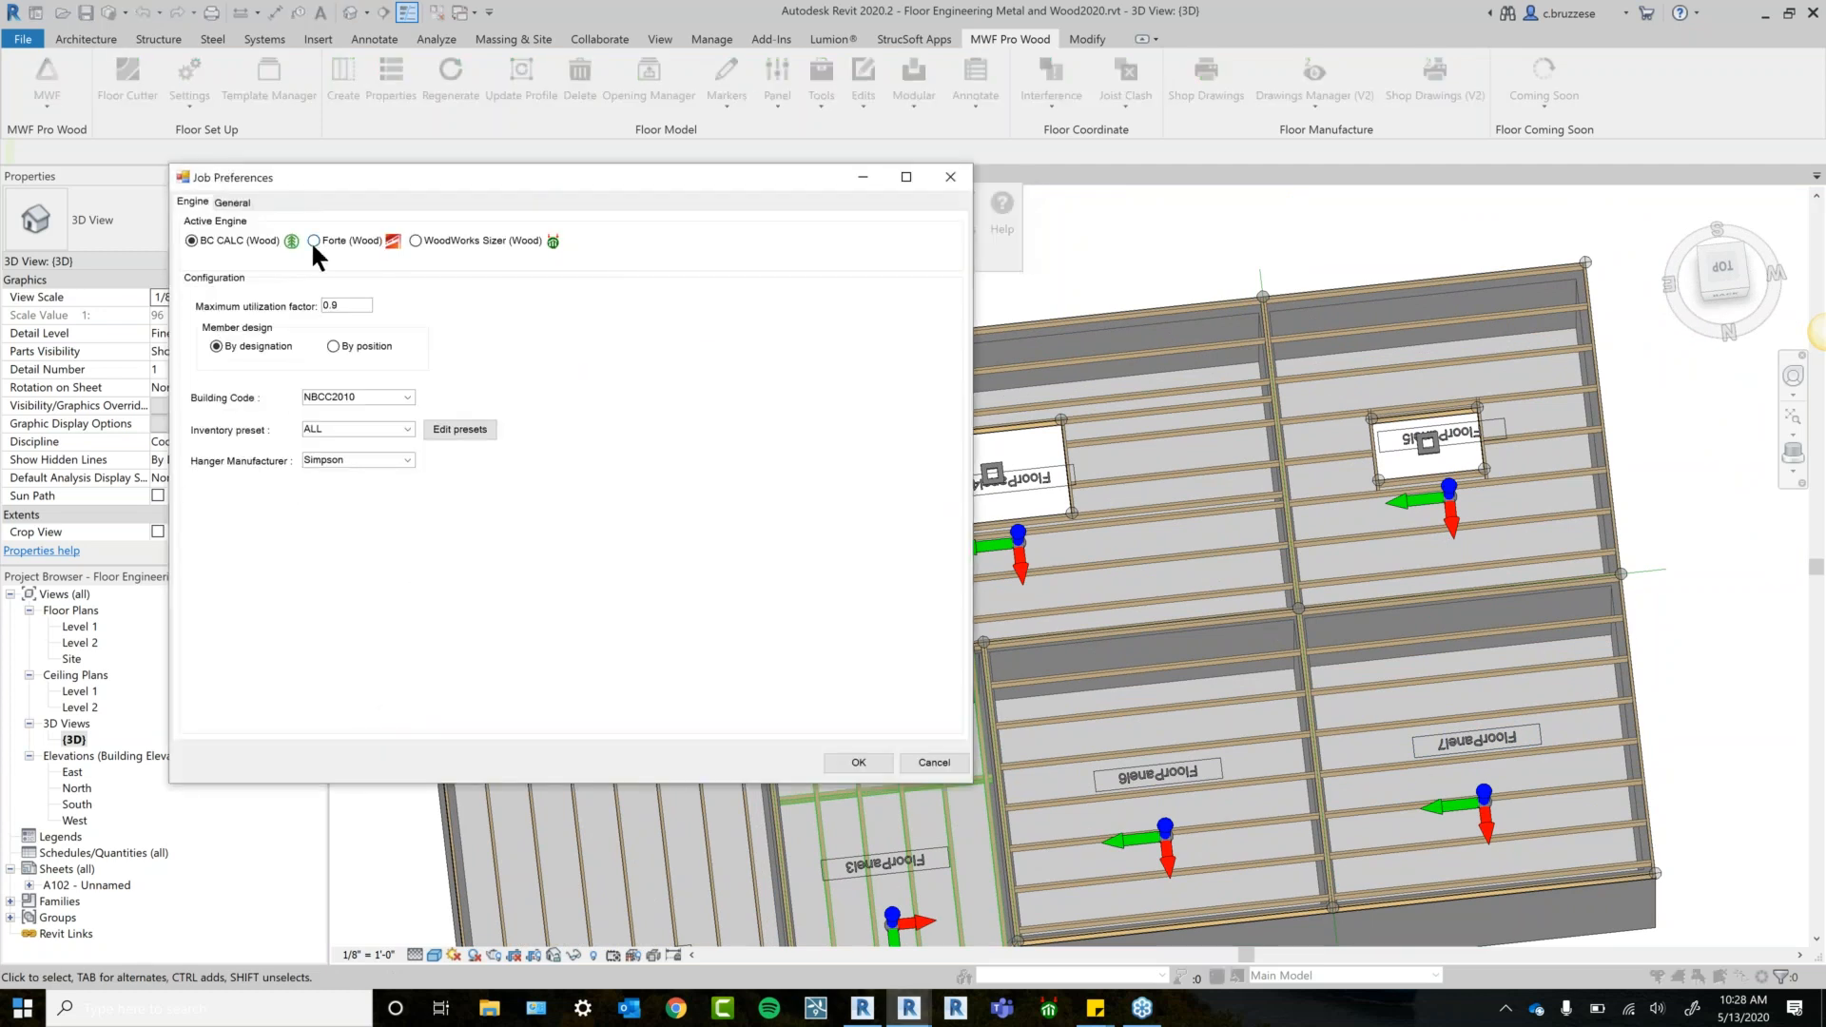
pyautogui.click(313, 240)
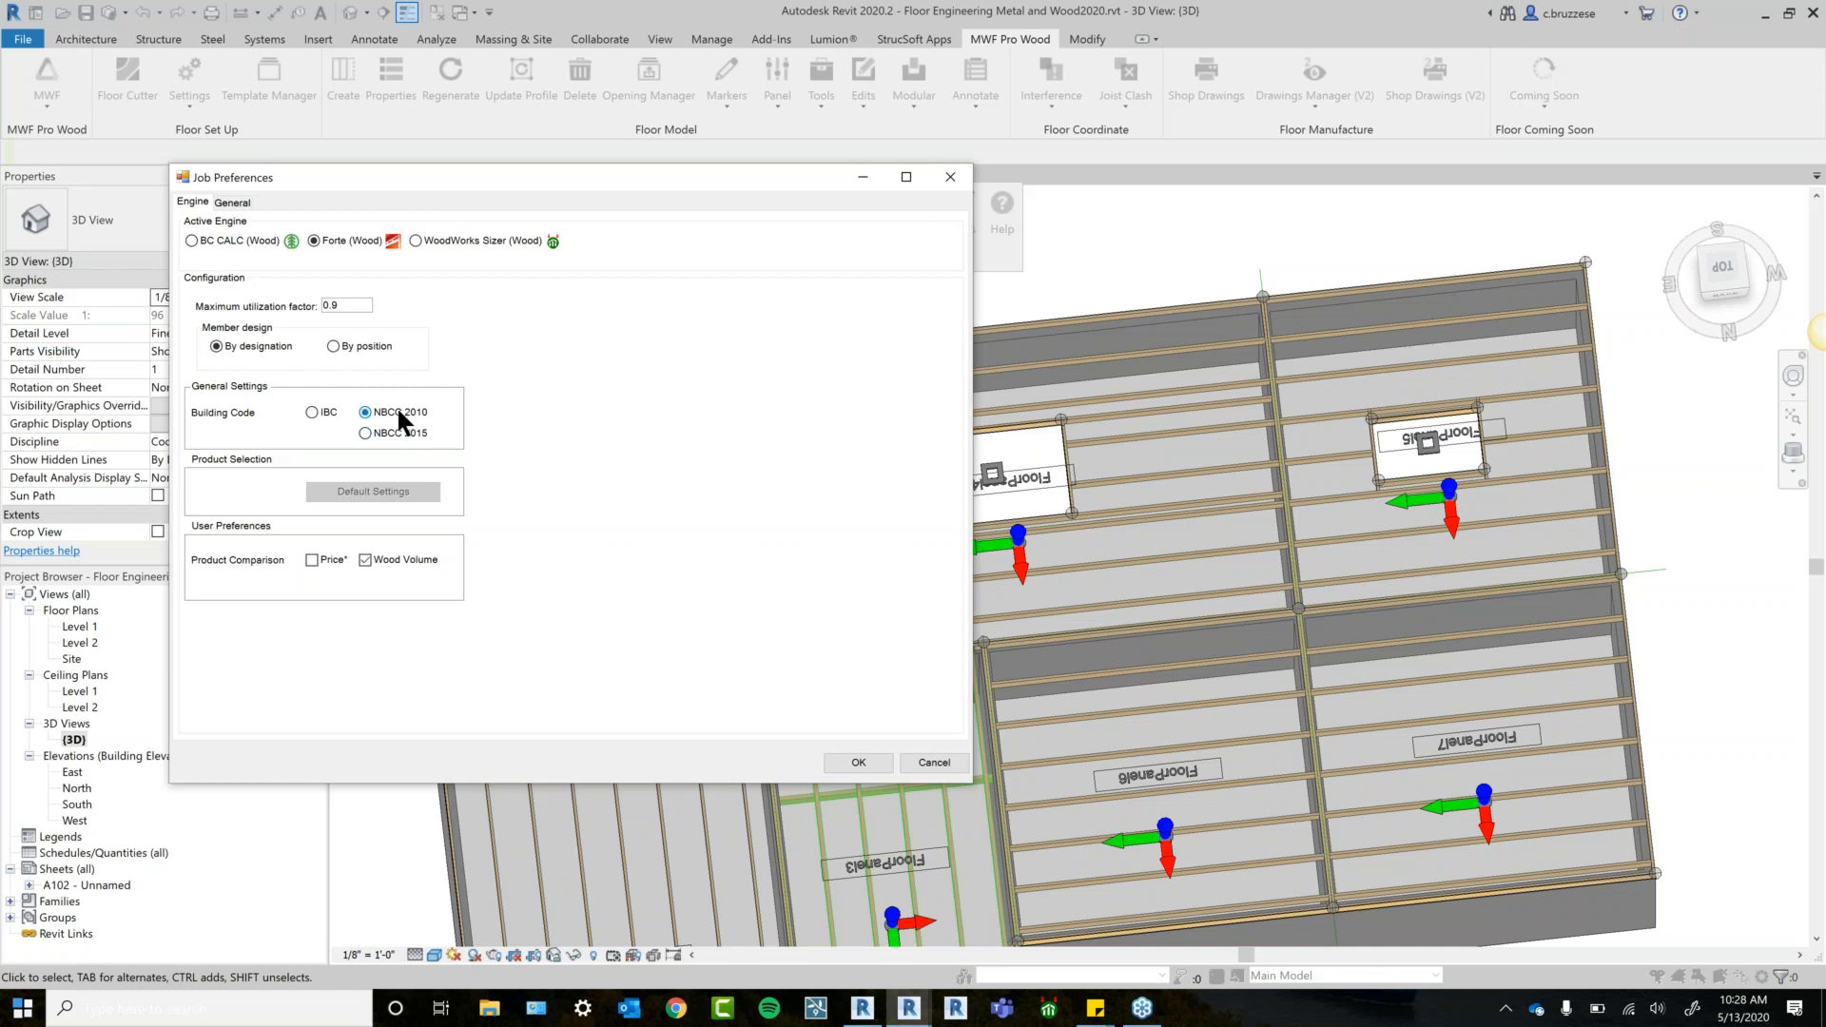
pyautogui.click(233, 202)
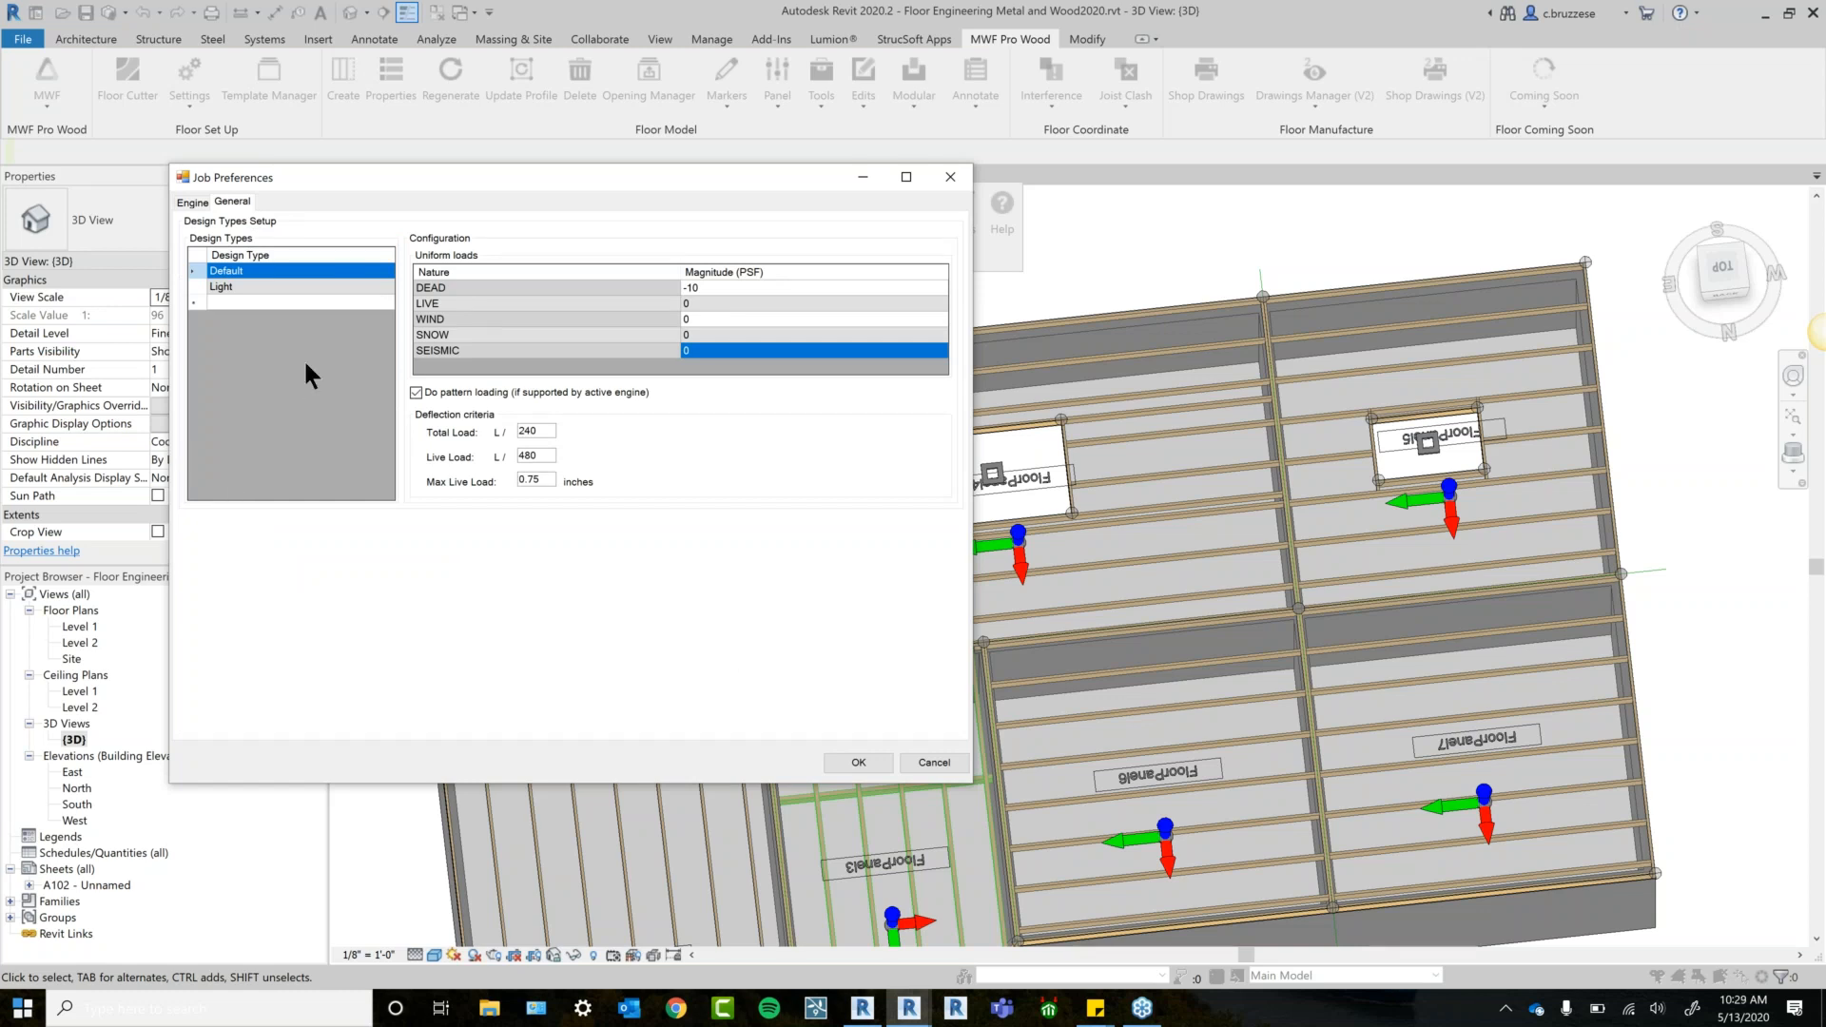
pyautogui.click(862, 761)
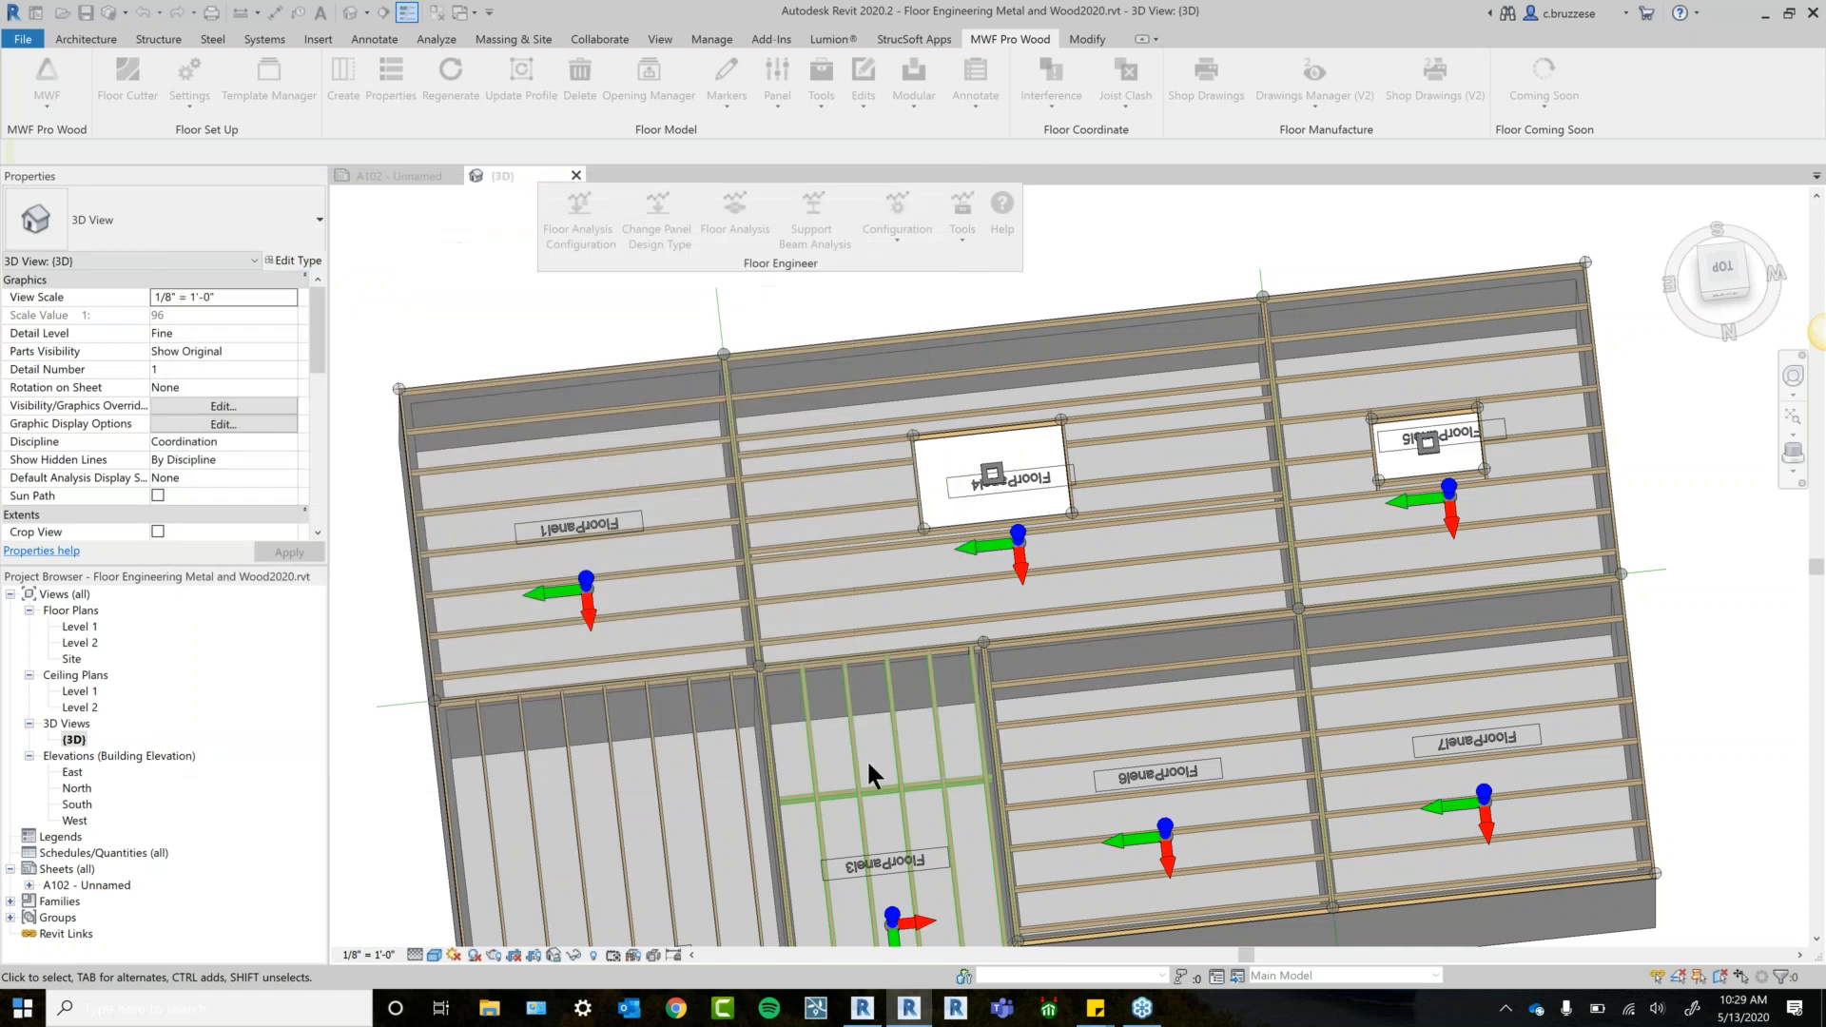
# In top-down view, rotate FloorPanel4's direction arrow 90° so the joists run the other way.
pyautogui.click(934, 579)
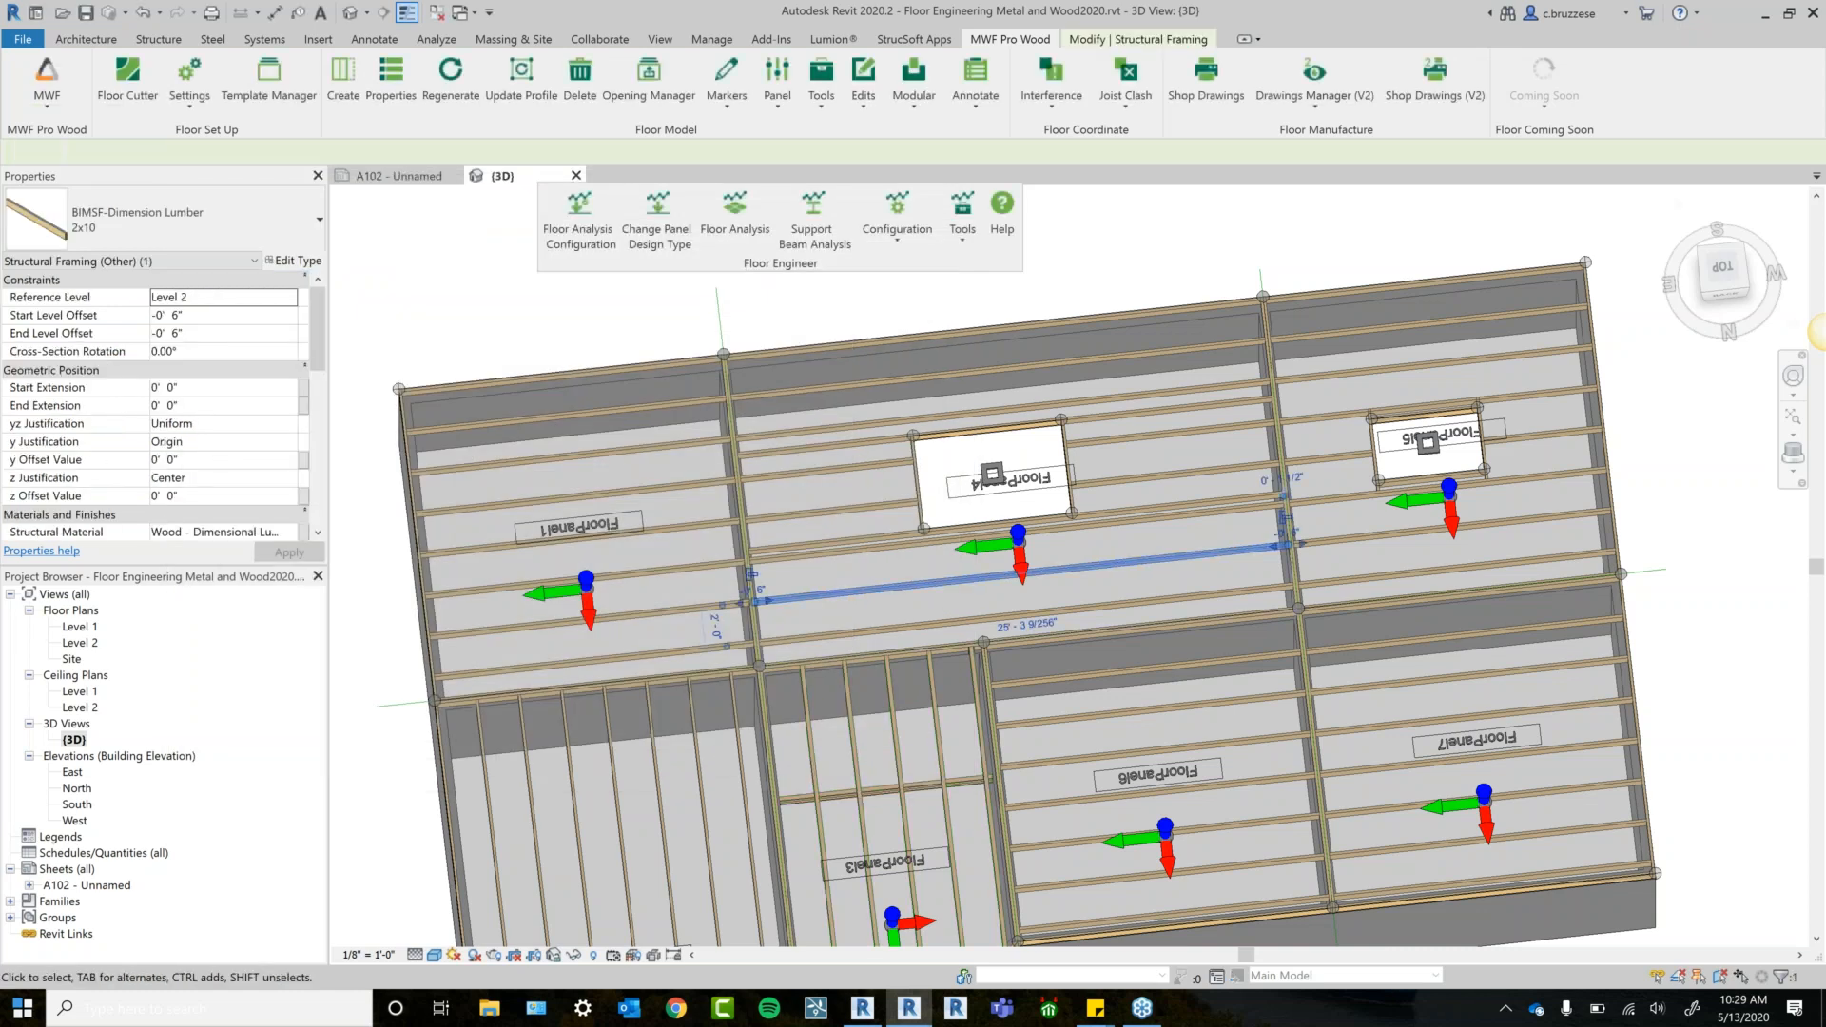
pyautogui.click(1722, 268)
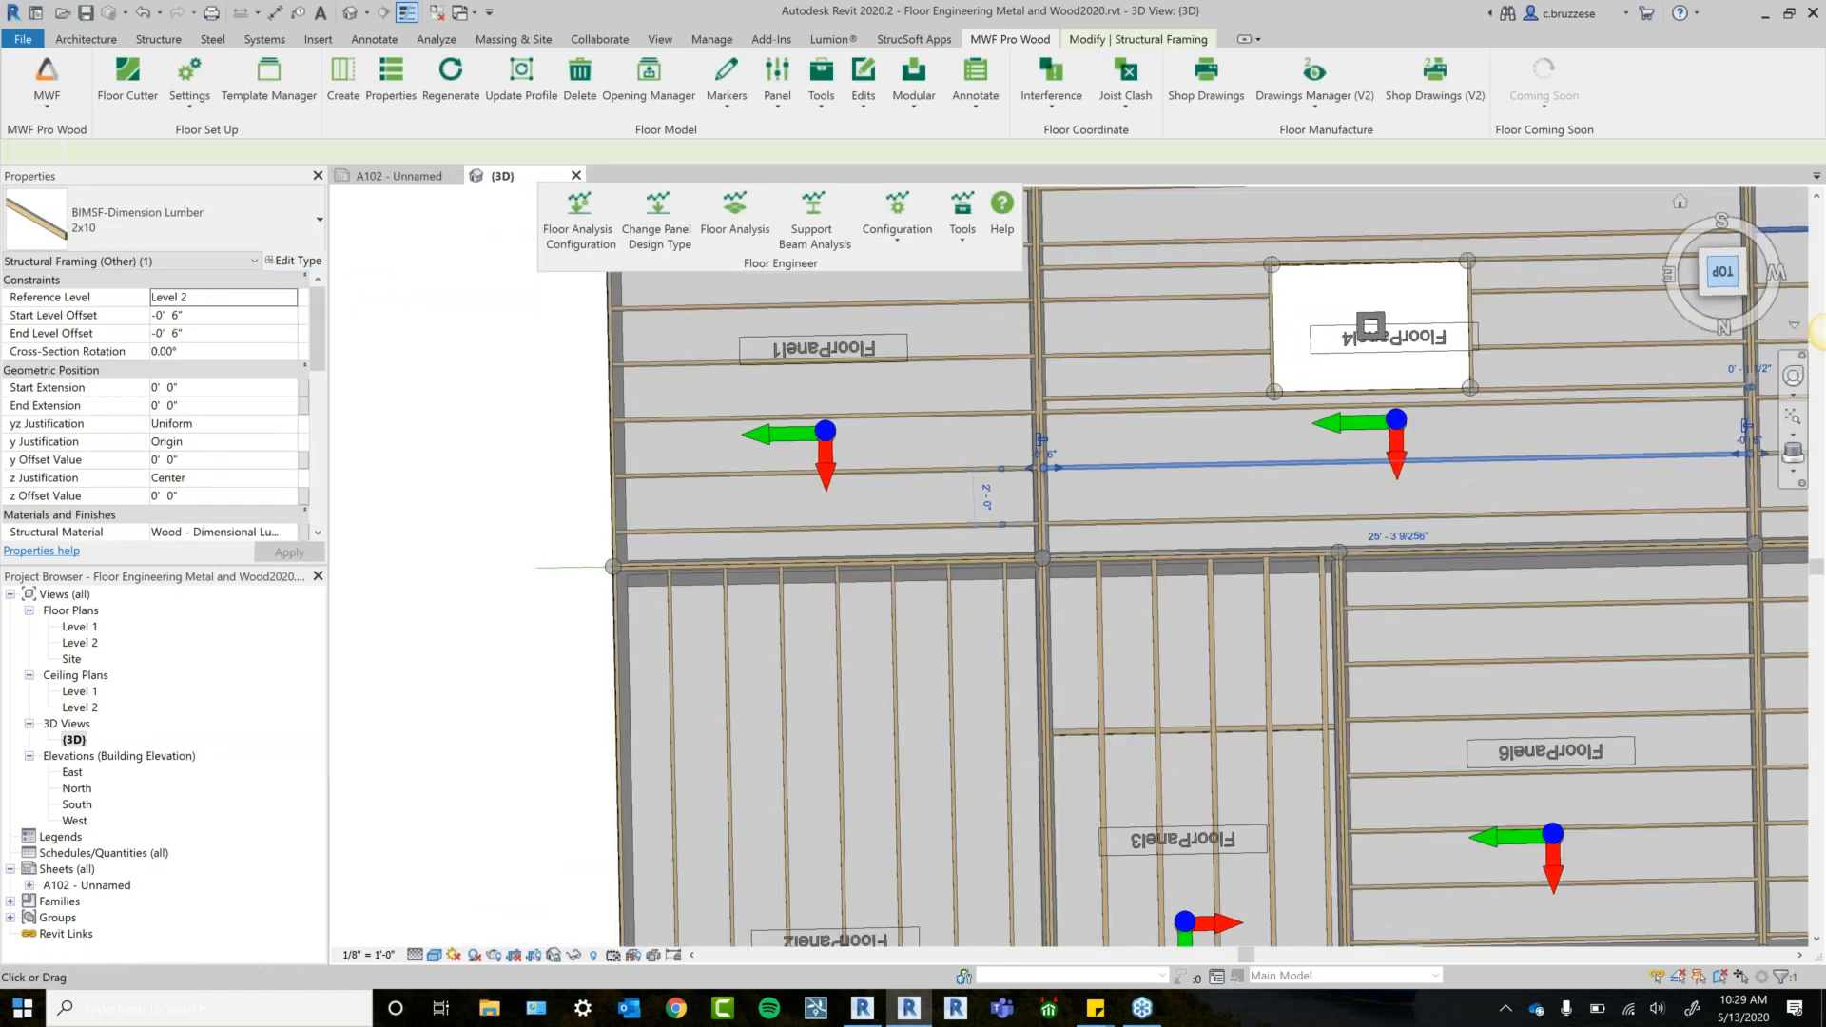
pyautogui.scroll(-1, 1522, 468)
pyautogui.moveTo(1548, 476); pyautogui.dragTo(1115, 581, button='middle')
pyautogui.click(901, 572)
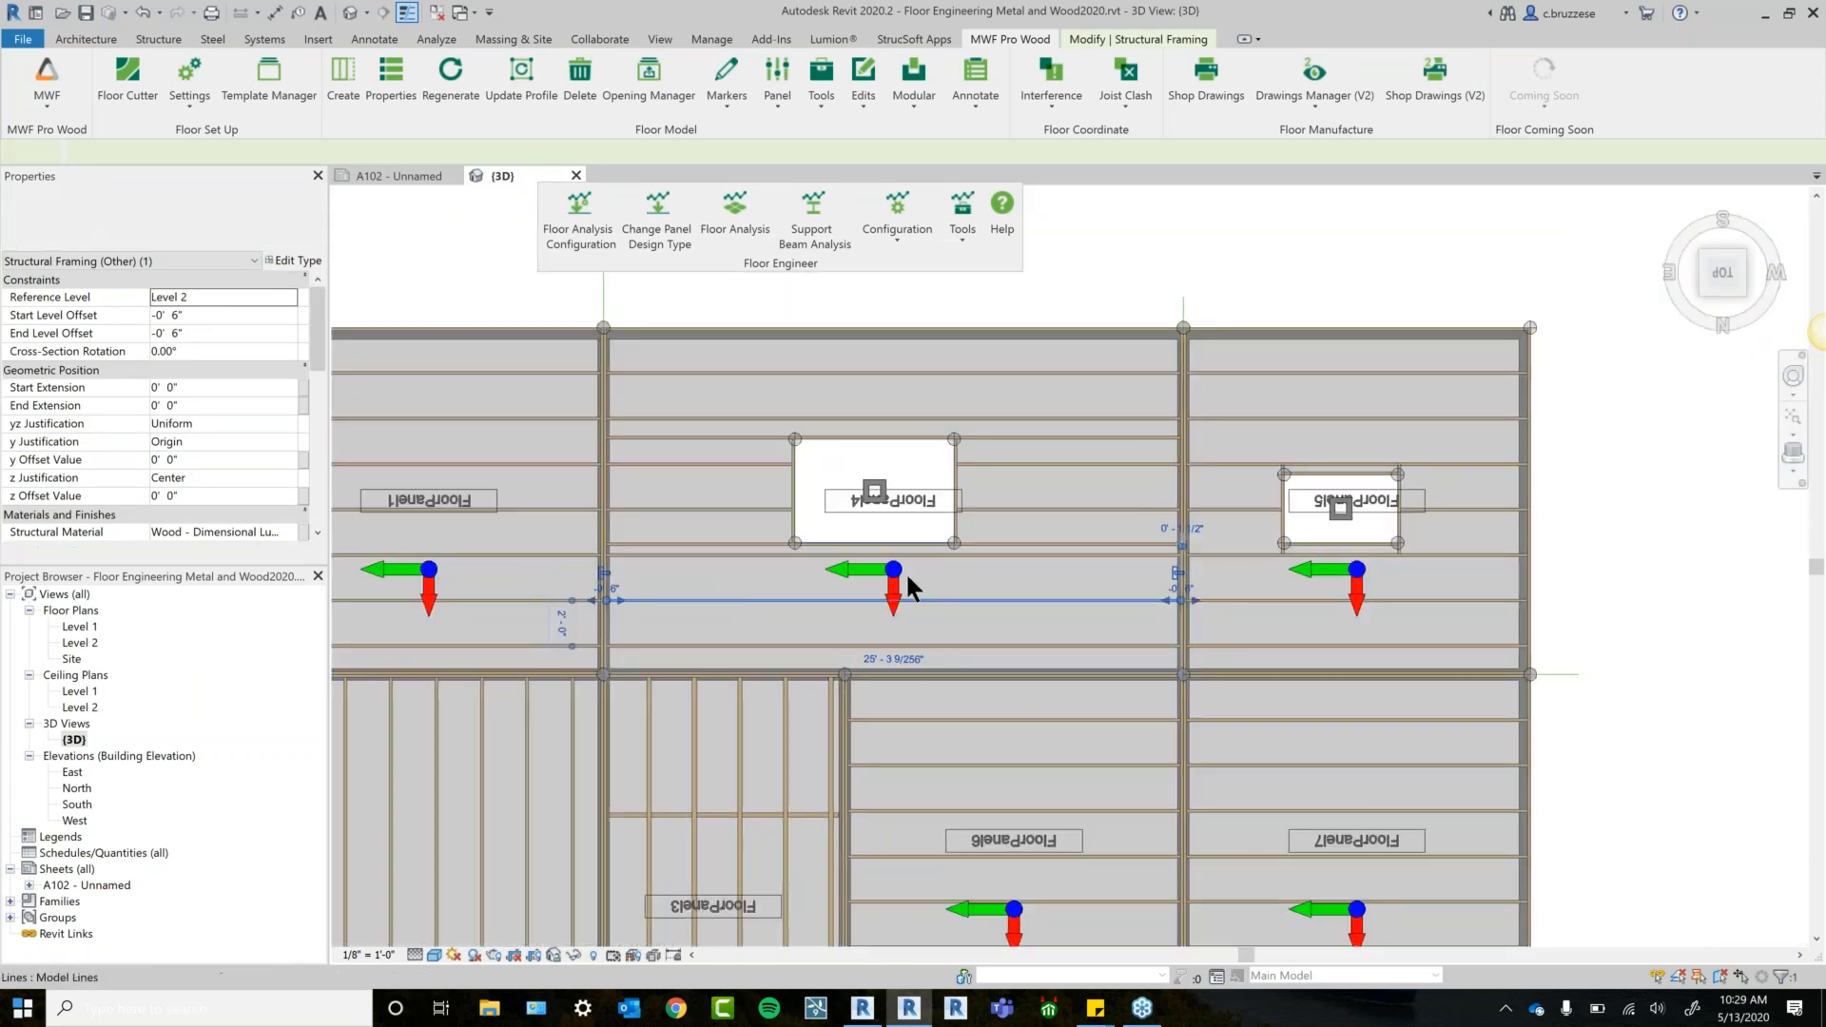
pyautogui.press('r')
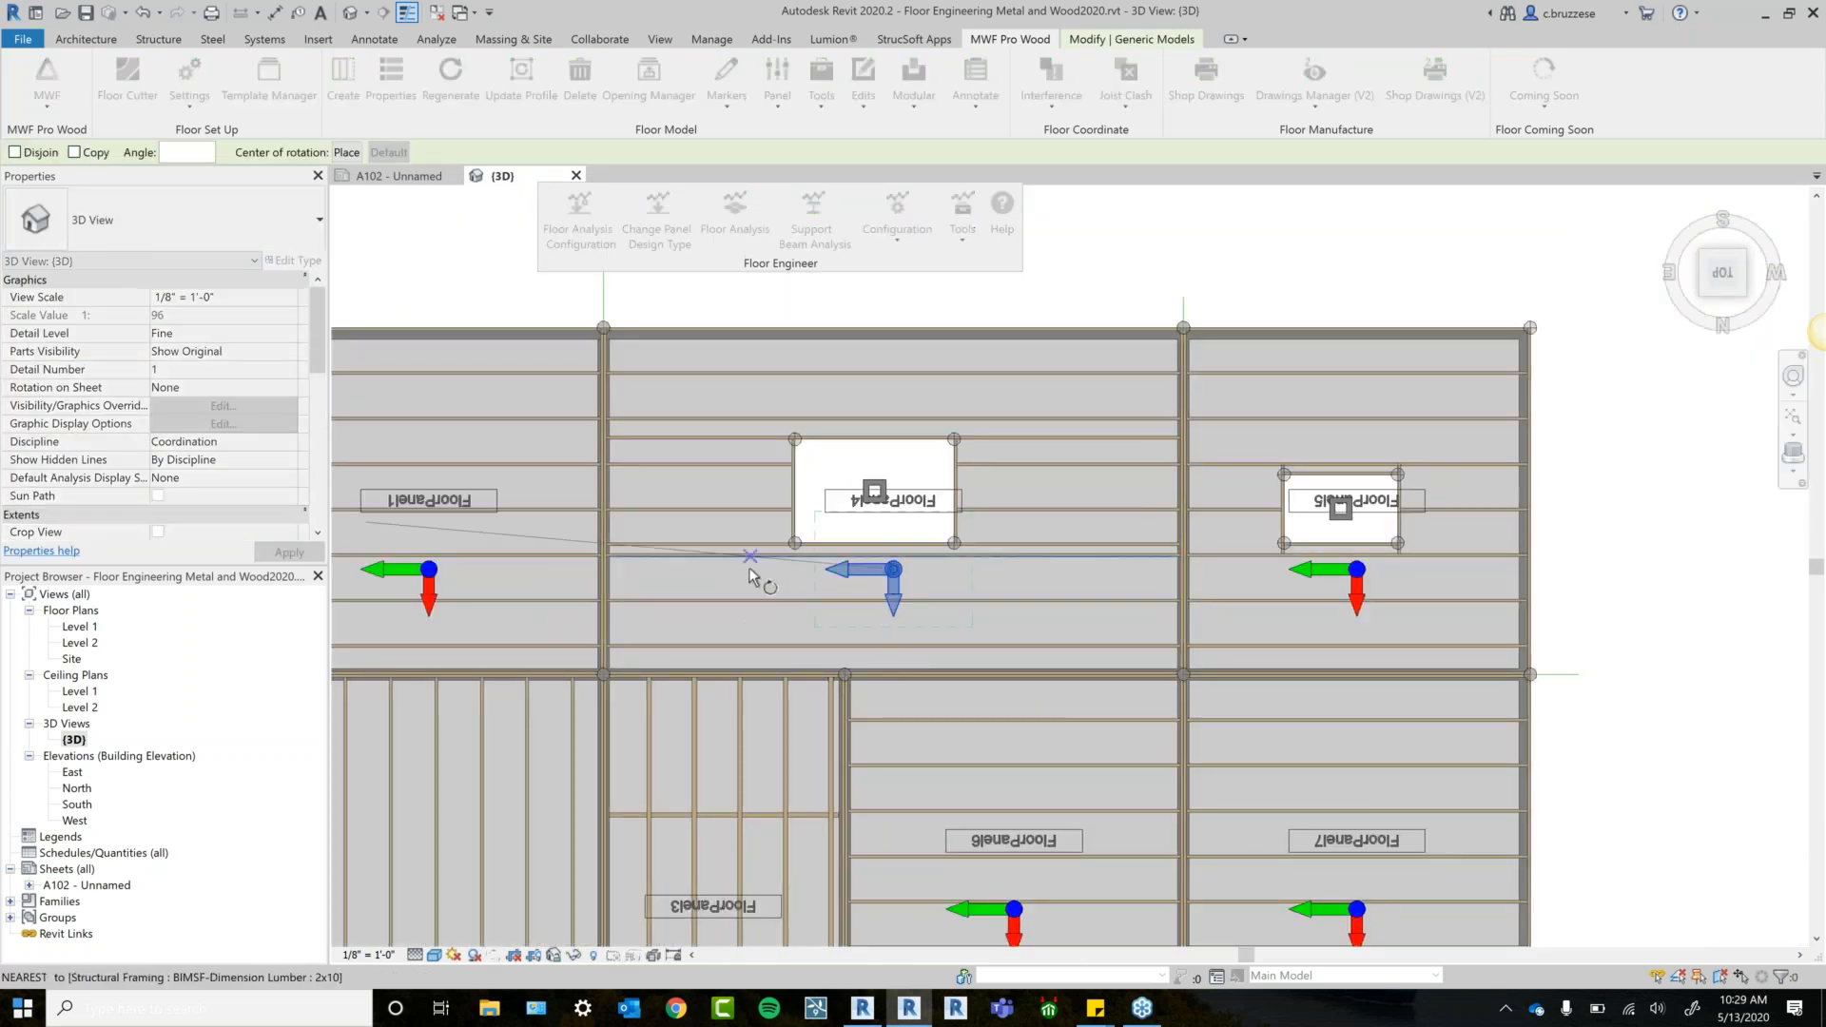
pyautogui.click(742, 578)
pyautogui.write('90')
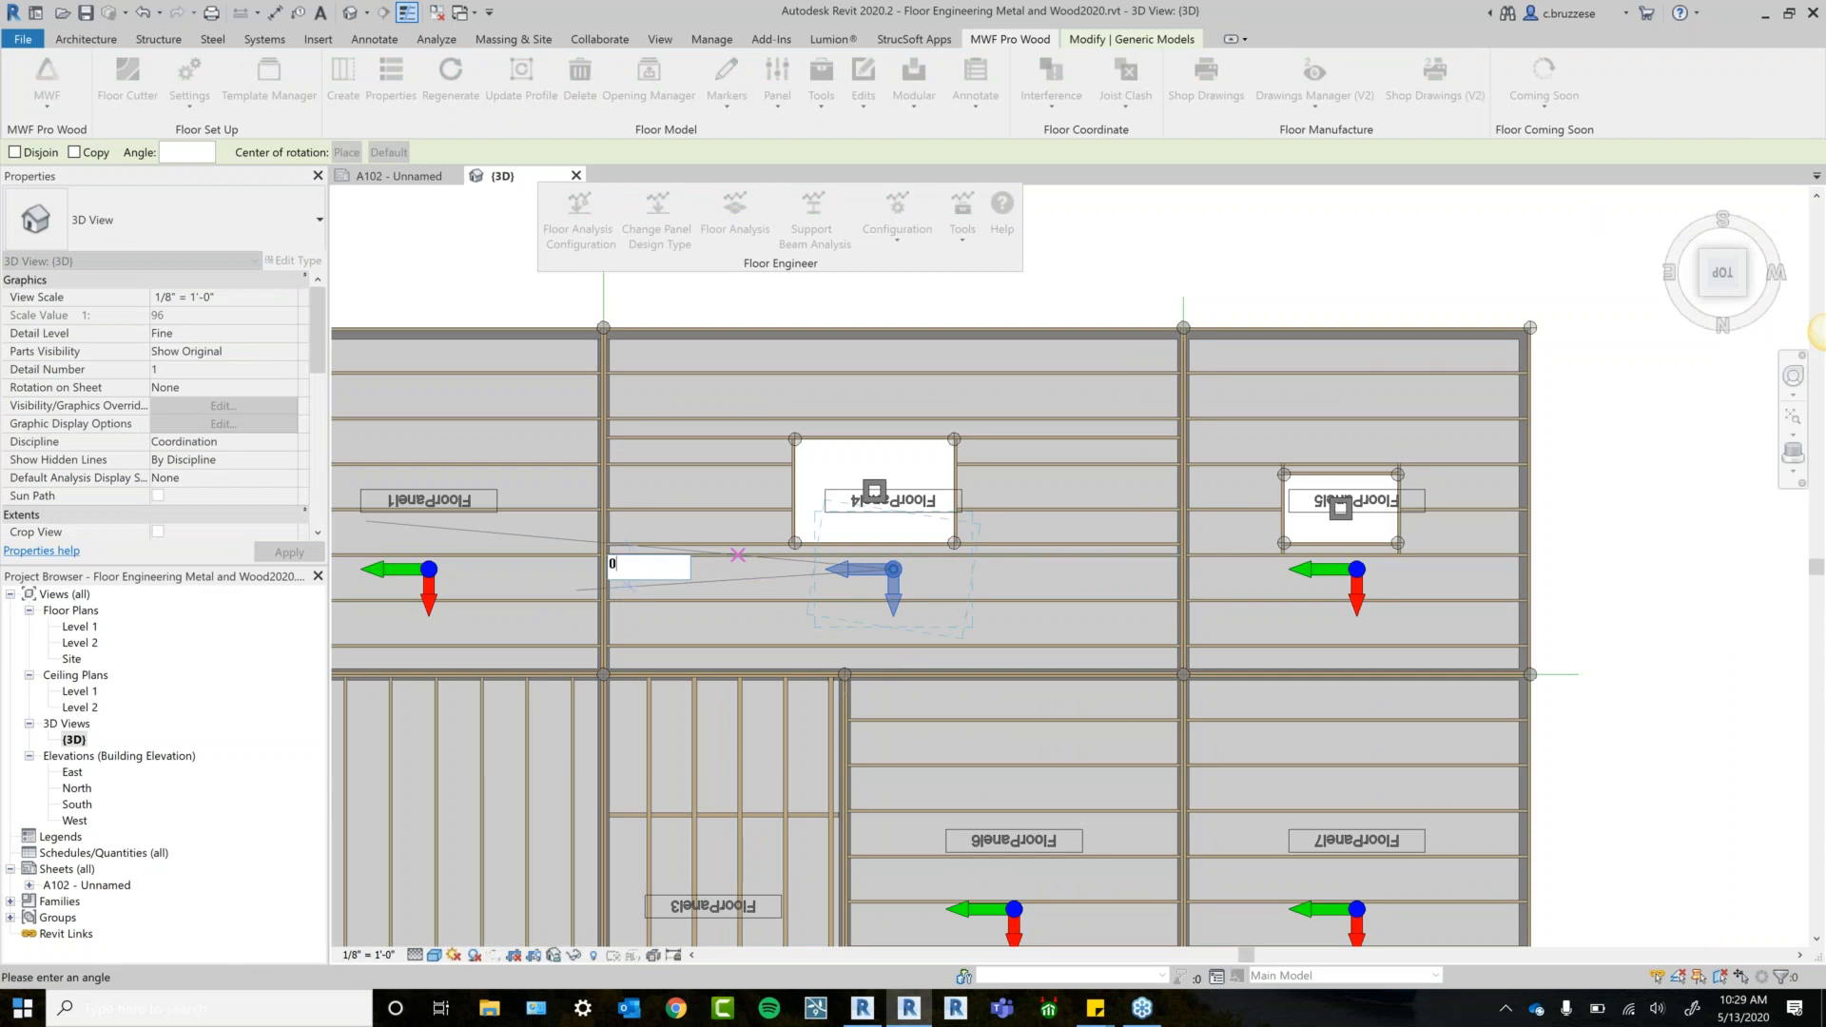
pyautogui.press('Return')
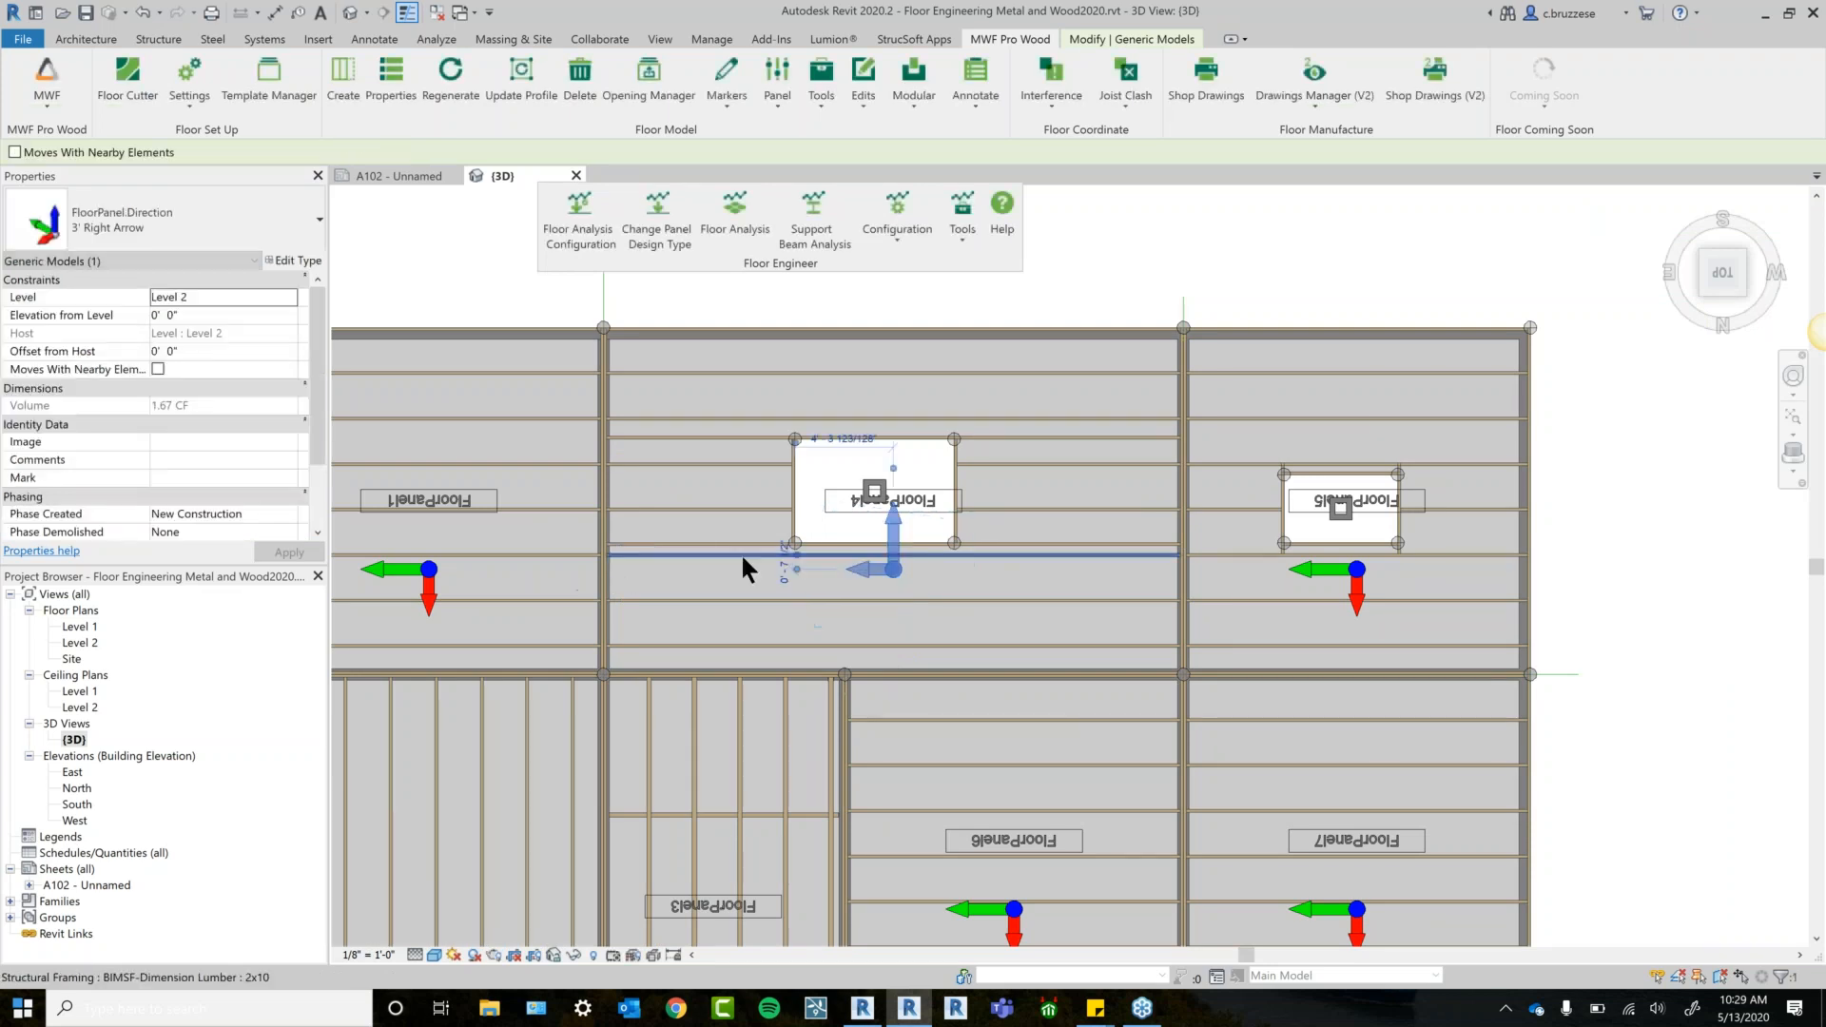
# Regenerate the panel framing, change FloorPanel4's design type to Light, and run Floor Analysis.
pyautogui.click(450, 81)
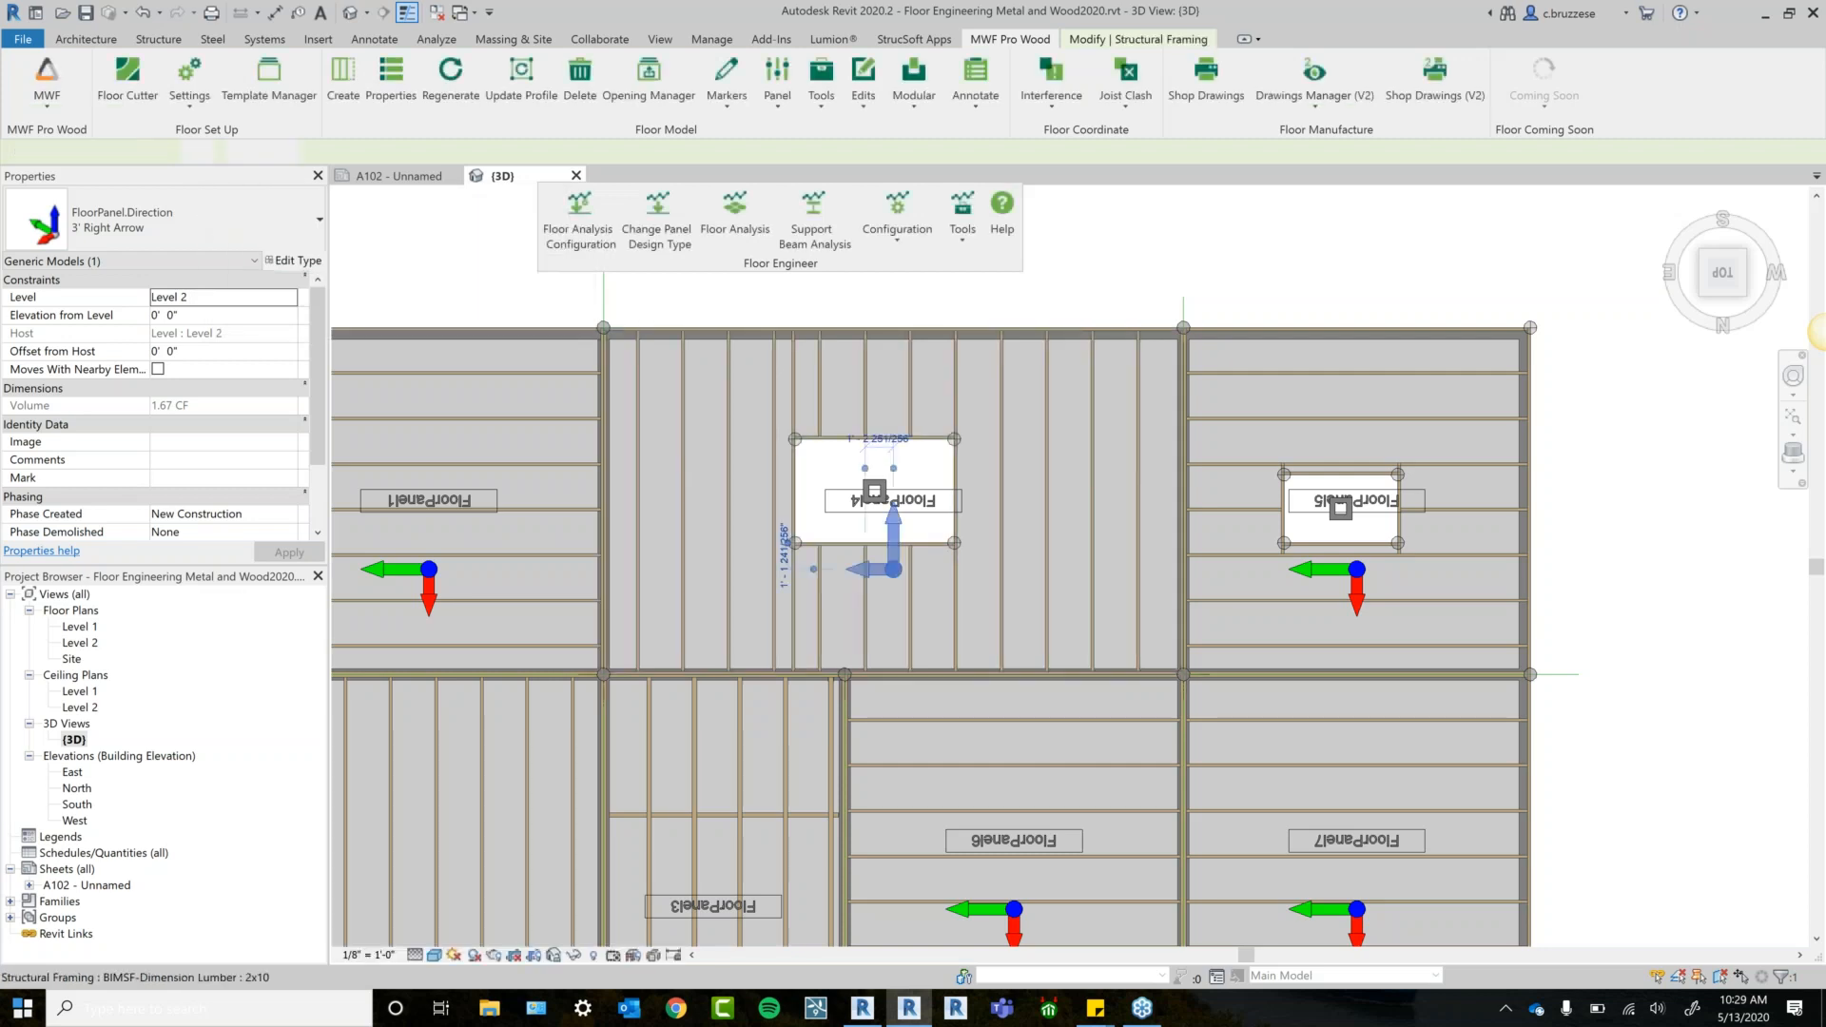
pyautogui.click(684, 487)
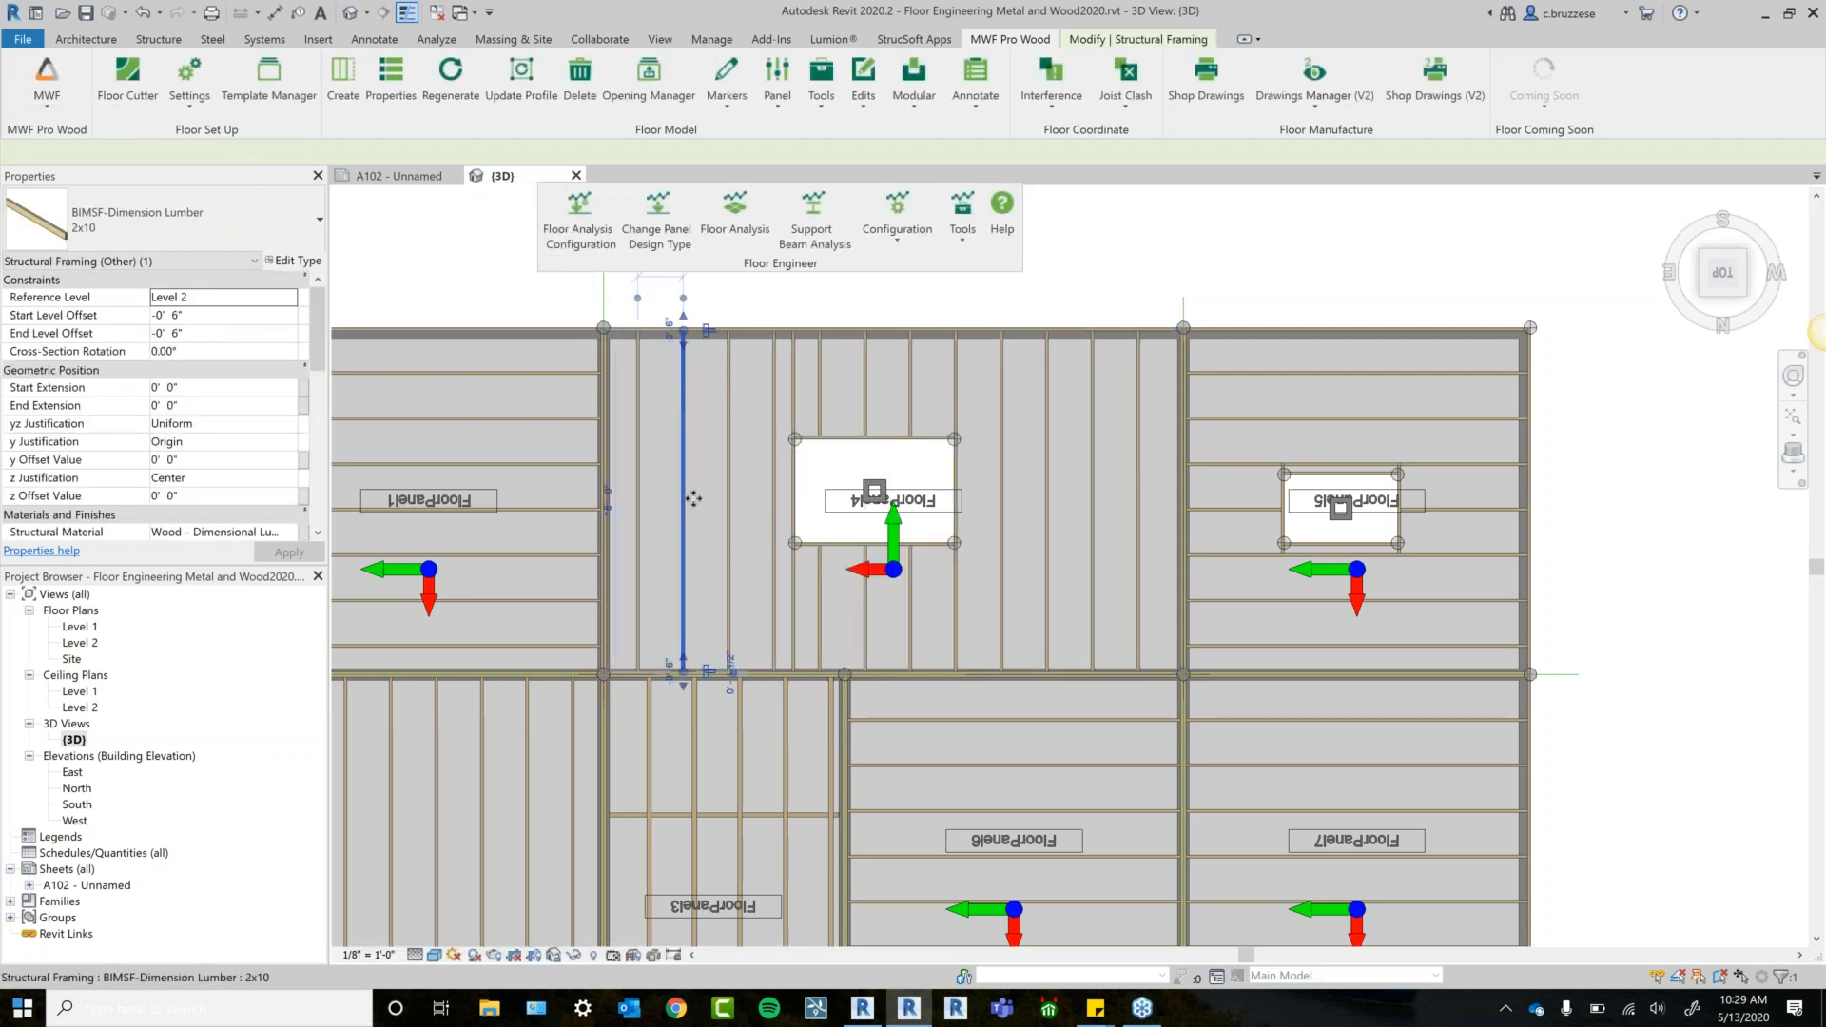
pyautogui.click(647, 222)
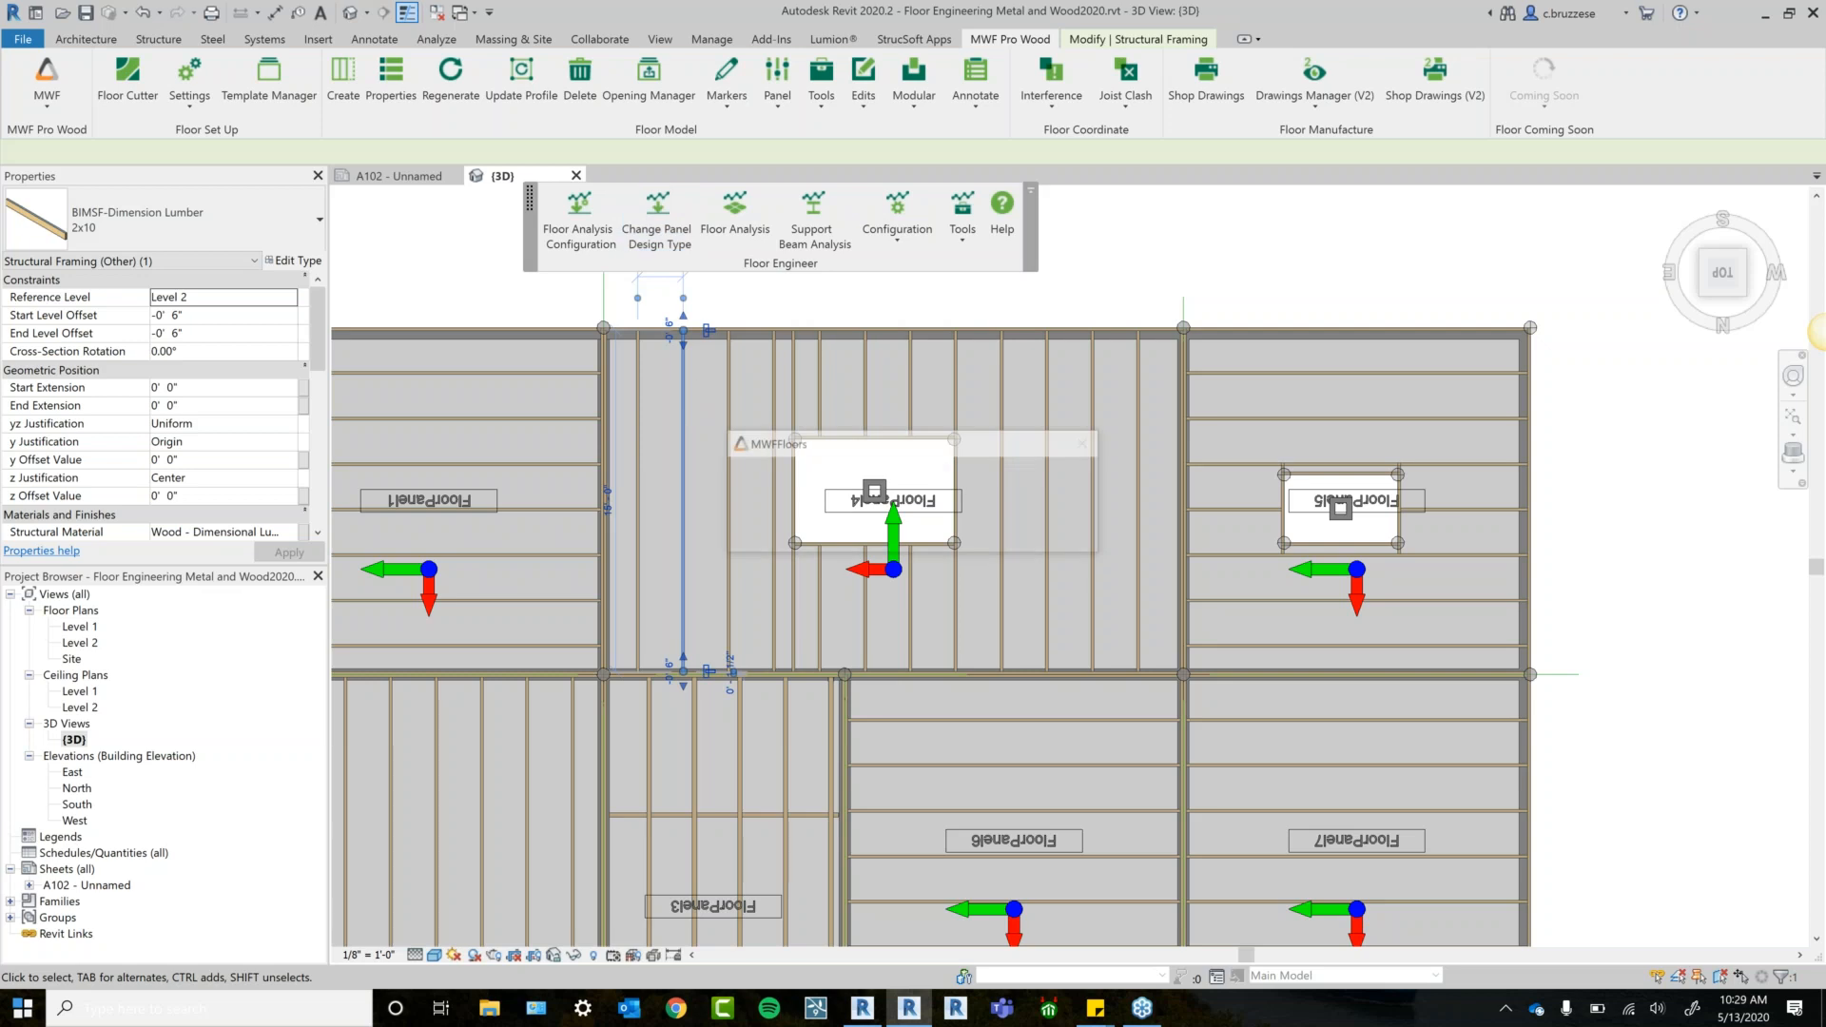
pyautogui.click(502, 397)
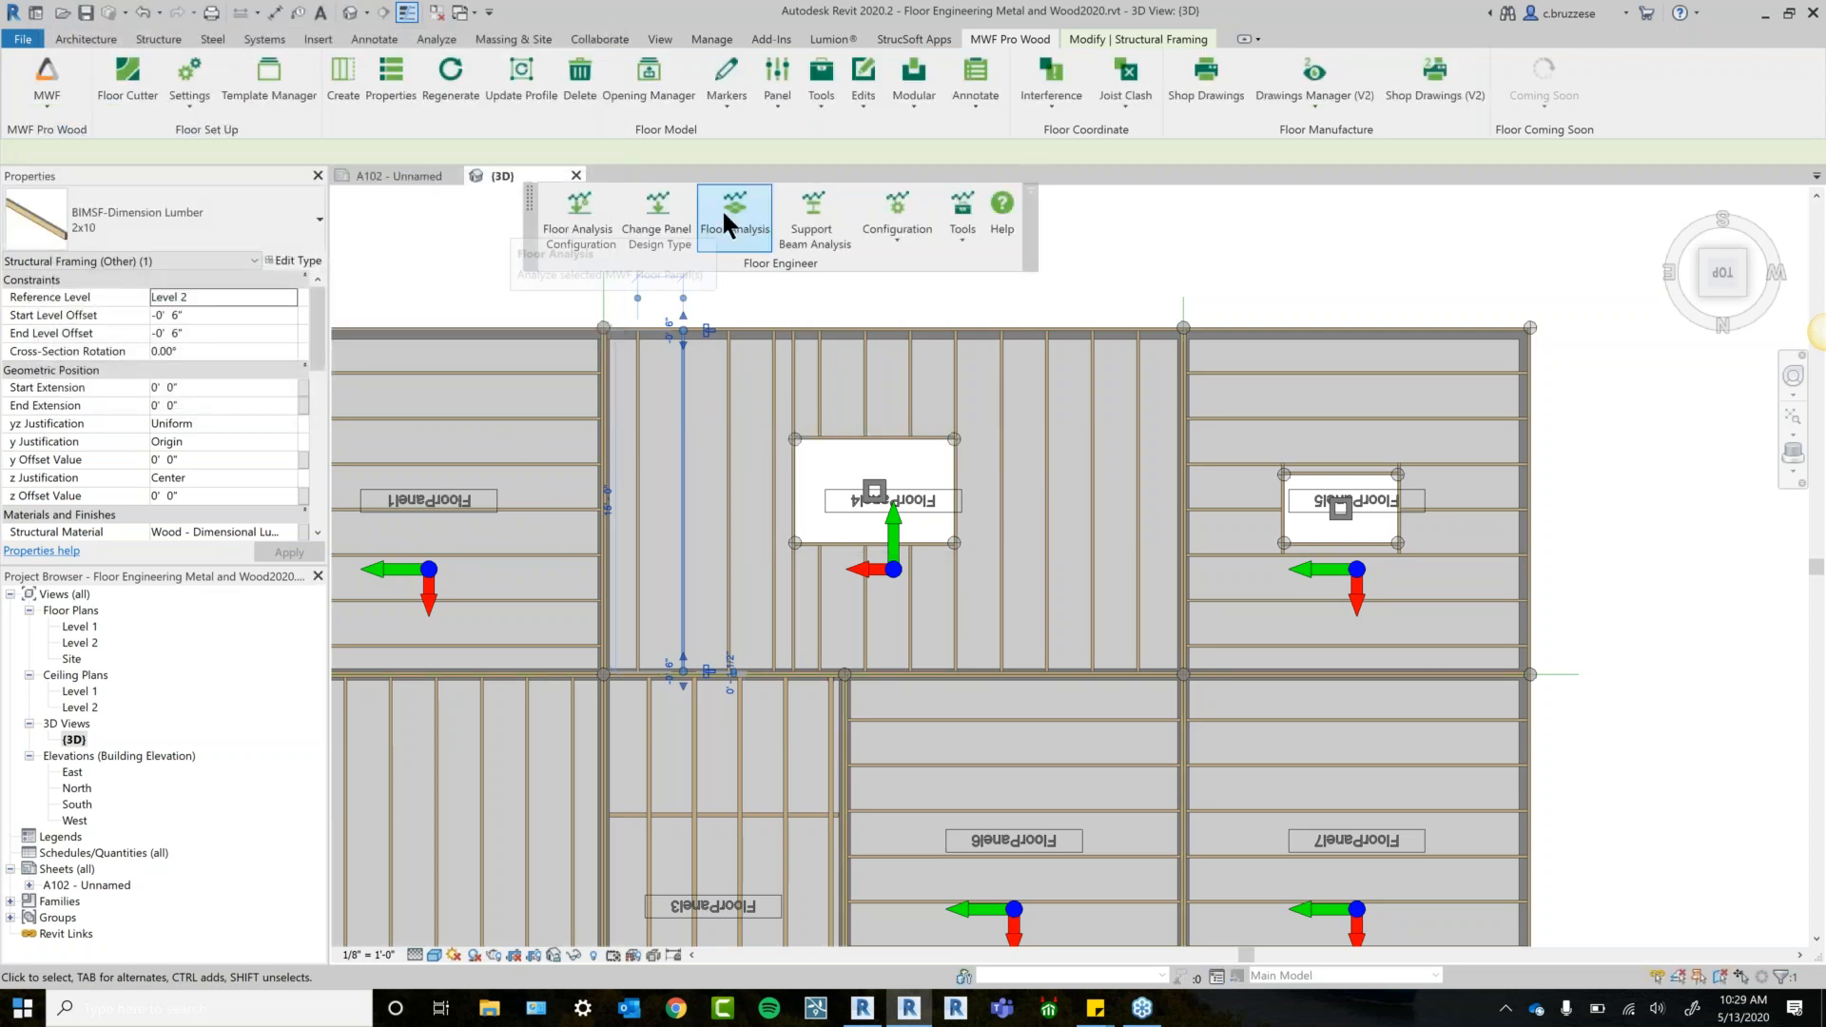
pyautogui.click(726, 225)
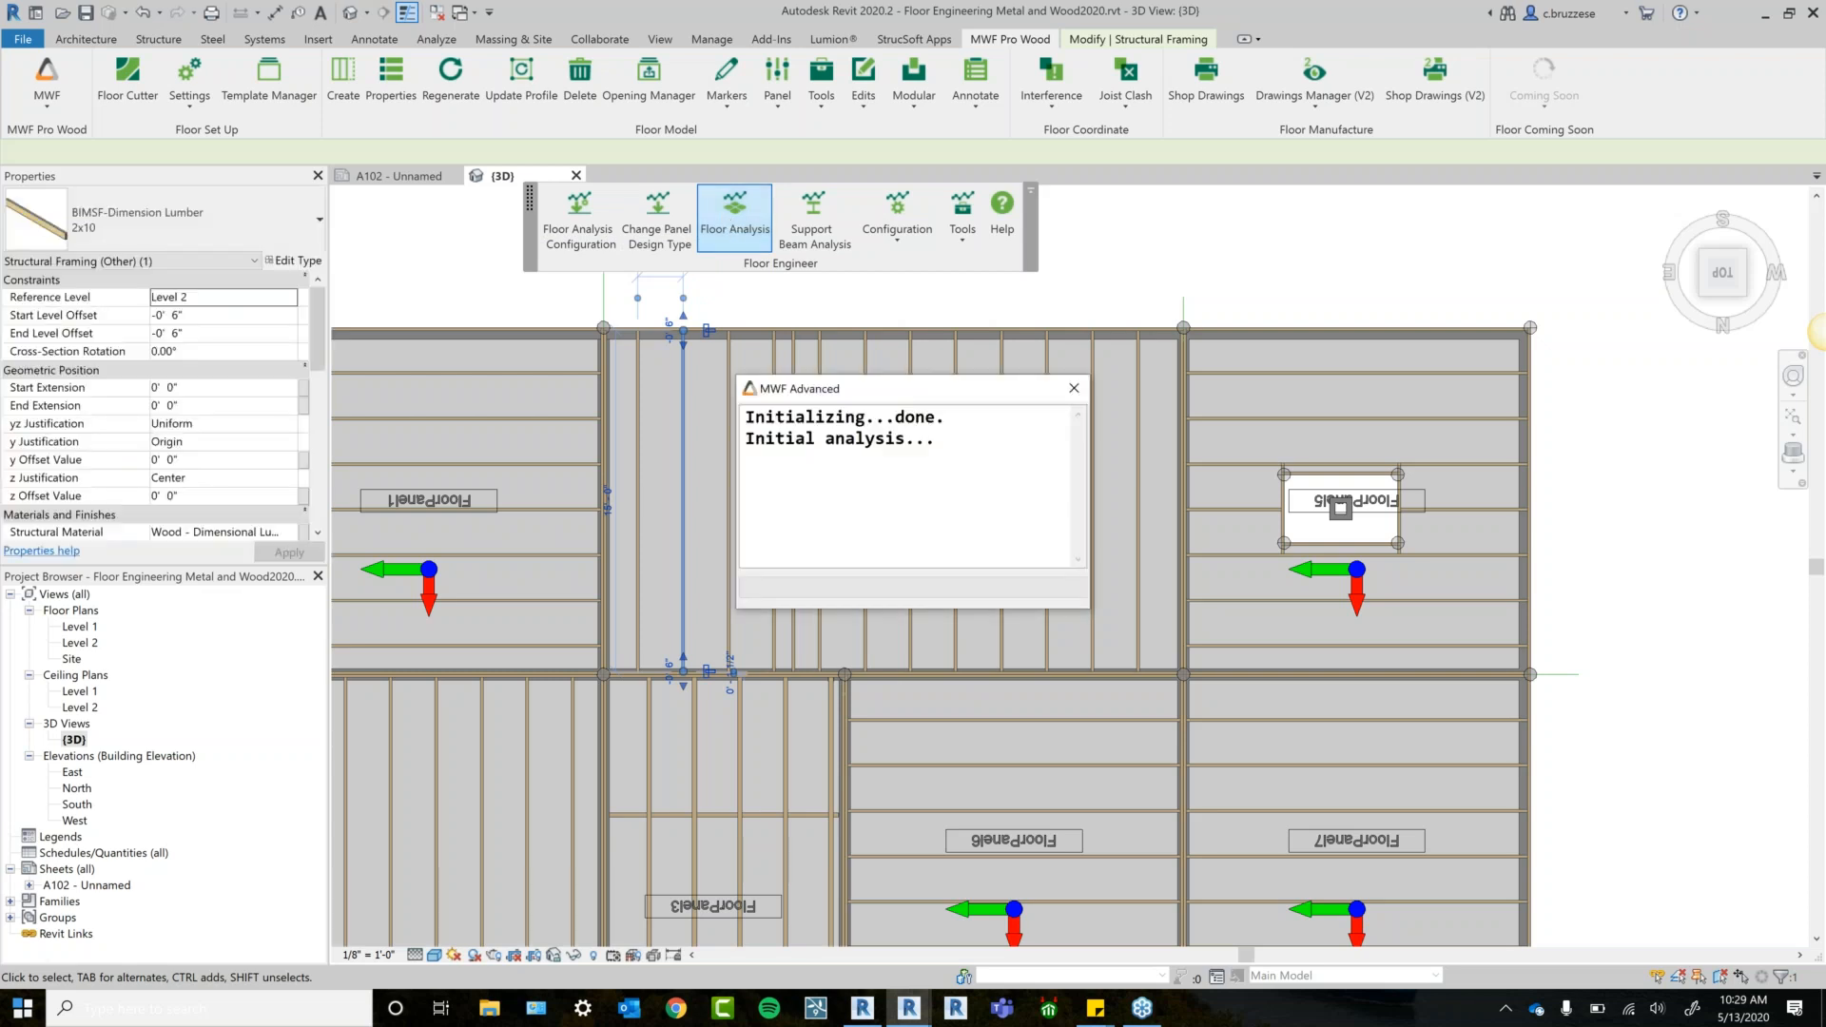
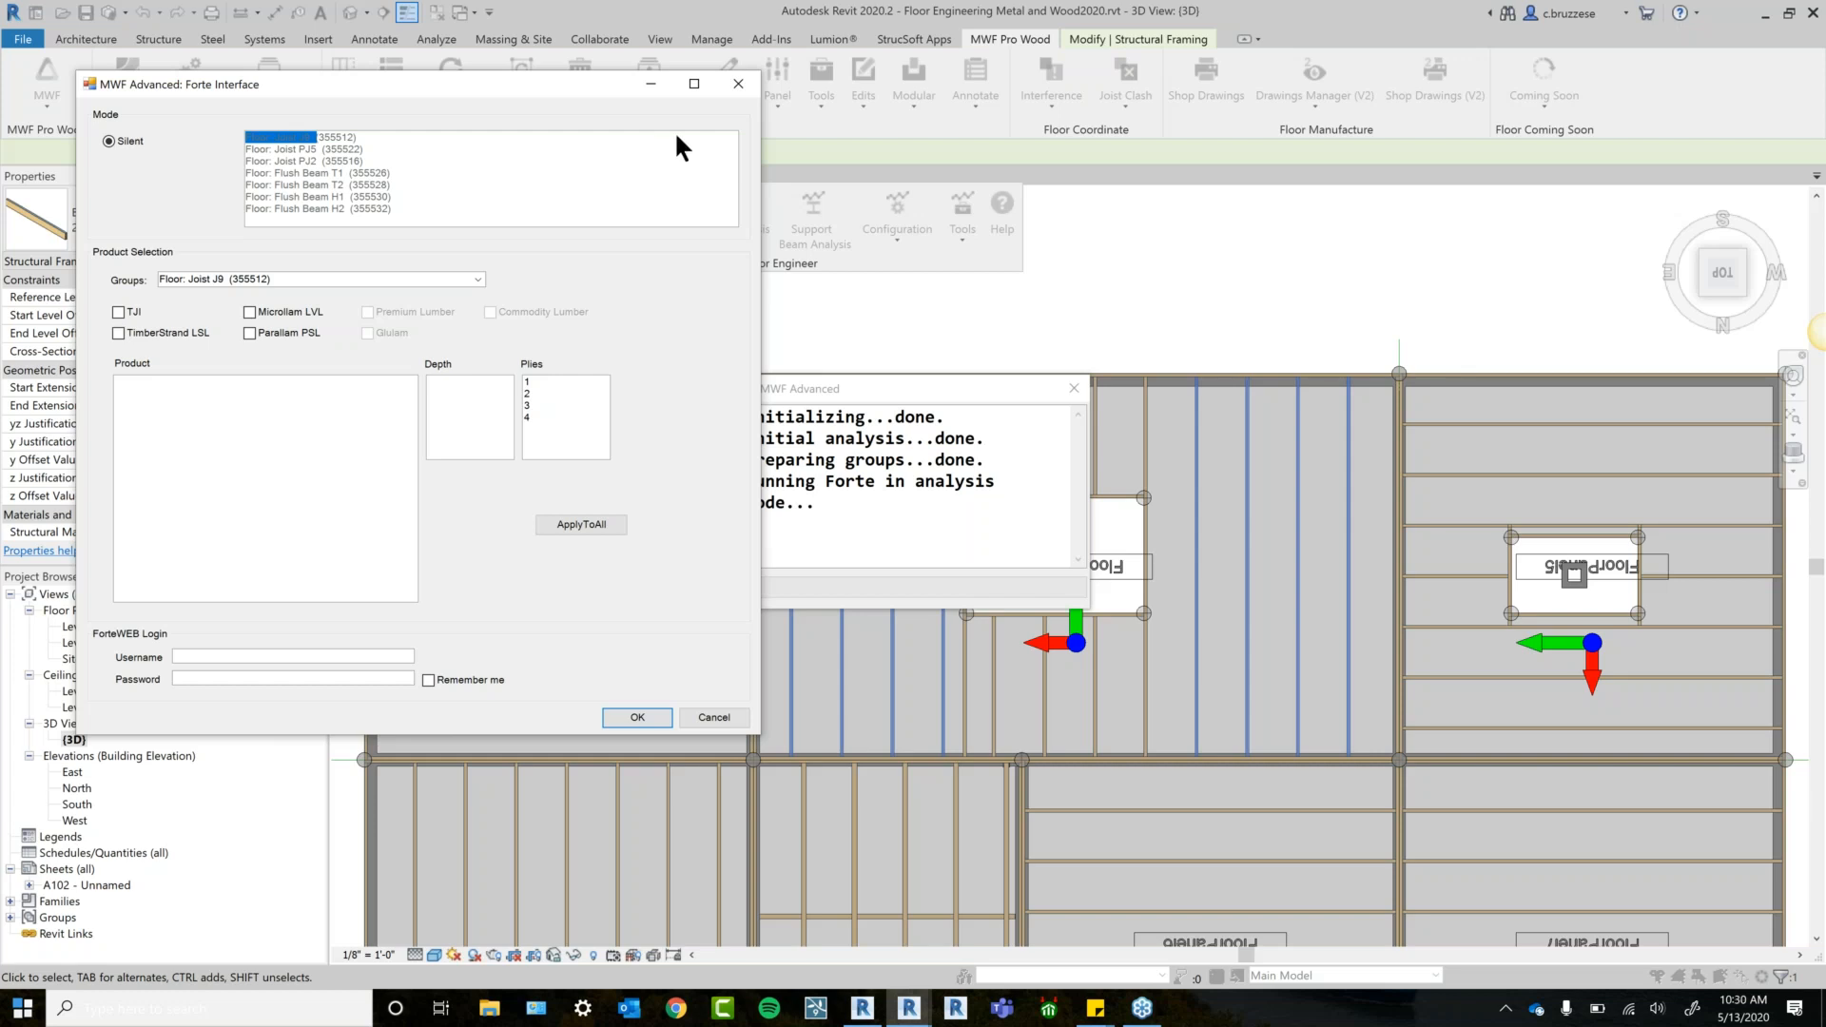
# Include TJI products for Joist J9, enter the ForteWEB username and password, and tick Remember me.
pyautogui.click(119, 312)
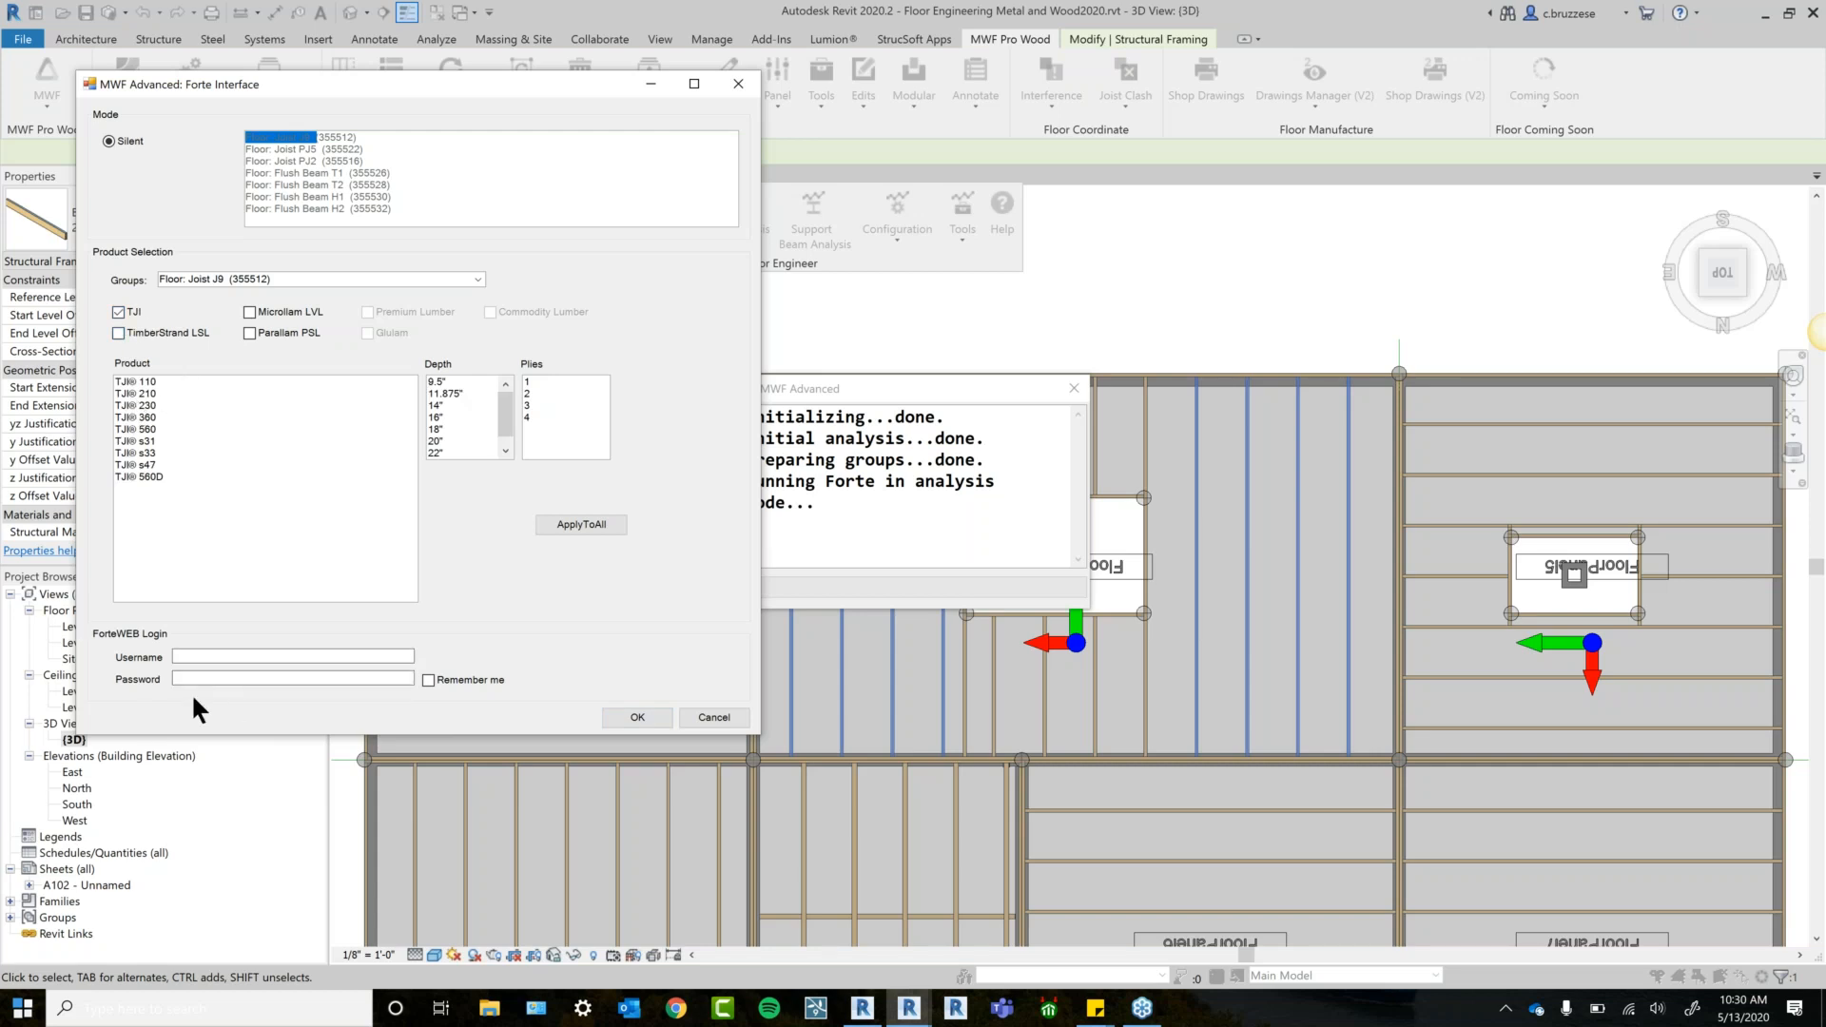
pyautogui.click(198, 658)
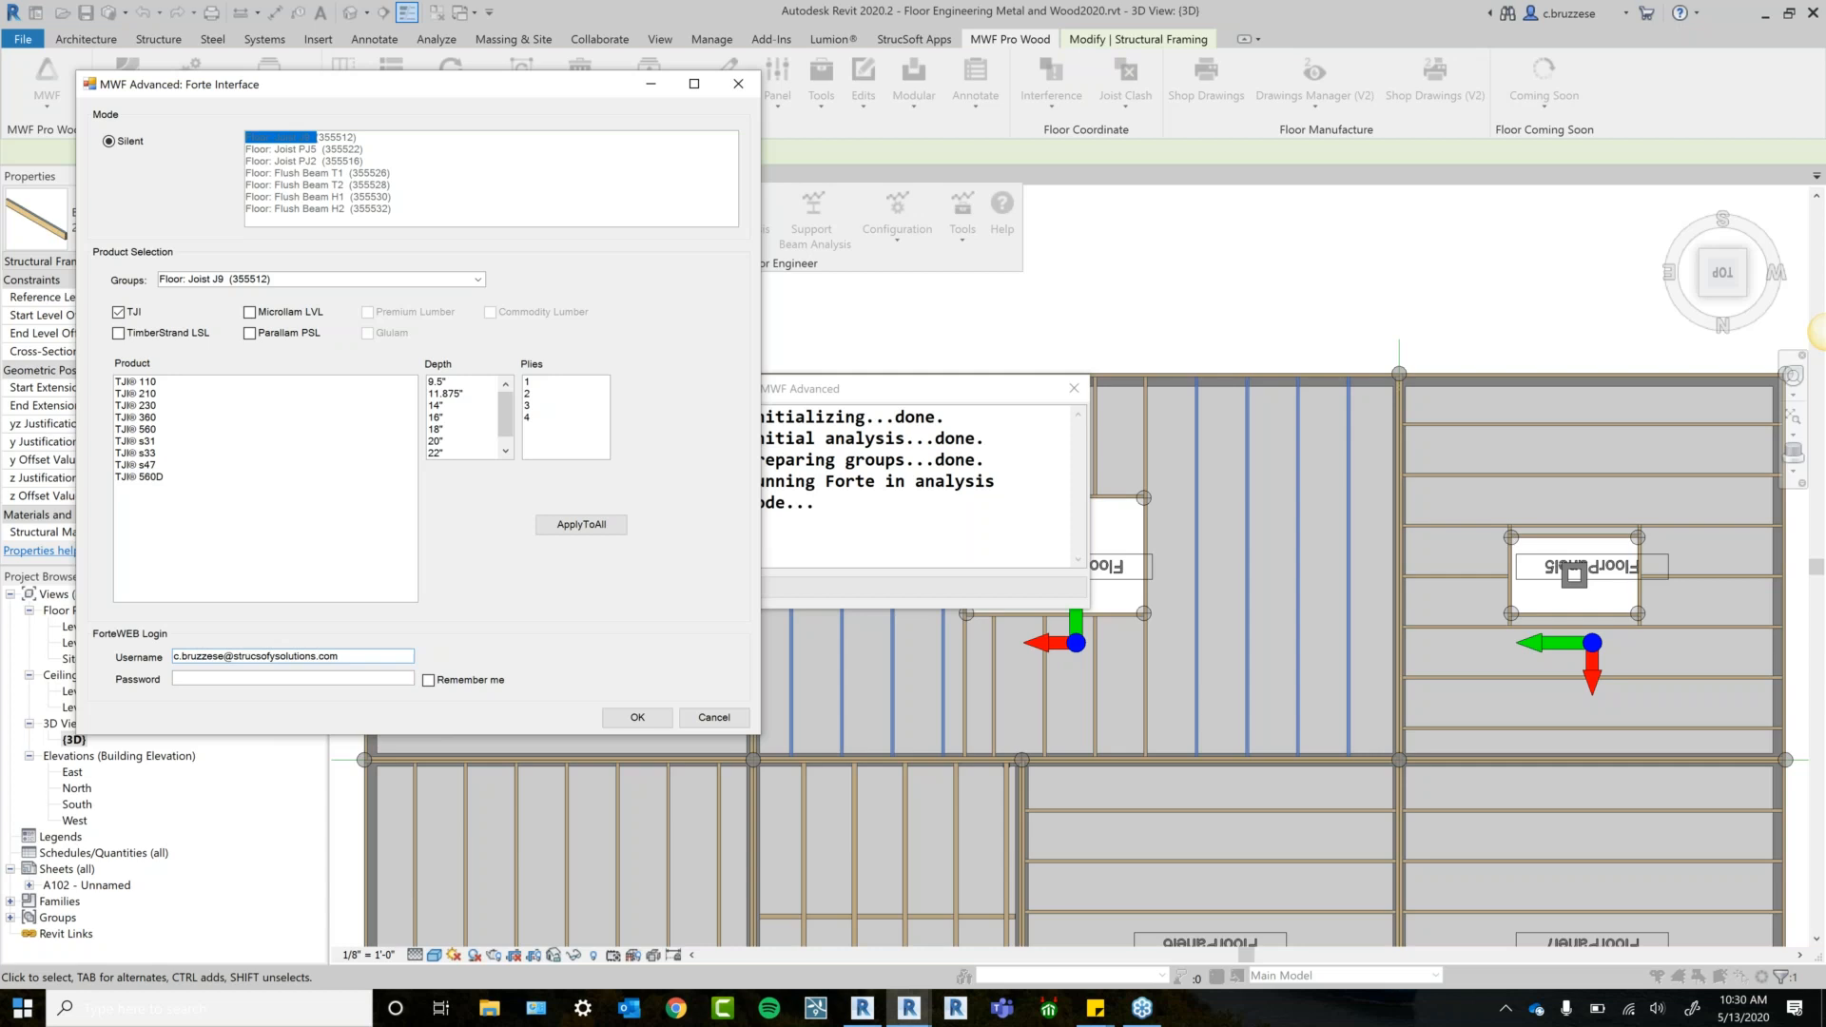
pyautogui.write('t')
pyautogui.press('Tab')
pyautogui.write('*********')
pyautogui.click(429, 680)
# Switch to Flush Beam H1 and enable TJI, TimberStrand LSL, Microllam LVL and Parallam PSL.
pyautogui.click(477, 279)
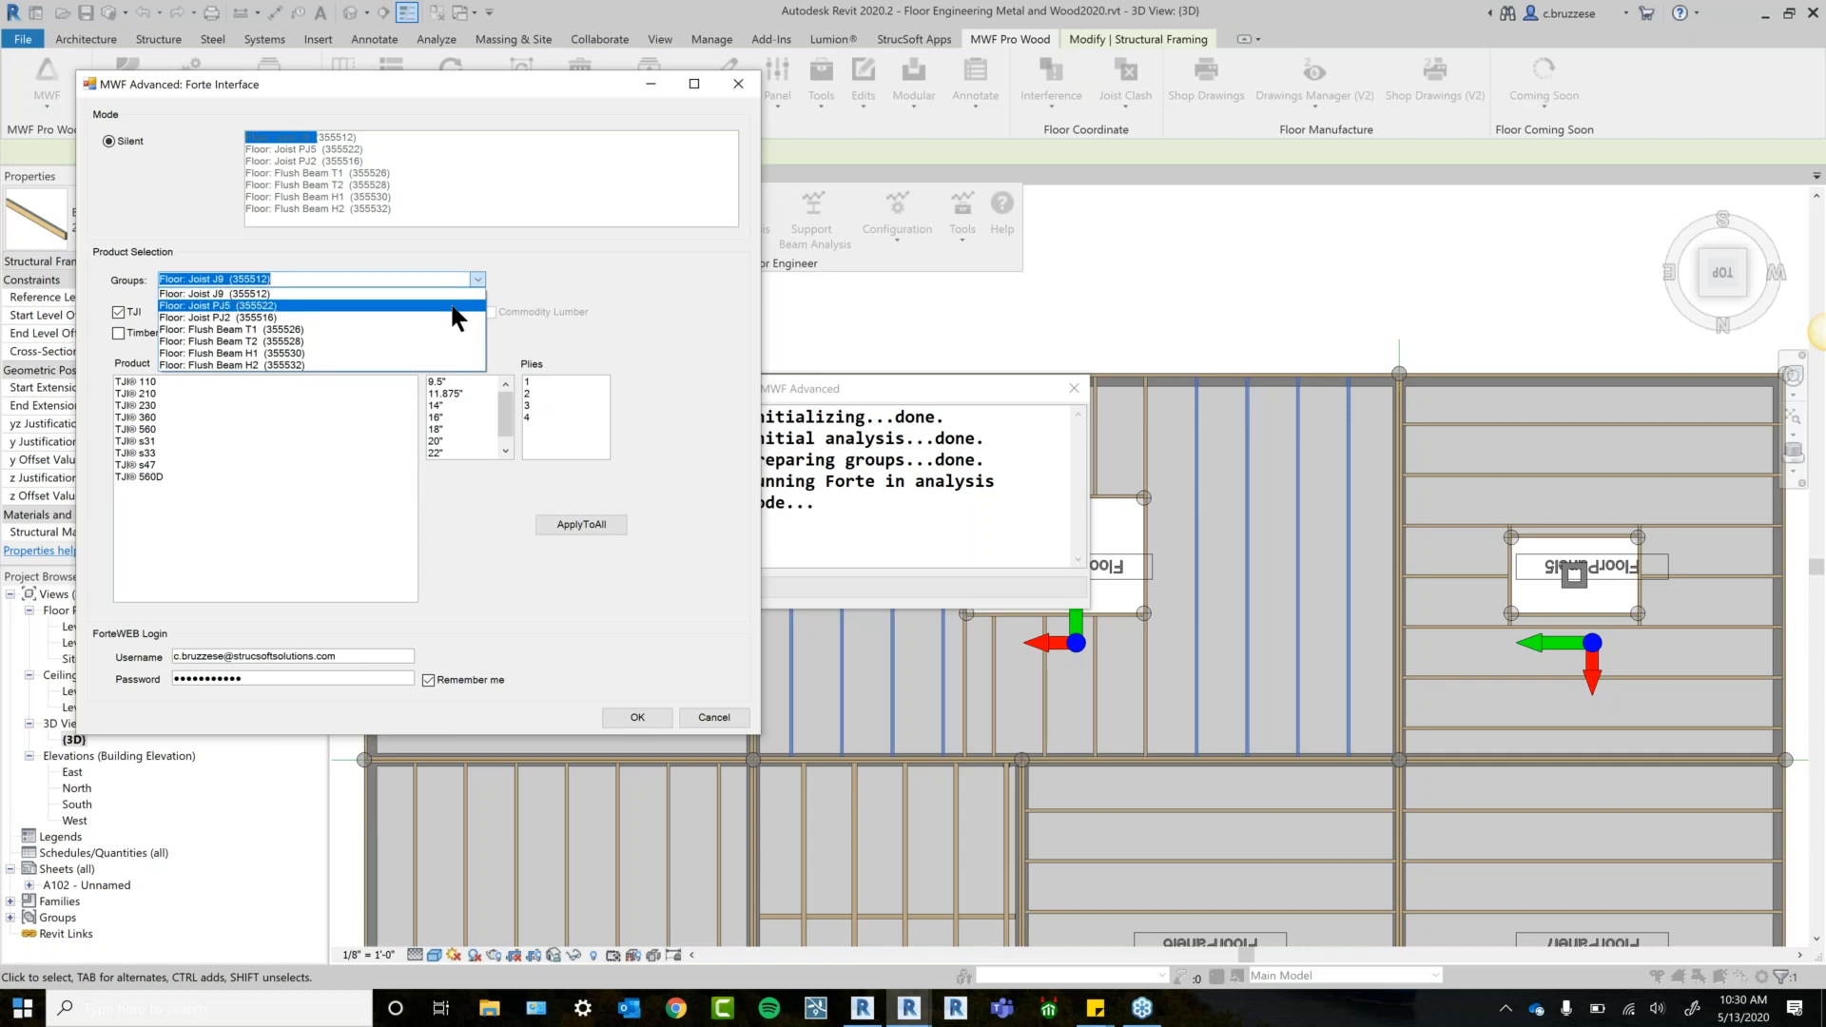
pyautogui.click(453, 306)
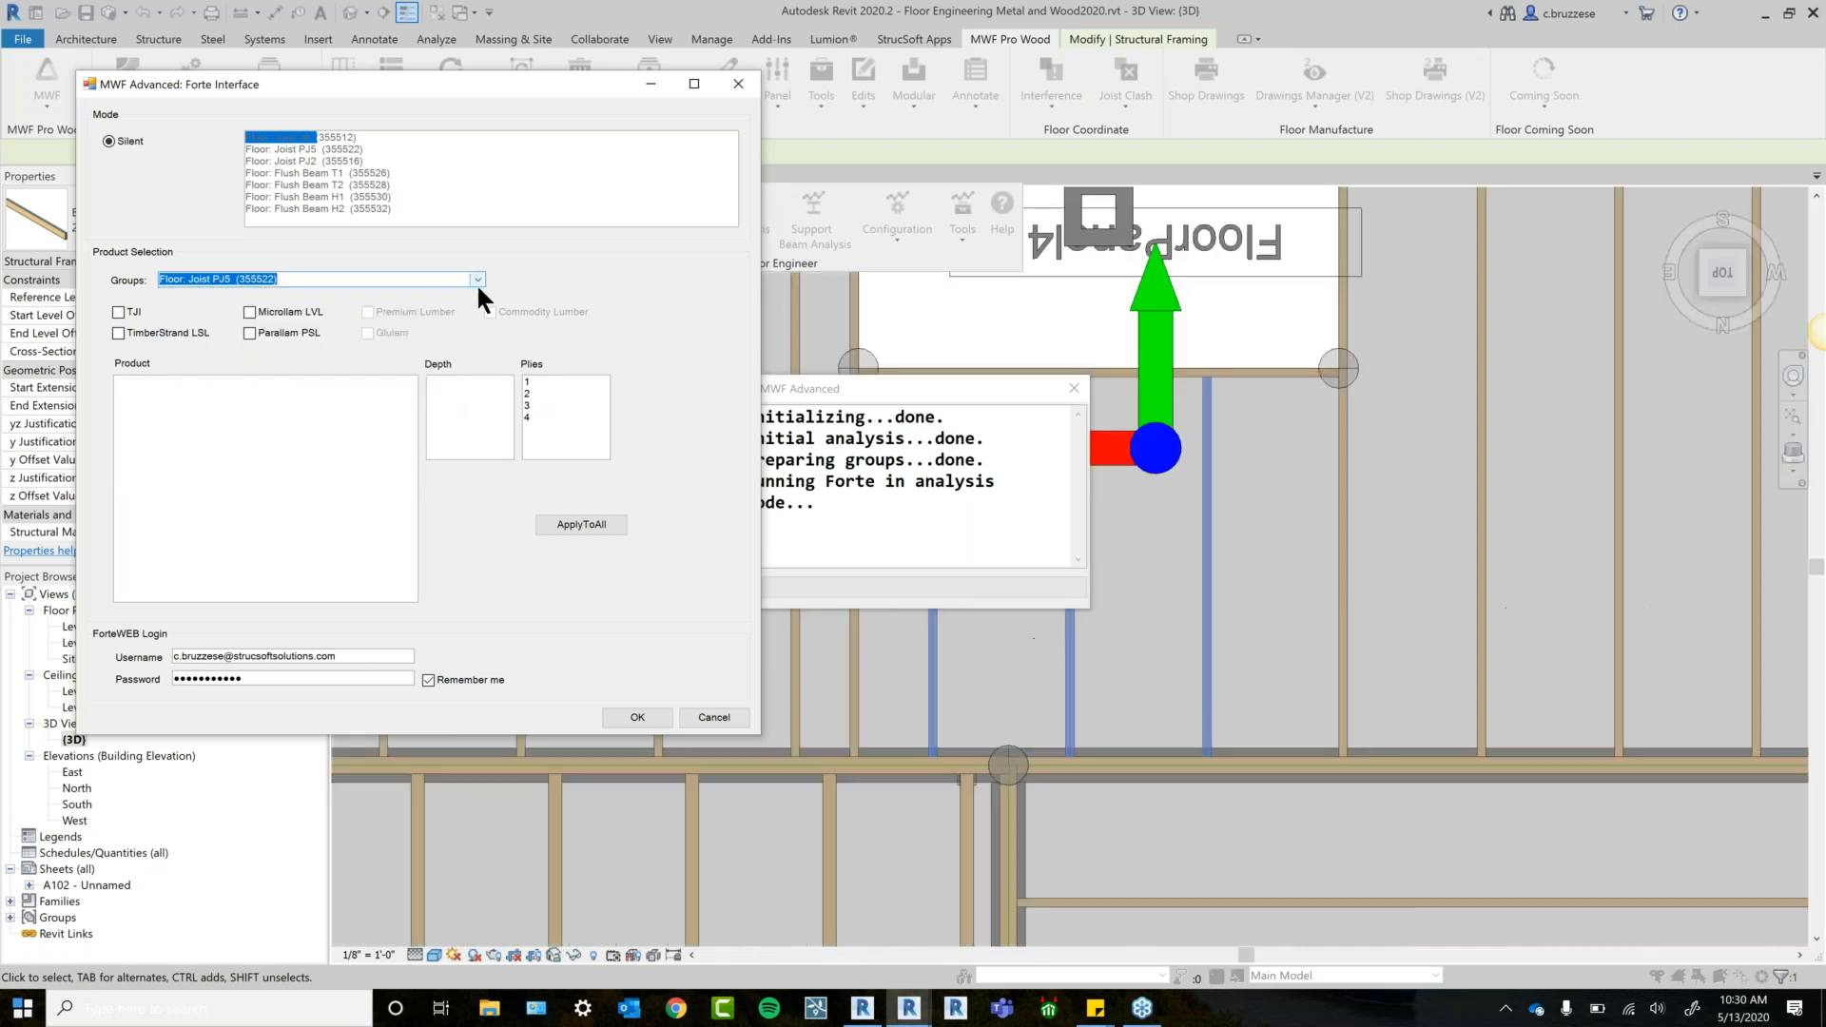
pyautogui.click(479, 280)
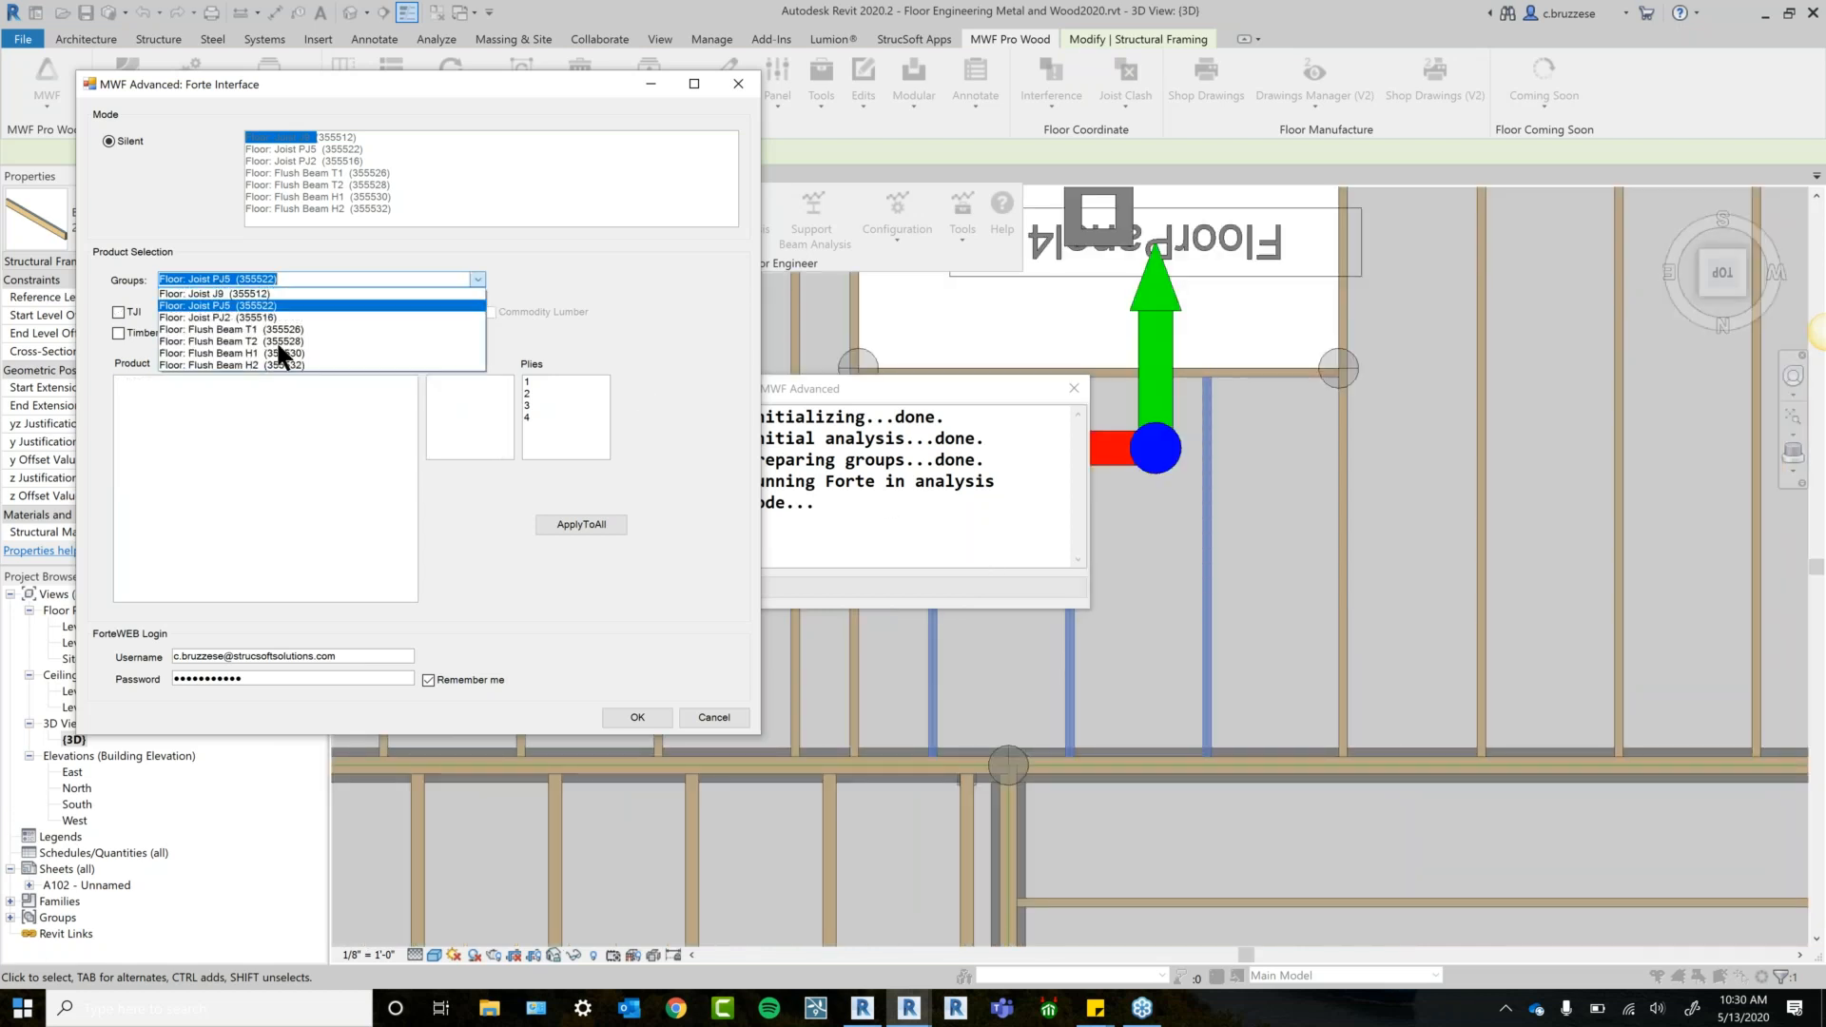
pyautogui.click(268, 354)
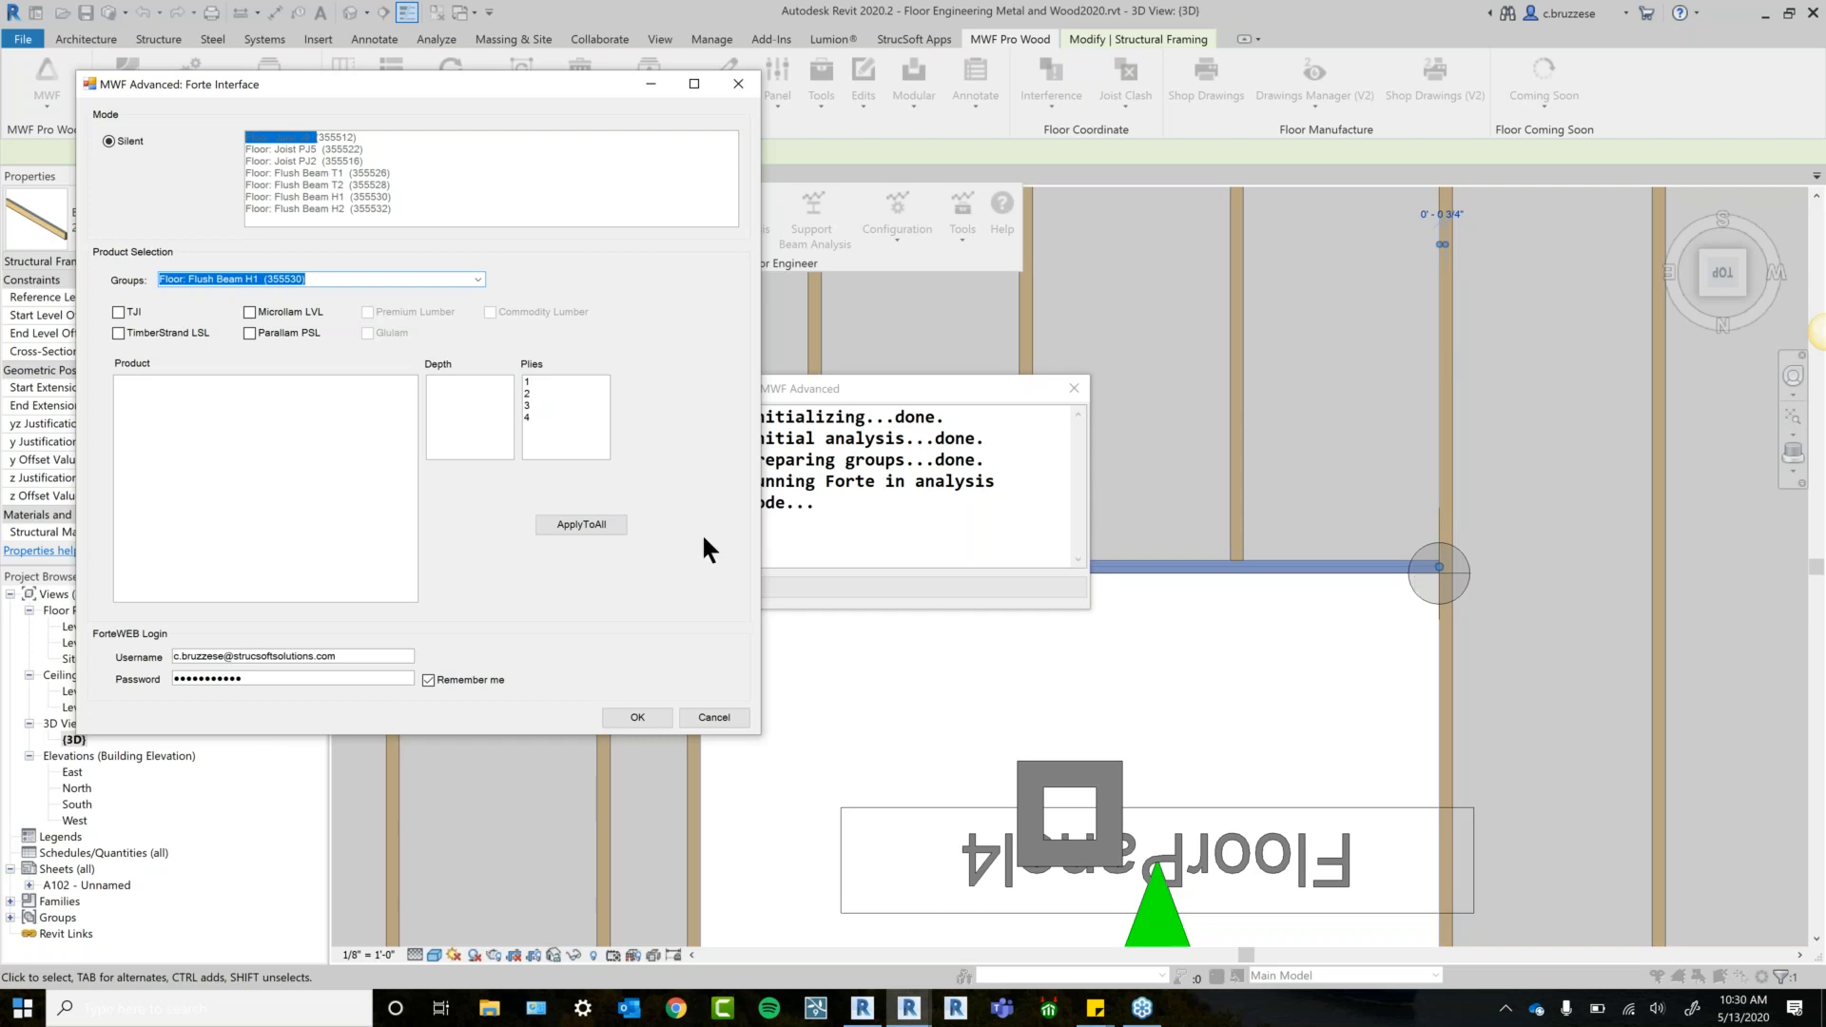
pyautogui.click(126, 311)
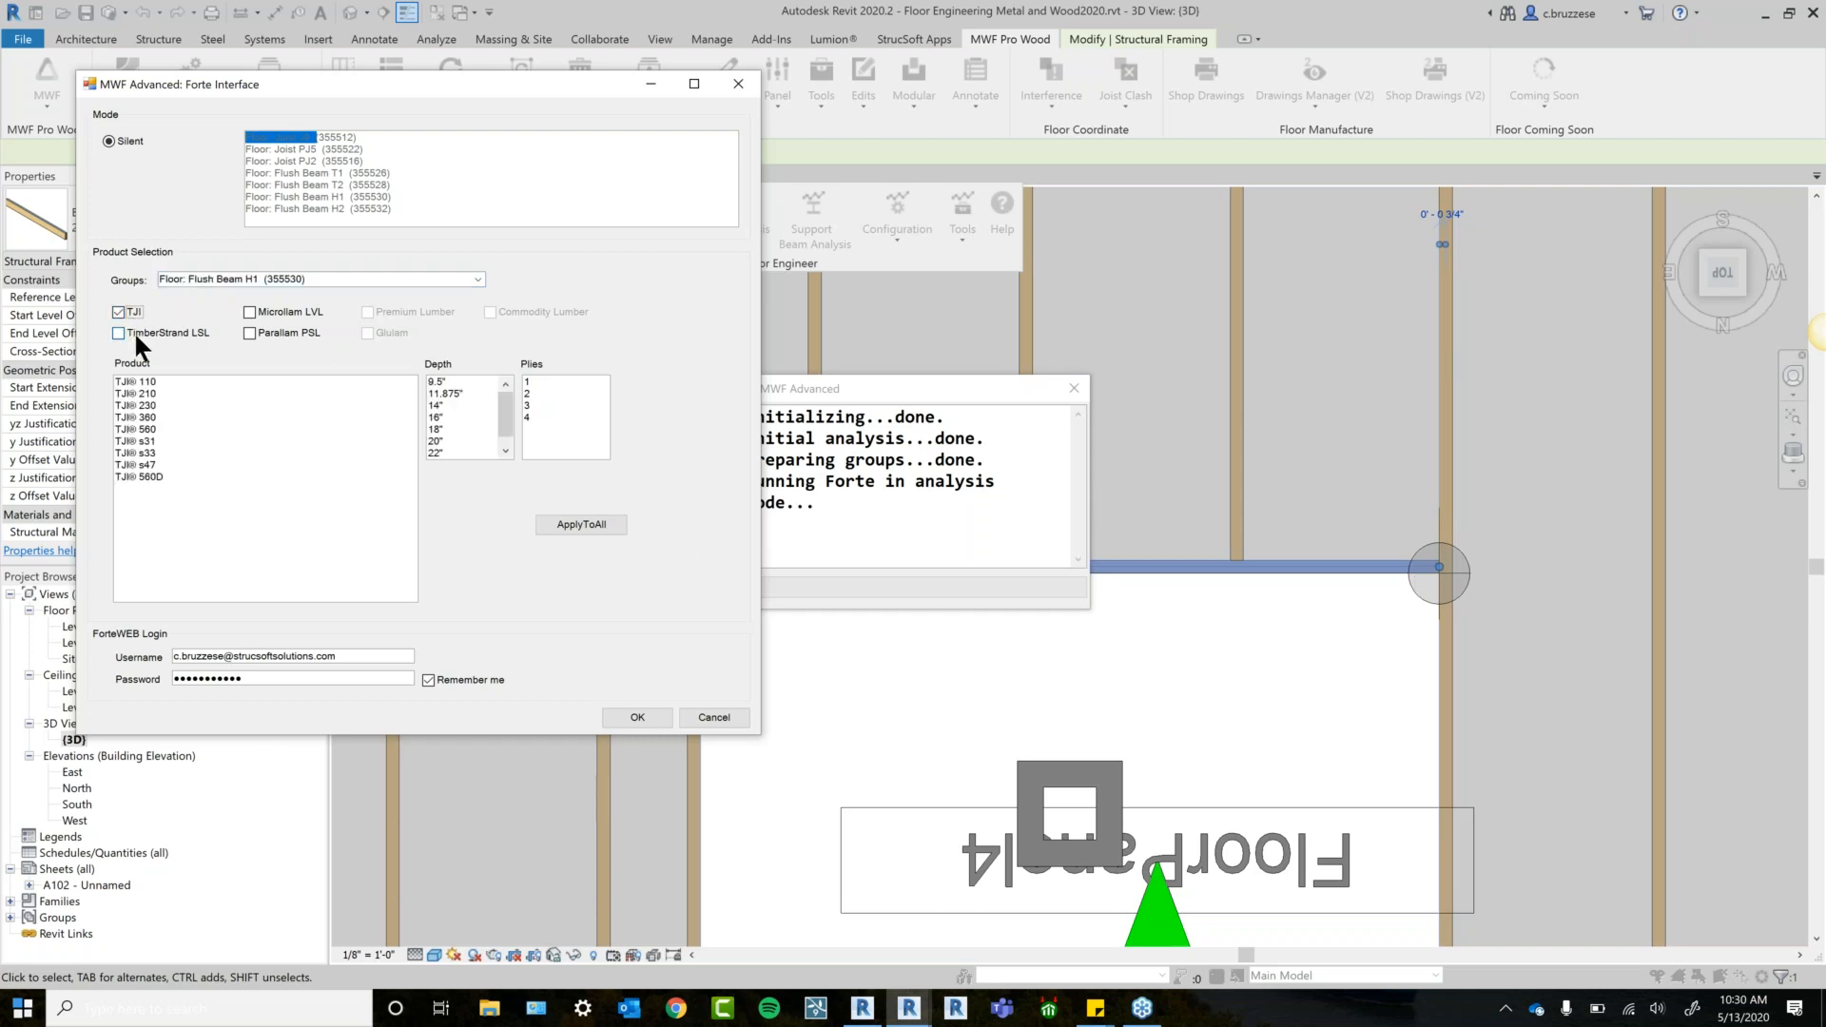
pyautogui.click(133, 331)
pyautogui.click(265, 312)
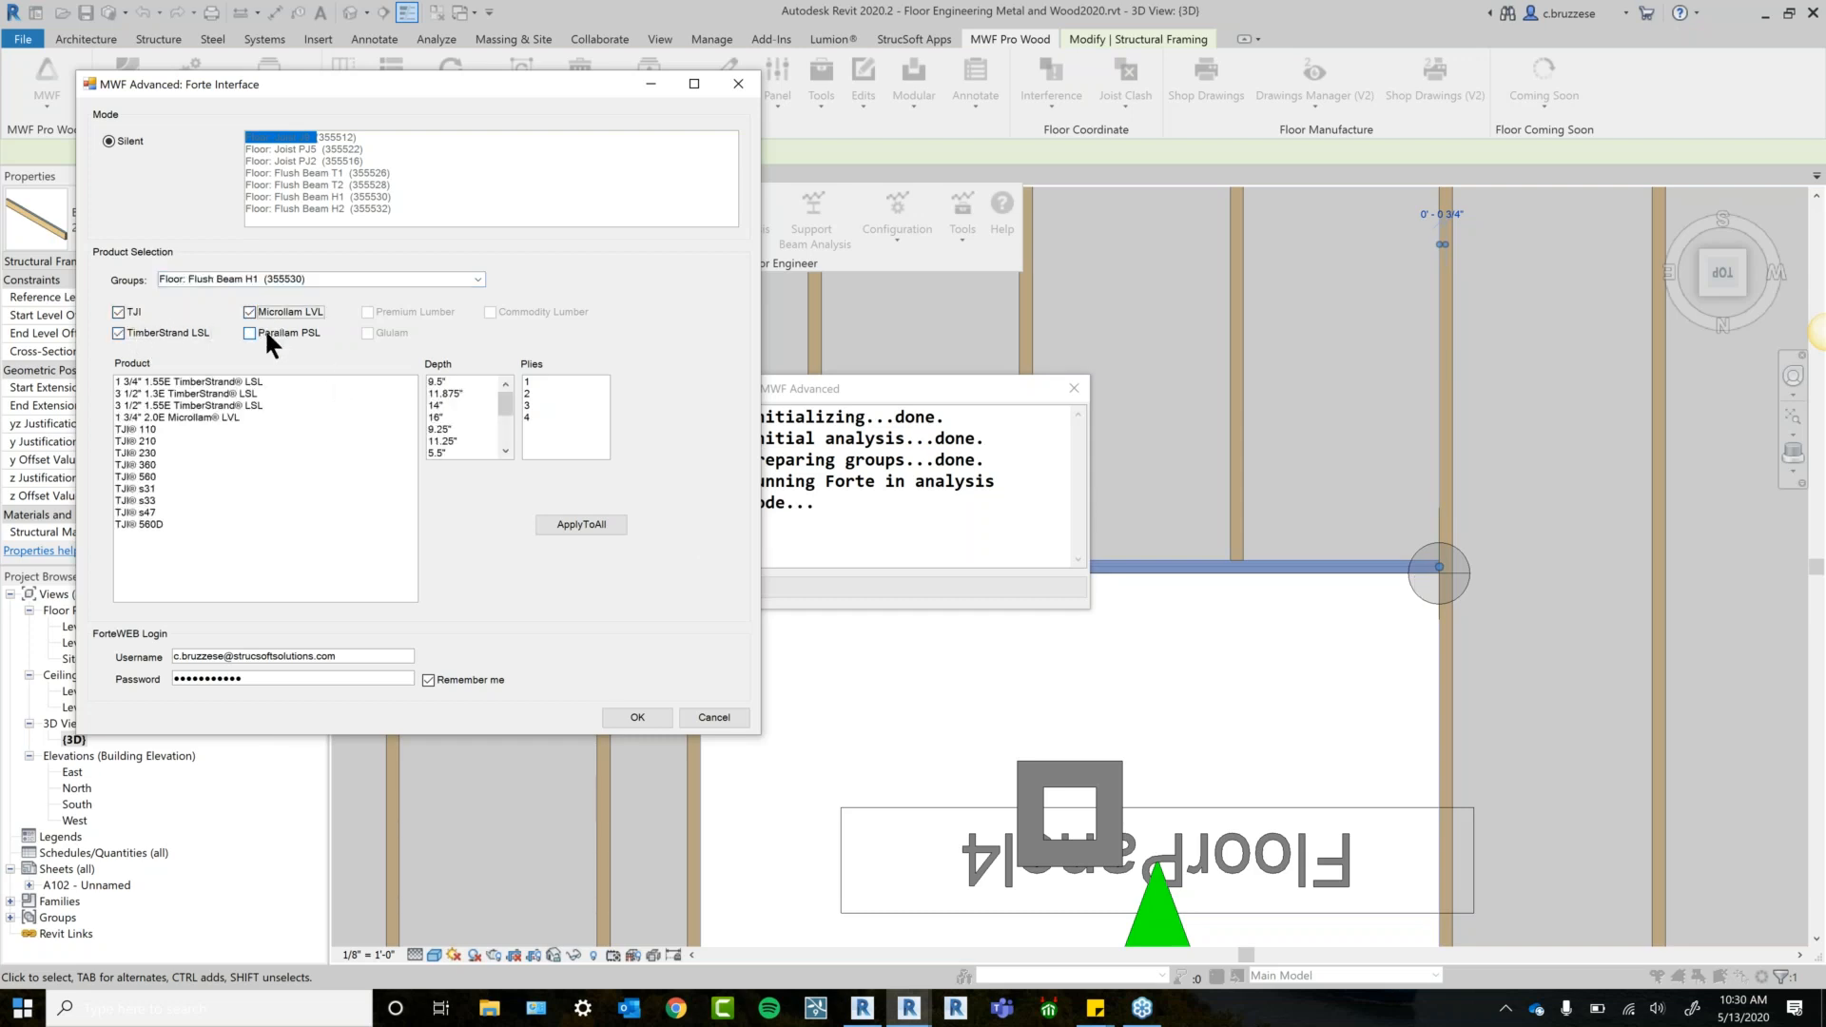
pyautogui.click(264, 330)
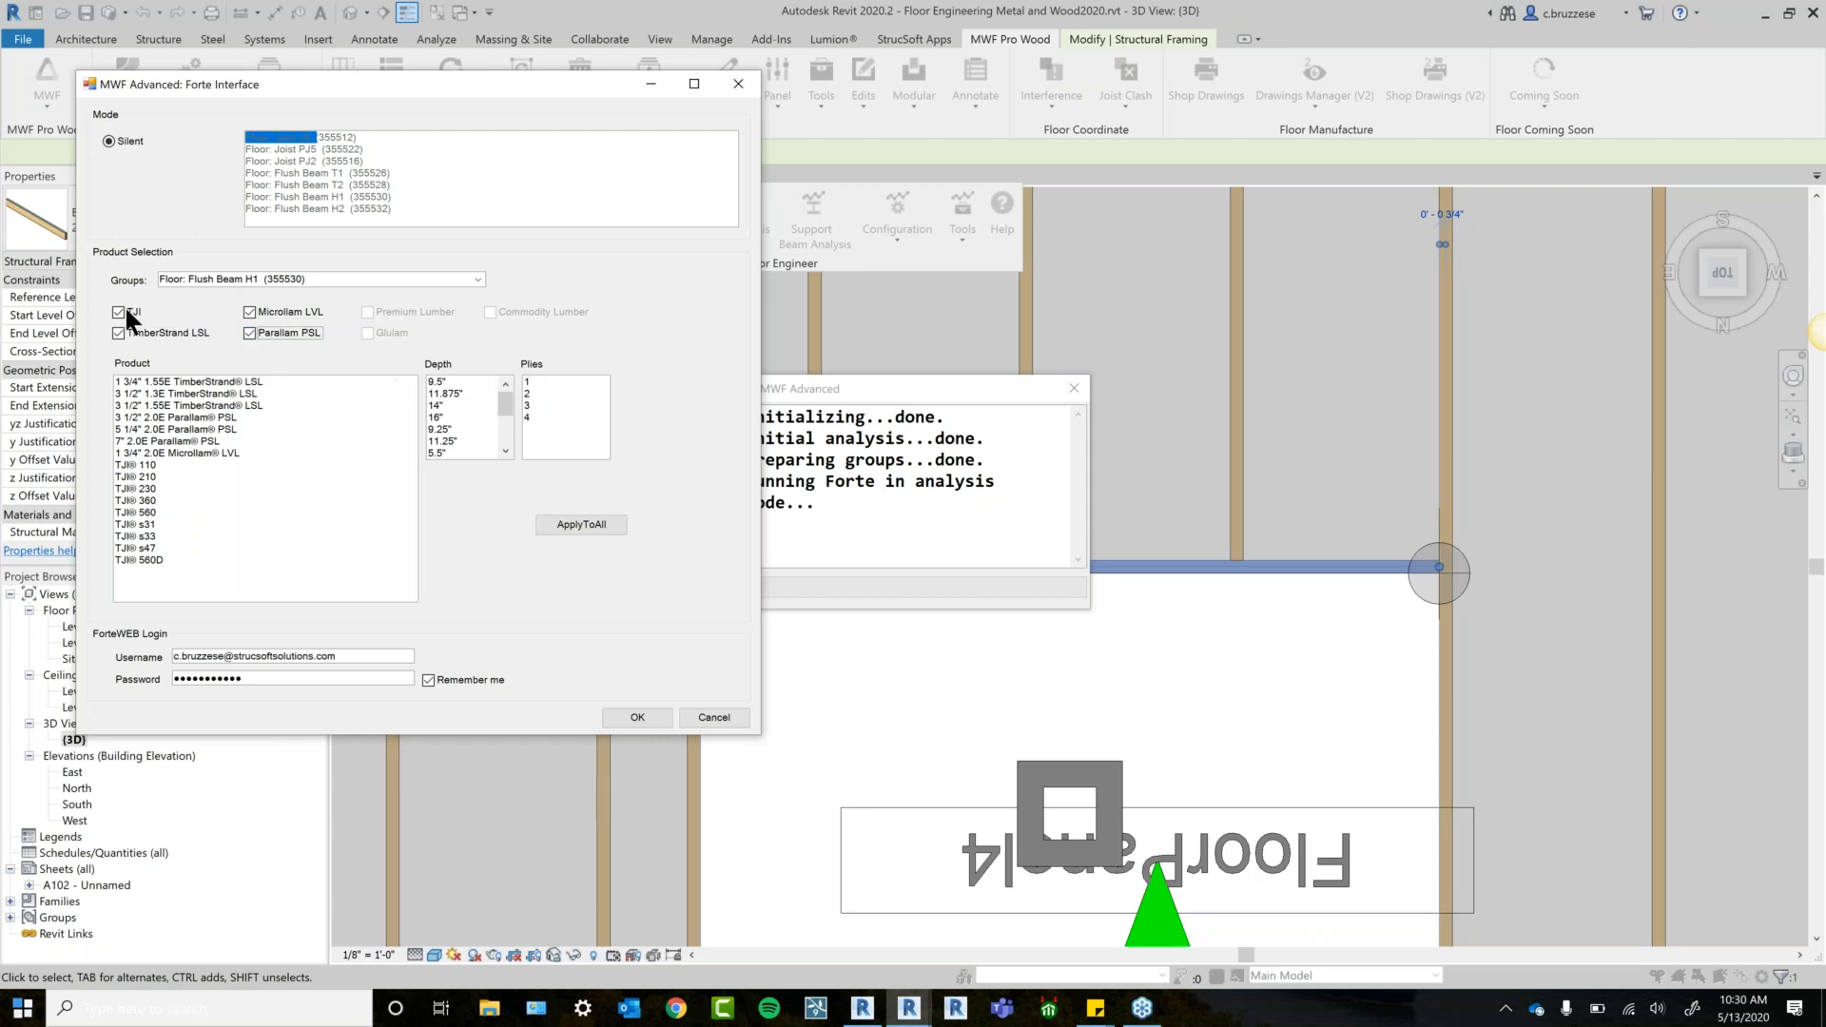
# Select TJI 110 through TJI 230 with 1–2 plies, apply to all groups, and run the Forte design.
pyautogui.moveTo(145, 464); pyautogui.dragTo(150, 489)
pyautogui.moveTo(539, 396); pyautogui.dragTo(556, 379)
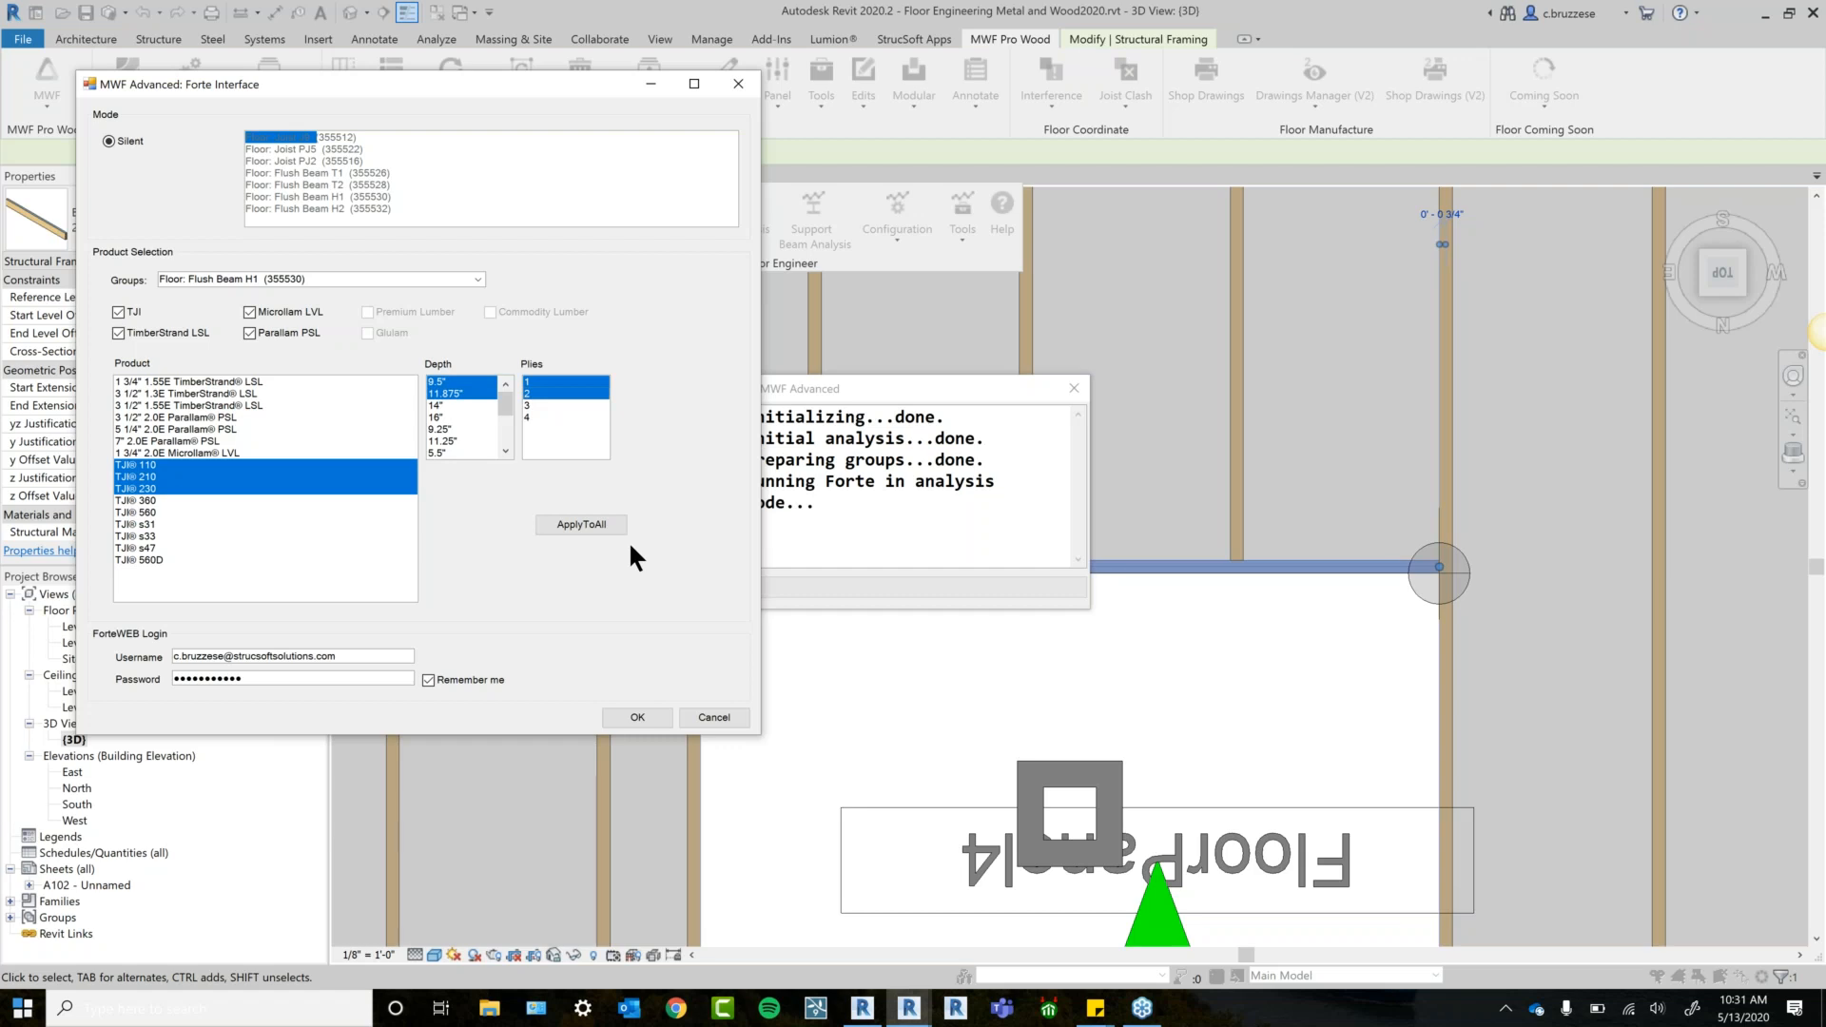
pyautogui.click(598, 525)
pyautogui.click(637, 719)
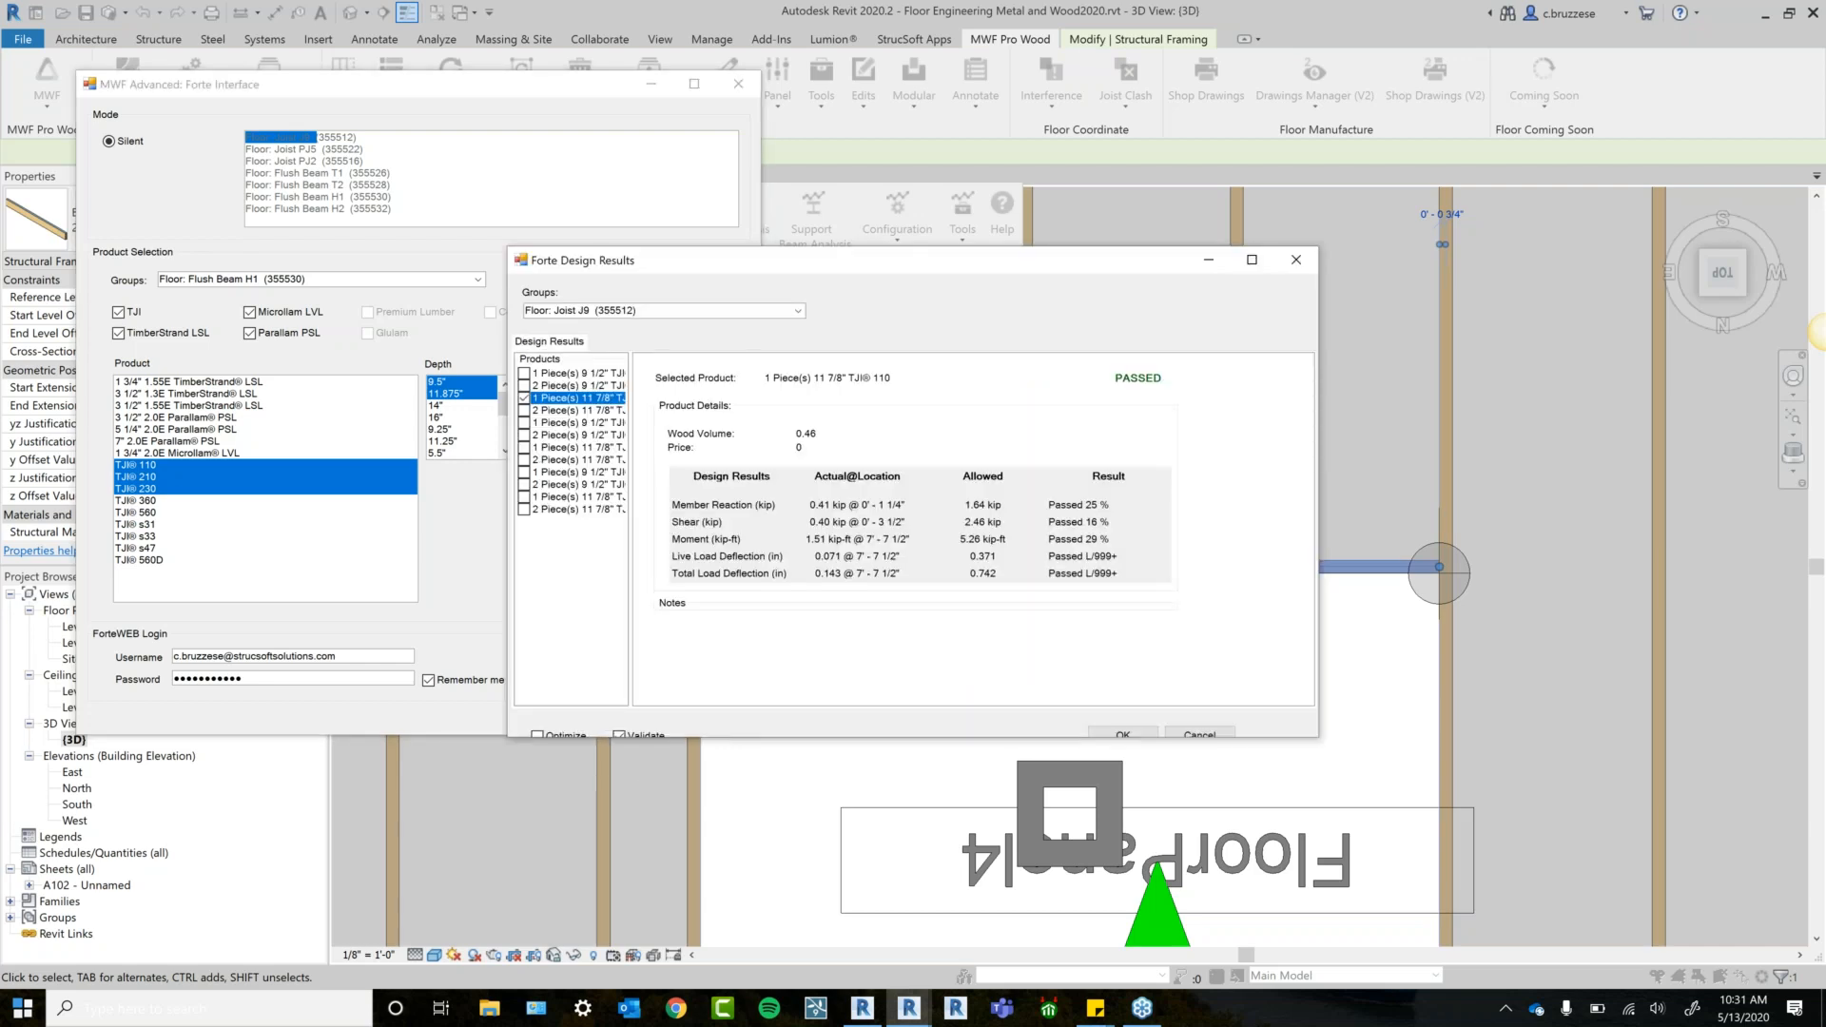
# Turn off Validate and enlarge the results window and product list to show full names.
pyautogui.click(644, 734)
pyautogui.moveTo(1317, 732); pyautogui.dragTo(1349, 797)
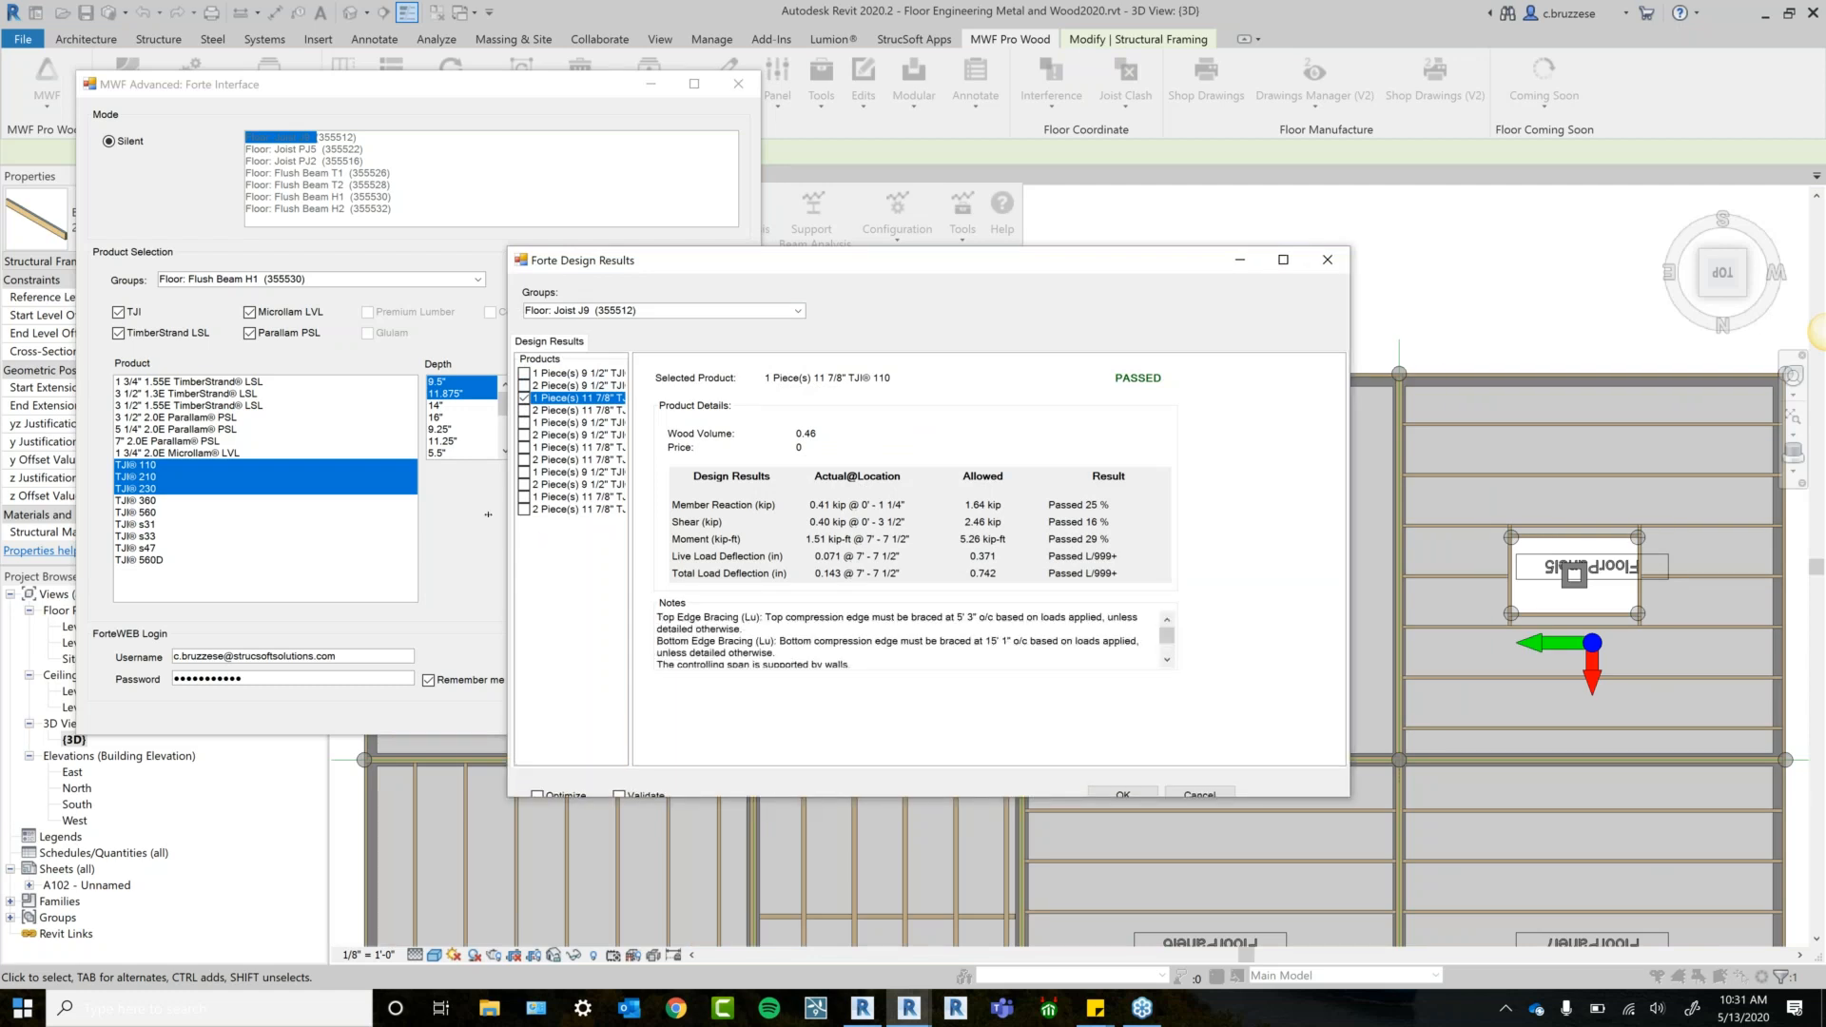
pyautogui.moveTo(631, 562); pyautogui.dragTo(644, 561)
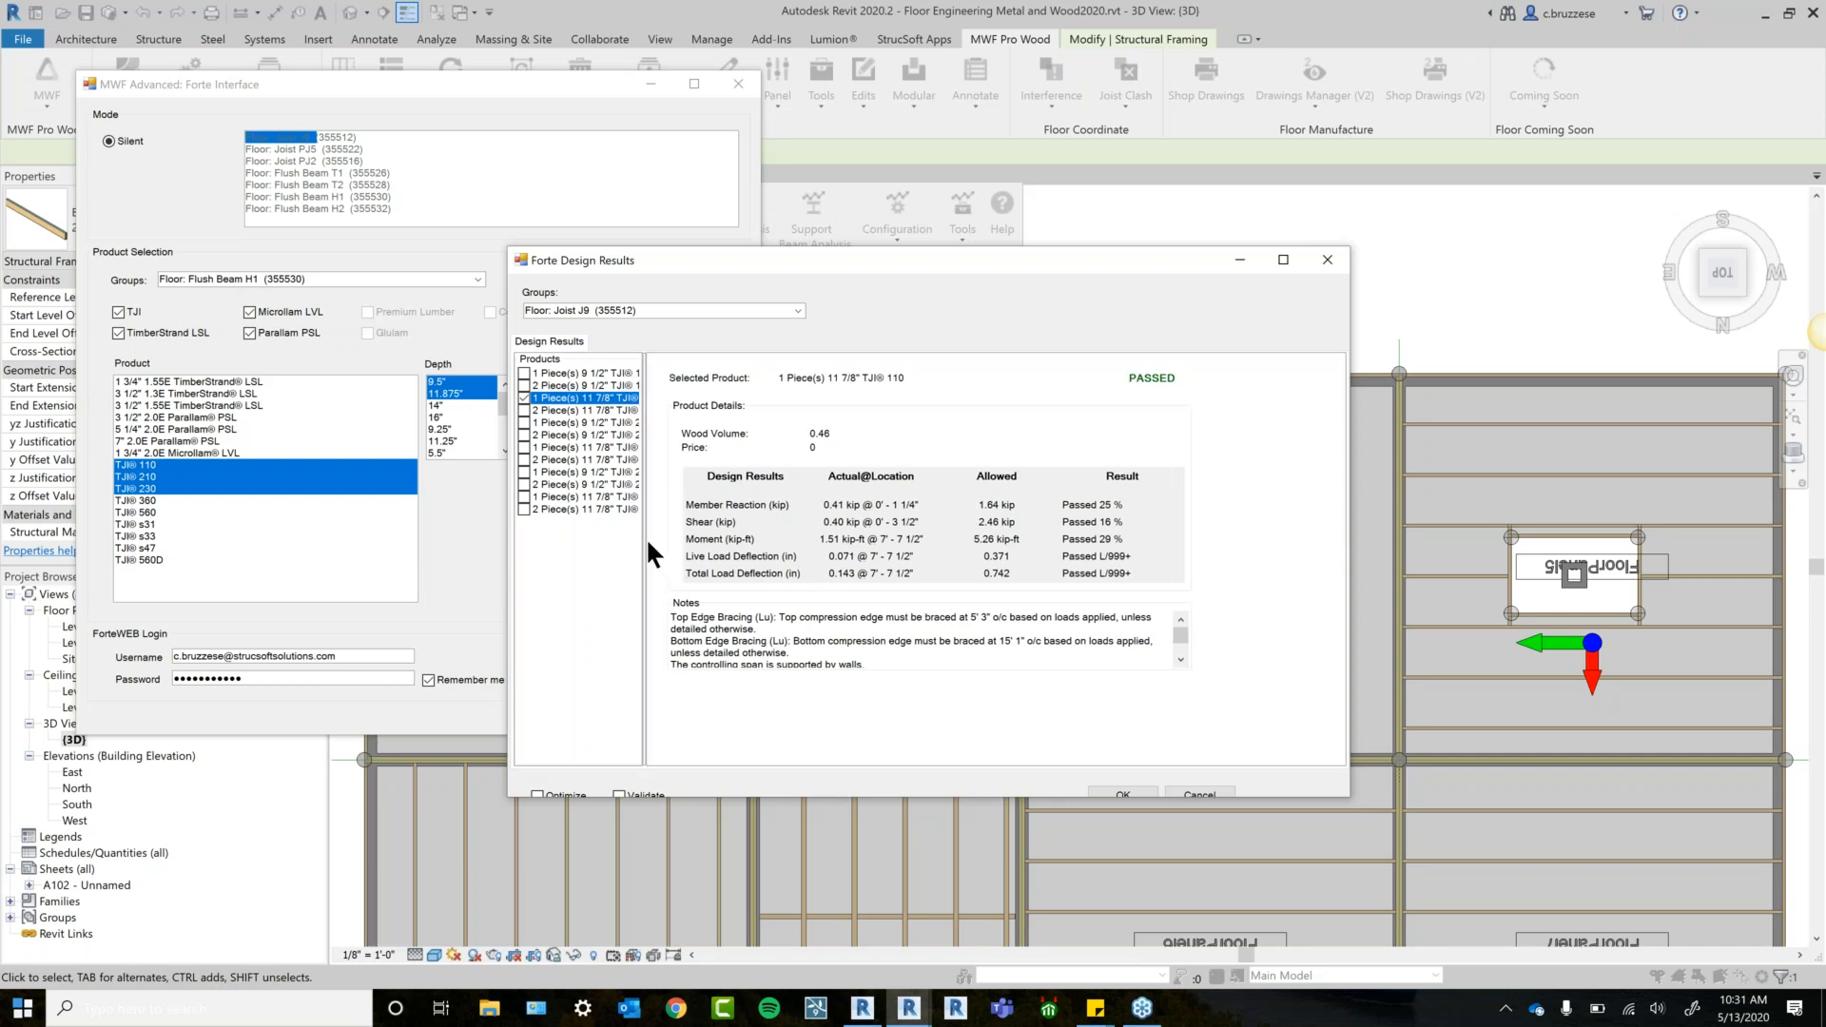
pyautogui.moveTo(643, 534); pyautogui.dragTo(694, 542)
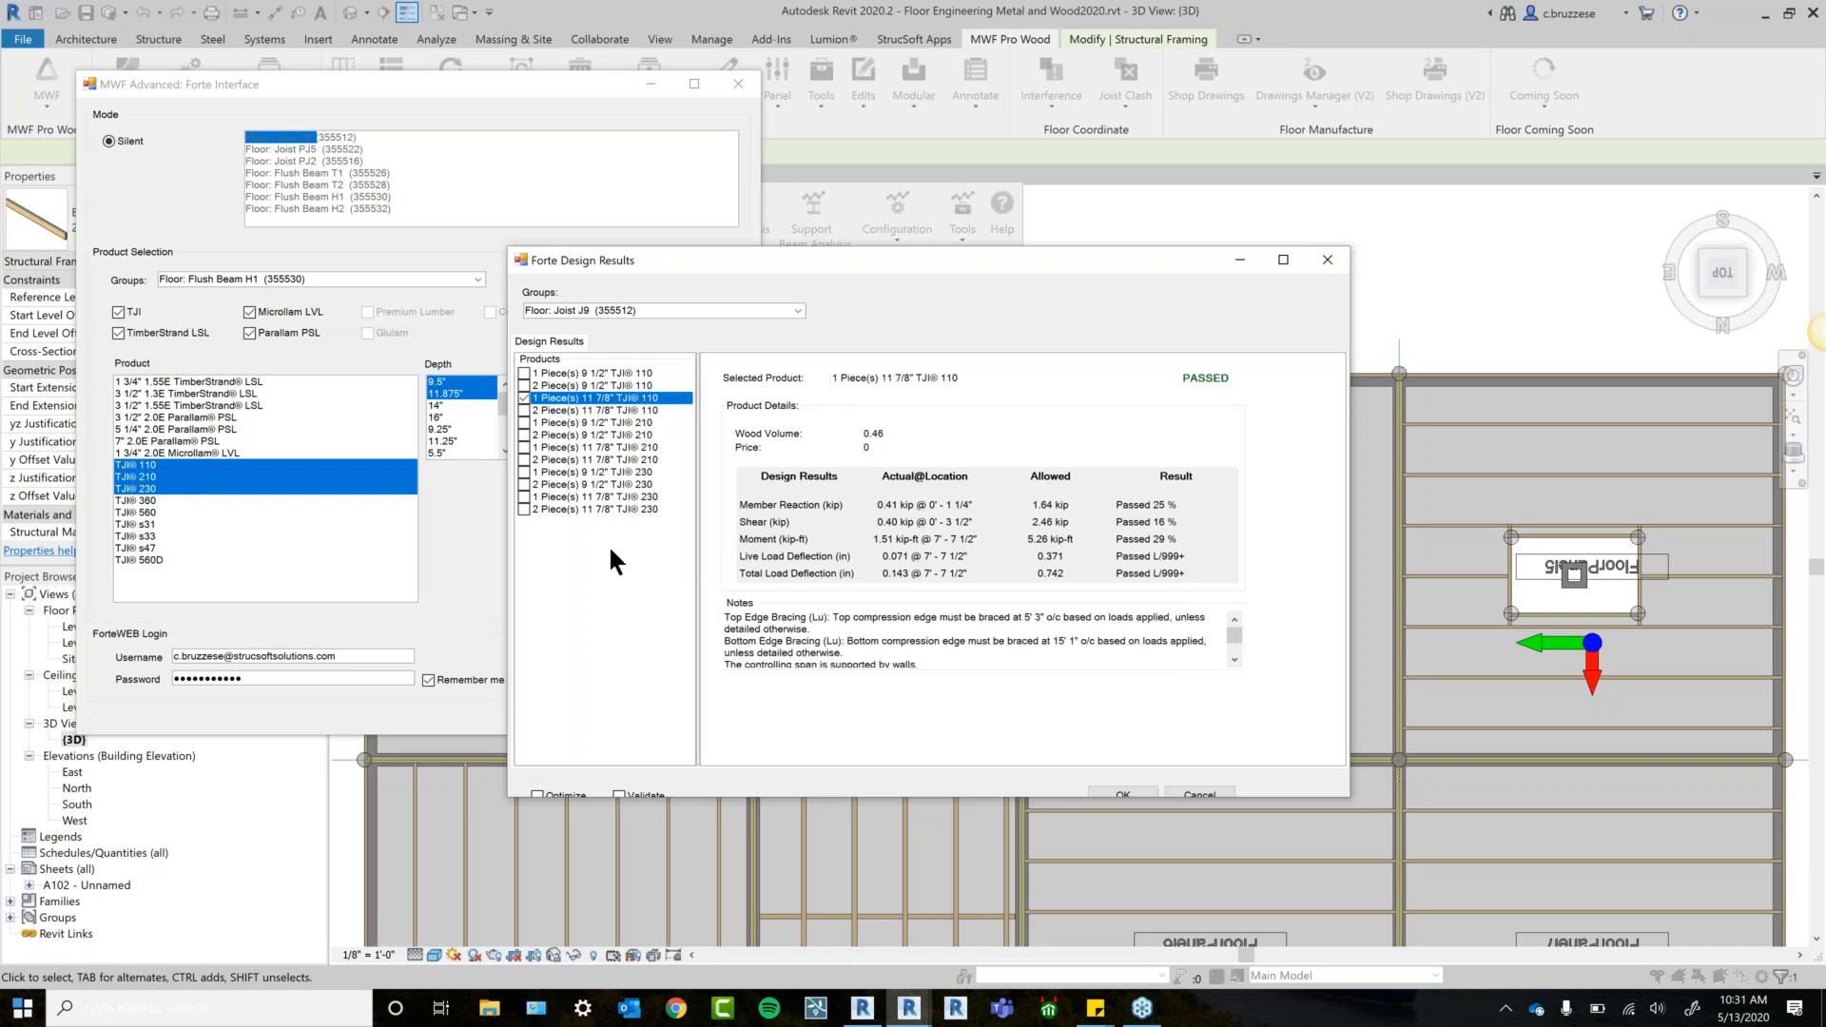
# Keep Joist J9 shown, make the results window taller, then bring up the web browser.
pyautogui.moveTo(819, 263); pyautogui.dragTo(771, 305)
pyautogui.click(709, 332)
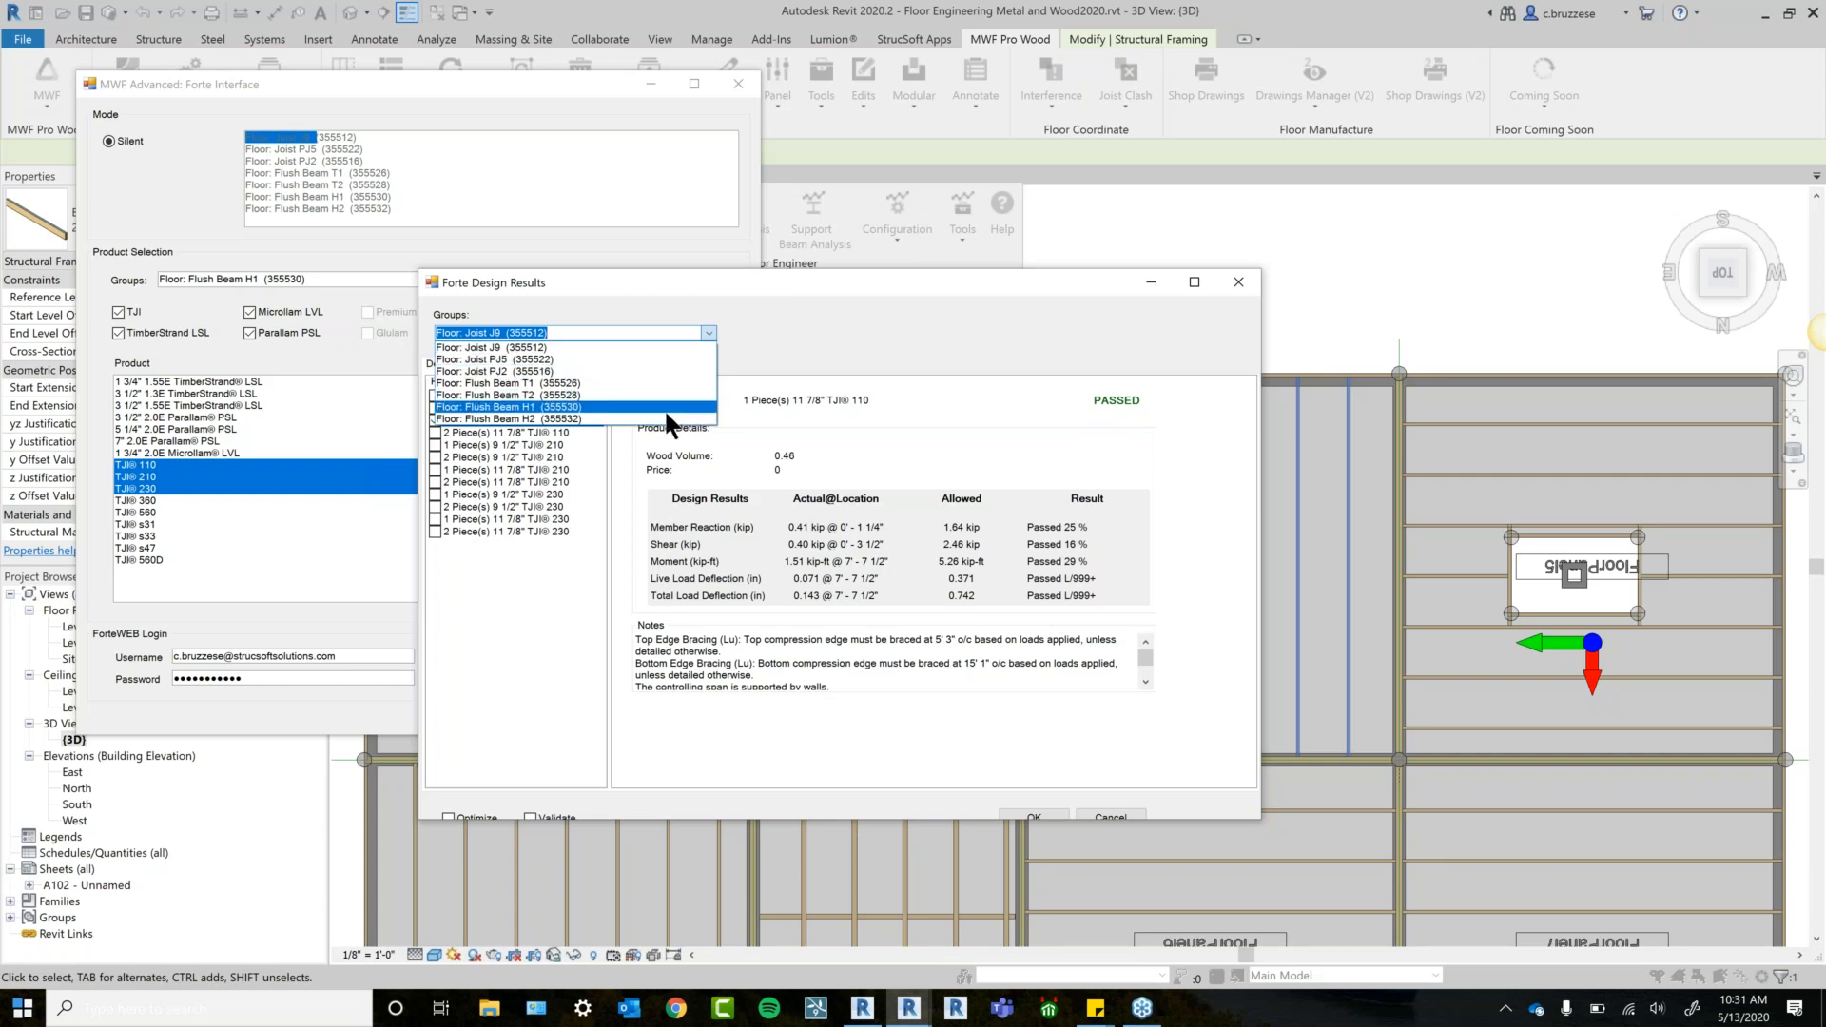
pyautogui.click(856, 284)
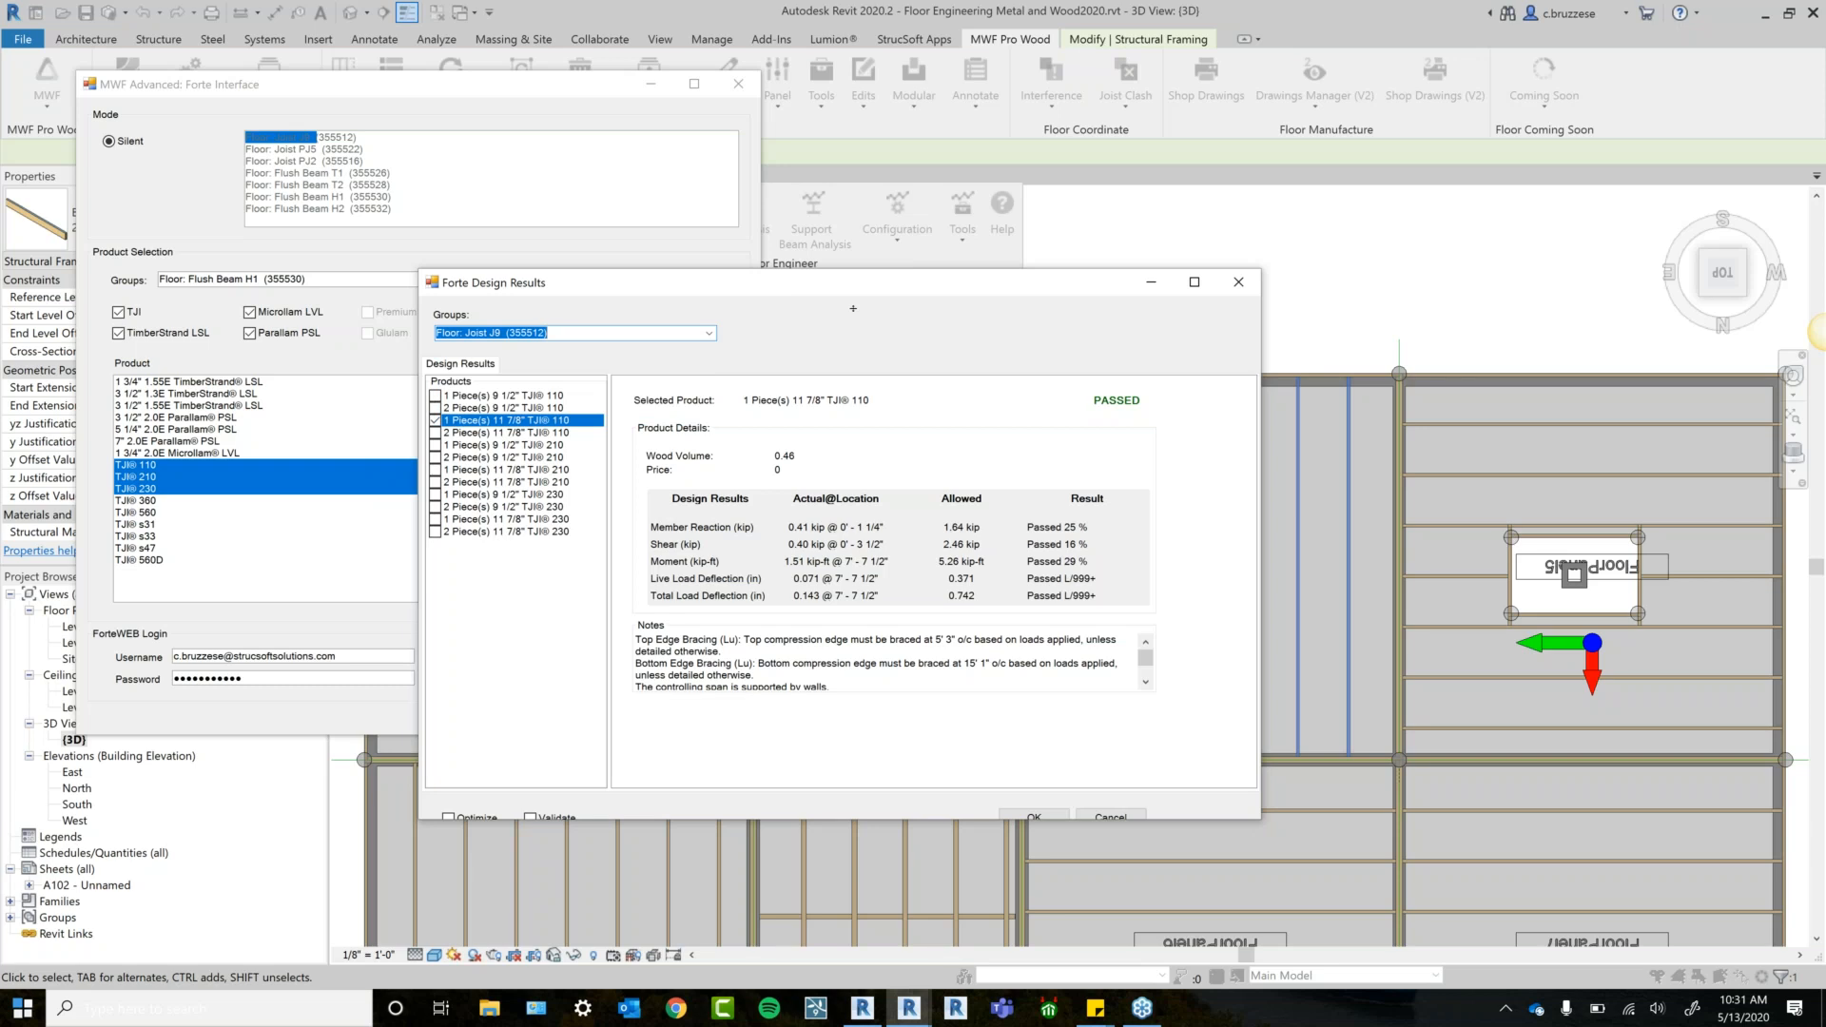
pyautogui.moveTo(857, 271); pyautogui.dragTo(861, 157)
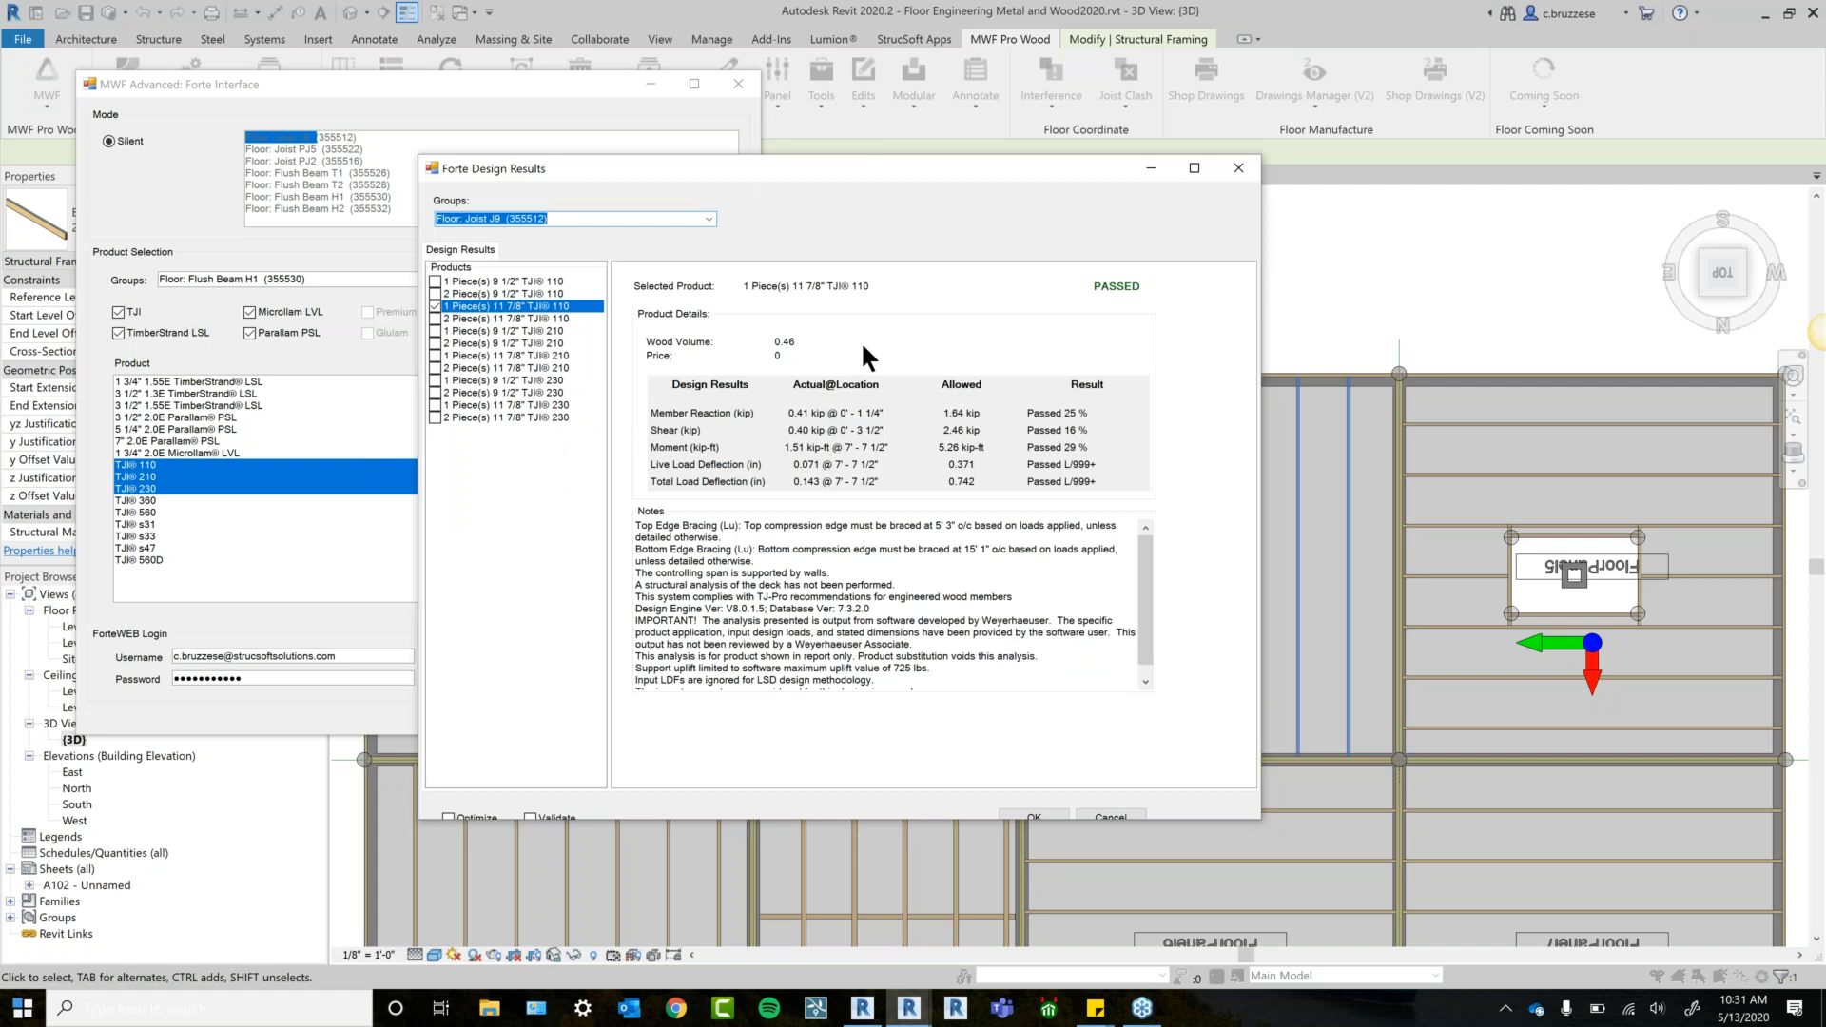
pyautogui.click(674, 1009)
# Go to the ForteWEB site and sign in.
pyautogui.write('forte')
pyautogui.press('Return')
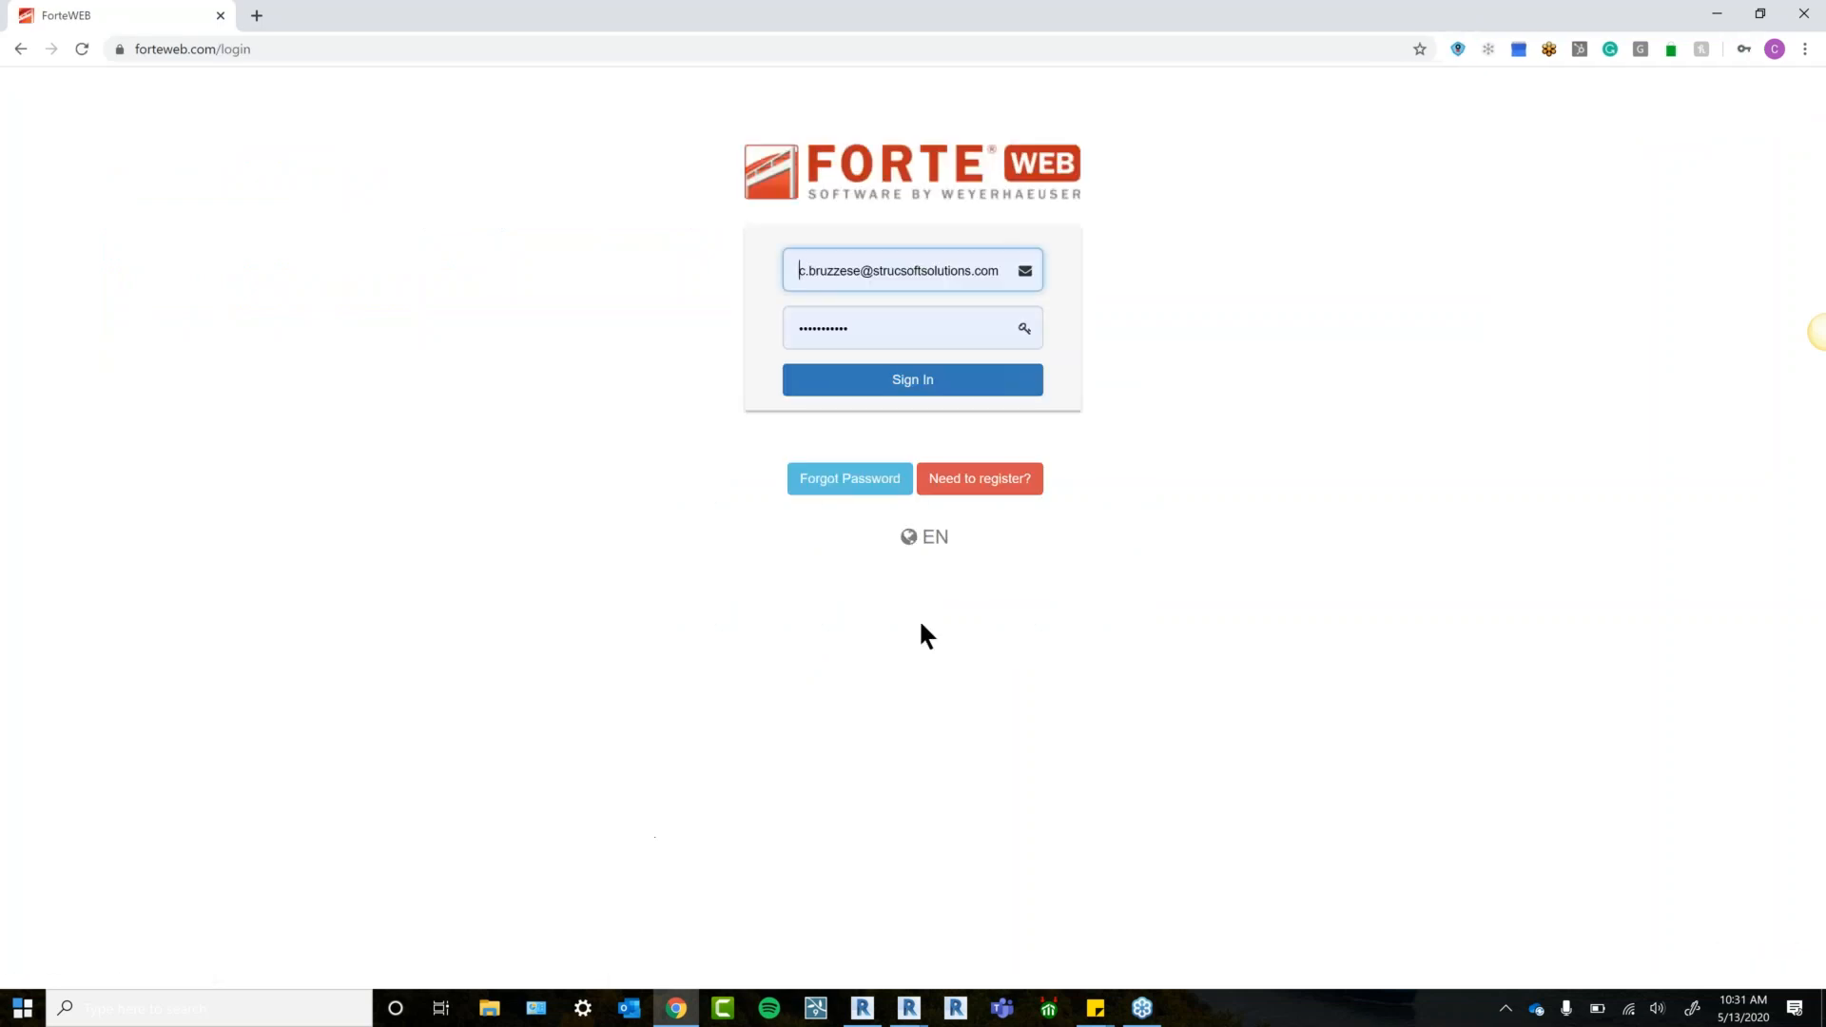
pyautogui.click(962, 388)
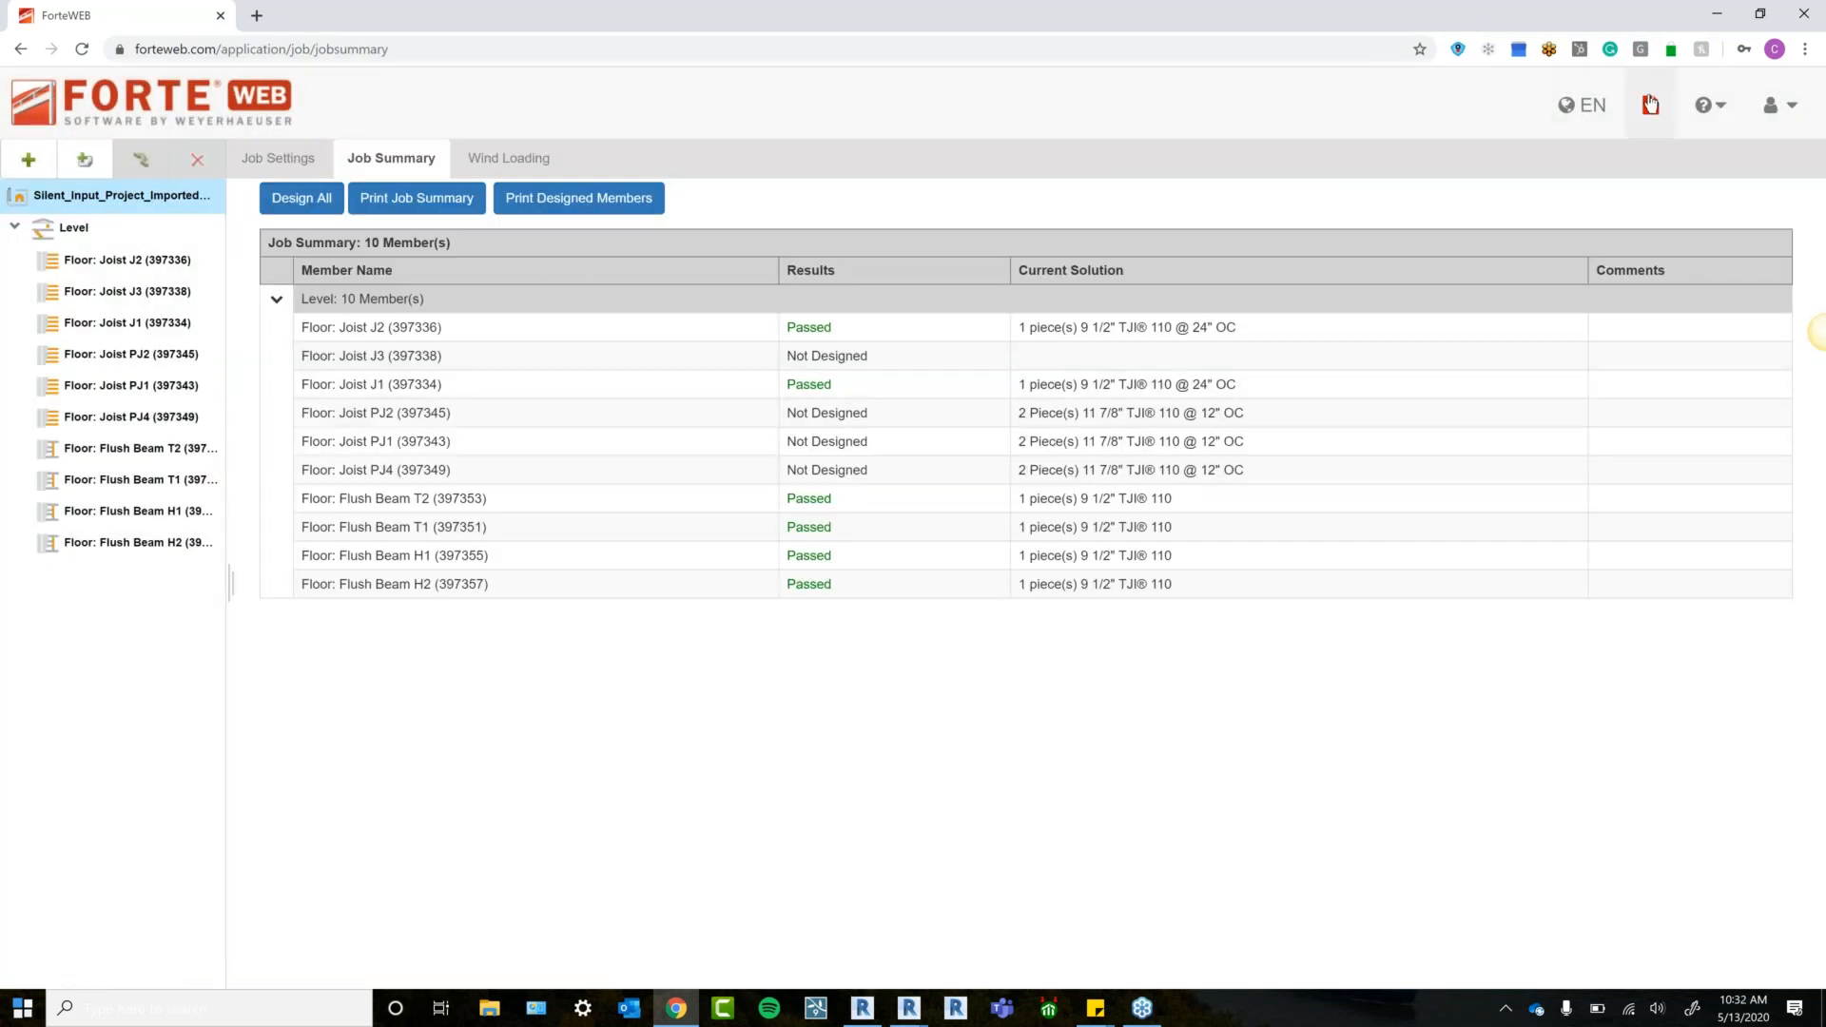
# Open the most recent Silent_Input_Project_ImportedDesignAll project from My Files.
pyautogui.click(1651, 105)
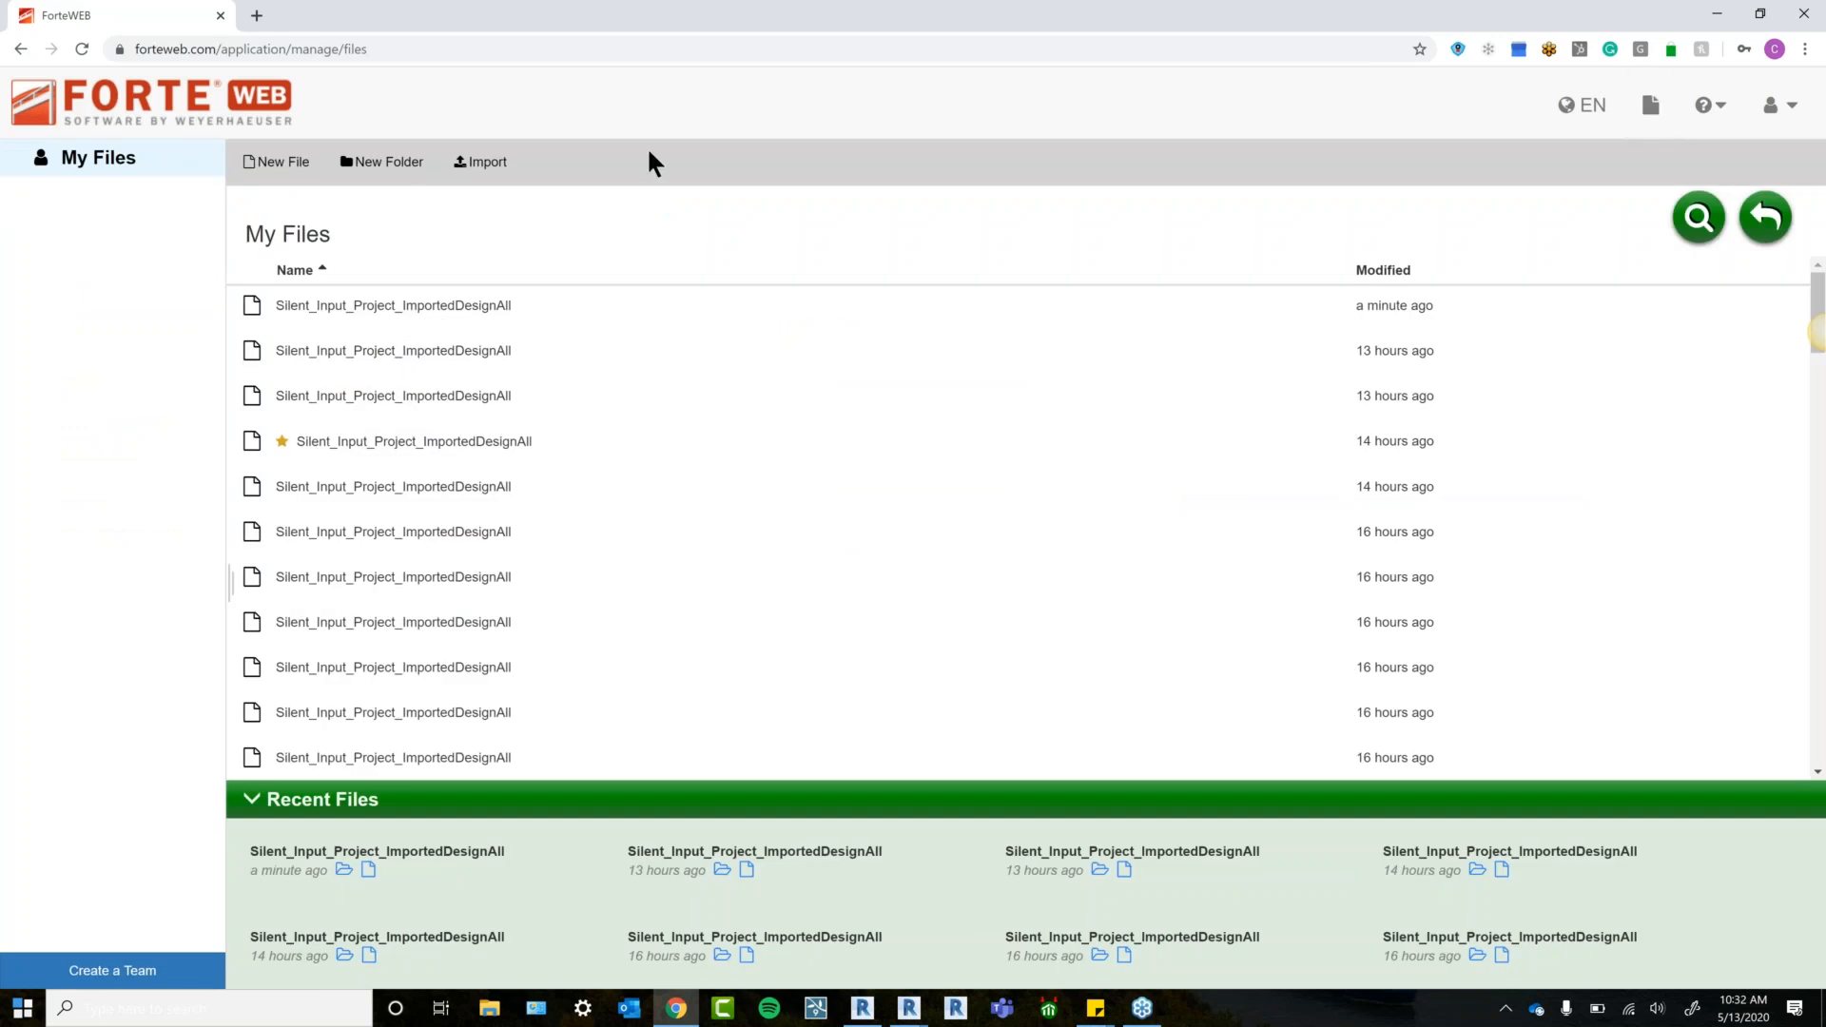
pyautogui.click(82, 49)
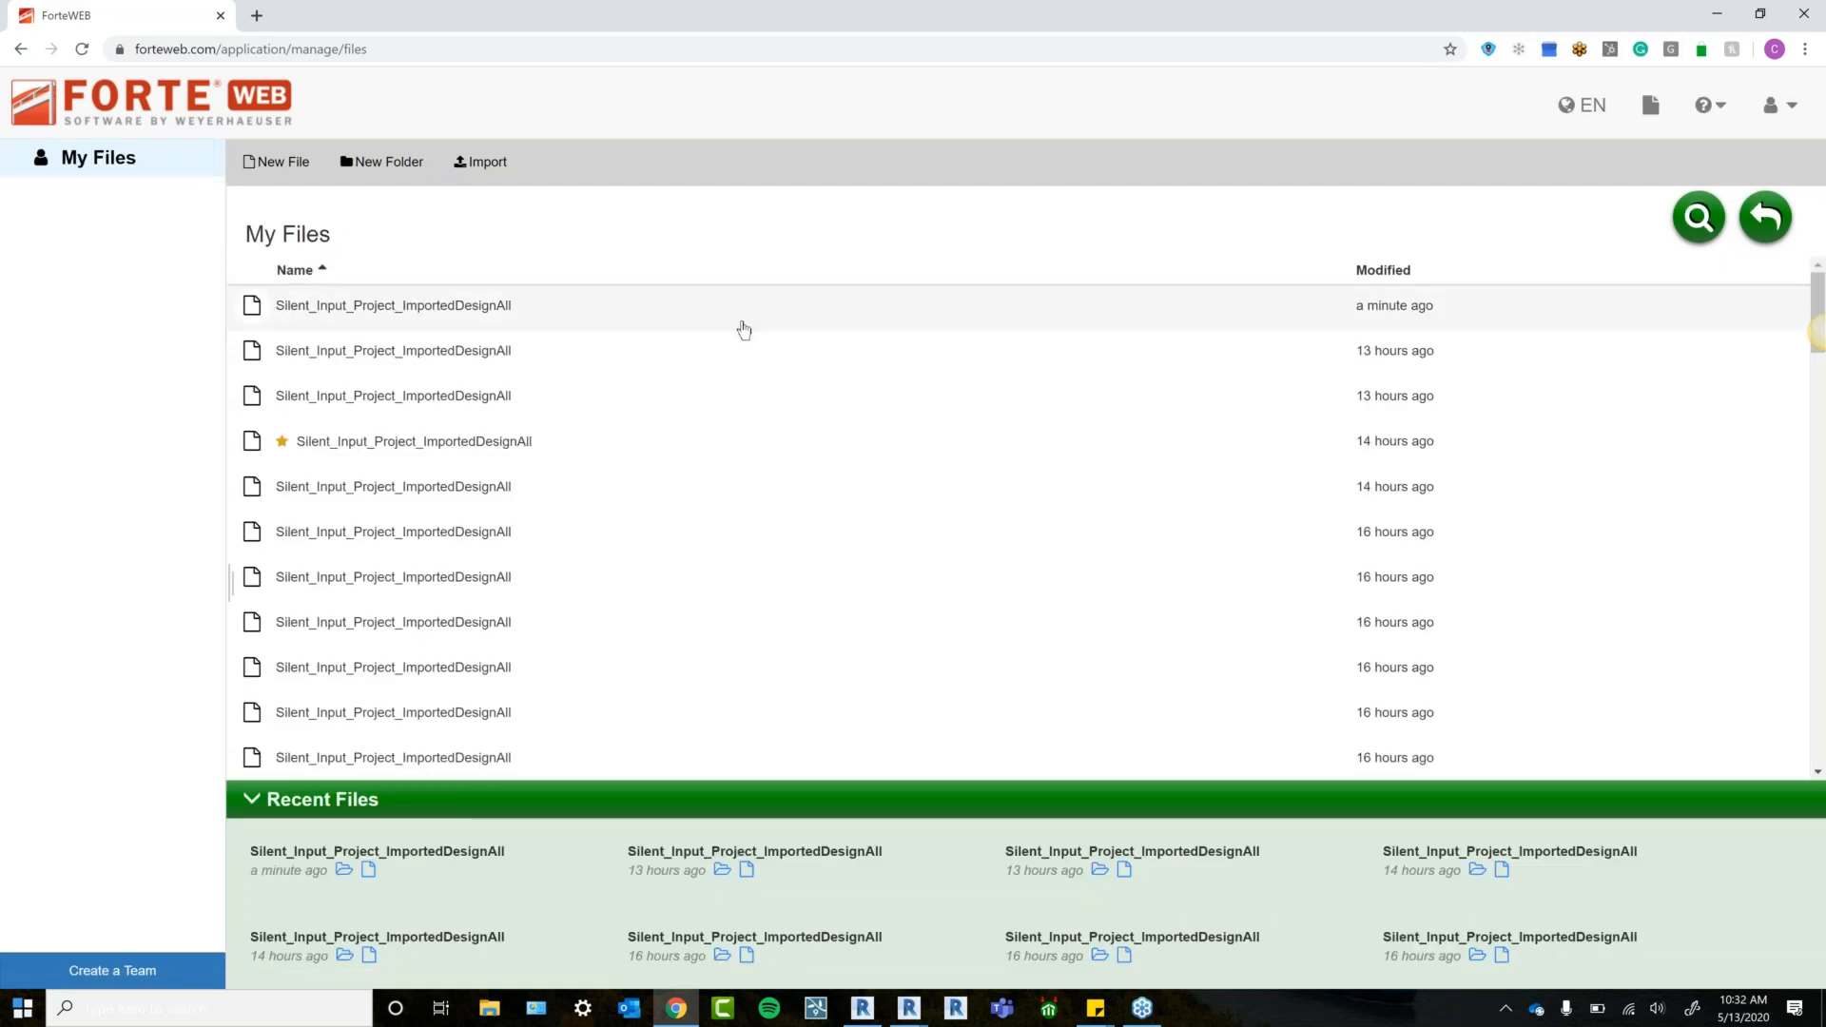
pyautogui.click(333, 316)
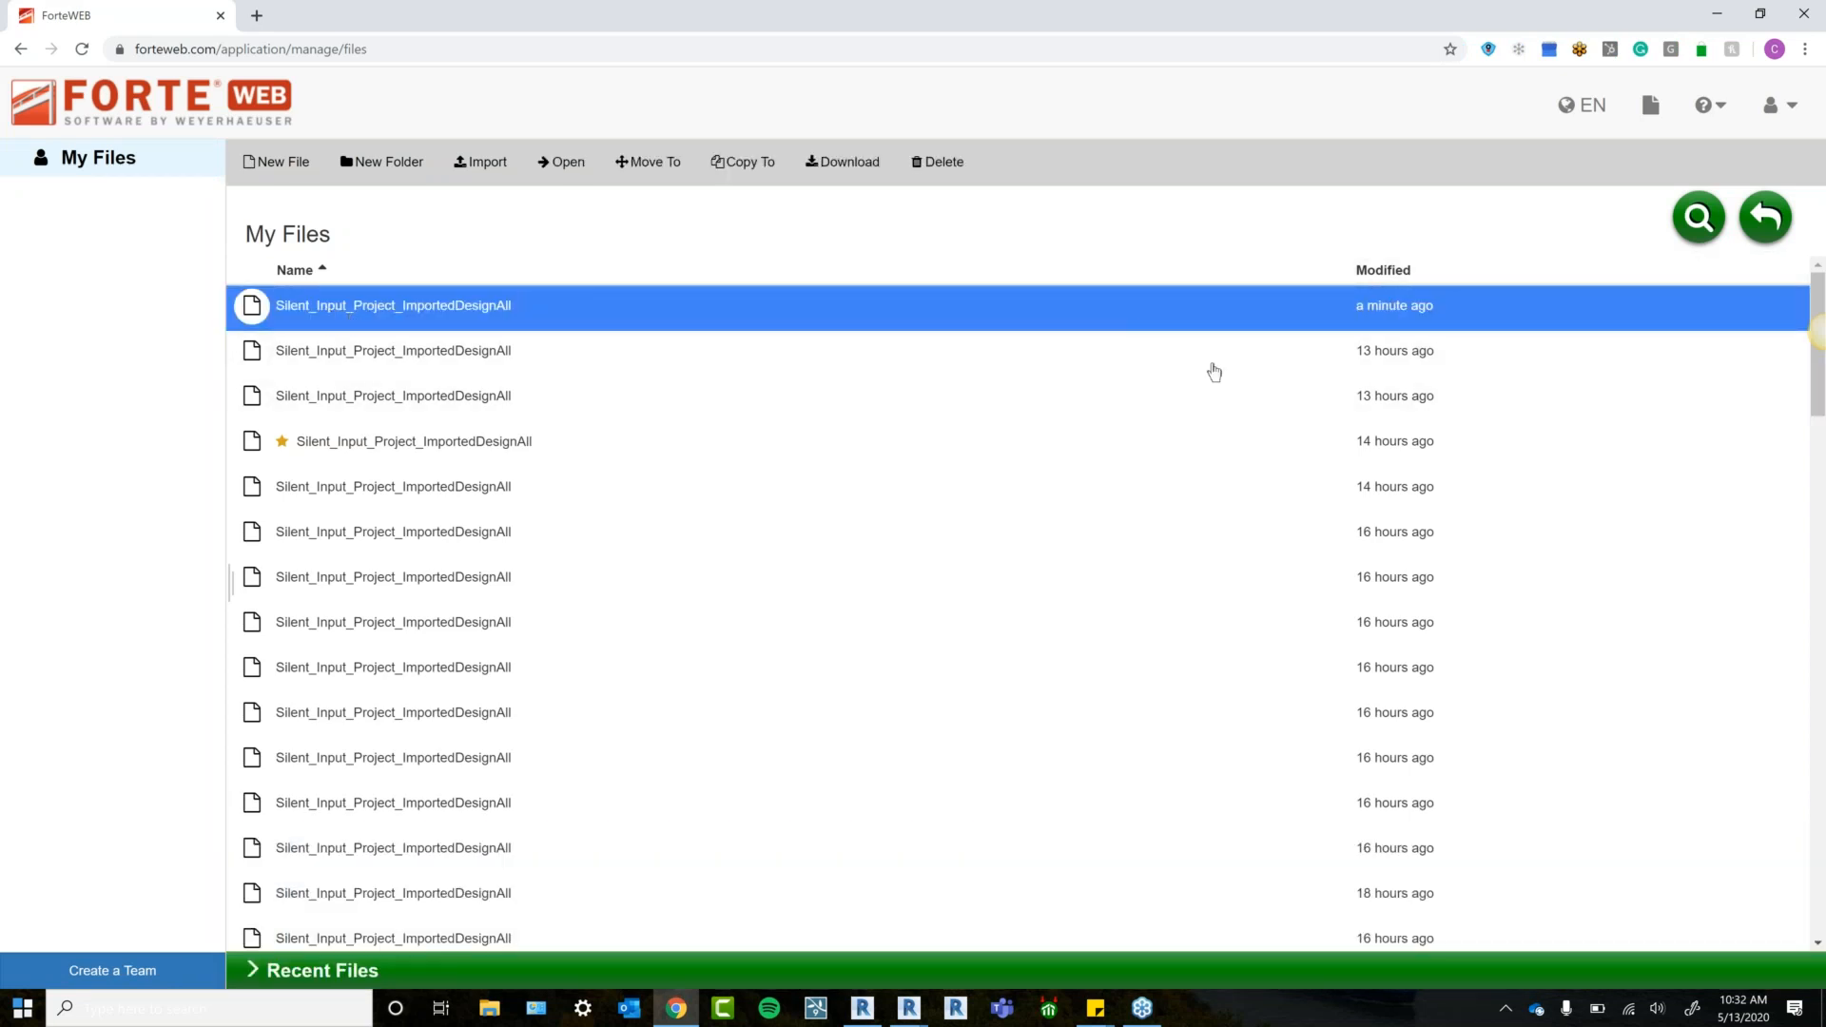
pyautogui.click(567, 164)
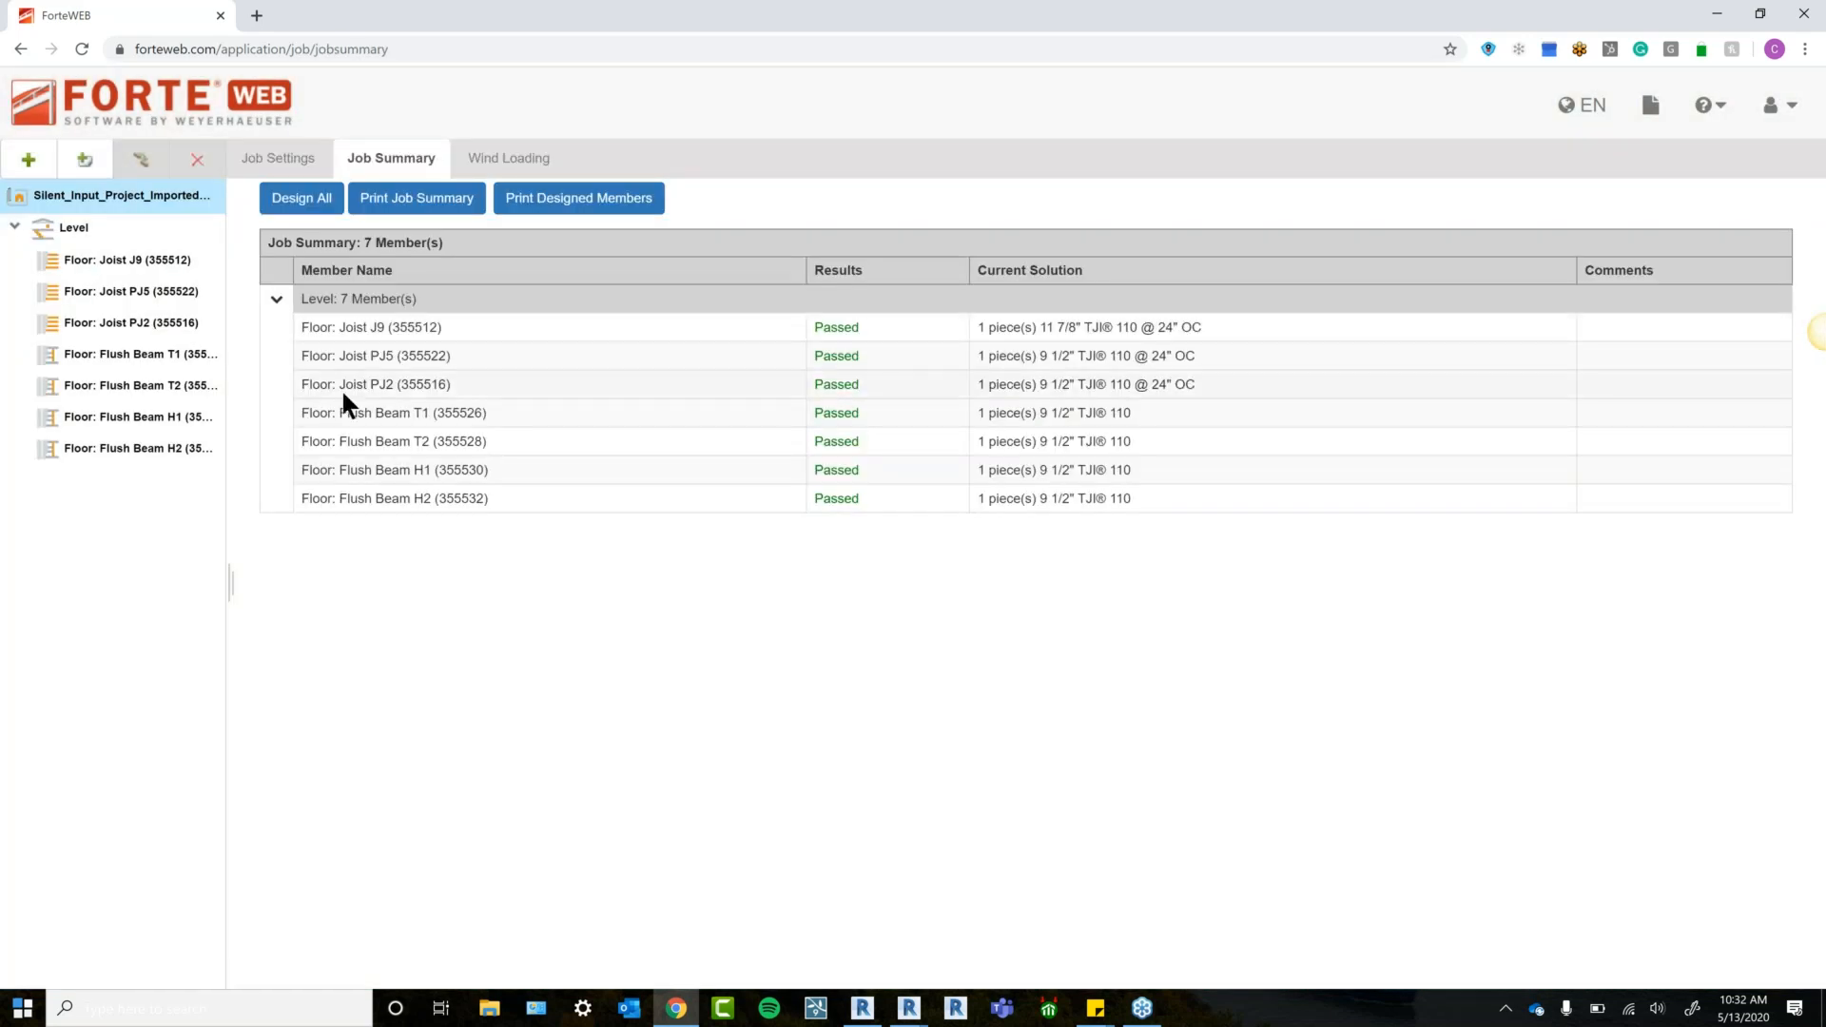
# Review Joist J9's spans, supports, report and solutions, confirming 1-piece 11 7/8" TJI 110 @ 24" OC.
pyautogui.click(133, 260)
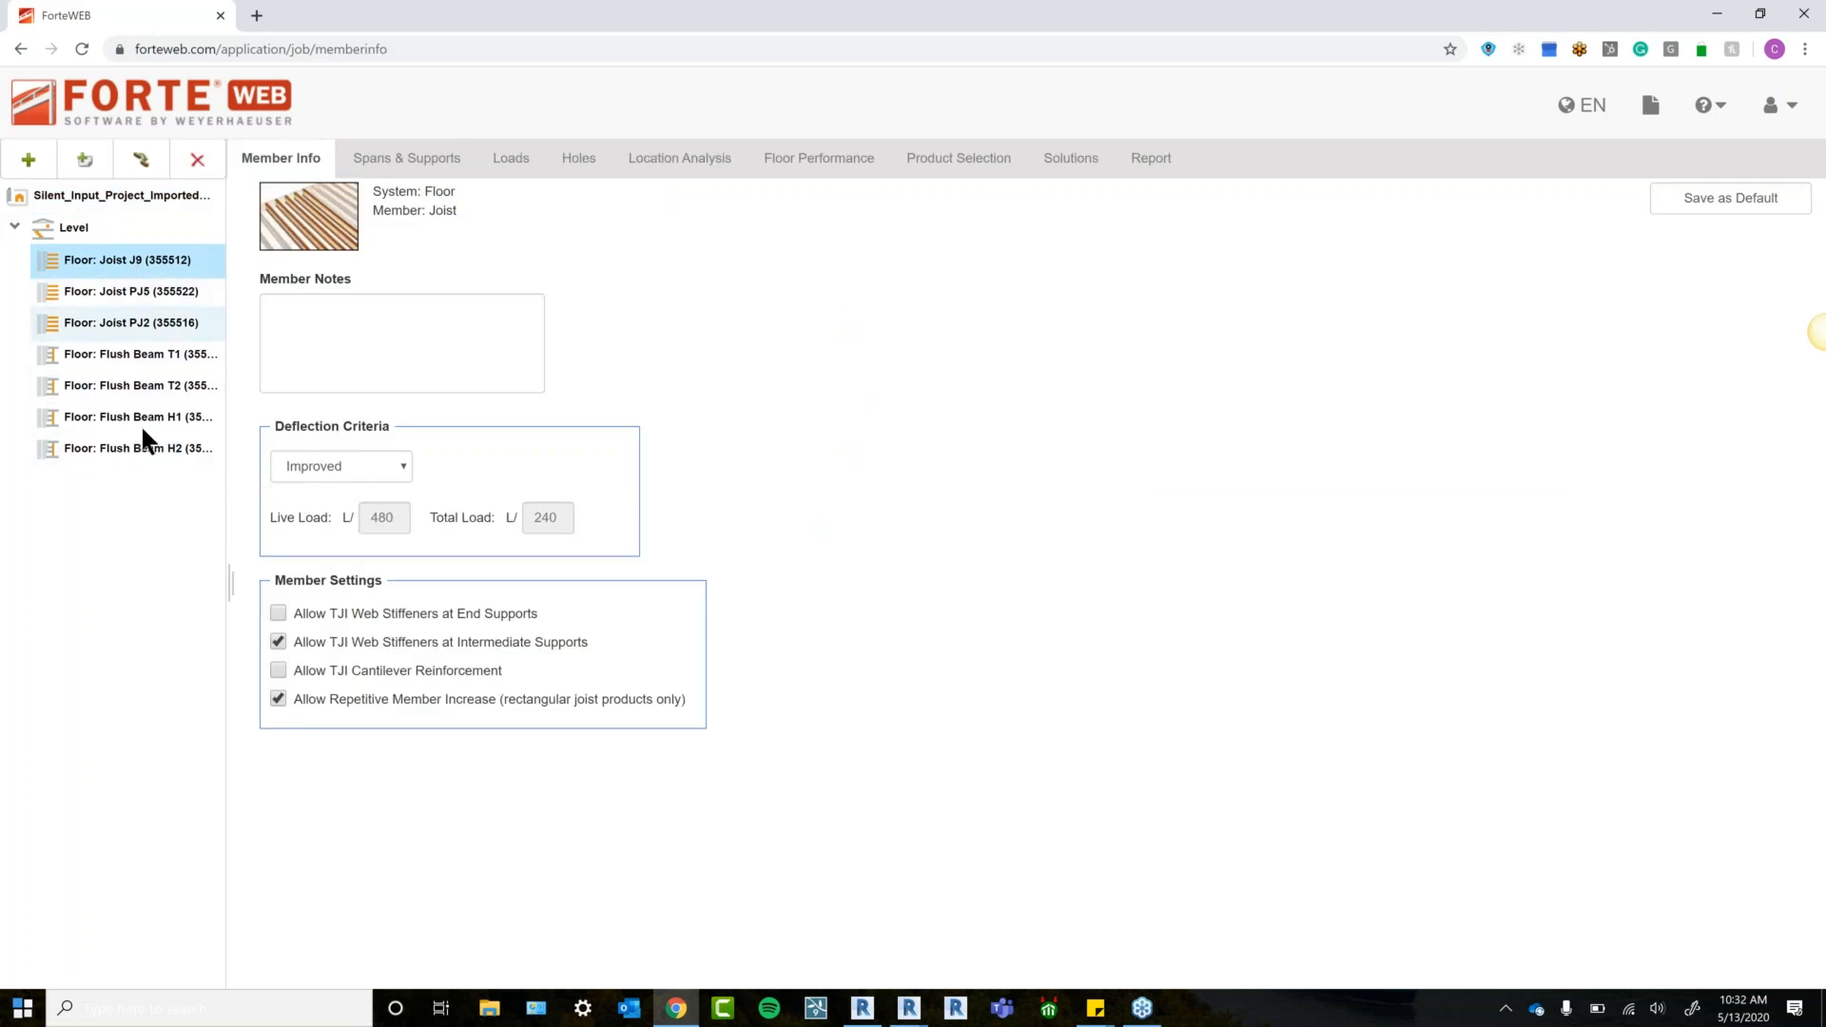
pyautogui.click(123, 295)
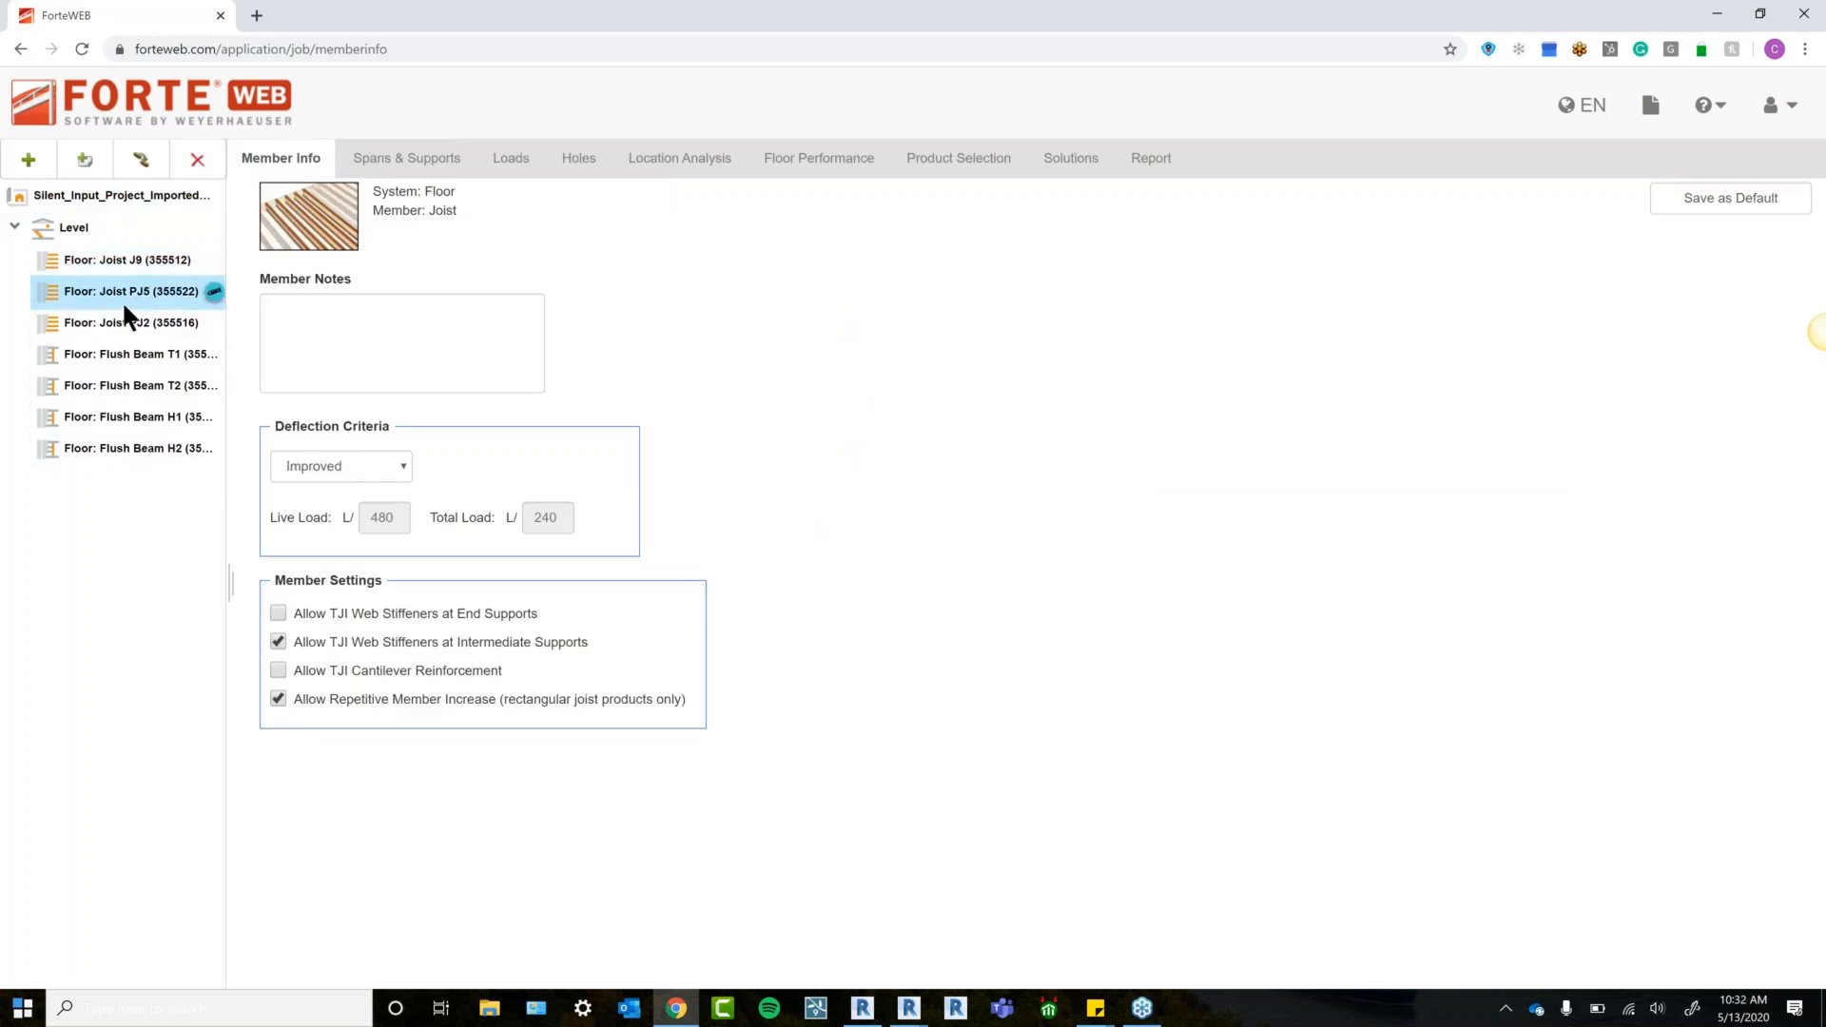
pyautogui.click(131, 266)
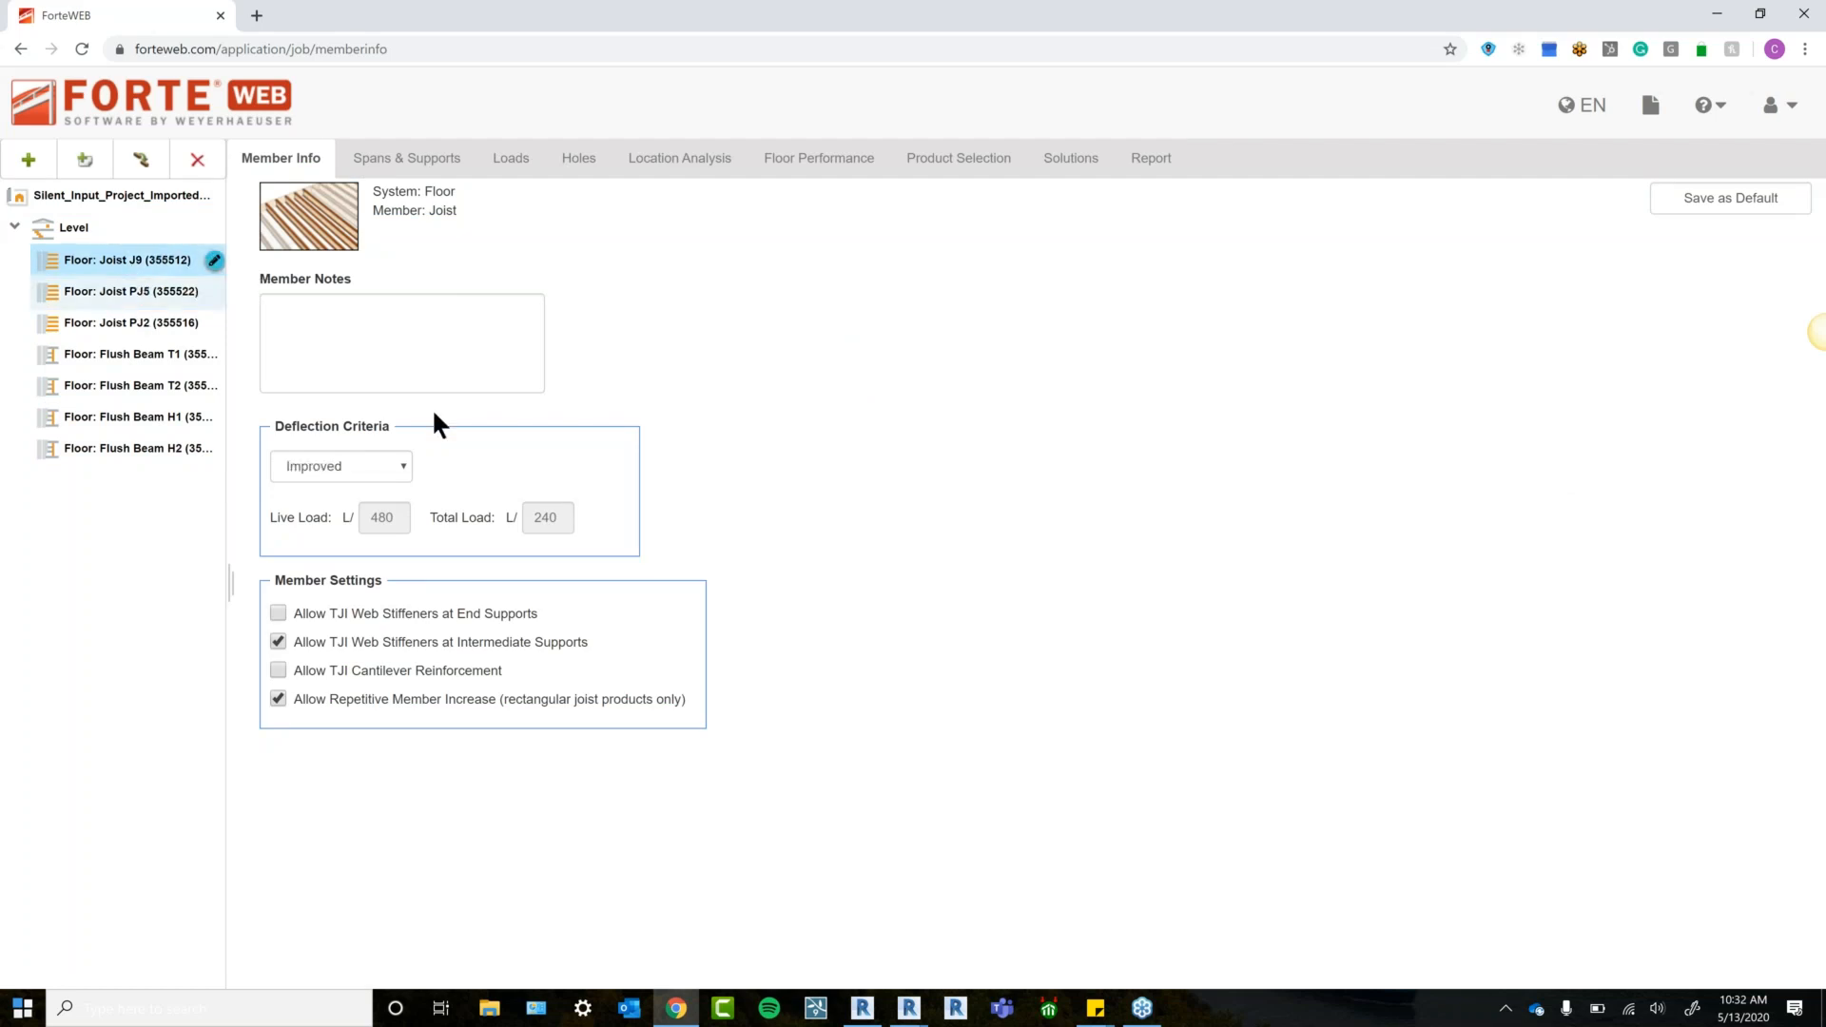
pyautogui.click(413, 160)
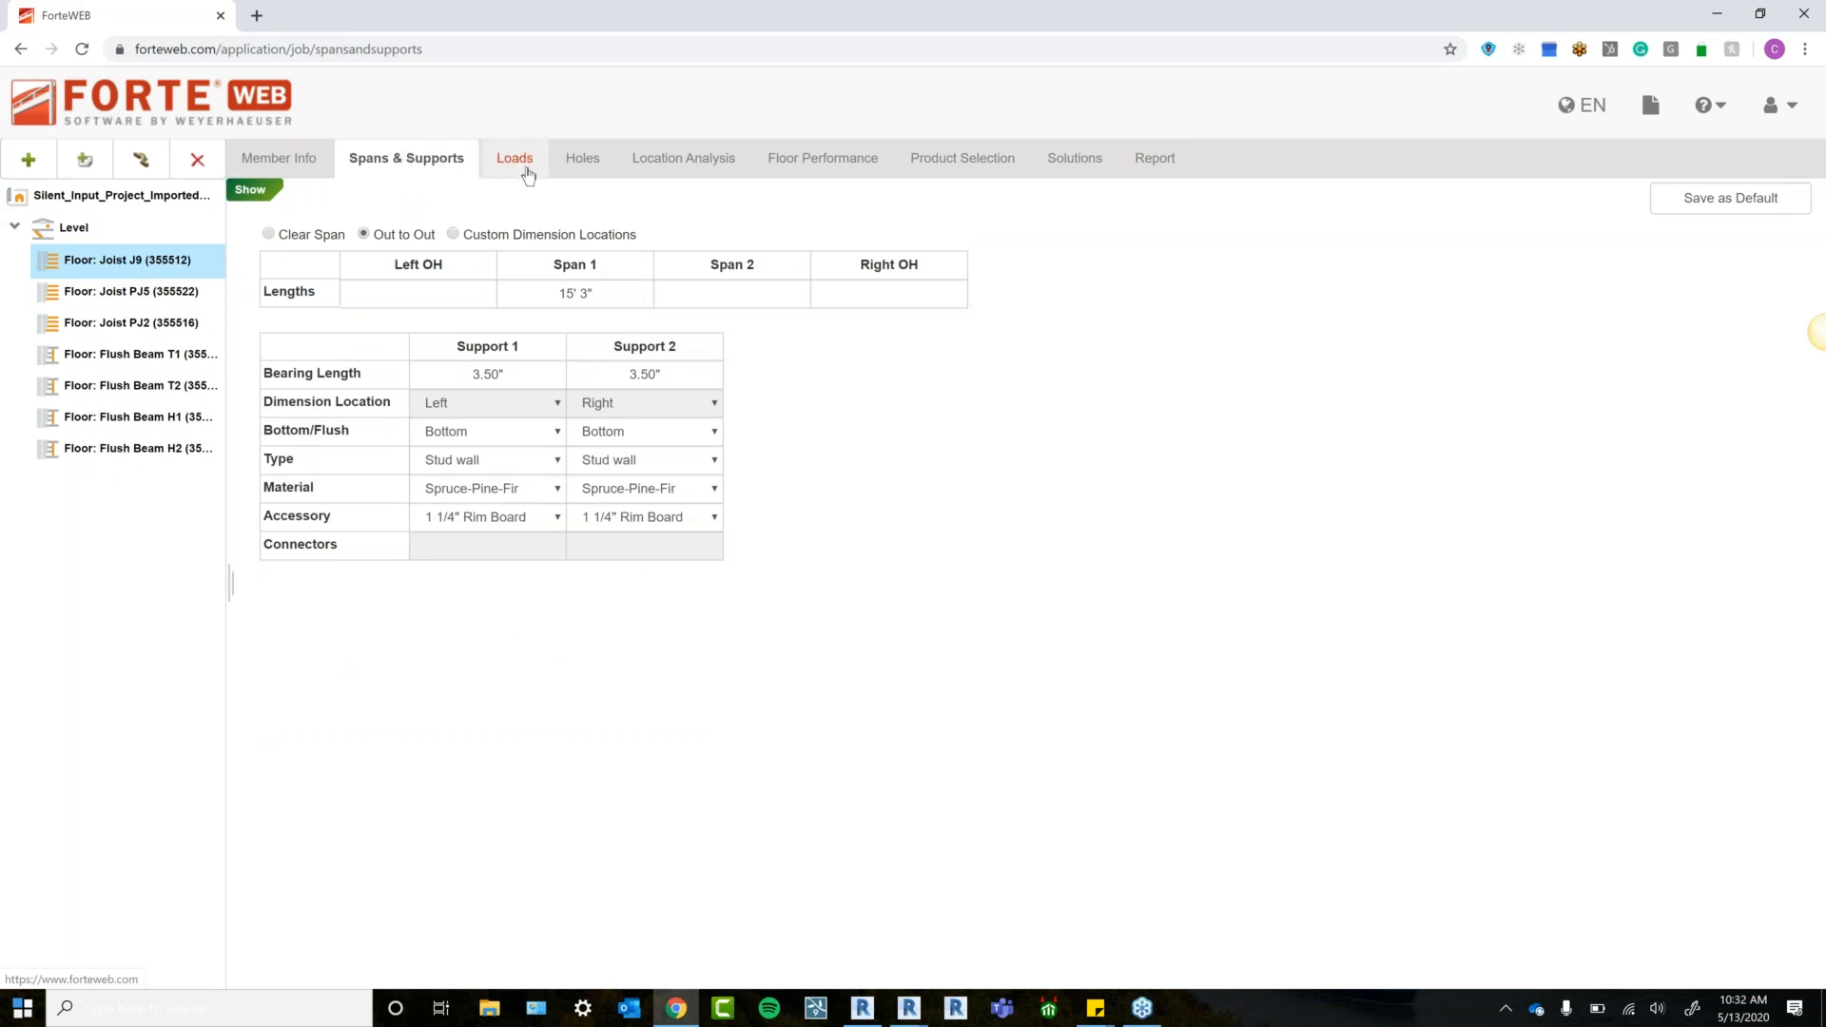
pyautogui.click(1135, 169)
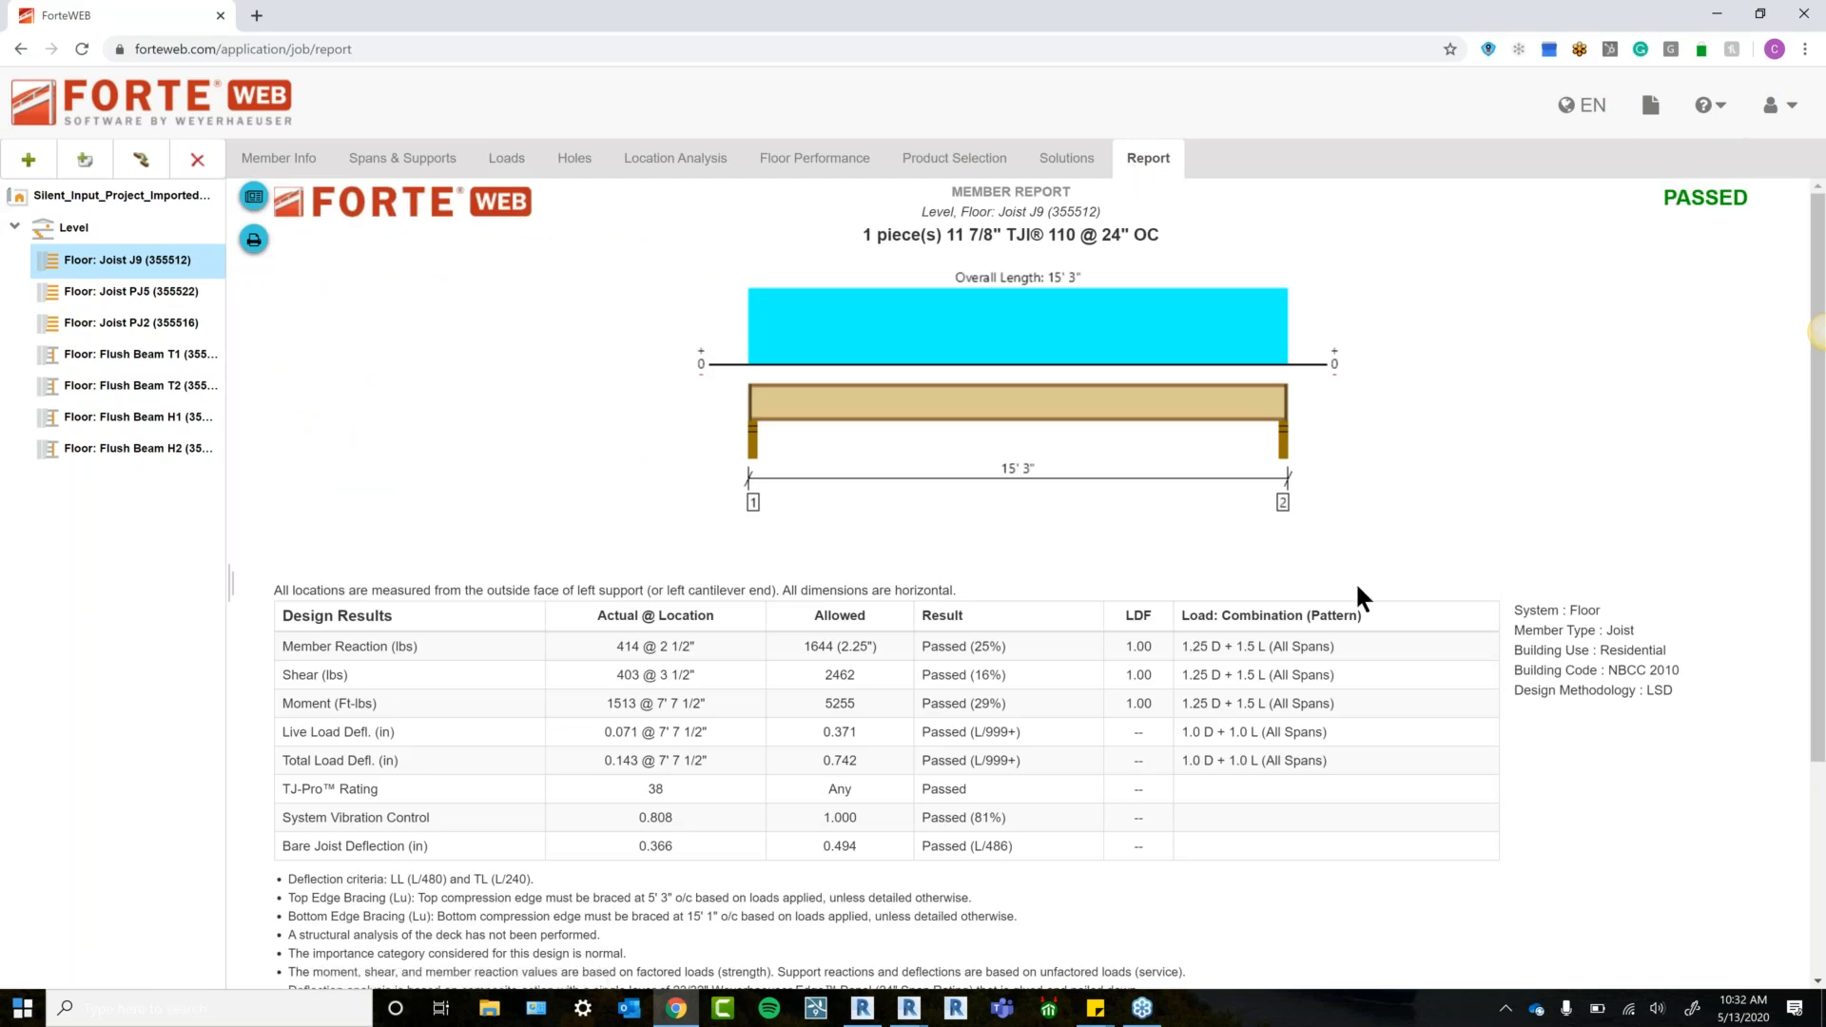
pyautogui.scroll(-1, 1358, 587)
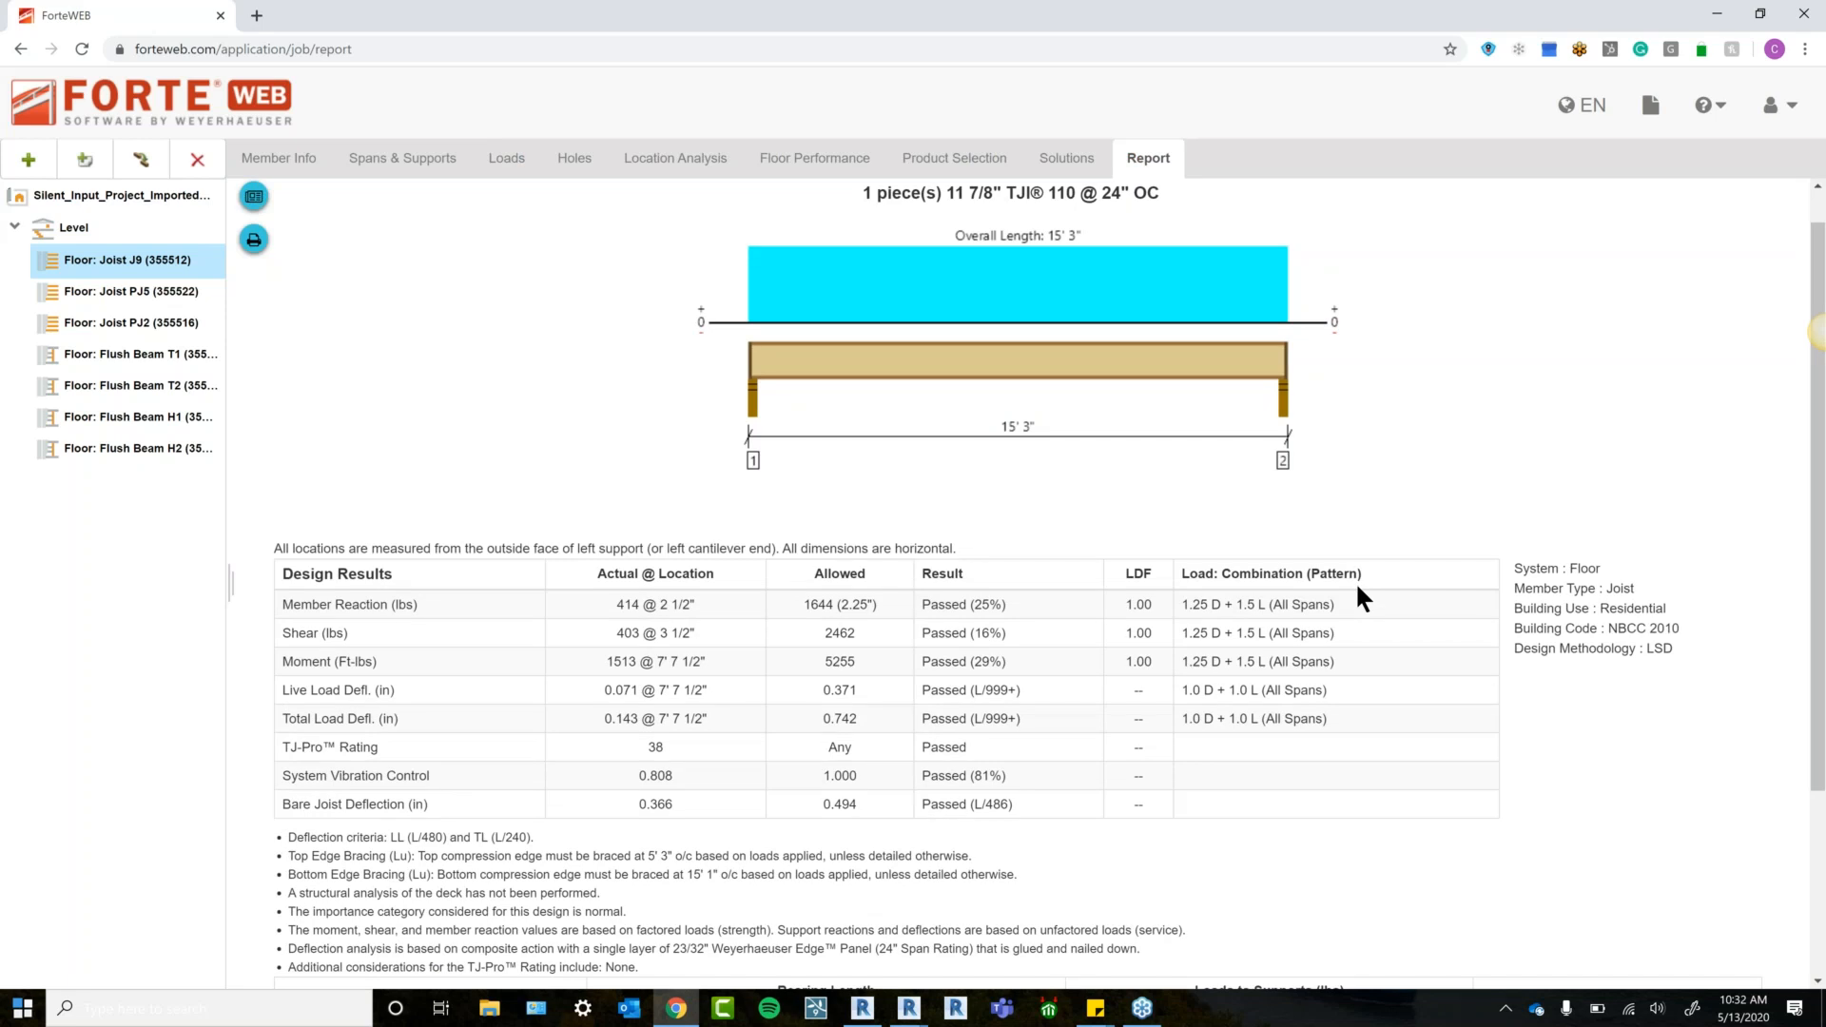
pyautogui.scroll(-3, 1582, 713)
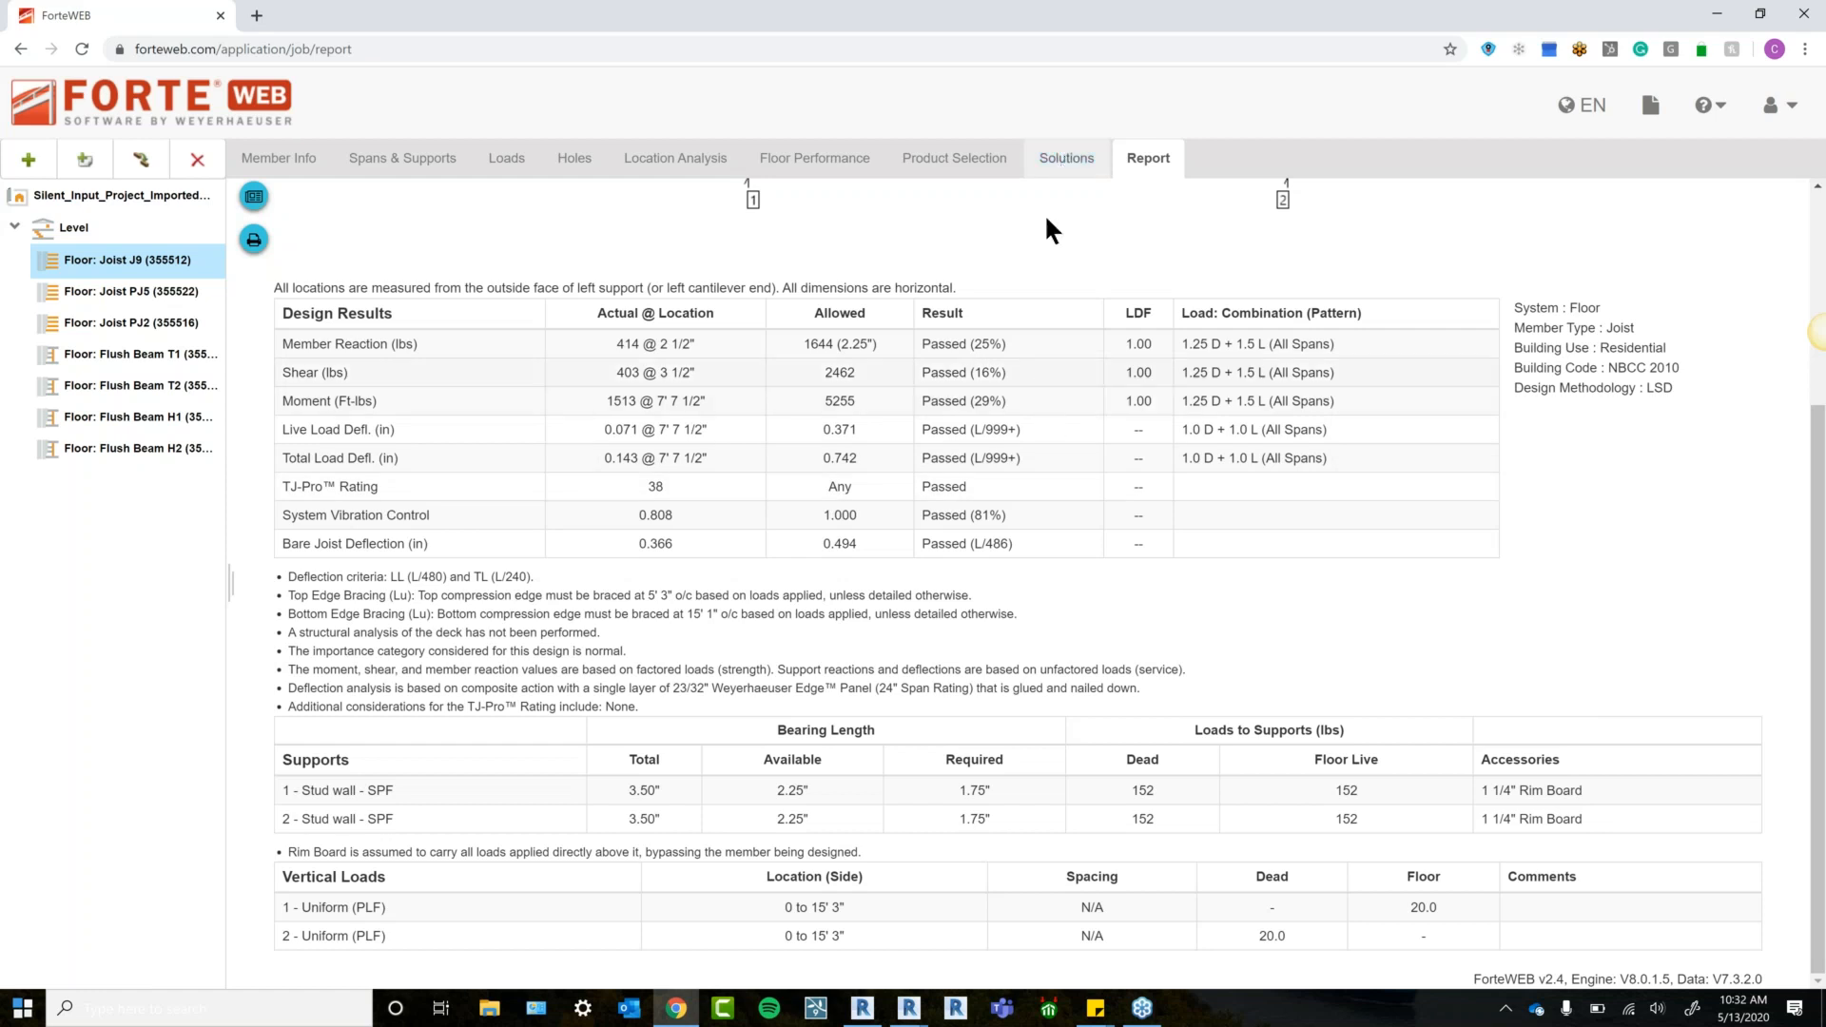
pyautogui.click(1067, 159)
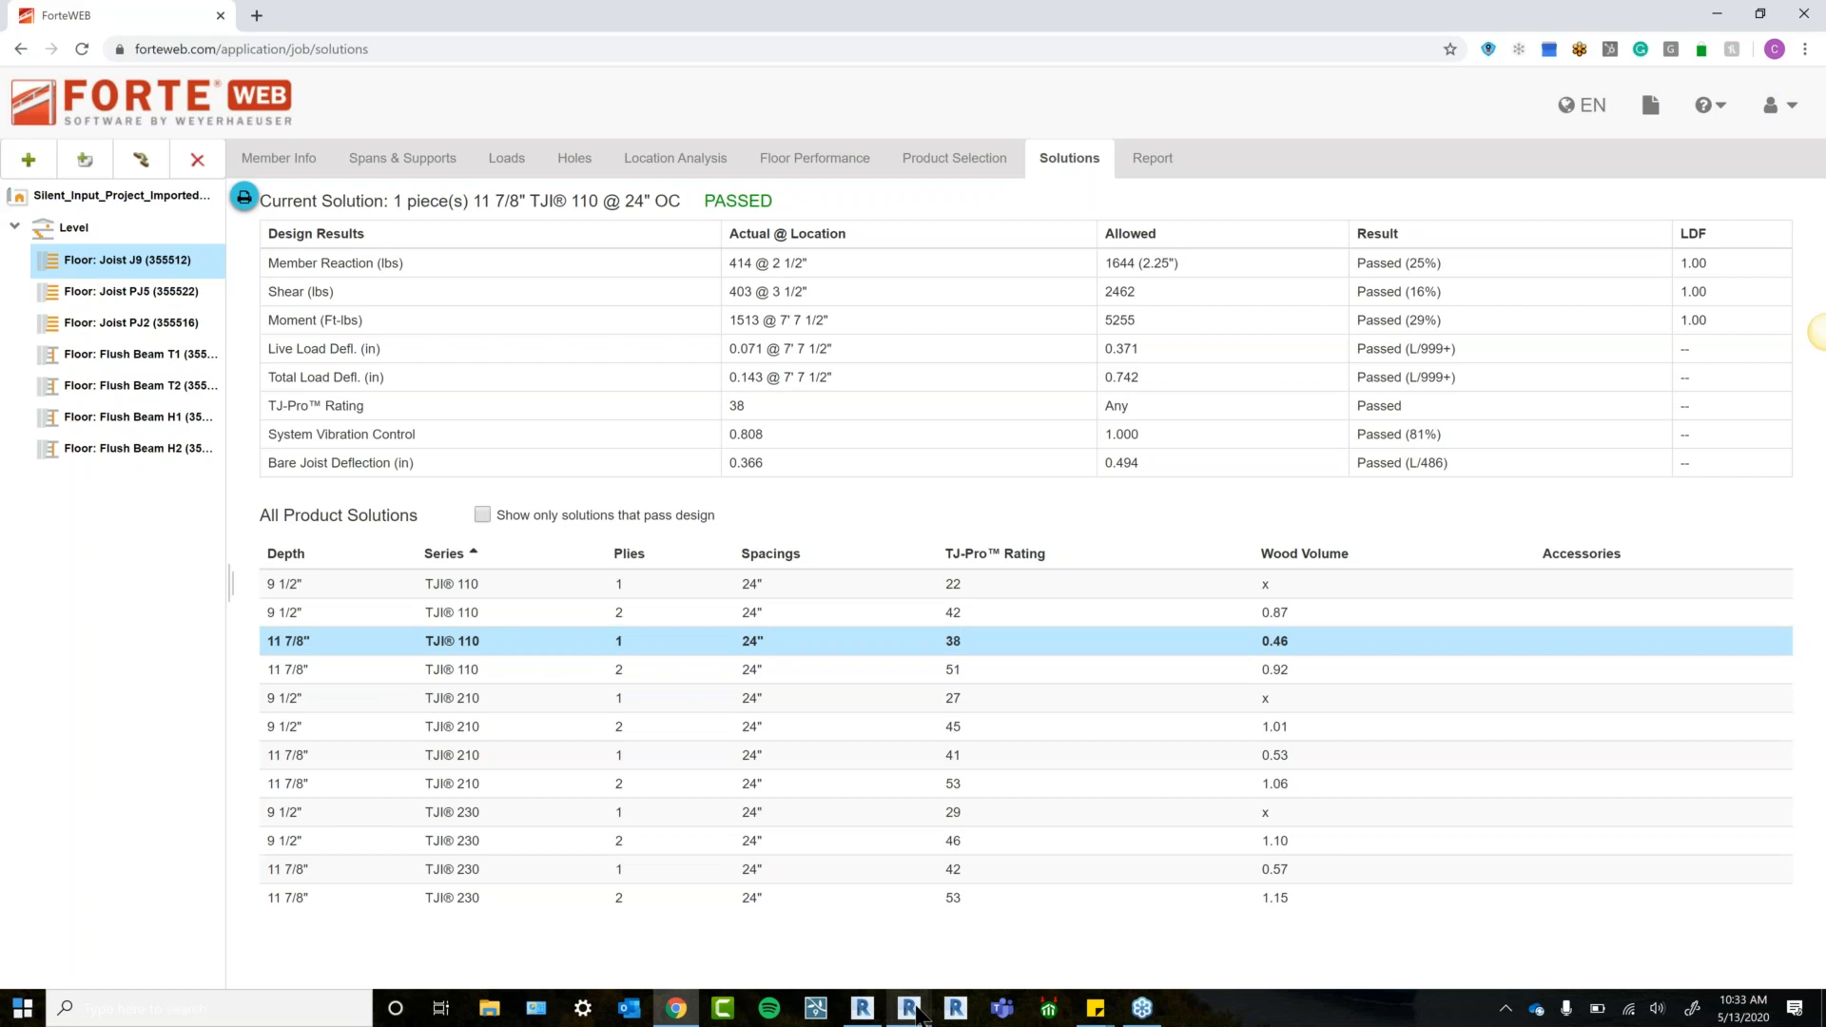
pyautogui.moveTo(916, 1016)
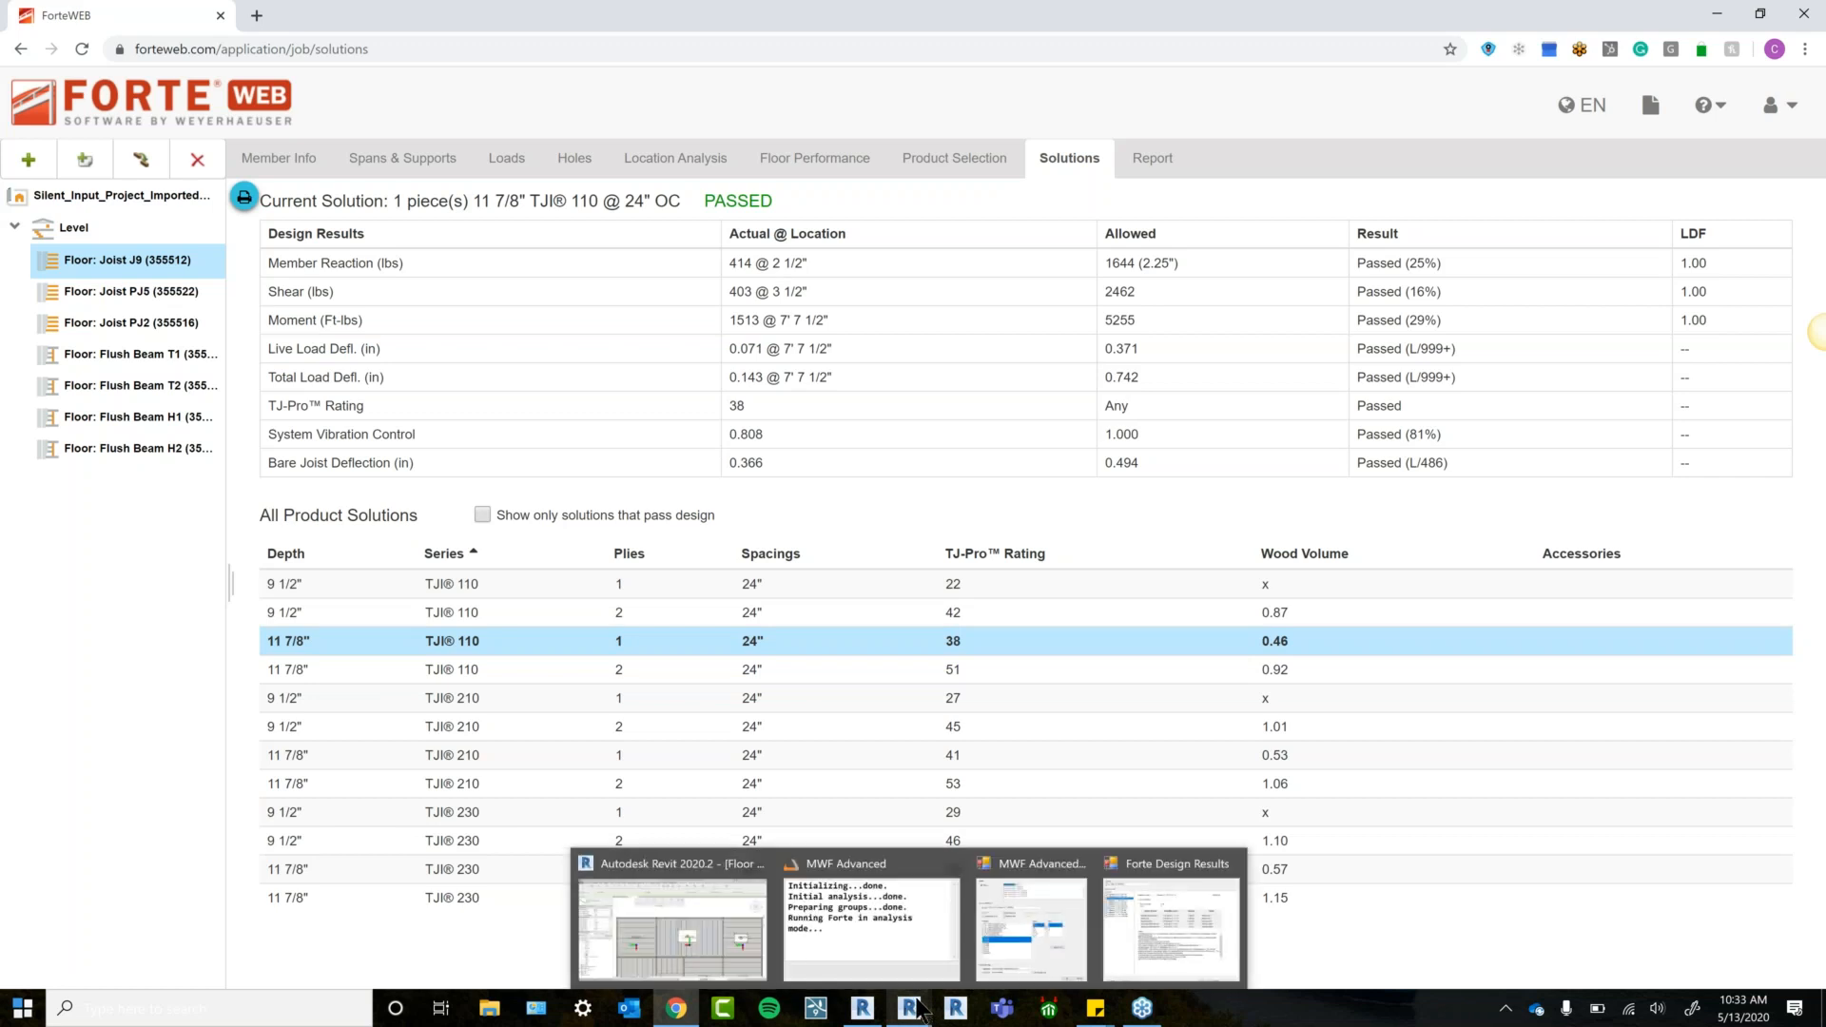
# Return to Revit's Forte Design Results and accept the TJI 110 solution to update the model.
pyautogui.click(1149, 942)
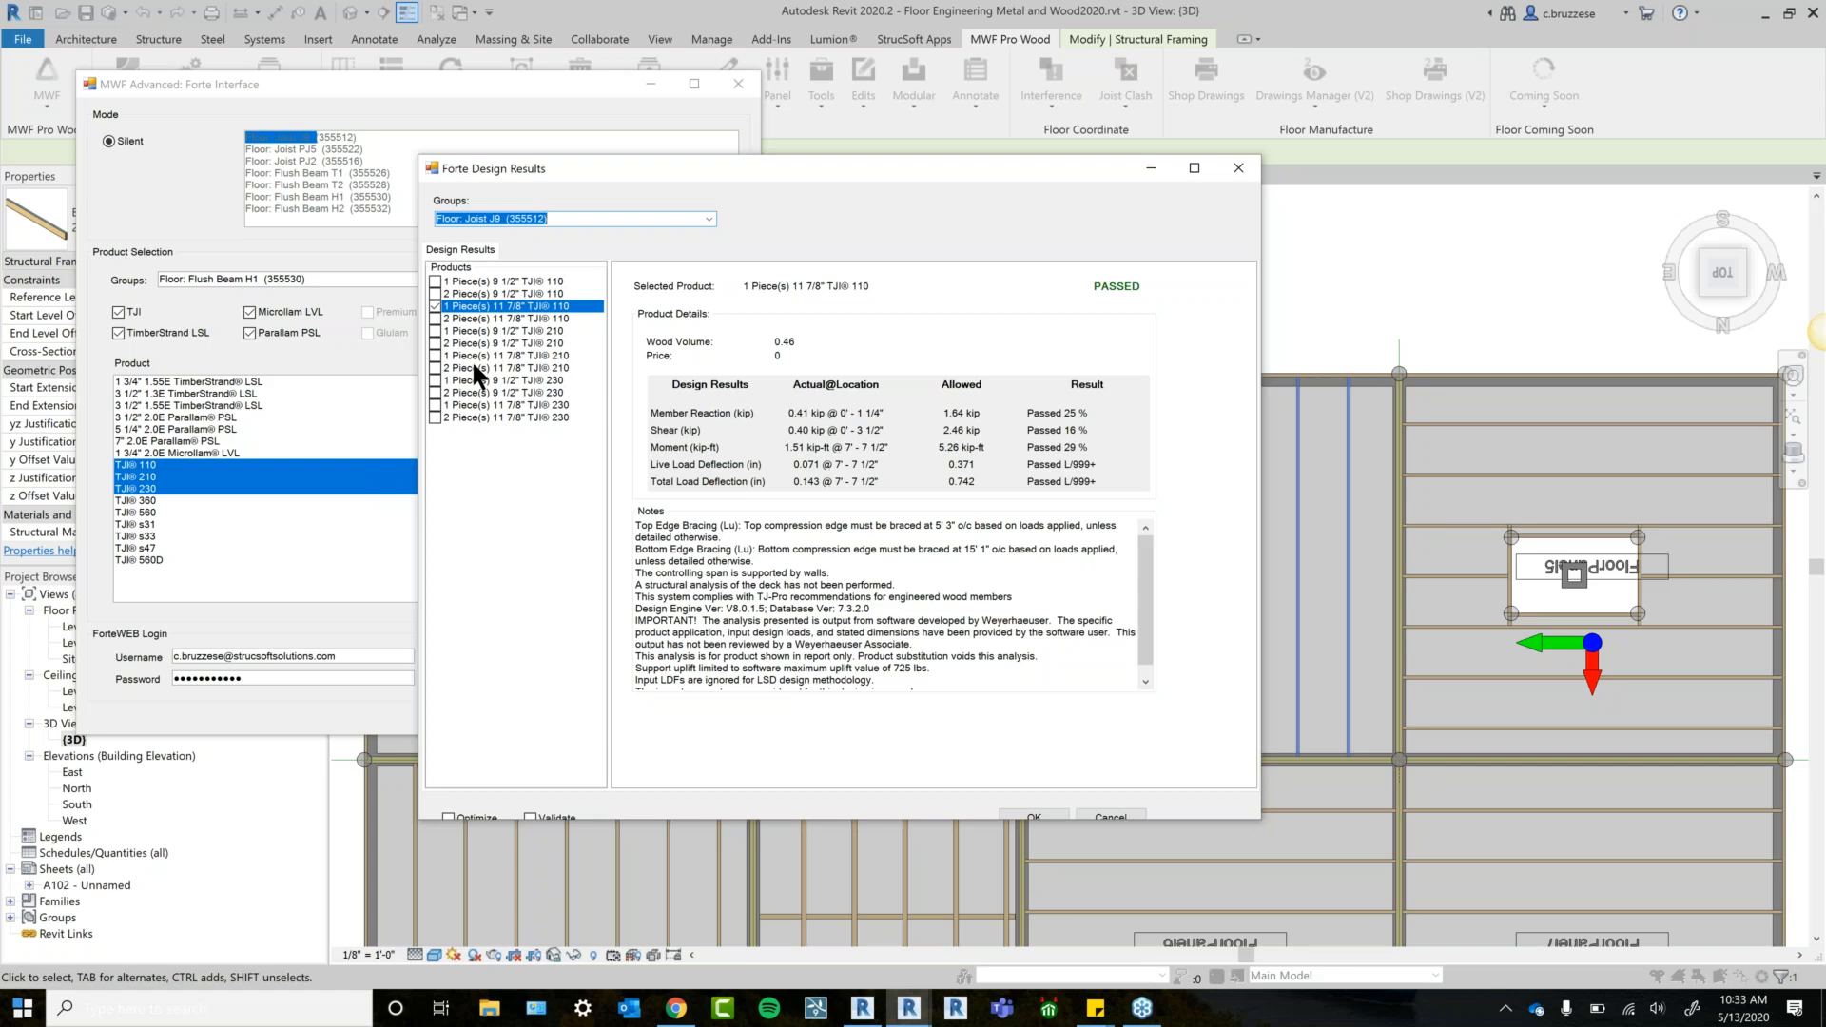
pyautogui.click(1018, 818)
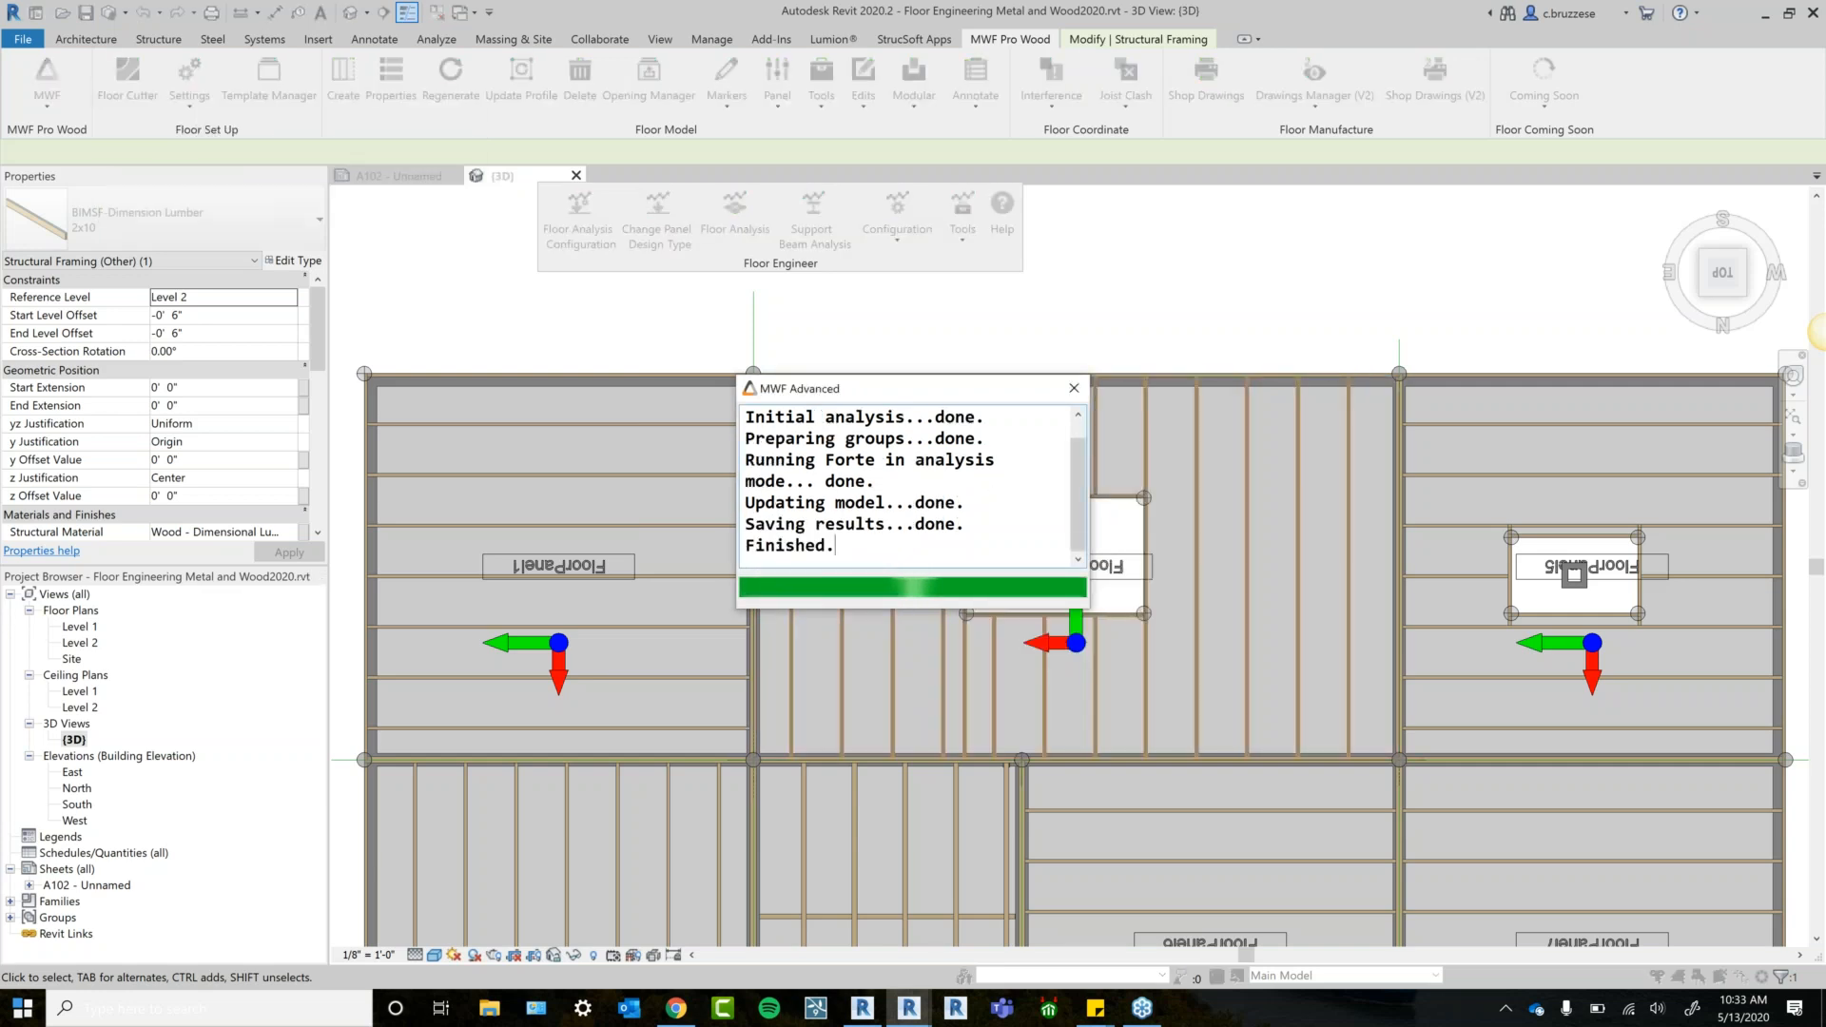
# Close the finished analysis window and inspect joists around the floor opening for TJI 110 – 11 7/8.
pyautogui.click(1074, 388)
pyautogui.keyDown('shift'); pyautogui.moveTo(925, 696); pyautogui.dragTo(1051, 357, button='middle'); pyautogui.keyUp('shift')
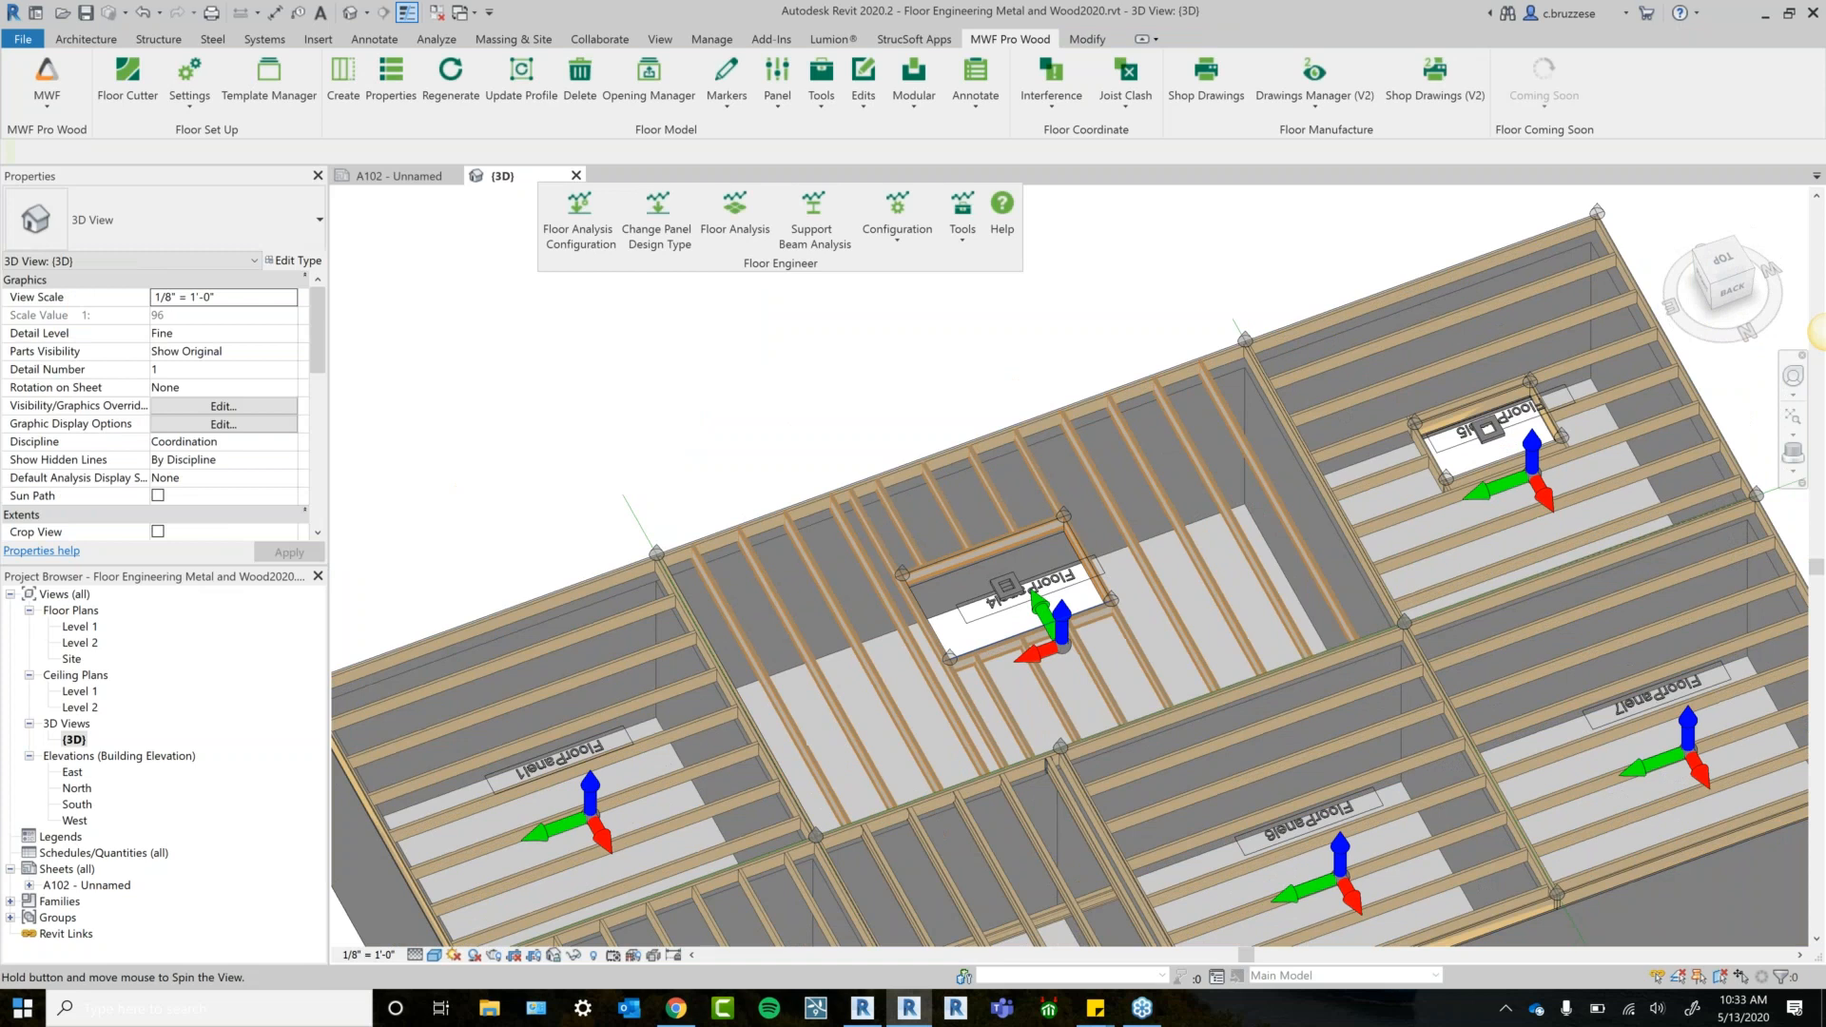
pyautogui.scroll(3, 1078, 712)
pyautogui.moveTo(1339, 522); pyautogui.dragTo(1280, 737, button='middle')
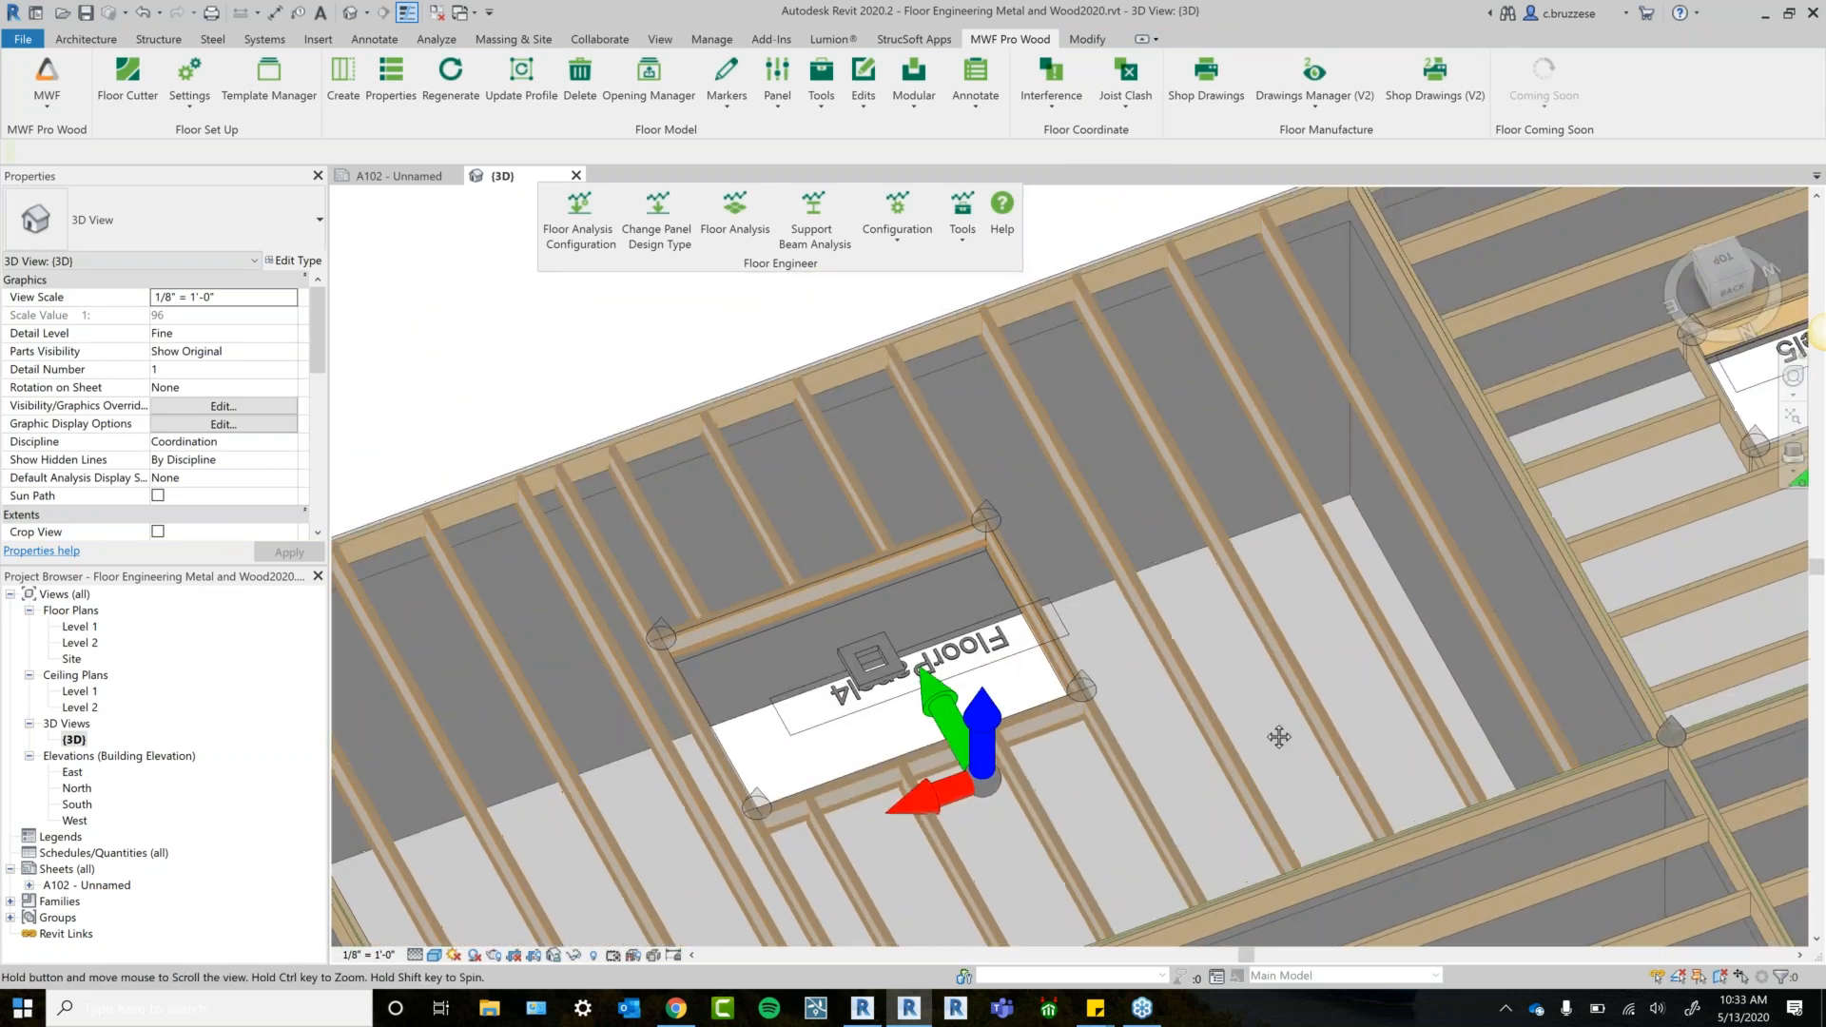
pyautogui.click(1286, 661)
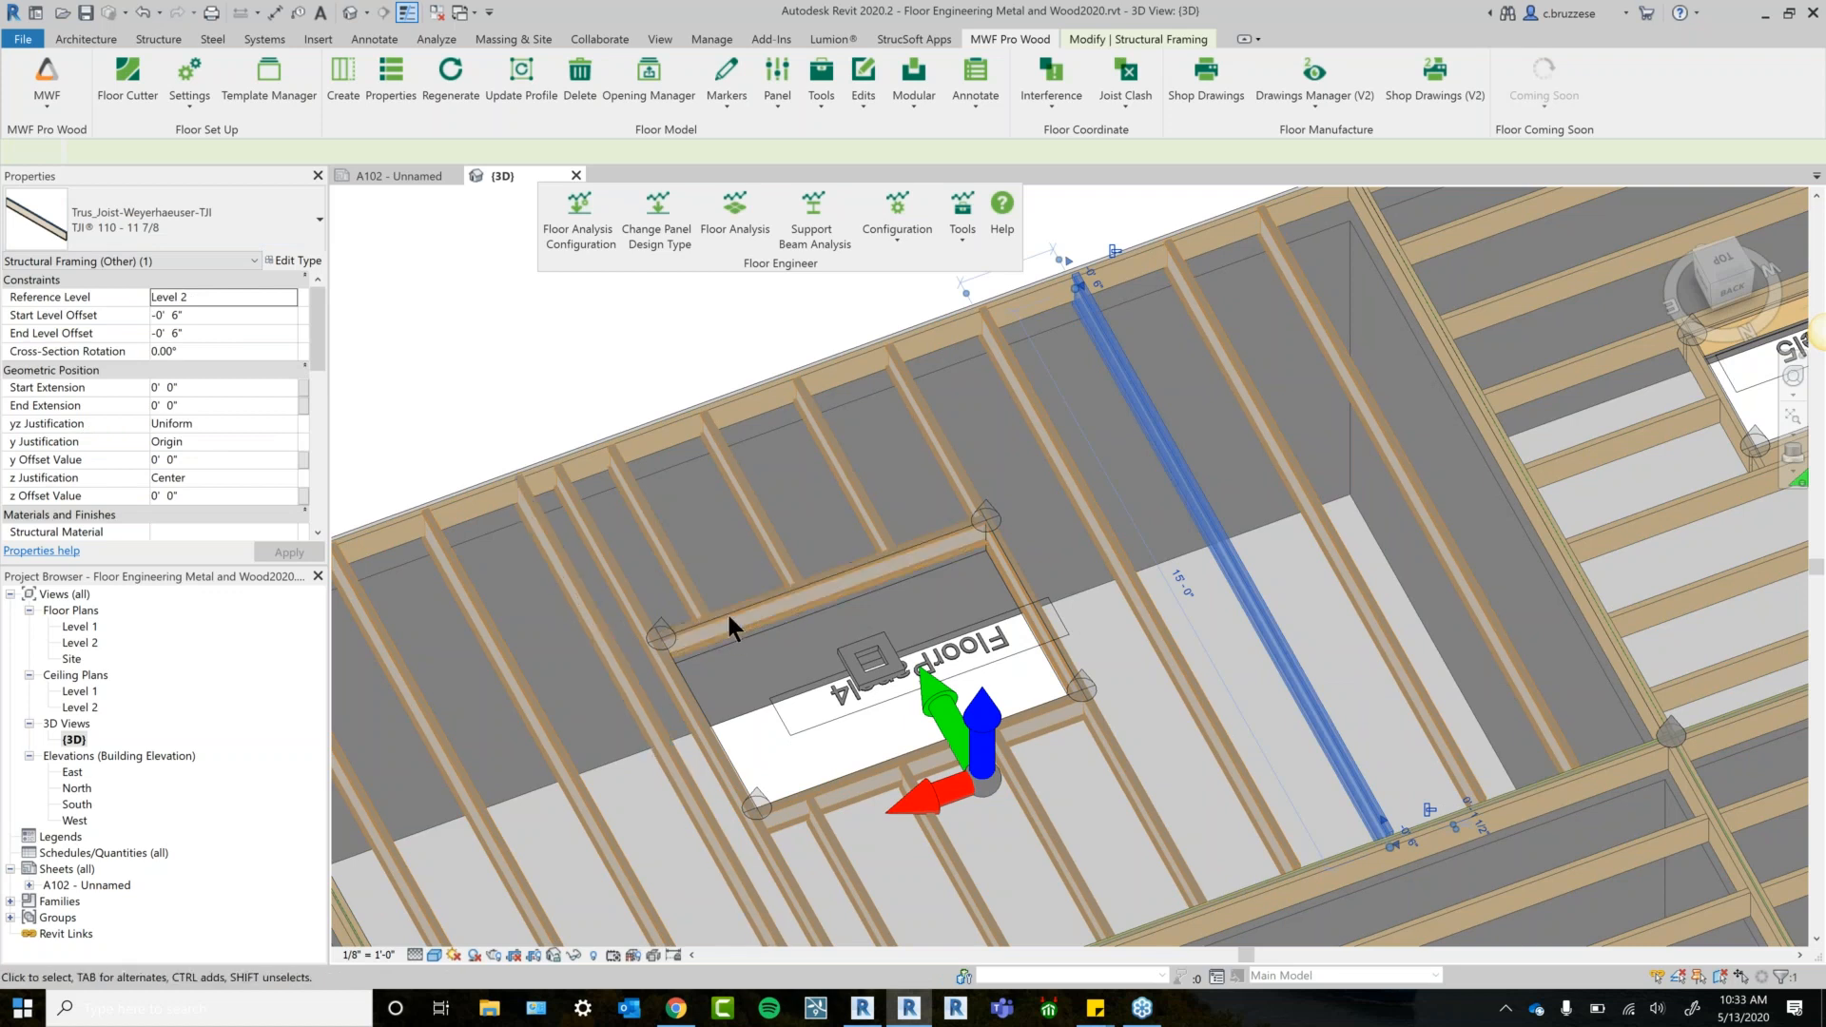
pyautogui.click(784, 592)
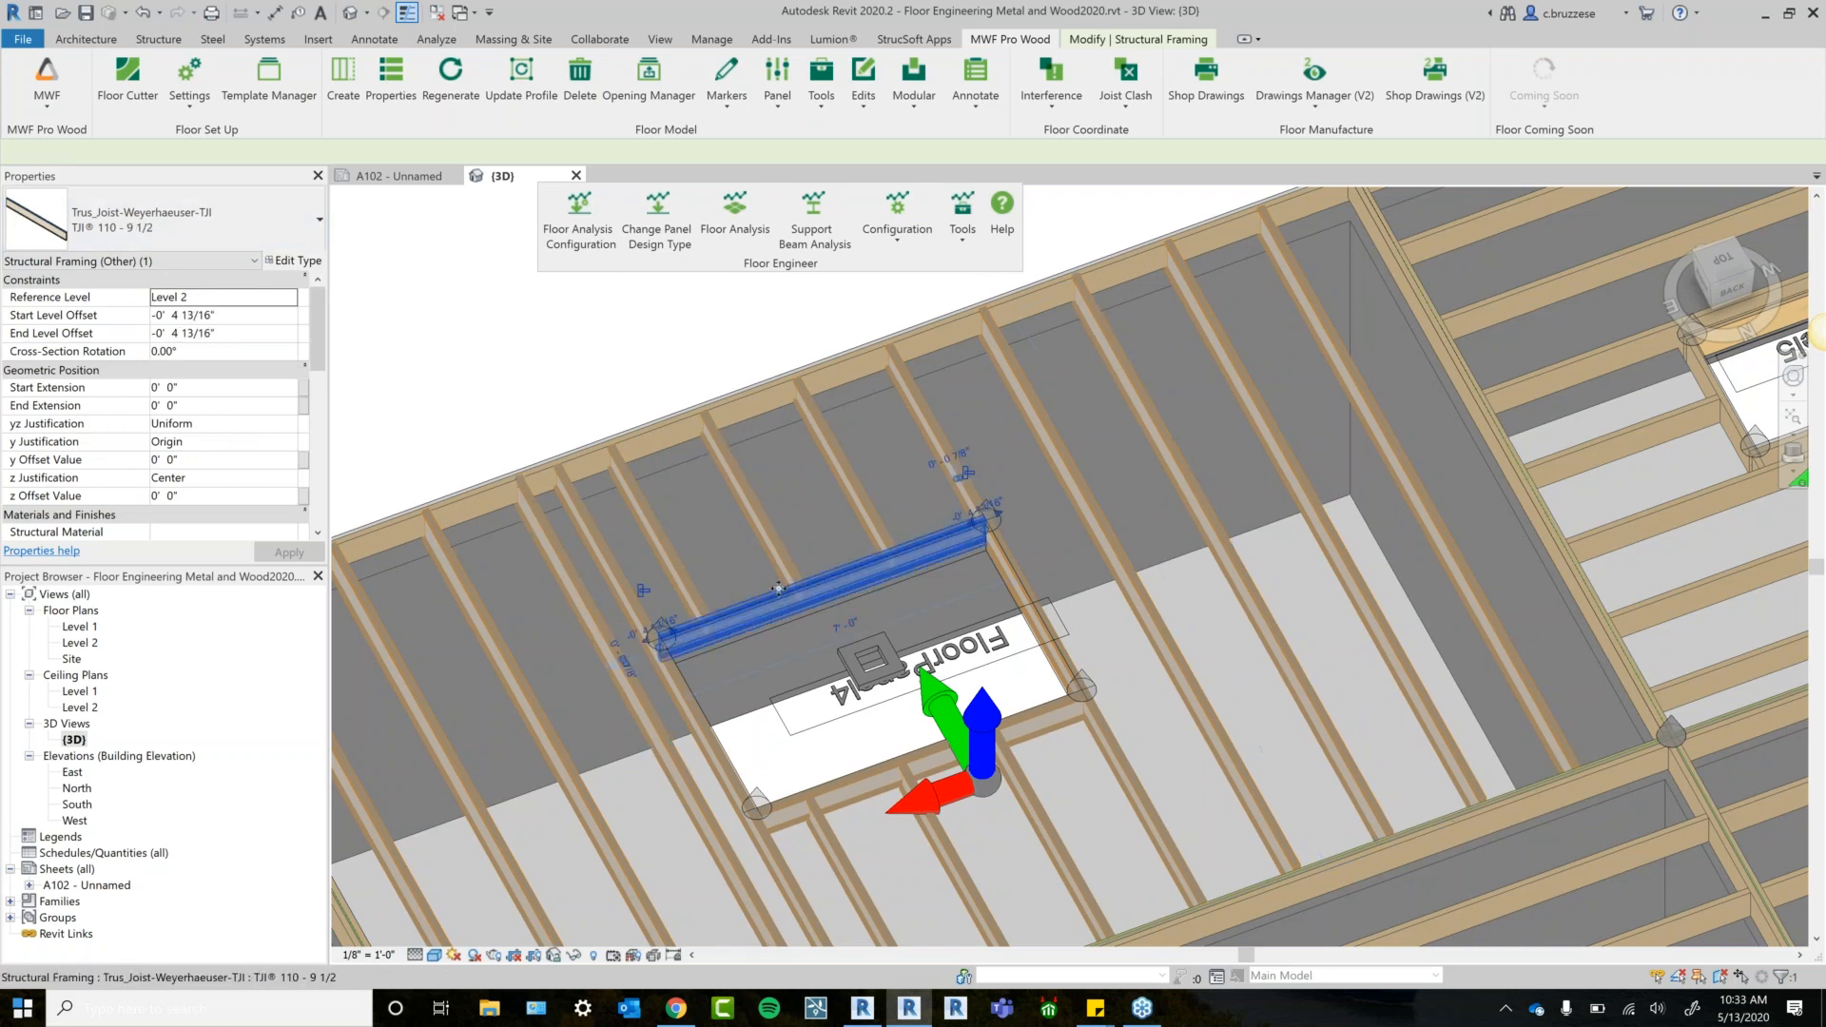
pyautogui.click(771, 839)
pyautogui.moveTo(809, 835); pyautogui.dragTo(1013, 613, button='middle')
pyautogui.click(768, 718)
pyautogui.moveTo(873, 692); pyautogui.dragTo(777, 738, button='middle')
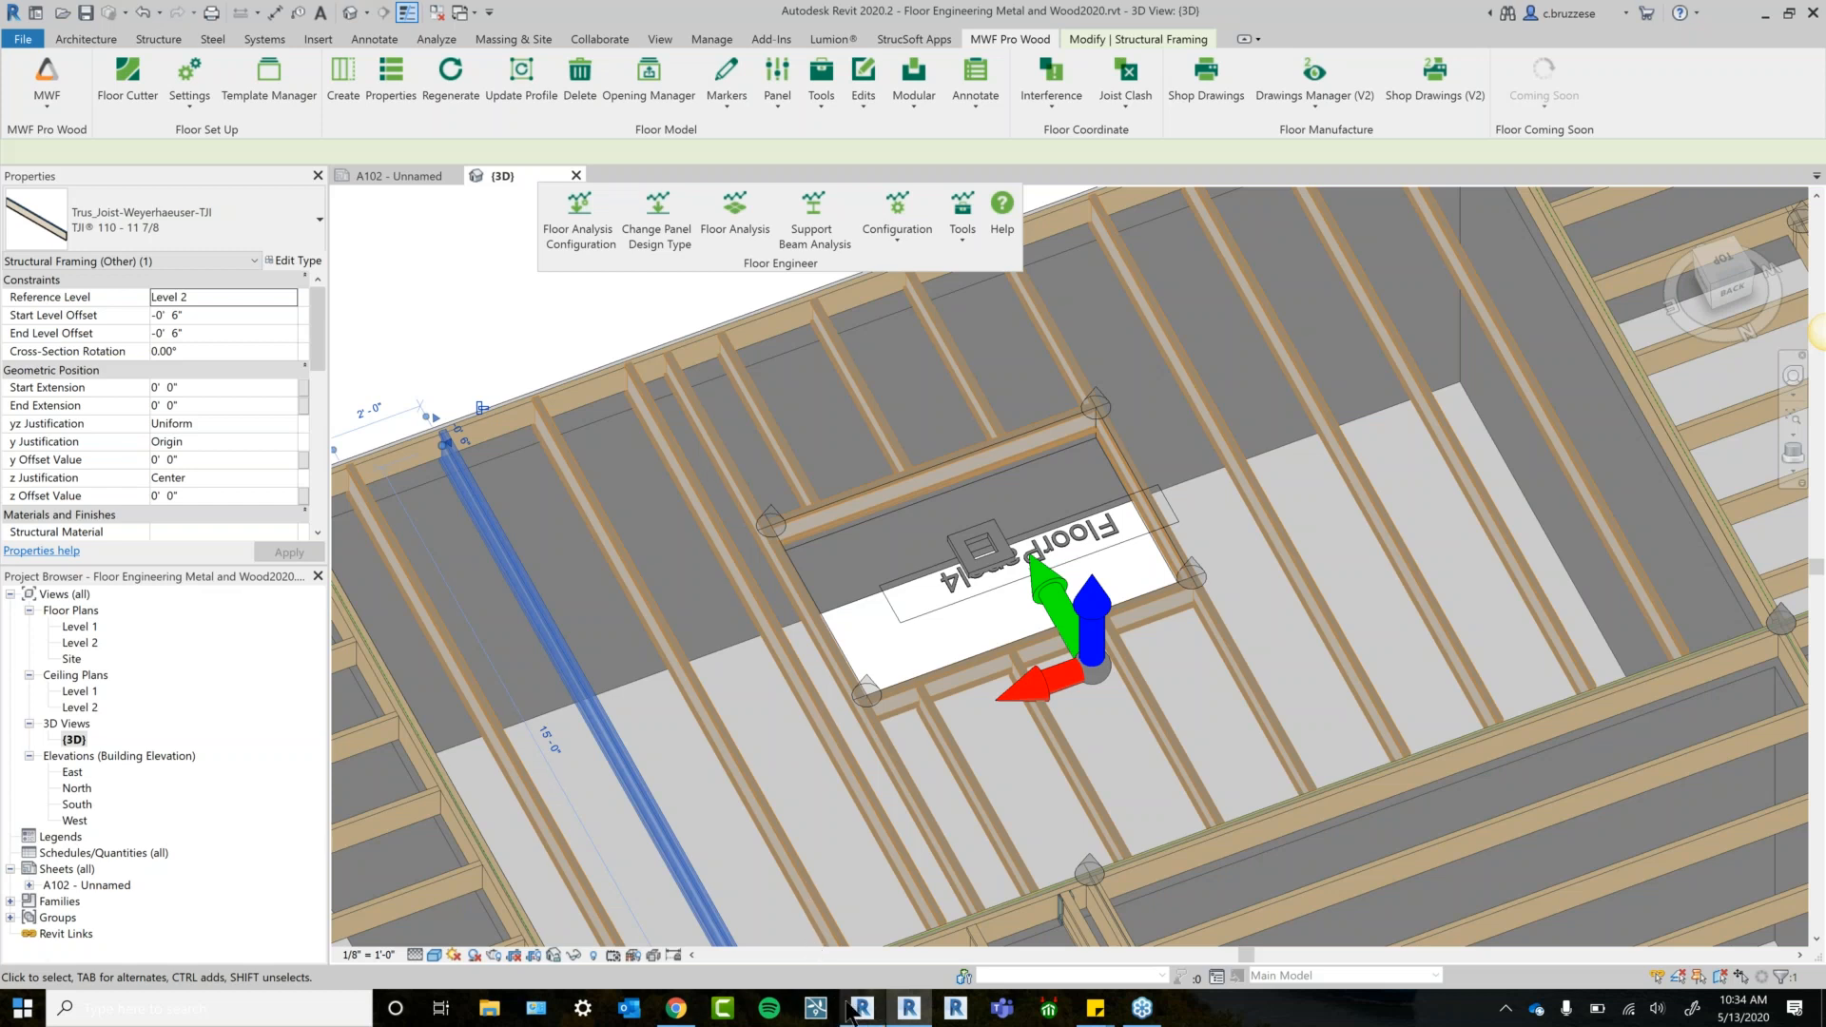
# Switch to the other Revit 2019.2 floor model and inspect one of its joists.
pyautogui.moveTo(848, 1006)
pyautogui.click(899, 904)
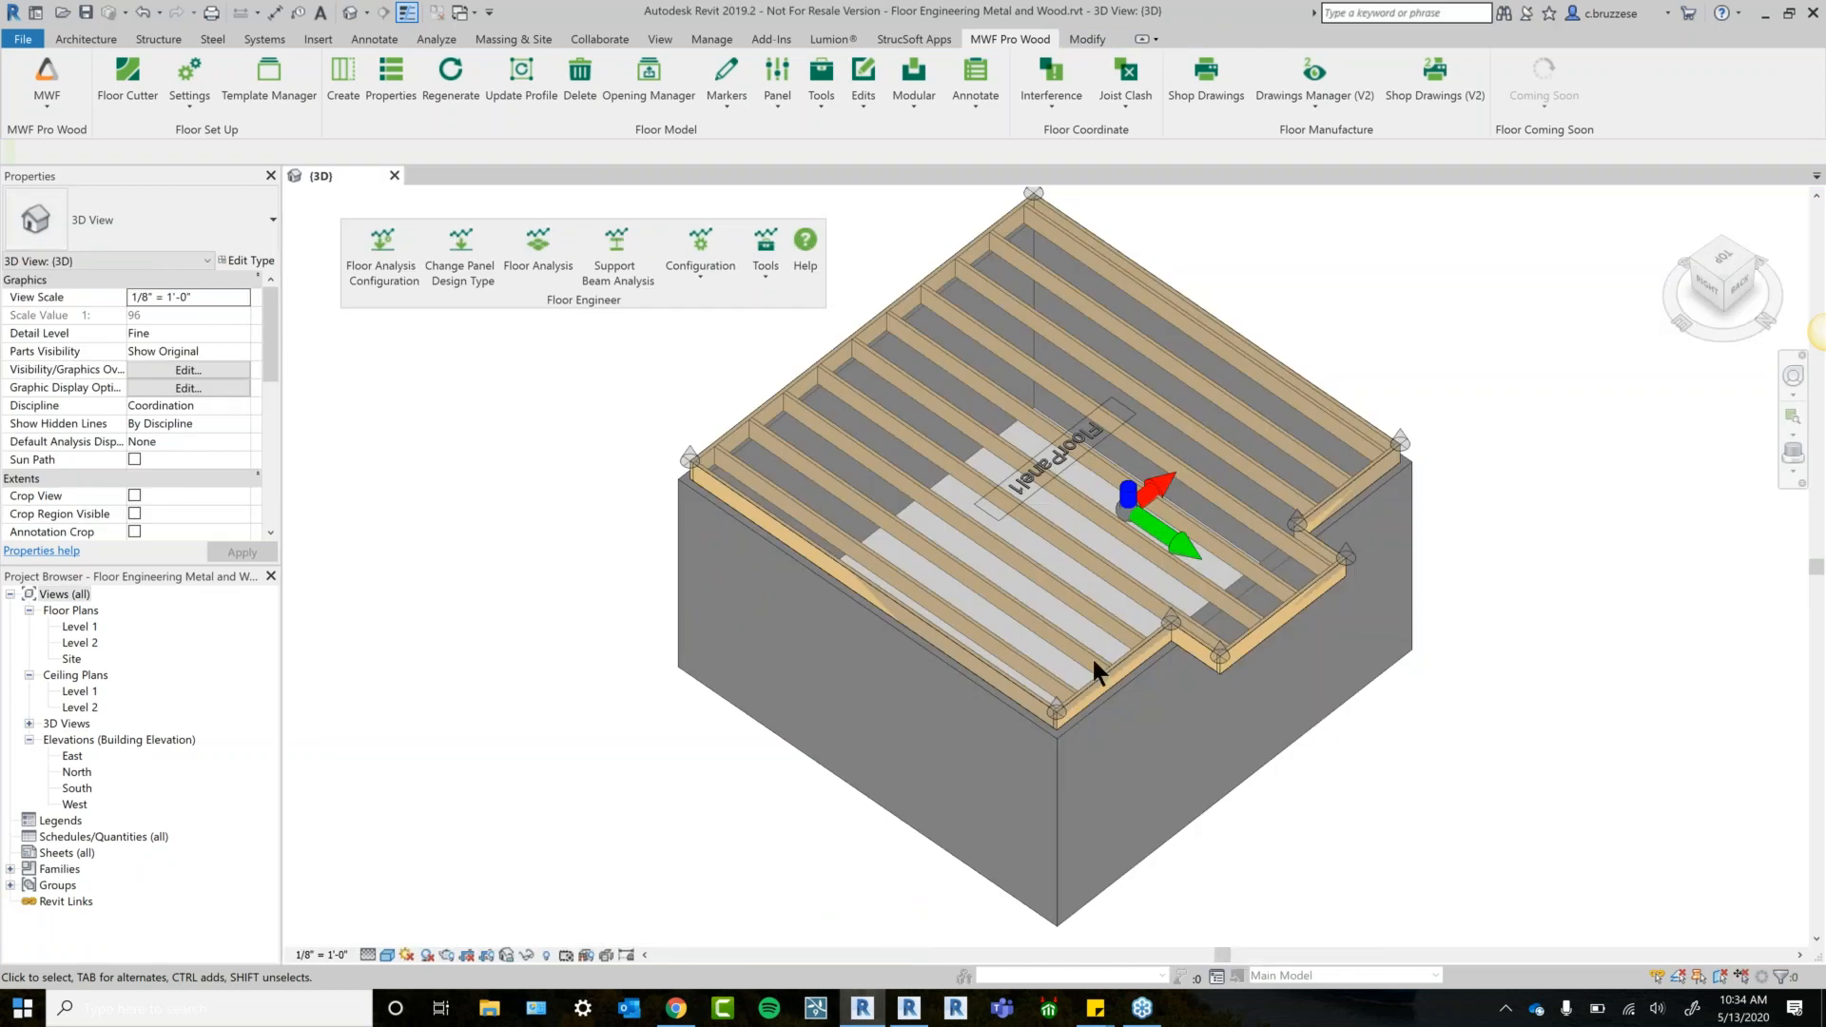
pyautogui.click(1081, 572)
pyautogui.moveTo(1517, 660); pyautogui.dragTo(1416, 717, button='middle')
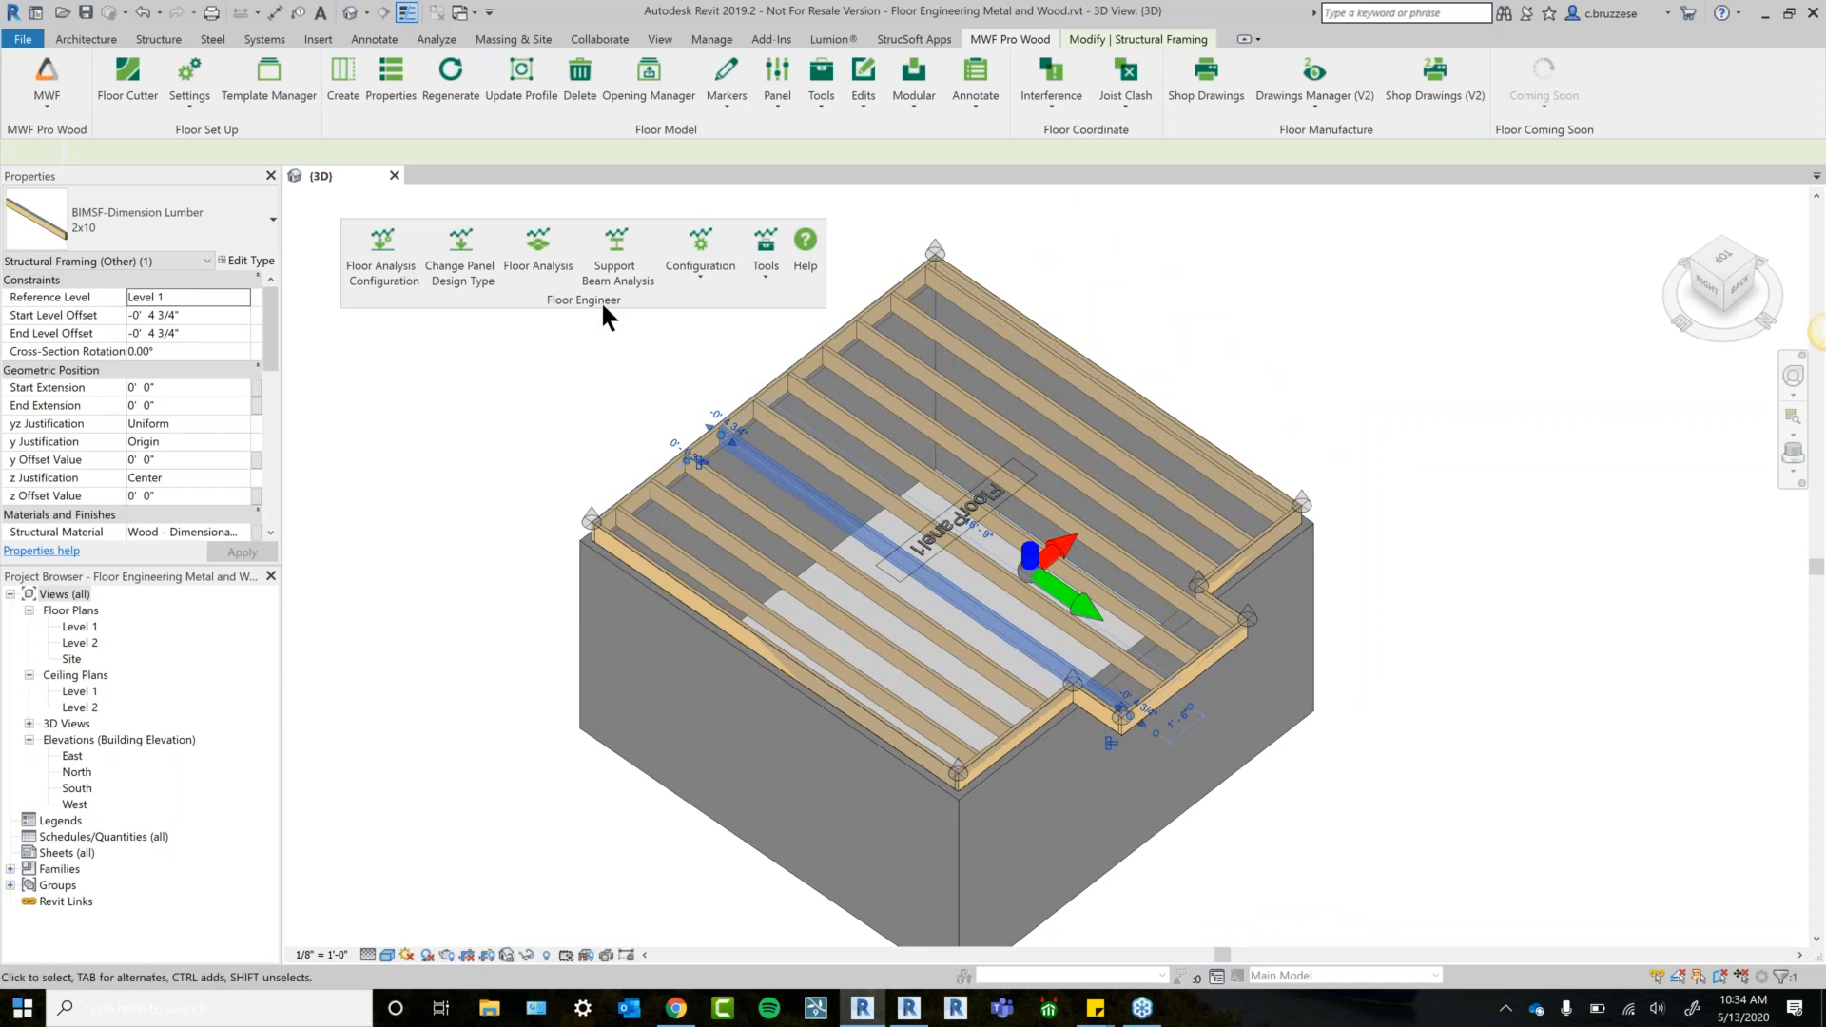
pyautogui.moveTo(603, 306); pyautogui.dragTo(570, 280)
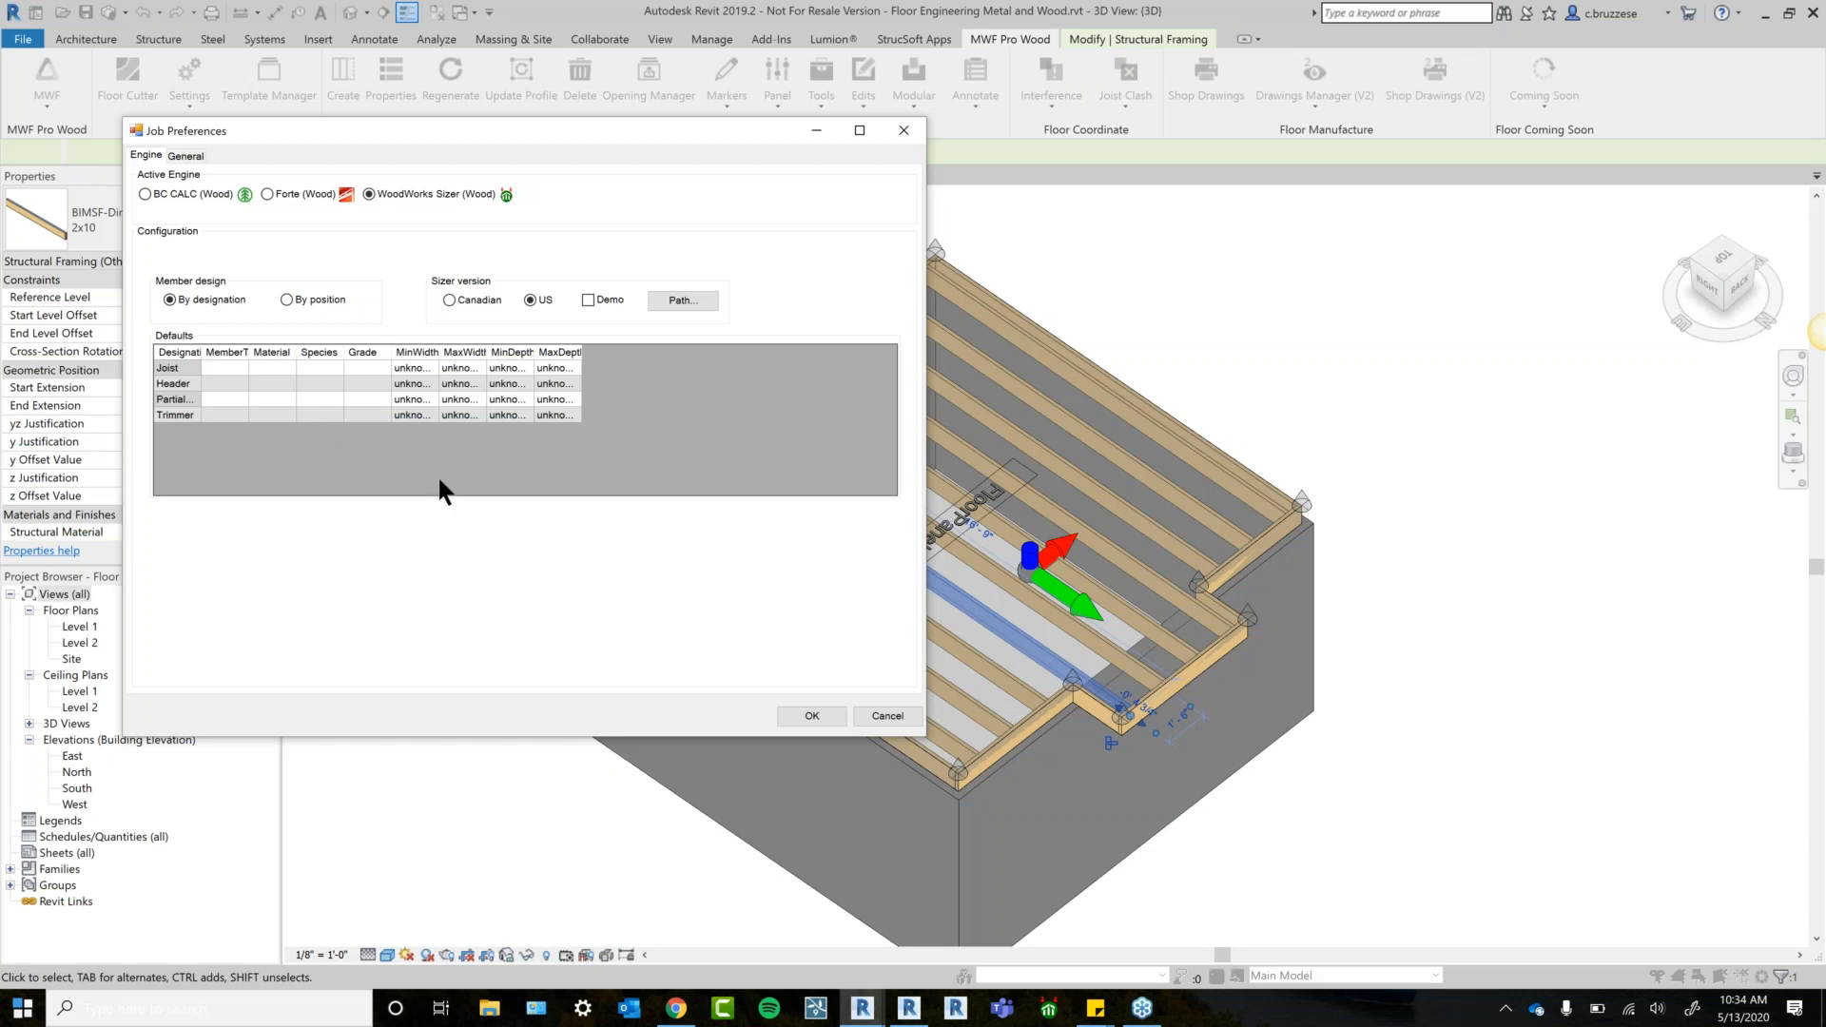
# Enlarge Job Preferences and widen the MaxDepth, MinDepth, MaxWidth and Designation columns.
pyautogui.moveTo(937, 742); pyautogui.dragTo(1151, 826)
pyautogui.moveTo(581, 350); pyautogui.dragTo(737, 352)
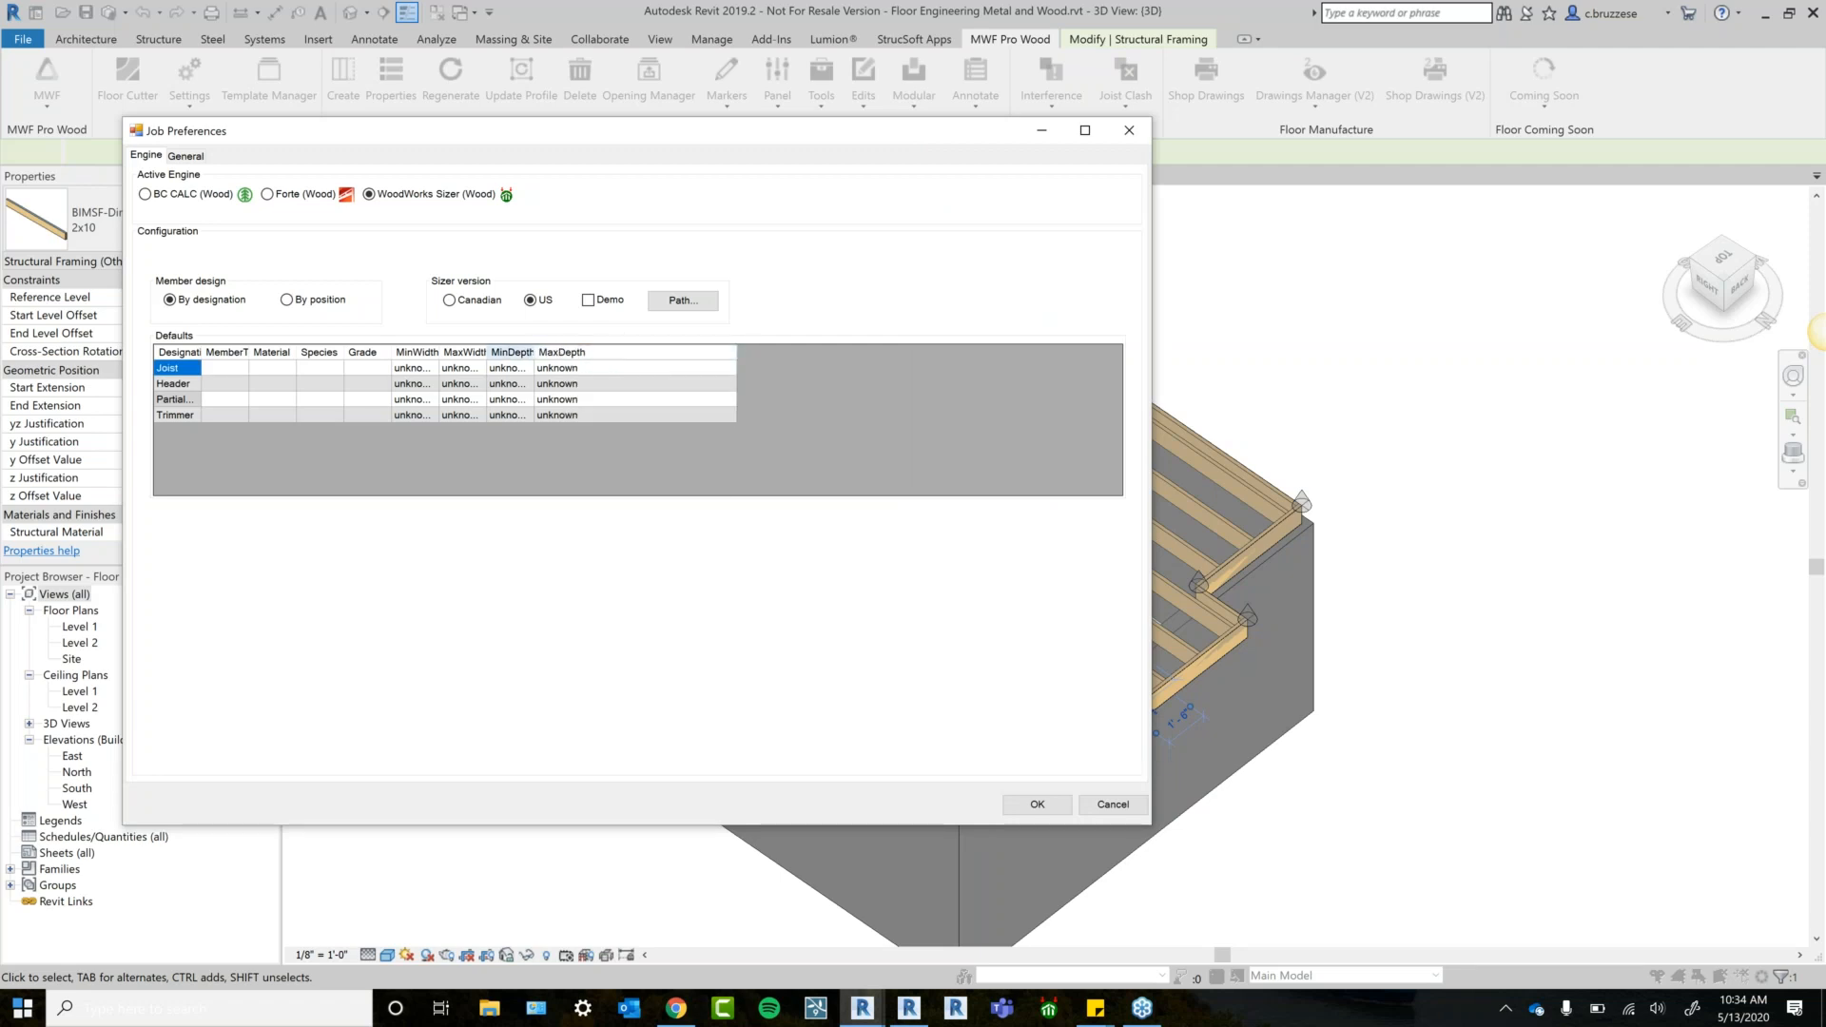
pyautogui.moveTo(534, 352); pyautogui.dragTo(621, 352)
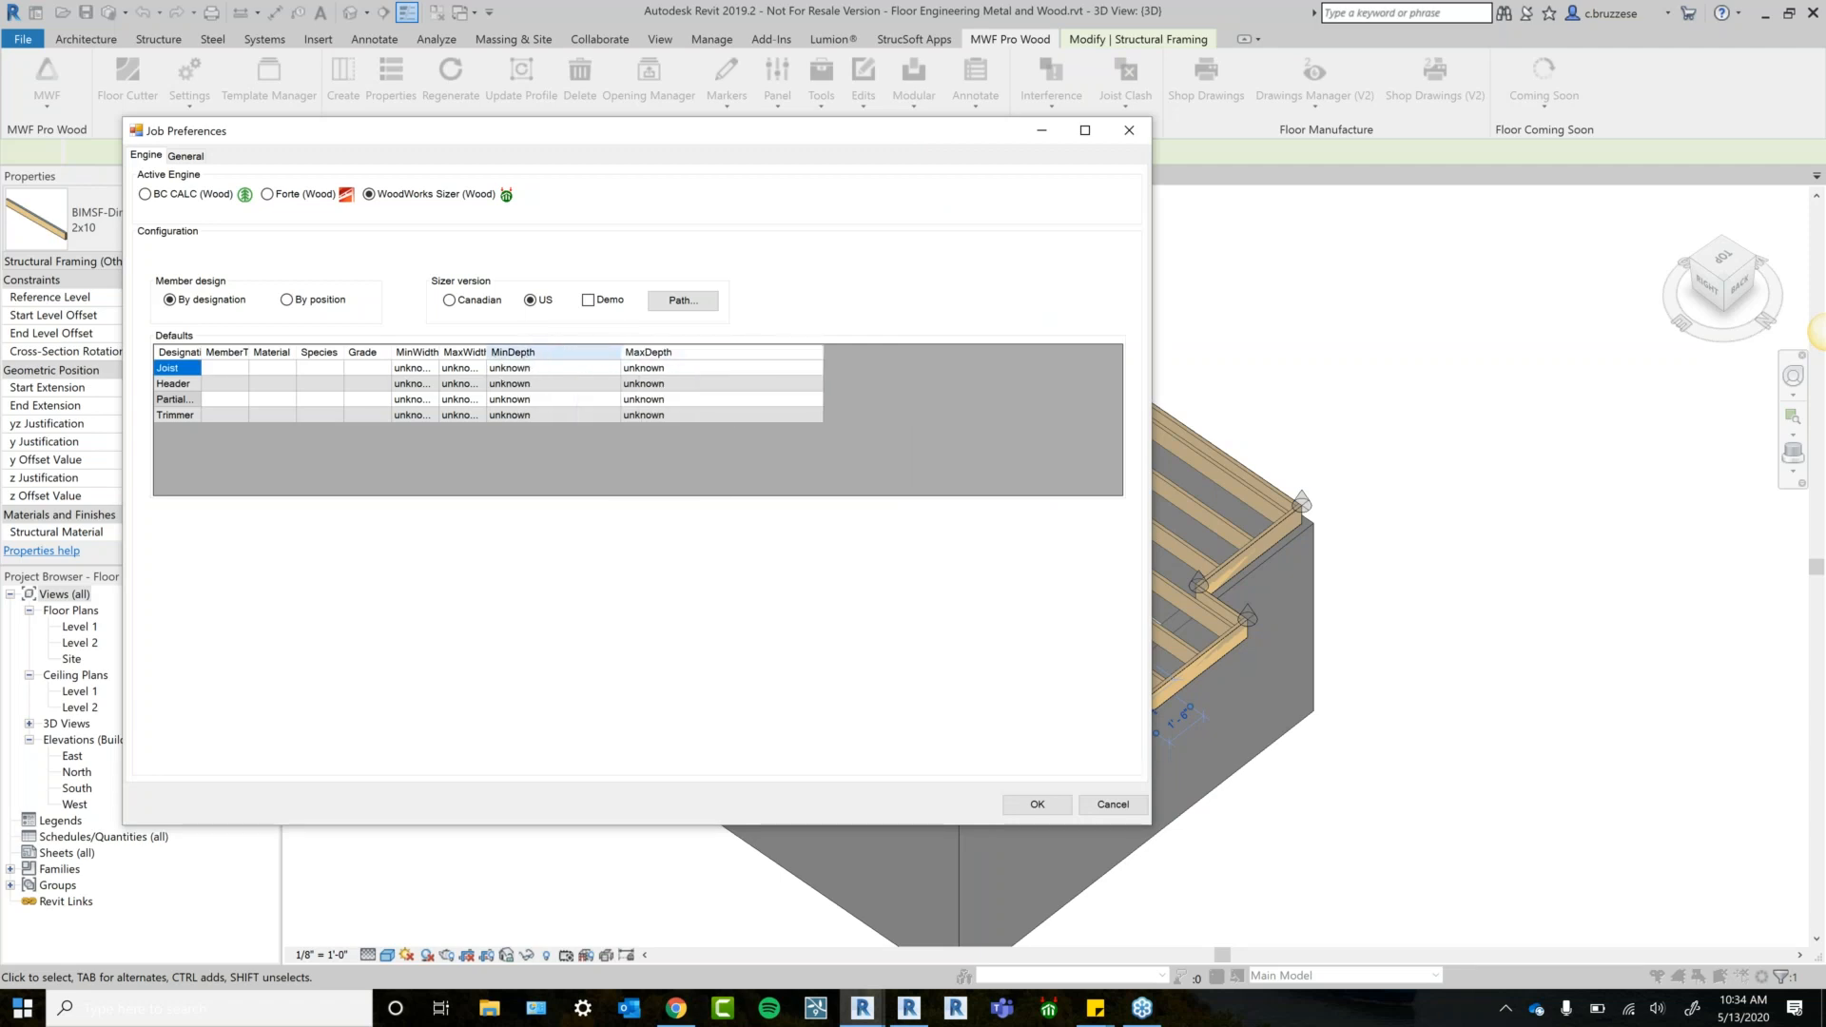
pyautogui.moveTo(489, 352)
pyautogui.mouseDown()
pyautogui.moveTo(546, 352)
pyautogui.moveTo(495, 351)
pyautogui.mouseUp()
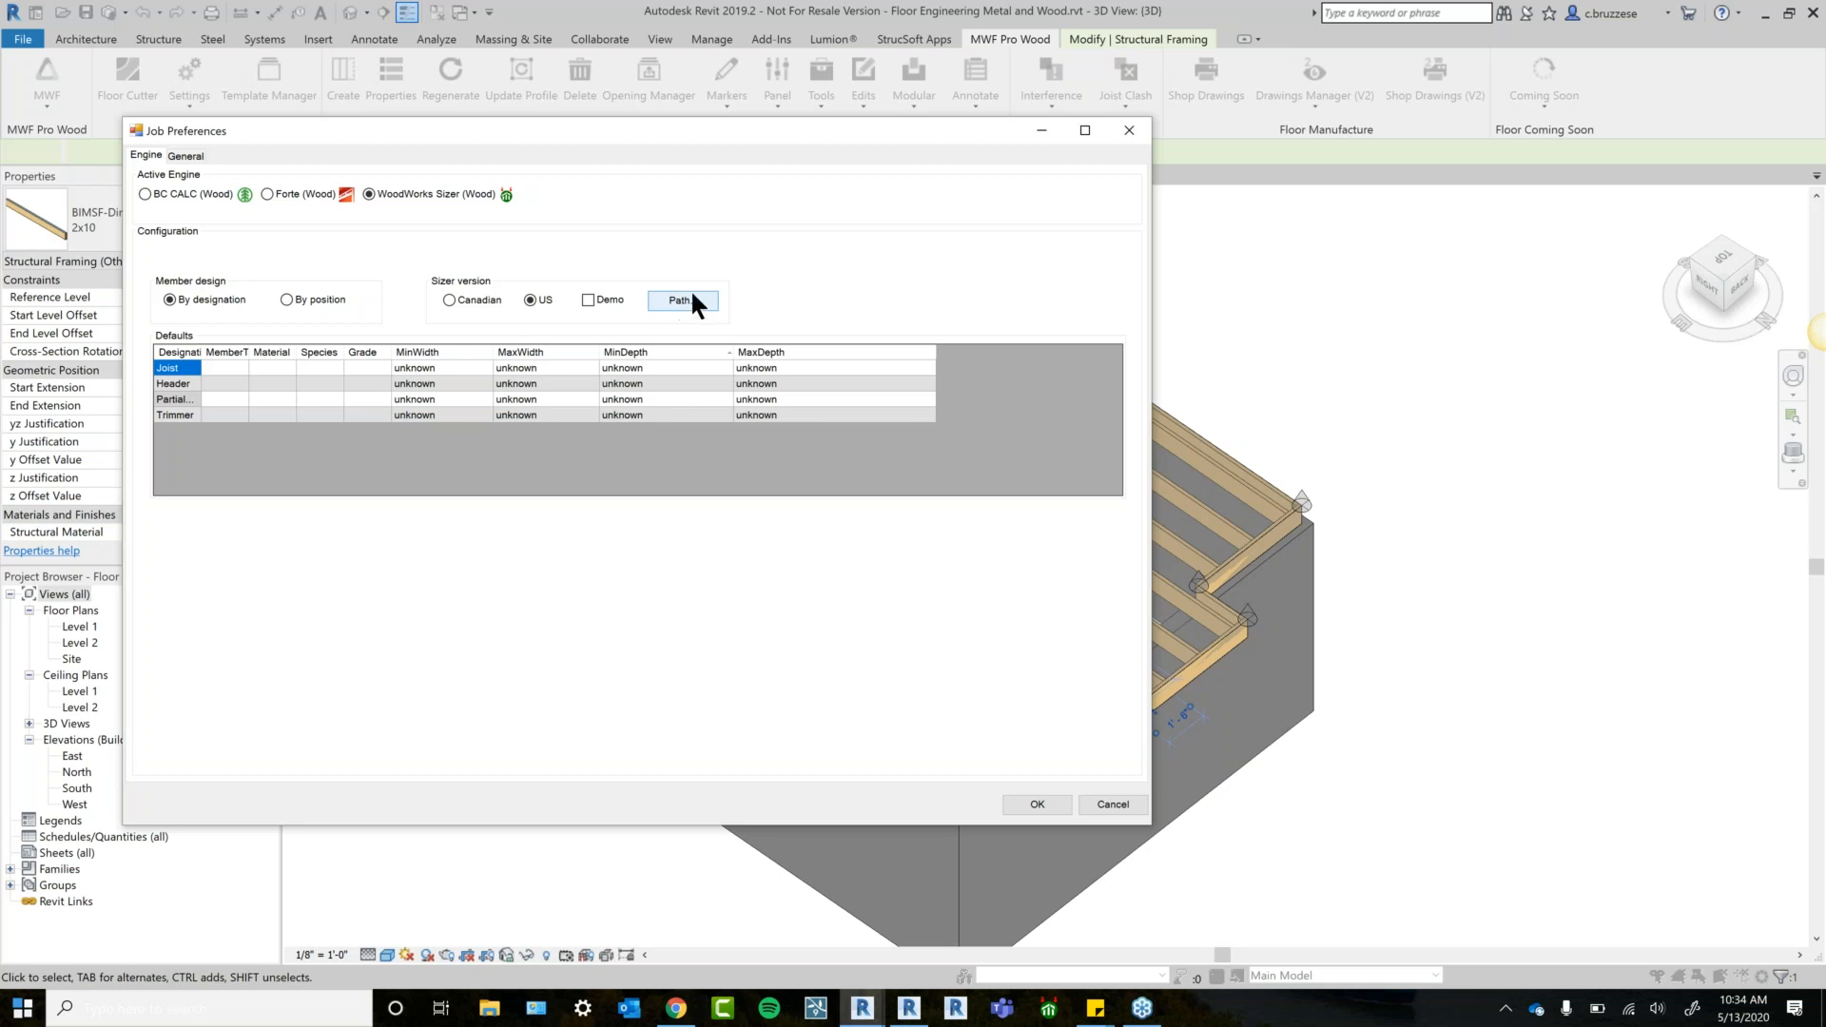
pyautogui.moveTo(202, 352); pyautogui.dragTo(263, 352)
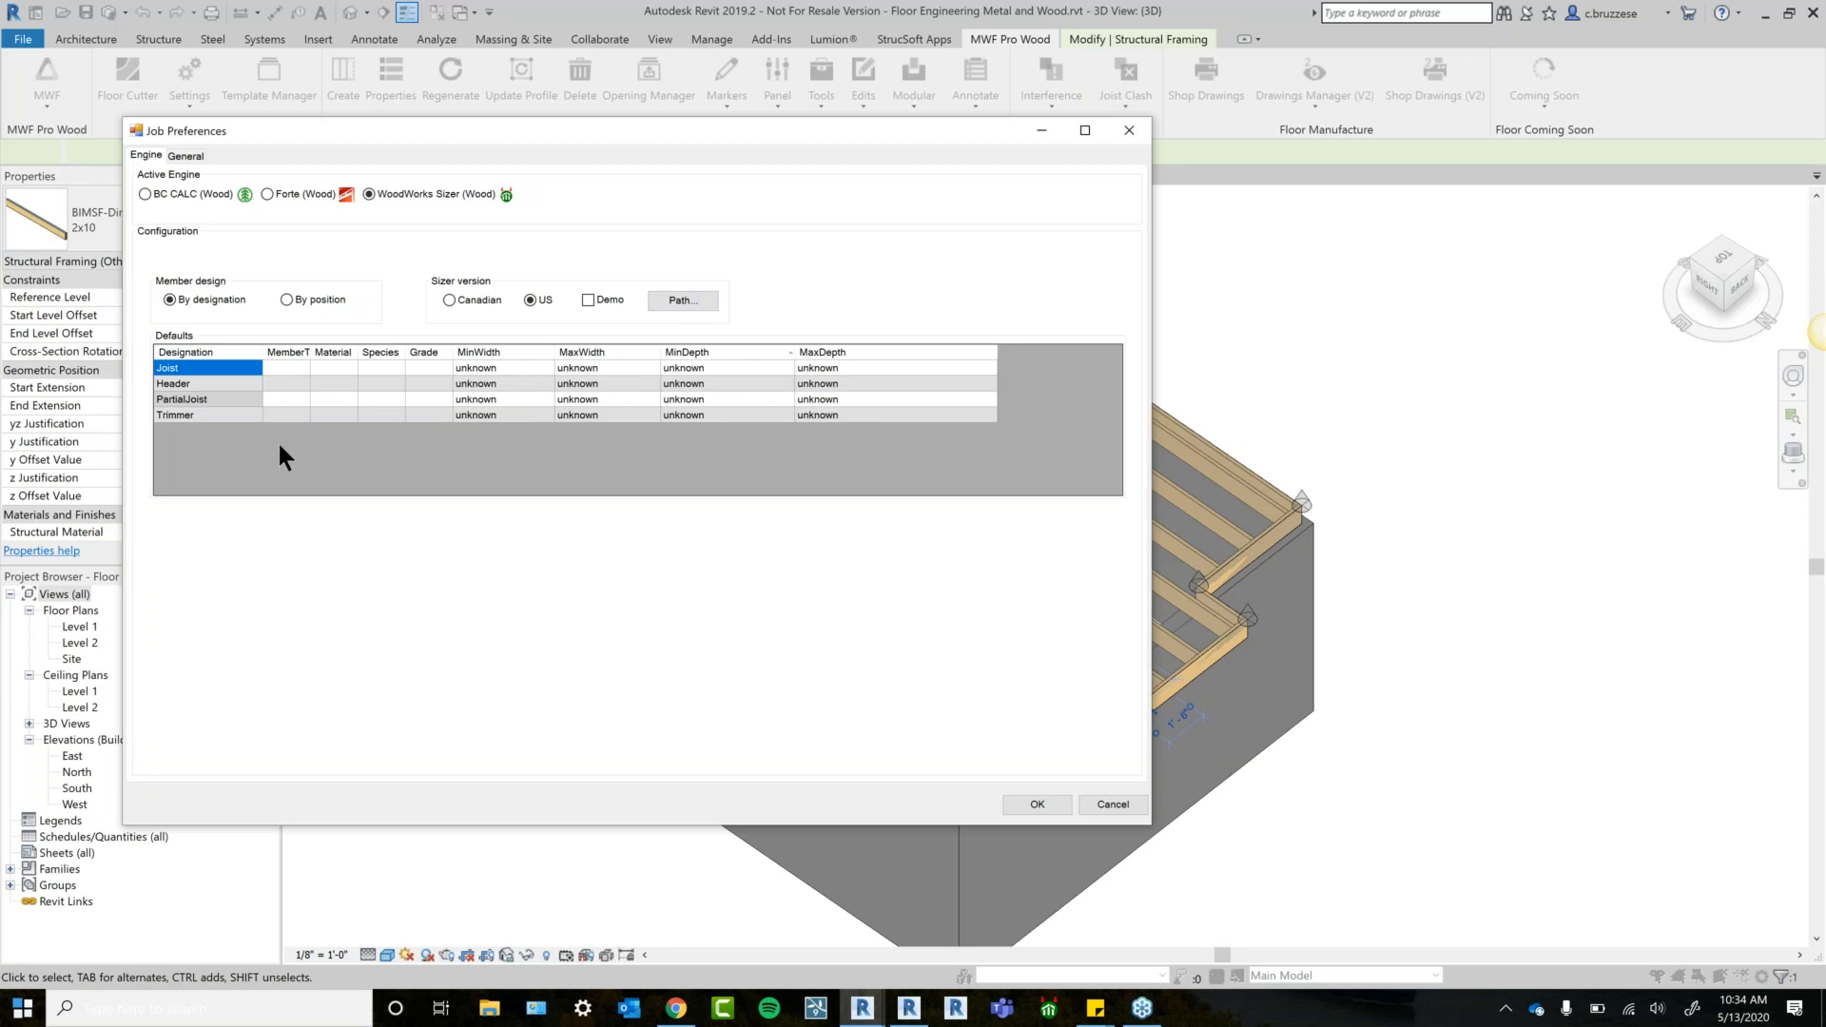
# Set the Joist row's member type to Floor Joist and widen the Material column.
pyautogui.click(282, 369)
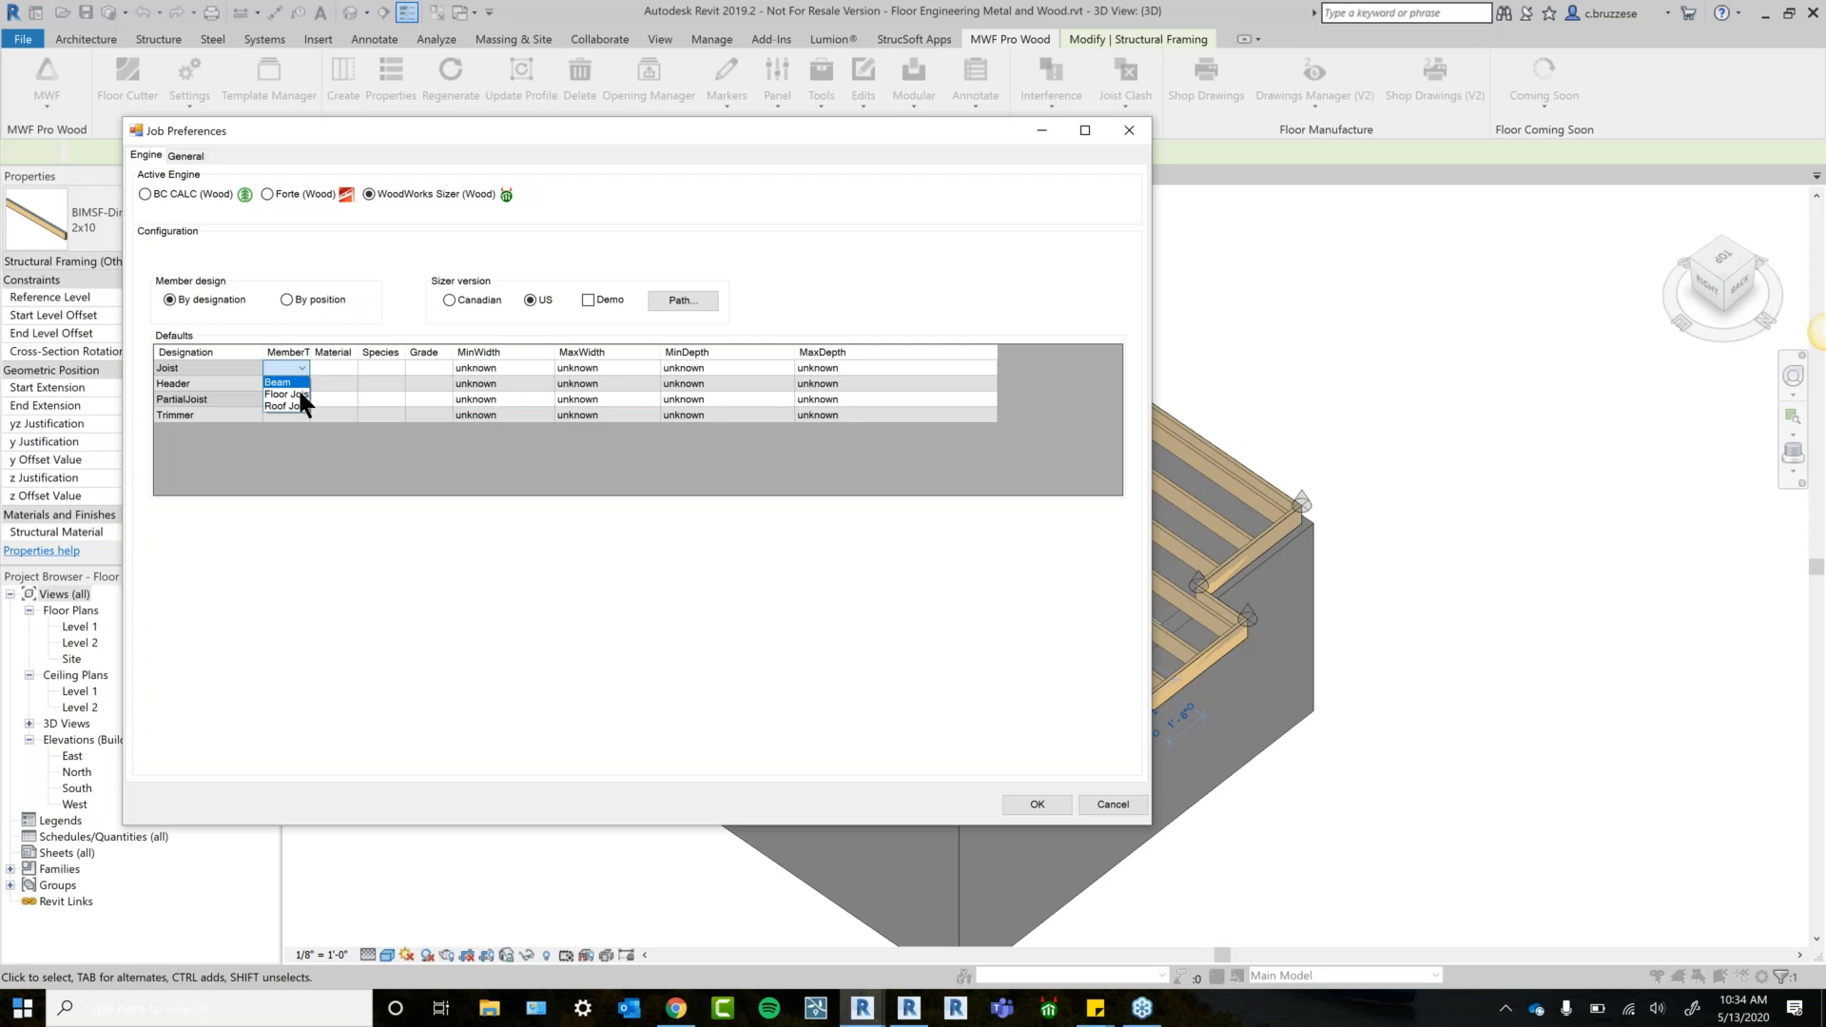
pyautogui.click(294, 403)
pyautogui.moveTo(257, 351); pyautogui.dragTo(238, 351)
pyautogui.click(318, 368)
pyautogui.click(322, 368)
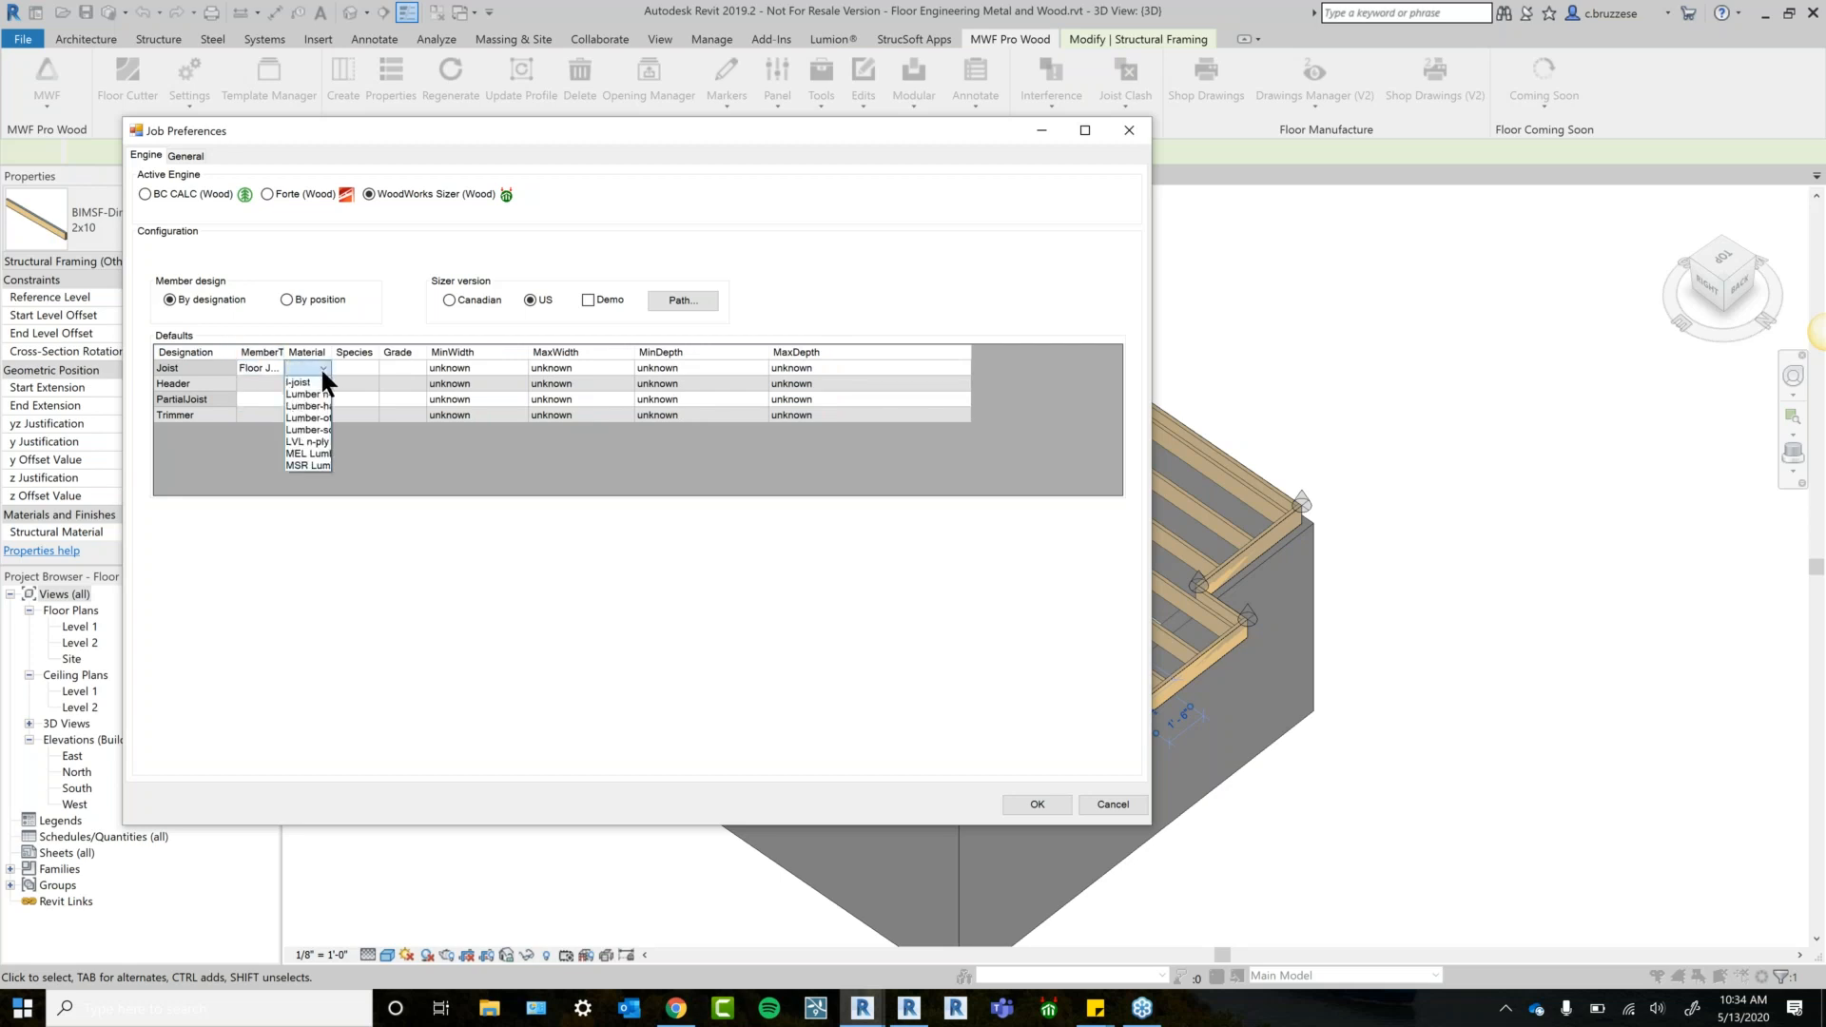
pyautogui.click(377, 322)
pyautogui.moveTo(335, 352); pyautogui.dragTo(383, 354)
# Set the Joist row's material to I-joist, leaving species and grade unchanged.
pyautogui.click(375, 368)
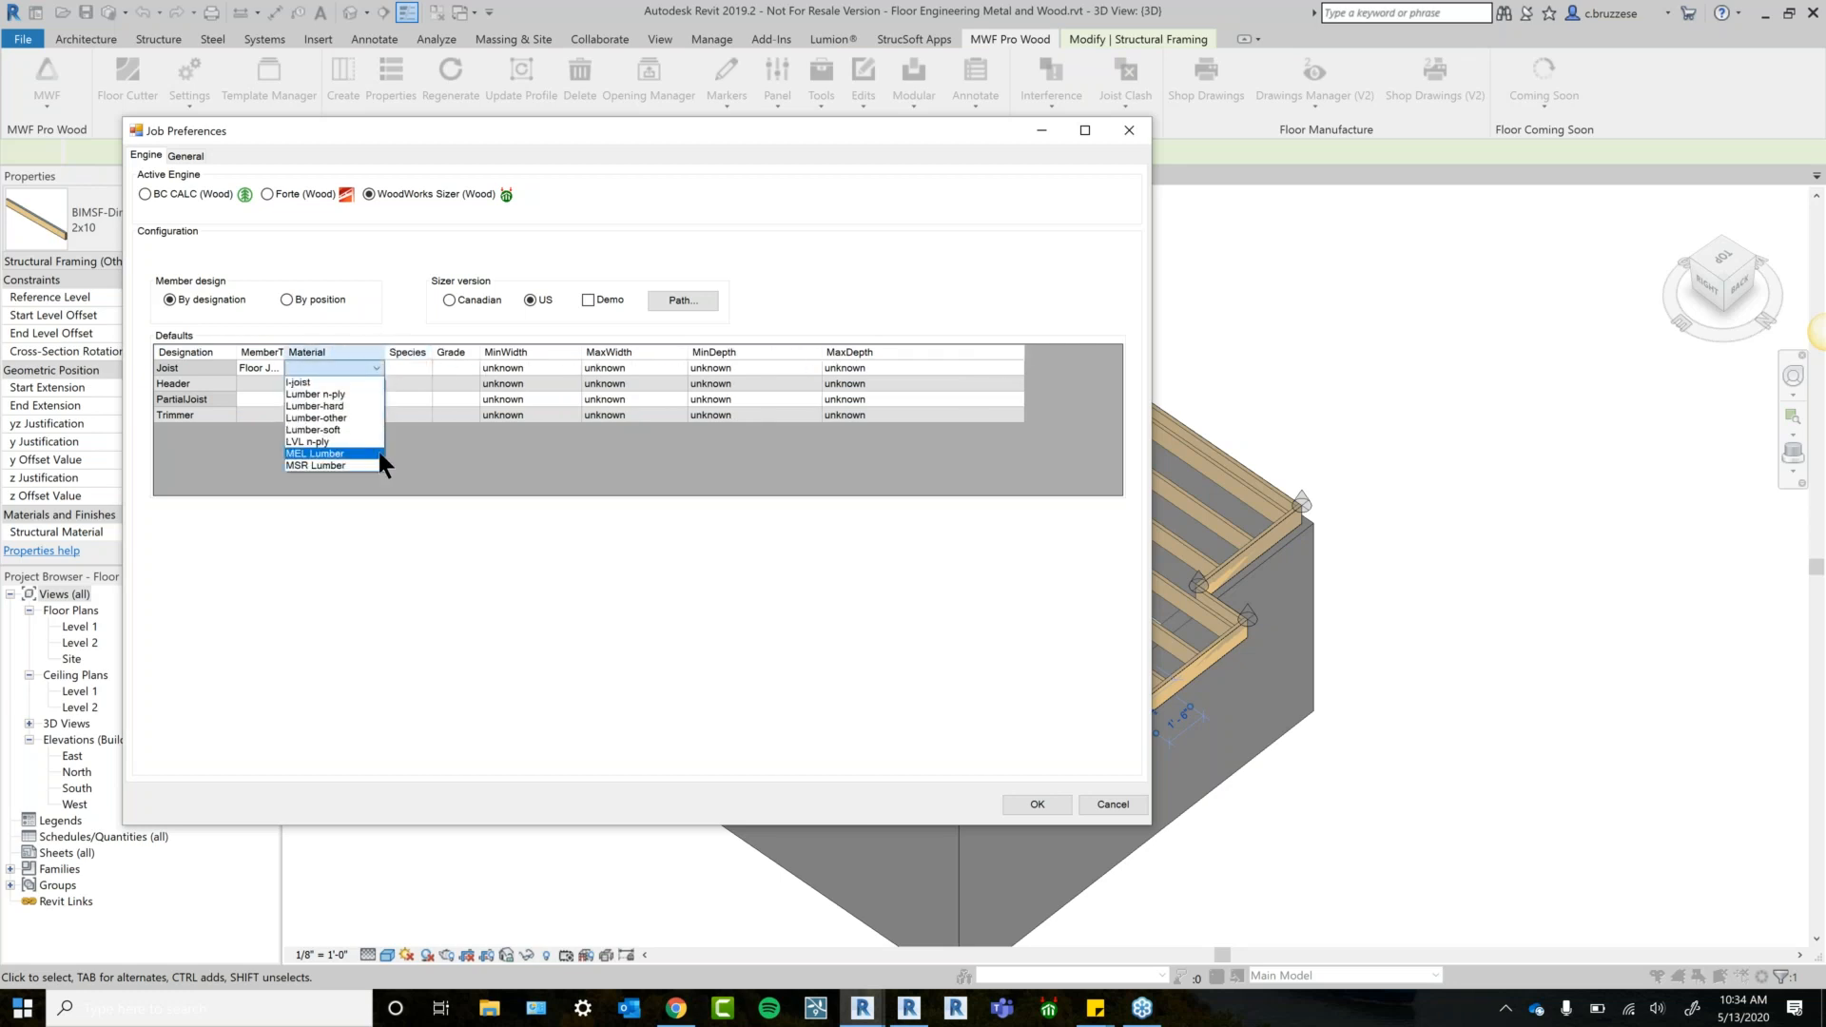
pyautogui.click(419, 368)
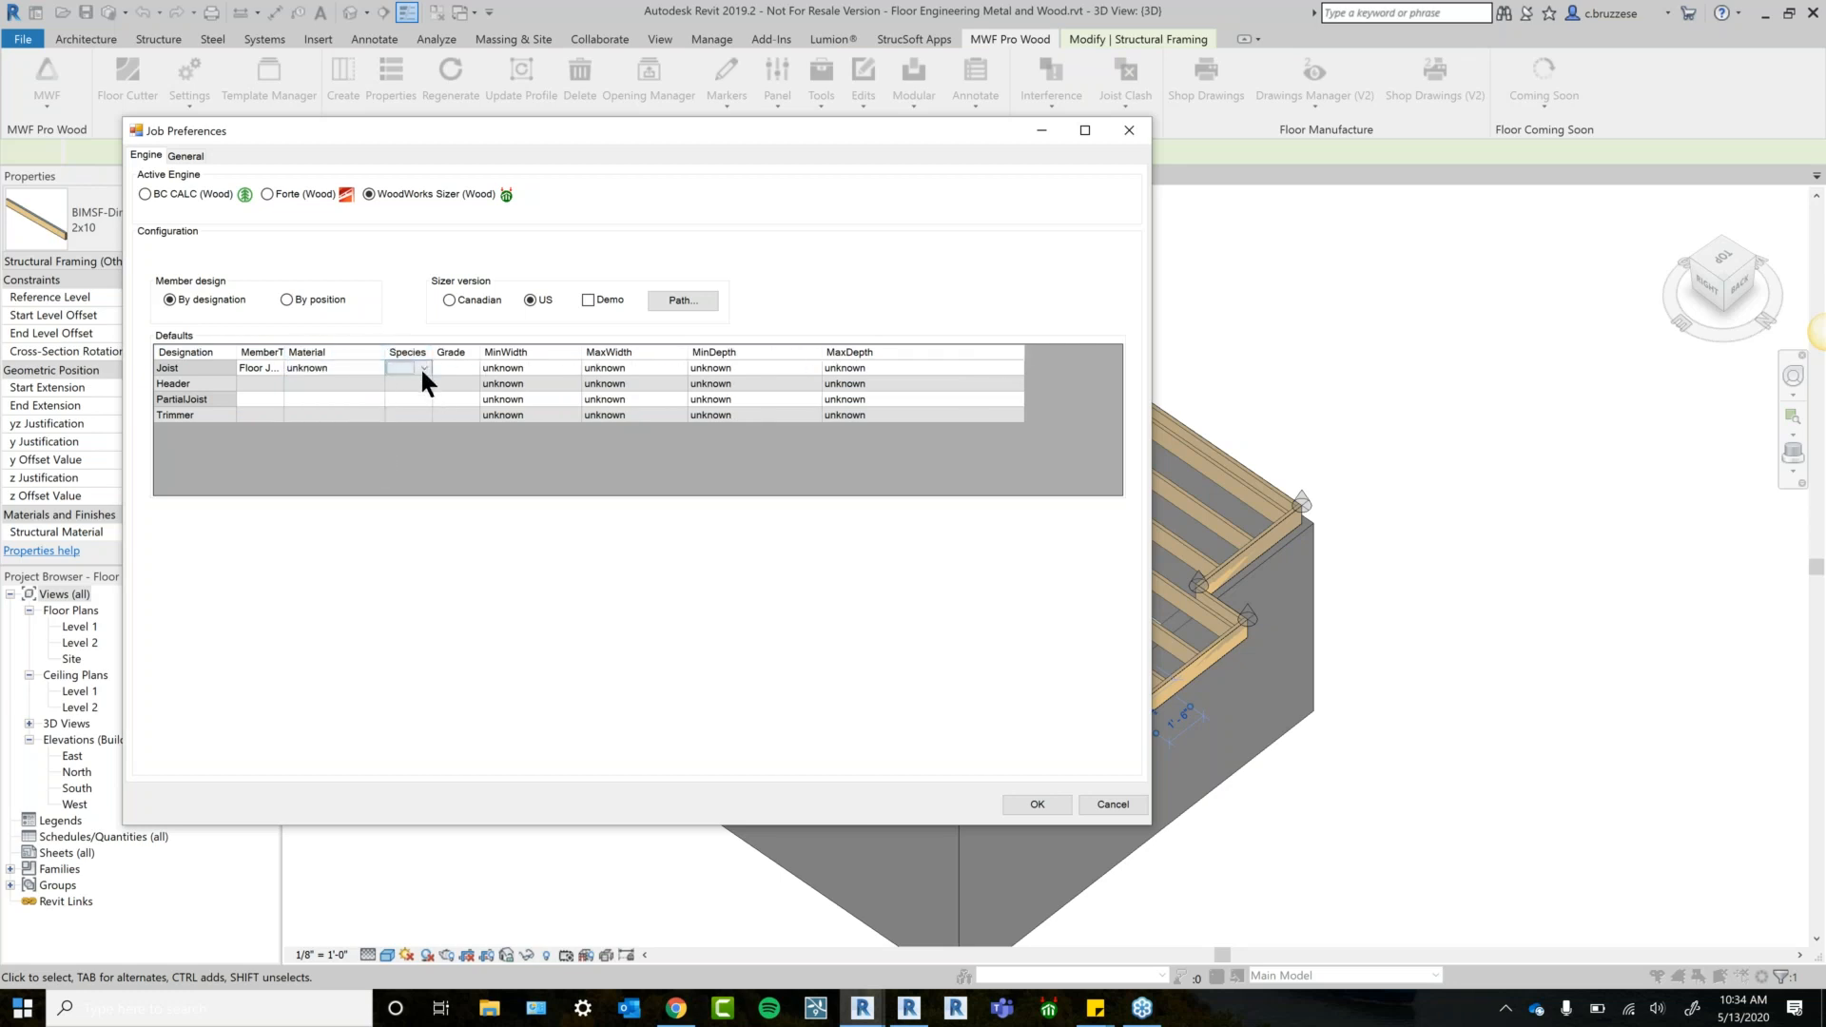
pyautogui.click(370, 366)
pyautogui.click(364, 368)
pyautogui.click(356, 382)
pyautogui.click(409, 370)
pyautogui.click(469, 365)
pyautogui.click(469, 368)
pyautogui.click(311, 367)
pyautogui.click(311, 367)
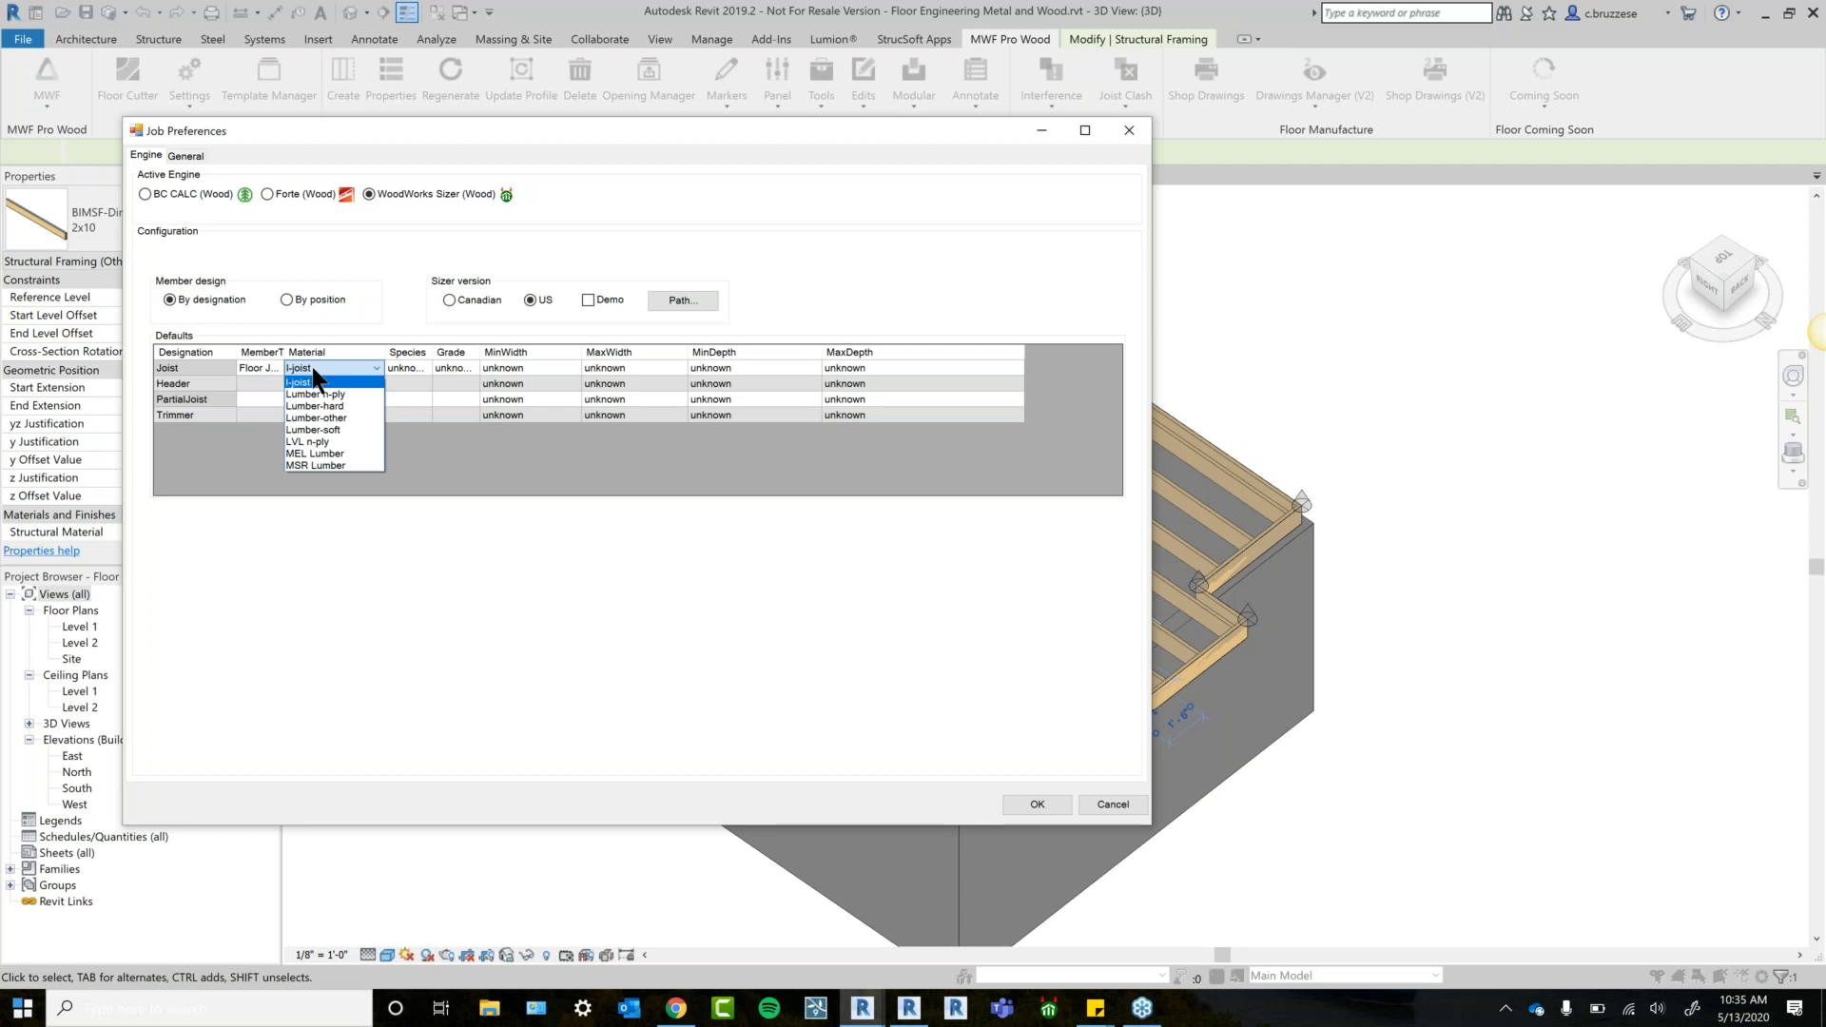
# Set Header, PartialJoist and Trimmer member types to Floor Joist, widen MemberType, and close preferences.
pyautogui.click(267, 374)
pyautogui.click(268, 379)
pyautogui.click(268, 382)
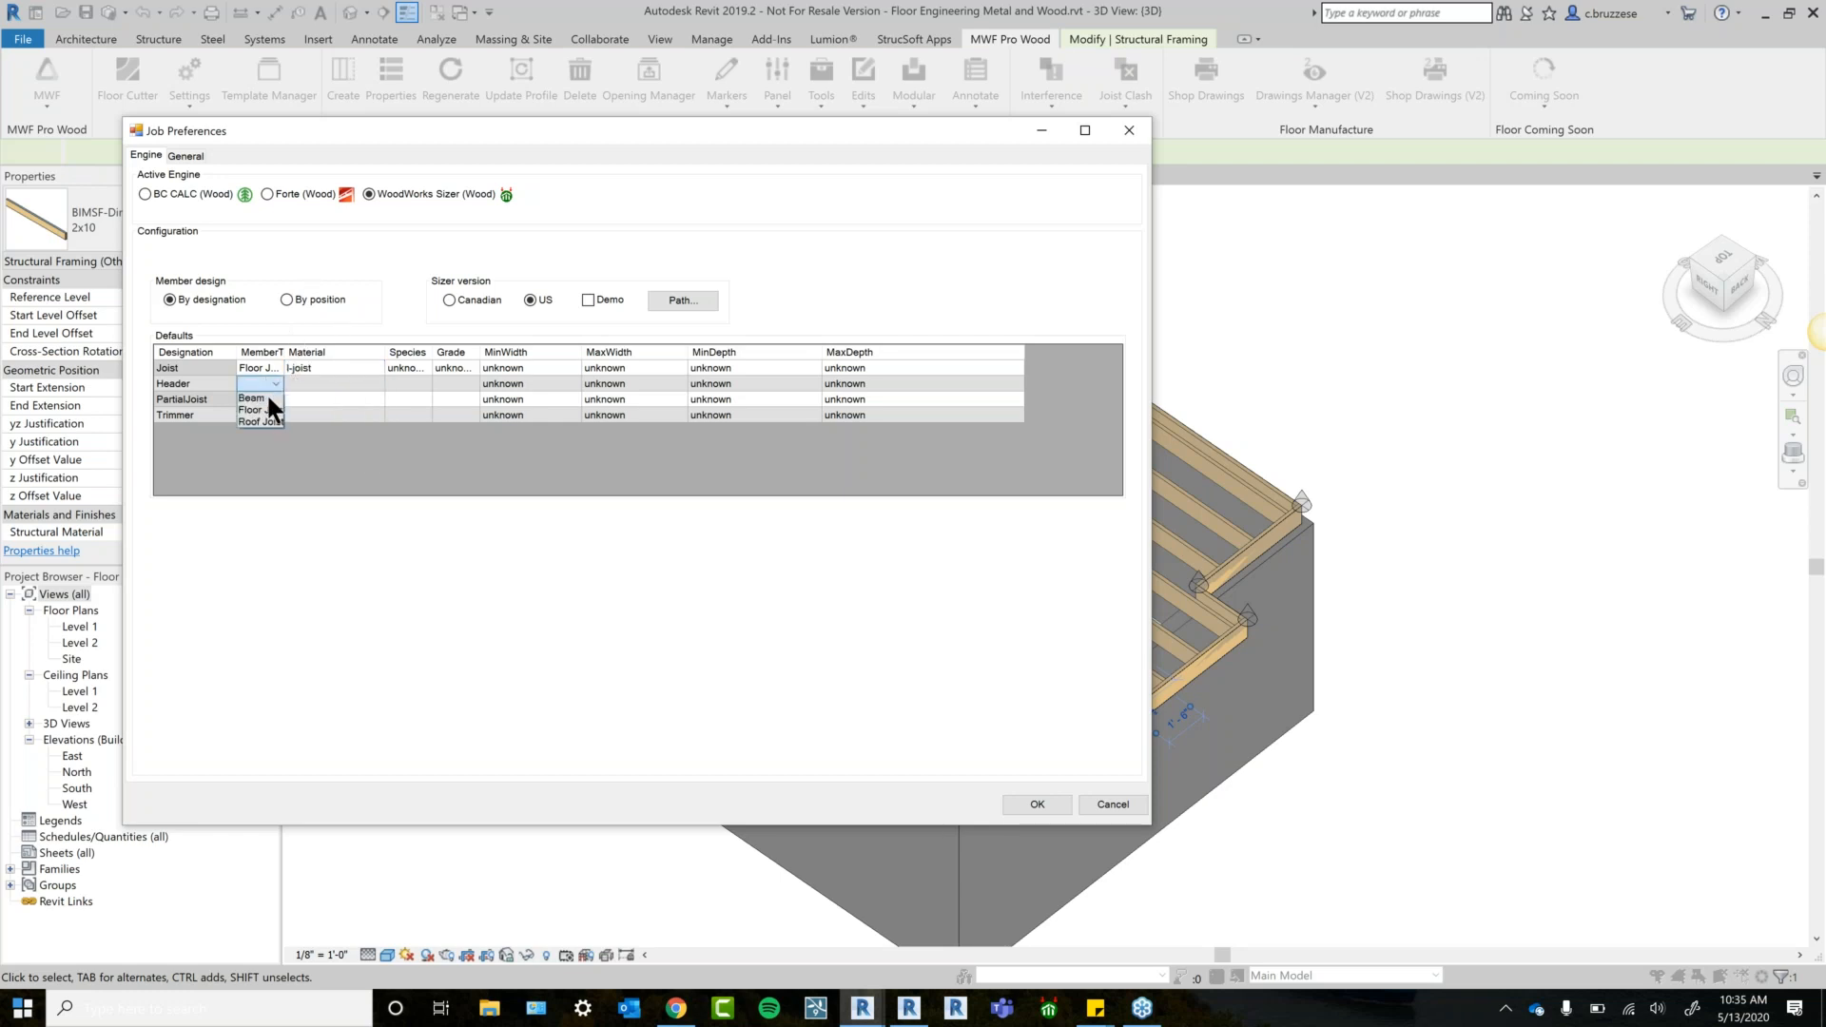
pyautogui.click(270, 410)
pyautogui.click(269, 399)
pyautogui.moveTo(284, 352); pyautogui.dragTo(360, 353)
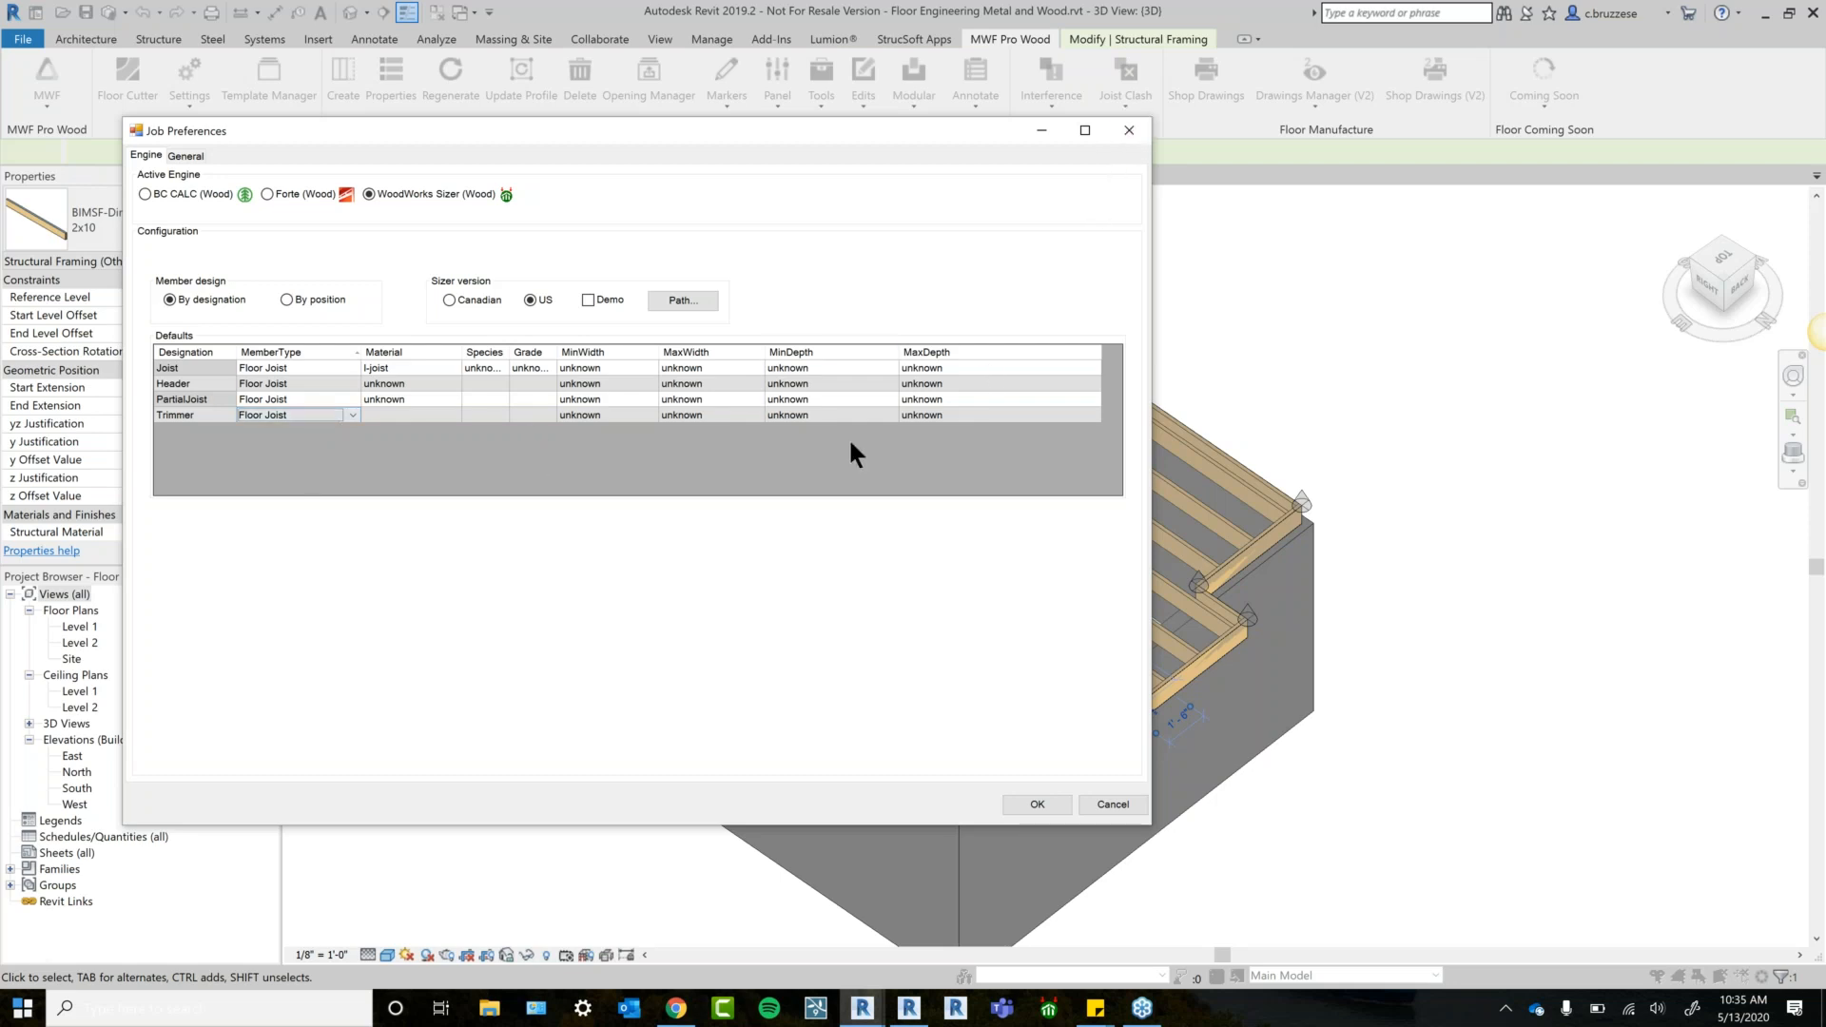
pyautogui.click(1131, 130)
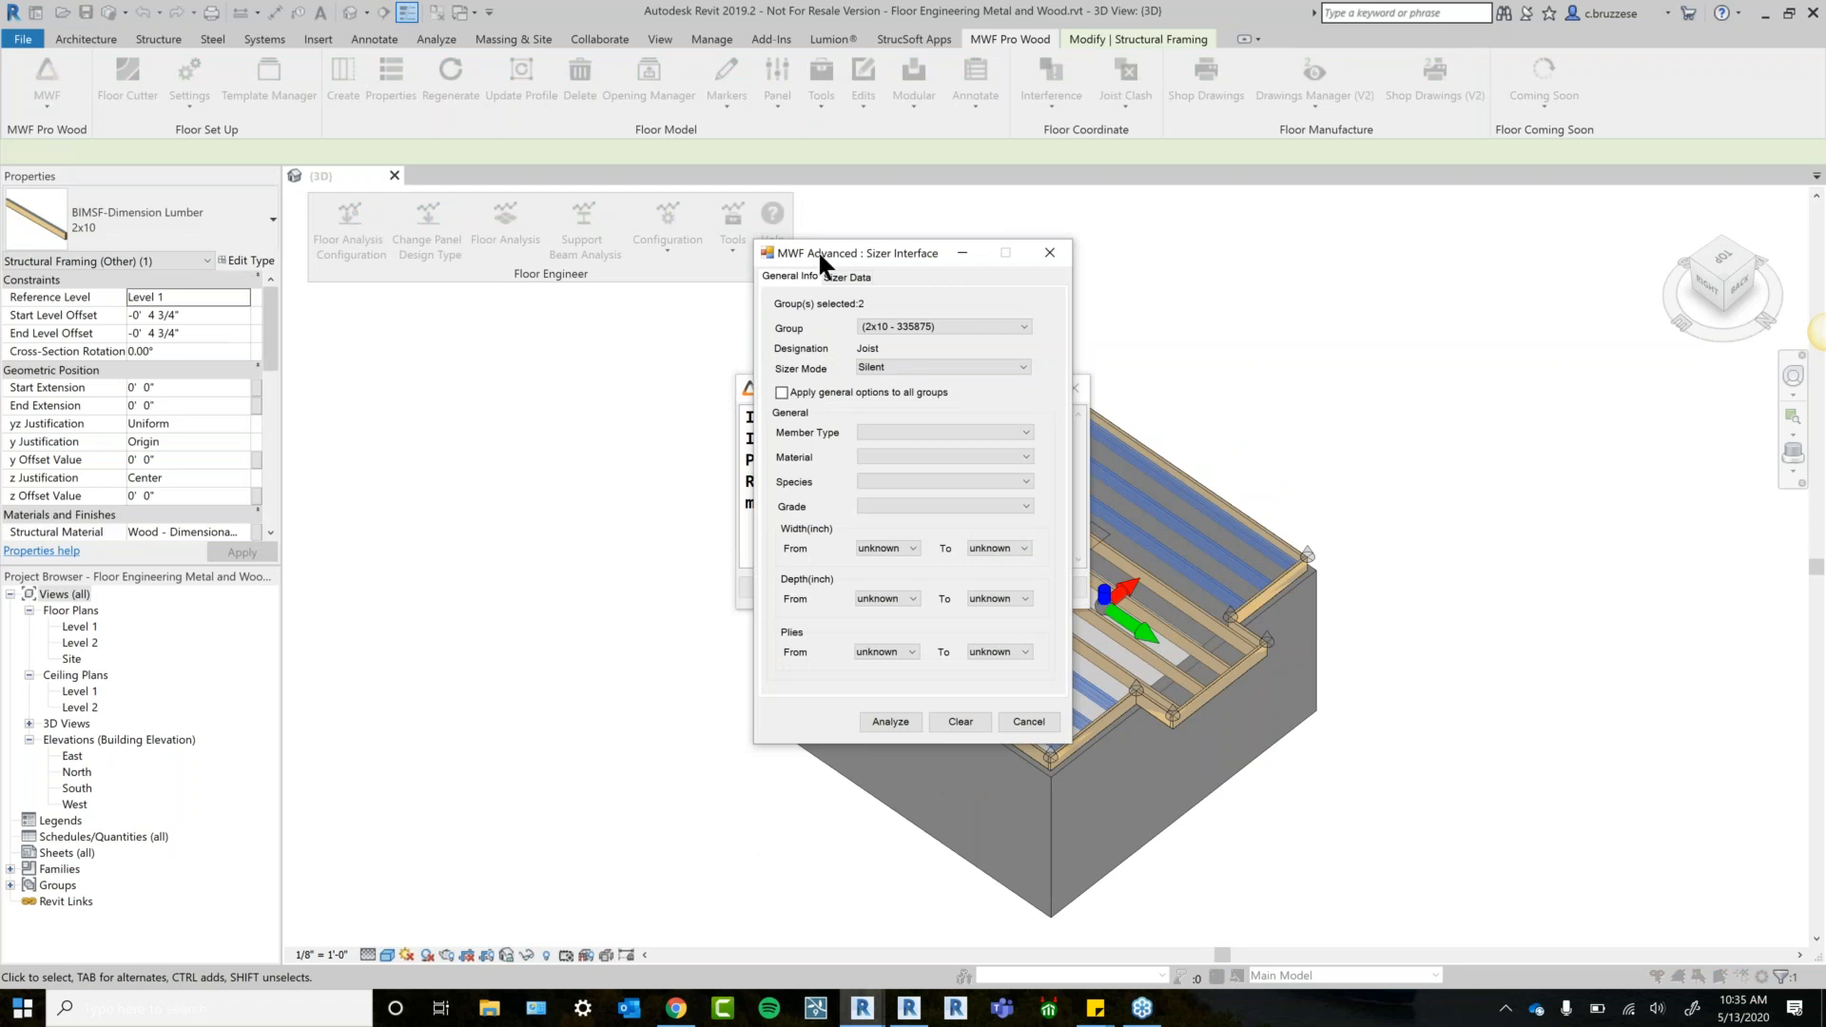
# Move the Sizer window aside, pick group (2x10 - 335875), and choose Interactive sizer mode.
pyautogui.moveTo(818, 253); pyautogui.dragTo(889, 189)
pyautogui.click(1047, 262)
pyautogui.moveTo(1002, 185); pyautogui.dragTo(819, 181)
pyautogui.click(792, 264)
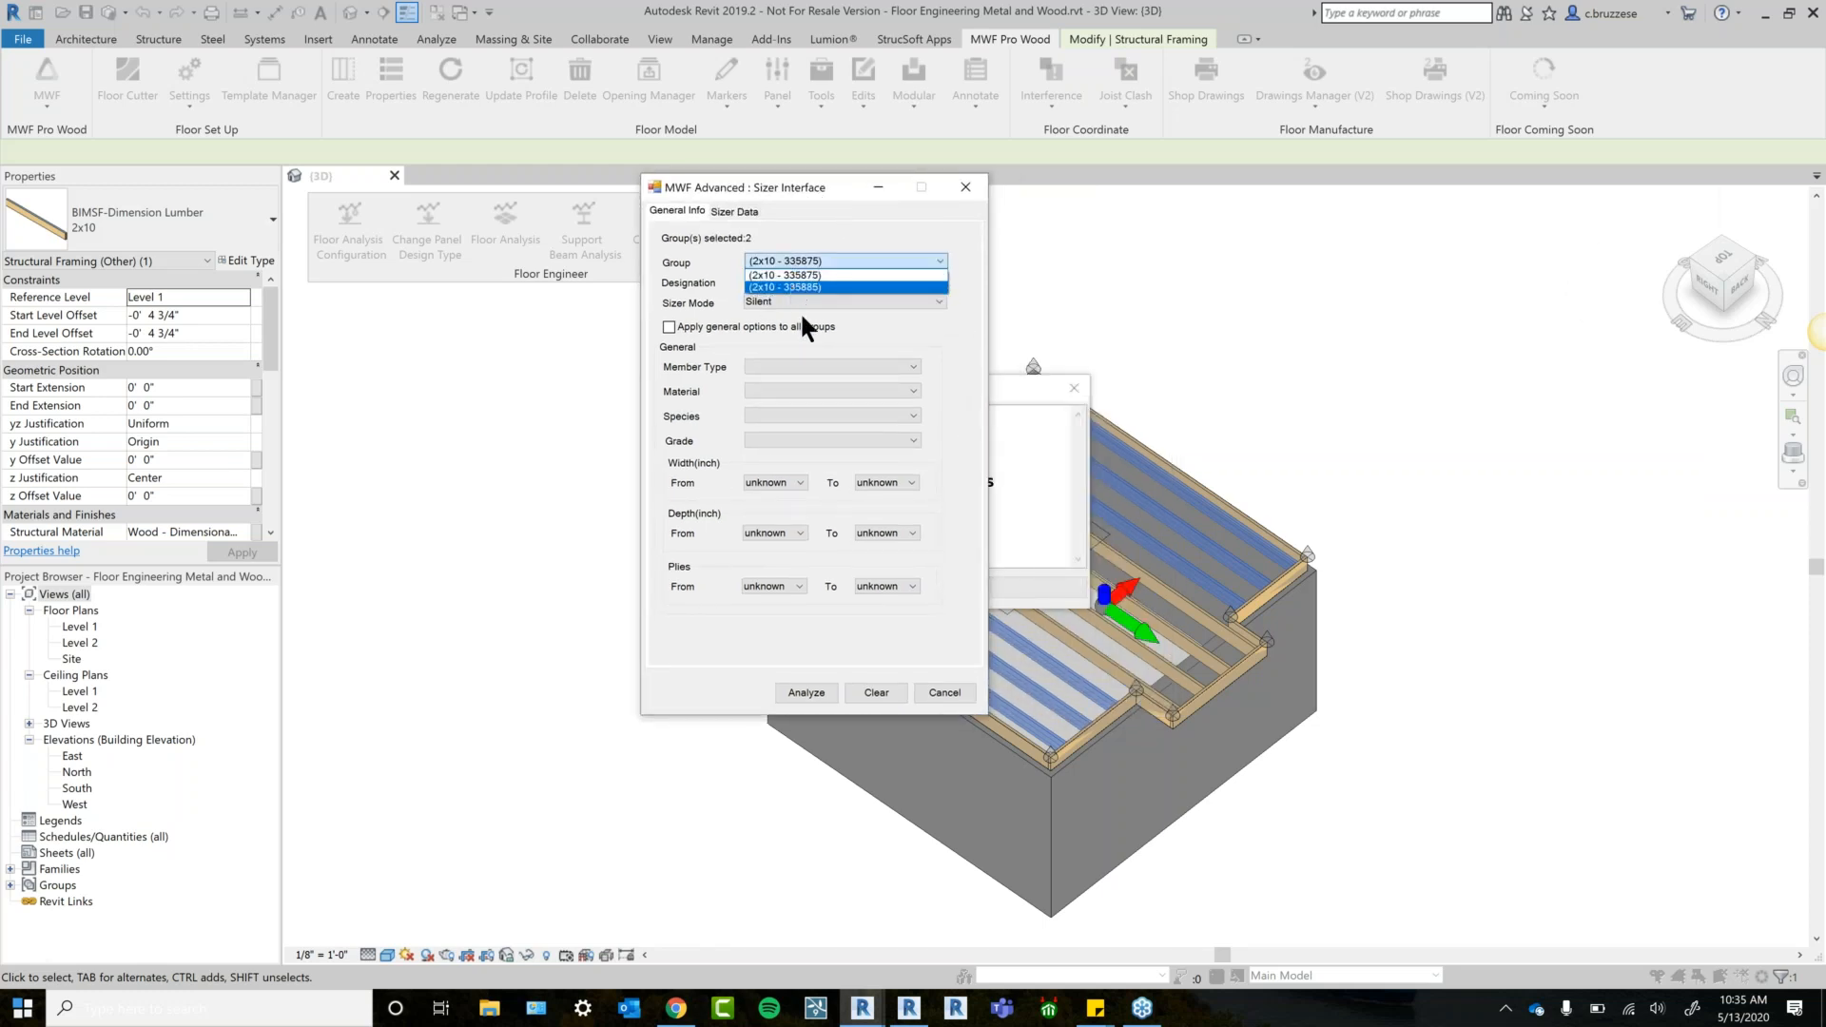
pyautogui.click(799, 284)
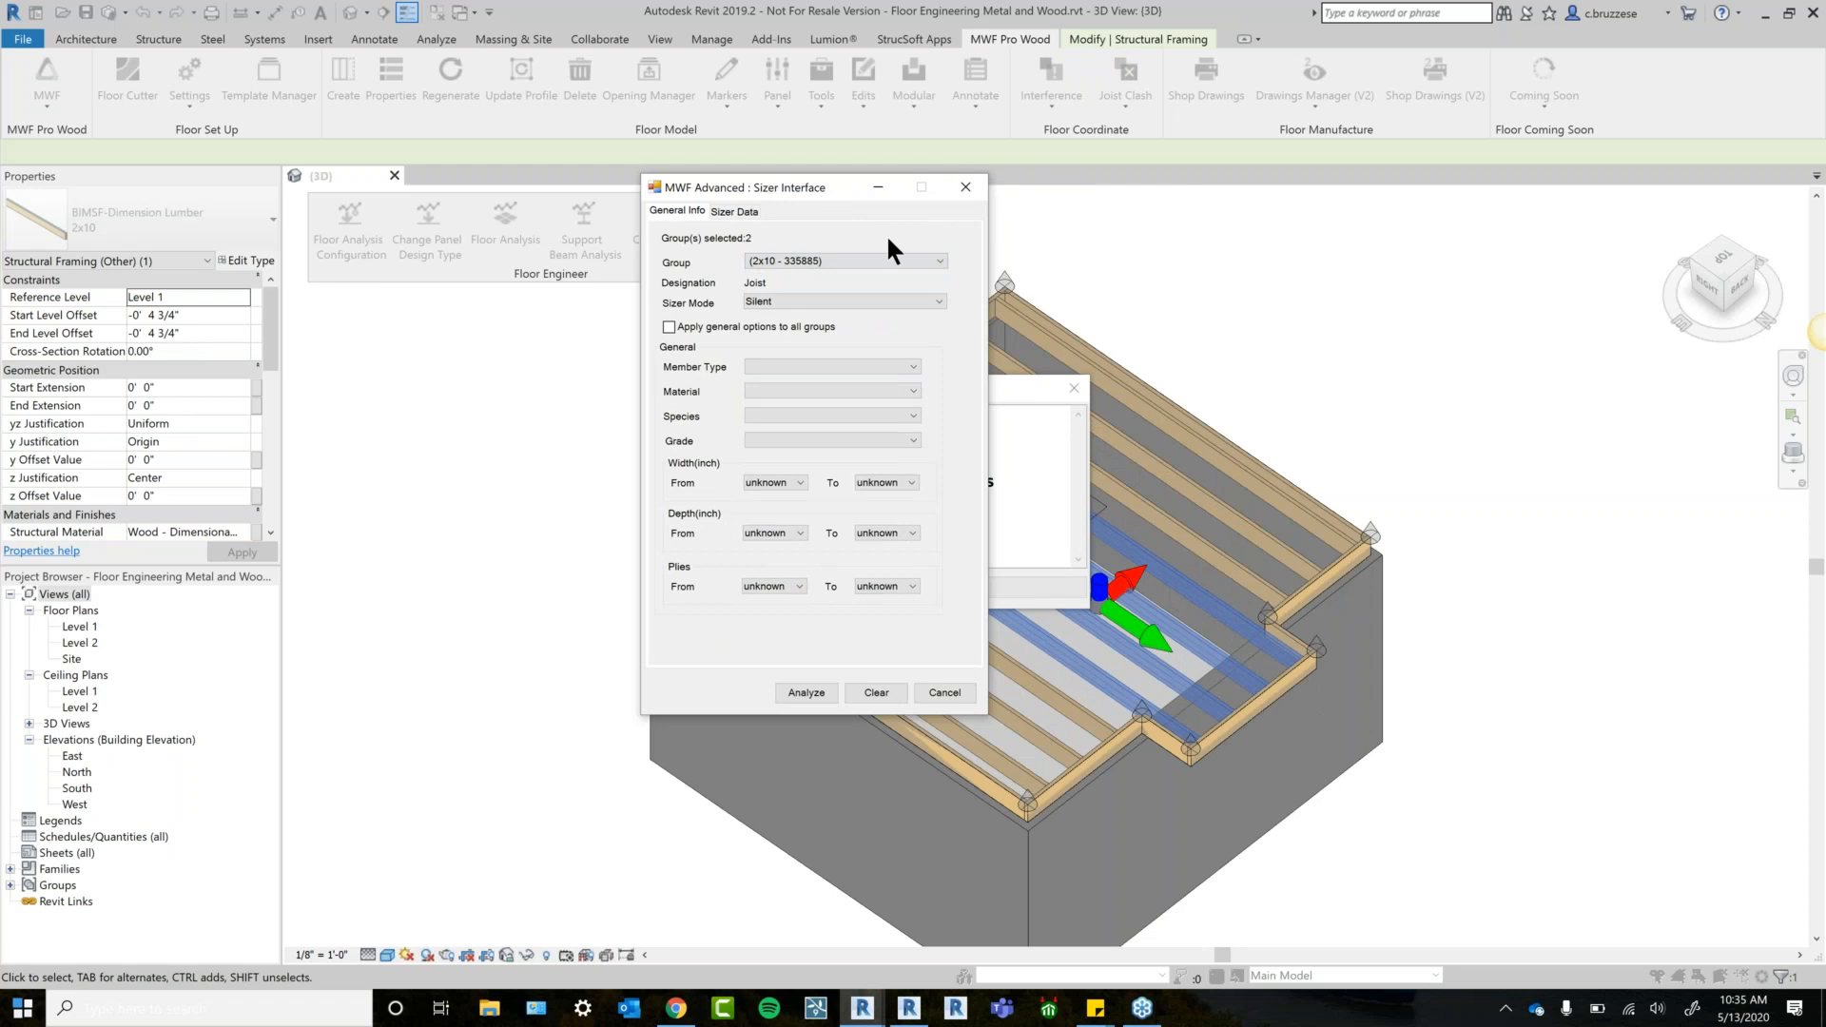
pyautogui.click(805, 266)
pyautogui.click(808, 274)
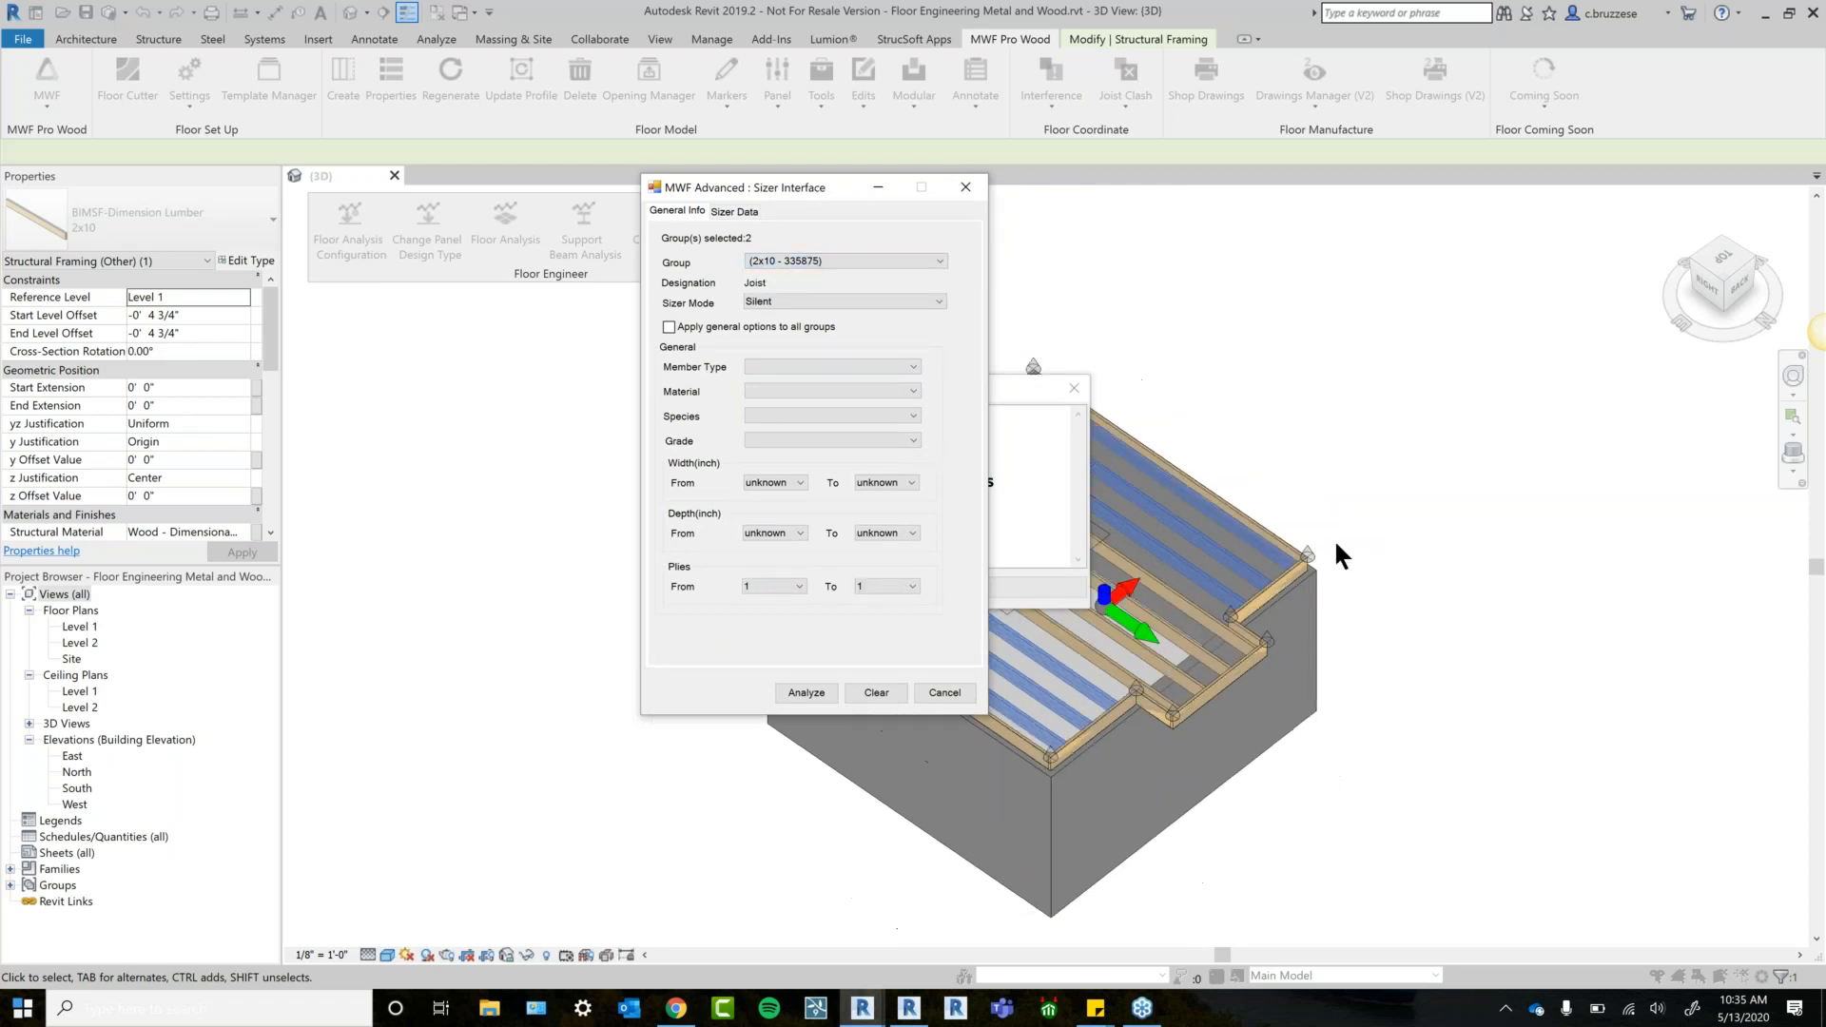
pyautogui.click(847, 301)
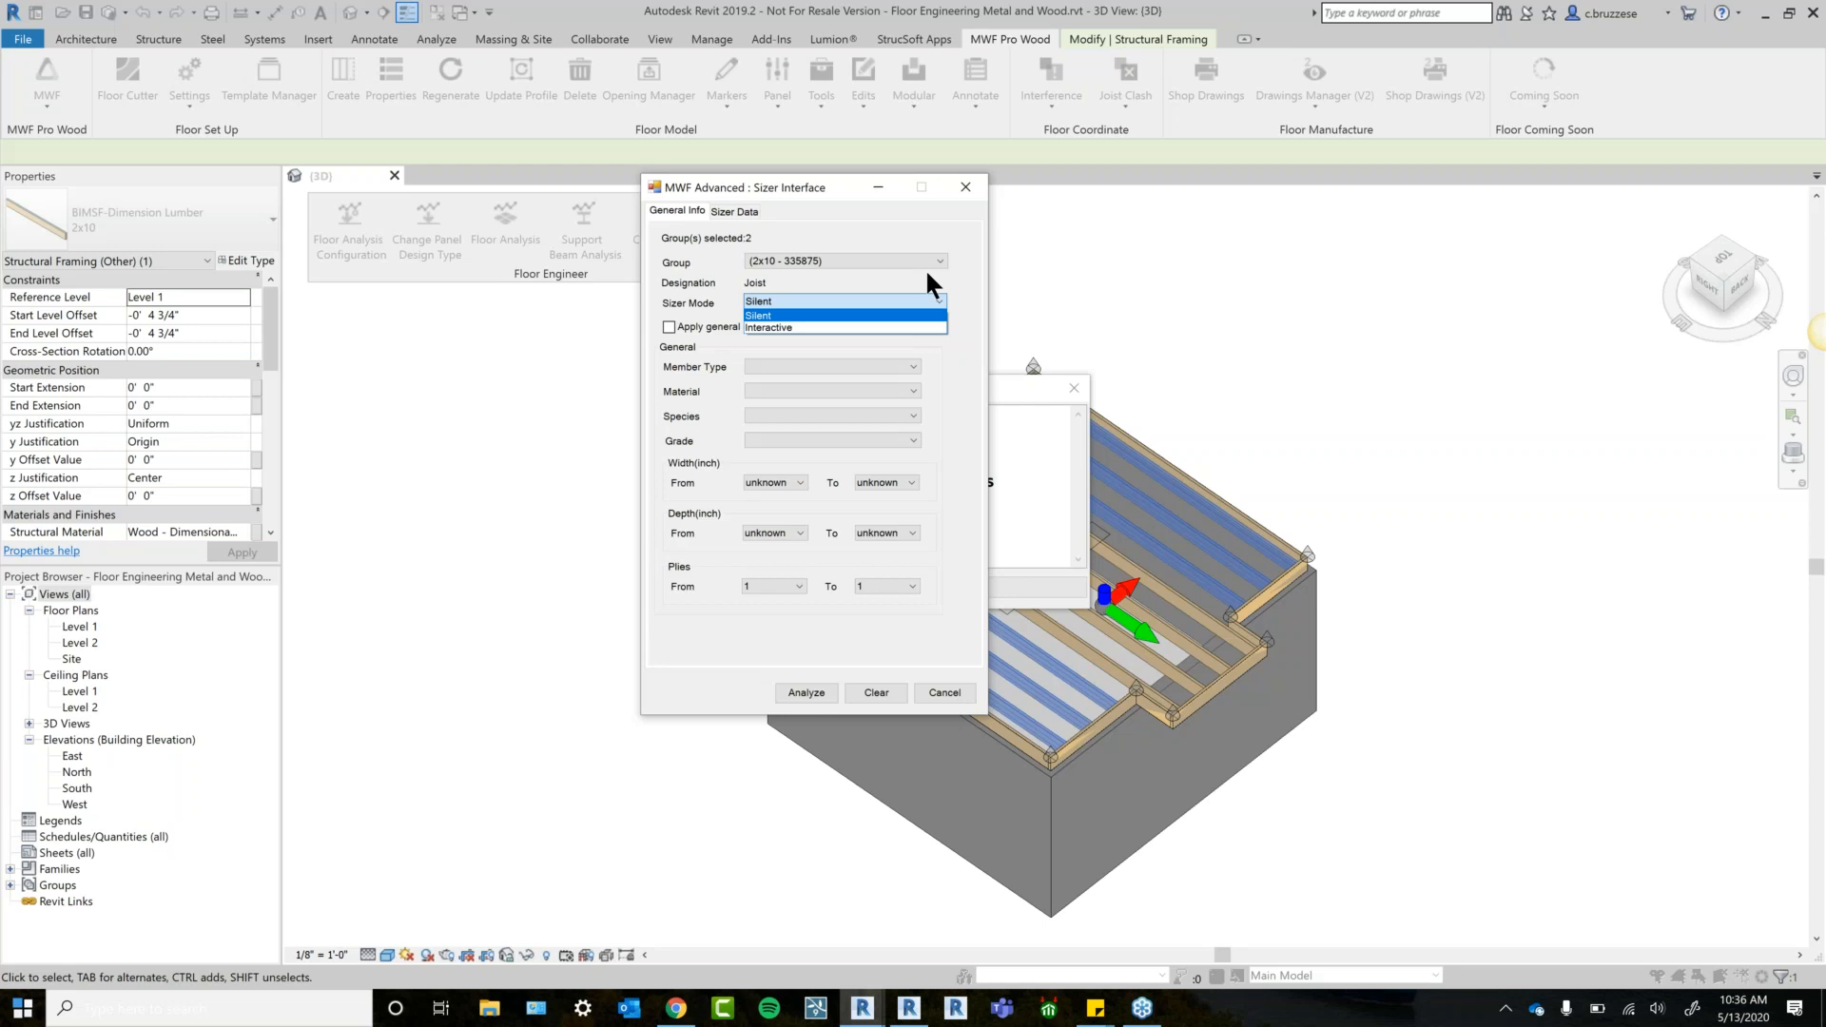
pyautogui.click(904, 327)
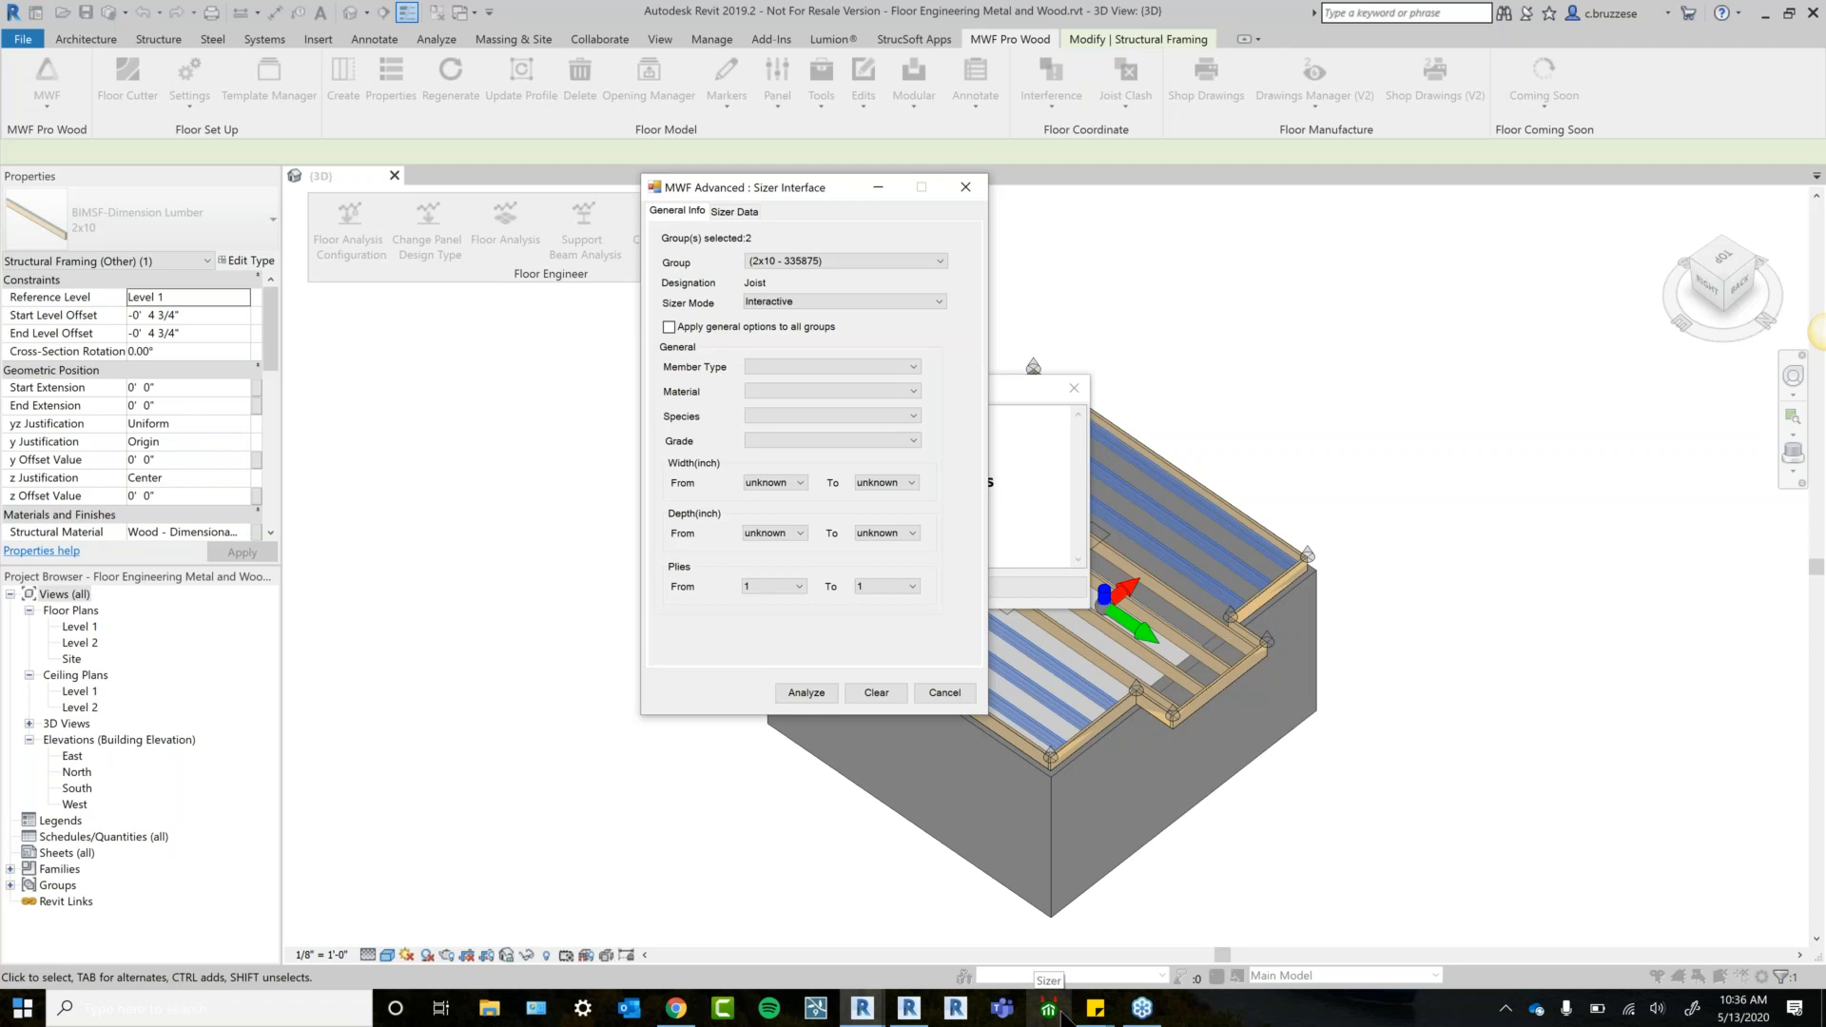
# Set Sizer mode to Silent and member type to Floor Joist, keeping I-joist material, applied to all groups.
pyautogui.click(862, 299)
pyautogui.click(856, 323)
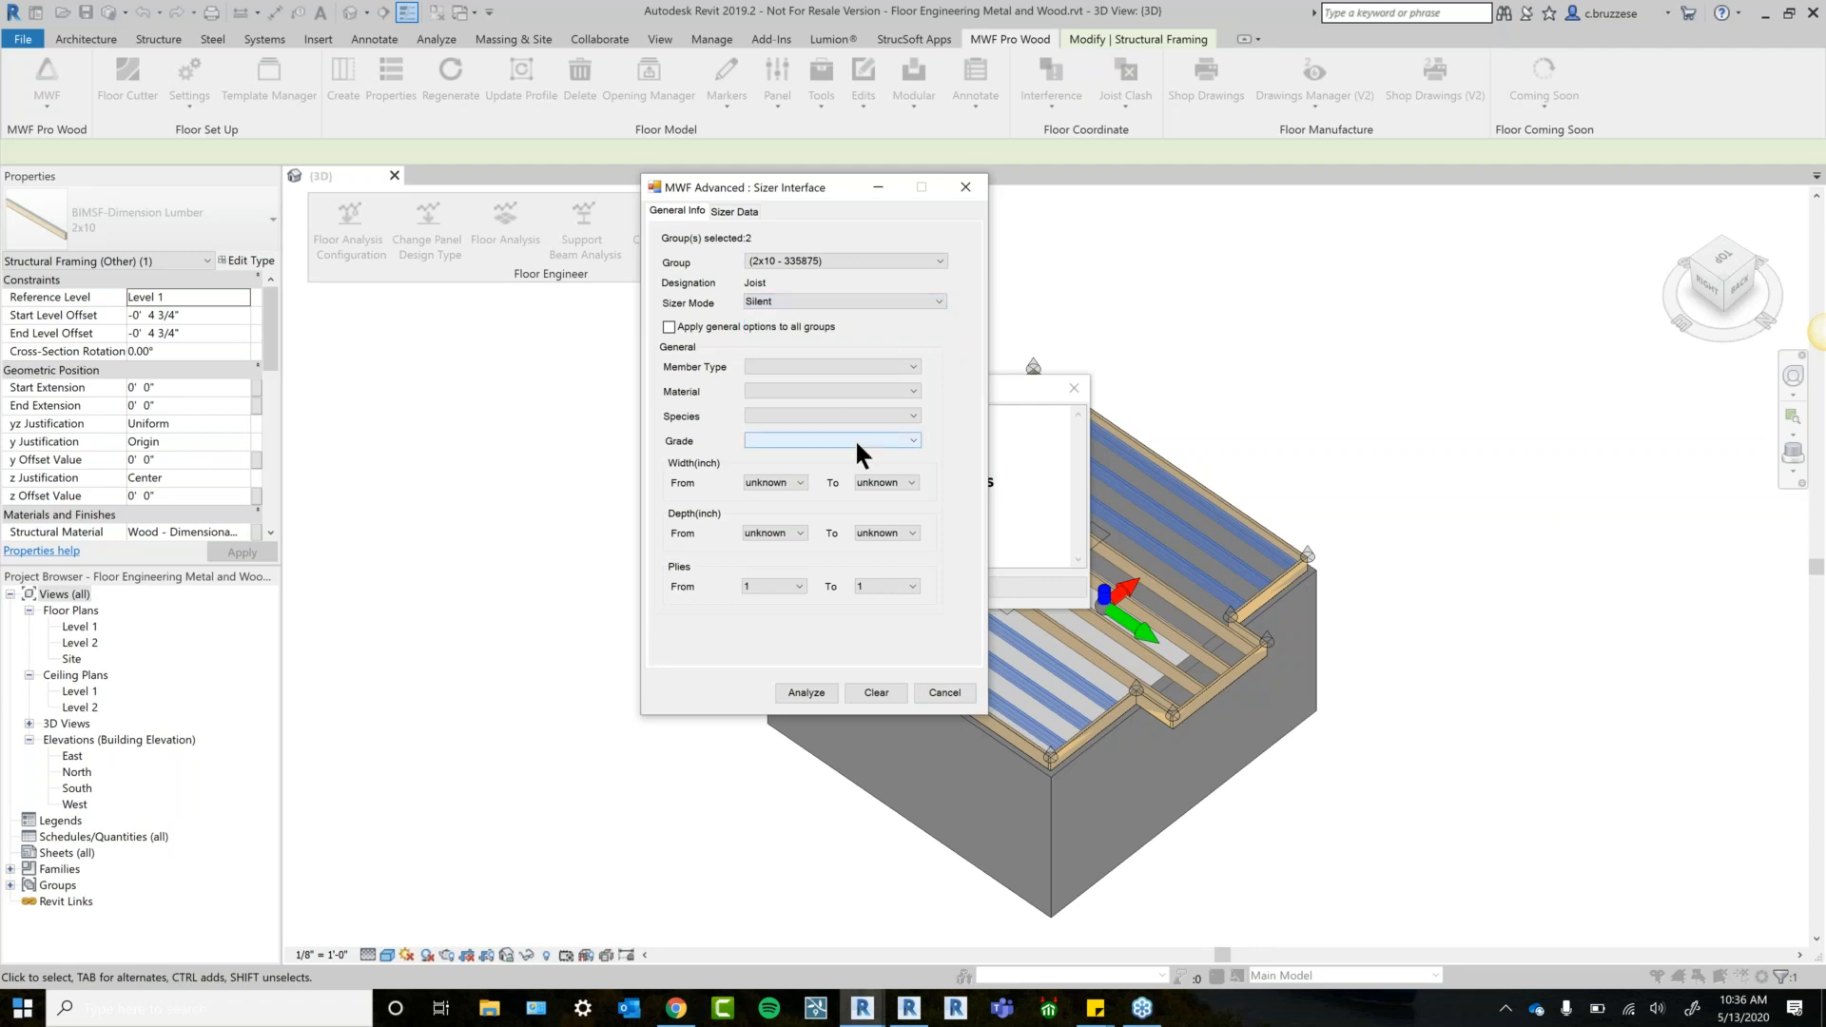
pyautogui.click(835, 360)
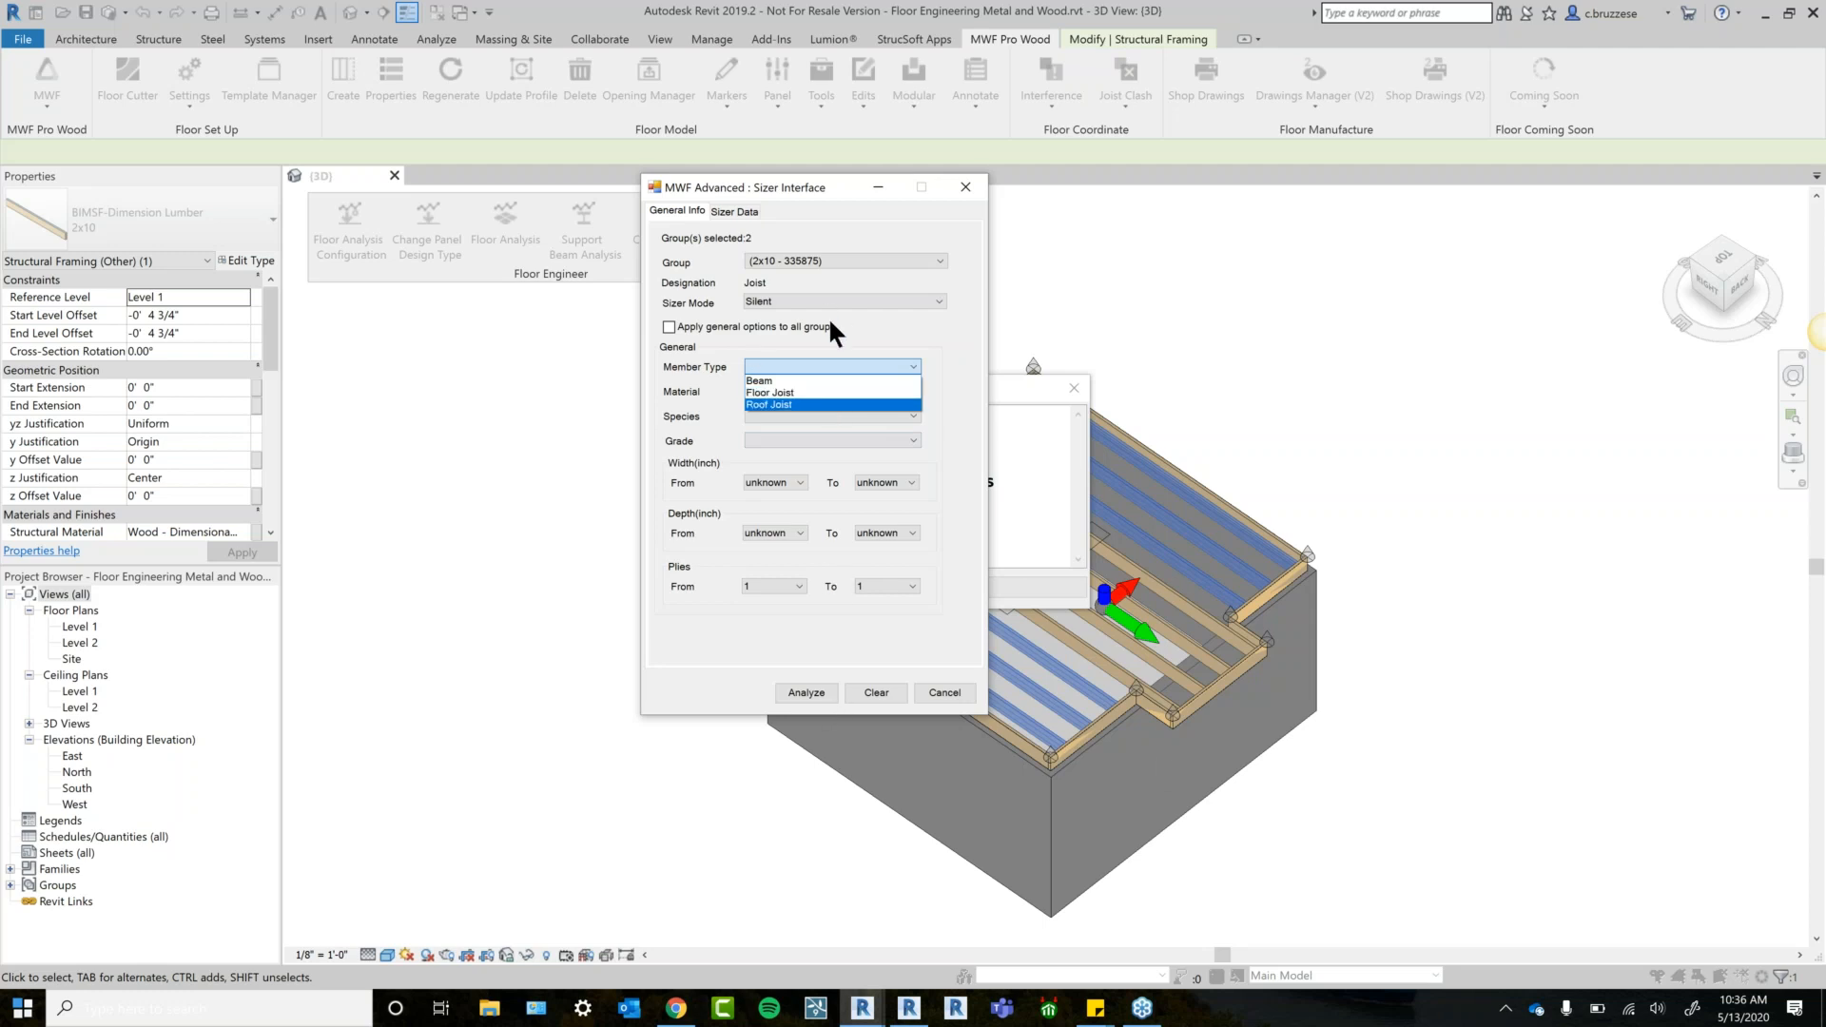
pyautogui.click(896, 325)
pyautogui.click(762, 367)
pyautogui.click(759, 392)
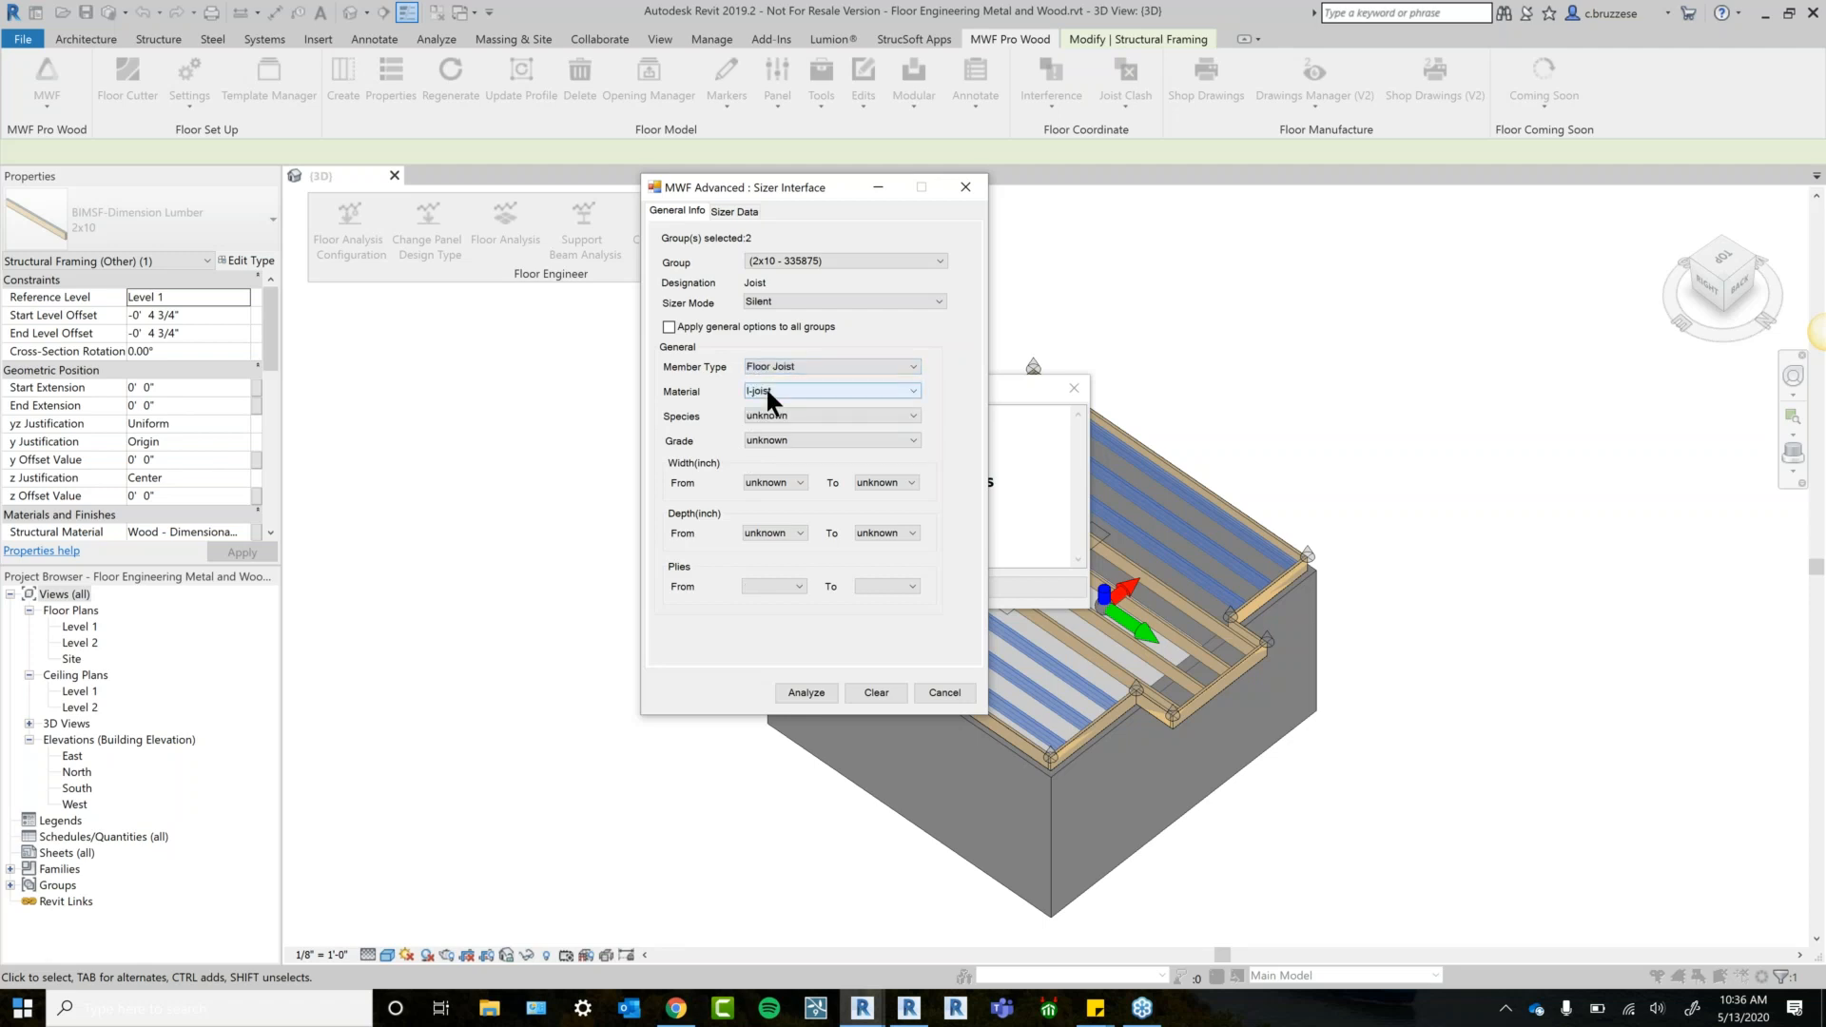
pyautogui.click(766, 390)
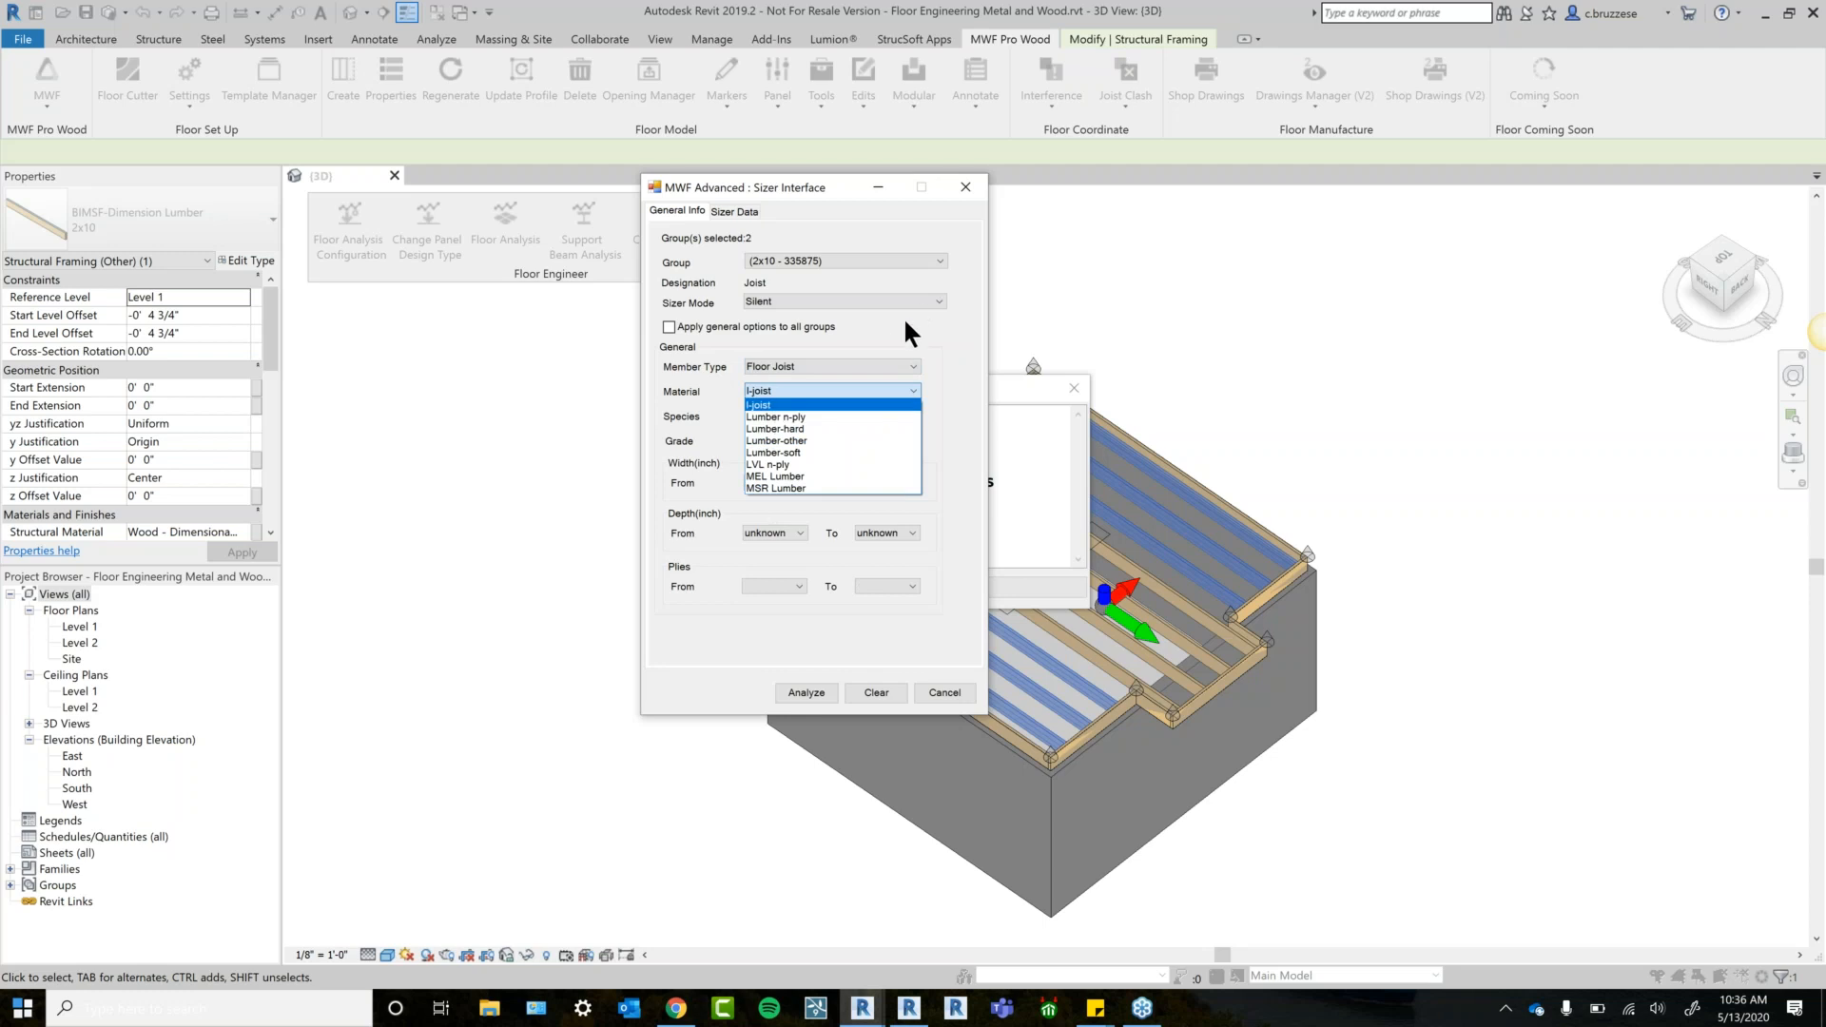
pyautogui.click(961, 345)
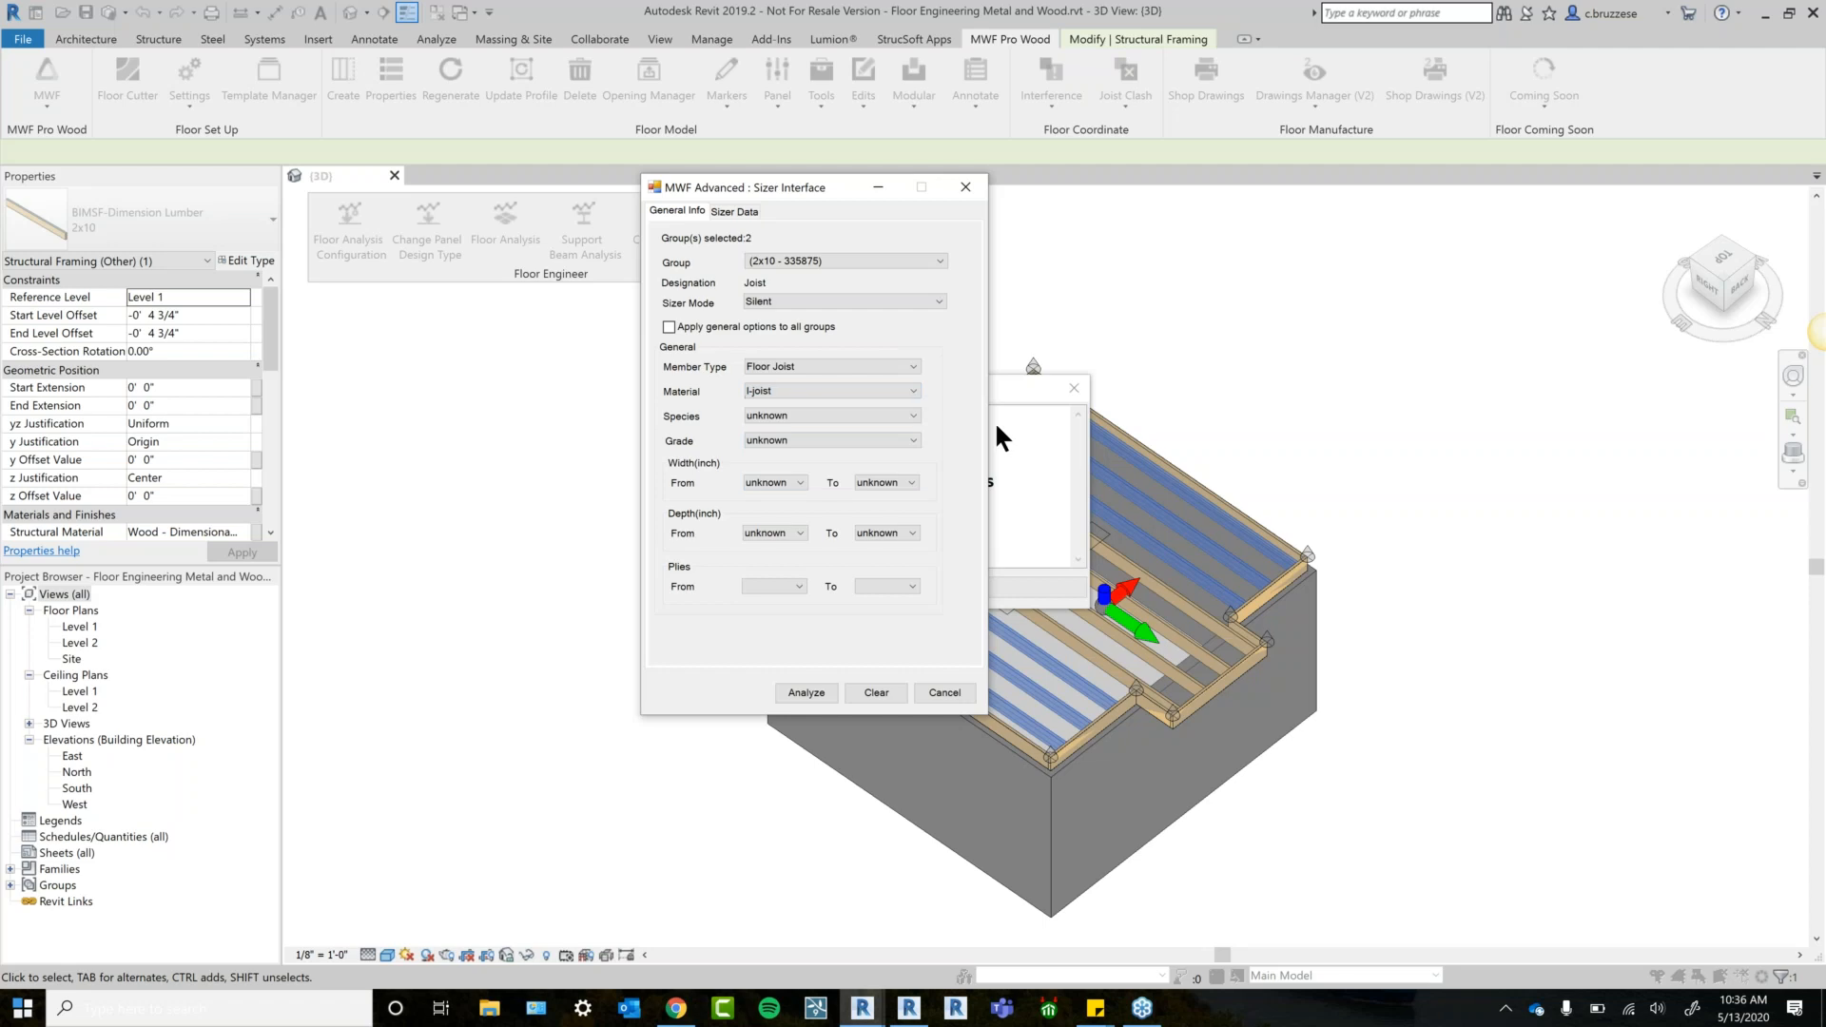
pyautogui.click(757, 327)
pyautogui.click(789, 393)
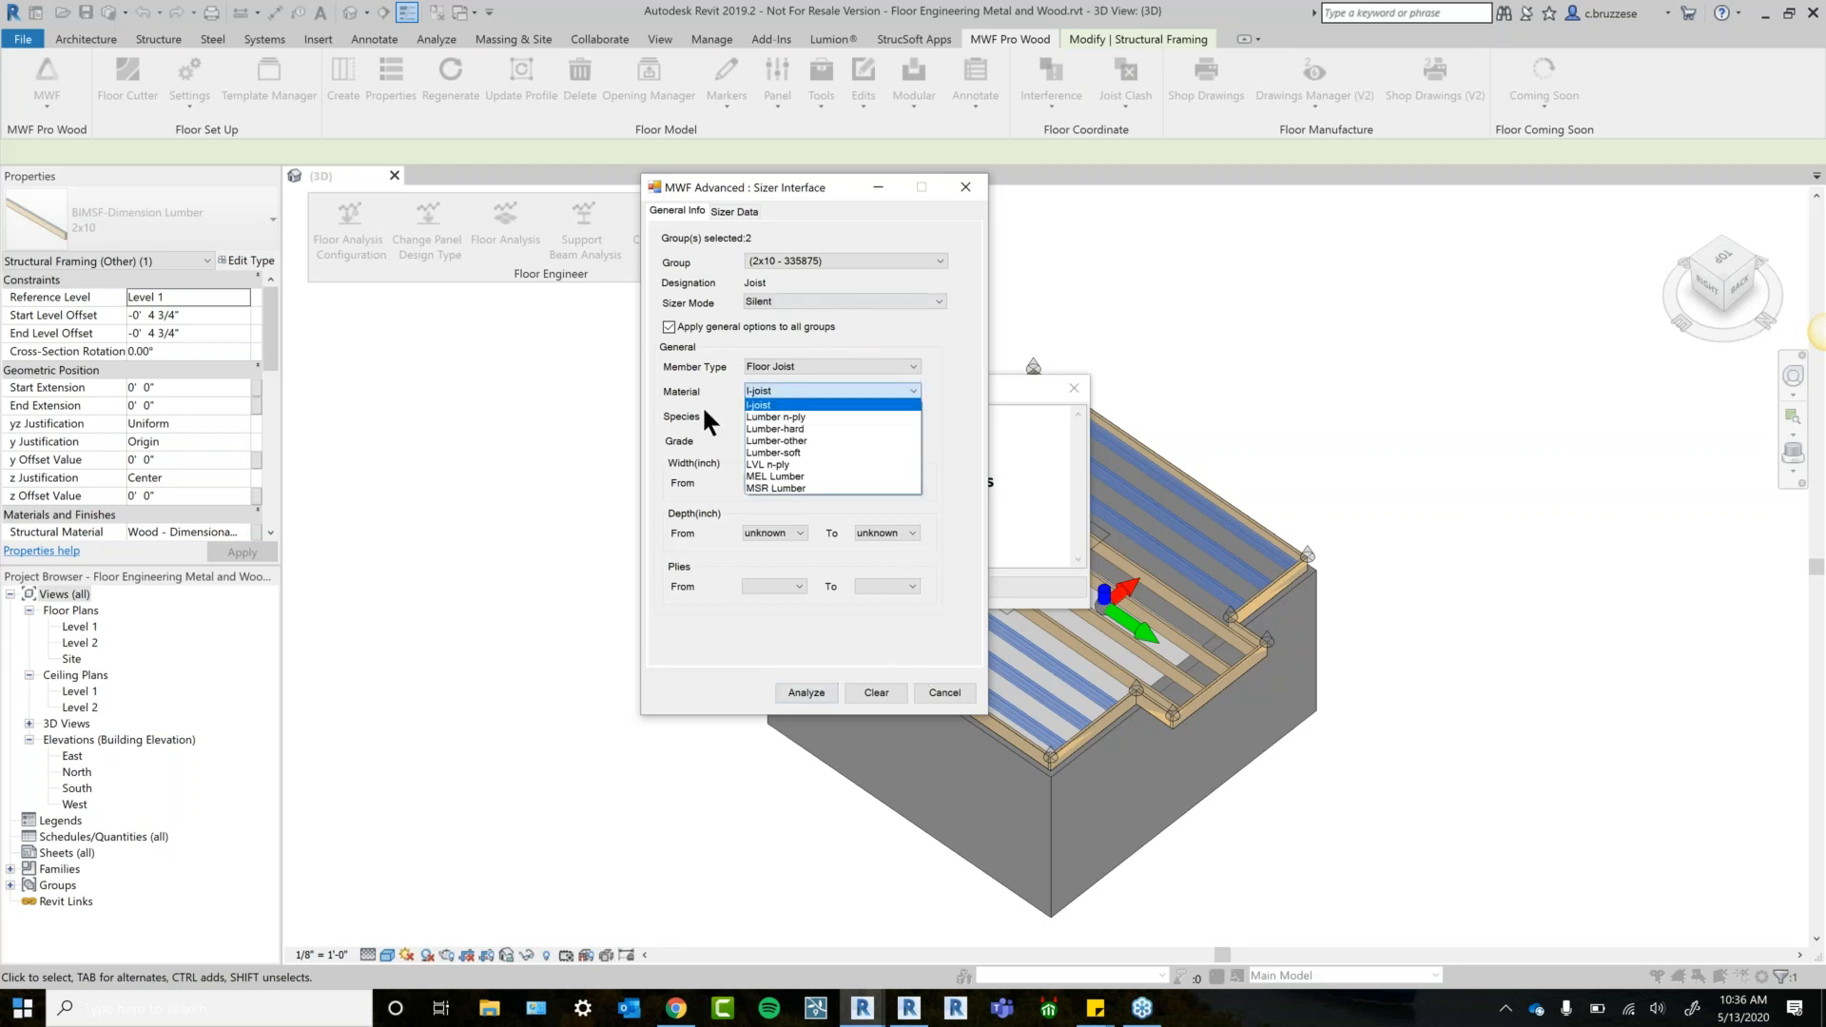
pyautogui.click(802, 695)
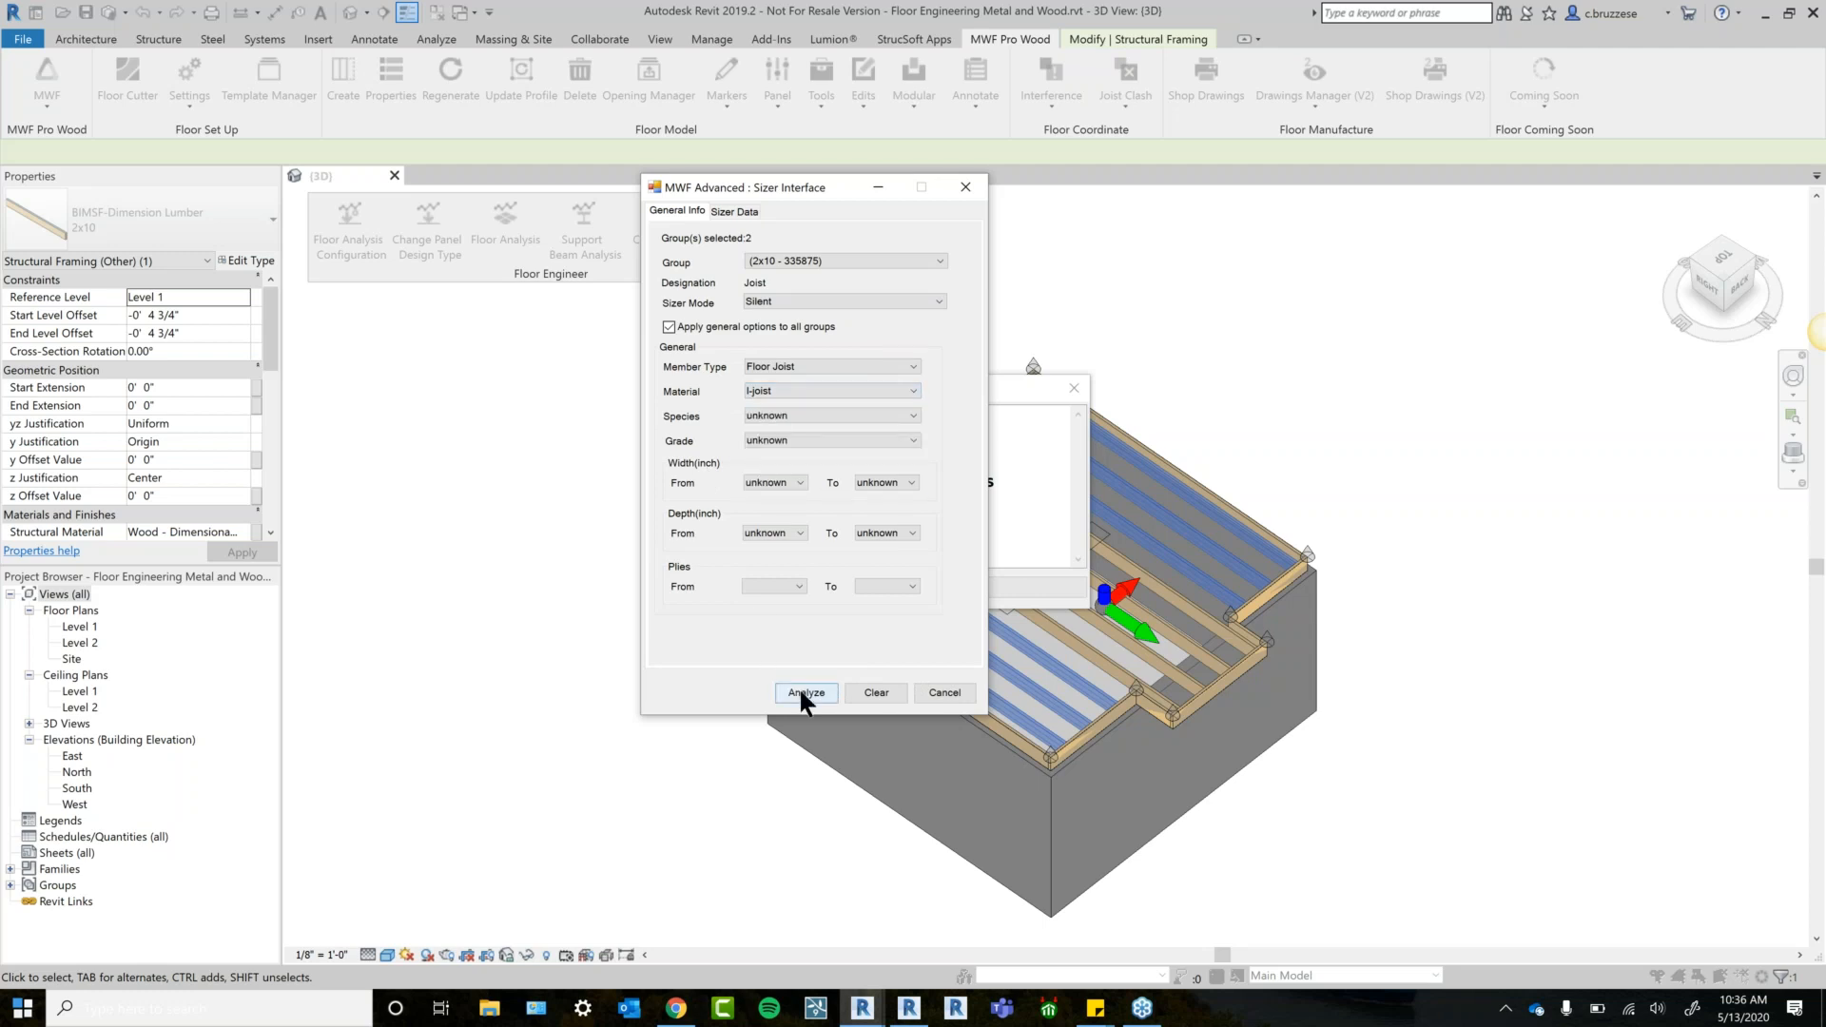
# Run the sizing analysis and choose the PRI-20 1-1/2x9-1/2 I-joist as the suggestion for all groups.
pyautogui.click(805, 692)
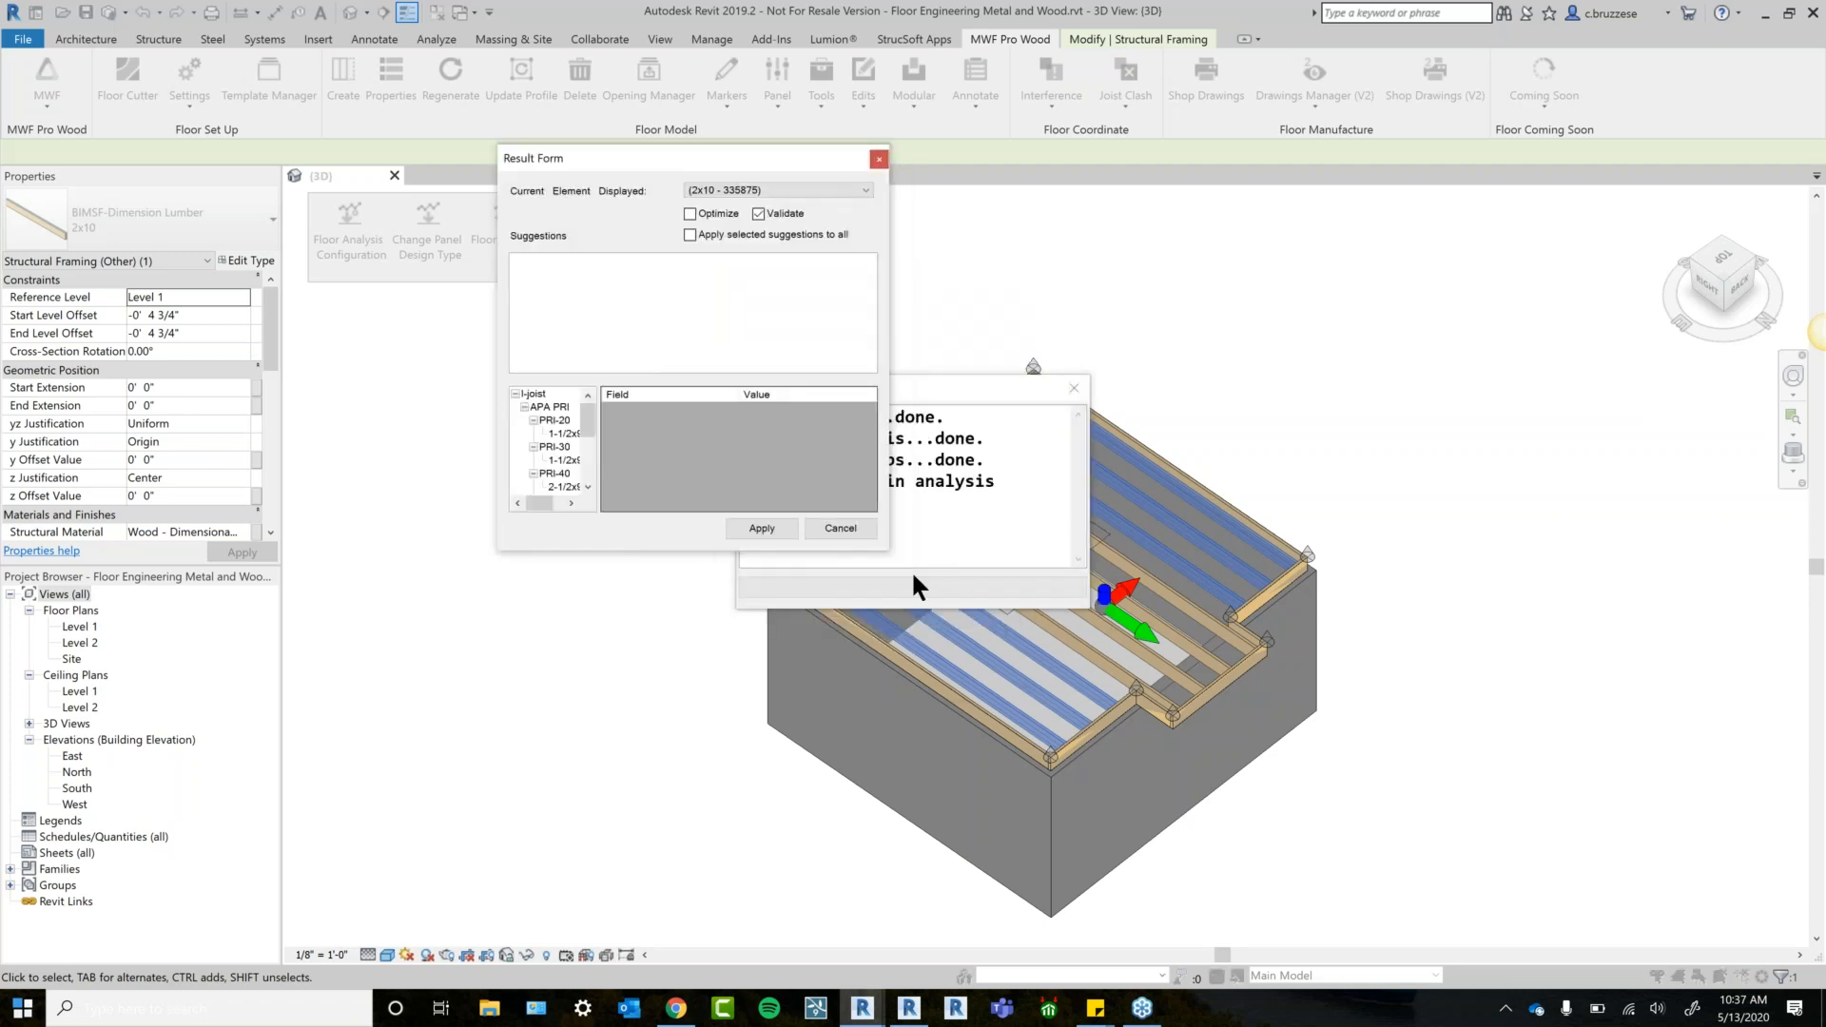
pyautogui.moveTo(921, 582); pyautogui.dragTo(1481, 849)
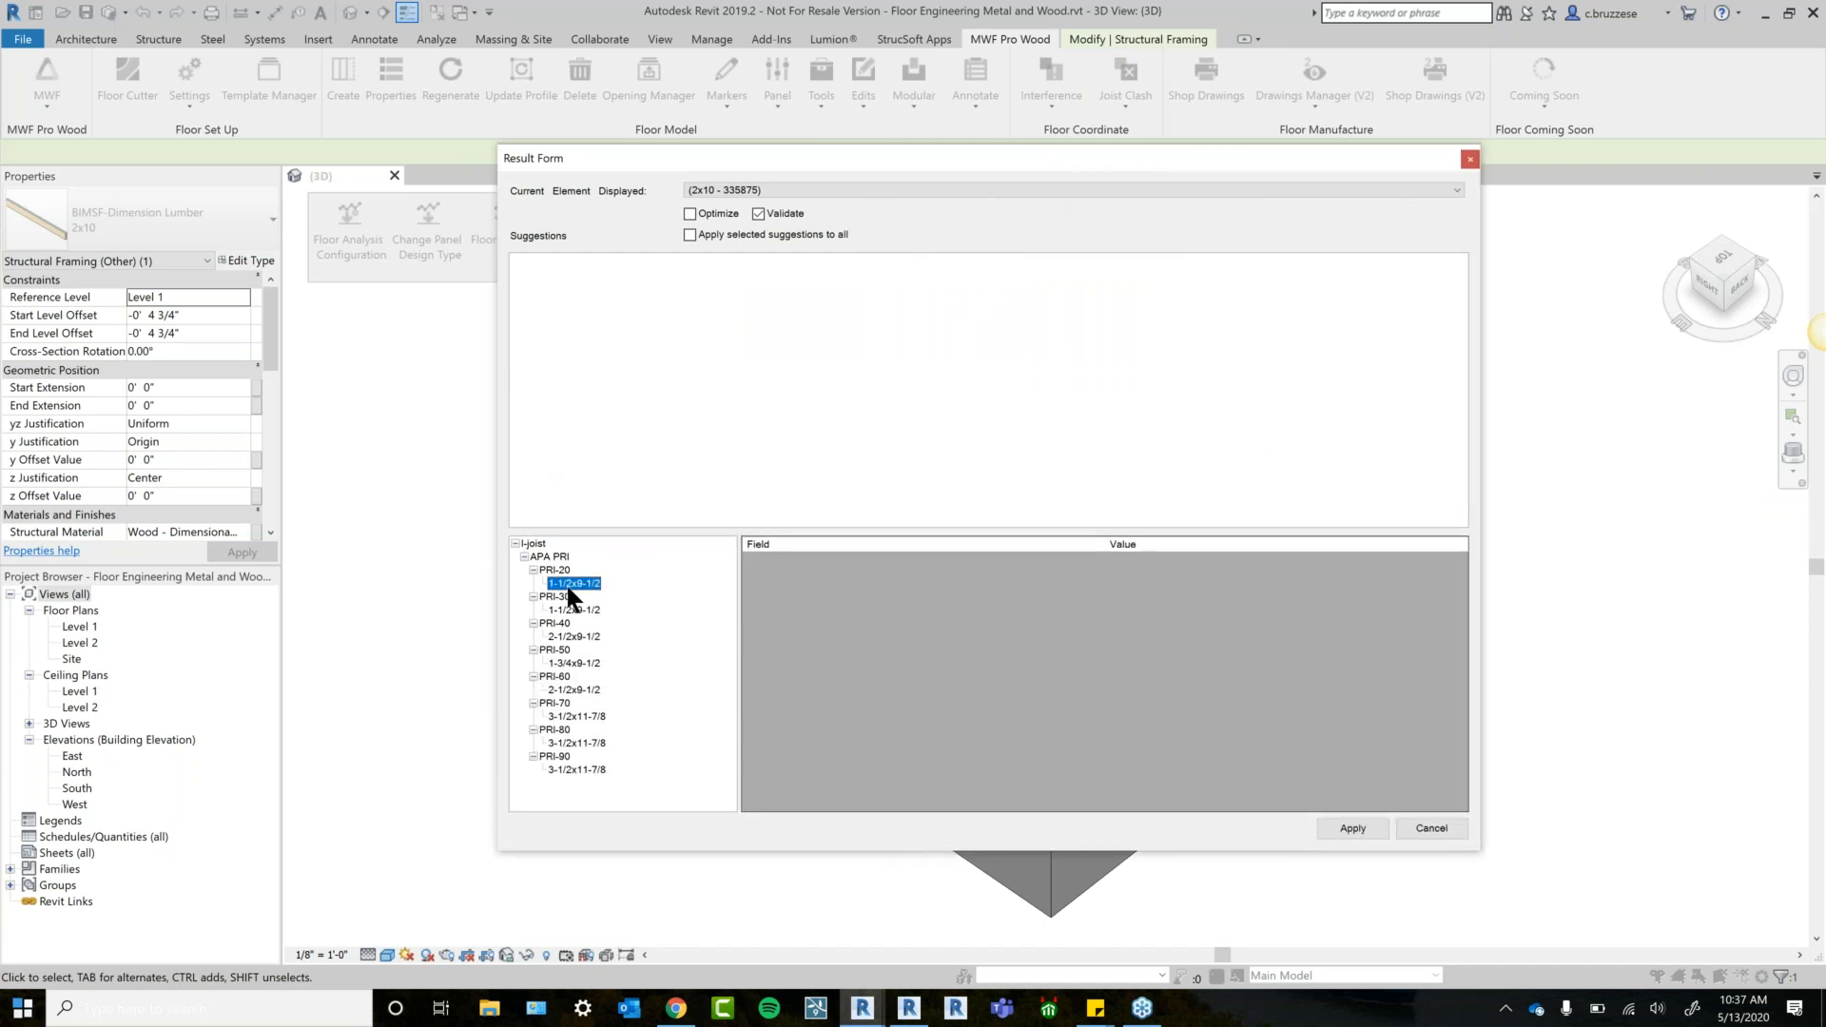
pyautogui.click(567, 586)
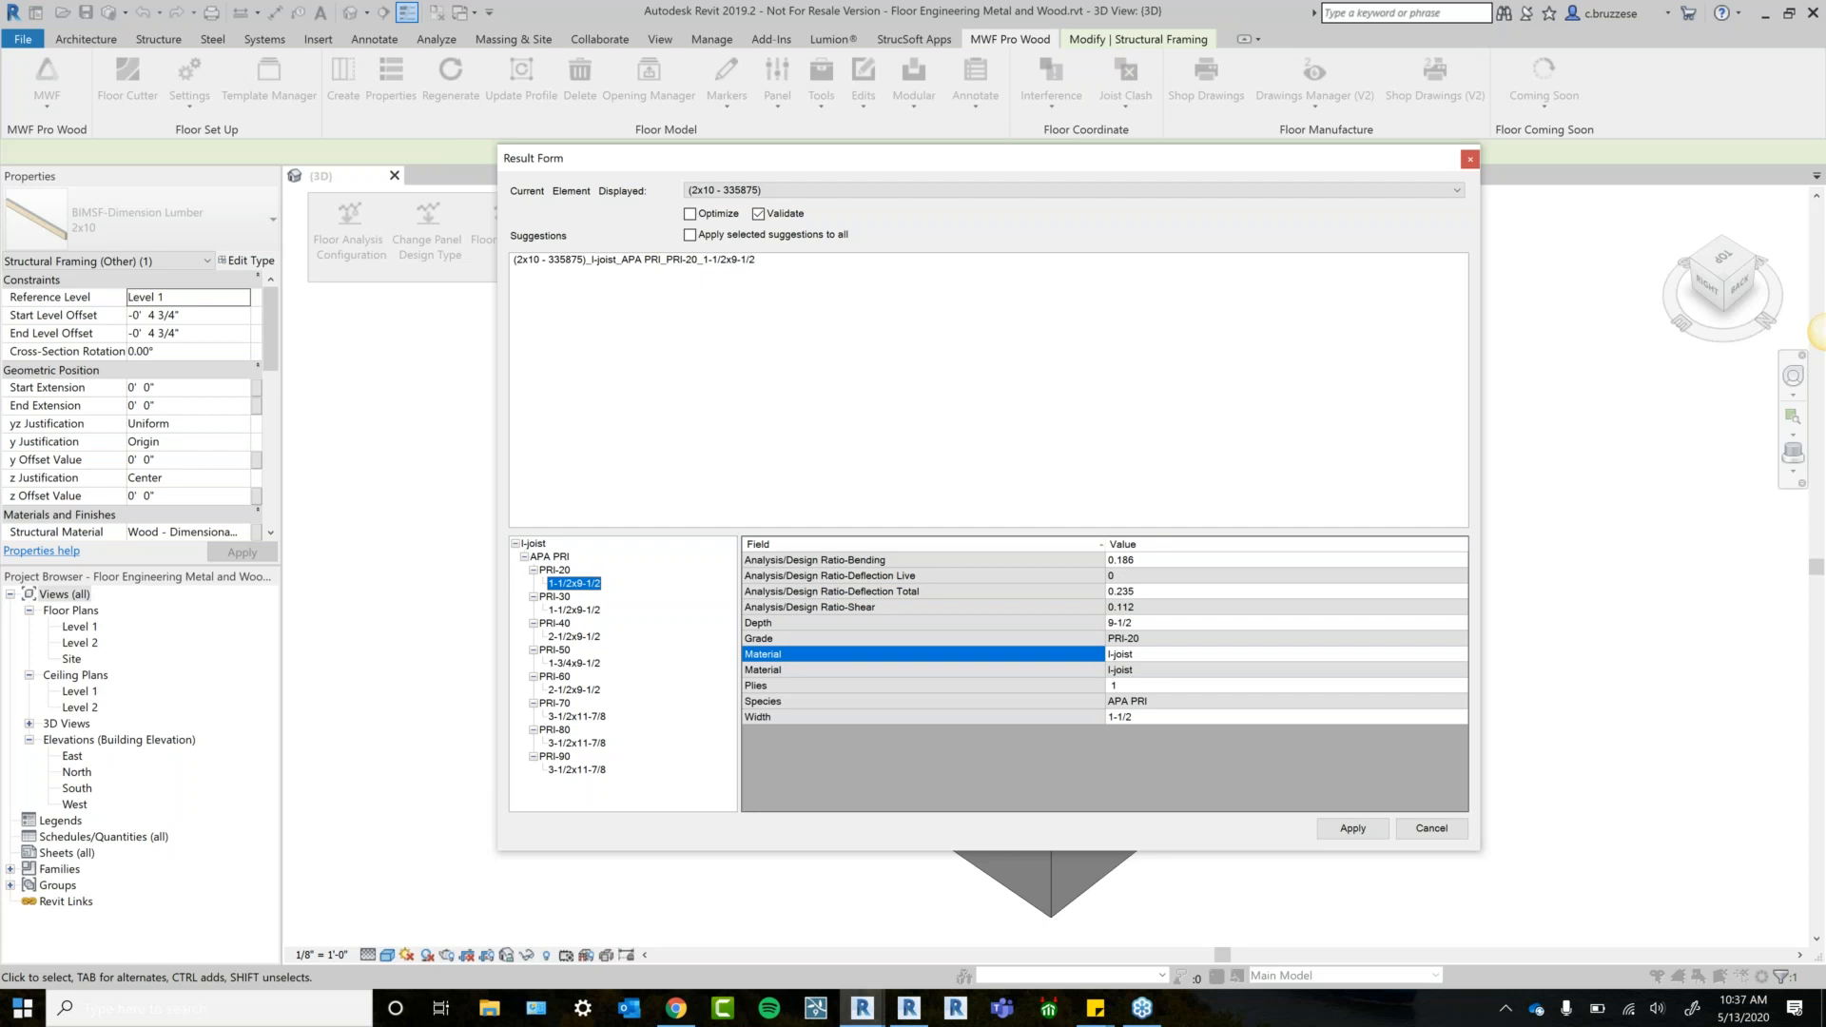
pyautogui.click(691, 235)
pyautogui.click(831, 189)
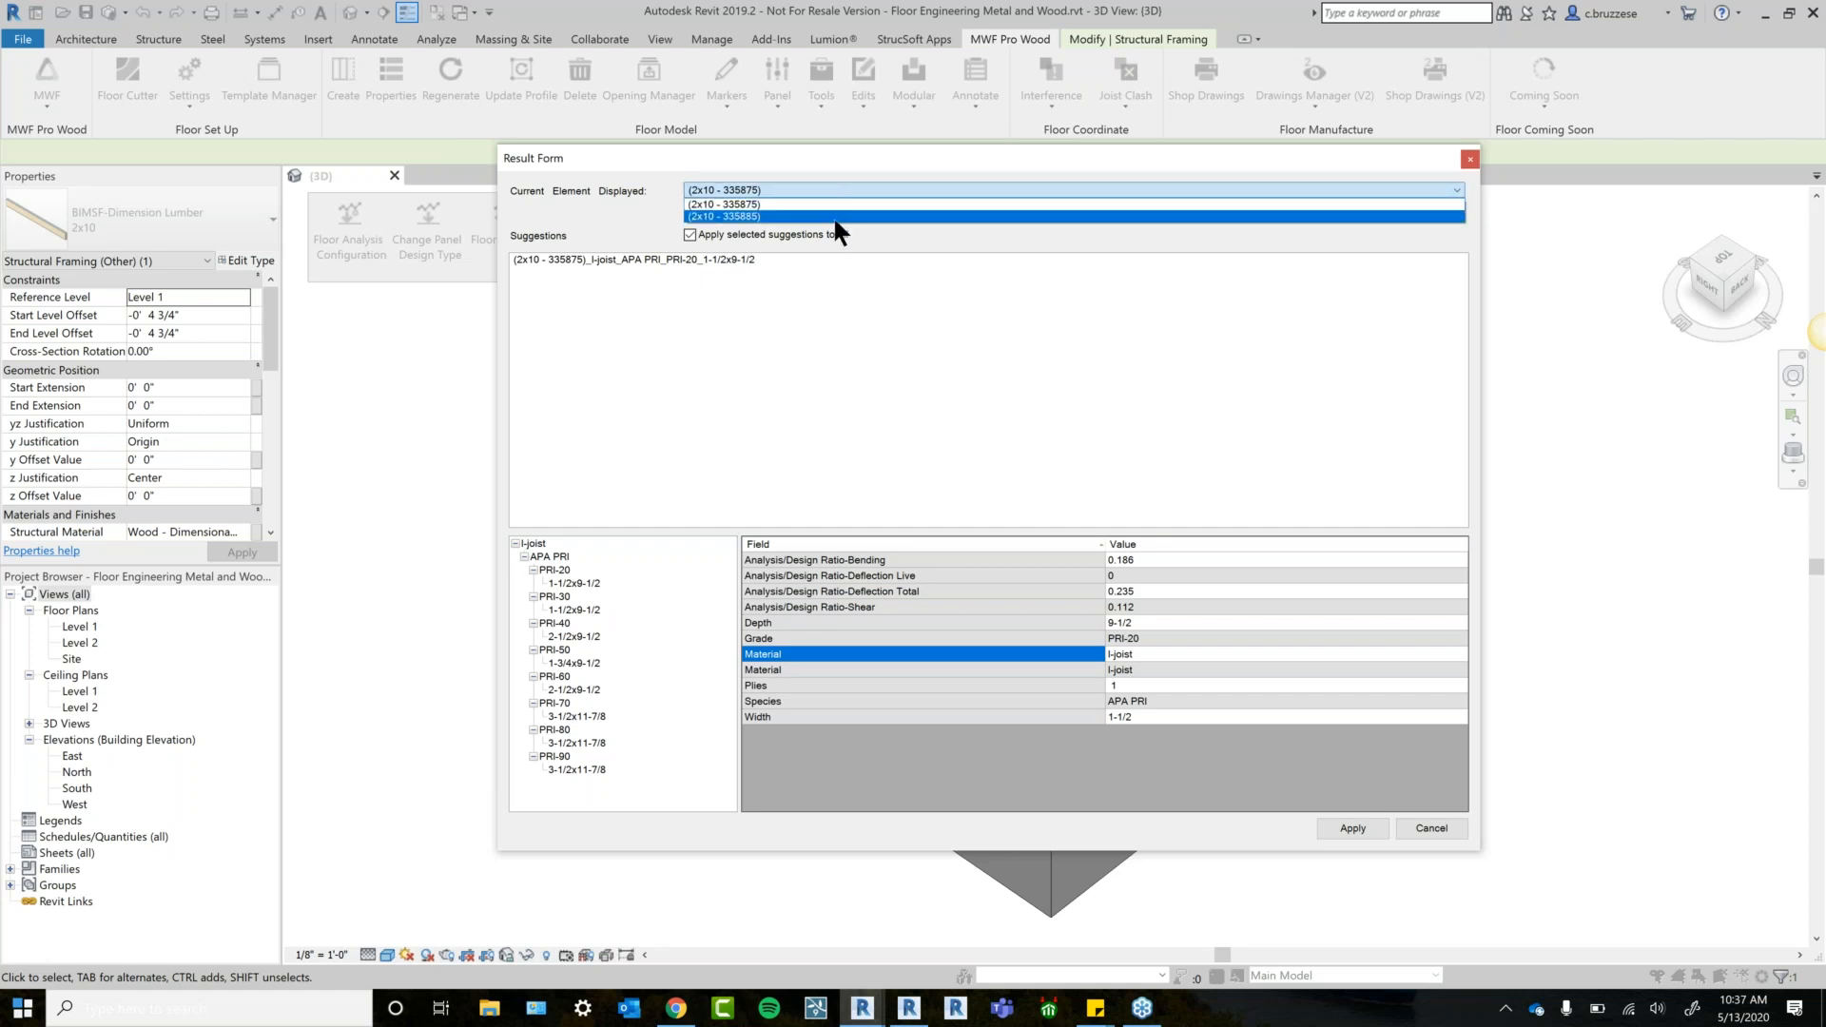
pyautogui.click(717, 149)
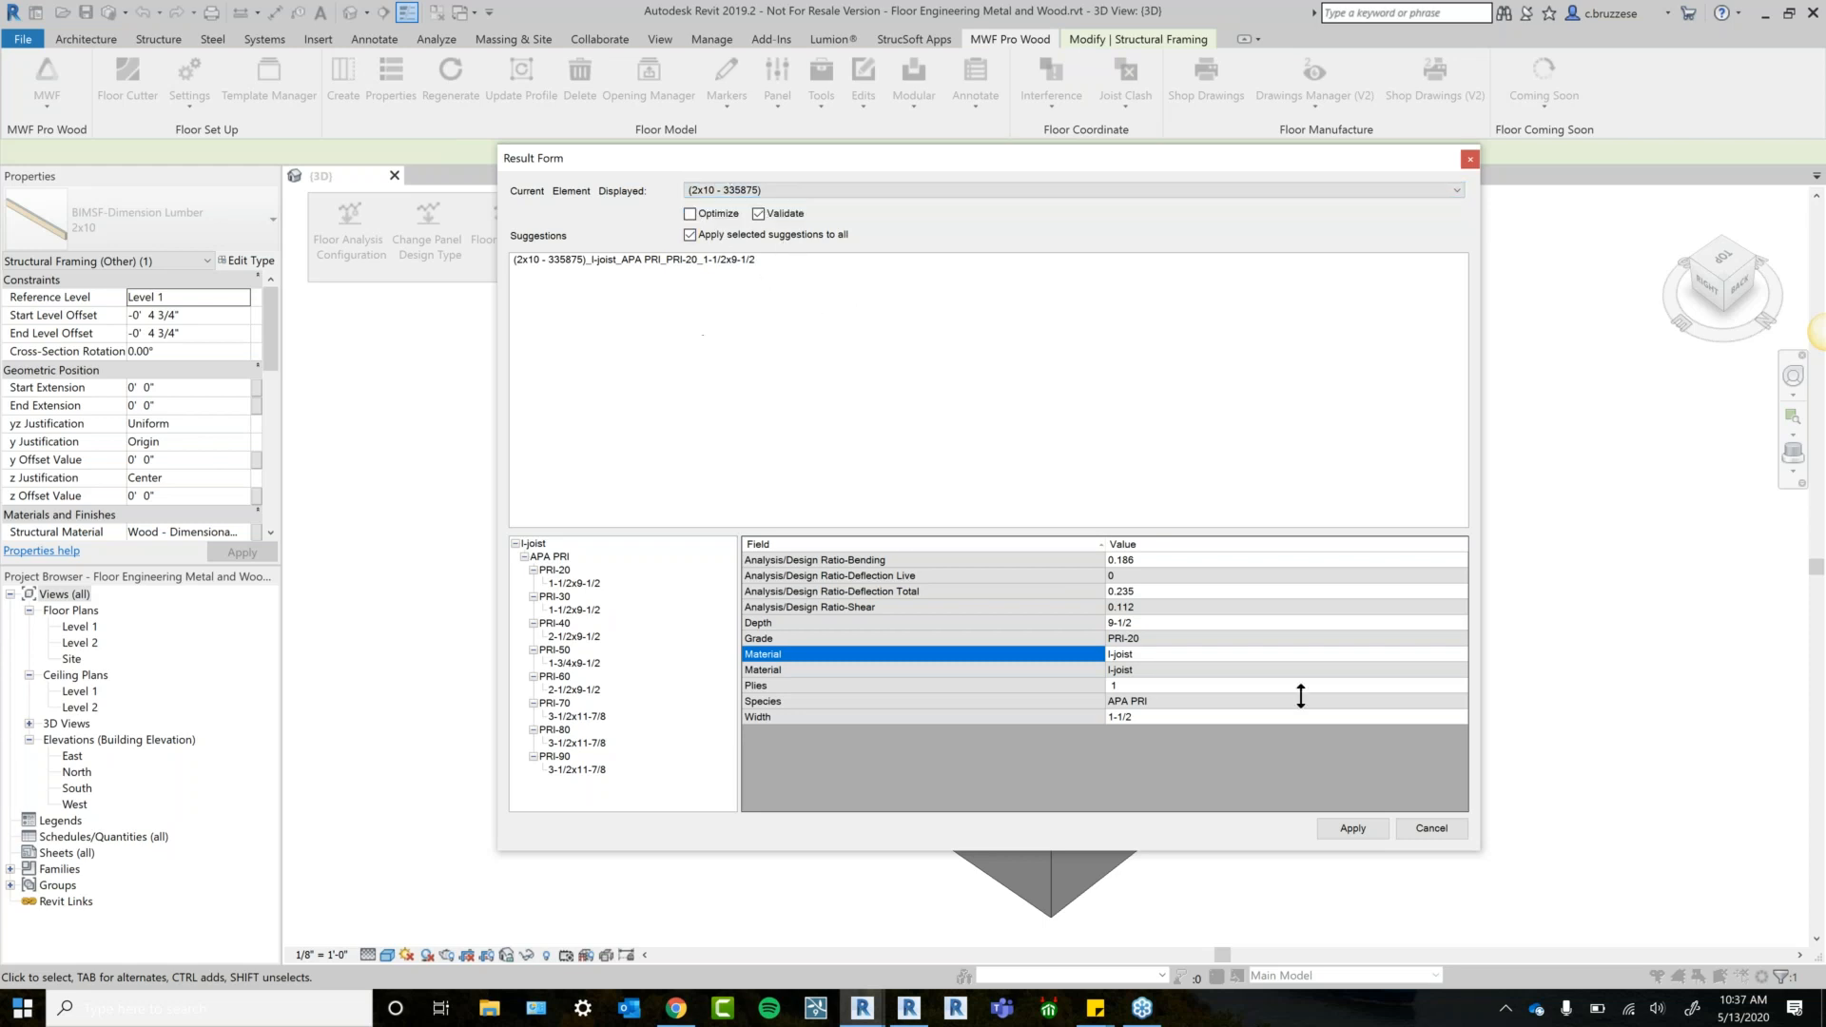
# Apply the PRI-20 1-1/2x9-1/2 I-joist results, then select a joist to confirm its new type.
pyautogui.click(1353, 830)
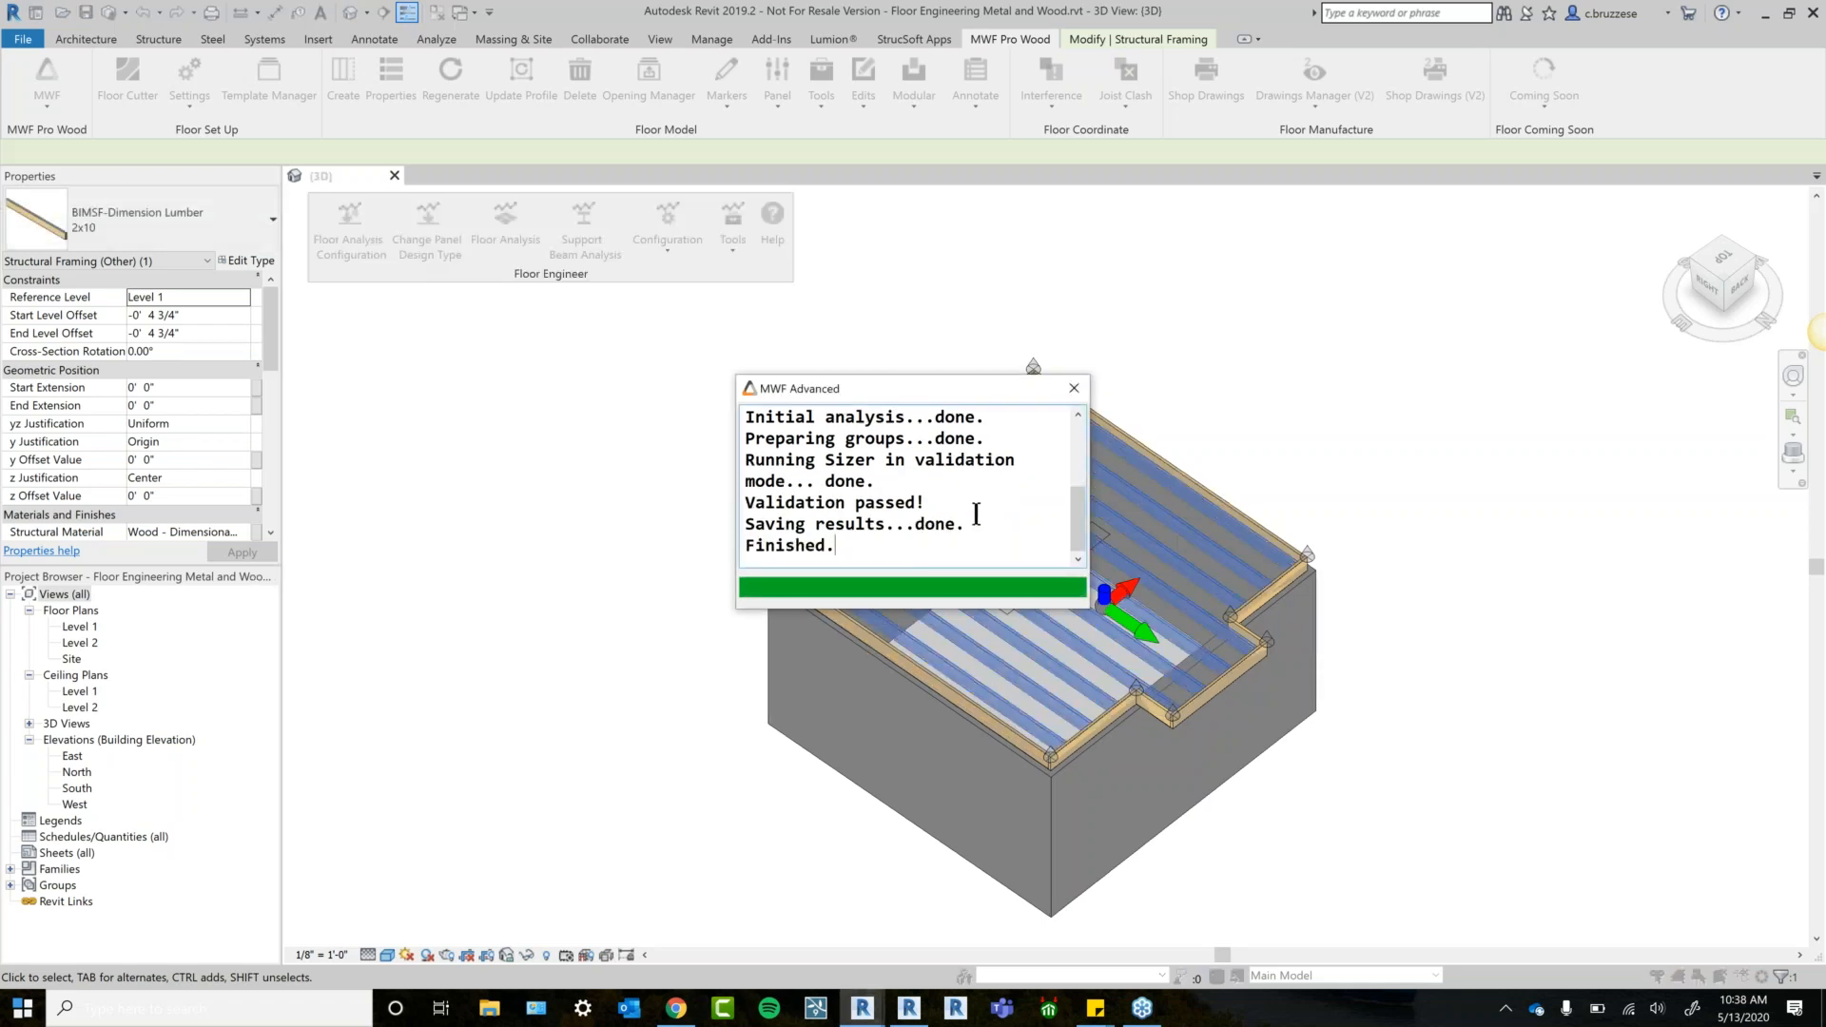
pyautogui.click(1072, 389)
pyautogui.click(1235, 384)
pyautogui.click(1169, 585)
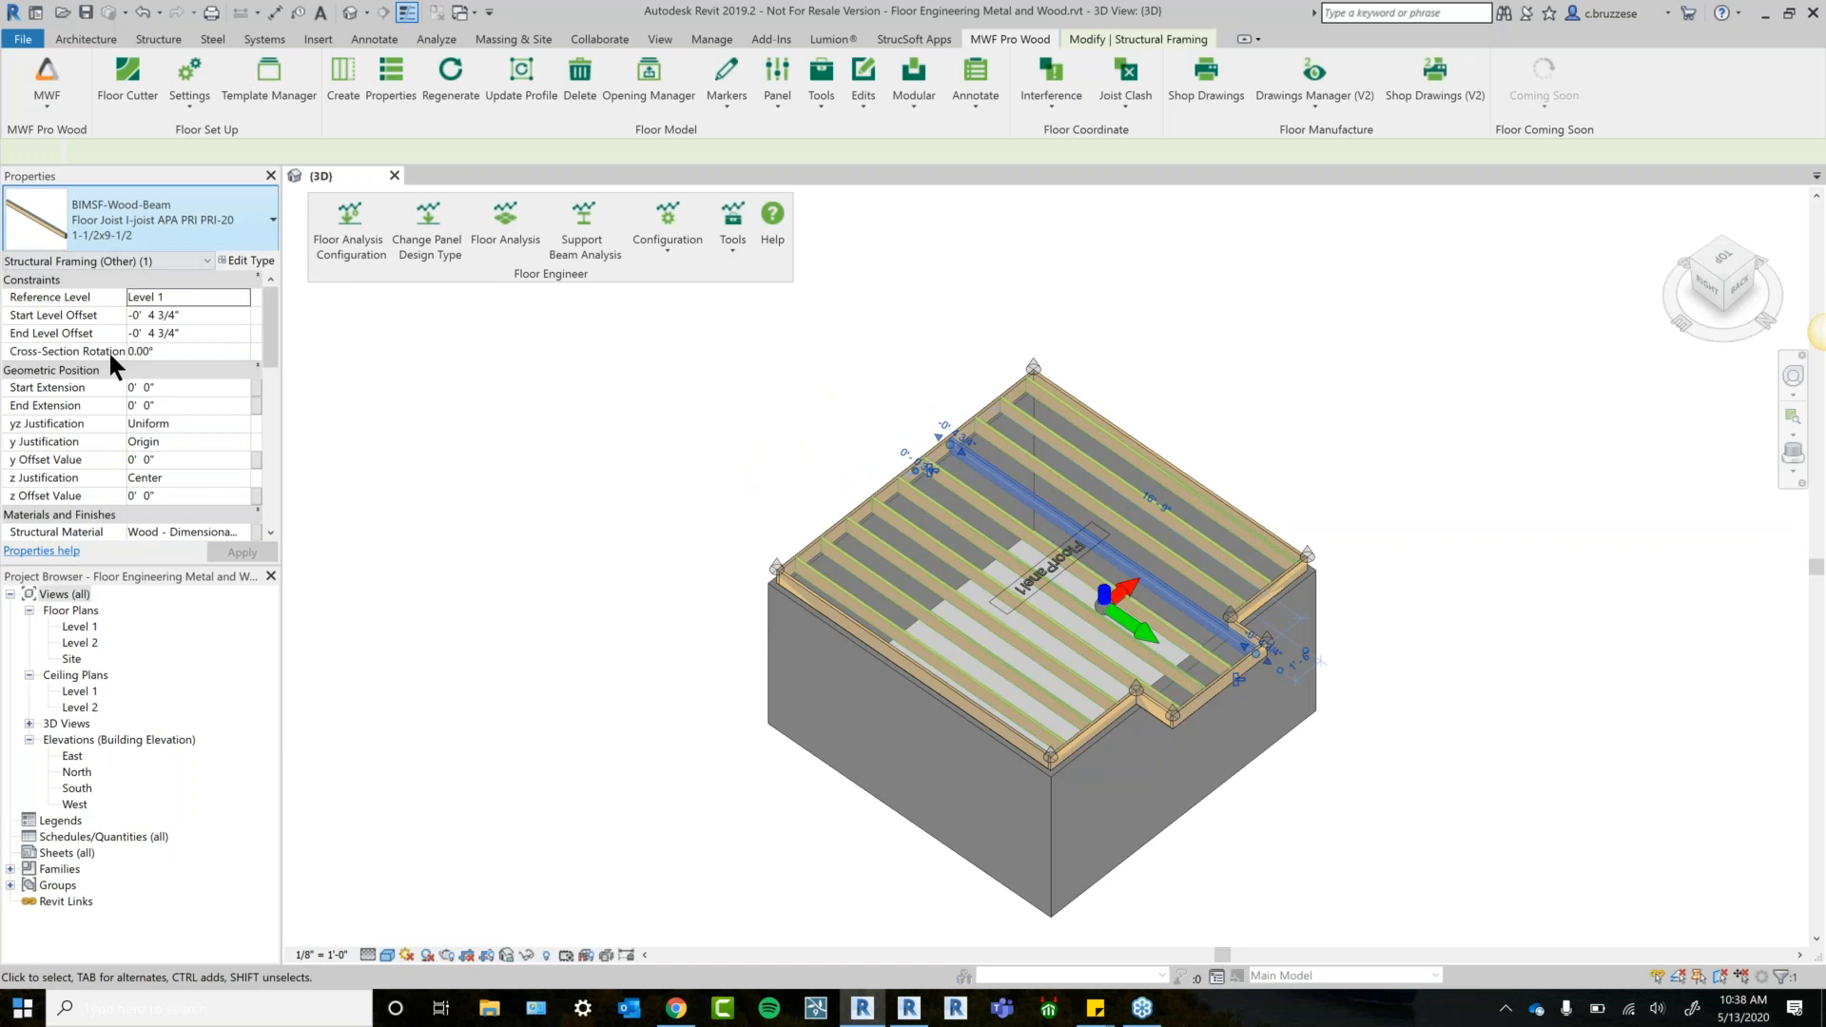
# Pan the floor model, then switch to the Revit 2020.2 Floor Engineering Metal and Wood2020 session.
pyautogui.moveTo(679, 539); pyautogui.dragTo(579, 460, button='middle')
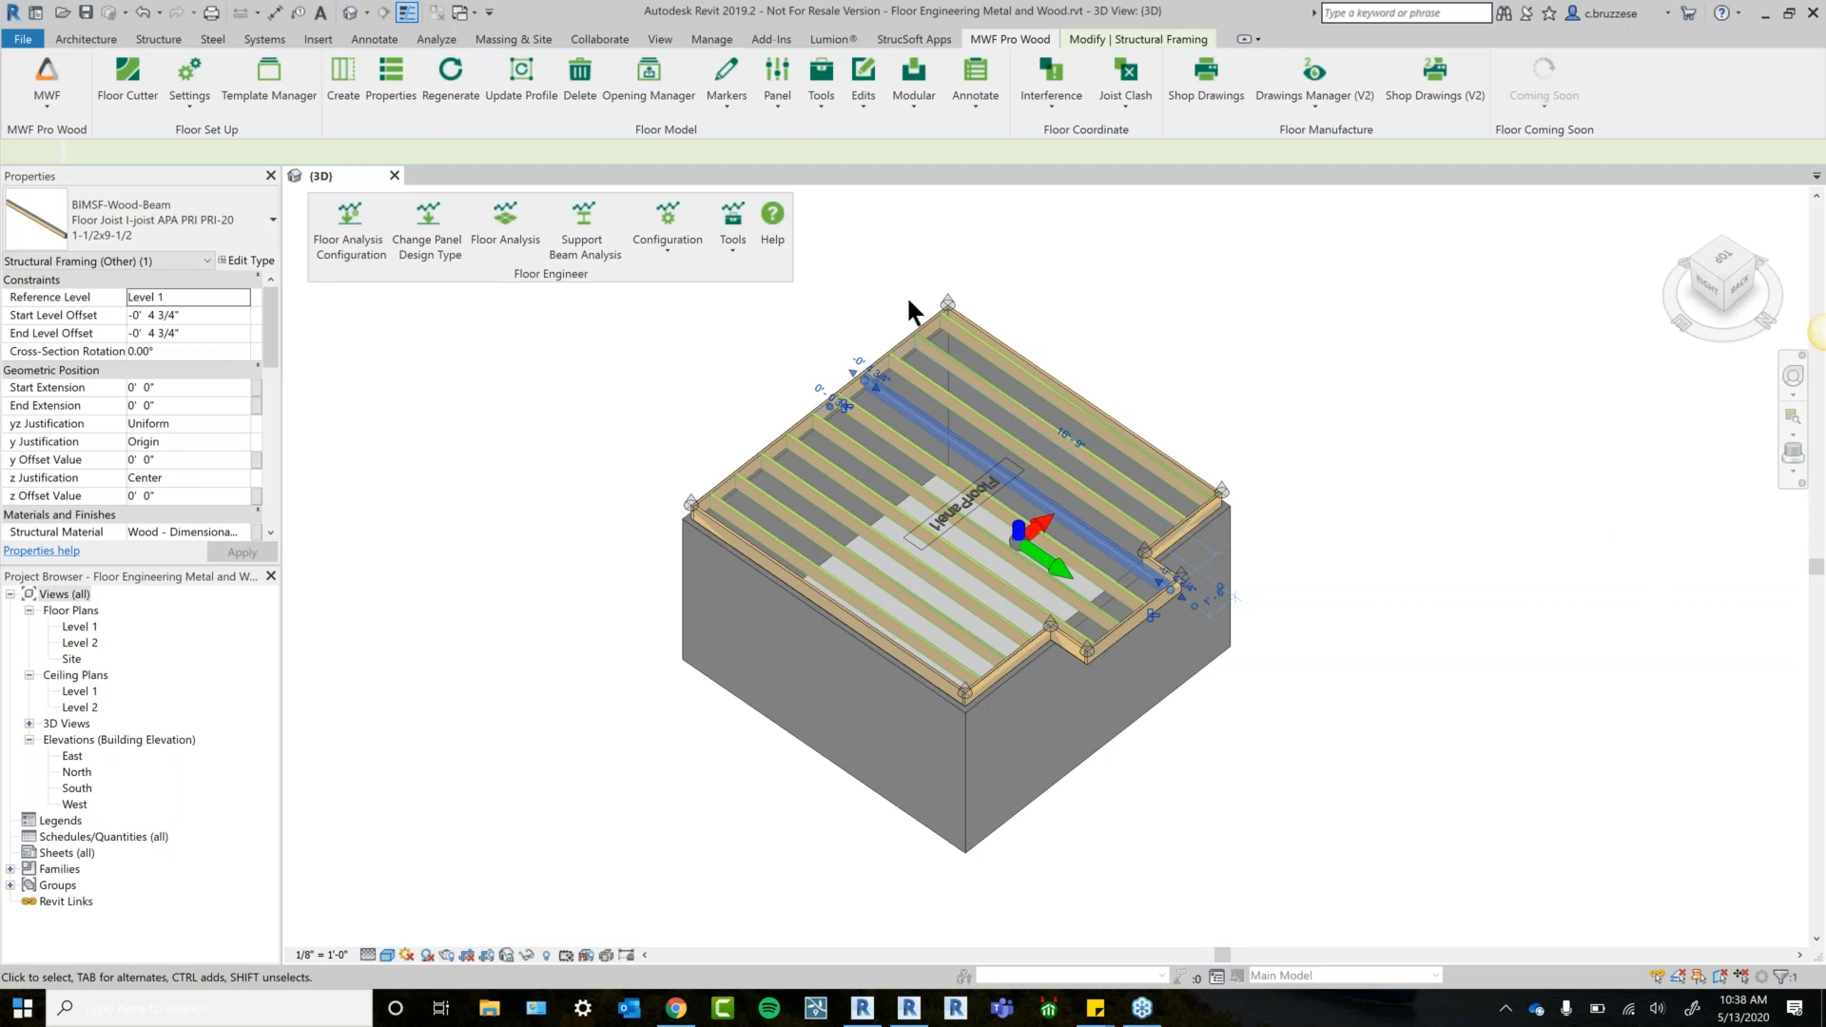
pyautogui.click(909, 1010)
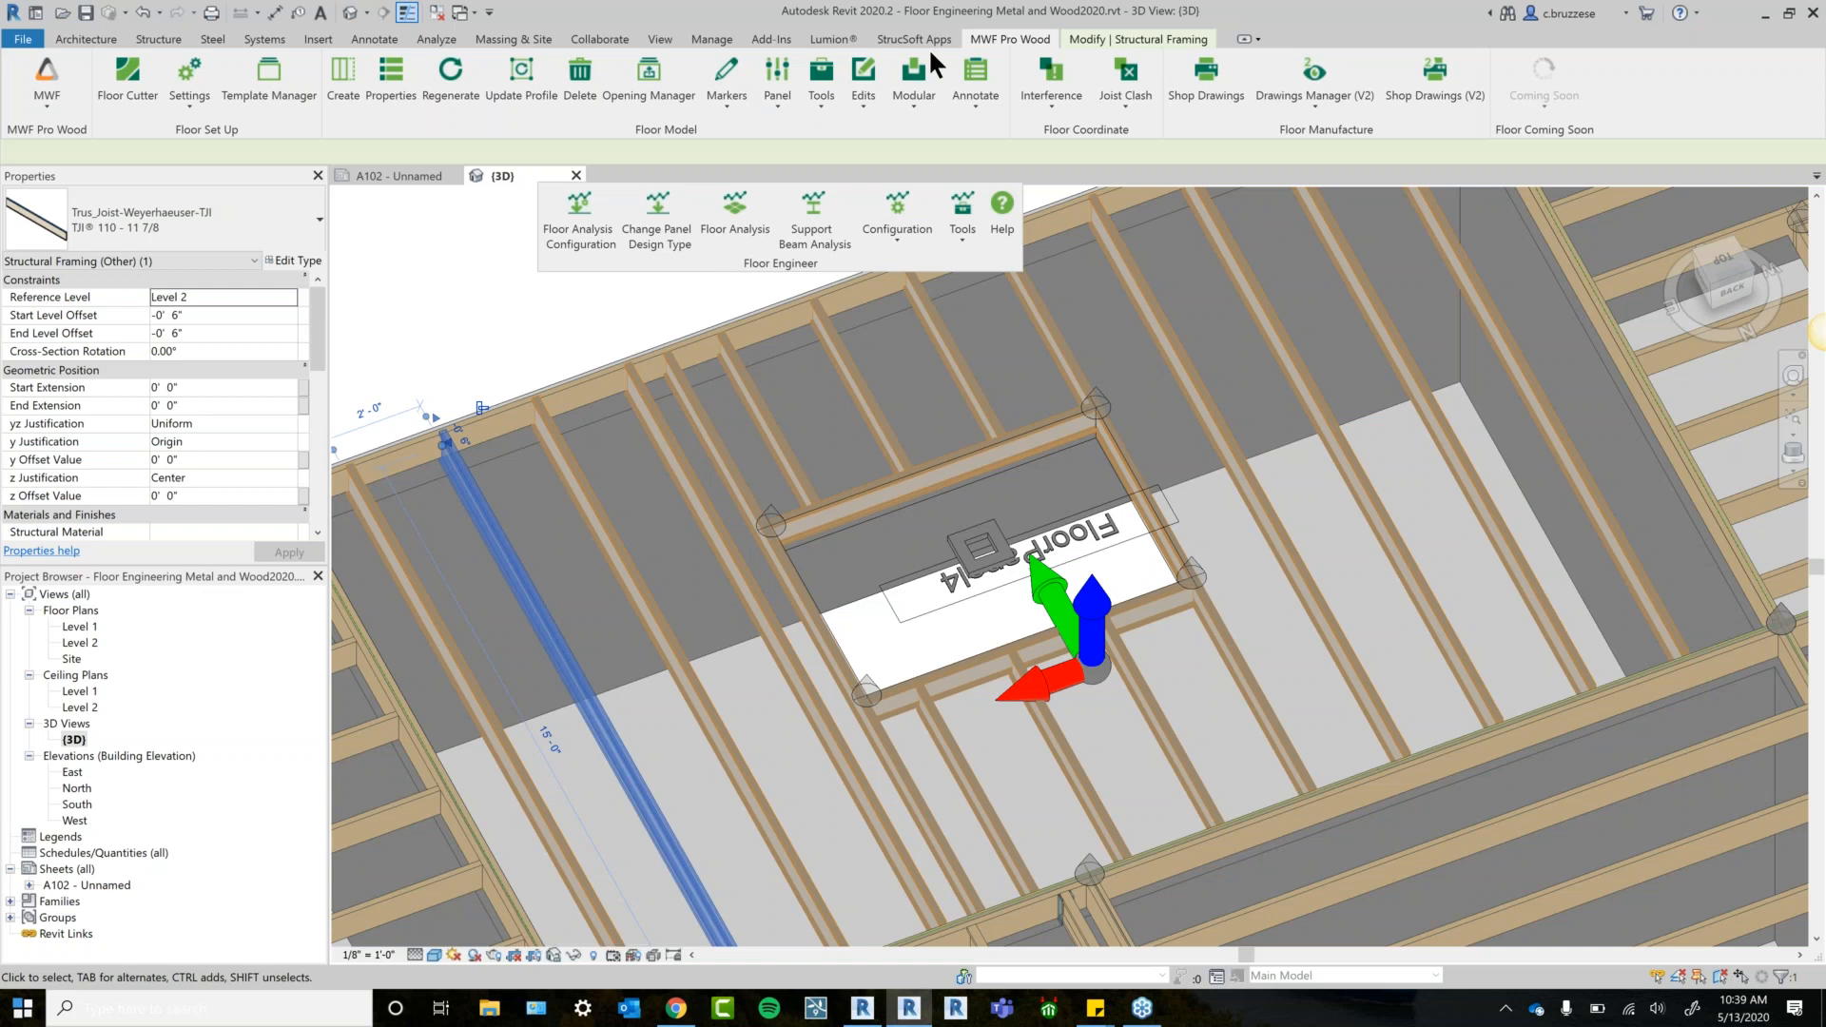
# Place a -1.00 kip DL1 point load on a floor joist using the Analyze tab's Loads tool.
pyautogui.scroll(-3, 525, 285)
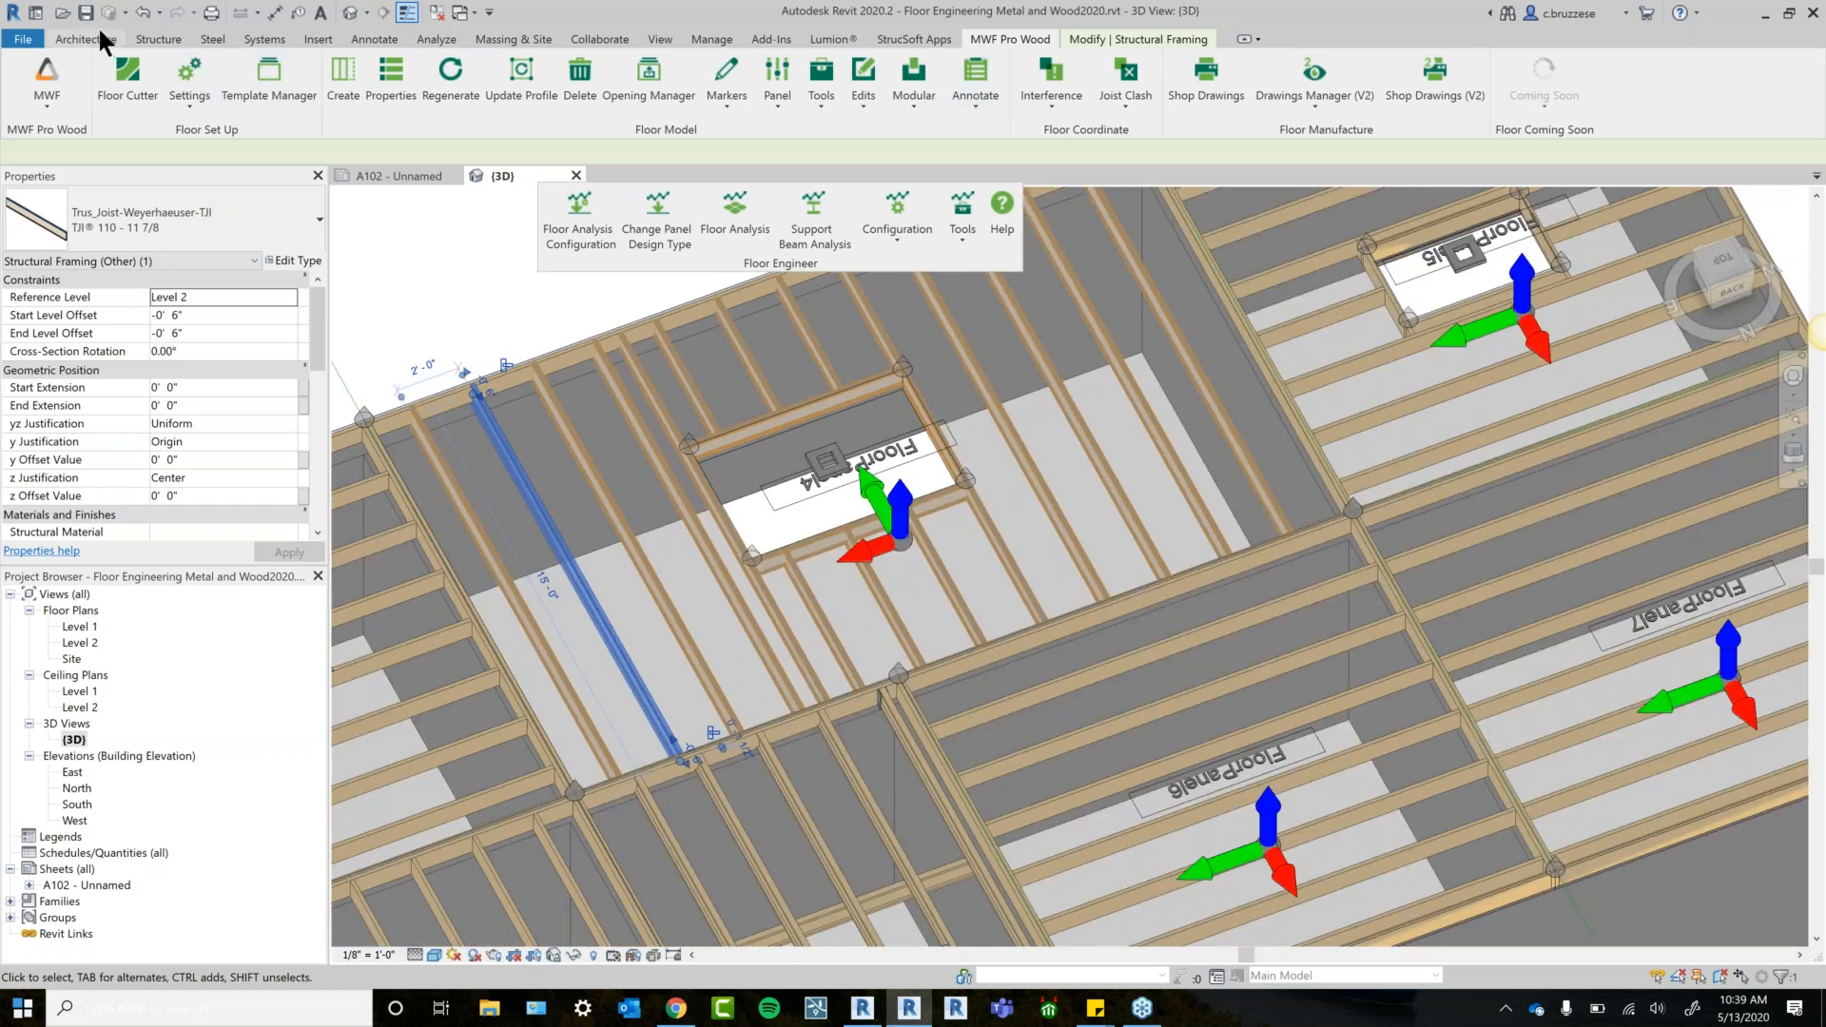
pyautogui.click(87, 38)
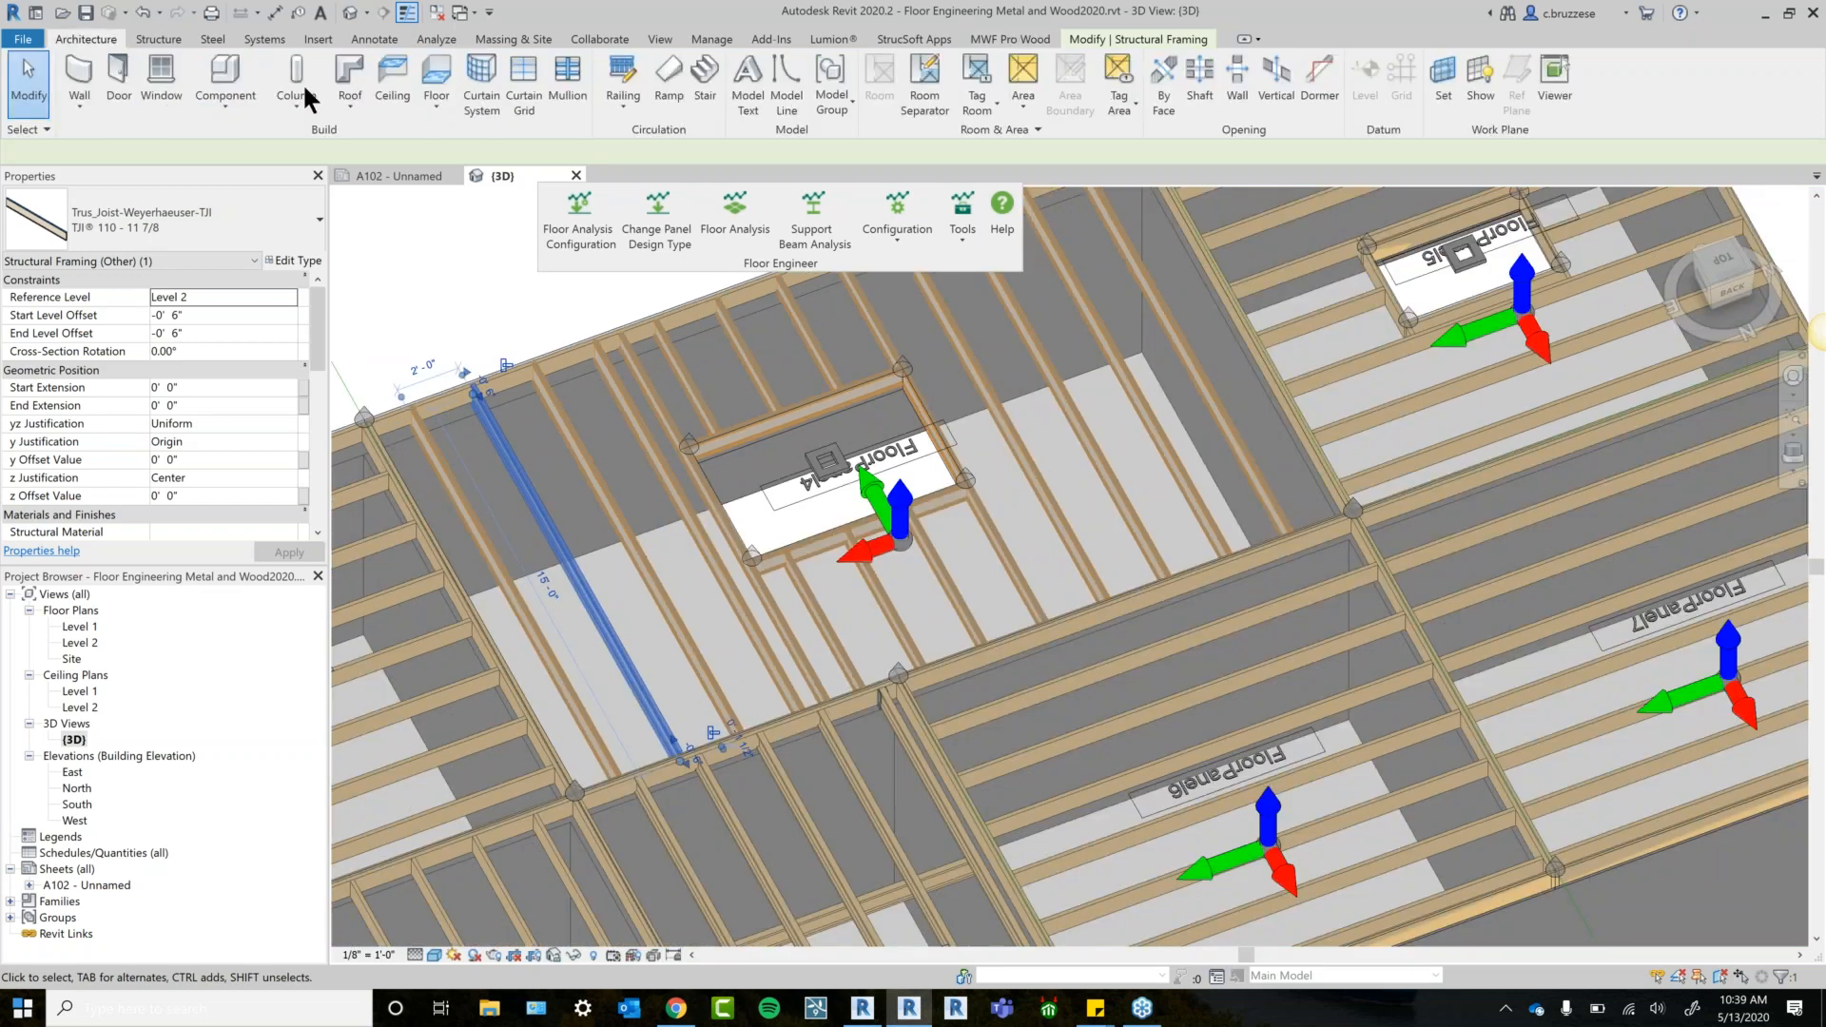
pyautogui.click(158, 39)
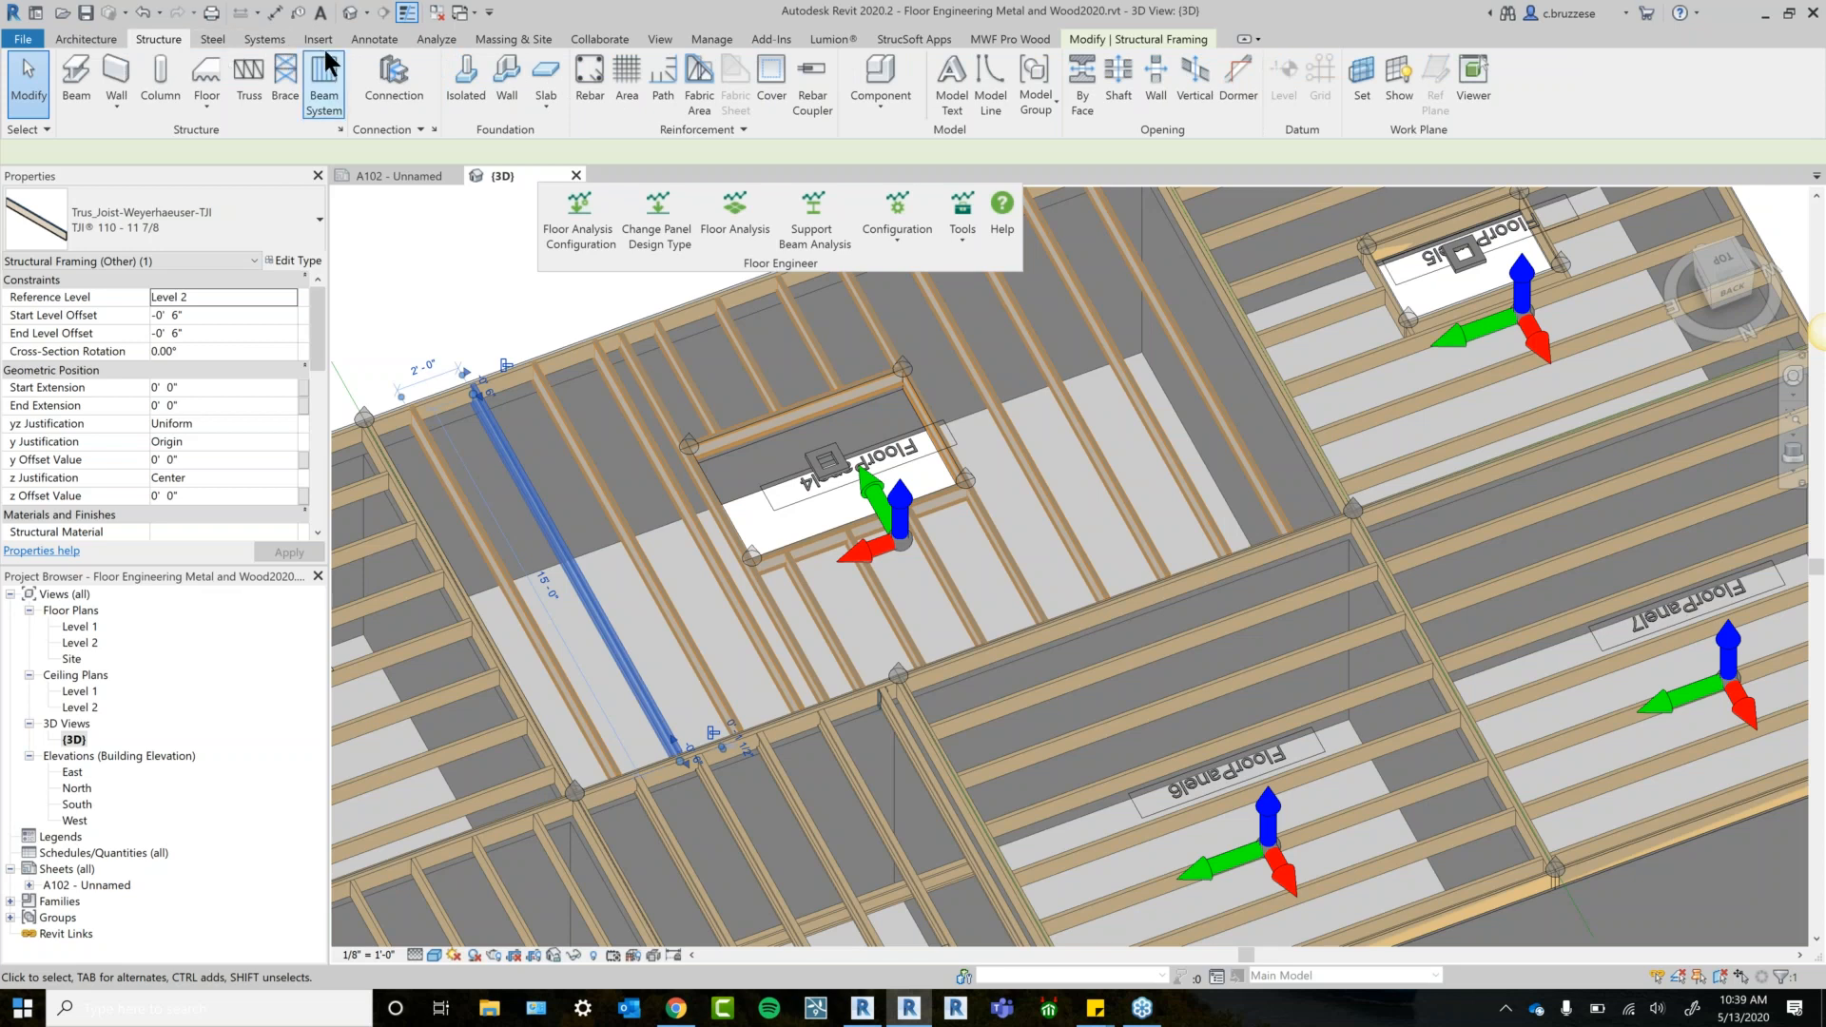
pyautogui.click(434, 41)
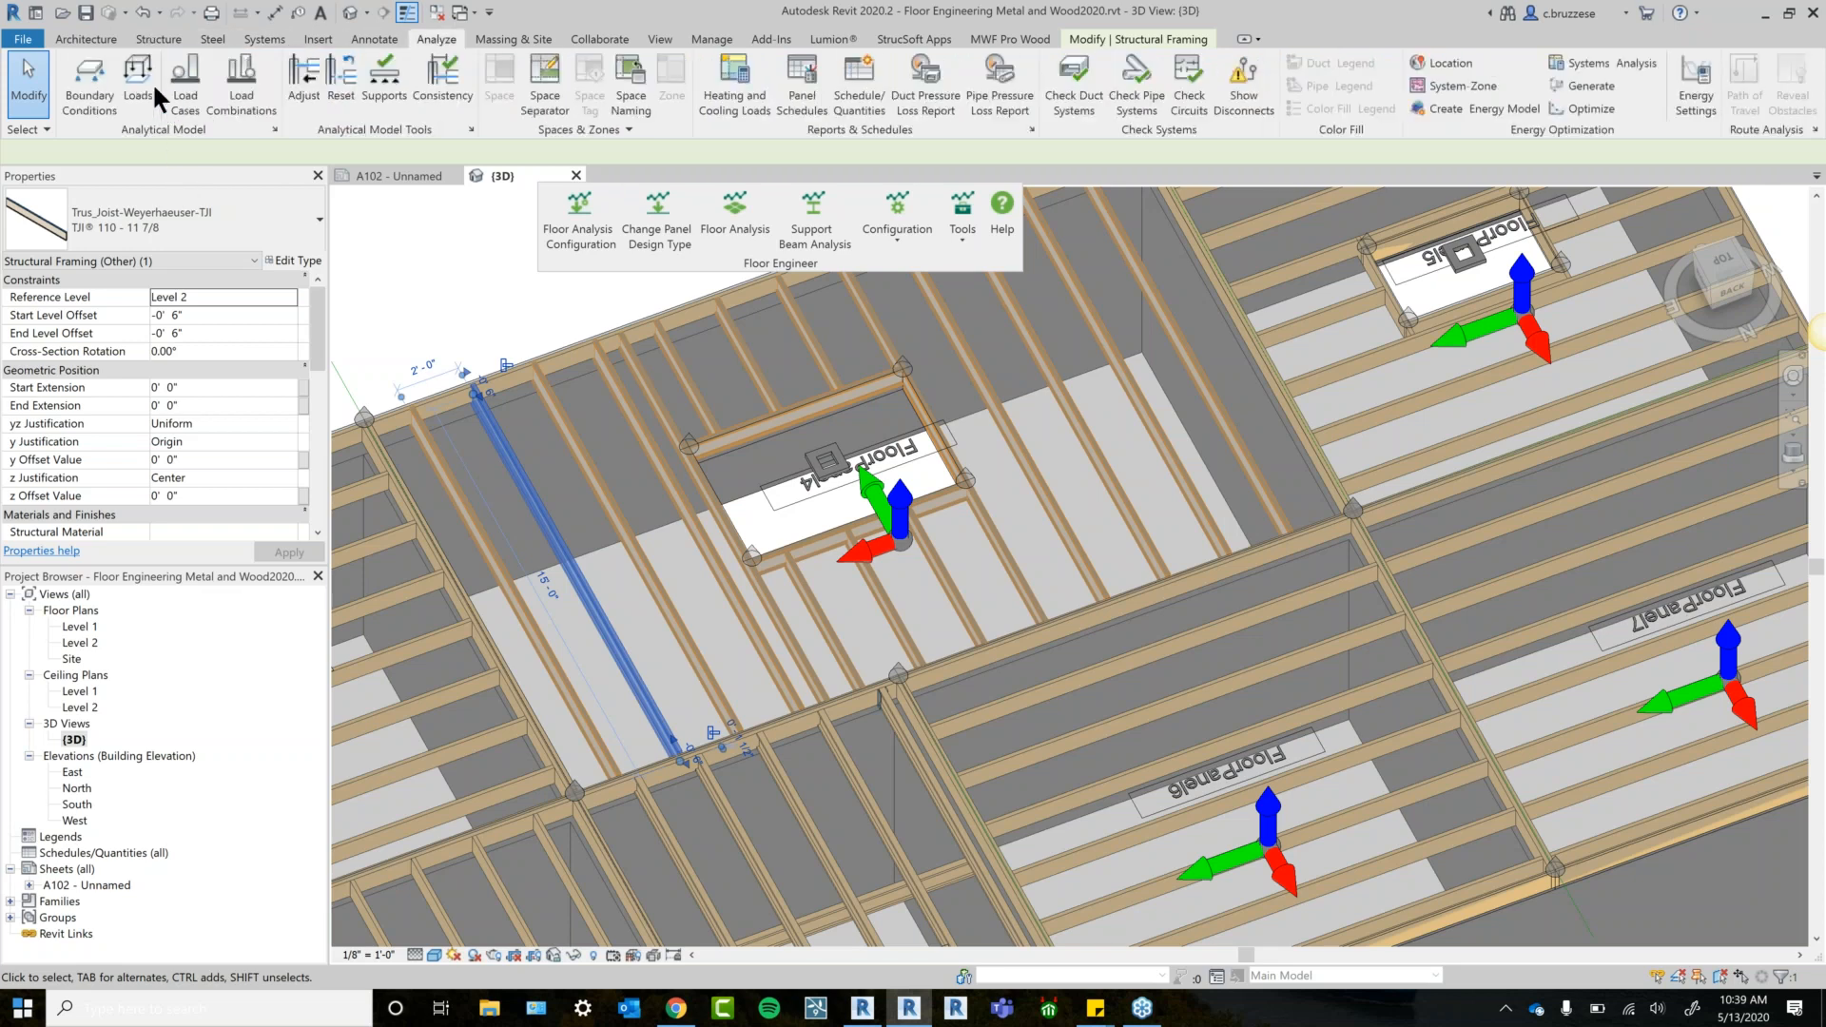
pyautogui.click(140, 81)
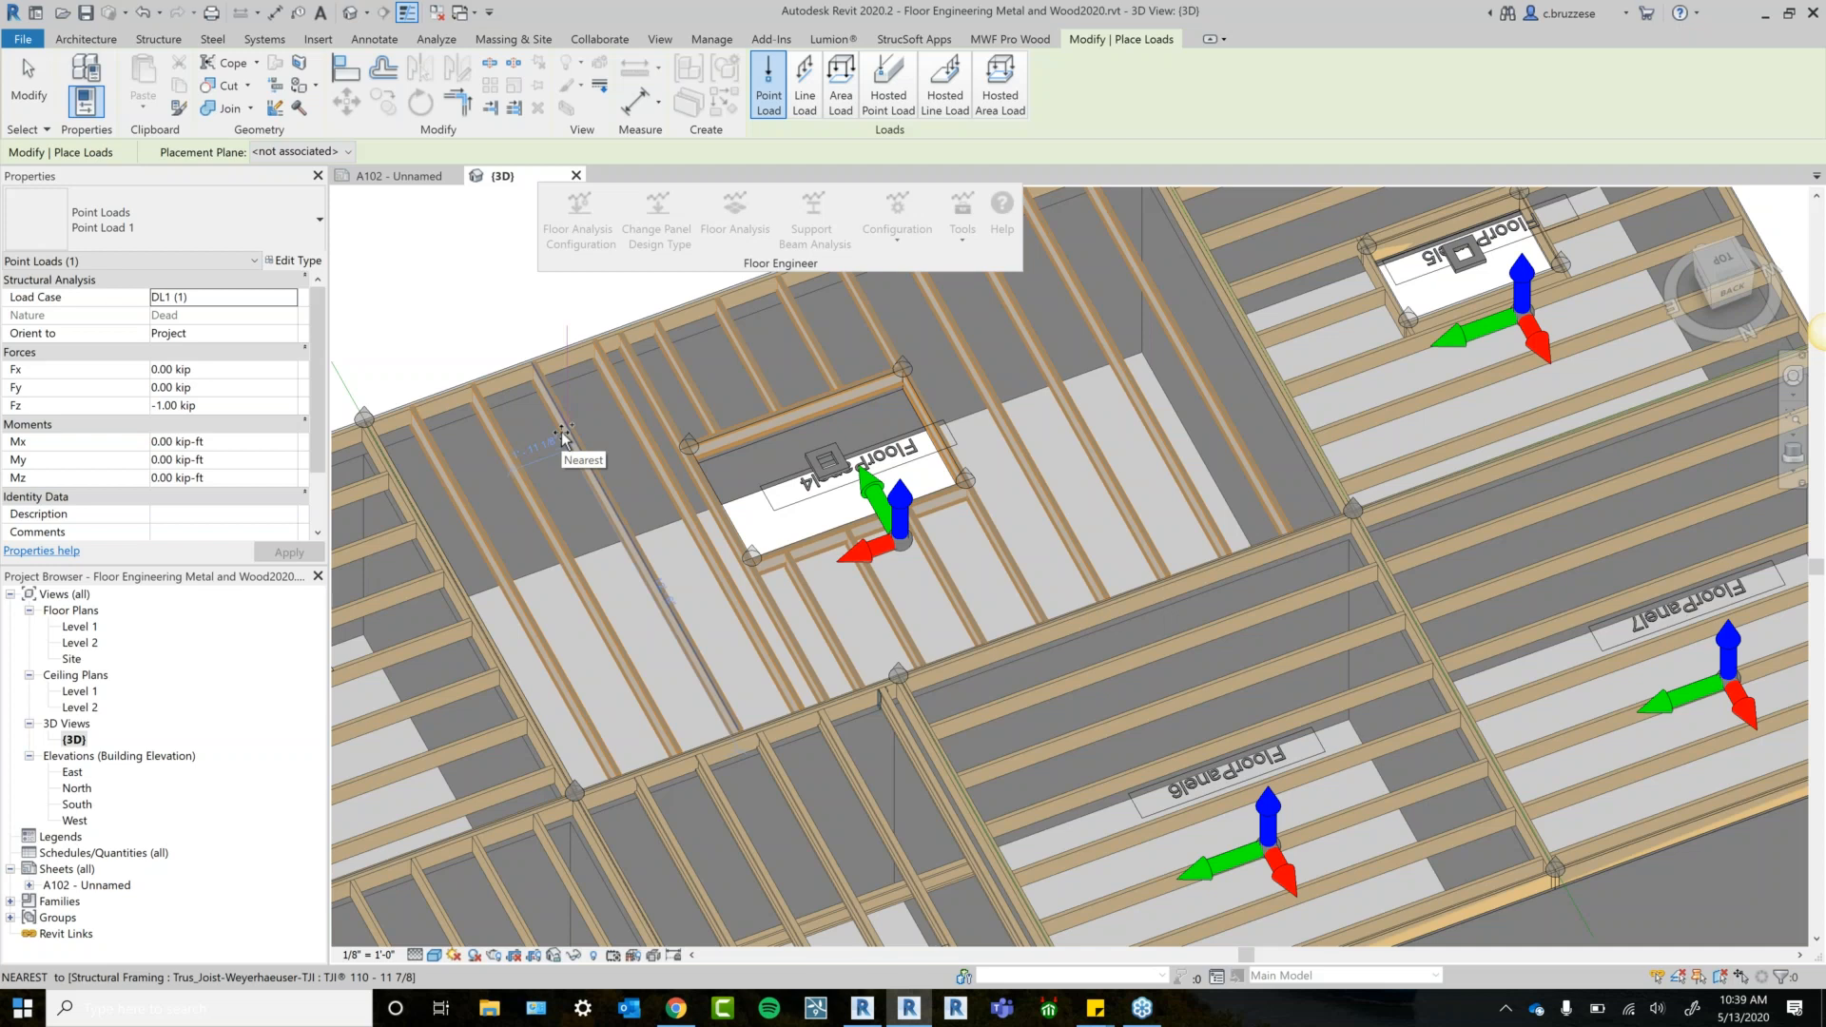
pyautogui.click(561, 403)
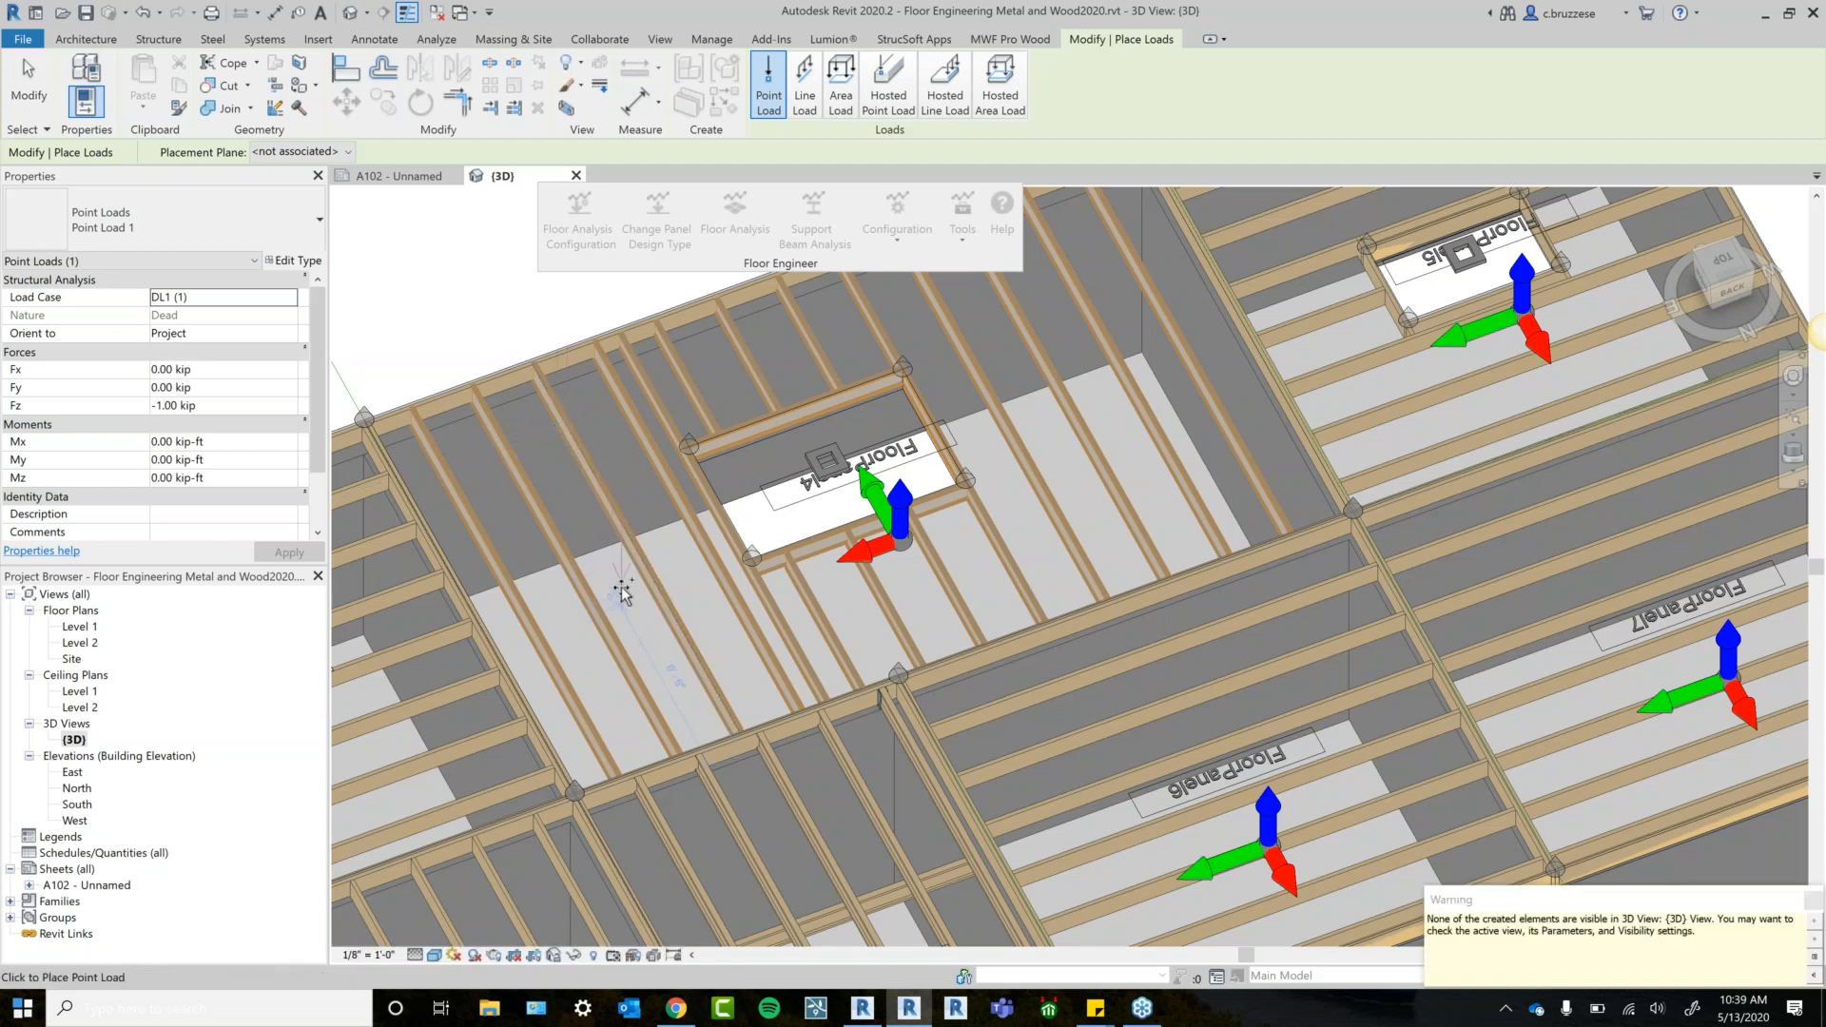
pyautogui.press('Escape')
pyautogui.press('Escape')
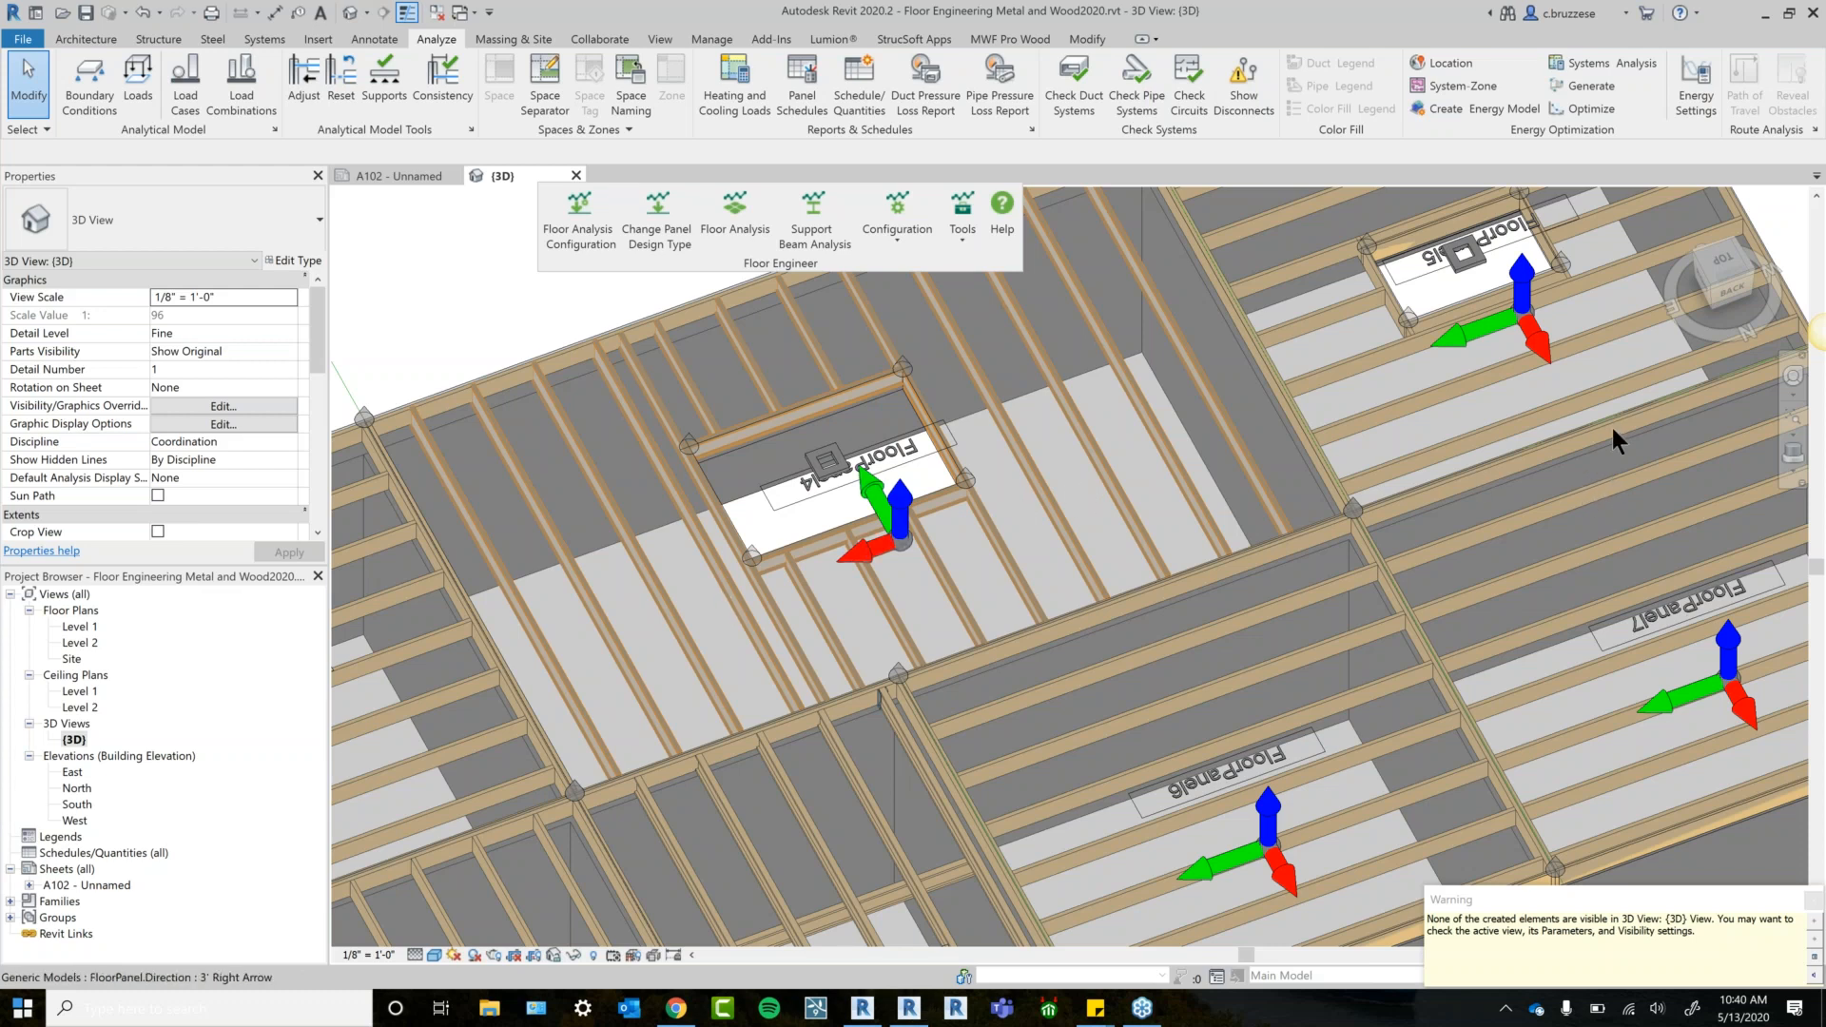
# Request MWF Pro Wood panel properties for a TJI joist in FloorPanel4, then switch Revit windows.
pyautogui.scroll(-3, 738, 619)
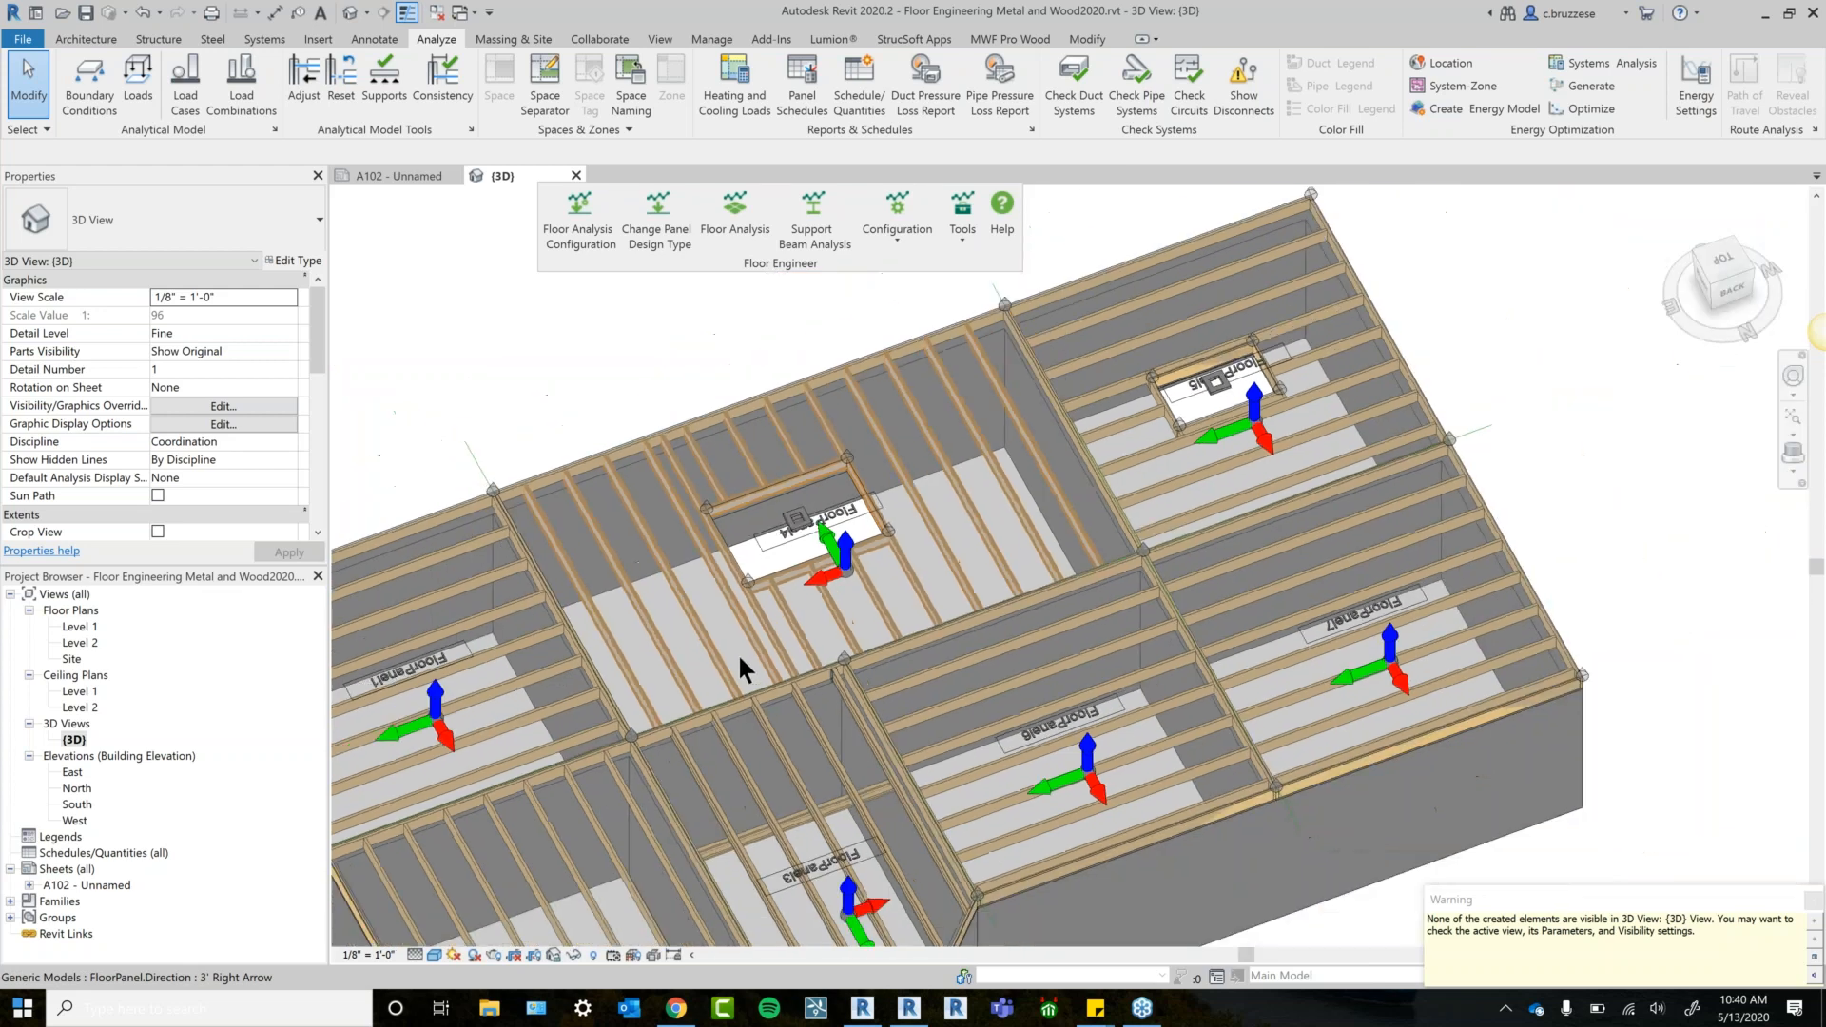
pyautogui.moveTo(746, 652); pyautogui.dragTo(761, 585, button='middle')
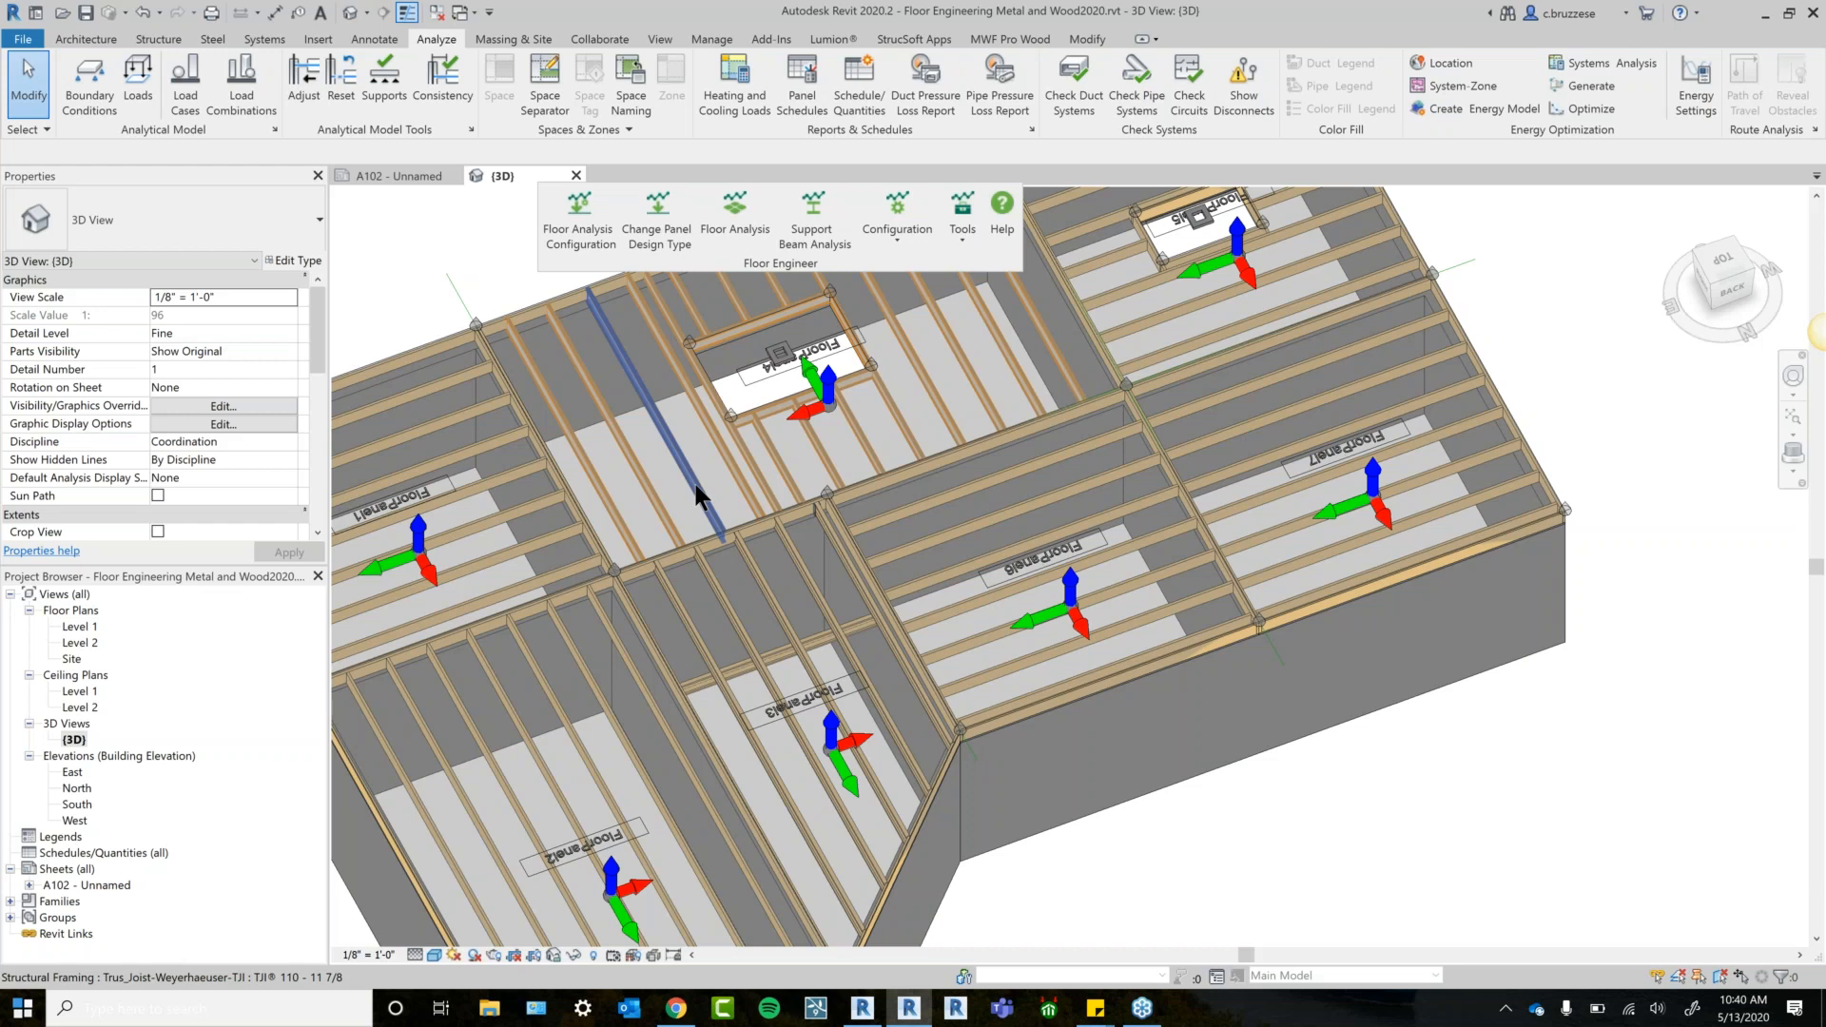
pyautogui.click(1014, 32)
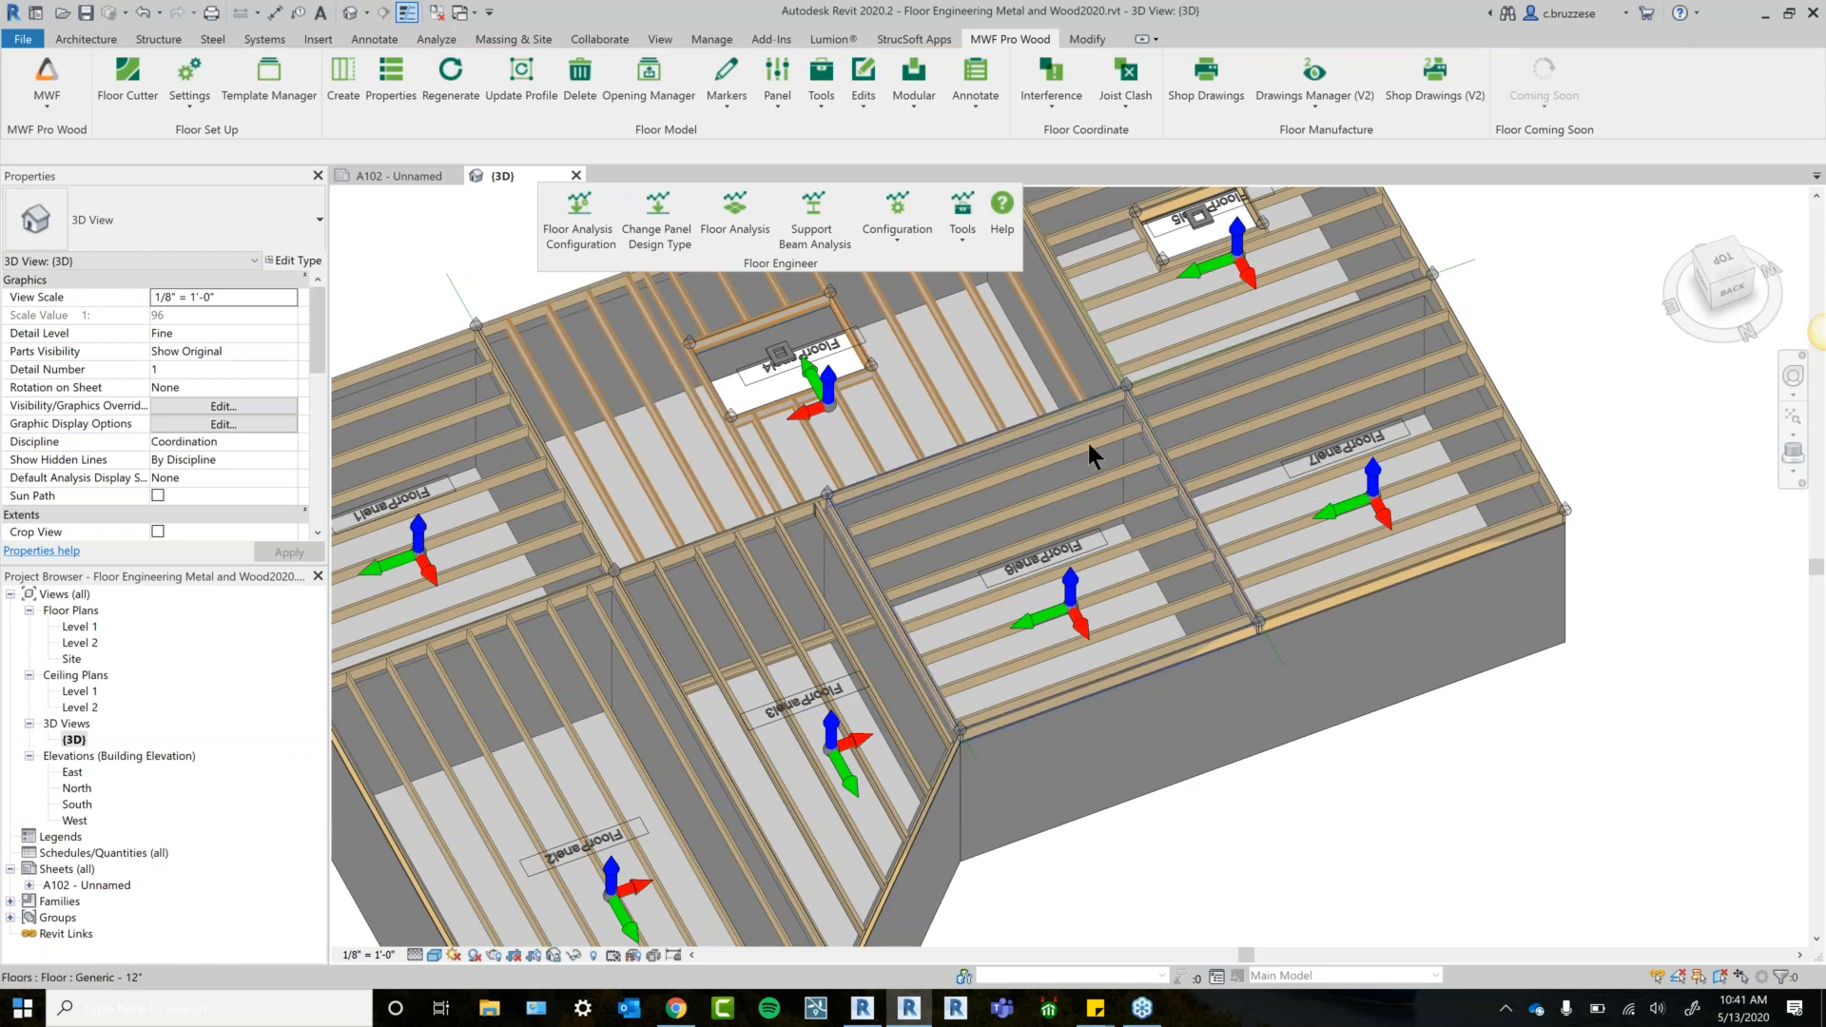
pyautogui.click(702, 504)
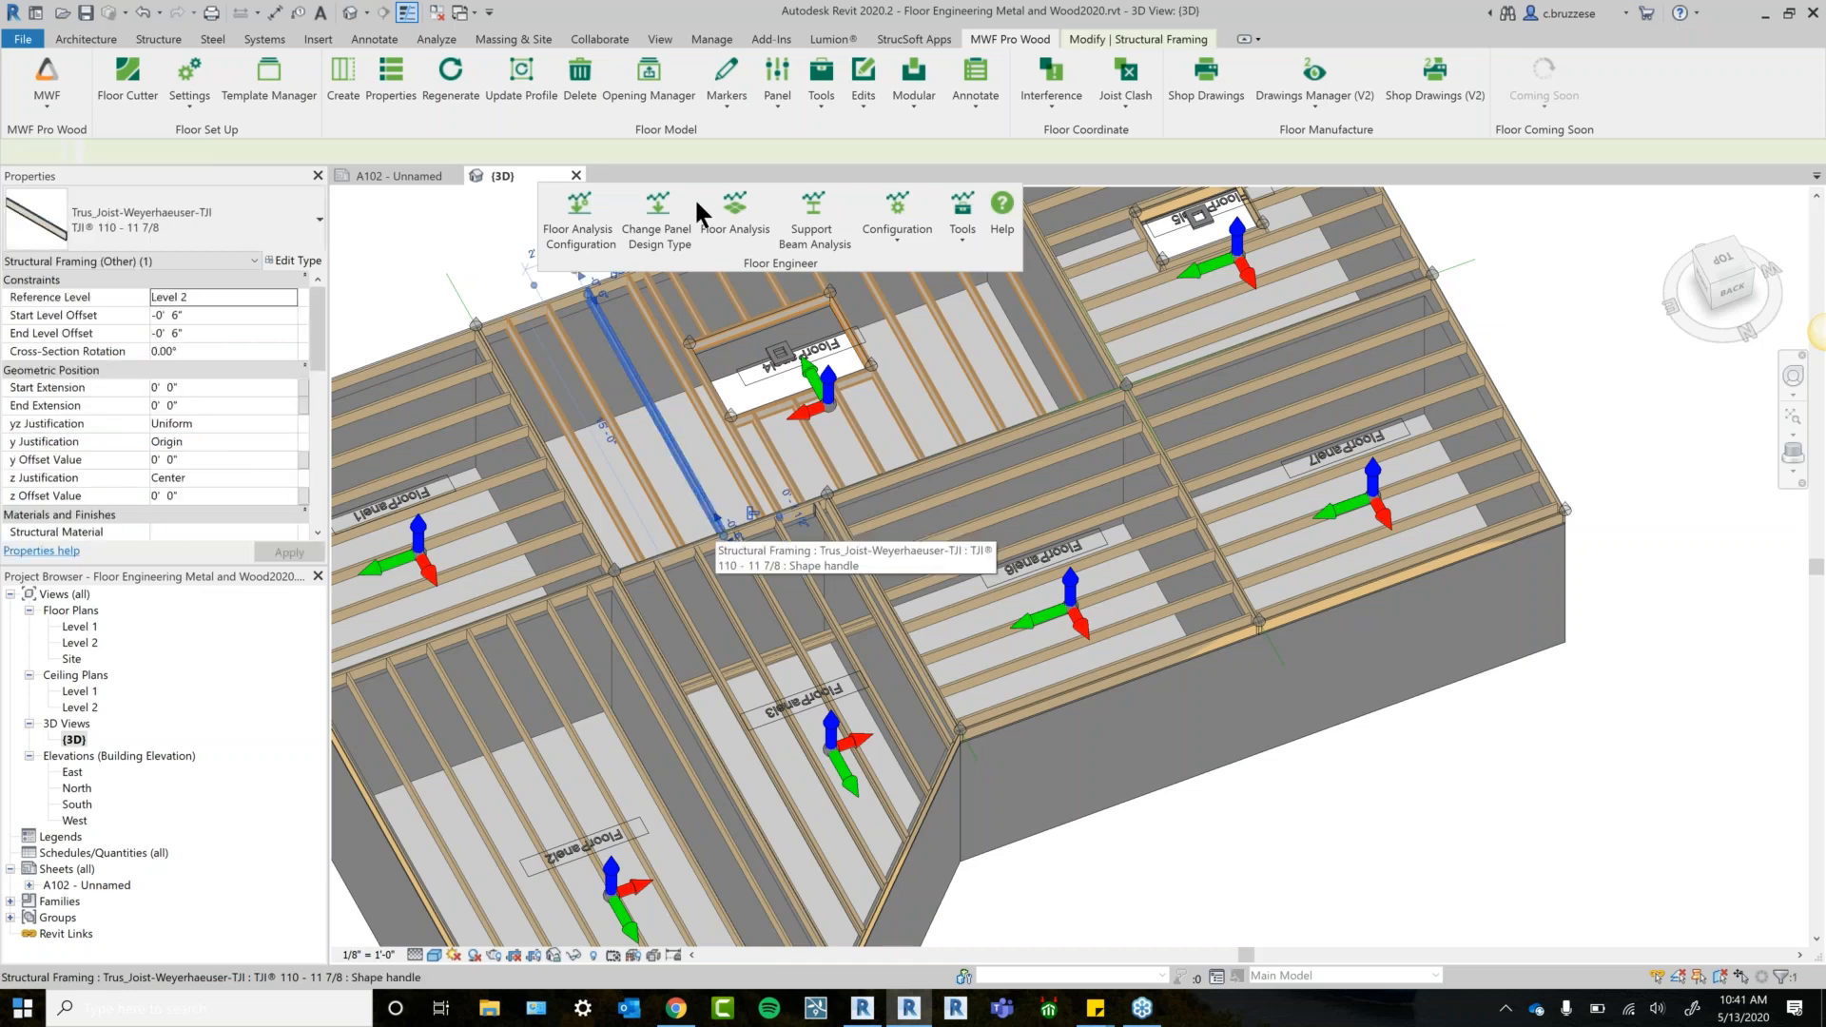
pyautogui.click(388, 95)
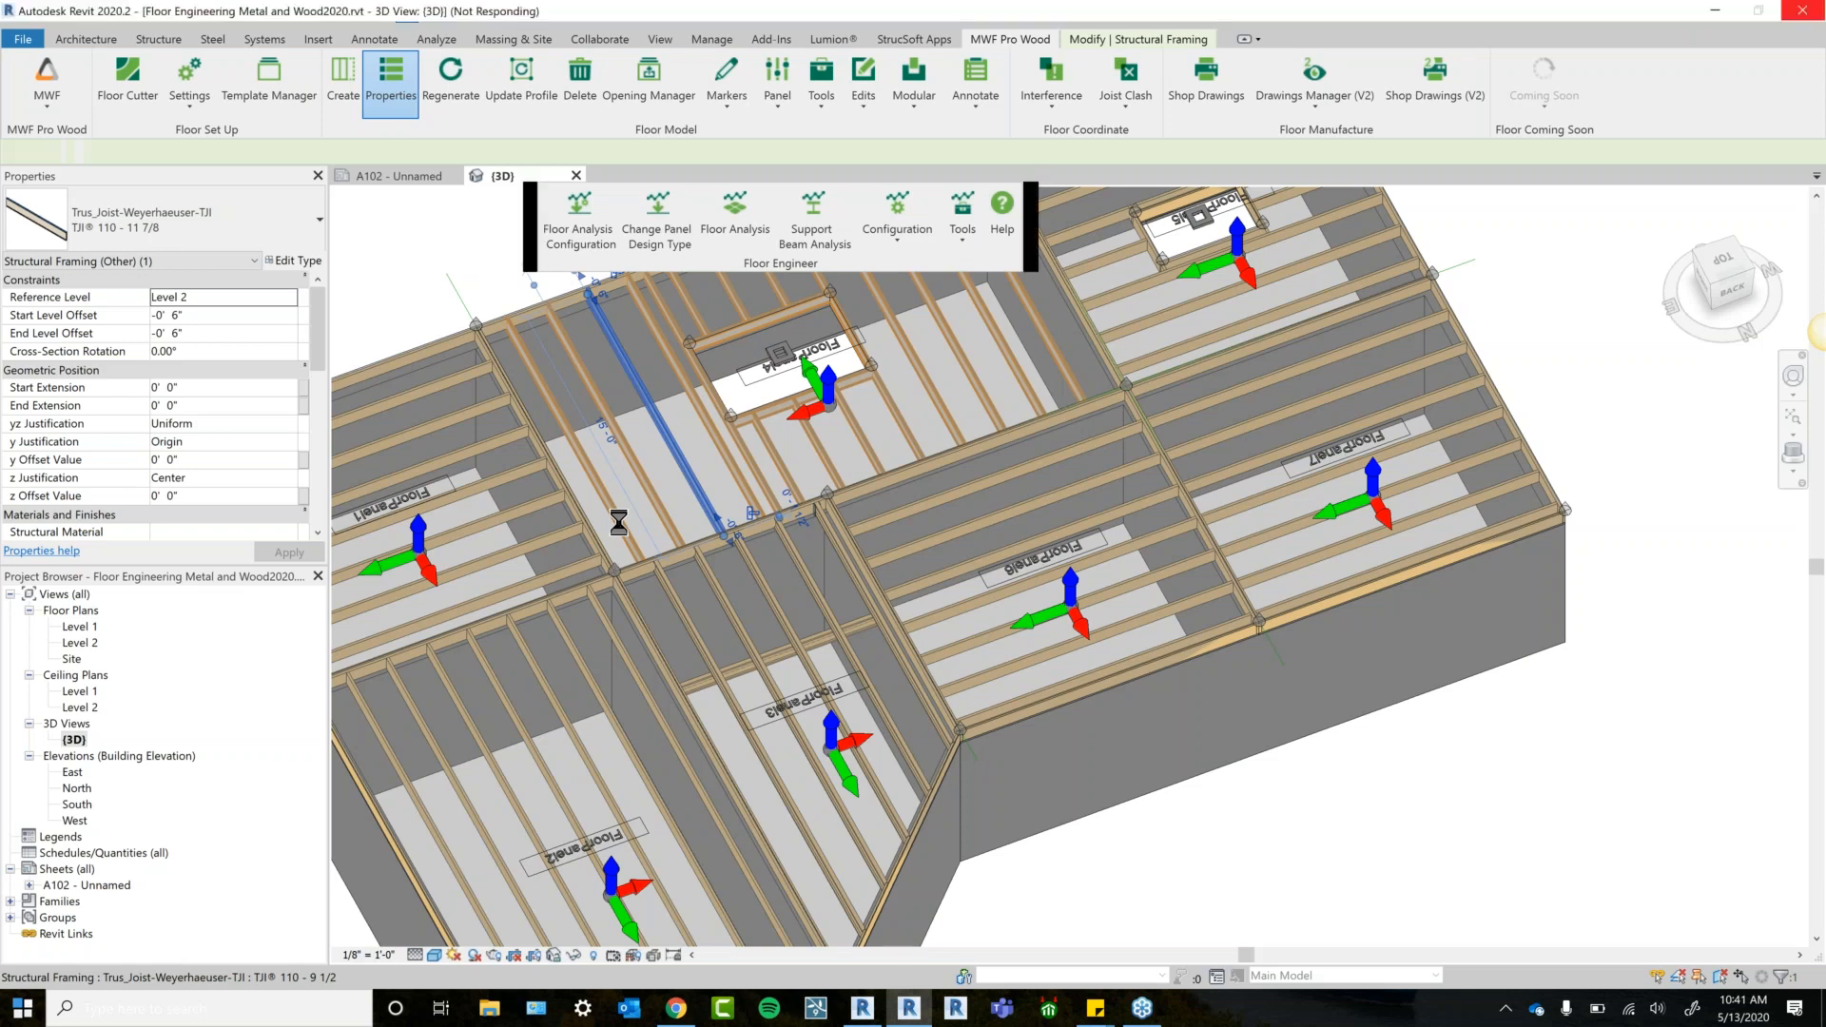
pyautogui.click(863, 1008)
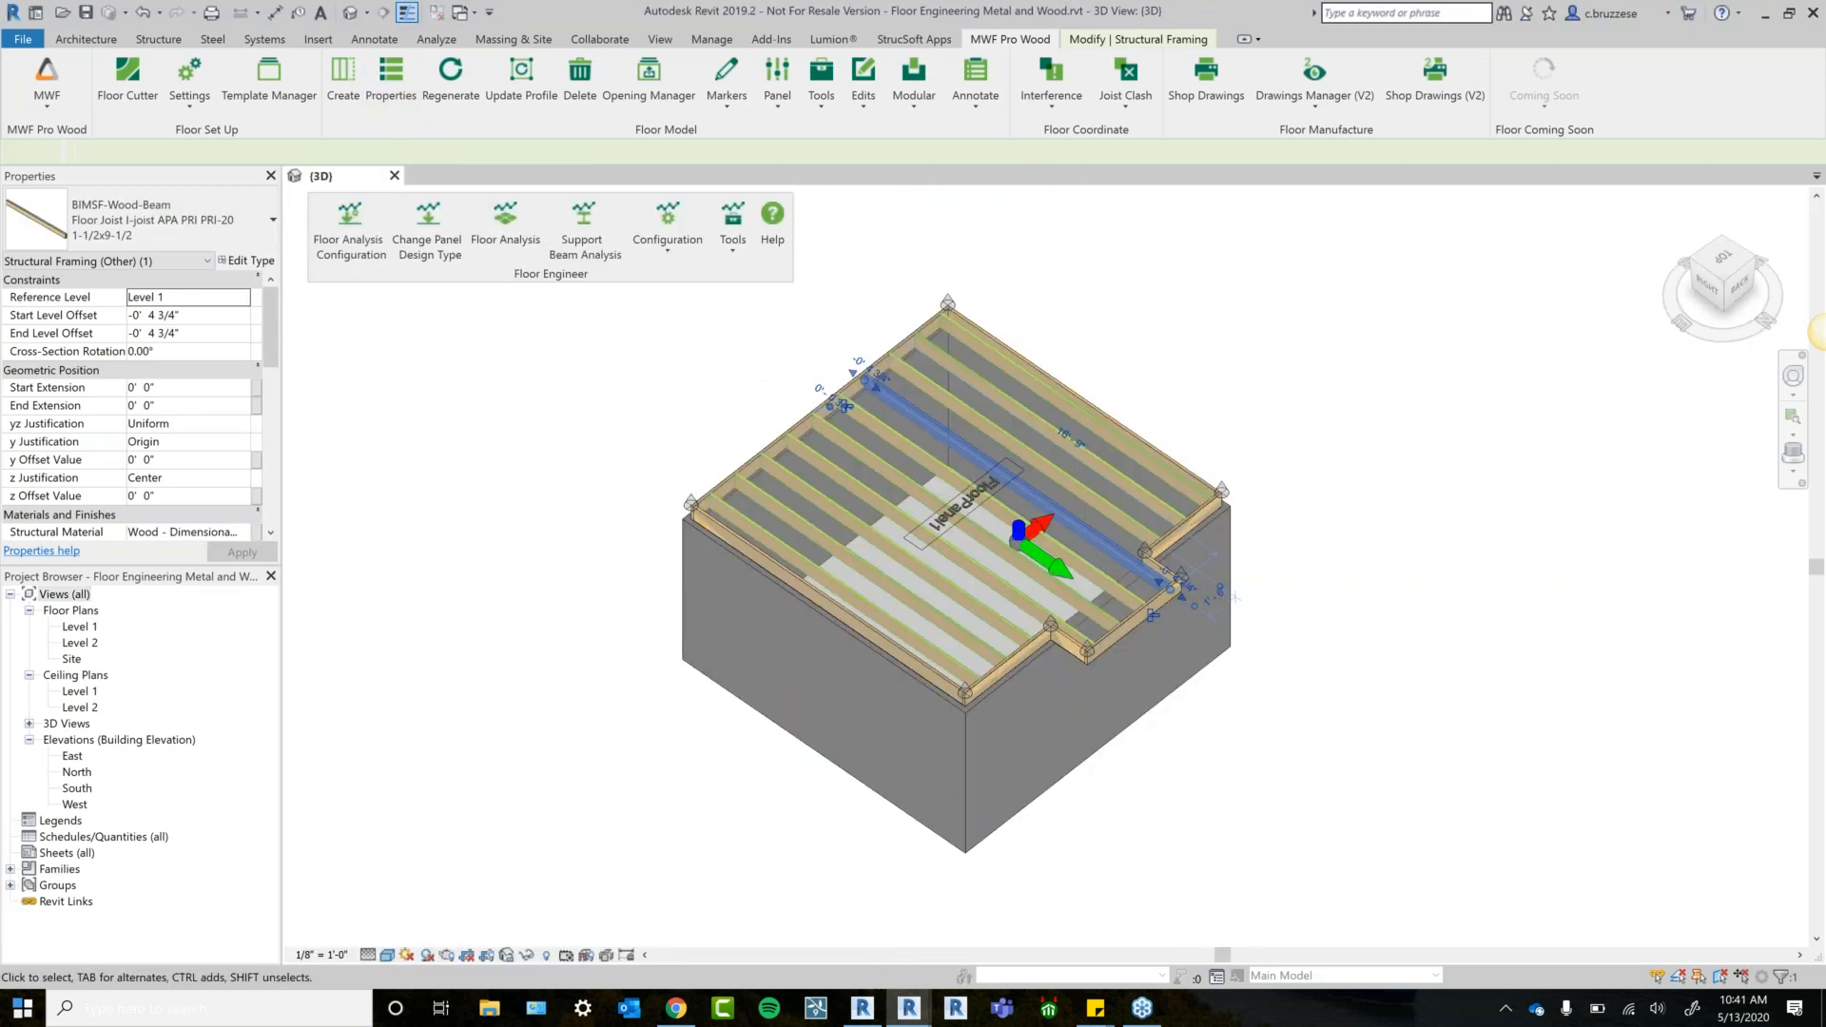
# Bring FloorPanel4's settings forward and open its Member Properties wood connector settings.
pyautogui.moveTo(909, 1008)
pyautogui.click(1006, 952)
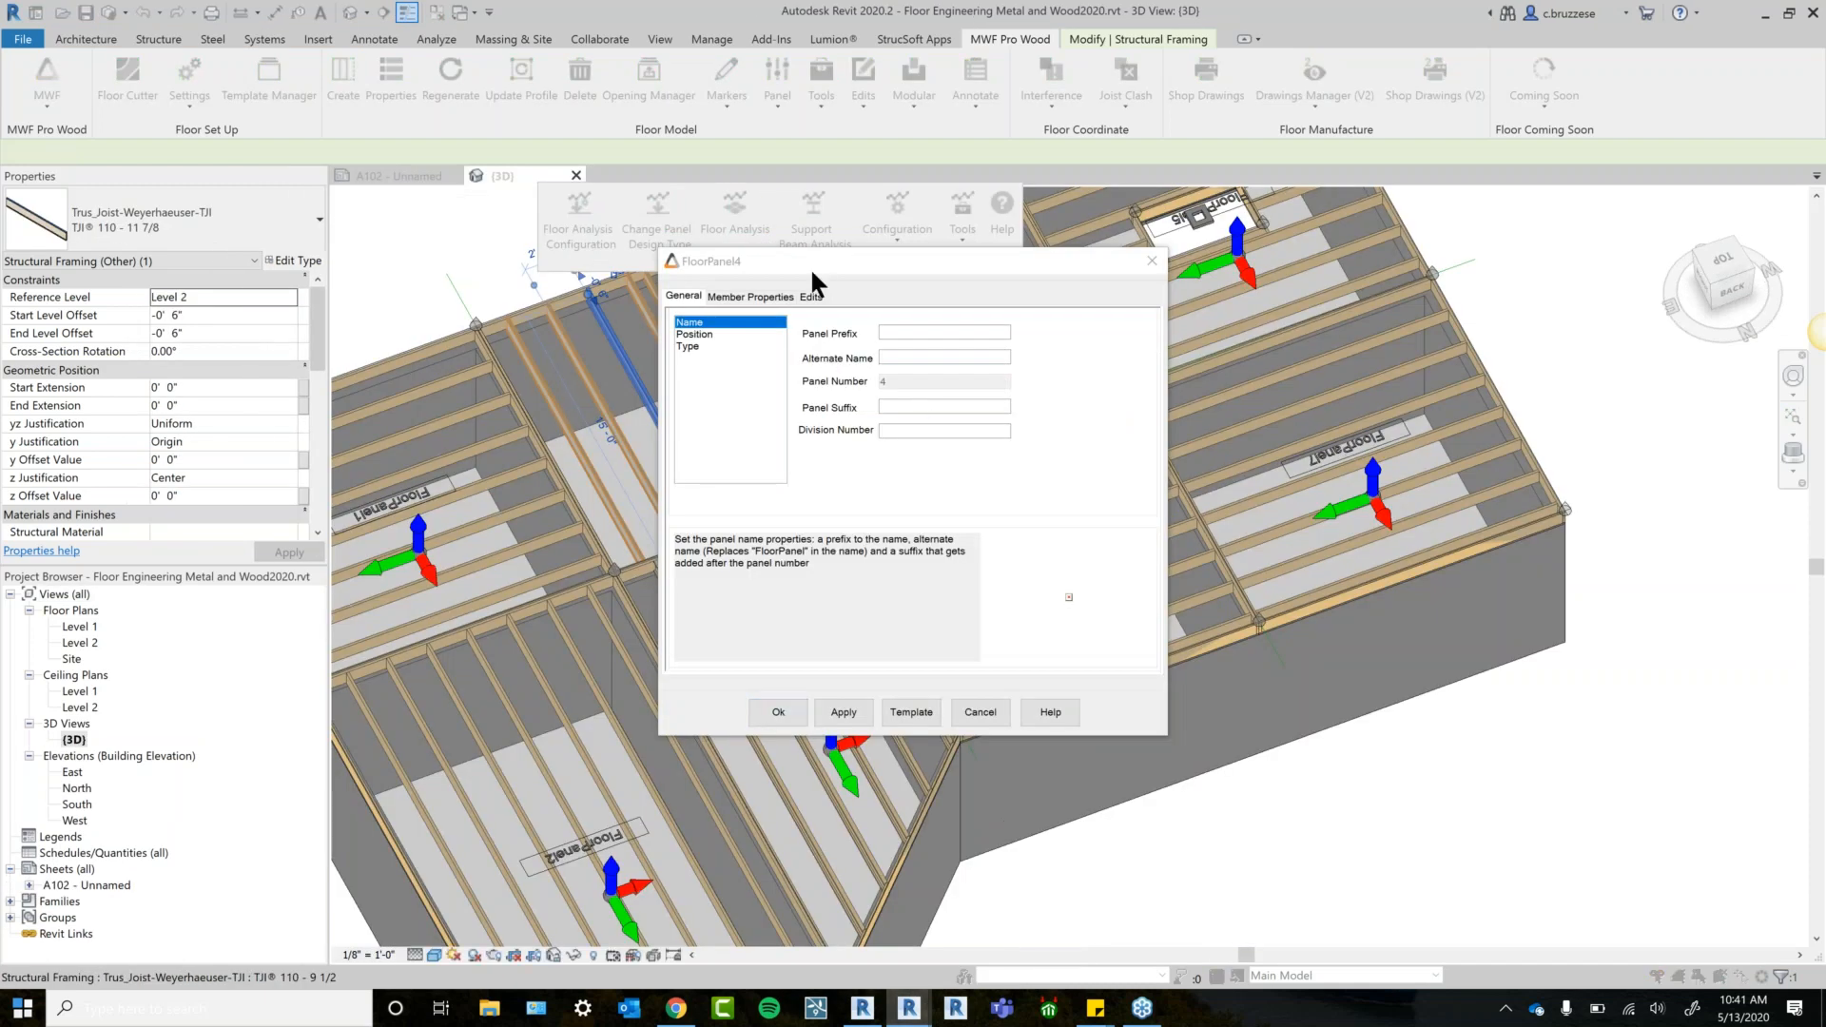
pyautogui.moveTo(826, 257); pyautogui.dragTo(514, 267)
pyautogui.click(433, 307)
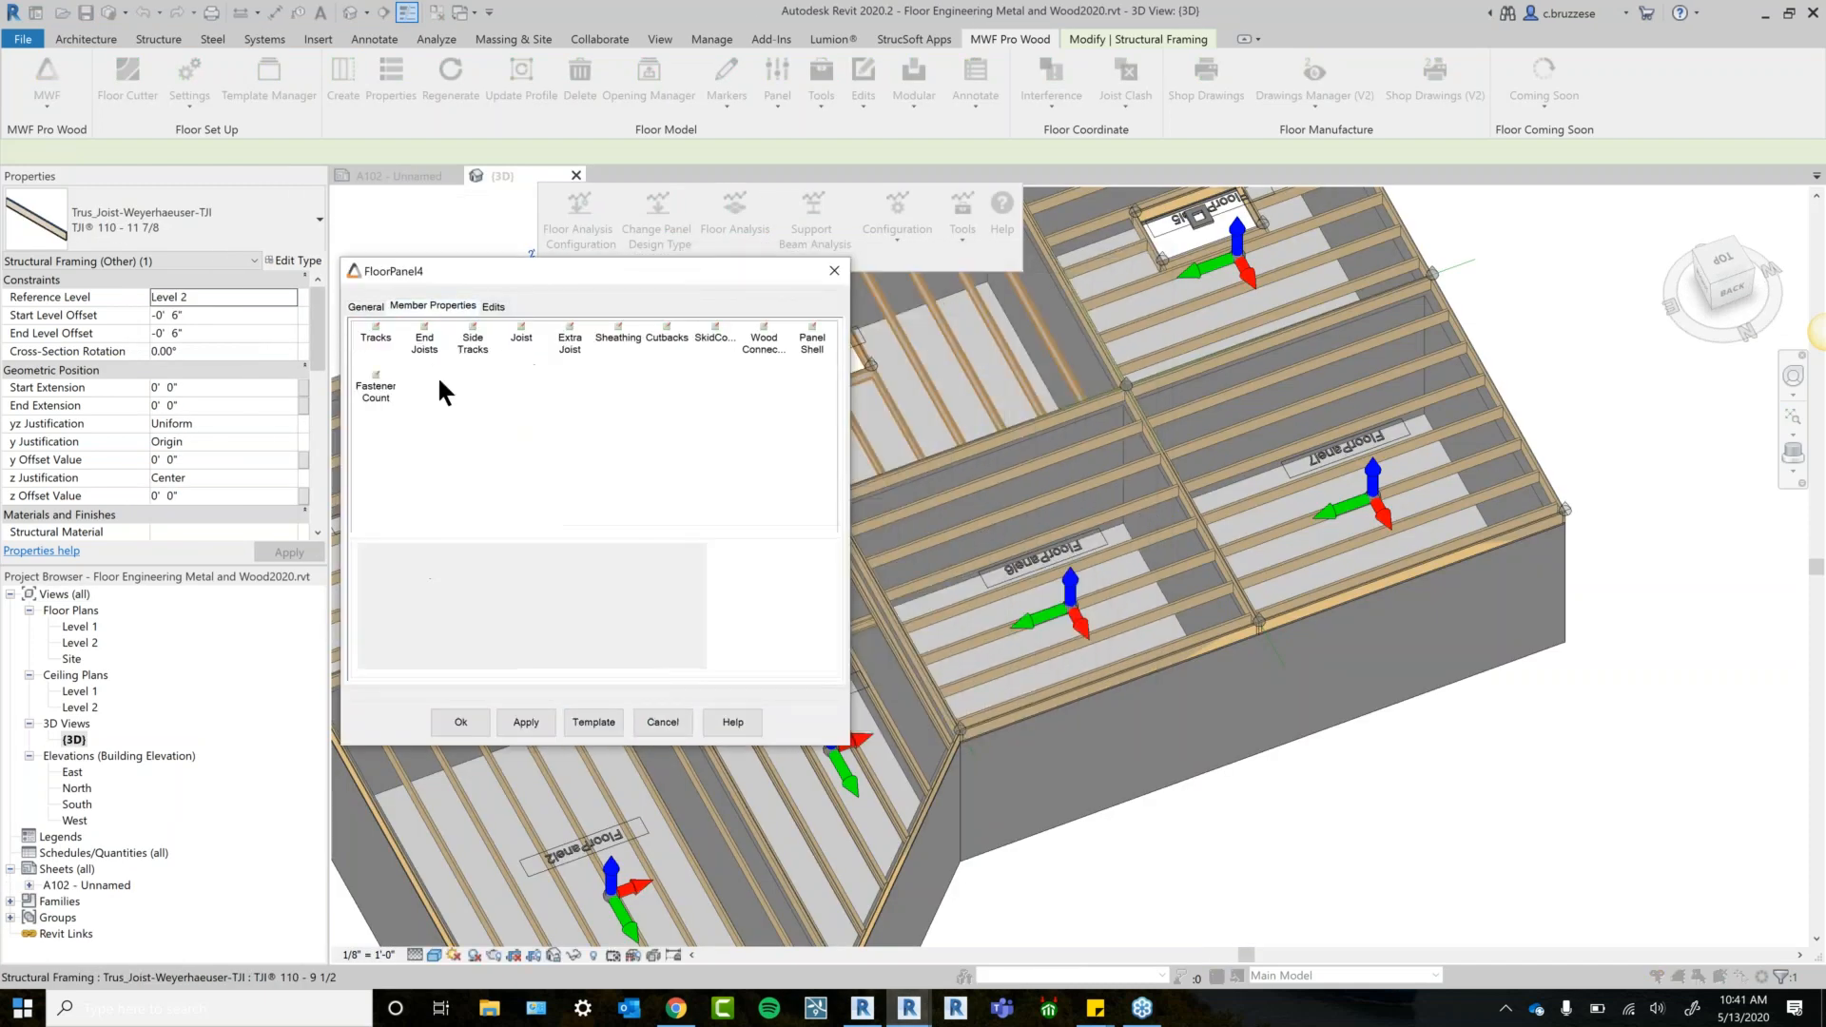
pyautogui.click(754, 345)
pyautogui.doubleClick(755, 344)
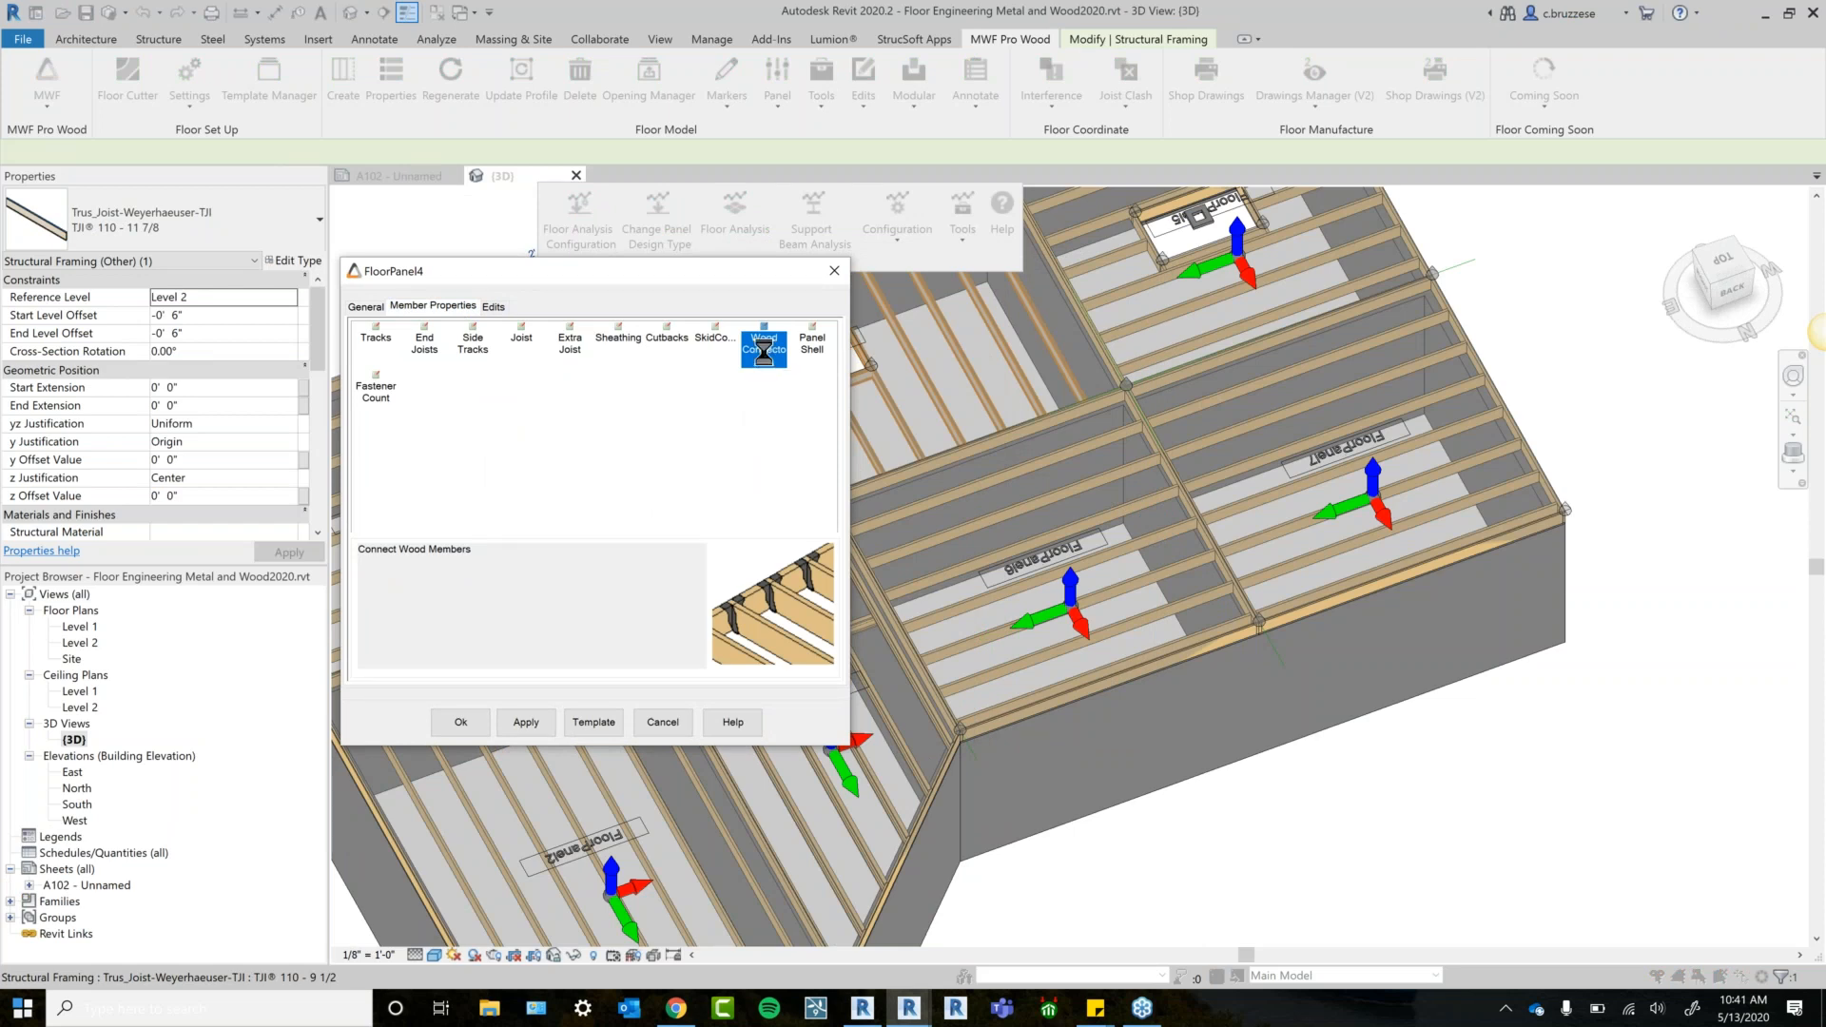
# Ignore global settings and make Boise Cascade I-Joist both the supporting and supported member.
pyautogui.click(227, 185)
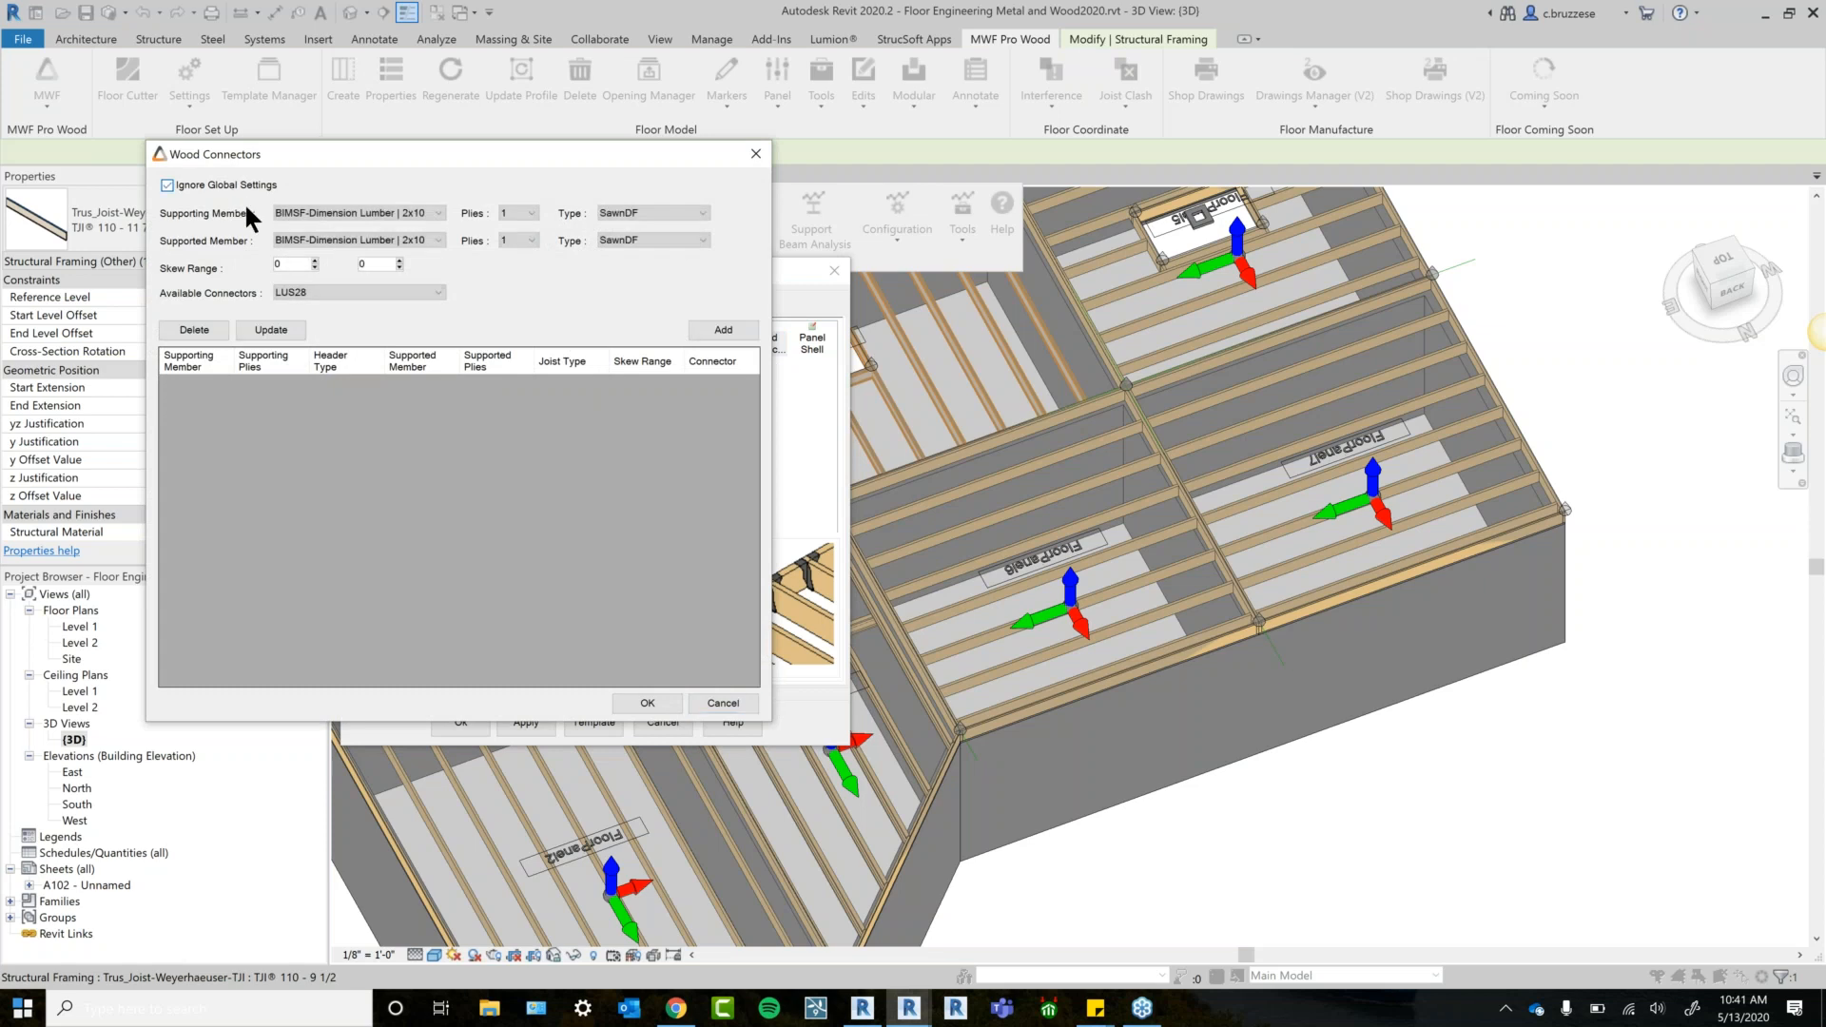
pyautogui.click(439, 214)
pyautogui.click(434, 251)
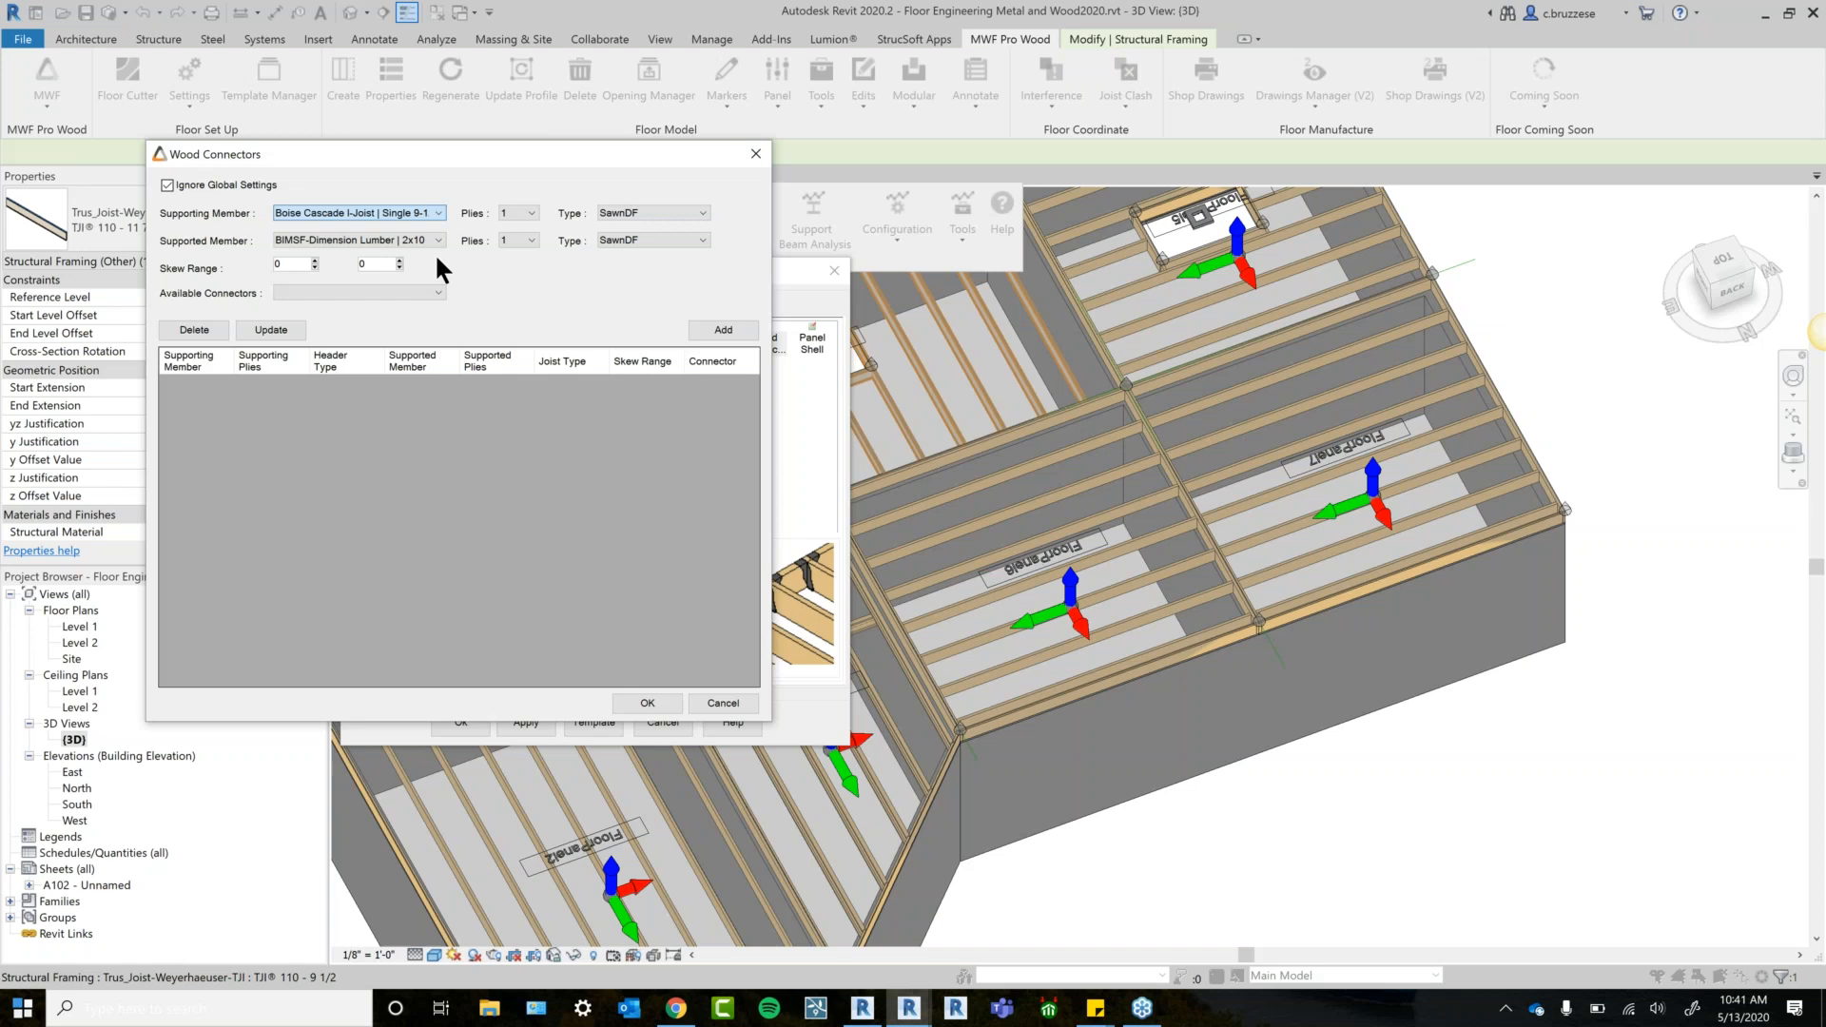
pyautogui.click(439, 240)
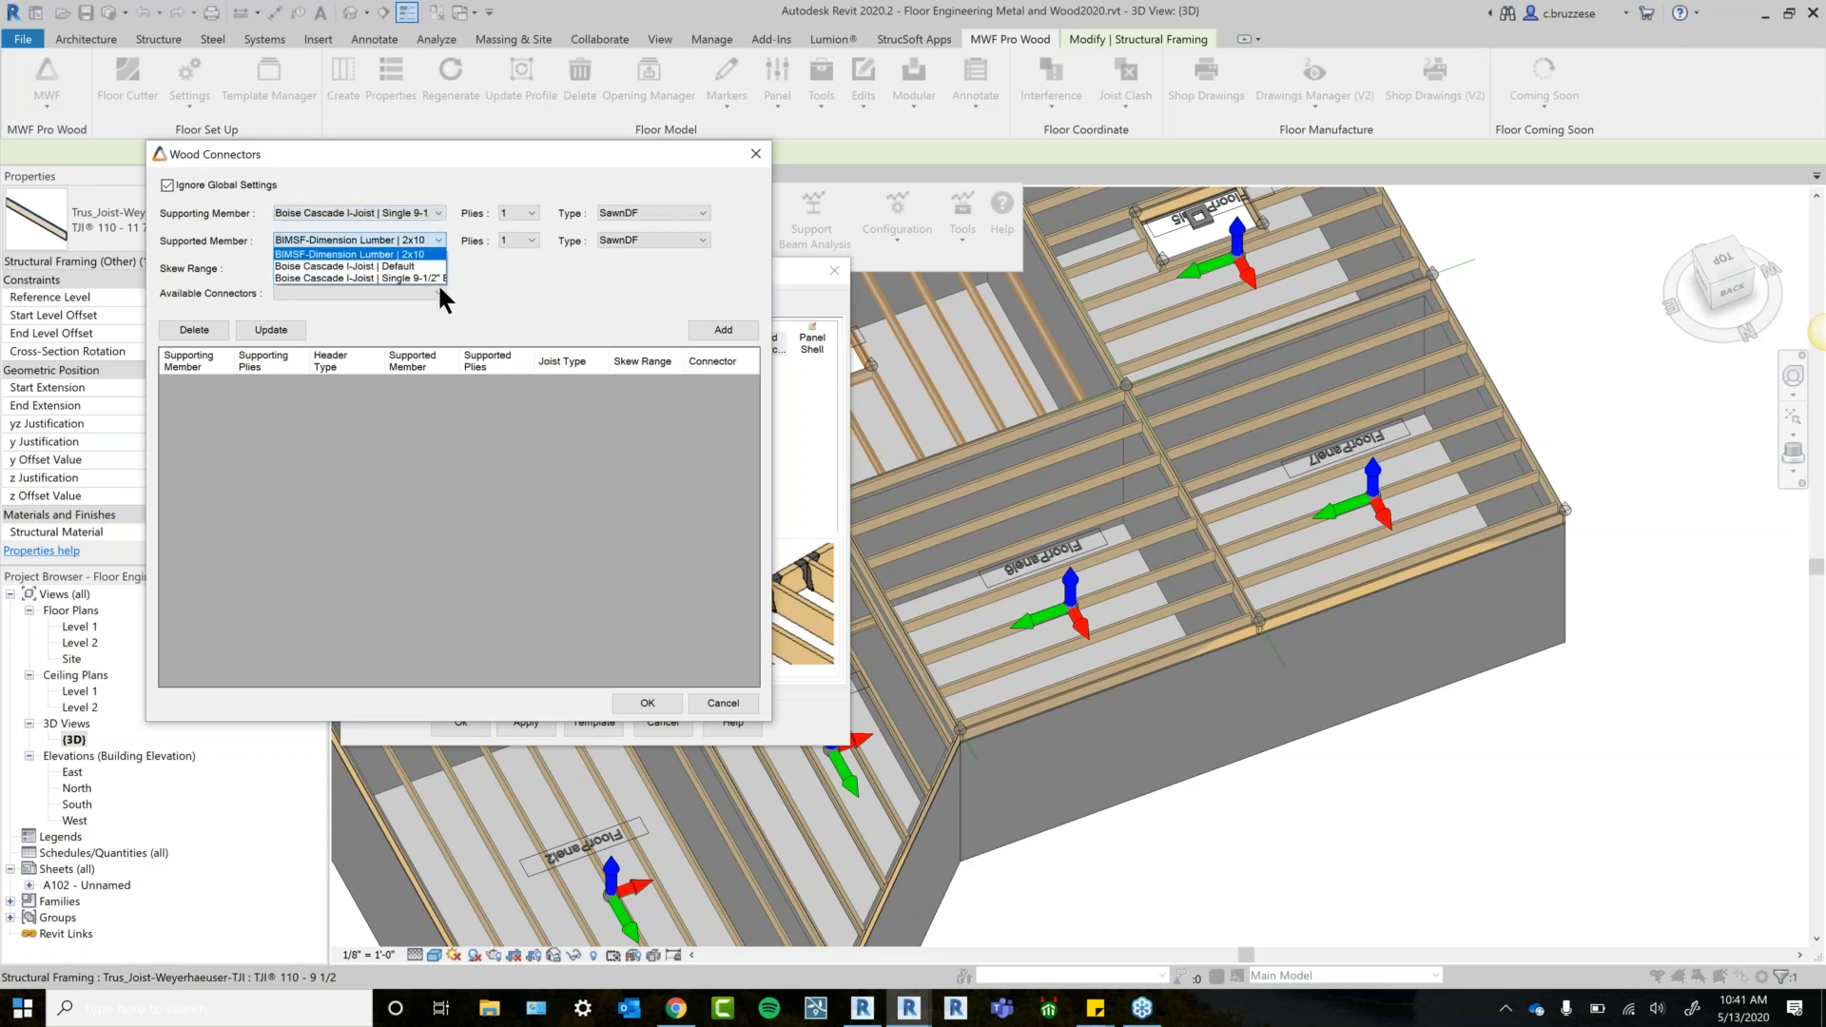
pyautogui.click(436, 278)
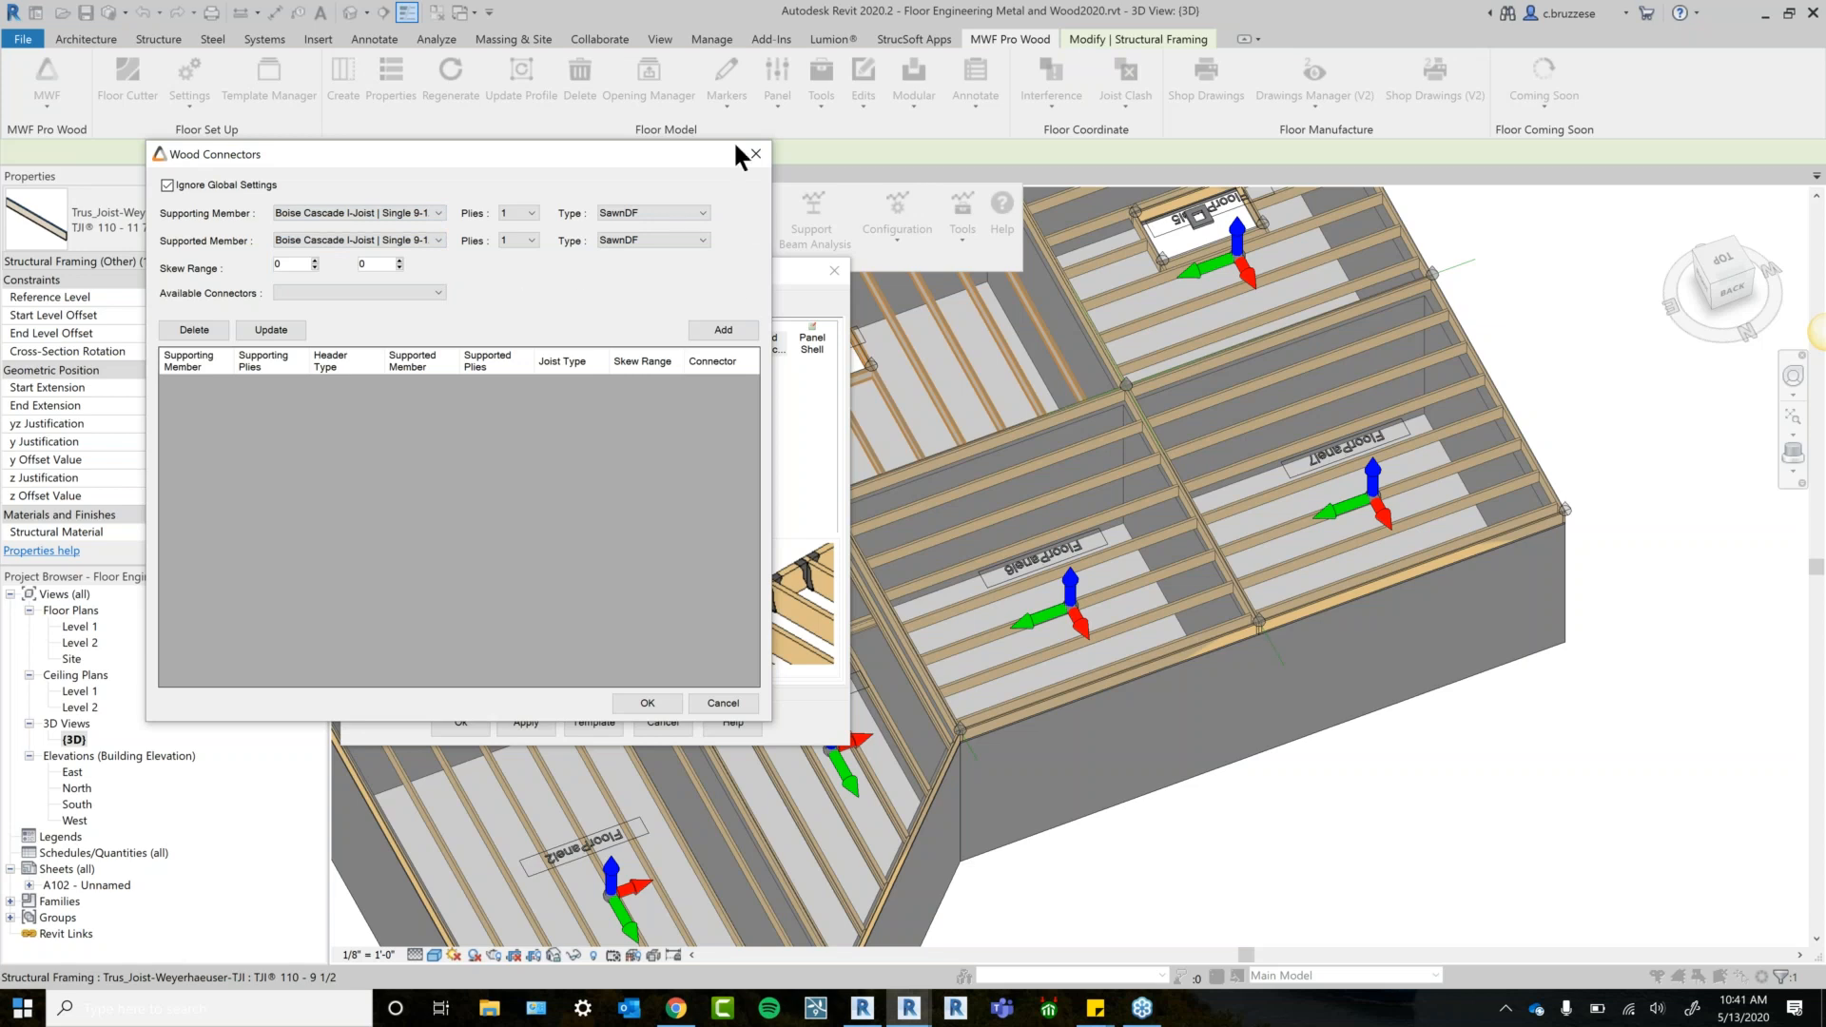
# Revert the supporting member to 2x10 dimension lumber and close both settings windows.
pyautogui.moveTo(702, 163); pyautogui.dragTo(742, 178)
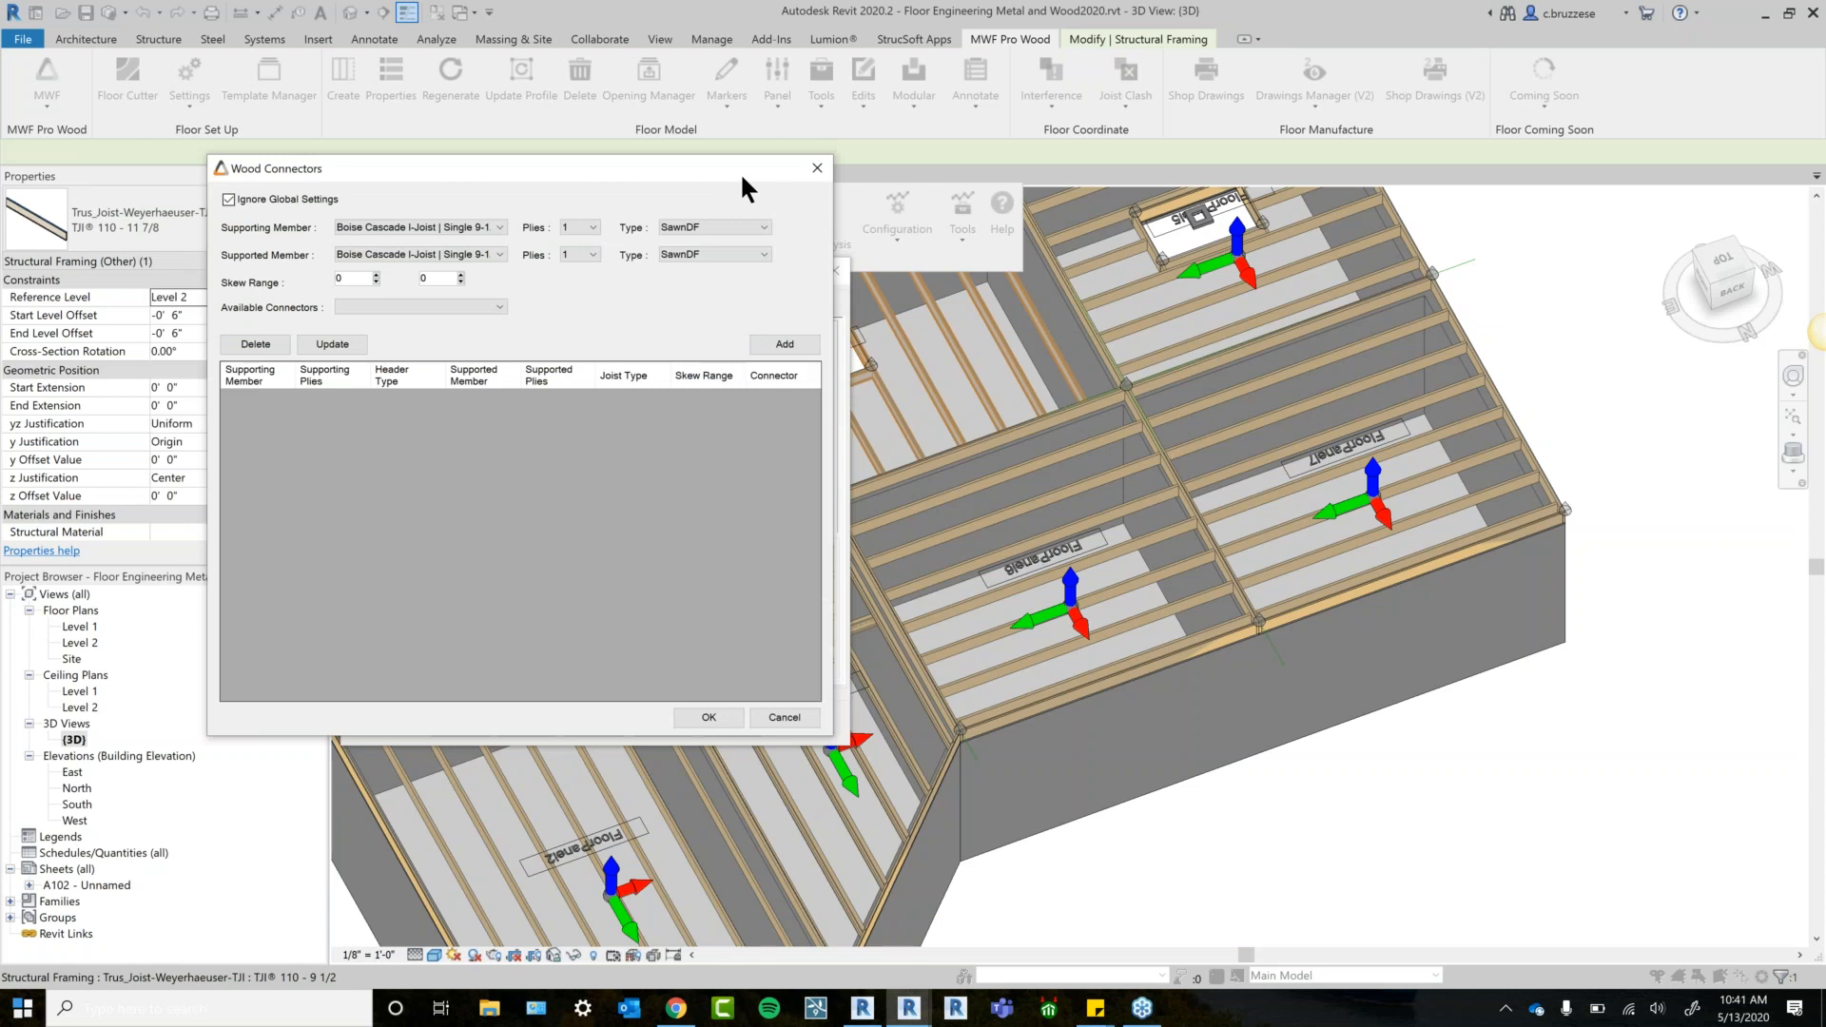
pyautogui.click(487, 225)
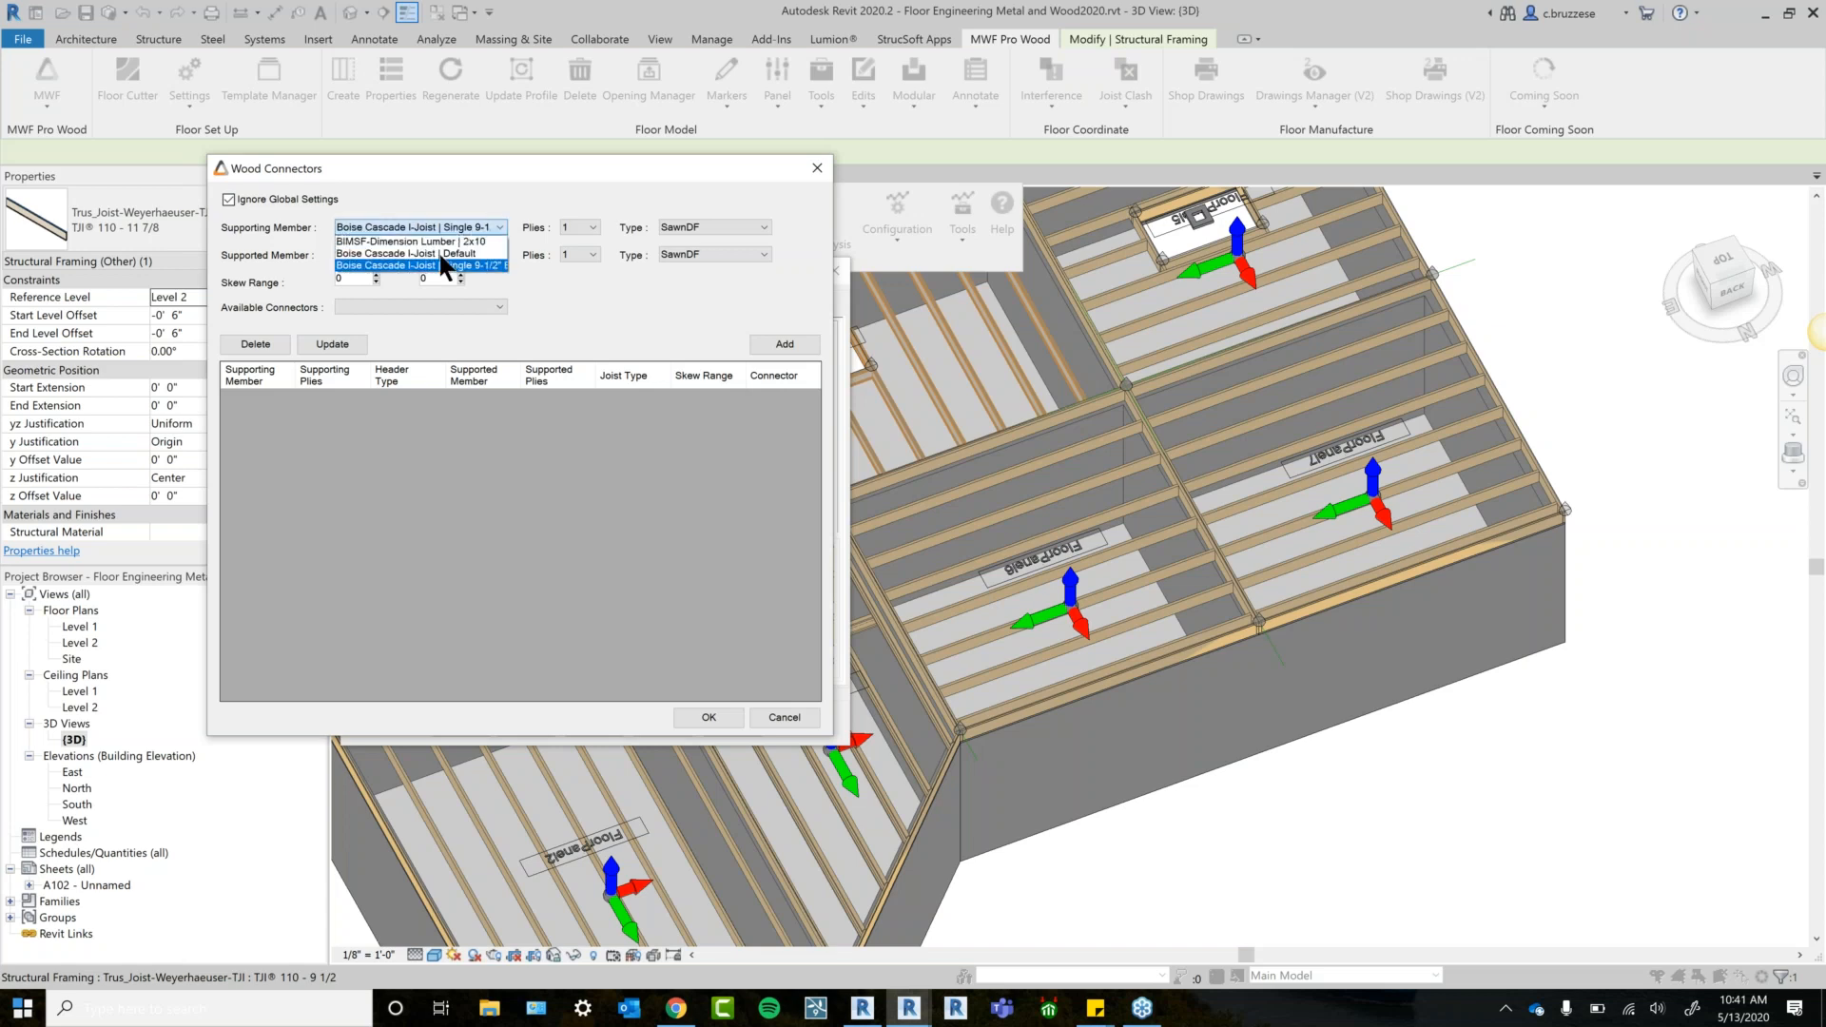
pyautogui.click(409, 241)
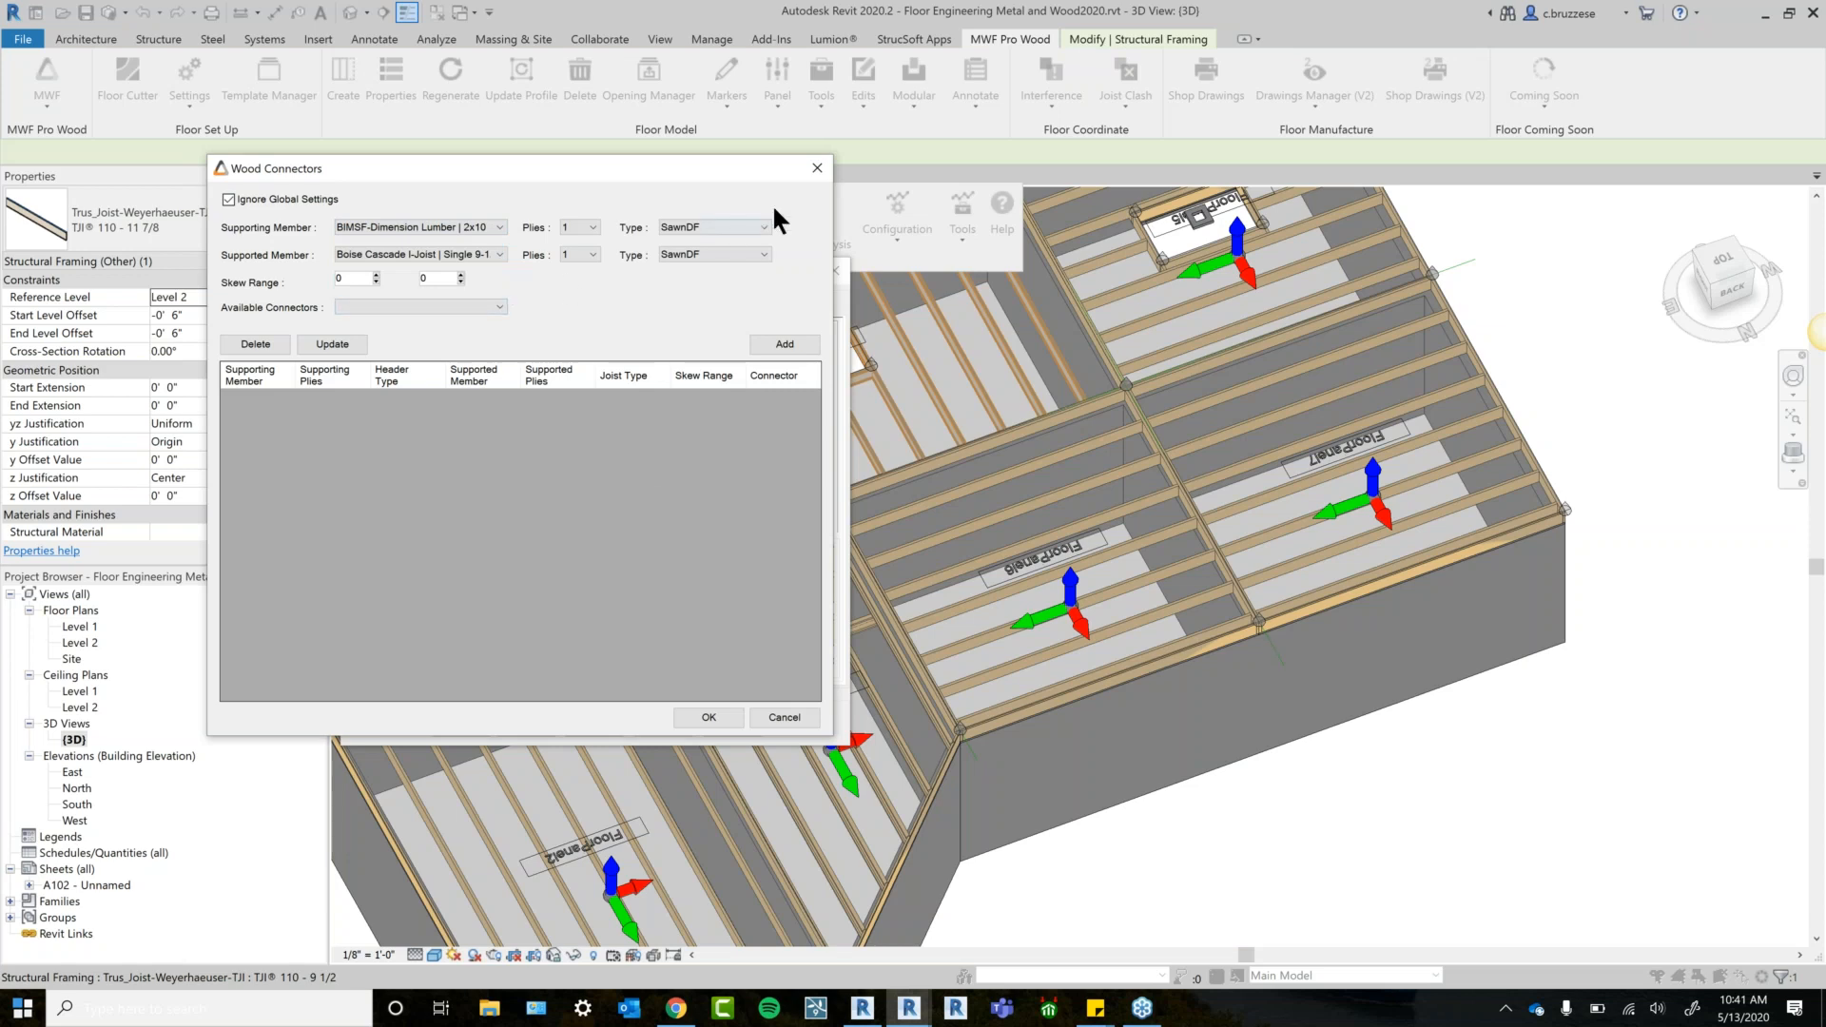
pyautogui.click(816, 172)
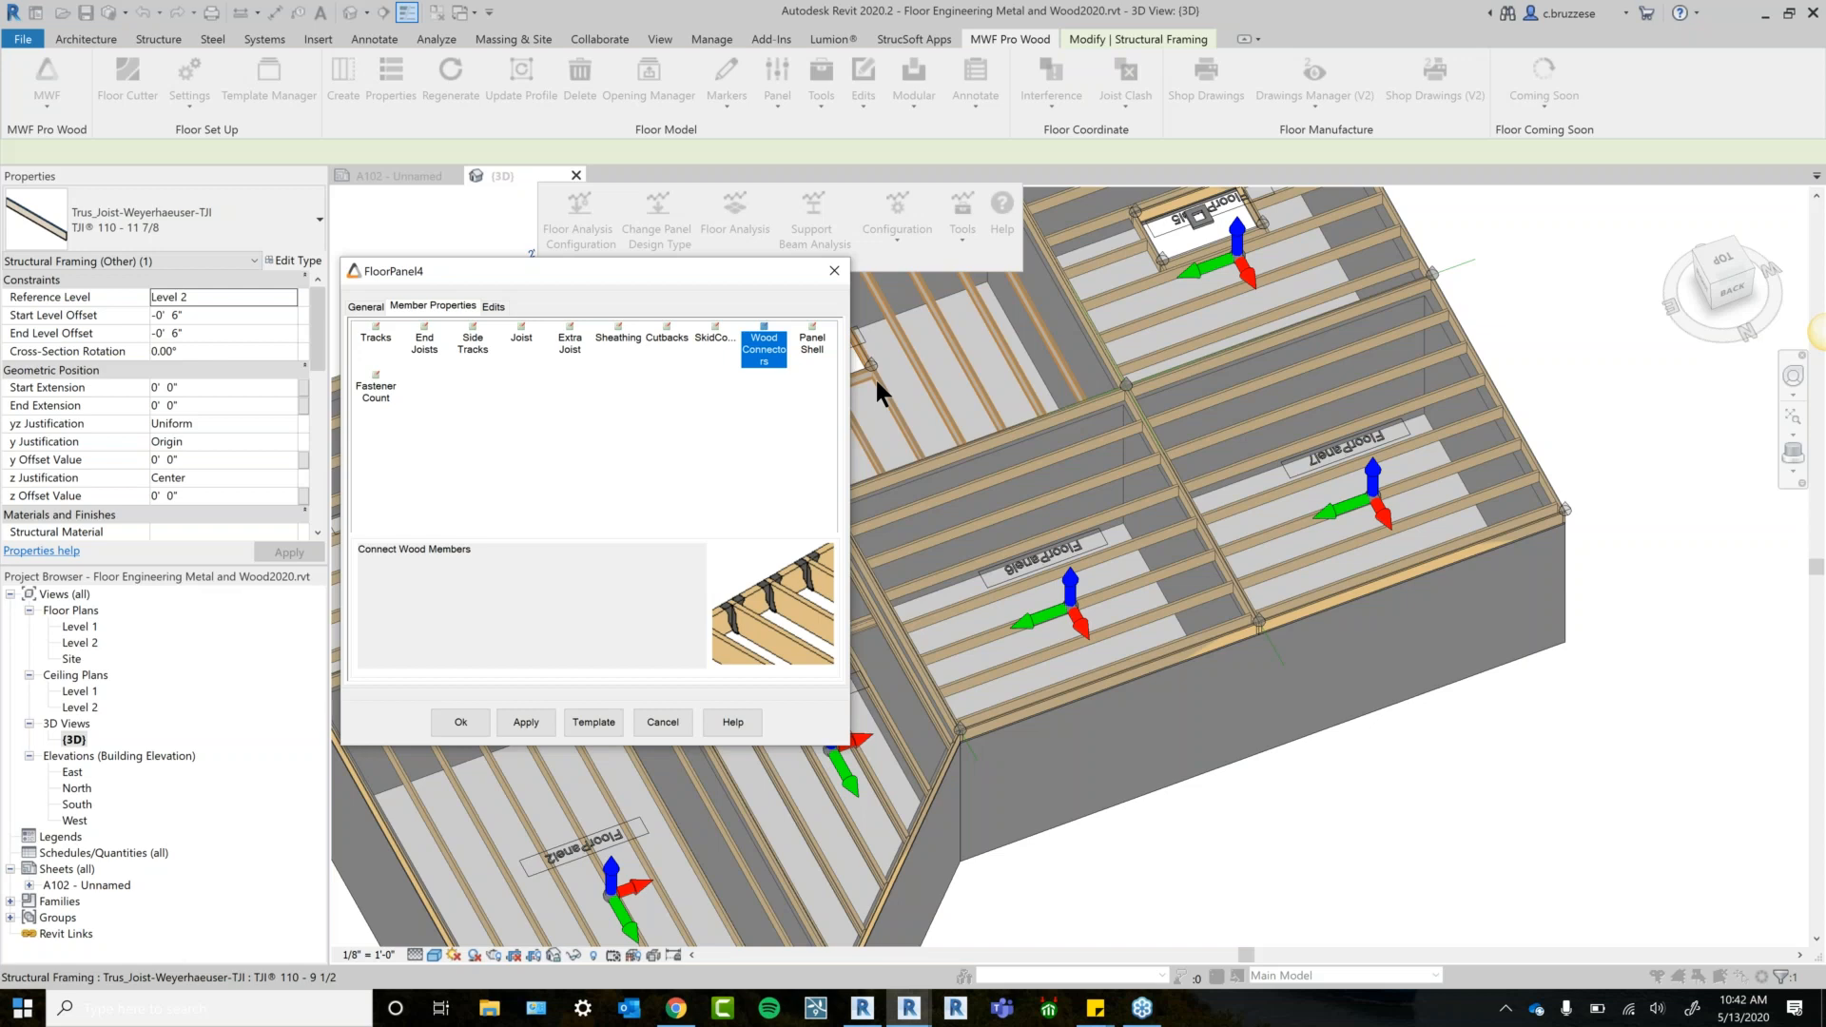
pyautogui.click(834, 271)
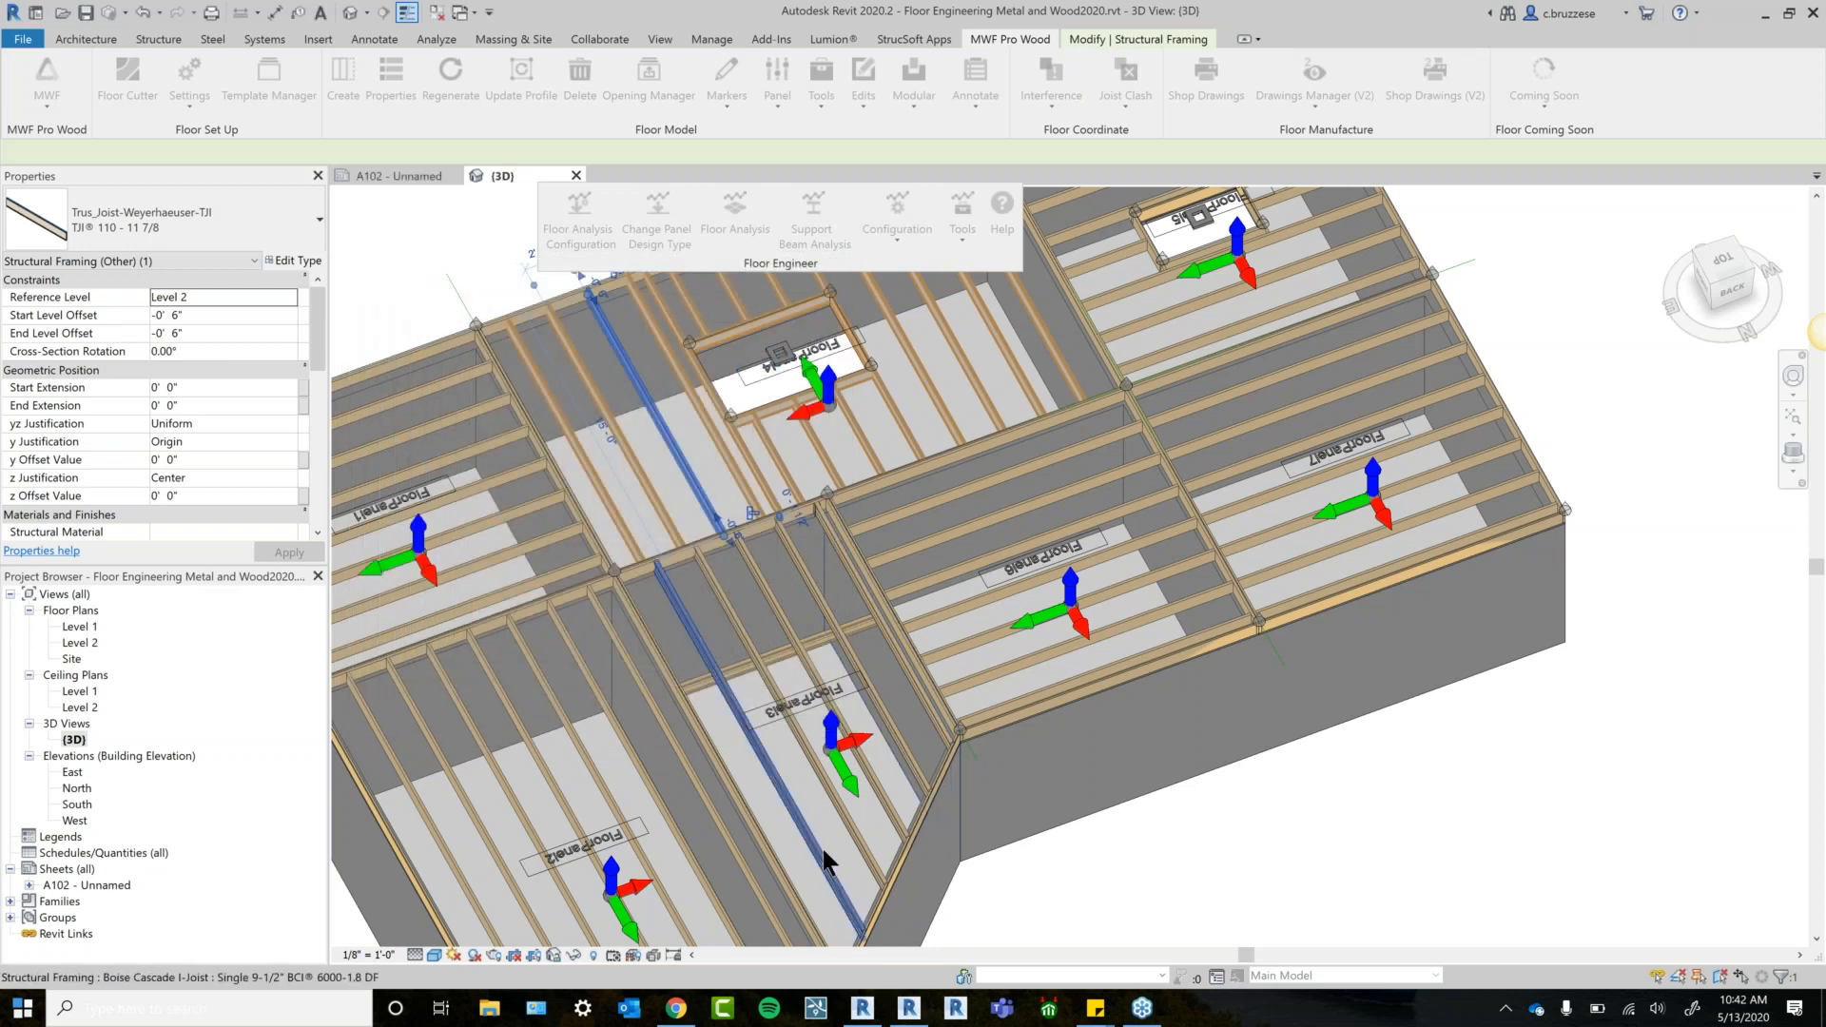